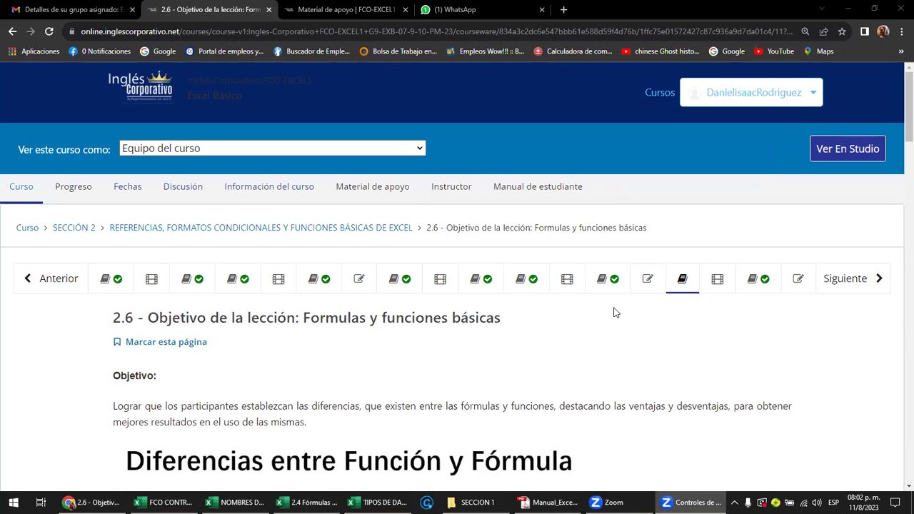
Step: Open the 2.5 Laboratorio 5 graded quiz and review its Excel constants questions
{"action": "scroll", "coordinate": [637, 332], "scroll_direction": "down", "scroll_amount": 1}
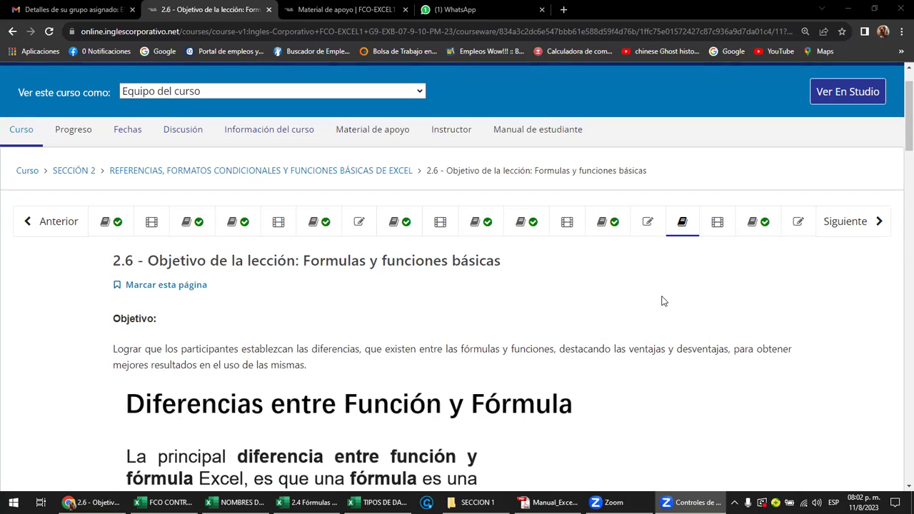
{"action": "left_click", "coordinate": [649, 224]}
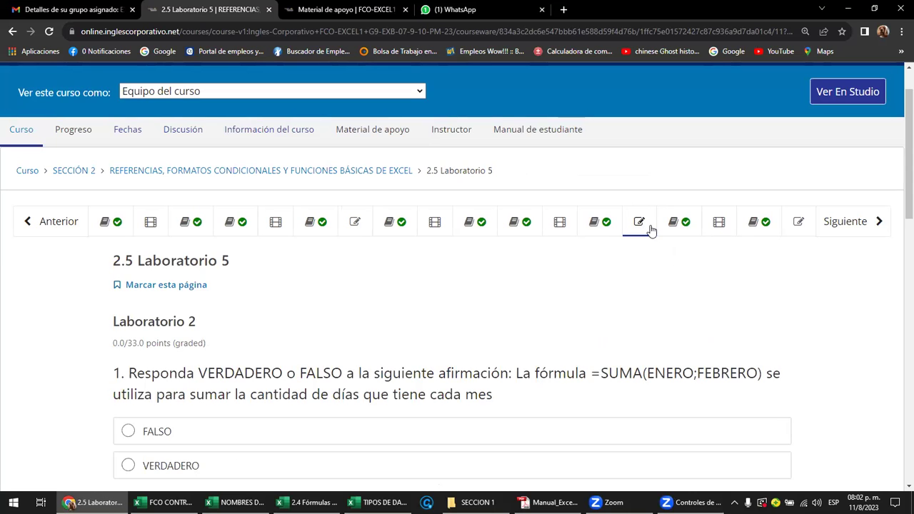
{"action": "scroll", "coordinate": [637, 303], "scroll_direction": "down", "scroll_amount": 2}
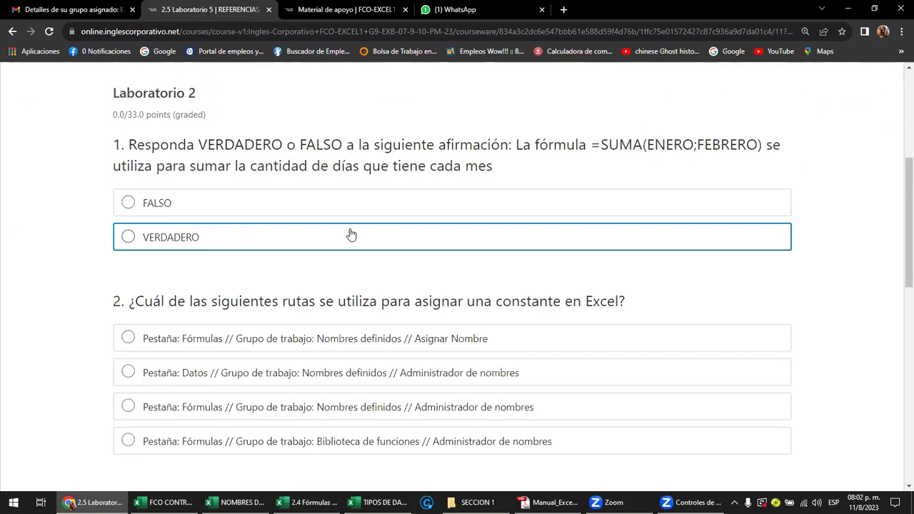
{"action": "scroll", "coordinate": [428, 235], "scroll_direction": "up", "scroll_amount": 1}
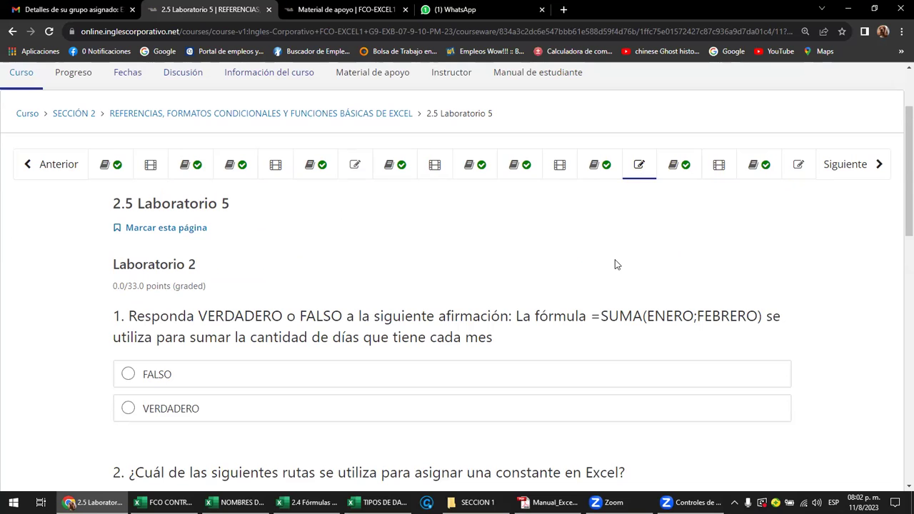
{"action": "scroll", "coordinate": [614, 260], "scroll_direction": "down", "scroll_amount": 3}
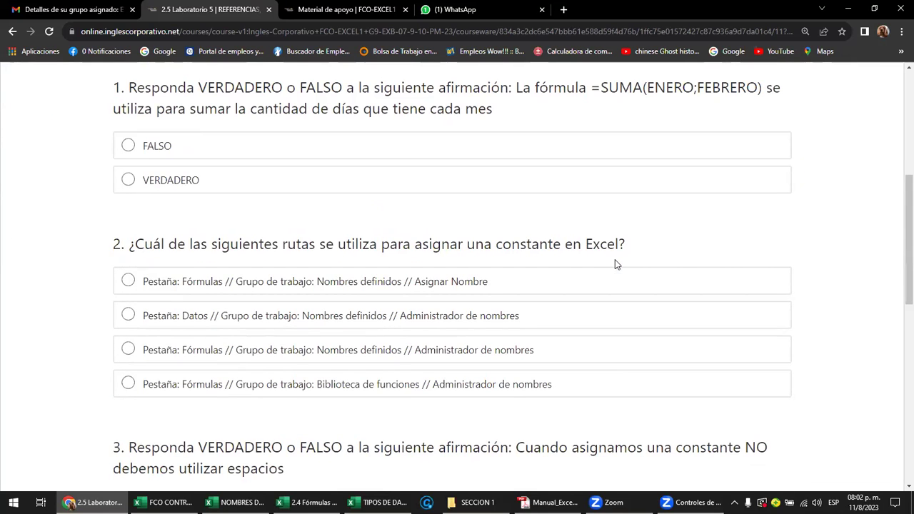
{"action": "scroll", "coordinate": [616, 264], "scroll_direction": "down", "scroll_amount": 1}
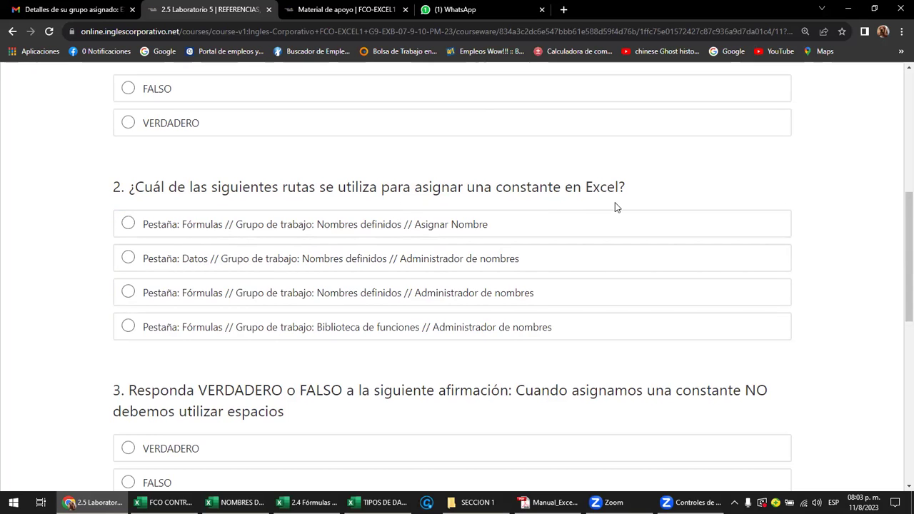
{"action": "scroll", "coordinate": [616, 207], "scroll_direction": "down", "scroll_amount": 1}
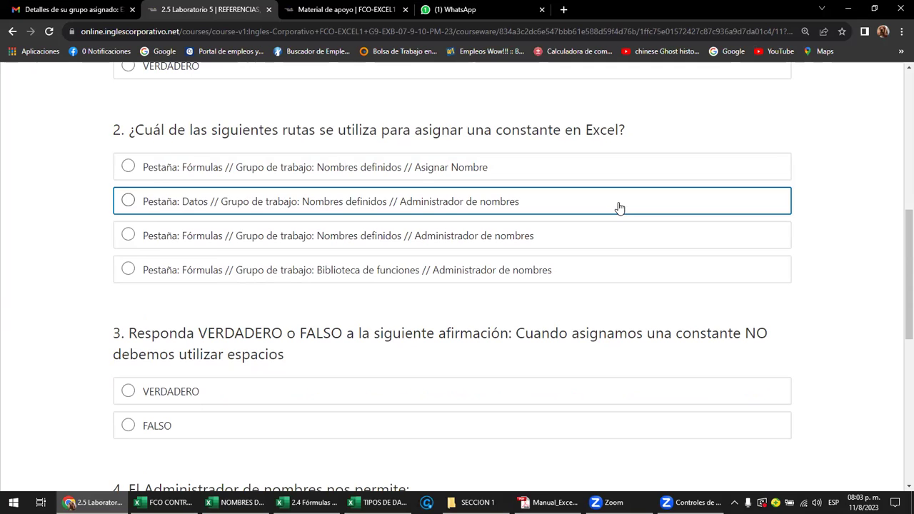
{"action": "scroll", "coordinate": [618, 207], "scroll_direction": "down", "scroll_amount": 3}
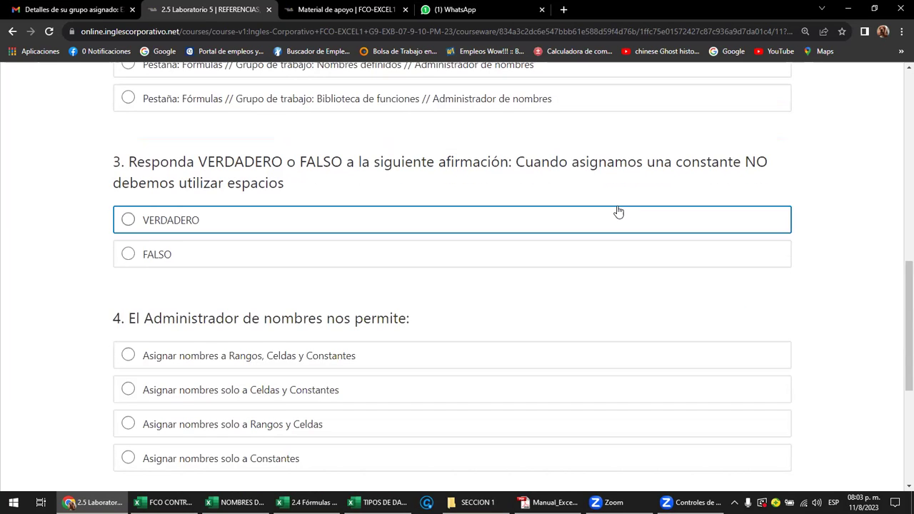
{"action": "scroll", "coordinate": [618, 212], "scroll_direction": "down", "scroll_amount": 1}
{"action": "scroll", "coordinate": [619, 212], "scroll_direction": "up", "scroll_amount": 4}
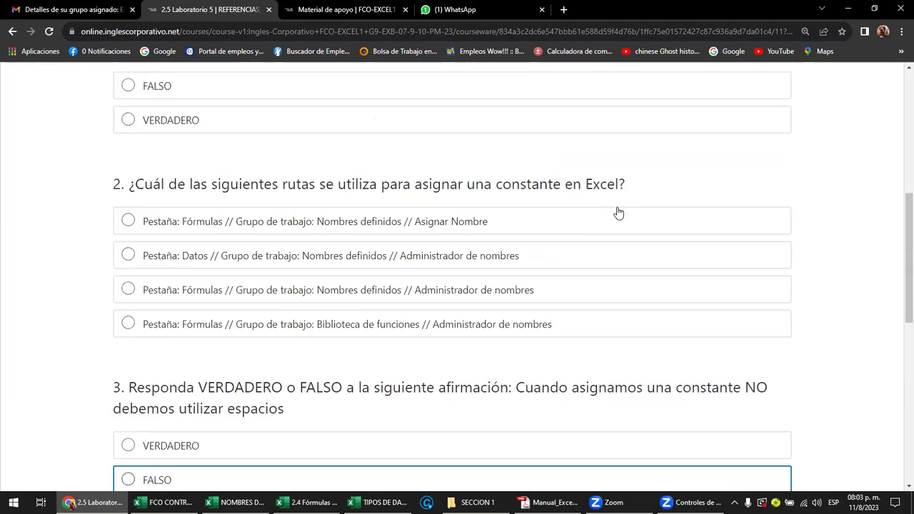
{"action": "scroll", "coordinate": [617, 210], "scroll_direction": "up", "scroll_amount": 4}
{"action": "scroll", "coordinate": [616, 210], "scroll_direction": "up", "scroll_amount": 2}
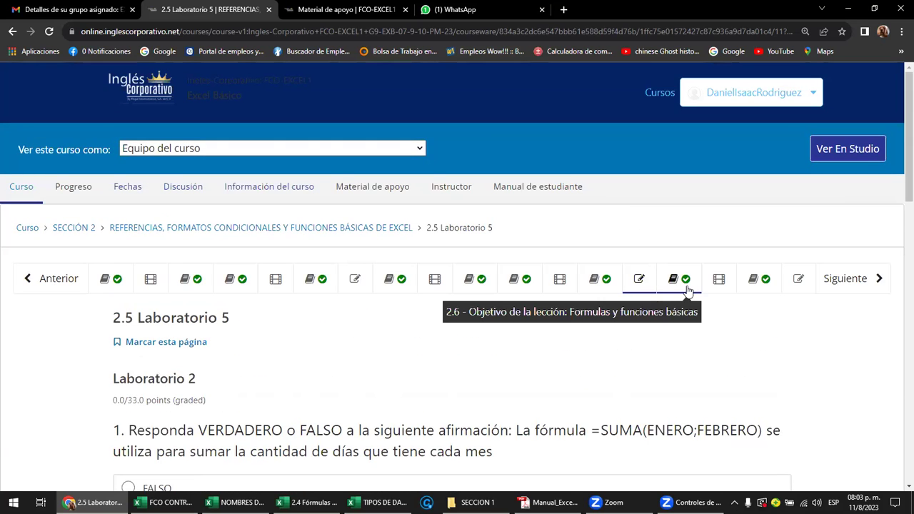
Step: Go to lesson 2.6 on formulas and functions
{"action": "left_click", "coordinate": [846, 283]}
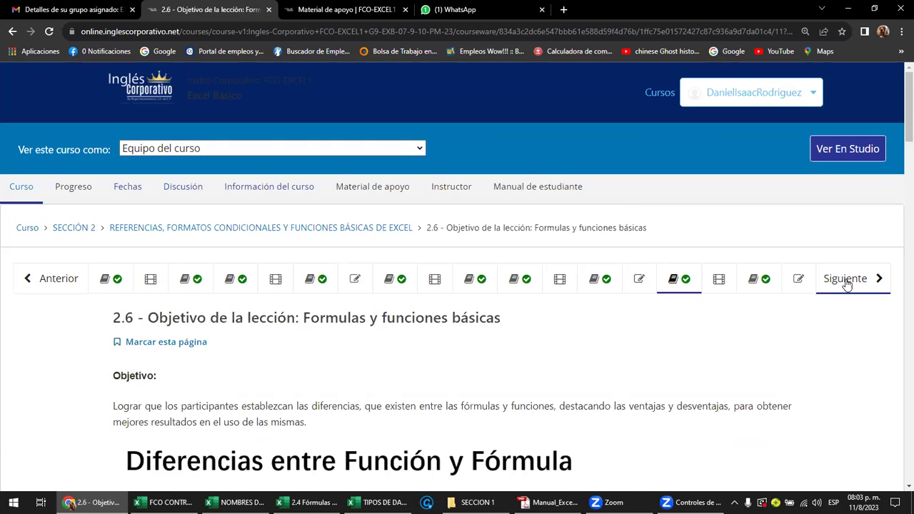
{"action": "scroll", "coordinate": [560, 330], "scroll_direction": "down", "scroll_amount": 2}
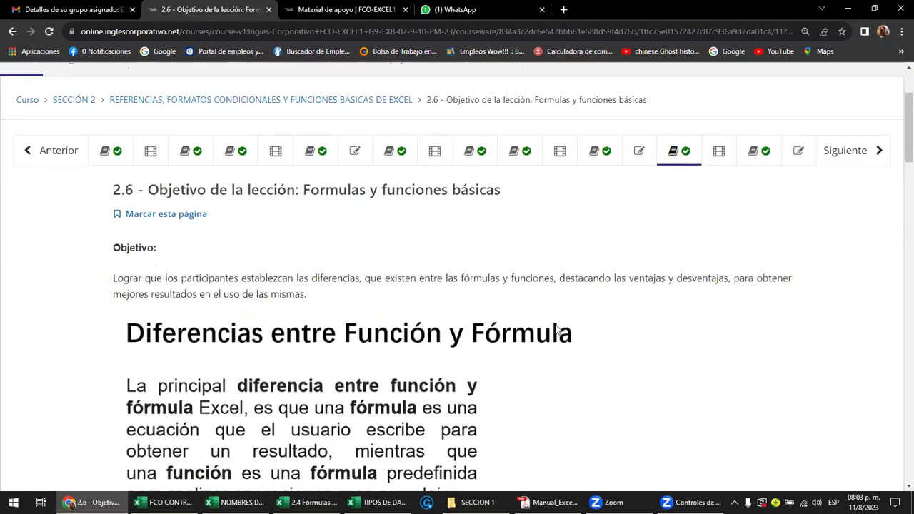
{"action": "scroll", "coordinate": [557, 330], "scroll_direction": "down", "scroll_amount": 1}
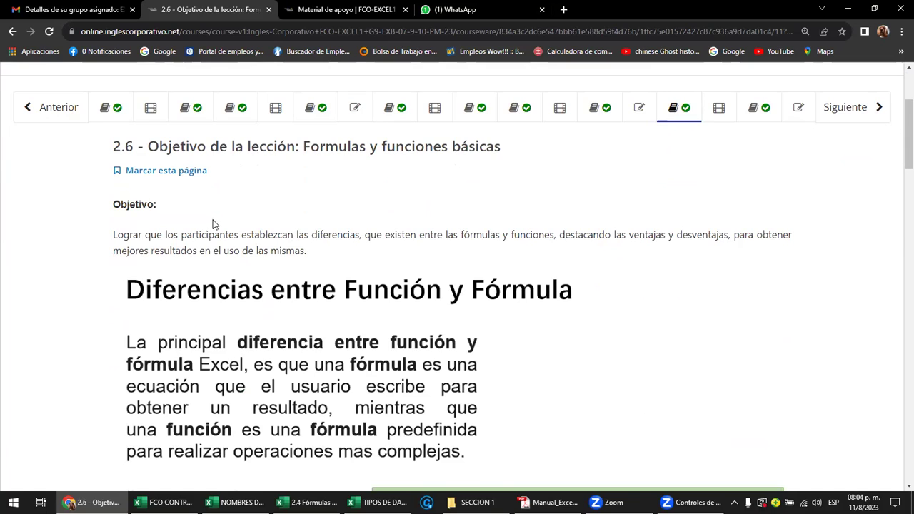
Step: Highlight the title words 'Formulas y funciones básicas' and review the objective text
{"action": "left_click_drag", "start_coordinate": [303, 147], "coordinate": [501, 152]}
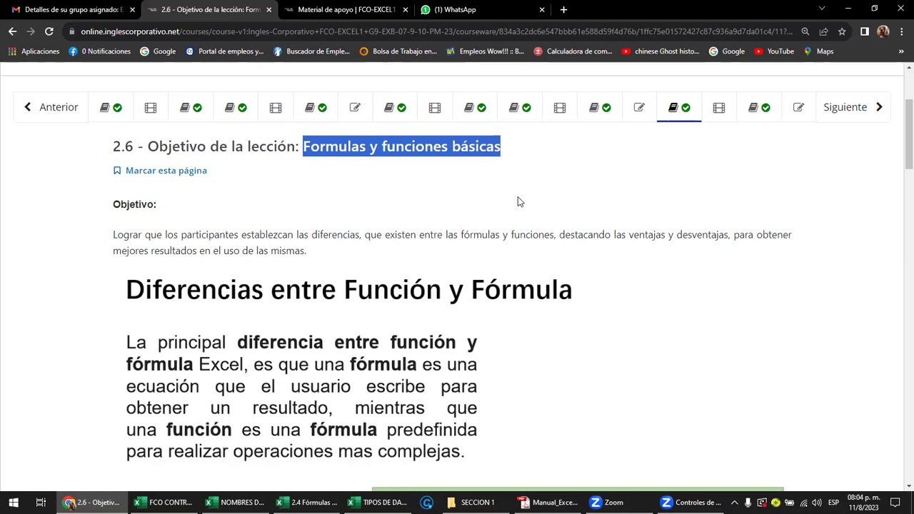
{"action": "scroll", "coordinate": [519, 202], "scroll_direction": "down", "scroll_amount": 2}
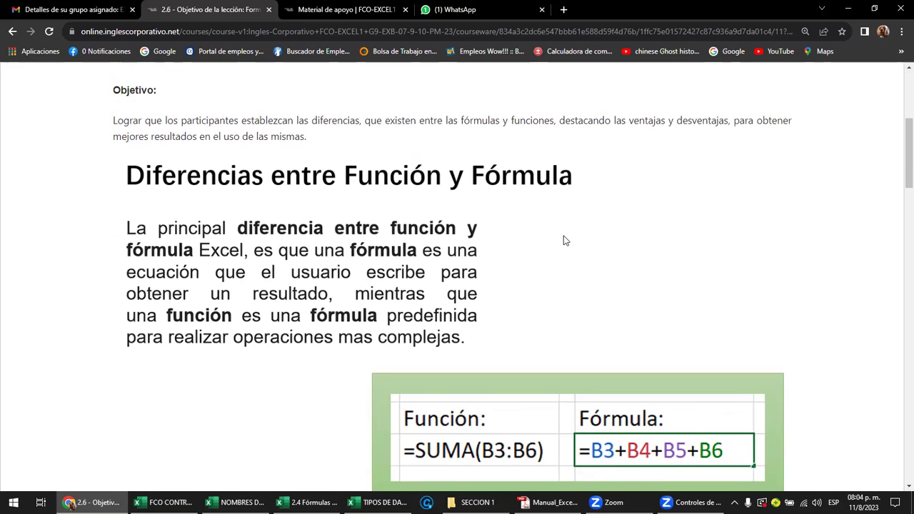
{"action": "scroll", "coordinate": [563, 236], "scroll_direction": "down", "scroll_amount": 1}
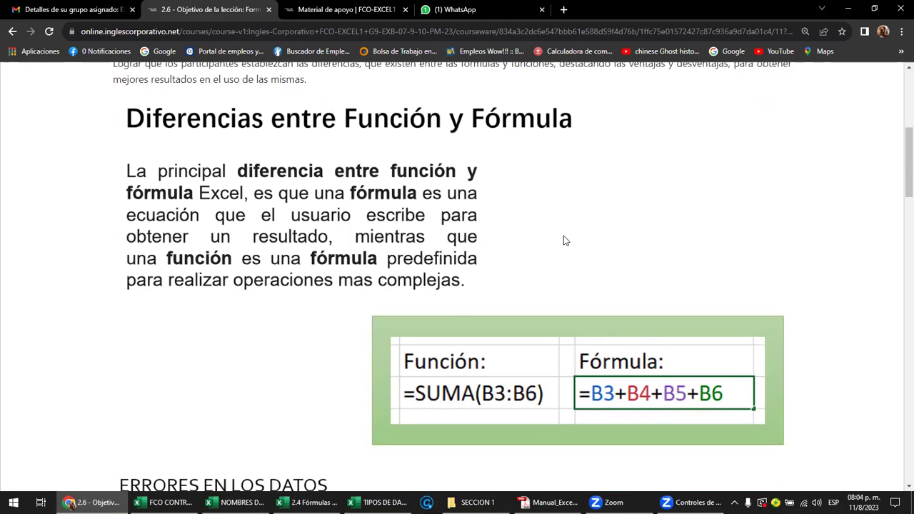
{"action": "scroll", "coordinate": [563, 238], "scroll_direction": "up", "scroll_amount": 5}
{"action": "scroll", "coordinate": [563, 239], "scroll_direction": "up", "scroll_amount": 1}
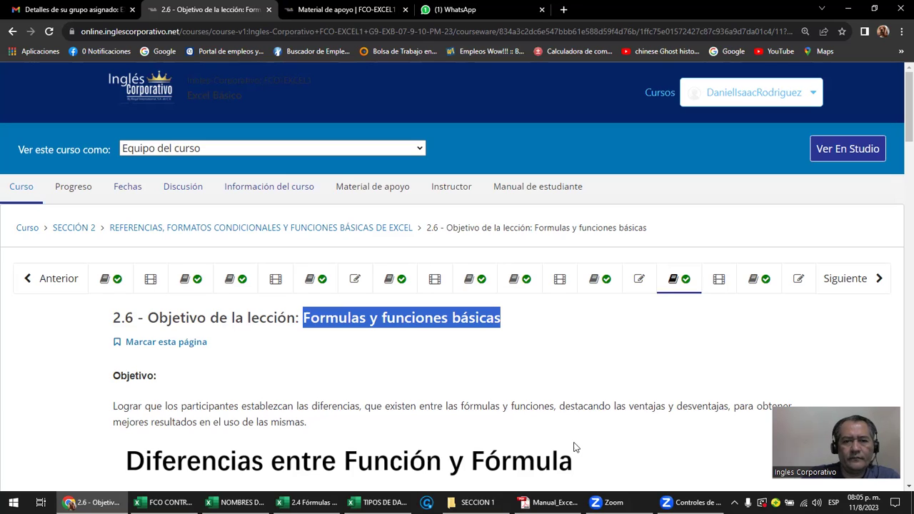
{"action": "scroll", "coordinate": [381, 394], "scroll_direction": "down", "scroll_amount": 2}
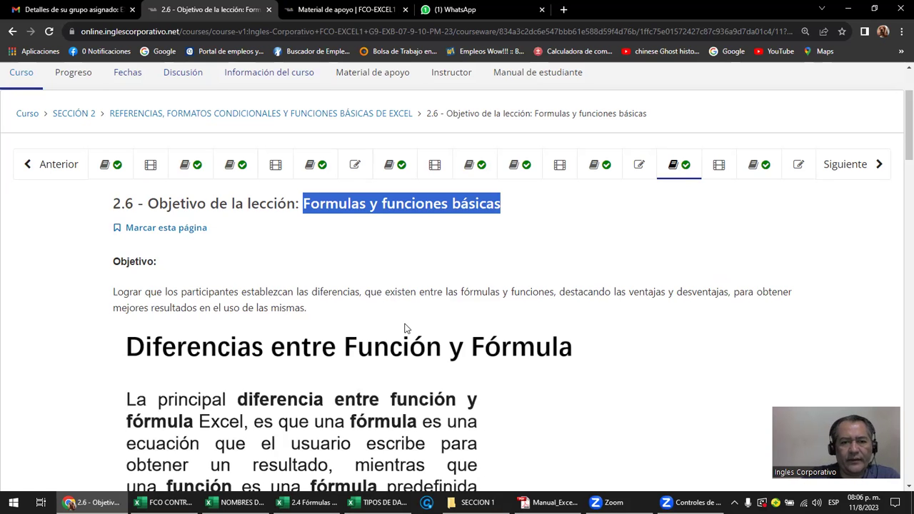
{"action": "scroll", "coordinate": [404, 328], "scroll_direction": "down", "scroll_amount": 1}
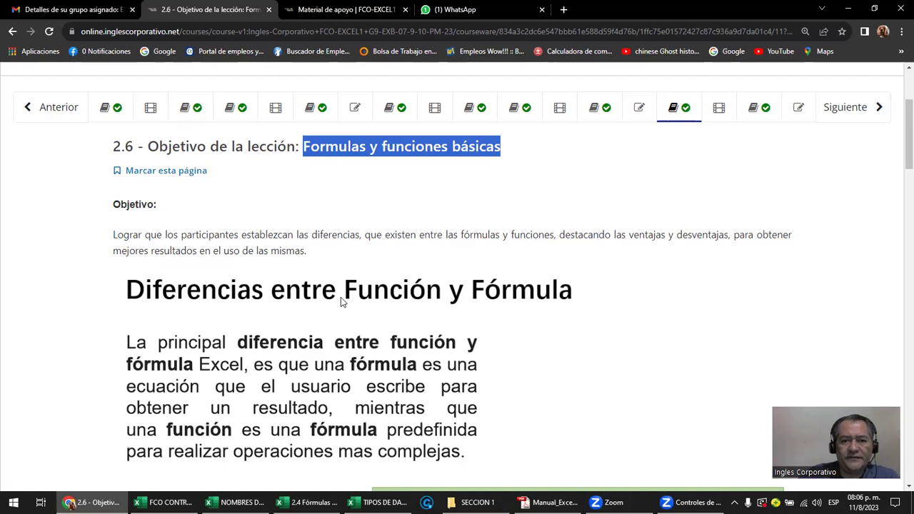
{"action": "scroll", "coordinate": [342, 294], "scroll_direction": "down", "scroll_amount": 1}
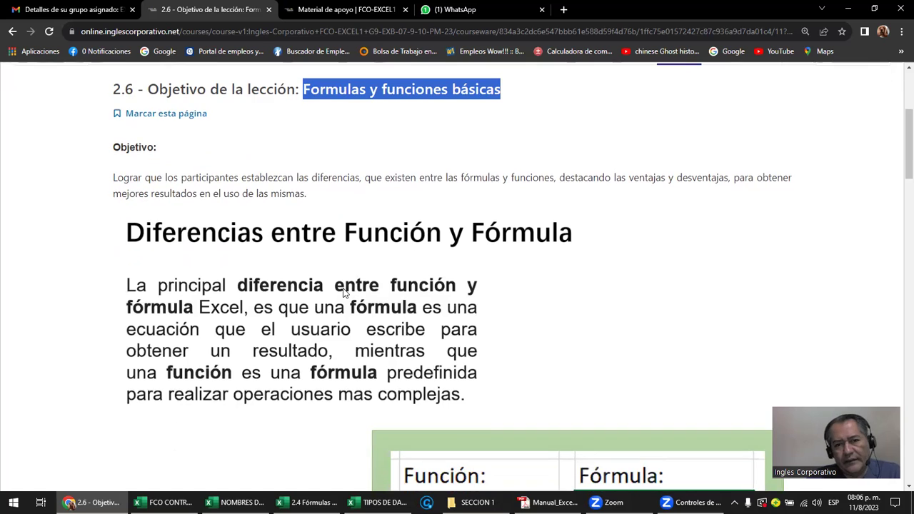
{"action": "scroll", "coordinate": [346, 291], "scroll_direction": "down", "scroll_amount": 3}
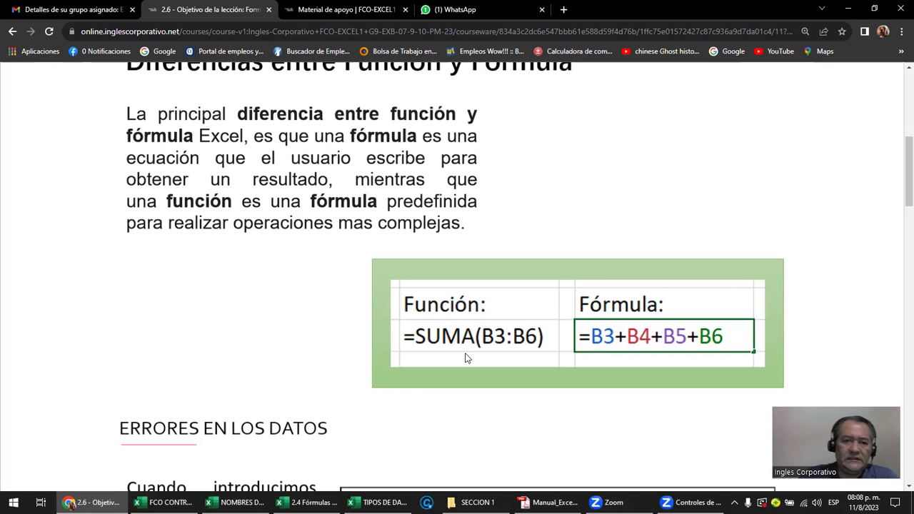
{"action": "scroll", "coordinate": [455, 349], "scroll_direction": "down", "scroll_amount": 1}
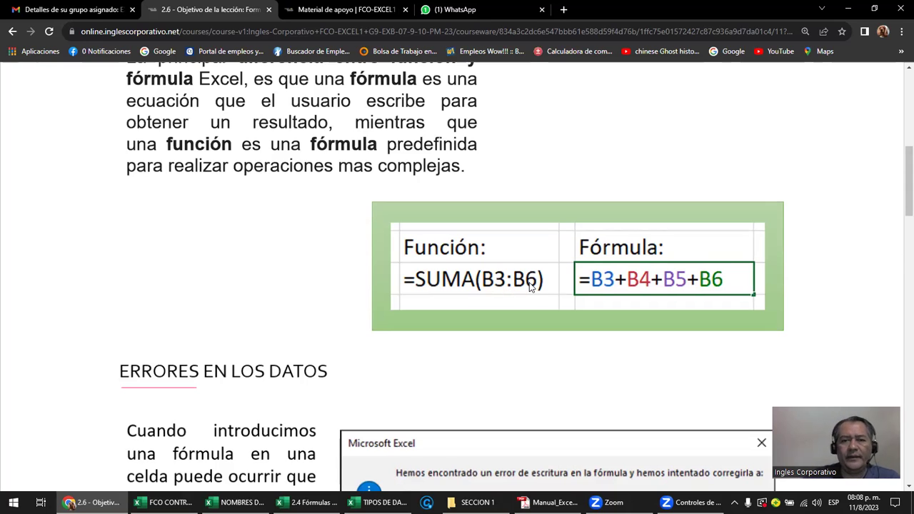
{"action": "scroll", "coordinate": [529, 285], "scroll_direction": "down", "scroll_amount": 2}
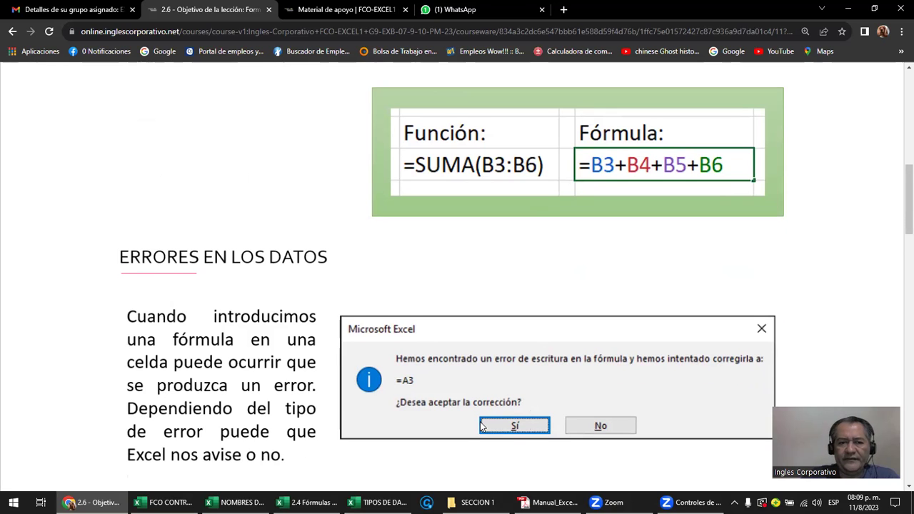
Step: Scroll to 'Errores en los datos' showing the #¿NOMBRE? error options menu
{"action": "scroll", "coordinate": [480, 426], "scroll_direction": "down", "scroll_amount": 1}
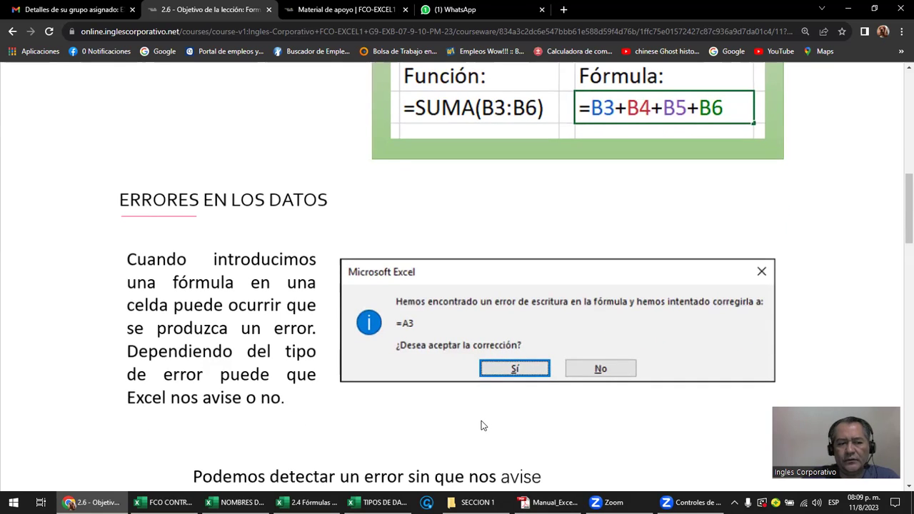
{"action": "scroll", "coordinate": [481, 425], "scroll_direction": "down", "scroll_amount": 1}
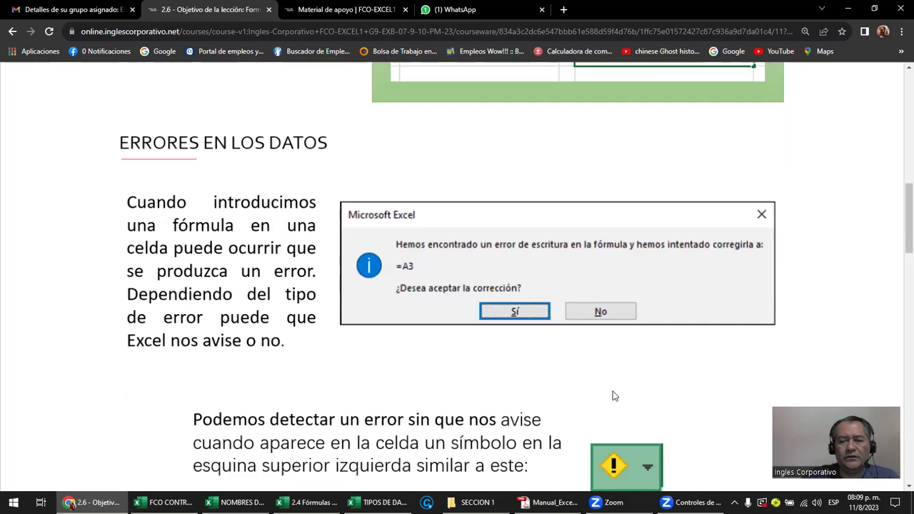
{"action": "scroll", "coordinate": [630, 389], "scroll_direction": "down", "scroll_amount": 1}
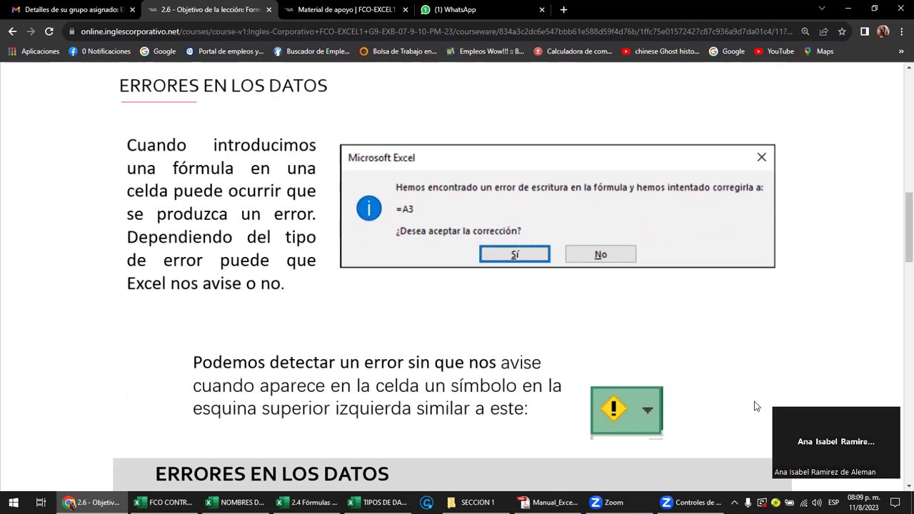
{"action": "scroll", "coordinate": [685, 389], "scroll_direction": "down", "scroll_amount": 2}
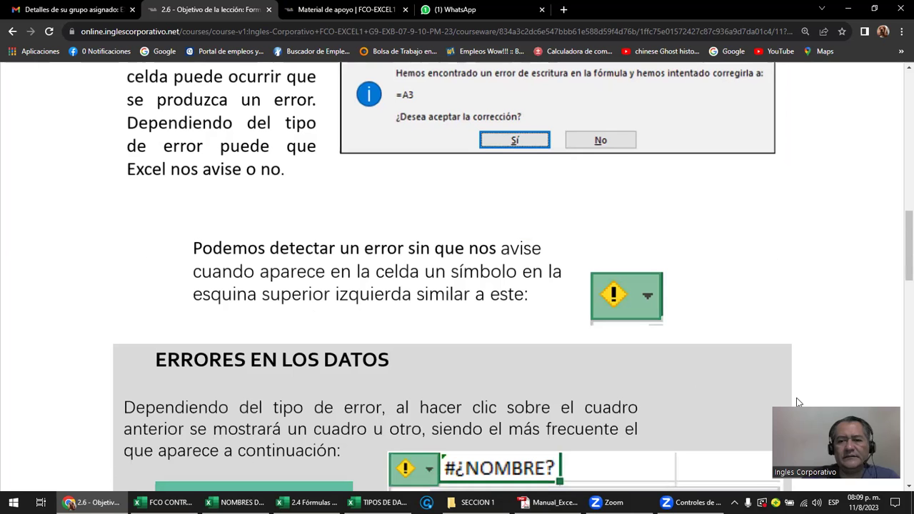
{"action": "scroll", "coordinate": [452, 354], "scroll_direction": "down", "scroll_amount": 2}
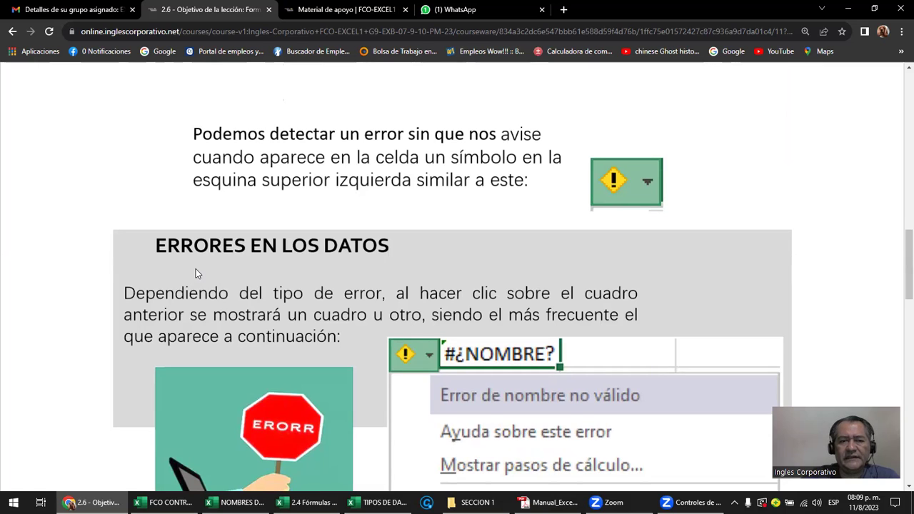
{"action": "scroll", "coordinate": [195, 272], "scroll_direction": "down", "scroll_amount": 1}
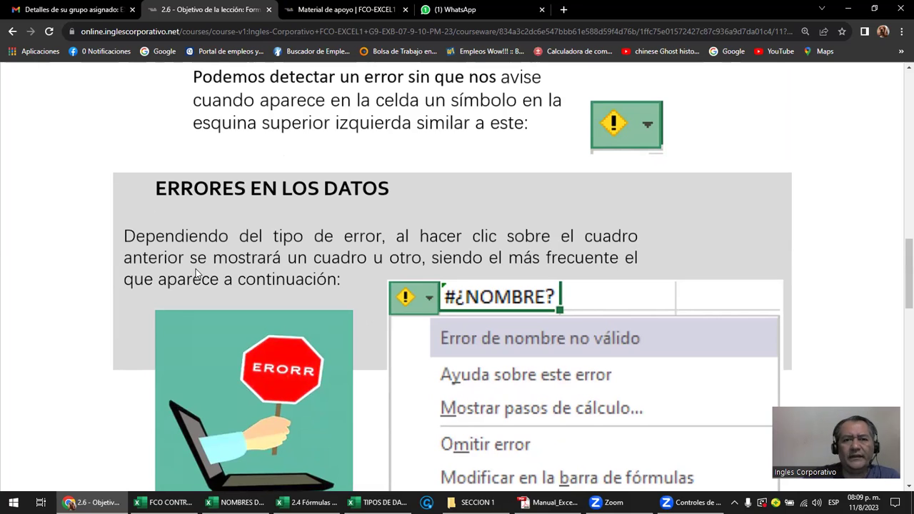
{"action": "scroll", "coordinate": [195, 268], "scroll_direction": "down", "scroll_amount": 3}
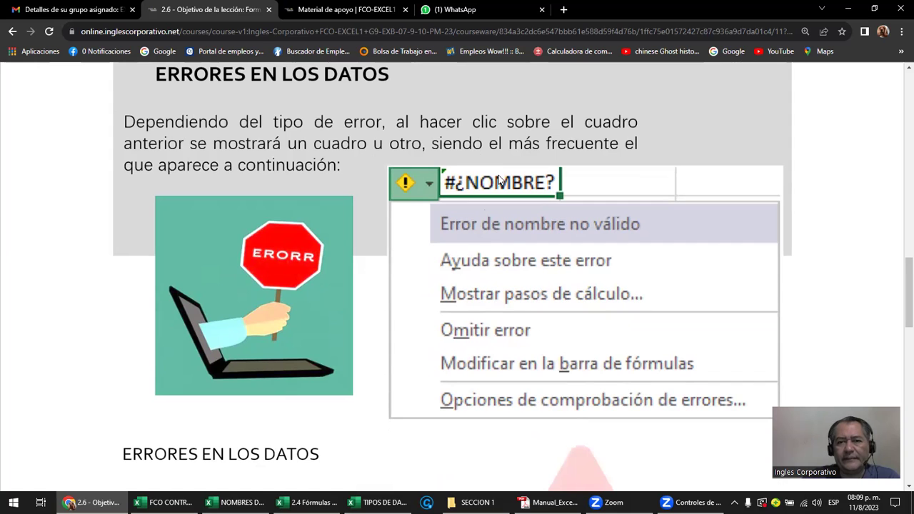
Step: Scroll to the #TEXTO explanation and the #####, #¡VALOR! and #¡DIV/0! error bullets
{"action": "scroll", "coordinate": [500, 182], "scroll_direction": "down", "scroll_amount": 5}
{"action": "scroll", "coordinate": [500, 184], "scroll_direction": "down", "scroll_amount": 3}
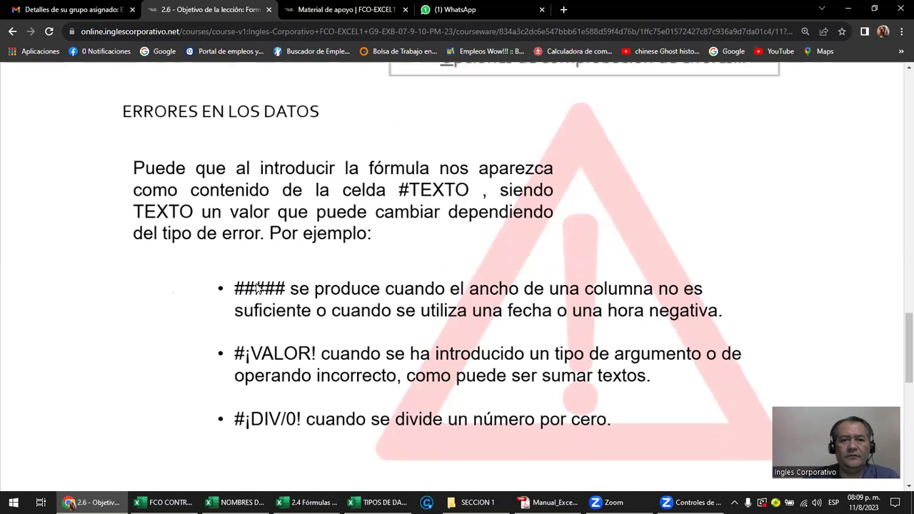
{"action": "scroll", "coordinate": [258, 287], "scroll_direction": "down", "scroll_amount": 2}
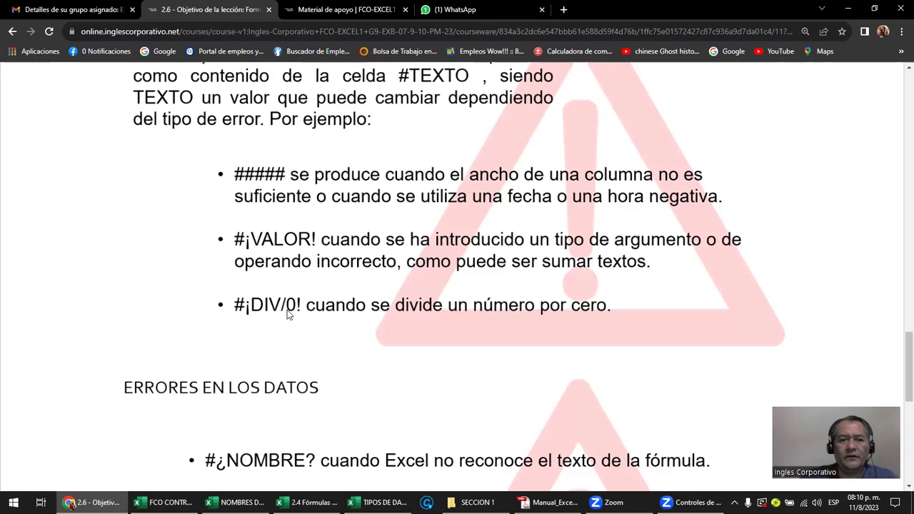
Step: Scroll through the #N/A, #¡REF!, #¡NUM! and #¡NULO! error codes to the footer
{"action": "scroll", "coordinate": [289, 310], "scroll_direction": "down", "scroll_amount": 1}
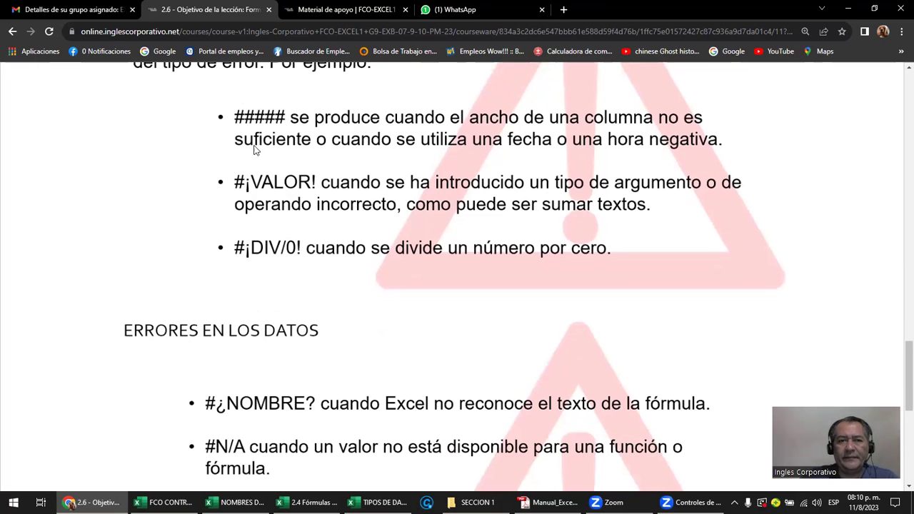
{"action": "scroll", "coordinate": [257, 150], "scroll_direction": "down", "scroll_amount": 1}
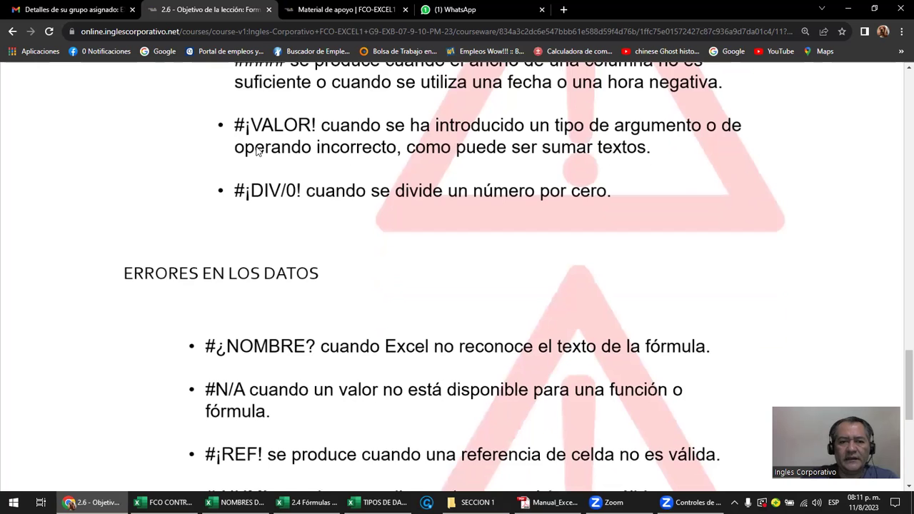
{"action": "scroll", "coordinate": [257, 150], "scroll_direction": "down", "scroll_amount": 1}
{"action": "scroll", "coordinate": [257, 150], "scroll_direction": "down", "scroll_amount": 1}
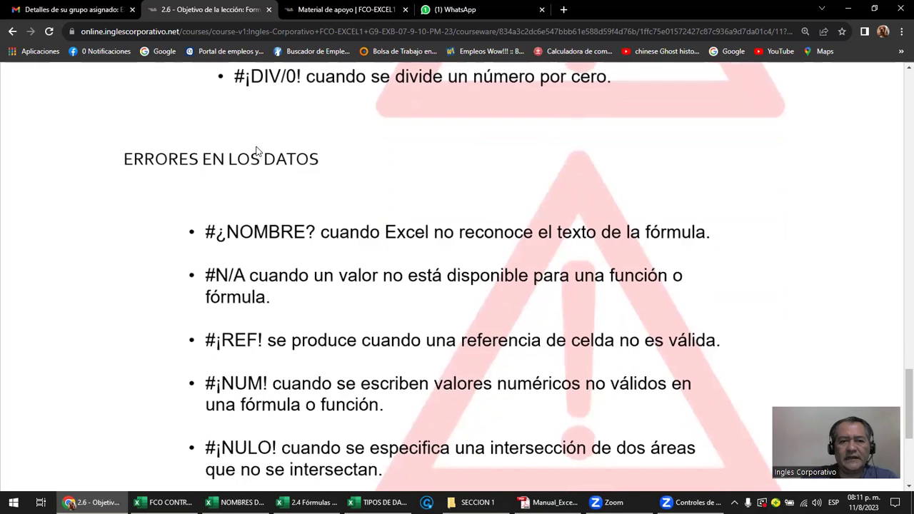
{"action": "scroll", "coordinate": [266, 178], "scroll_direction": "down", "scroll_amount": 1}
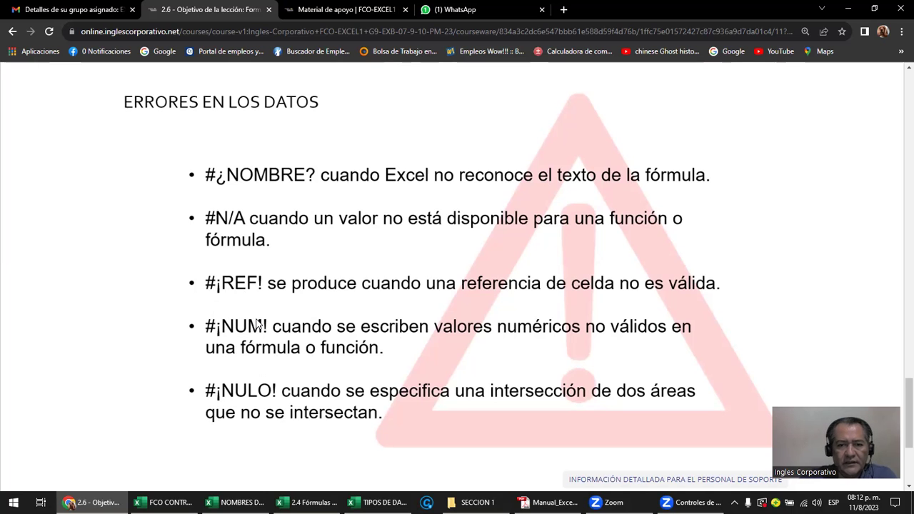
Step: Reach the lesson's Anterior/Siguiente buttons, then switch to the NOMBRES DE RANGOS workbook
{"action": "scroll", "coordinate": [264, 332], "scroll_direction": "down", "scroll_amount": 1}
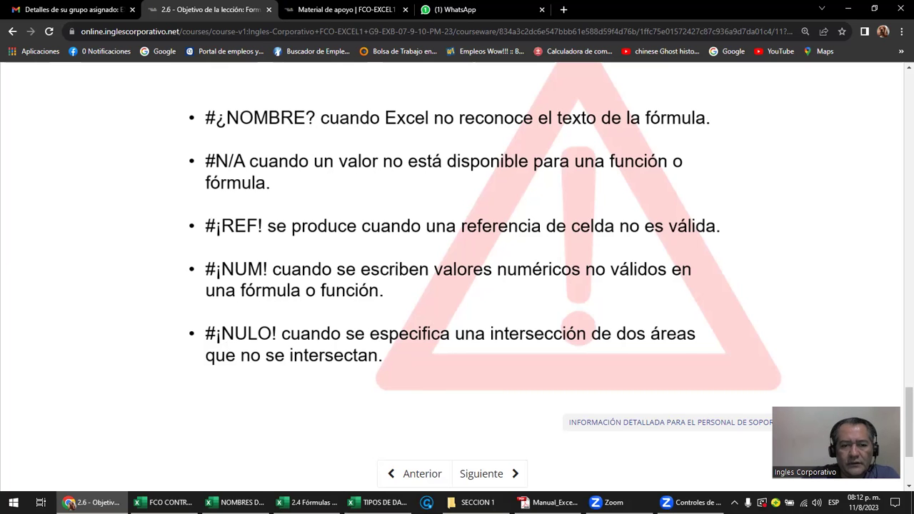
{"action": "left_click", "coordinate": [236, 503]}
{"action": "left_click", "coordinate": [247, 268]}
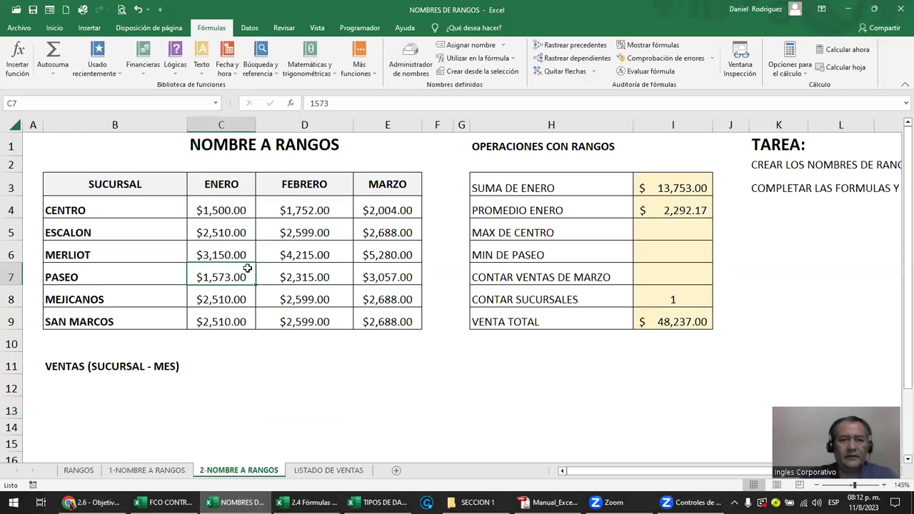
{"action": "left_click", "coordinate": [221, 207]}
{"action": "mouse_move", "coordinate": [221, 208]}
{"action": "left_mouse_down"}
{"action": "mouse_move", "coordinate": [283, 287]}
{"action": "mouse_move", "coordinate": [285, 317]}
{"action": "left_mouse_up"}
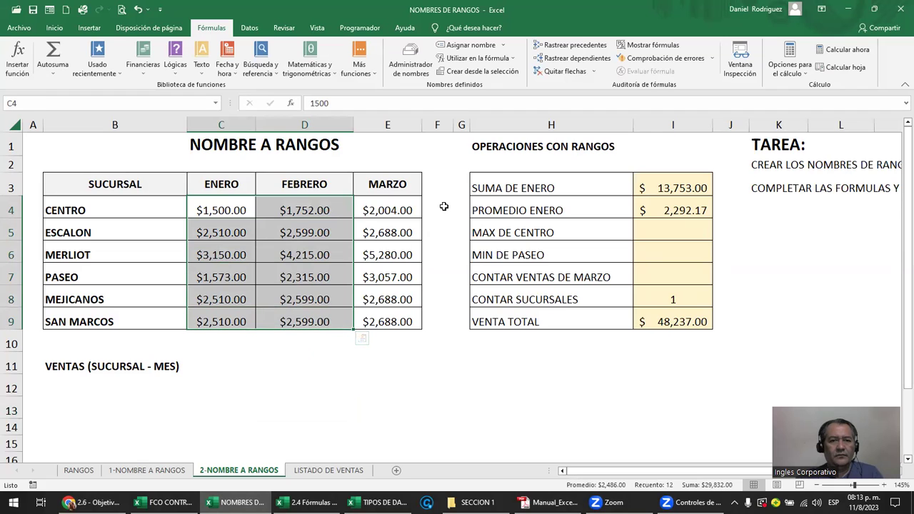
{"action": "left_click_drag", "start_coordinate": [443, 207], "coordinate": [331, 326], "text": "ctrl"}
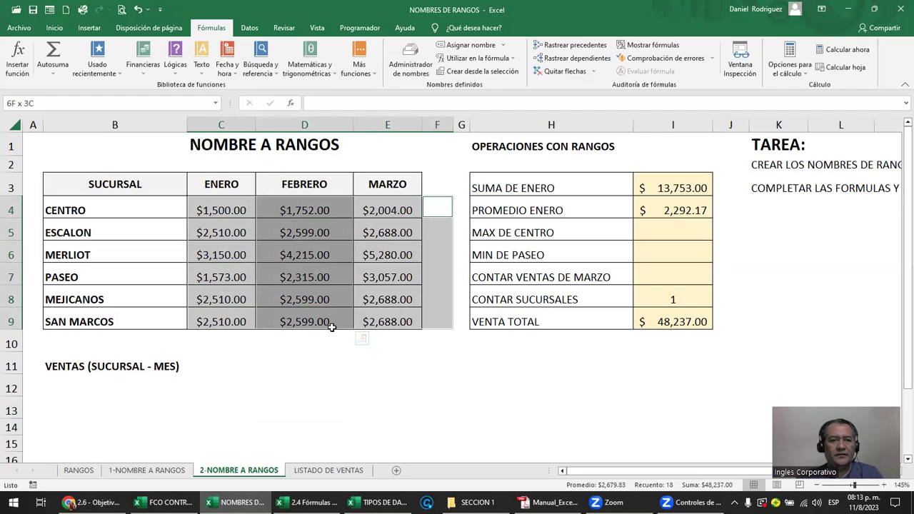
{"action": "left_click", "coordinate": [329, 377]}
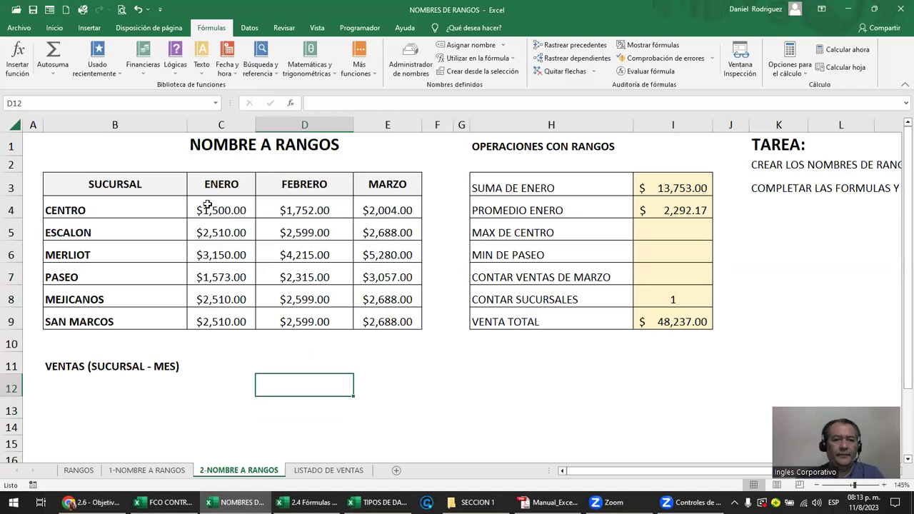
{"action": "left_click_drag", "start_coordinate": [207, 205], "coordinate": [305, 321]}
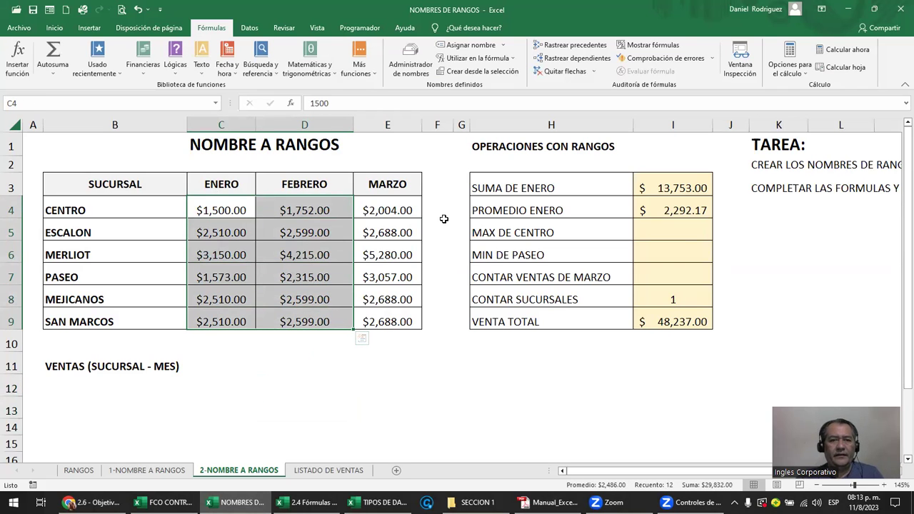
{"action": "left_click_drag", "start_coordinate": [454, 207], "coordinate": [345, 214], "text": "ctrl"}
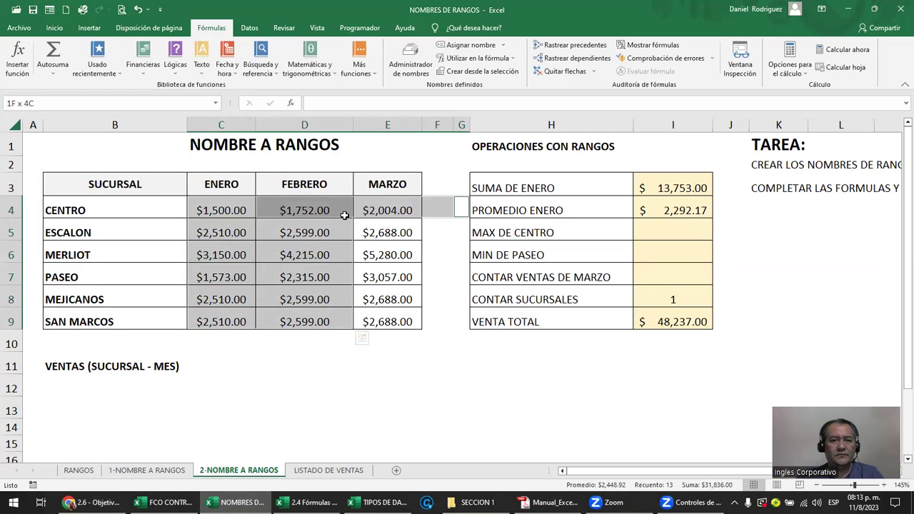
{"action": "left_click_drag", "start_coordinate": [345, 215], "coordinate": [349, 326]}
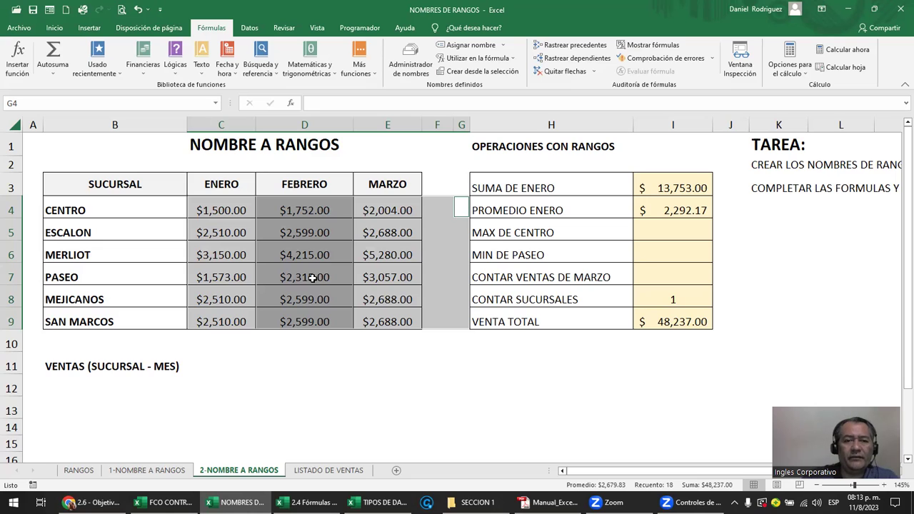
{"action": "left_click_drag", "start_coordinate": [286, 378], "coordinate": [375, 439]}
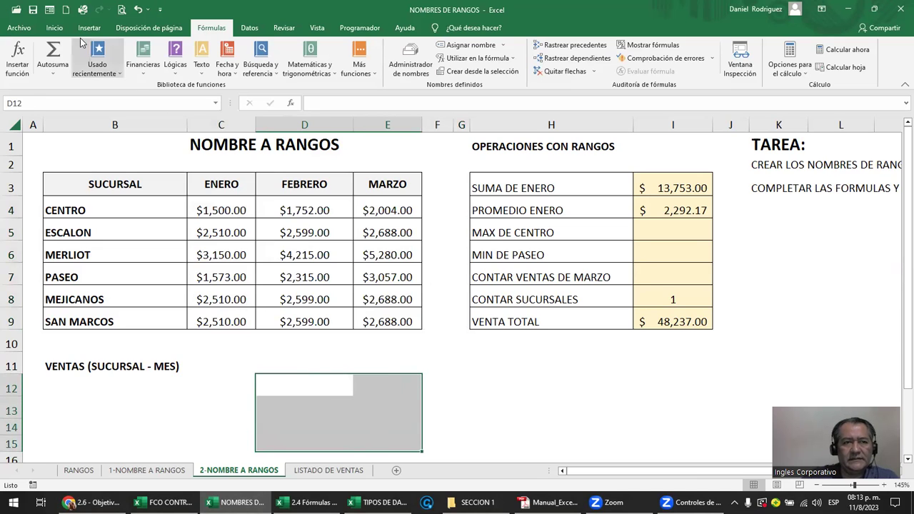
Step: Fill the block below the table yellow, then fill E12:H15 dark green
{"action": "left_click", "coordinate": [57, 30]}
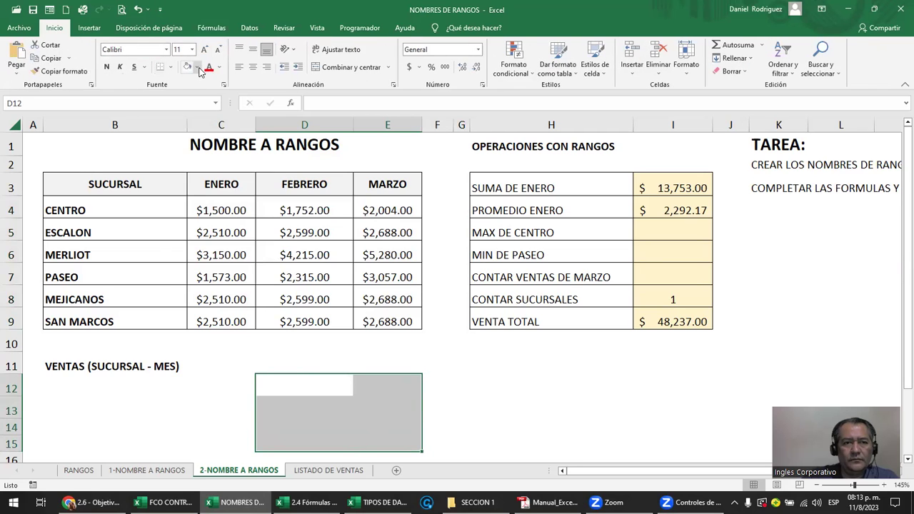
{"action": "left_click", "coordinate": [199, 67]}
{"action": "left_click", "coordinate": [217, 157]}
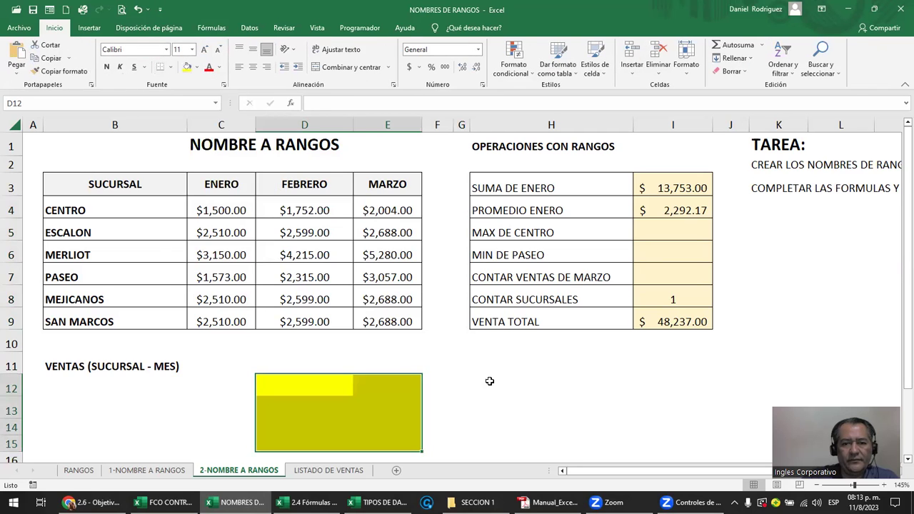
{"action": "mouse_move", "coordinate": [546, 379]}
{"action": "left_mouse_down"}
{"action": "mouse_move", "coordinate": [407, 392]}
{"action": "mouse_move", "coordinate": [406, 445]}
{"action": "left_mouse_up"}
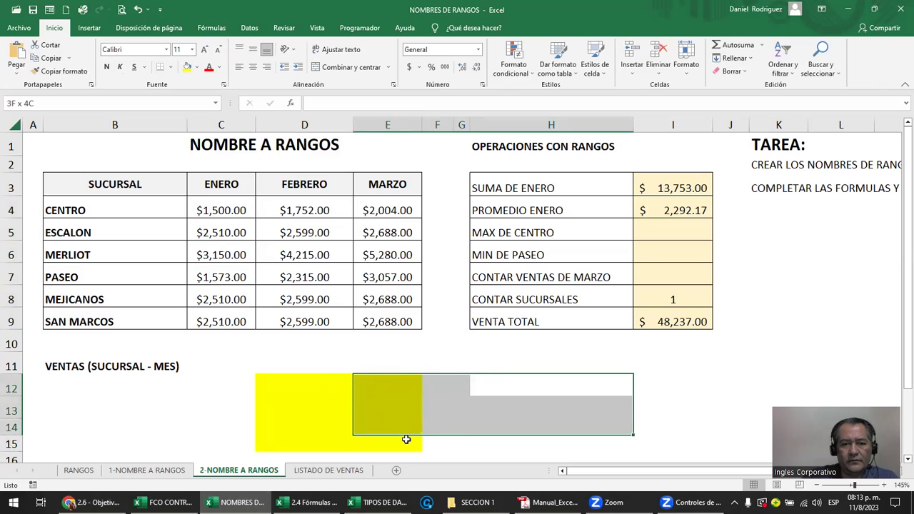
{"action": "left_click", "coordinate": [197, 67]}
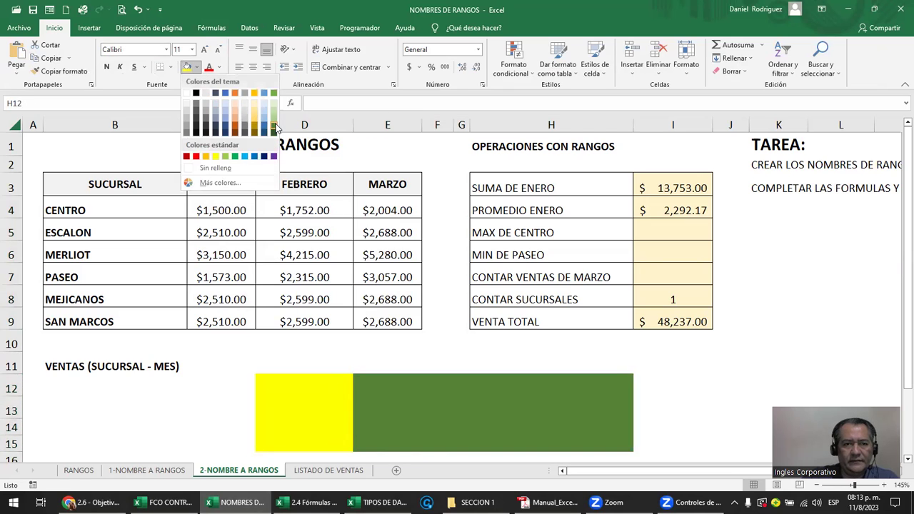
{"action": "left_click", "coordinate": [274, 127]}
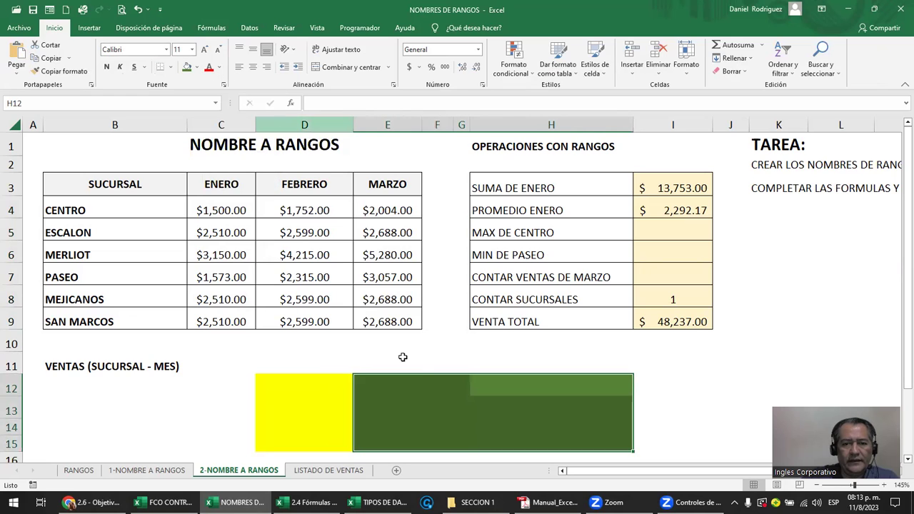
Step: Practise selecting ranges: column E of the block and the January–March sales figures
{"action": "mouse_move", "coordinate": [274, 380]}
{"action": "left_mouse_down"}
{"action": "mouse_move", "coordinate": [374, 400]}
{"action": "mouse_move", "coordinate": [376, 444]}
{"action": "left_mouse_up"}
{"action": "left_click_drag", "start_coordinate": [388, 379], "coordinate": [397, 439]}
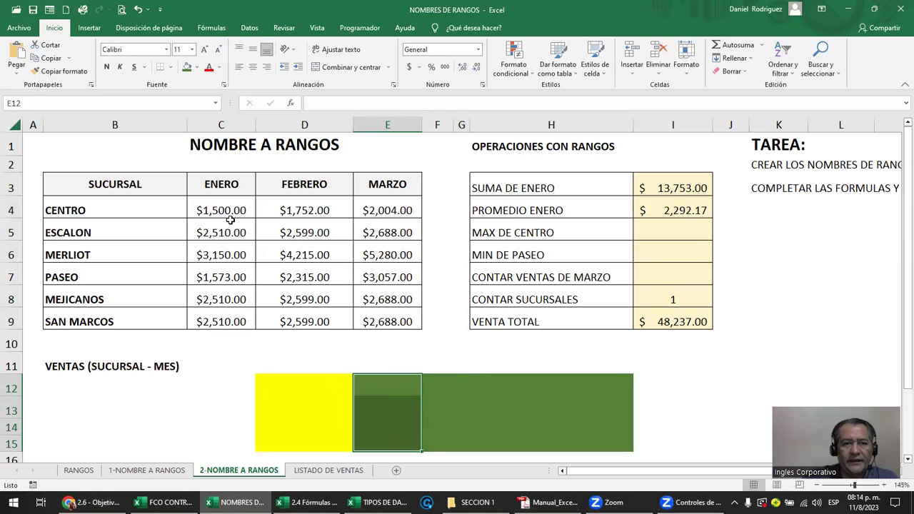
{"action": "left_click_drag", "start_coordinate": [218, 209], "coordinate": [288, 315]}
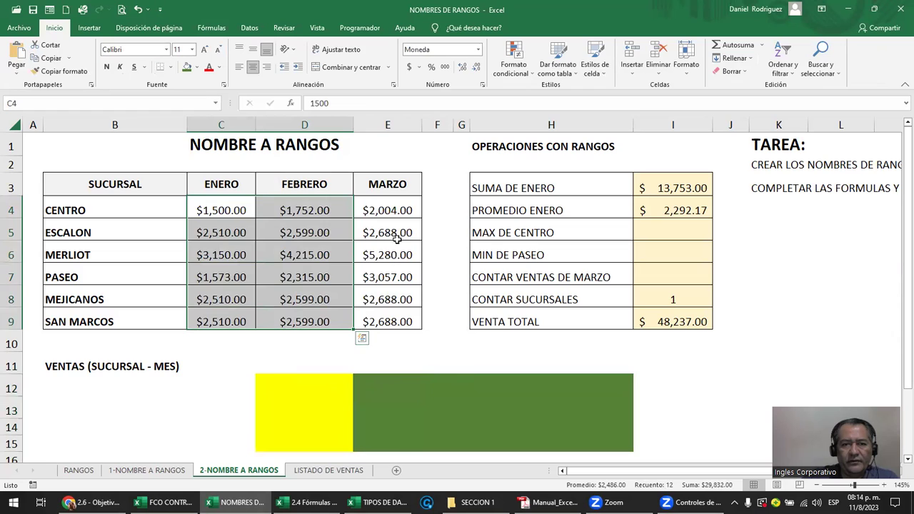
{"action": "mouse_move", "coordinate": [396, 209]}
{"action": "left_mouse_down"}
{"action": "mouse_move", "coordinate": [316, 289]}
{"action": "mouse_move", "coordinate": [300, 319]}
{"action": "left_mouse_up"}
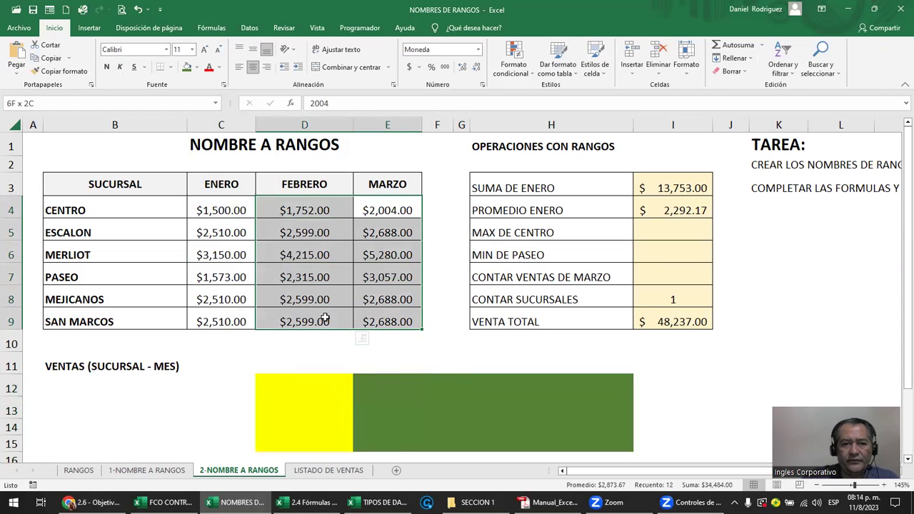
{"action": "left_click", "coordinate": [219, 210], "text": "ctrl"}
{"action": "left_click_drag", "start_coordinate": [280, 253], "coordinate": [284, 320]}
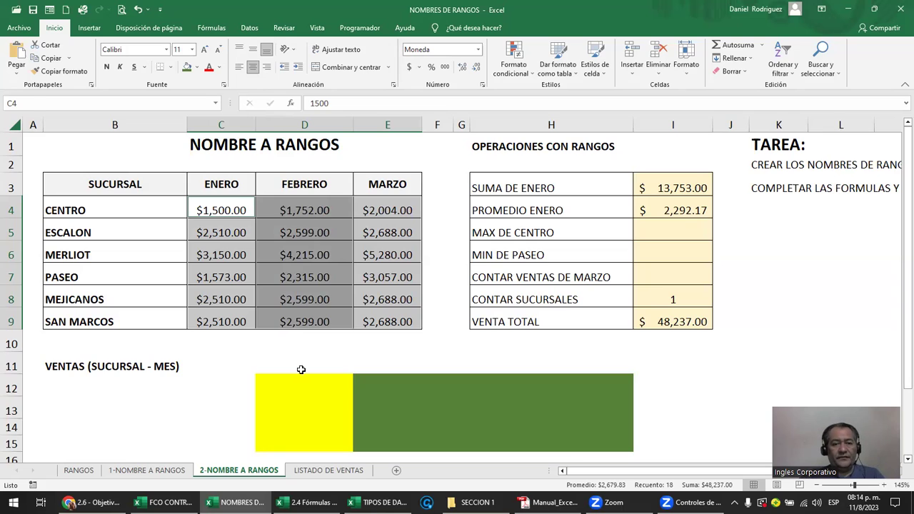
Step: Clear all contents and fills from D11:H15, then return to the lesson page
{"action": "left_click_drag", "start_coordinate": [300, 369], "coordinate": [537, 438]}
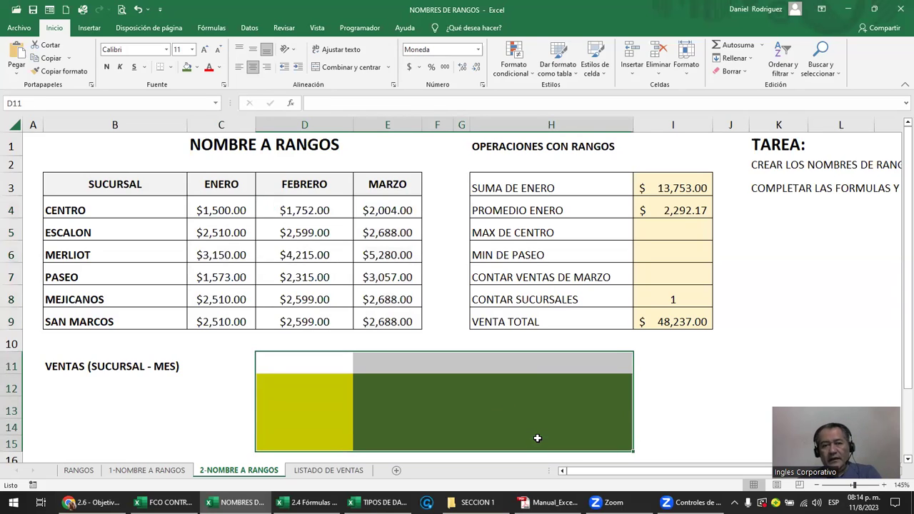
{"action": "left_click", "coordinate": [238, 421]}
{"action": "left_click_drag", "start_coordinate": [257, 360], "coordinate": [610, 445]}
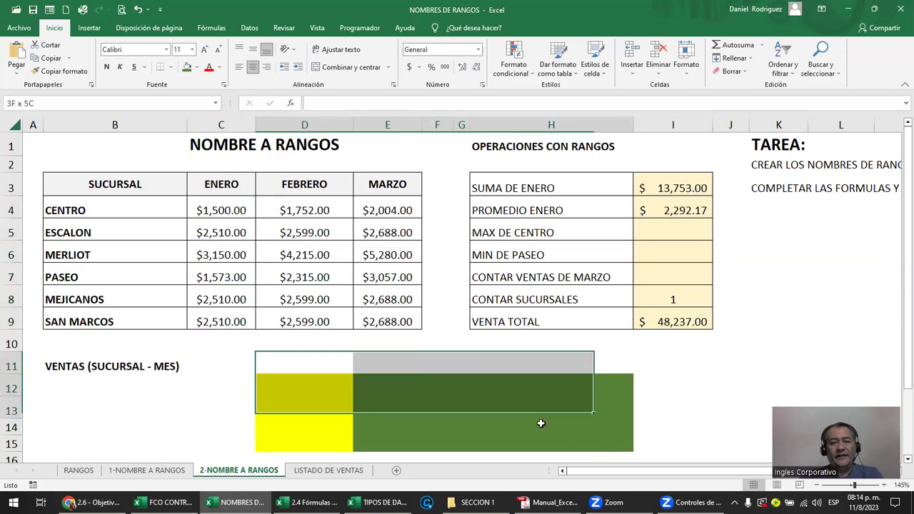
{"action": "left_click", "coordinate": [733, 71]}
{"action": "left_click", "coordinate": [745, 85]}
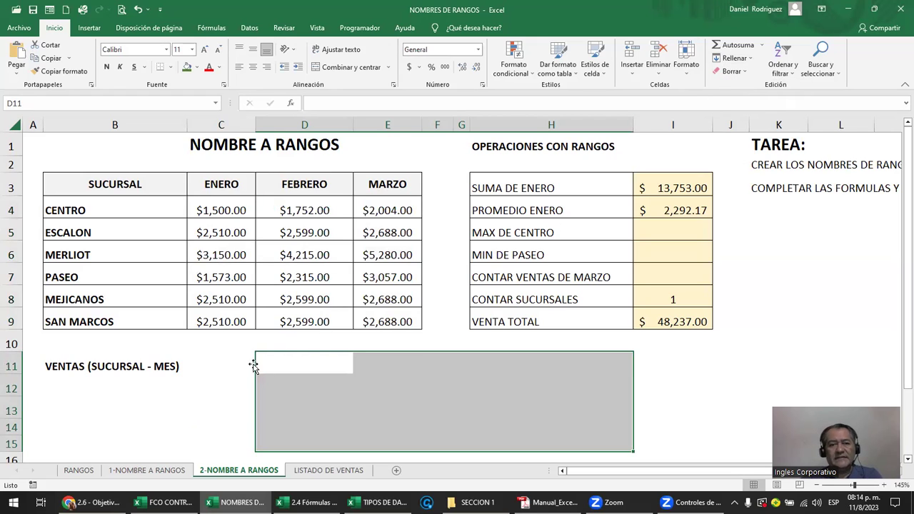
{"action": "left_click", "coordinate": [229, 367]}
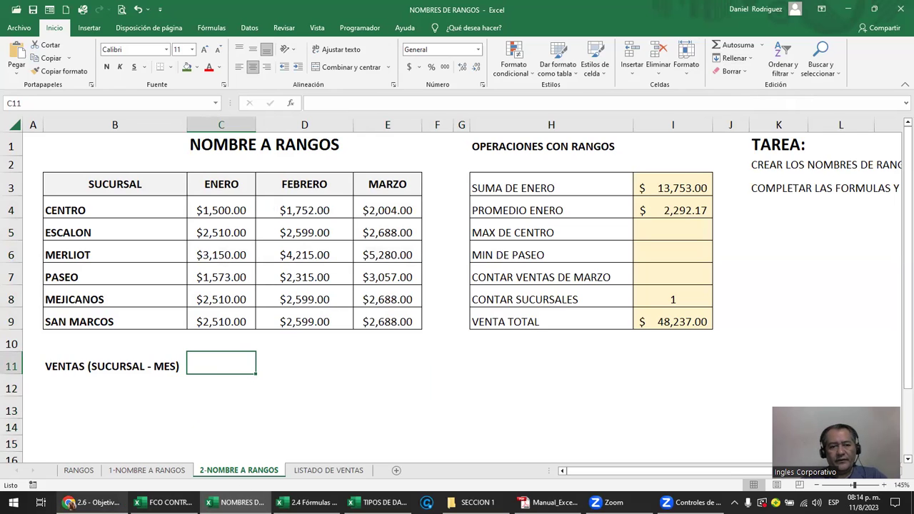
{"action": "left_click", "coordinate": [91, 502]}
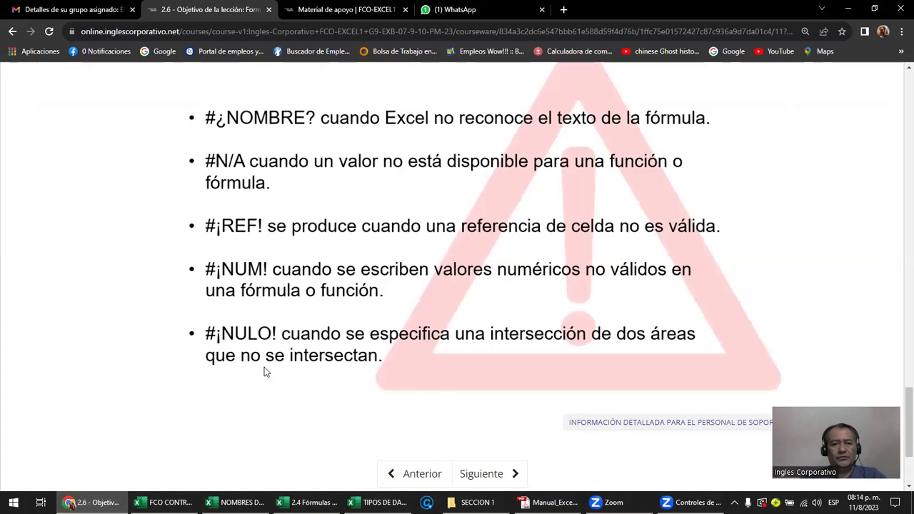
Step: Scroll back up the lesson, then bring Manual_Excel_Basico.pdf to the front
{"action": "scroll", "coordinate": [300, 376], "scroll_direction": "down", "scroll_amount": 2}
{"action": "scroll", "coordinate": [300, 375], "scroll_direction": "up", "scroll_amount": 2}
{"action": "scroll", "coordinate": [300, 374], "scroll_direction": "up", "scroll_amount": 5}
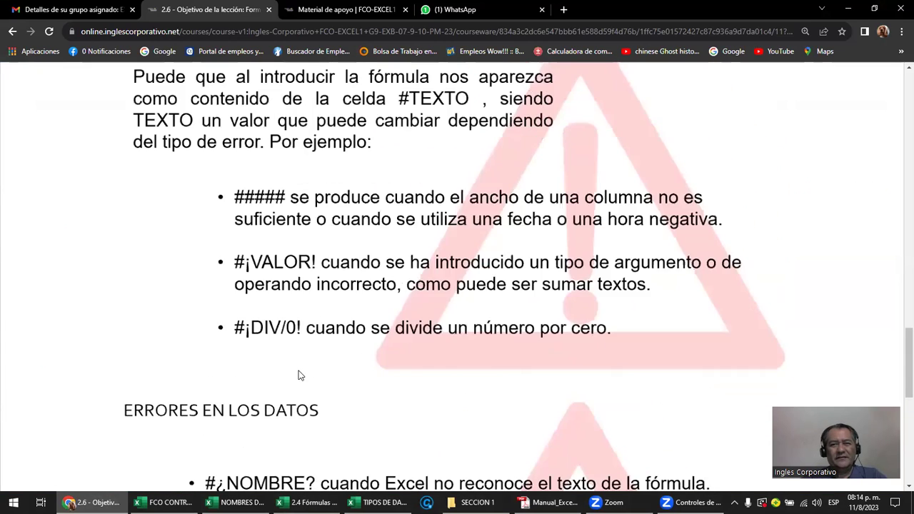
{"action": "scroll", "coordinate": [300, 375], "scroll_direction": "up", "scroll_amount": 2}
{"action": "scroll", "coordinate": [300, 375], "scroll_direction": "up", "scroll_amount": 1}
{"action": "scroll", "coordinate": [299, 370], "scroll_direction": "up", "scroll_amount": 5}
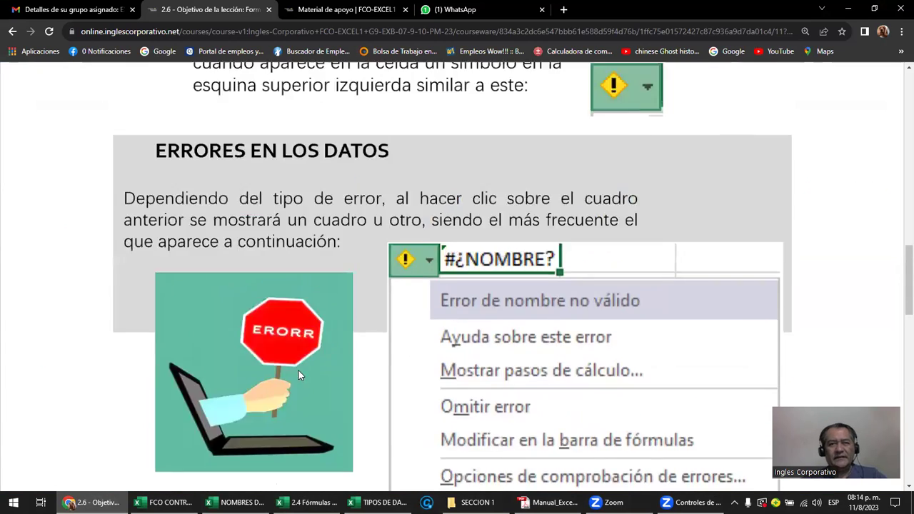
{"action": "scroll", "coordinate": [298, 370], "scroll_direction": "up", "scroll_amount": 3}
{"action": "scroll", "coordinate": [312, 361], "scroll_direction": "up", "scroll_amount": 3}
{"action": "scroll", "coordinate": [312, 362], "scroll_direction": "up", "scroll_amount": 3}
{"action": "scroll", "coordinate": [317, 335], "scroll_direction": "up", "scroll_amount": 2}
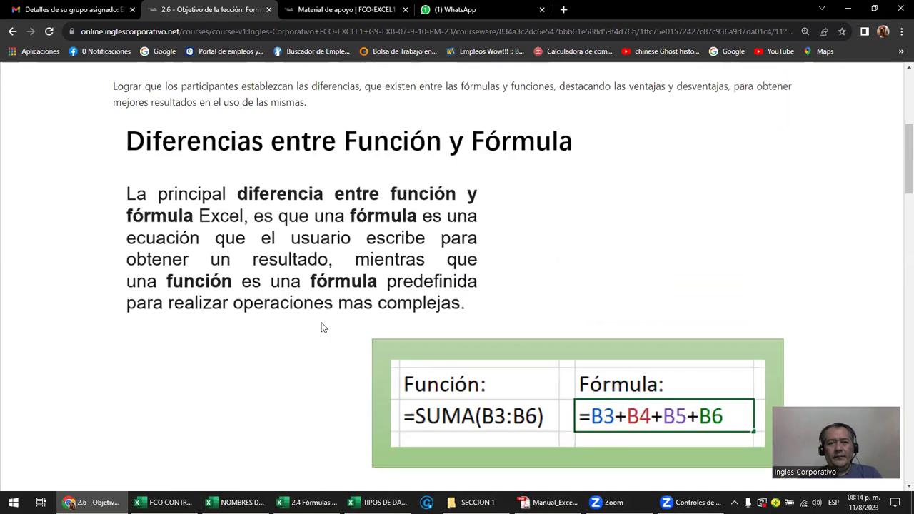
{"action": "scroll", "coordinate": [320, 324], "scroll_direction": "up", "scroll_amount": 1}
{"action": "scroll", "coordinate": [352, 305], "scroll_direction": "up", "scroll_amount": 1}
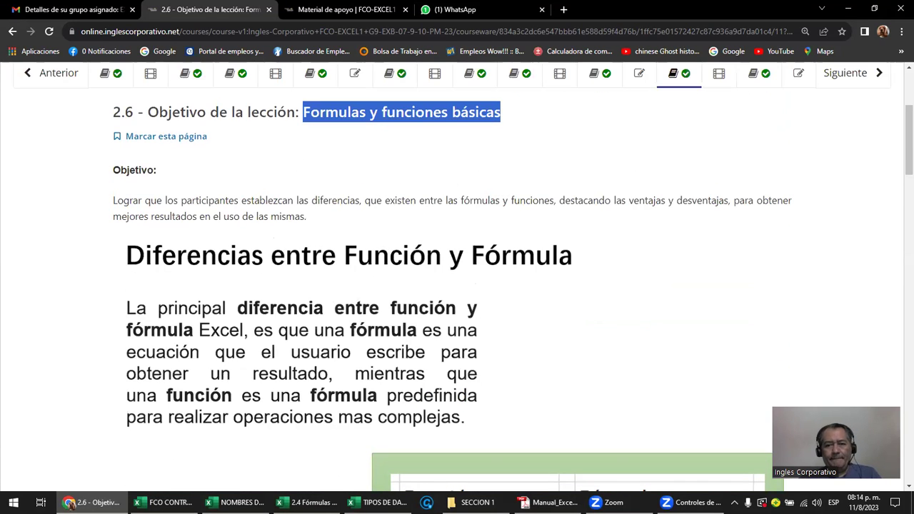
{"action": "left_click", "coordinate": [550, 502]}
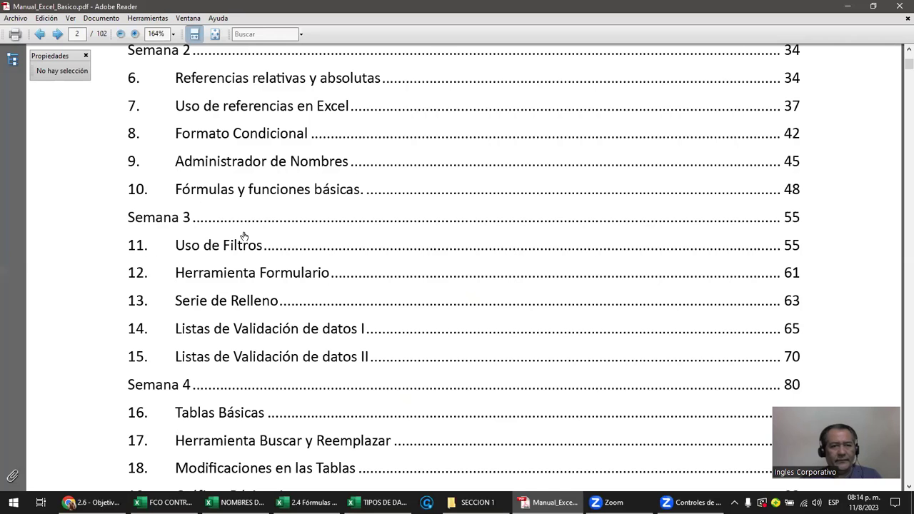
Step: Jump to the 'Fórmulas y funciones básicas' chapter and highlight the '(=)' sign
{"action": "left_click", "coordinate": [238, 191]}
{"action": "scroll", "coordinate": [386, 236], "scroll_direction": "up", "scroll_amount": 6}
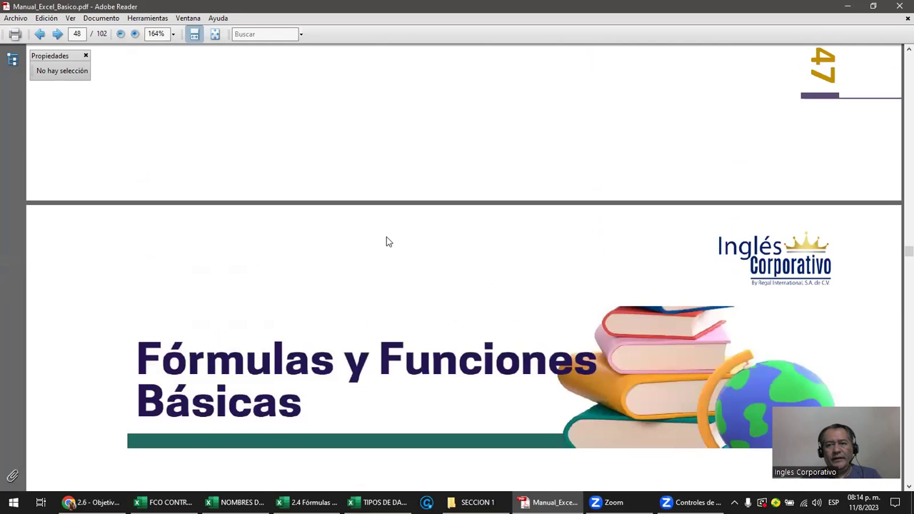
{"action": "scroll", "coordinate": [386, 238], "scroll_direction": "down", "scroll_amount": 3}
{"action": "scroll", "coordinate": [412, 240], "scroll_direction": "down", "scroll_amount": 3}
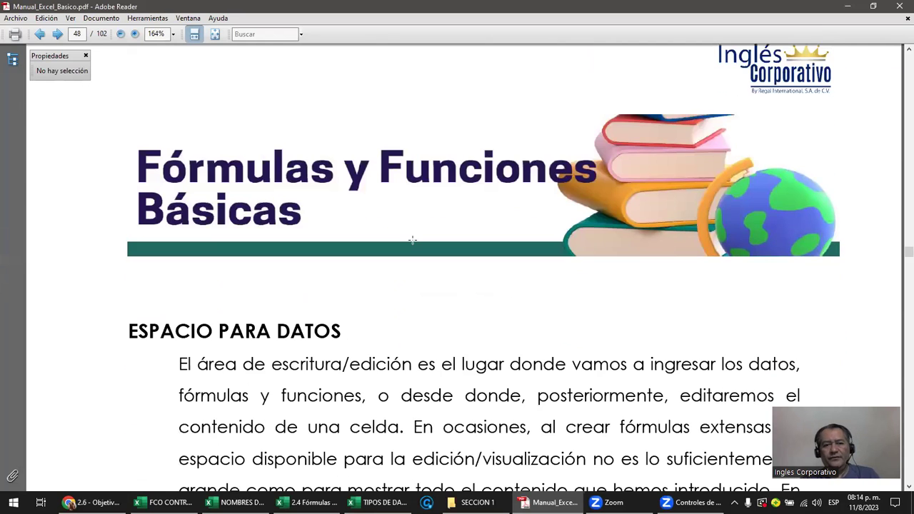
{"action": "scroll", "coordinate": [415, 322], "scroll_direction": "down", "scroll_amount": 3}
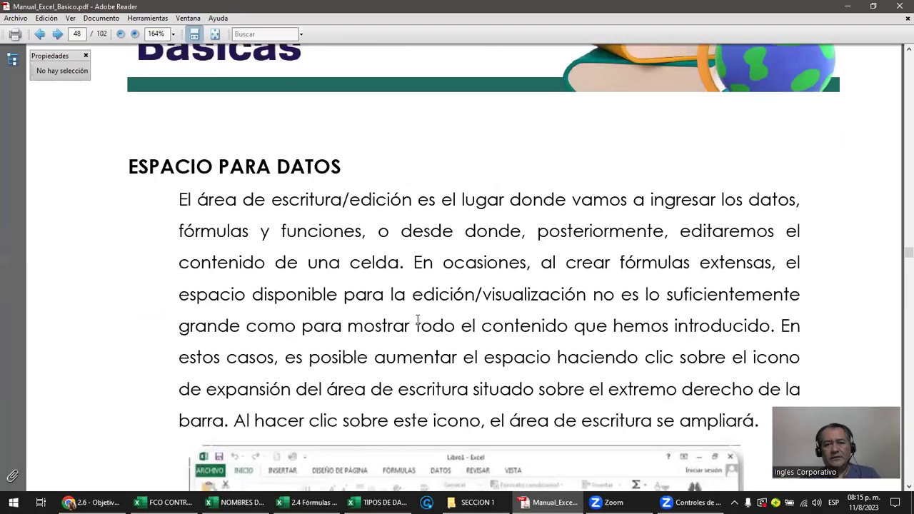
{"action": "scroll", "coordinate": [422, 314], "scroll_direction": "down", "scroll_amount": 2}
{"action": "scroll", "coordinate": [422, 314], "scroll_direction": "down", "scroll_amount": 1}
{"action": "scroll", "coordinate": [423, 316], "scroll_direction": "down", "scroll_amount": 1}
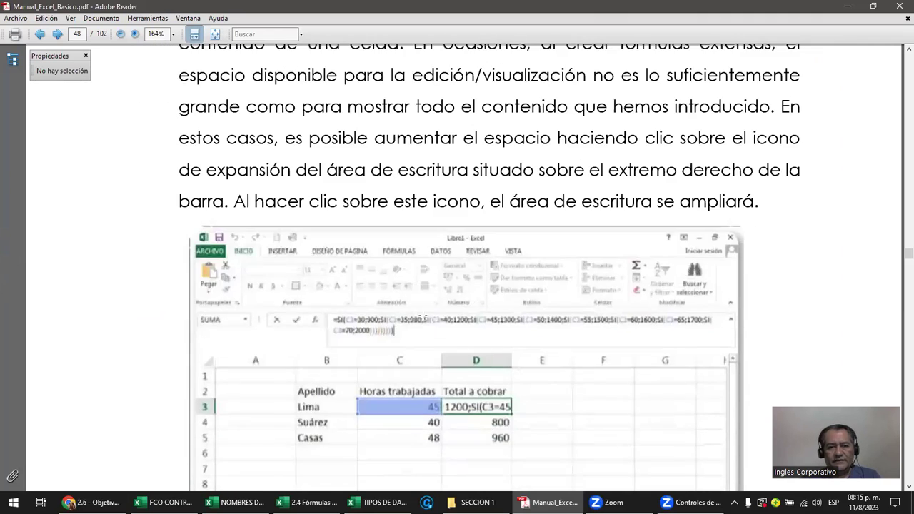
{"action": "scroll", "coordinate": [425, 309], "scroll_direction": "down", "scroll_amount": 1}
{"action": "scroll", "coordinate": [425, 310], "scroll_direction": "down", "scroll_amount": 1}
{"action": "scroll", "coordinate": [425, 310], "scroll_direction": "down", "scroll_amount": 1}
{"action": "scroll", "coordinate": [426, 311], "scroll_direction": "down", "scroll_amount": 1}
{"action": "scroll", "coordinate": [425, 310], "scroll_direction": "down", "scroll_amount": 1}
{"action": "scroll", "coordinate": [425, 310], "scroll_direction": "down", "scroll_amount": 1}
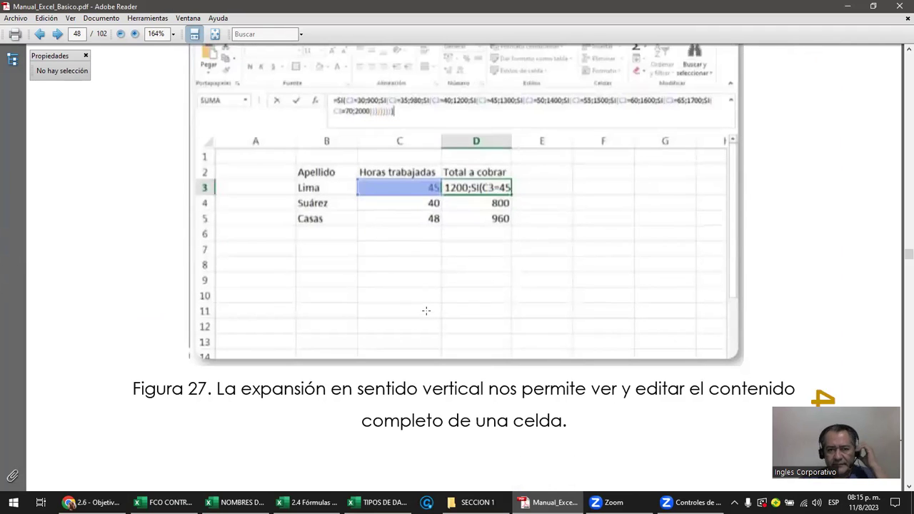
{"action": "scroll", "coordinate": [426, 310], "scroll_direction": "down", "scroll_amount": 2}
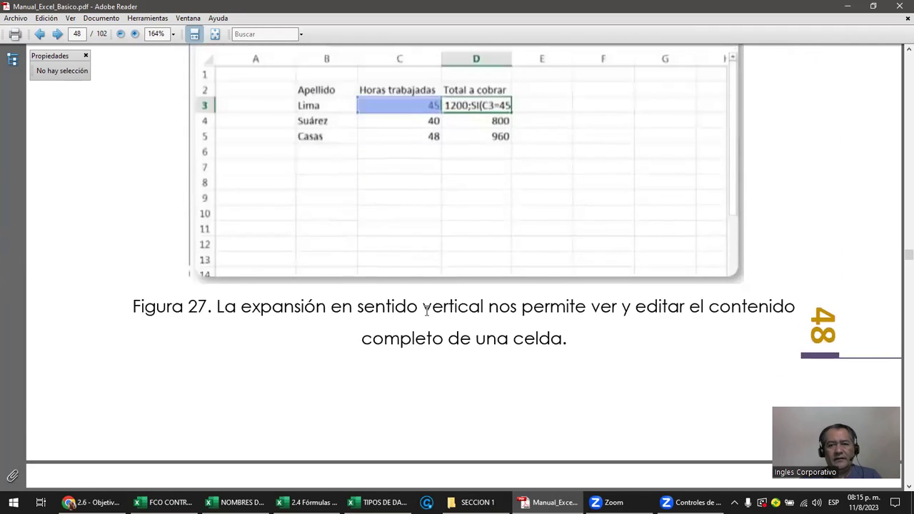
{"action": "scroll", "coordinate": [427, 311], "scroll_direction": "down", "scroll_amount": 2}
{"action": "scroll", "coordinate": [432, 311], "scroll_direction": "down", "scroll_amount": 2}
{"action": "scroll", "coordinate": [432, 311], "scroll_direction": "down", "scroll_amount": 3}
{"action": "scroll", "coordinate": [437, 303], "scroll_direction": "down", "scroll_amount": 1}
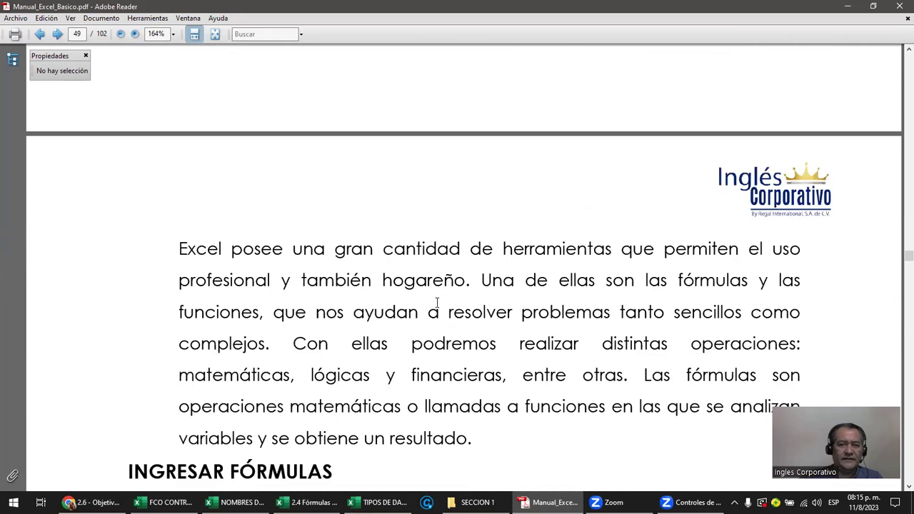
{"action": "scroll", "coordinate": [437, 302], "scroll_direction": "down", "scroll_amount": 2}
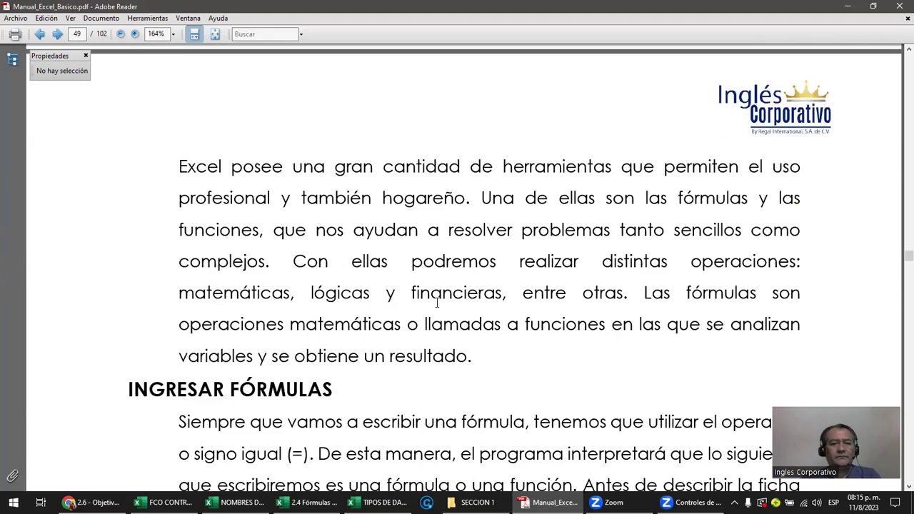
{"action": "scroll", "coordinate": [437, 303], "scroll_direction": "down", "scroll_amount": 3}
{"action": "scroll", "coordinate": [437, 303], "scroll_direction": "down", "scroll_amount": 3}
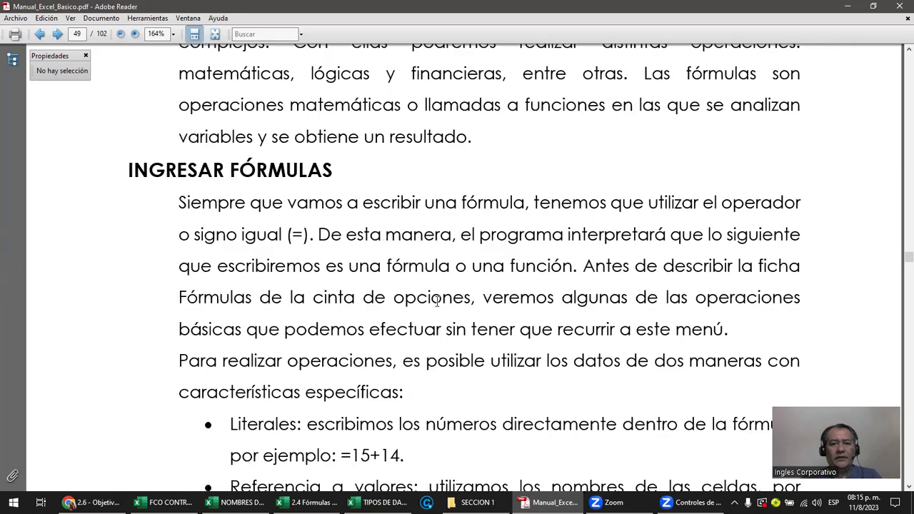
{"action": "scroll", "coordinate": [439, 304], "scroll_direction": "down", "scroll_amount": 3}
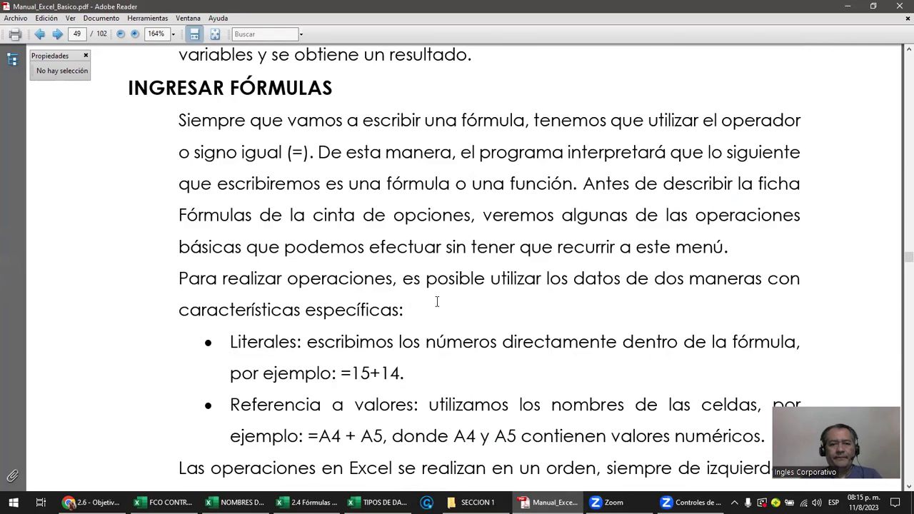
{"action": "scroll", "coordinate": [437, 303], "scroll_direction": "down", "scroll_amount": 1}
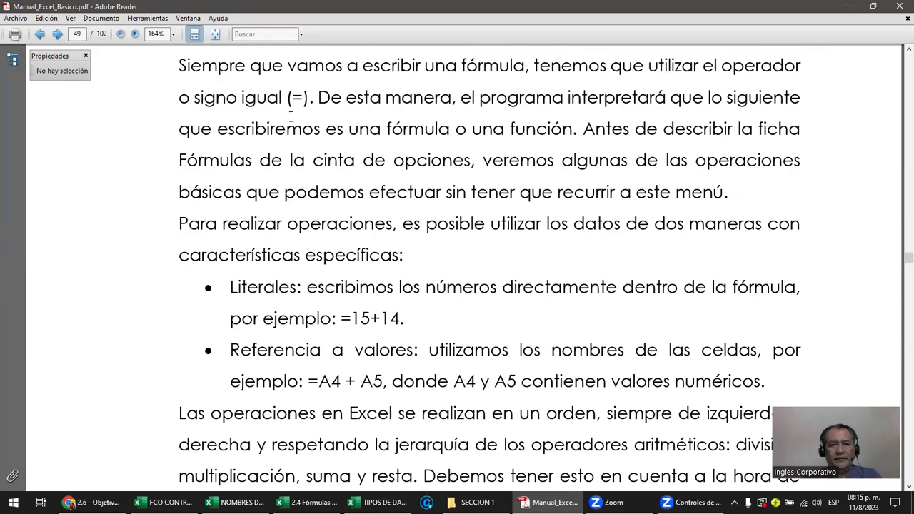
{"action": "left_click_drag", "start_coordinate": [286, 99], "coordinate": [308, 100]}
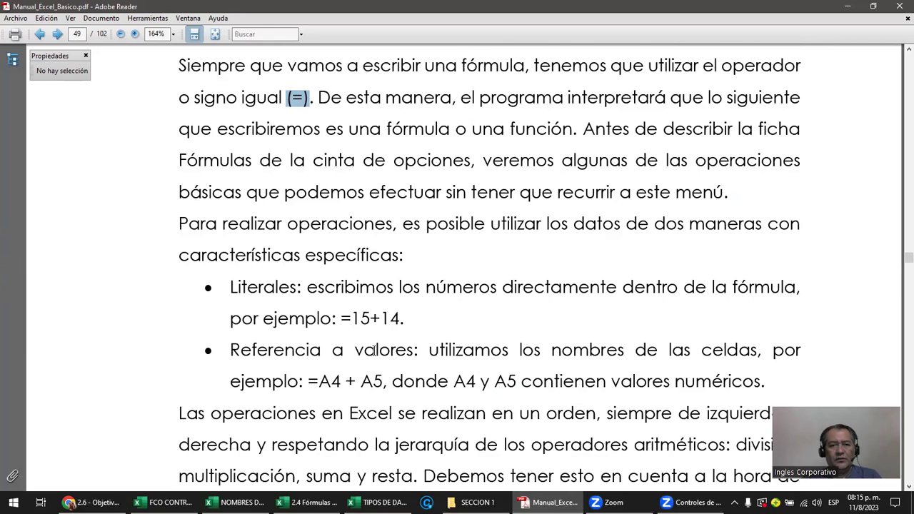
Step: Scroll on to page 51 where the 'QUÉ ES UNA FUNCIÓN' section begins
{"action": "scroll", "coordinate": [374, 349], "scroll_direction": "down", "scroll_amount": 1}
{"action": "scroll", "coordinate": [373, 350], "scroll_direction": "down", "scroll_amount": 2}
{"action": "scroll", "coordinate": [373, 351], "scroll_direction": "down", "scroll_amount": 2}
{"action": "scroll", "coordinate": [373, 352], "scroll_direction": "down", "scroll_amount": 3}
{"action": "scroll", "coordinate": [373, 349], "scroll_direction": "down", "scroll_amount": 3}
{"action": "scroll", "coordinate": [371, 348], "scroll_direction": "down", "scroll_amount": 1}
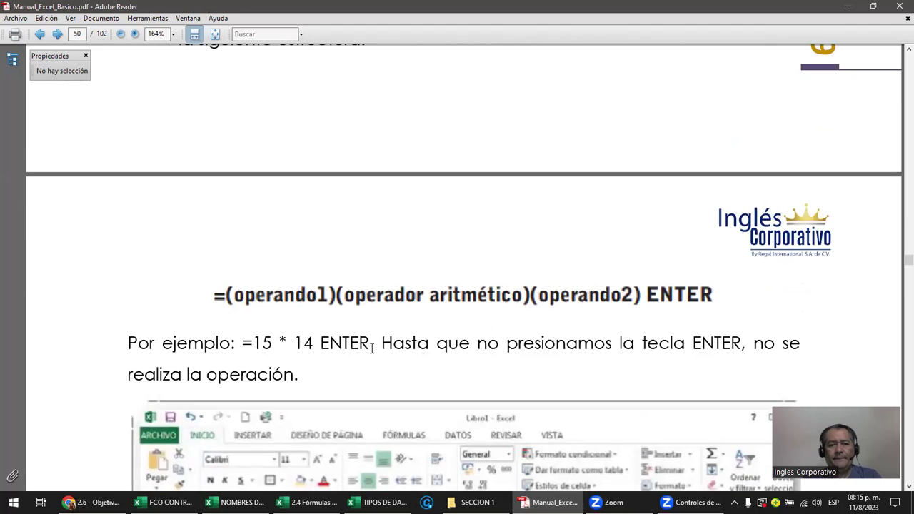
{"action": "scroll", "coordinate": [371, 348], "scroll_direction": "down", "scroll_amount": 3}
{"action": "scroll", "coordinate": [372, 349], "scroll_direction": "down", "scroll_amount": 2}
{"action": "scroll", "coordinate": [372, 348], "scroll_direction": "down", "scroll_amount": 3}
{"action": "scroll", "coordinate": [372, 348], "scroll_direction": "down", "scroll_amount": 2}
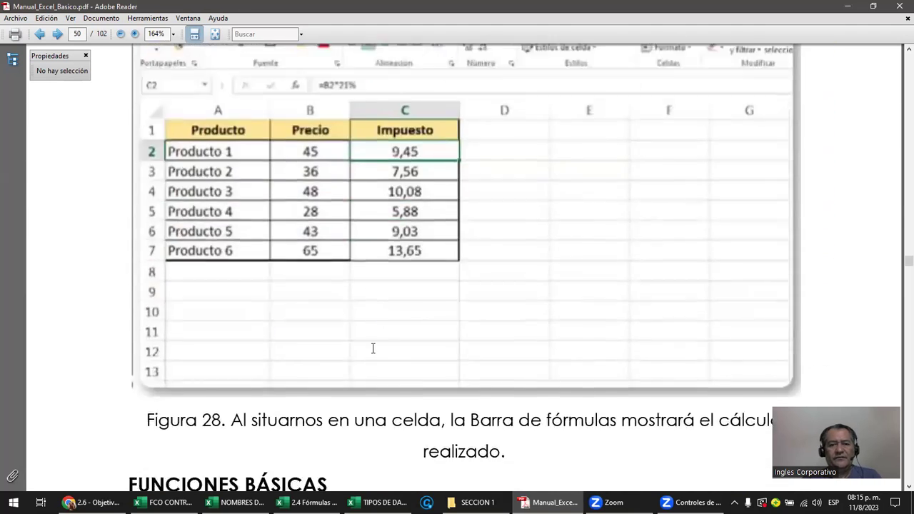
{"action": "scroll", "coordinate": [373, 348], "scroll_direction": "down", "scroll_amount": 1}
{"action": "scroll", "coordinate": [373, 349], "scroll_direction": "down", "scroll_amount": 1}
{"action": "scroll", "coordinate": [372, 349], "scroll_direction": "down", "scroll_amount": 3}
{"action": "scroll", "coordinate": [373, 348], "scroll_direction": "down", "scroll_amount": 2}
{"action": "scroll", "coordinate": [371, 348], "scroll_direction": "down", "scroll_amount": 2}
{"action": "scroll", "coordinate": [371, 348], "scroll_direction": "down", "scroll_amount": 2}
{"action": "scroll", "coordinate": [372, 348], "scroll_direction": "down", "scroll_amount": 1}
{"action": "scroll", "coordinate": [373, 348], "scroll_direction": "down", "scroll_amount": 1}
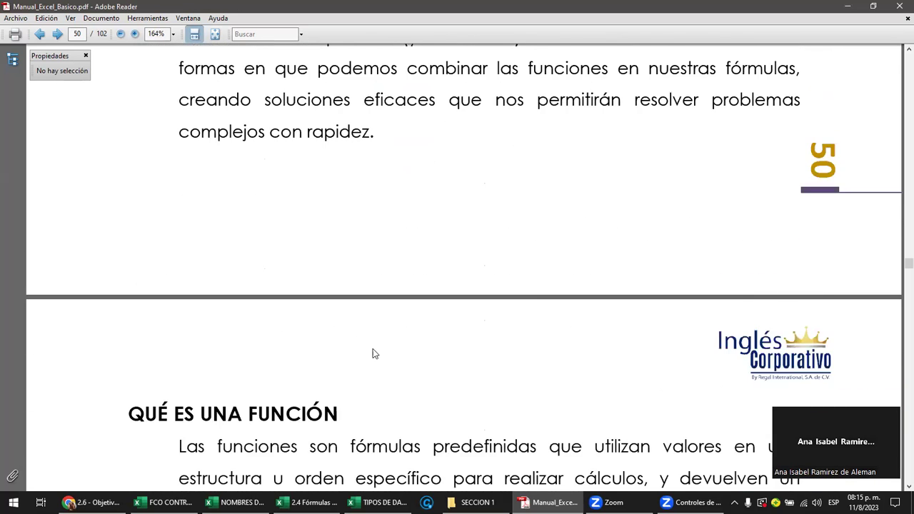
{"action": "scroll", "coordinate": [373, 348], "scroll_direction": "down", "scroll_amount": 1}
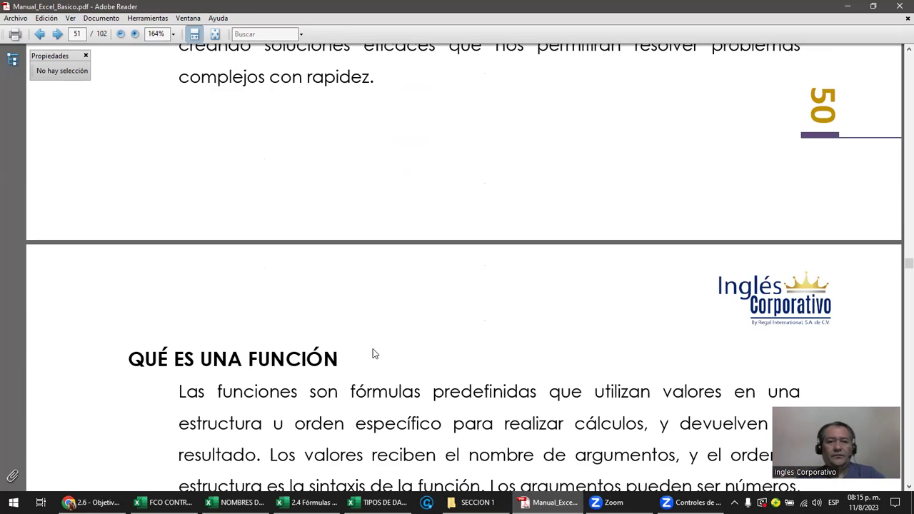
Step: On manual page 51, highlight syntax rule 1, 'El signo igual (=) o el signo más (+)'
{"action": "scroll", "coordinate": [373, 354], "scroll_direction": "down", "scroll_amount": 3}
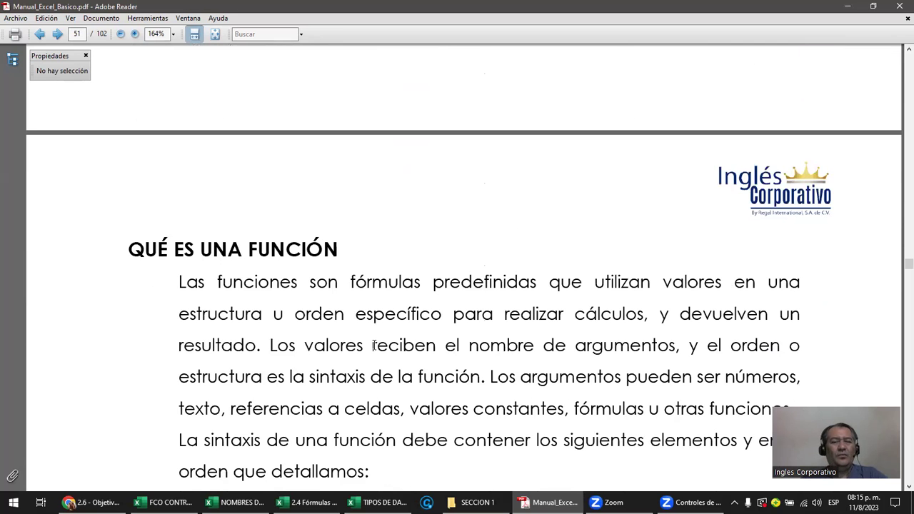
{"action": "scroll", "coordinate": [372, 345], "scroll_direction": "down", "scroll_amount": 5}
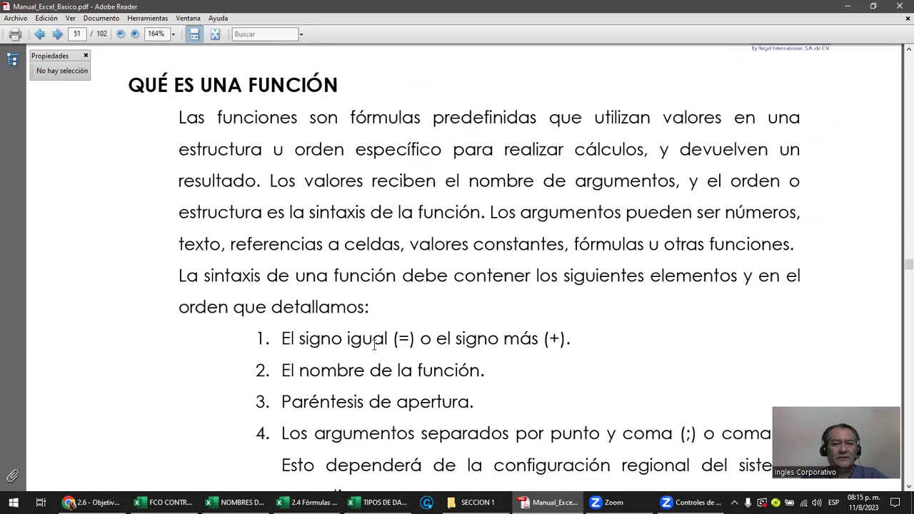
{"action": "scroll", "coordinate": [373, 345], "scroll_direction": "down", "scroll_amount": 2}
{"action": "scroll", "coordinate": [327, 289], "scroll_direction": "up", "scroll_amount": 1}
{"action": "scroll", "coordinate": [272, 203], "scroll_direction": "up", "scroll_amount": 2}
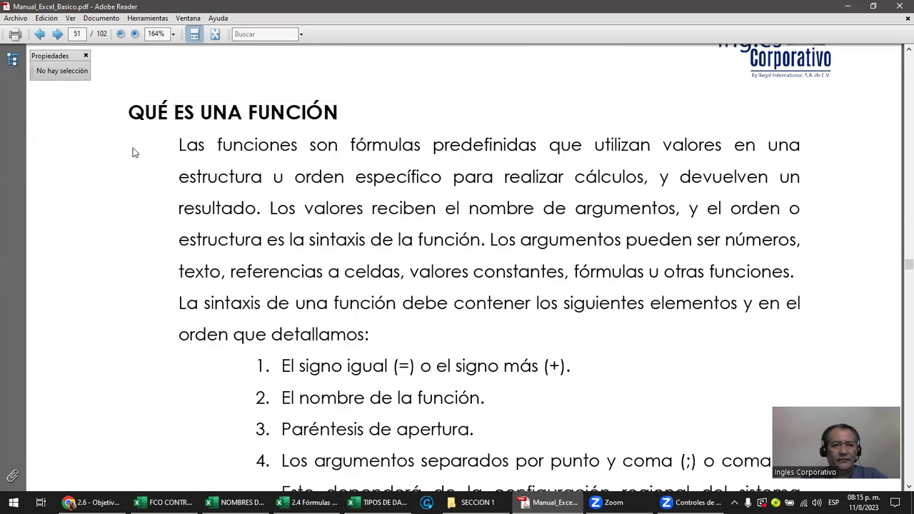
{"action": "scroll", "coordinate": [547, 286], "scroll_direction": "up", "scroll_amount": 3}
{"action": "scroll", "coordinate": [547, 287], "scroll_direction": "up", "scroll_amount": 4}
{"action": "scroll", "coordinate": [547, 287], "scroll_direction": "down", "scroll_amount": 2}
{"action": "scroll", "coordinate": [546, 287], "scroll_direction": "down", "scroll_amount": 6}
{"action": "scroll", "coordinate": [544, 285], "scroll_direction": "down", "scroll_amount": 1}
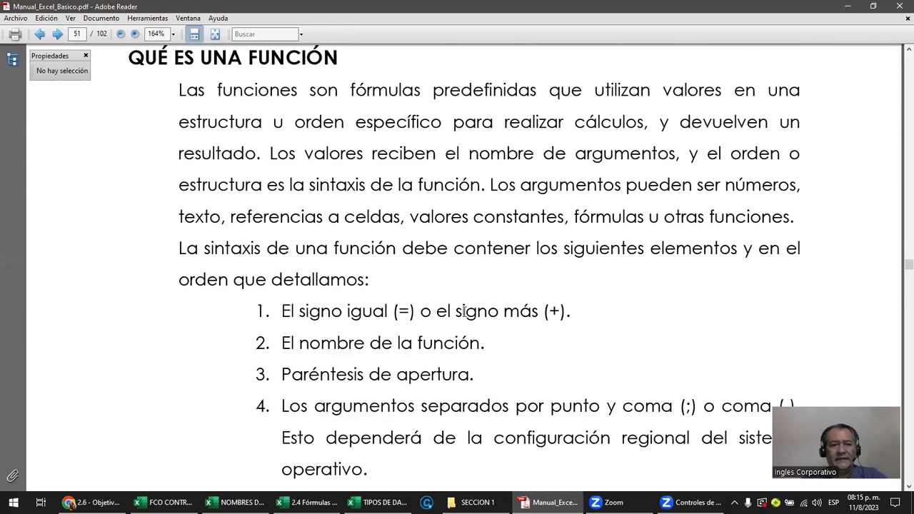
{"action": "left_click_drag", "start_coordinate": [255, 311], "coordinate": [576, 311]}
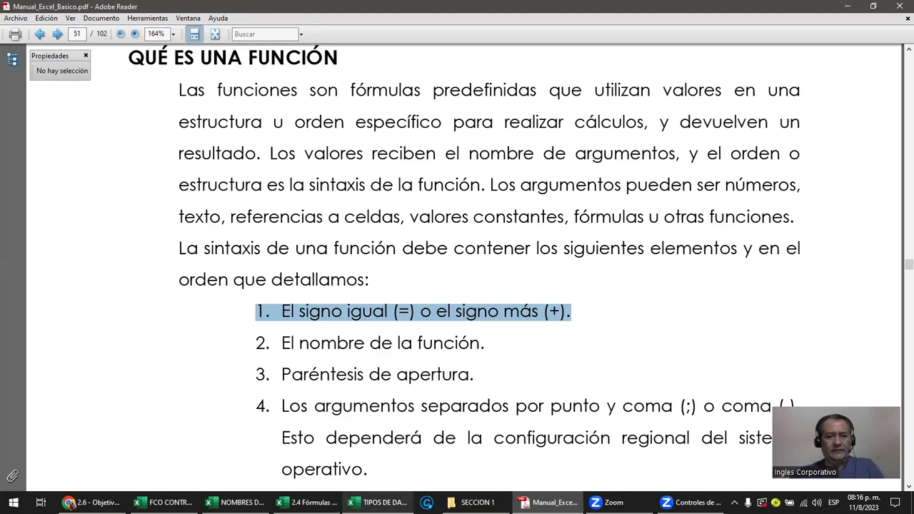
Step: Back in the workbook, enter the test formula =-10+10 in G9
{"action": "mouse_move", "coordinate": [310, 502]}
{"action": "left_click", "coordinate": [332, 457]}
{"action": "left_click", "coordinate": [200, 305]}
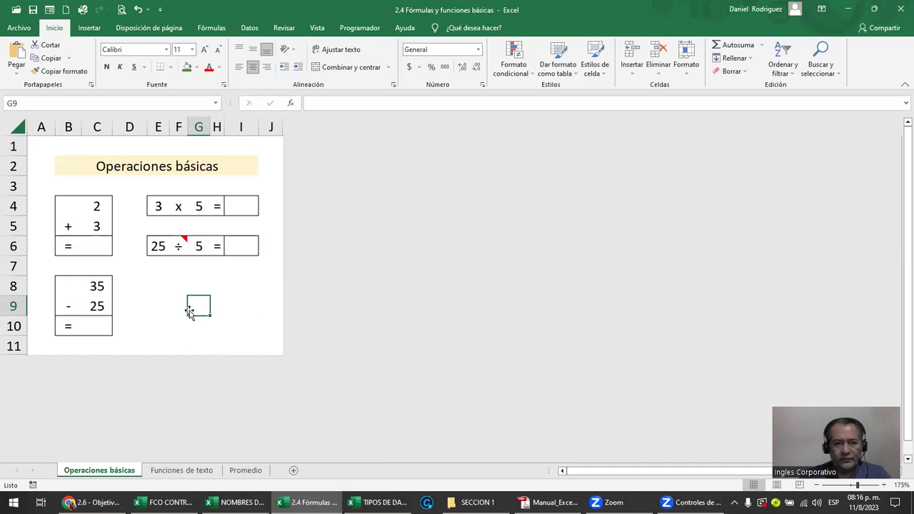
{"action": "type", "text": "=1"}
{"action": "key", "text": "BackSpace"}
{"action": "type", "text": "1"}
{"action": "key", "text": "BackSpace"}
{"action": "type", "text": "-10+1"}
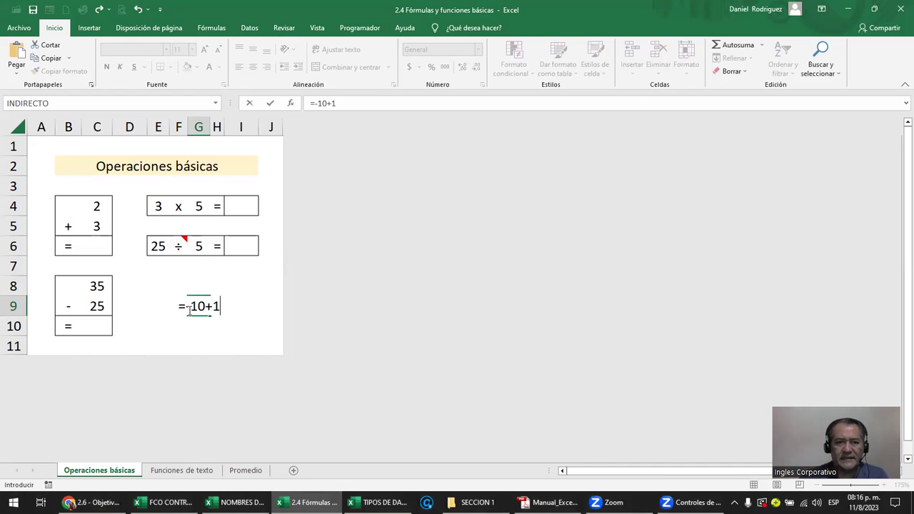
{"action": "type", "text": "0"}
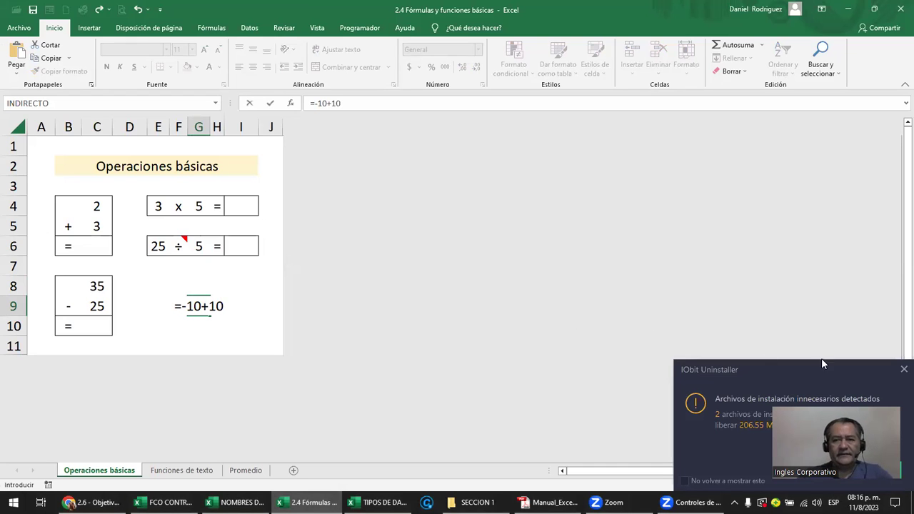
{"action": "key", "text": "Return"}
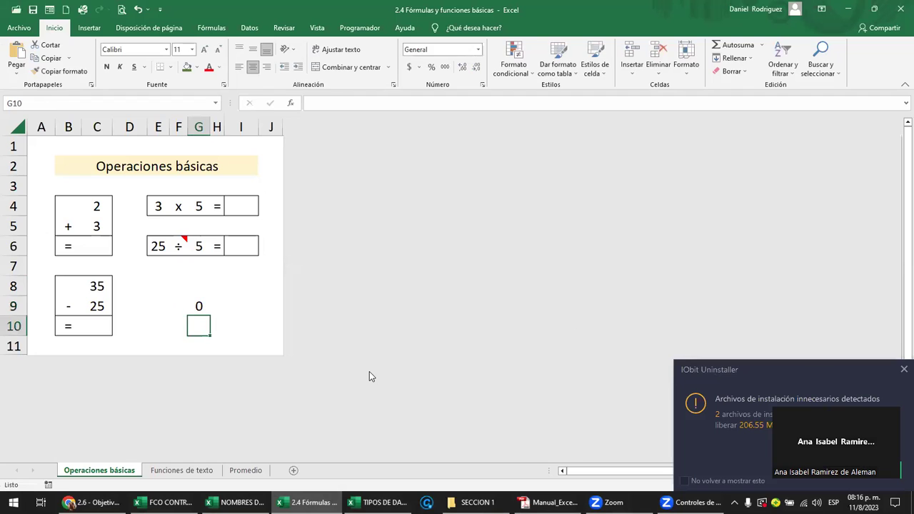
{"action": "left_click", "coordinate": [903, 369]}
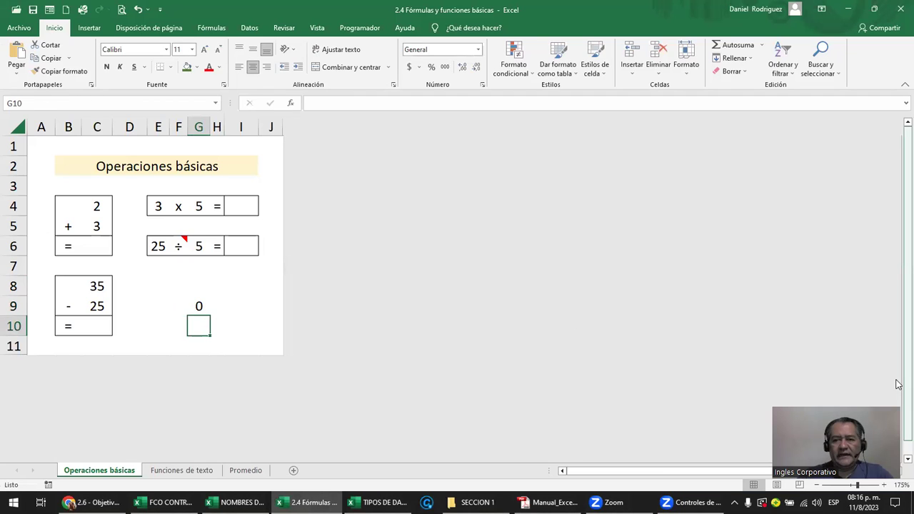
Step: Enter the calculation +-10+10 in G10
{"action": "key", "text": "Up"}
{"action": "key", "text": "Down"}
{"action": "type", "text": "=?"}
{"action": "key", "text": "Escape"}
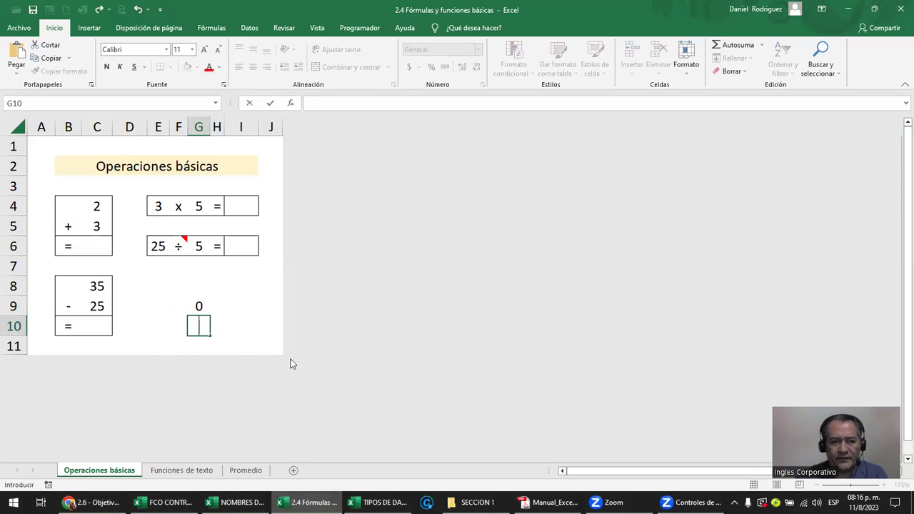
{"action": "type", "text": "+"}
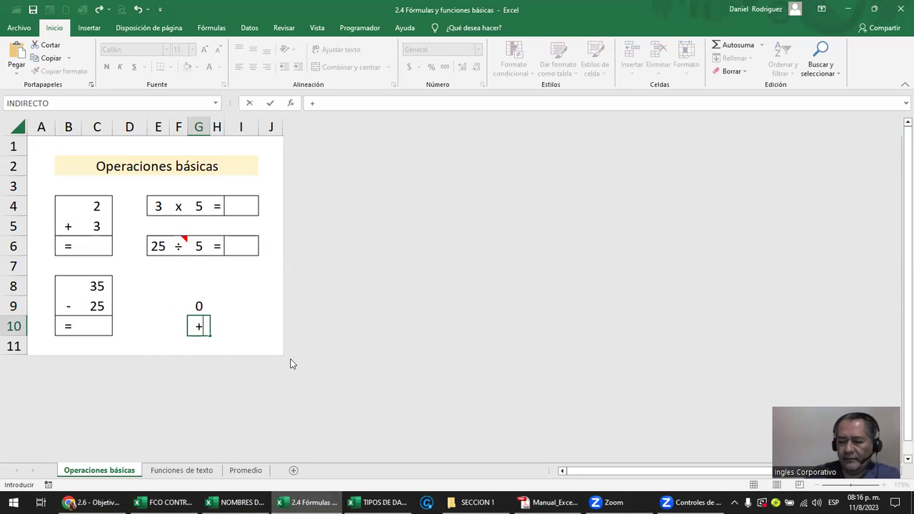
{"action": "type", "text": "-10+"}
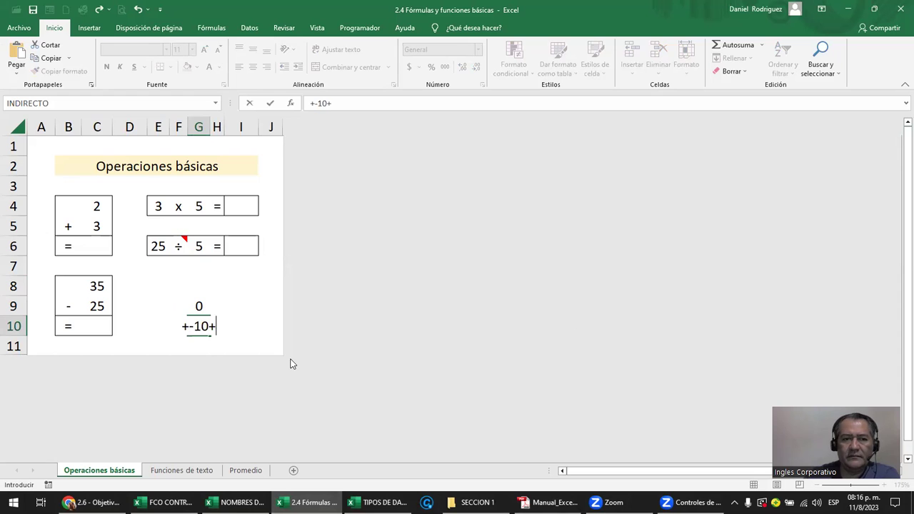
{"action": "type", "text": "10"}
{"action": "key", "text": "Return"}
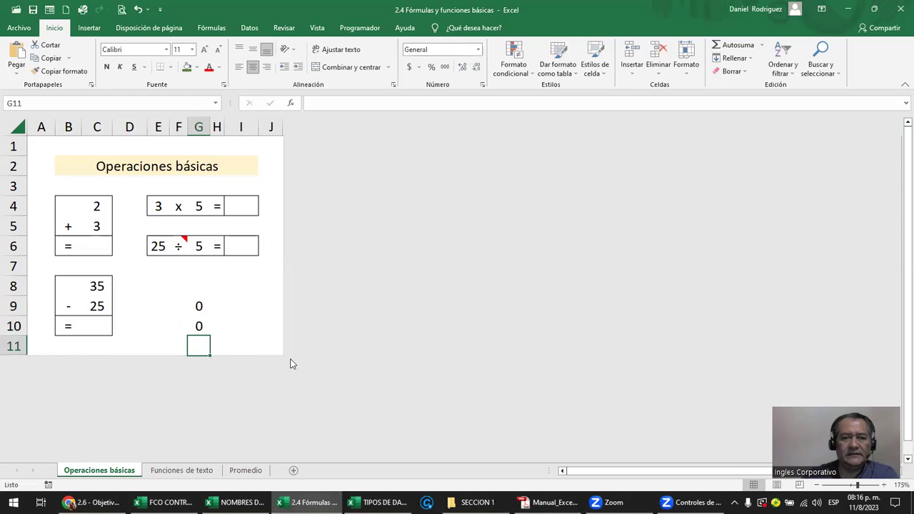
Step: Re-edit G10's formula, highlighting the final 10 and the +- signs, then confirm it showing 0
{"action": "key", "text": "Up"}
{"action": "key", "text": "F2"}
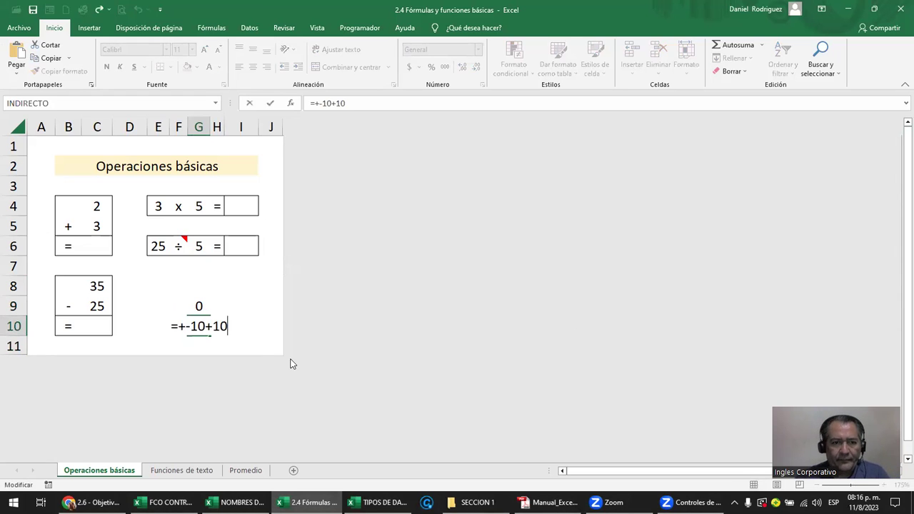
{"action": "key", "text": "shift+Left"}
{"action": "key", "text": "shift+Left"}
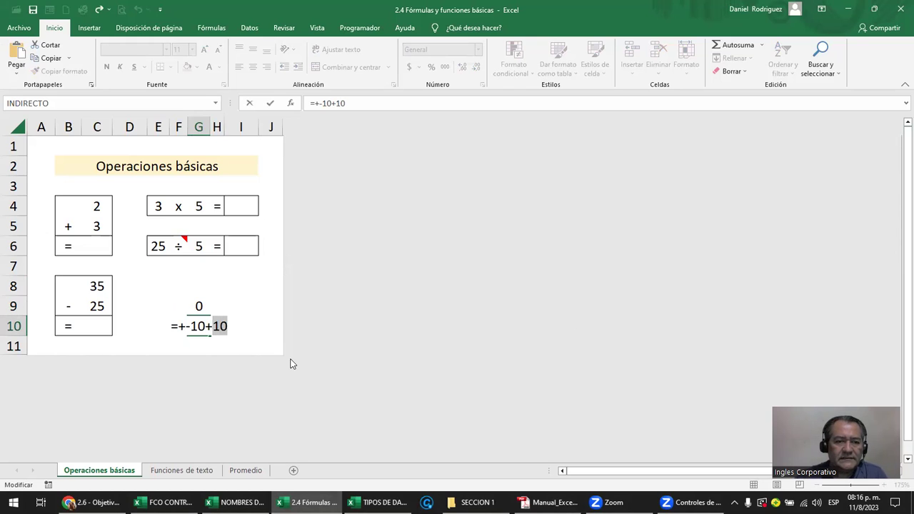
{"action": "key", "text": "Left"}
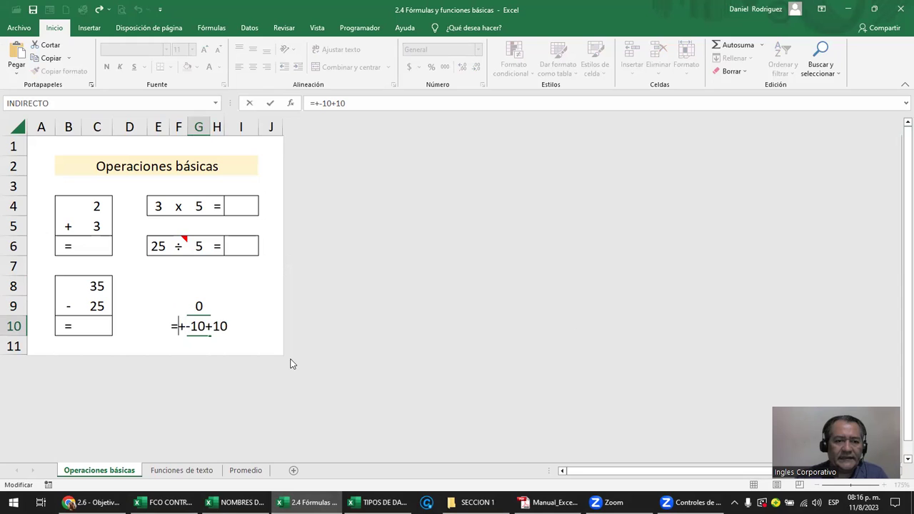
{"action": "key", "text": "shift+Right"}
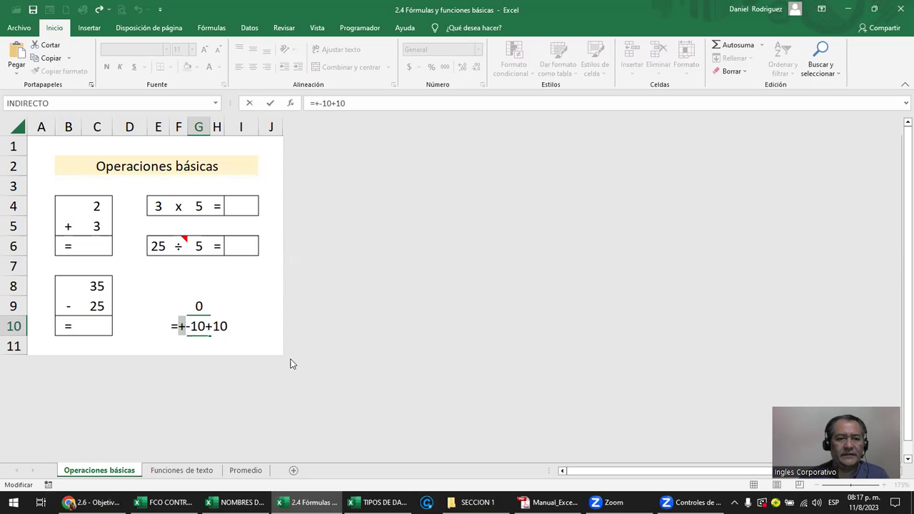
{"action": "key", "text": "shift+Right"}
{"action": "key", "text": "Right"}
{"action": "key", "text": "Right"}
{"action": "key", "text": "Right"}
{"action": "key", "text": "Right"}
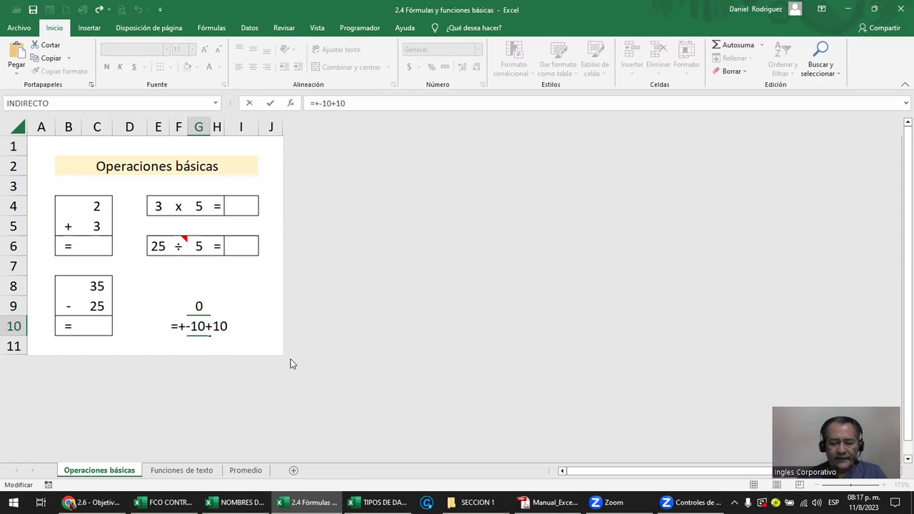
{"action": "key", "text": "Return"}
Step: Clear the 0 results from G10 and G9
{"action": "key", "text": "Up"}
{"action": "key", "text": "Delete"}
{"action": "key", "text": "Up"}
{"action": "key", "text": "Delete"}
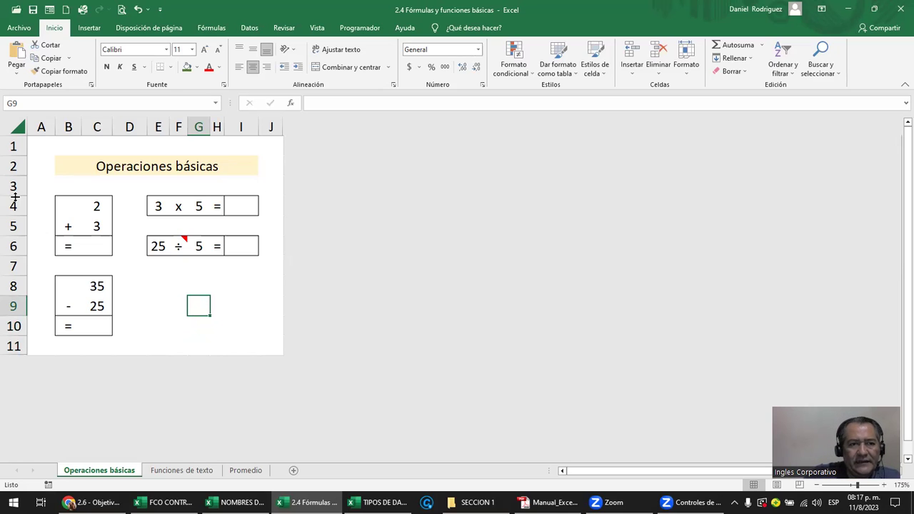
Step: Enter =10+(10-10)+ (50*0.10) in cell E10
{"action": "left_click", "coordinate": [12, 127]}
{"action": "left_click", "coordinate": [12, 146]}
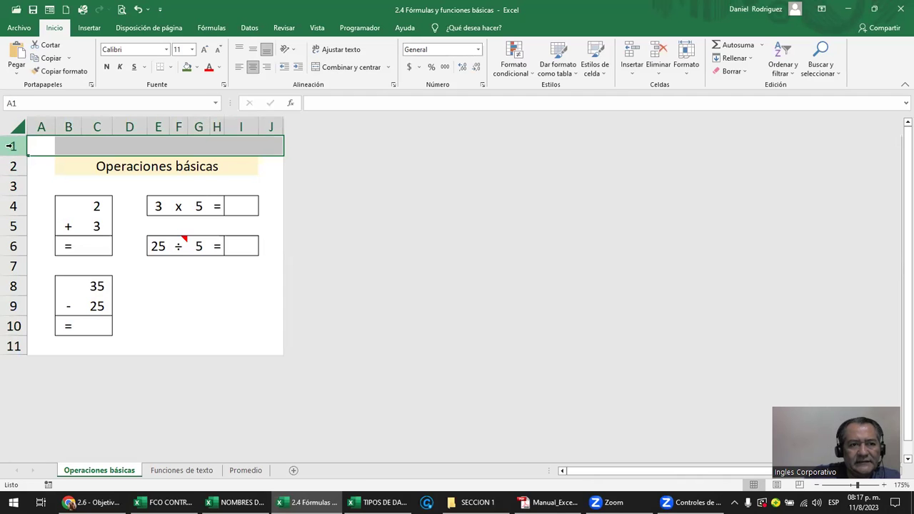
{"action": "left_click", "coordinate": [14, 166]}
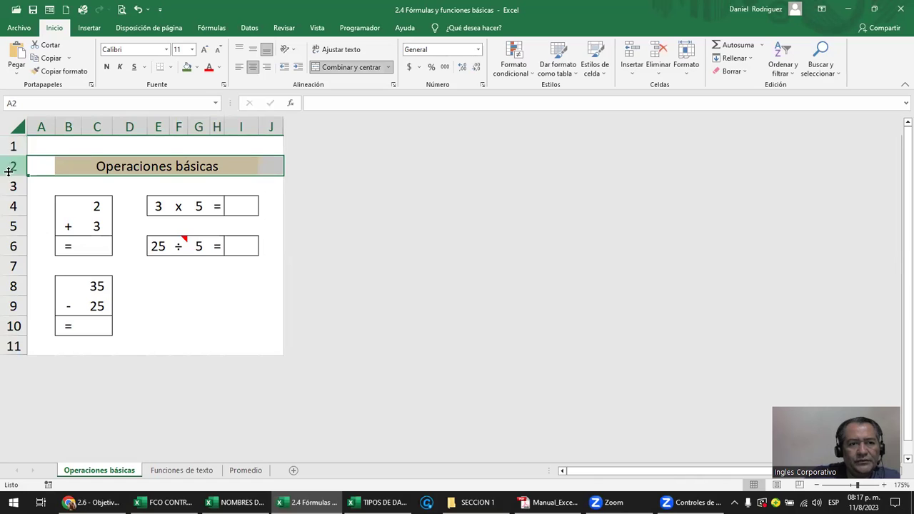
{"action": "left_click", "coordinate": [16, 326]}
{"action": "left_click", "coordinate": [86, 326]}
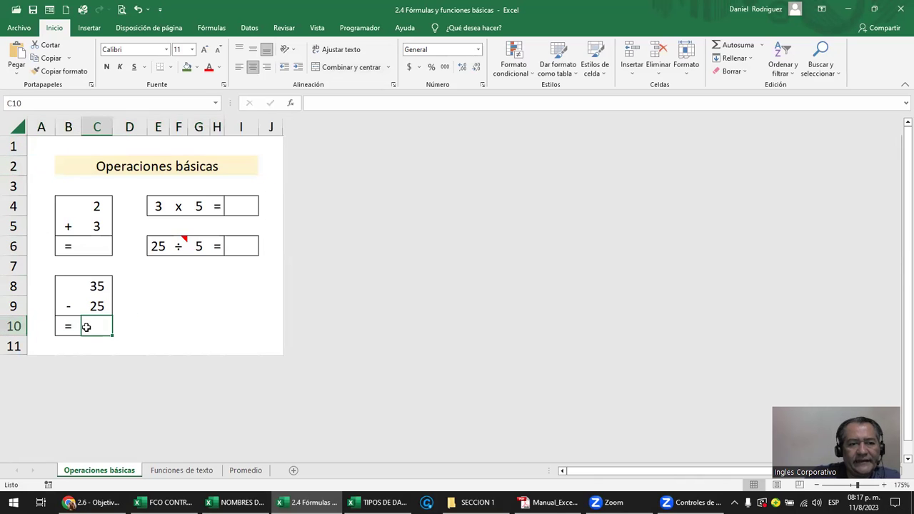
{"action": "left_click", "coordinate": [138, 326]}
{"action": "left_click", "coordinate": [161, 329]}
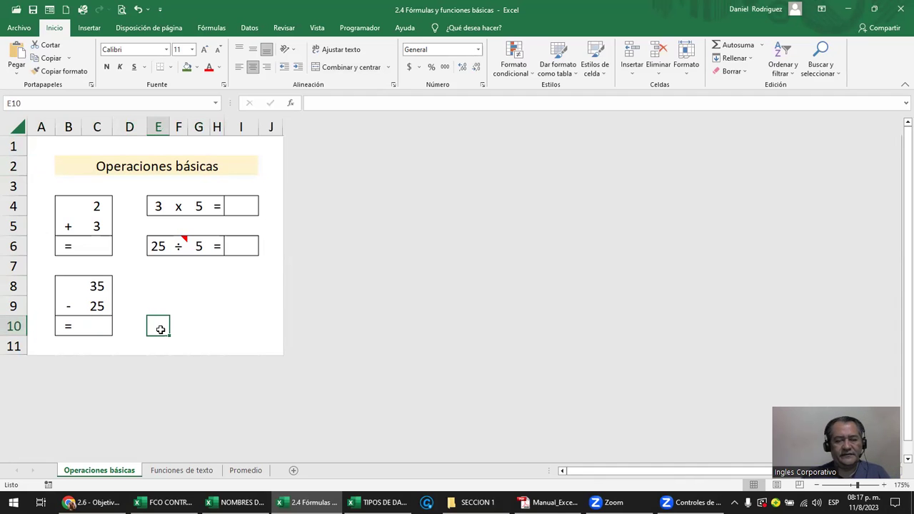
{"action": "type", "text": "=10+"}
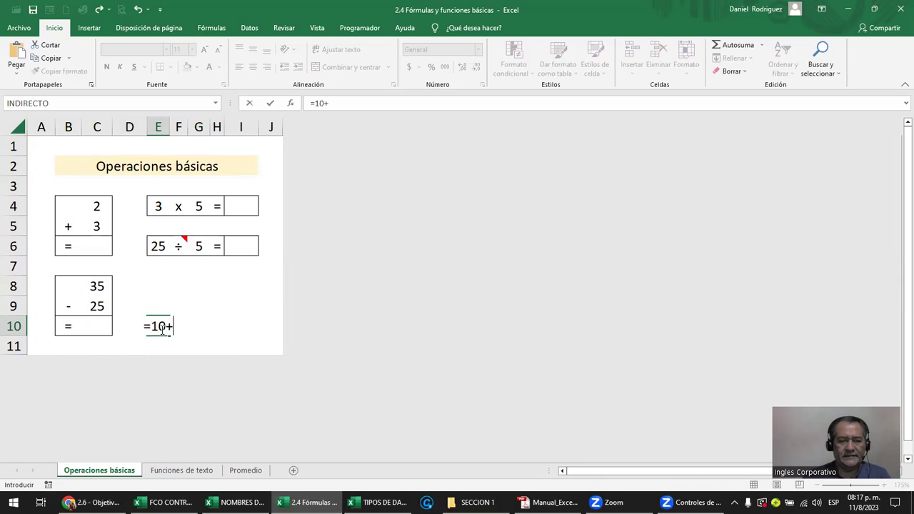
{"action": "type", "text": "("}
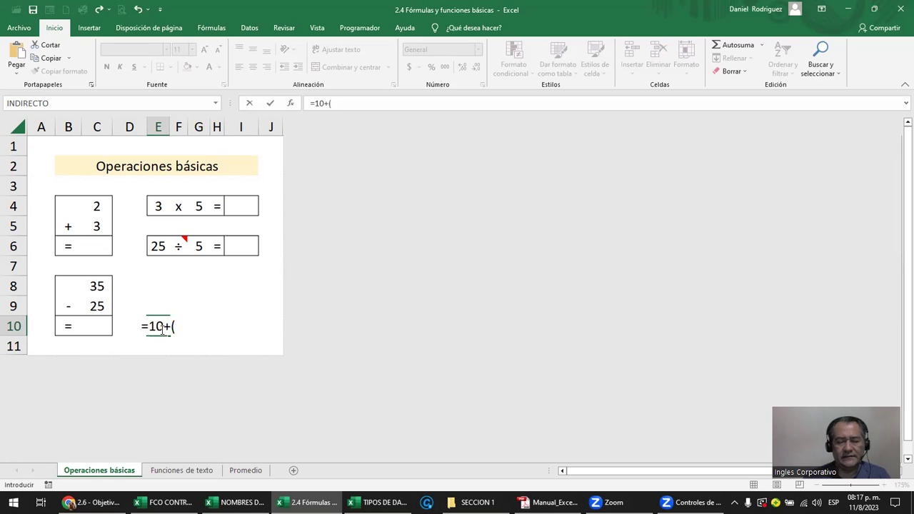
{"action": "type", "text": "10-10)"}
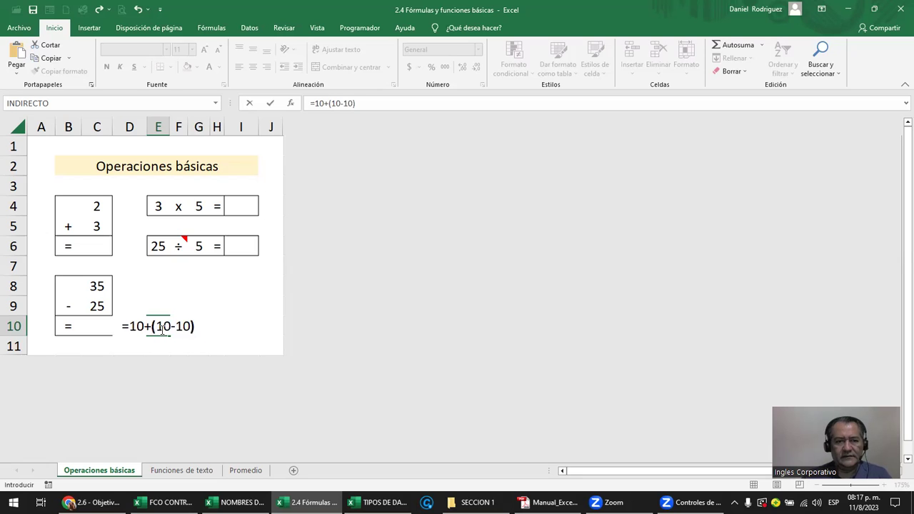
{"action": "type", "text": "+"}
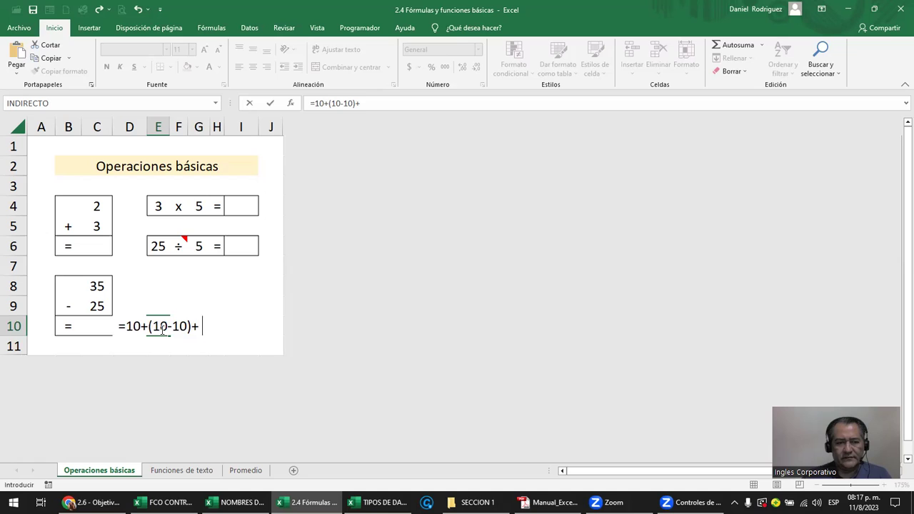
{"action": "type", "text": " (50"}
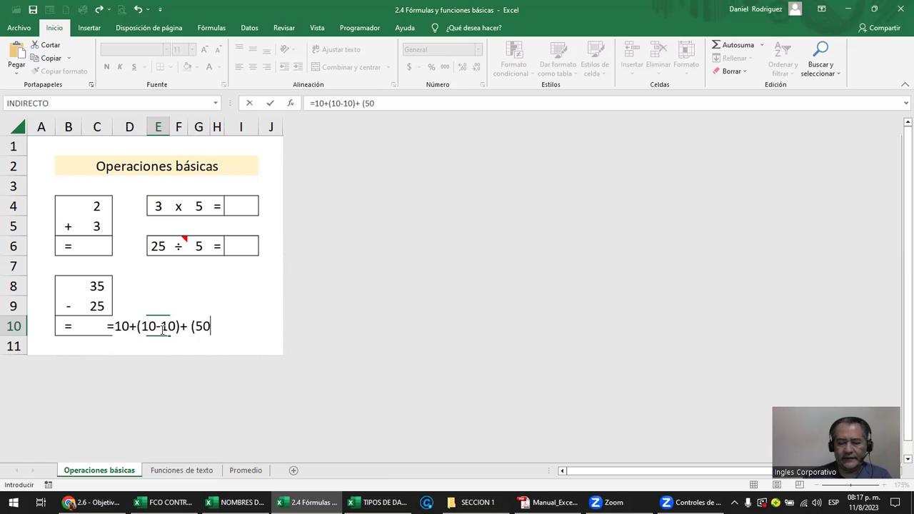
{"action": "type", "text": "*0.10)"}
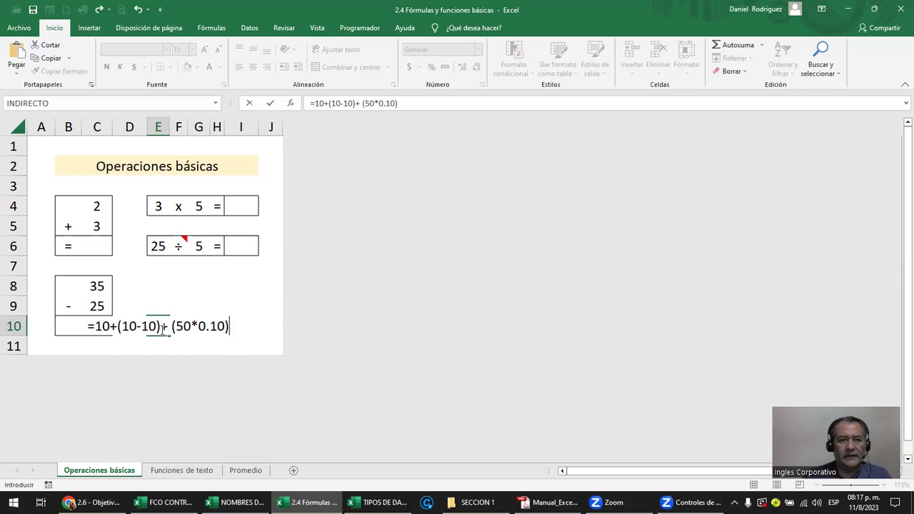
{"action": "key", "text": "Return"}
Step: Reopen E10's formula and highlight its (10-10) and (50*0.1) parts without changing it
{"action": "left_click", "coordinate": [158, 326]}
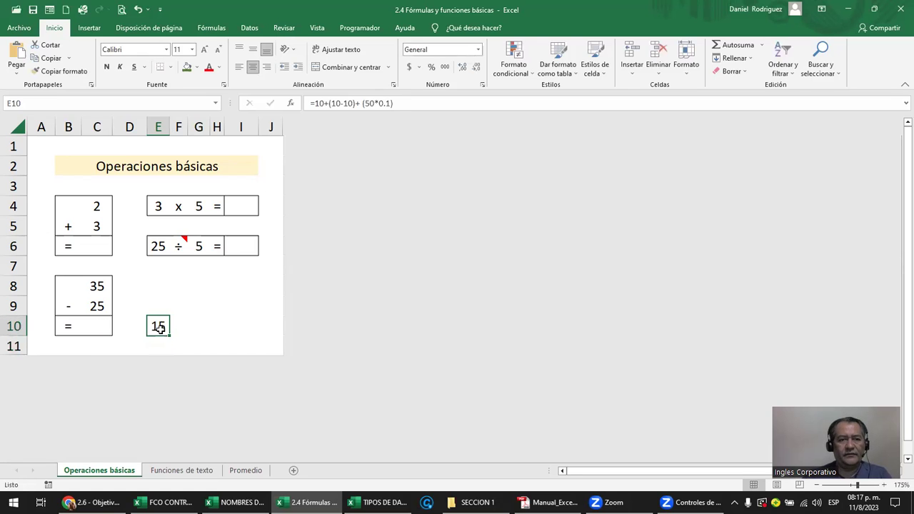
{"action": "key", "text": "F2"}
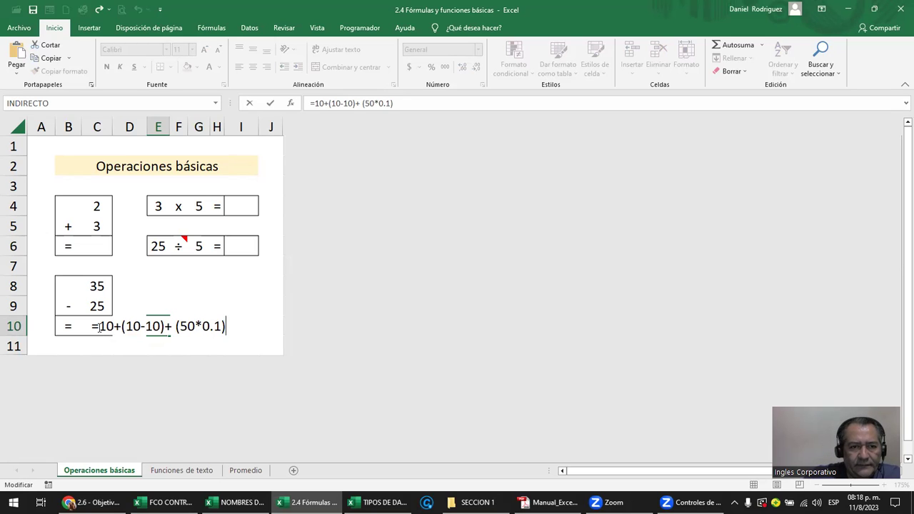
{"action": "left_click", "coordinate": [318, 104]}
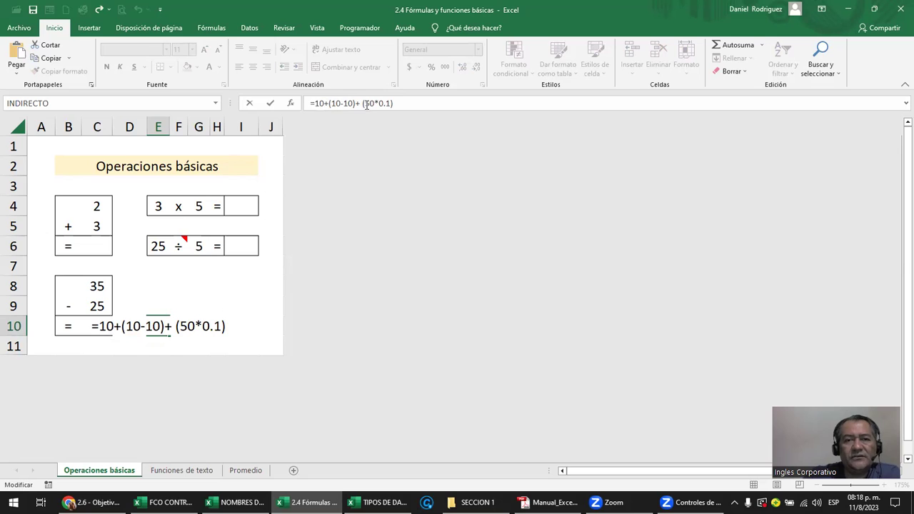
{"action": "left_click_drag", "start_coordinate": [394, 103], "coordinate": [363, 107]}
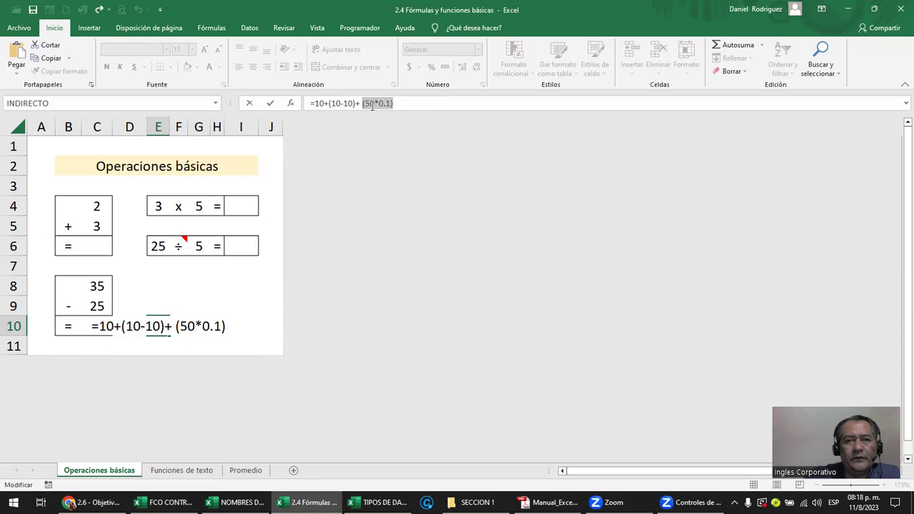
{"action": "left_click", "coordinate": [379, 104]}
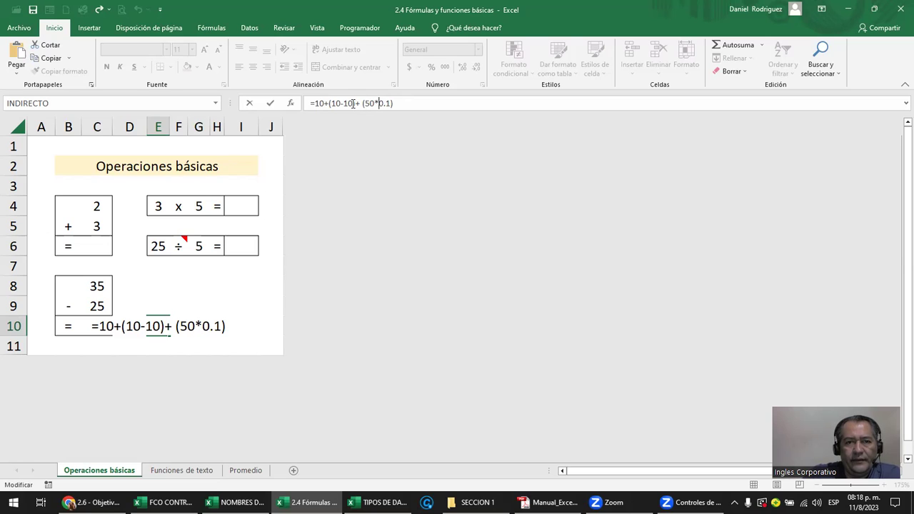
{"action": "left_click_drag", "start_coordinate": [354, 103], "coordinate": [331, 103]}
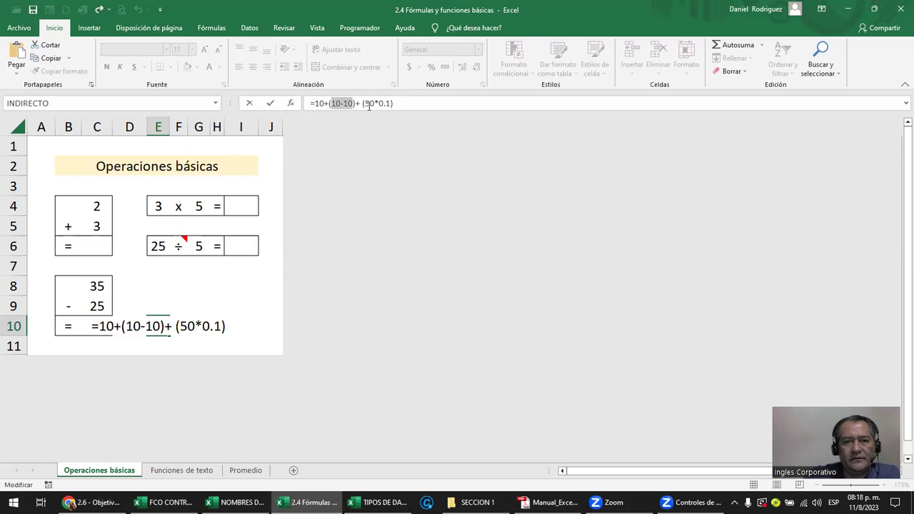
{"action": "left_click_drag", "start_coordinate": [360, 102], "coordinate": [408, 102]}
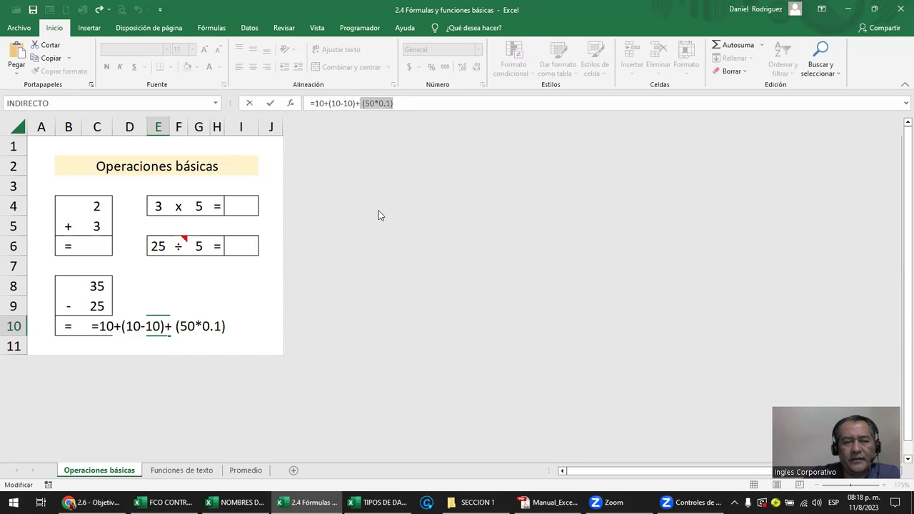
{"action": "left_click", "coordinate": [263, 328]}
{"action": "key", "text": "Escape"}
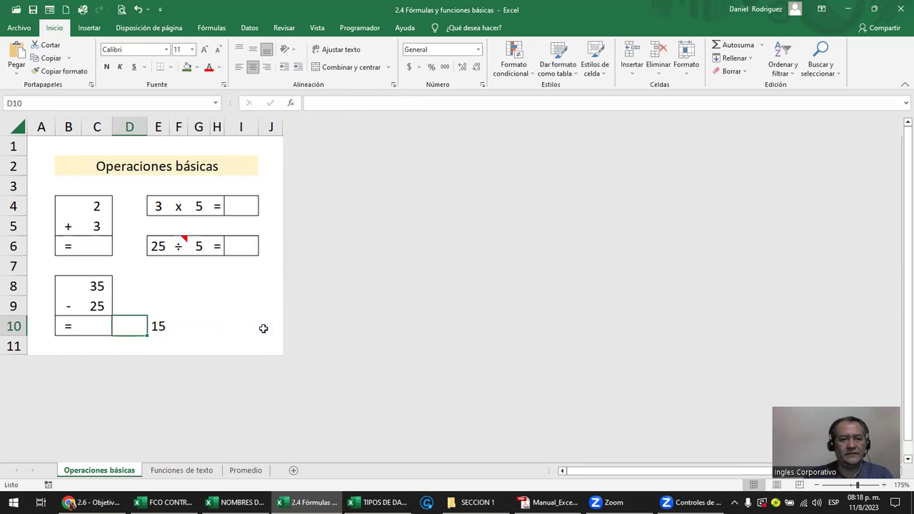
{"action": "key", "text": "F2"}
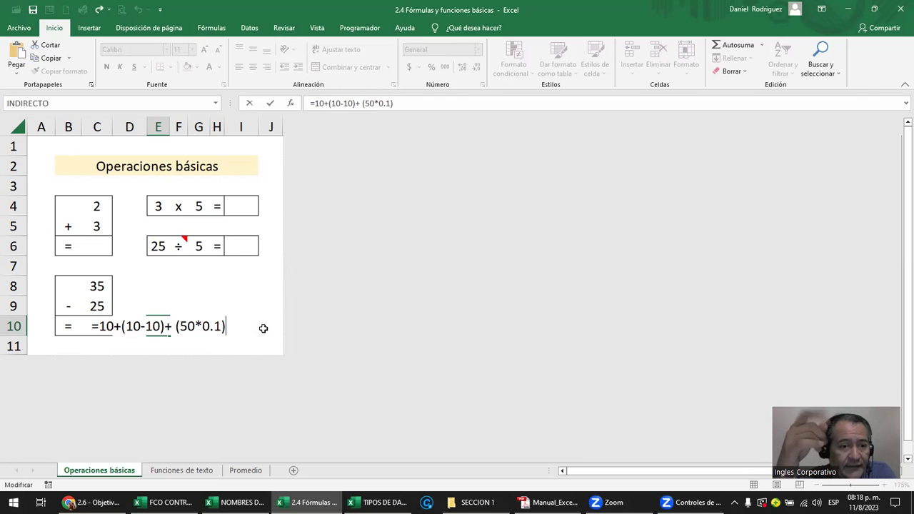
{"action": "type", "text": "=10+(10-10)+ (50*0.1)"}
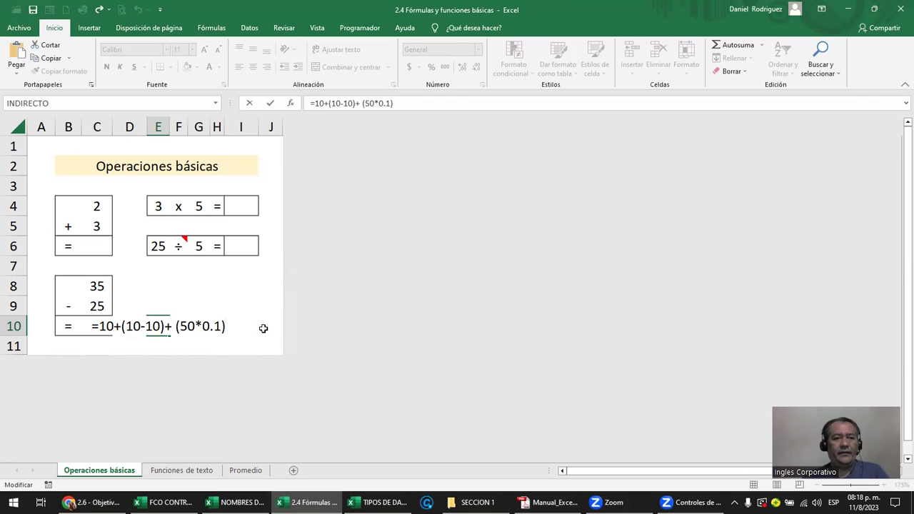
Step: Try making the 50 negative as (-50*0.1) in E10's formula, highlighting its parts, then cancel
{"action": "key", "text": "ctrl+Return"}
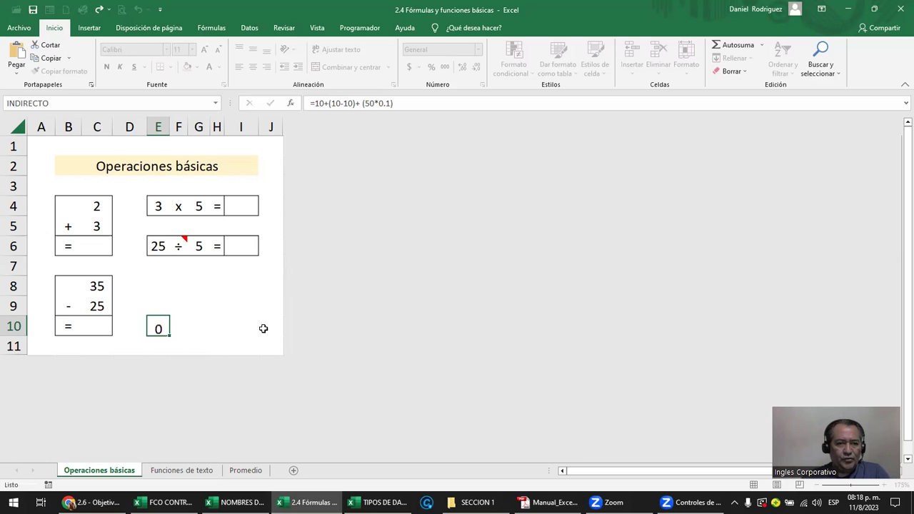
{"action": "key", "text": "F2"}
{"action": "key", "text": "Left"}
{"action": "key", "text": "Left"}
{"action": "key", "text": "Left"}
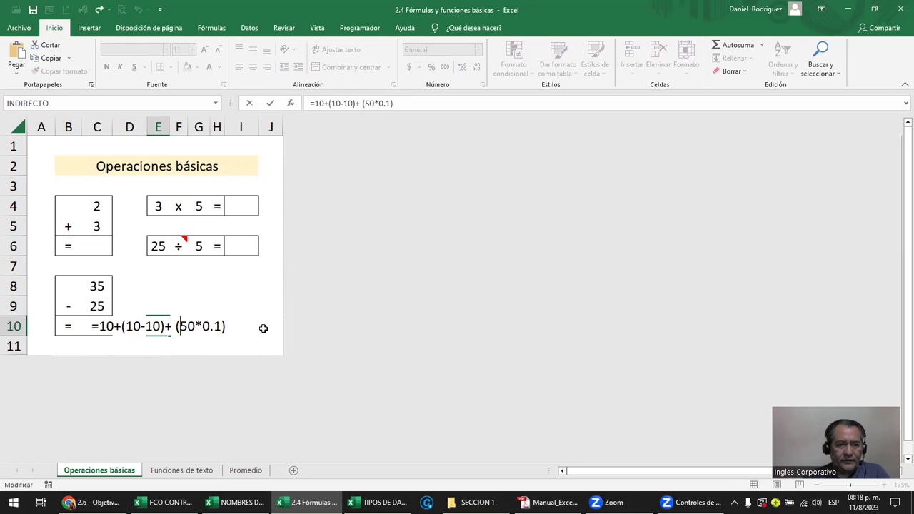
{"action": "type", "text": "-"}
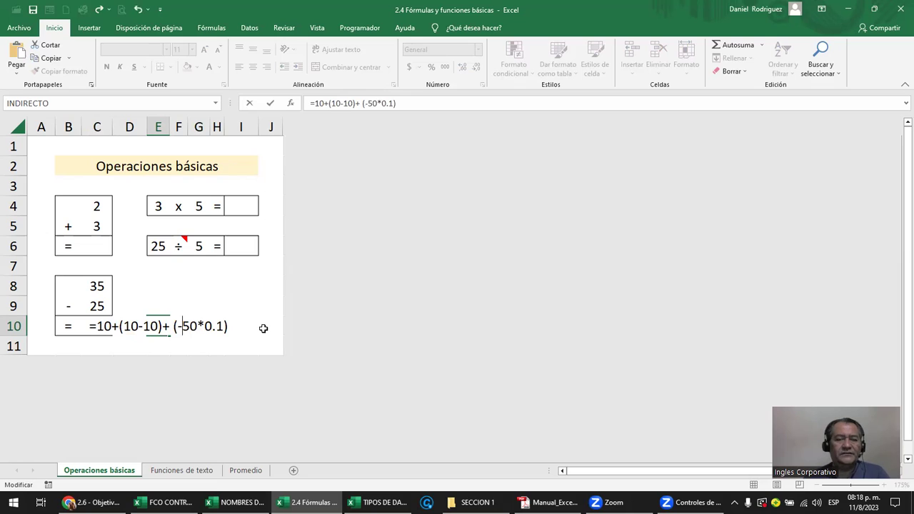
{"action": "key", "text": "shift+Right"}
{"action": "key", "text": "shift+Right"}
{"action": "key", "text": "shift+Right"}
{"action": "key", "text": "shift+Right"}
{"action": "key", "text": "shift+Right"}
{"action": "key", "text": "shift+Right"}
{"action": "key", "text": "shift+Right"}
{"action": "key", "text": "Left"}
{"action": "key", "text": "Left"}
{"action": "key", "text": "Left"}
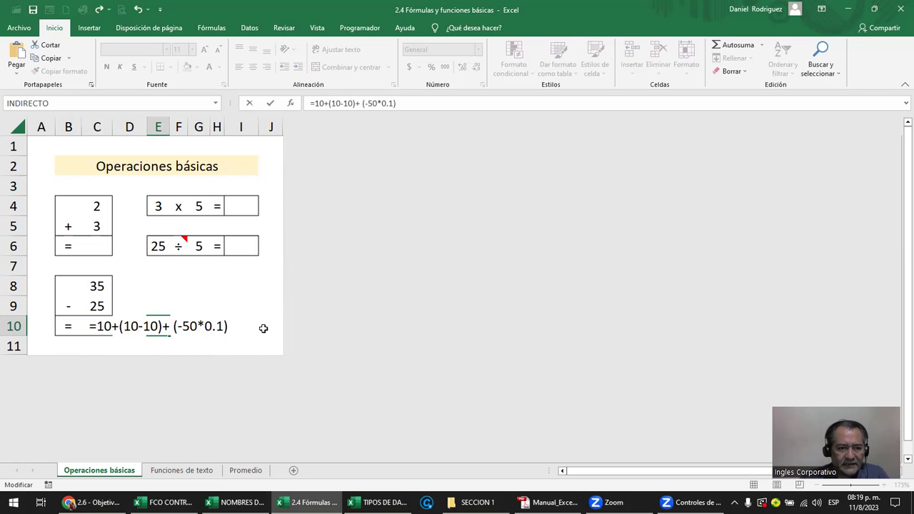
{"action": "left_click_drag", "start_coordinate": [164, 327], "coordinate": [119, 325]}
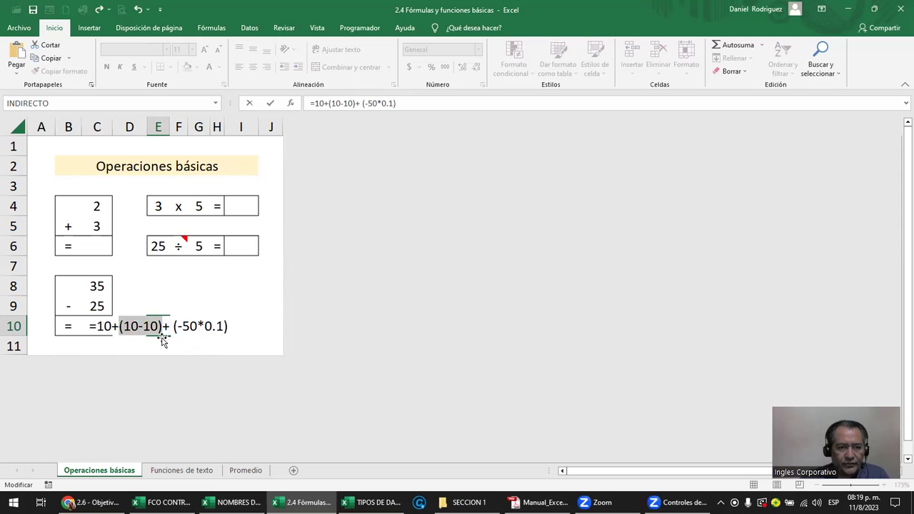
{"action": "left_click", "coordinate": [98, 326]}
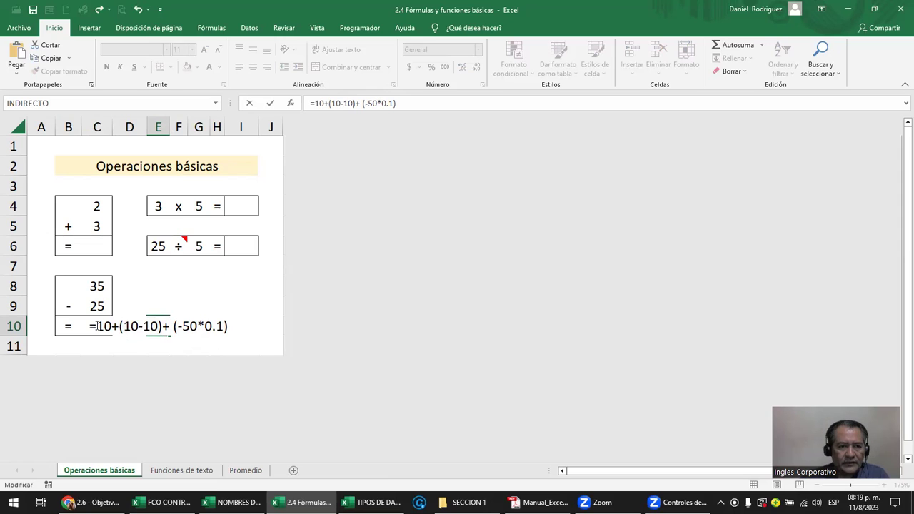
{"action": "left_click_drag", "start_coordinate": [98, 326], "coordinate": [266, 341]}
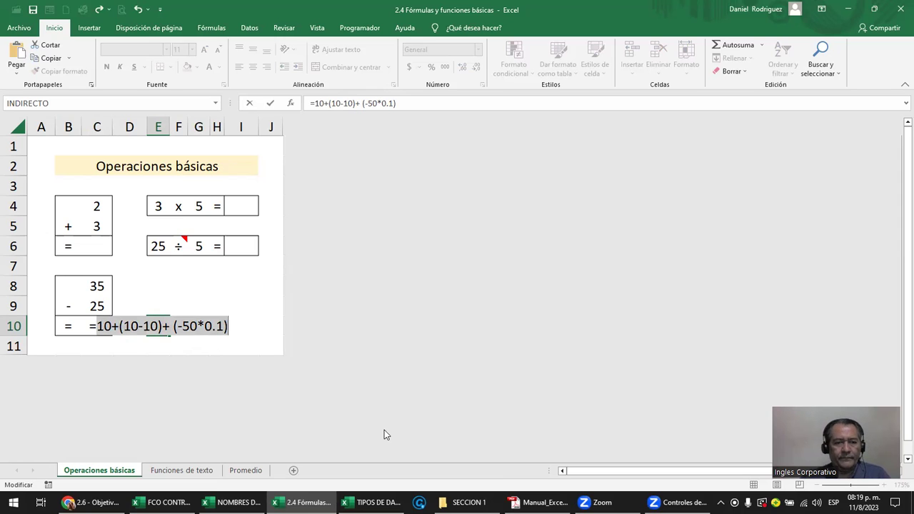
{"action": "key", "text": "Escape"}
Step: Clear E10, inspect C4 (2) and C5 (3), and zoom the sheet to 265%
{"action": "key", "text": "Delete"}
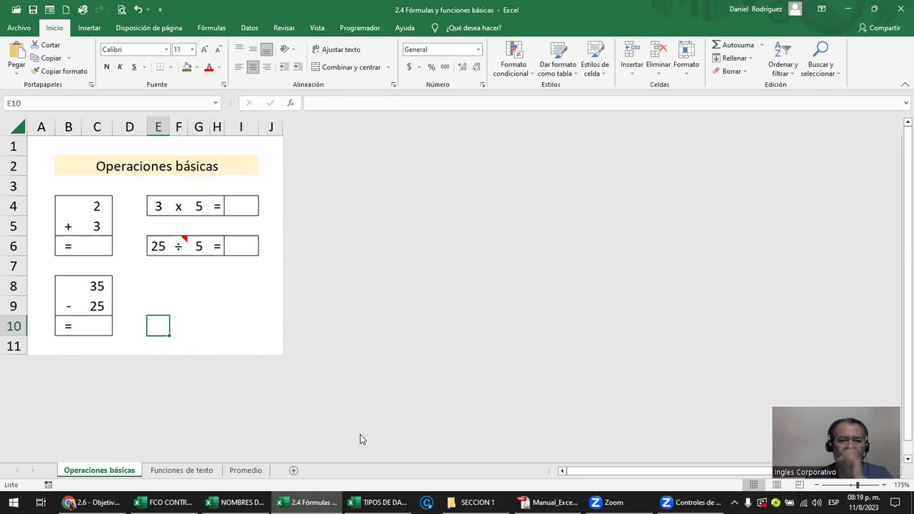
{"action": "key", "text": "Up"}
{"action": "key", "text": "Up"}
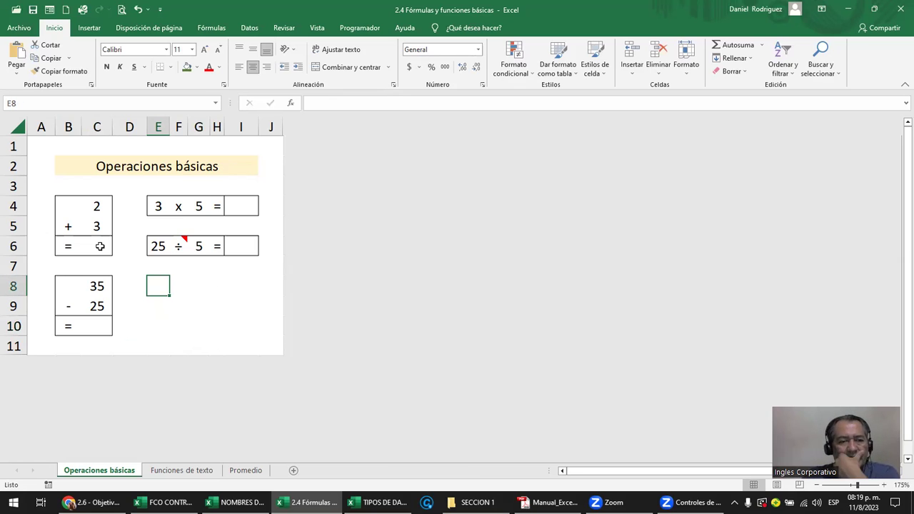
{"action": "left_click", "coordinate": [95, 205]}
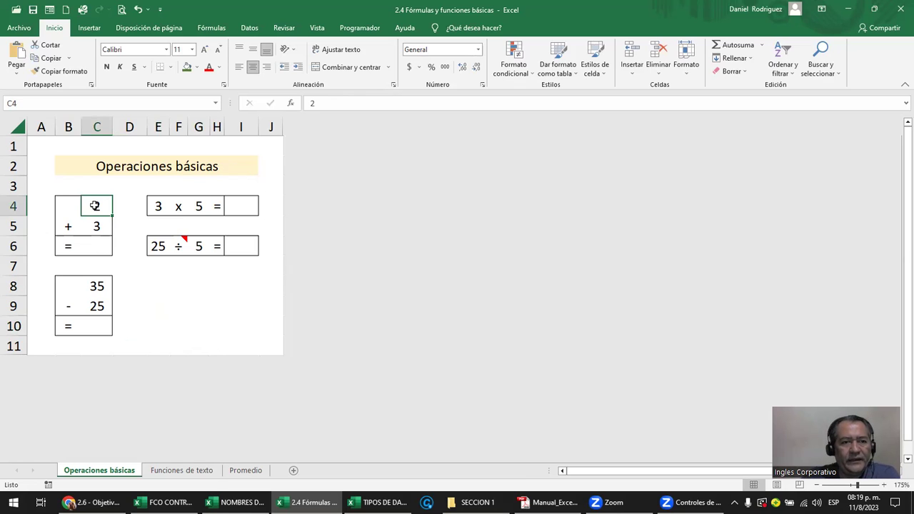
{"action": "left_click", "coordinate": [97, 225]}
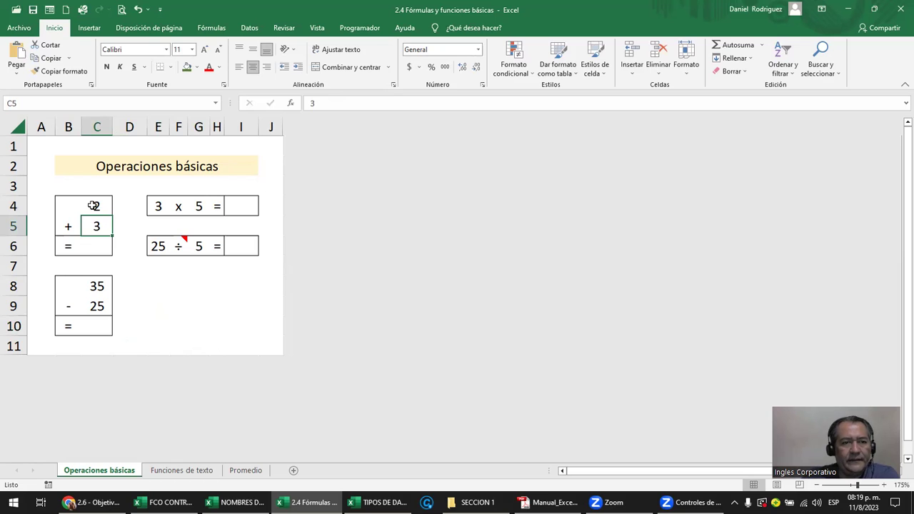
{"action": "left_click", "coordinate": [93, 205]}
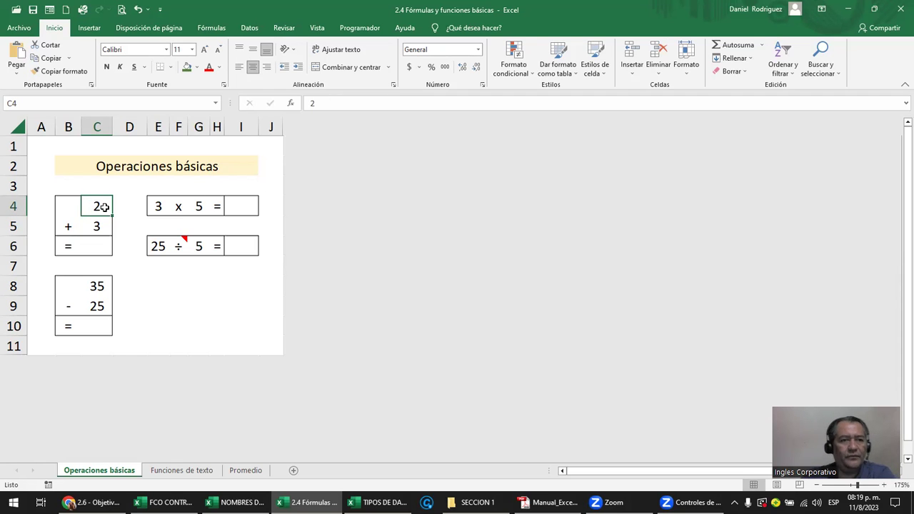
{"action": "scroll", "coordinate": [142, 297], "scroll_direction": "up", "scroll_amount": 2, "text": "ctrl"}
{"action": "scroll", "coordinate": [142, 298], "scroll_direction": "up", "scroll_amount": 4, "text": "ctrl"}
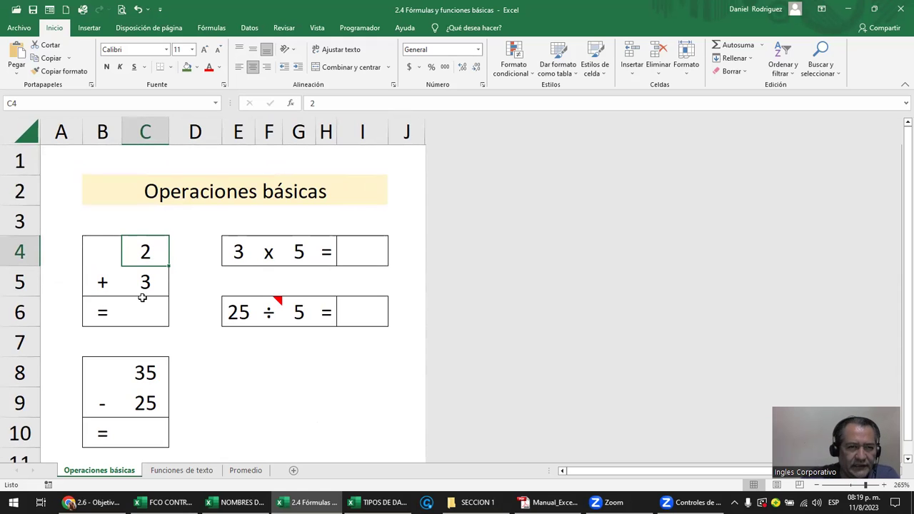
{"action": "left_click", "coordinate": [91, 30]}
{"action": "left_click", "coordinate": [197, 46]}
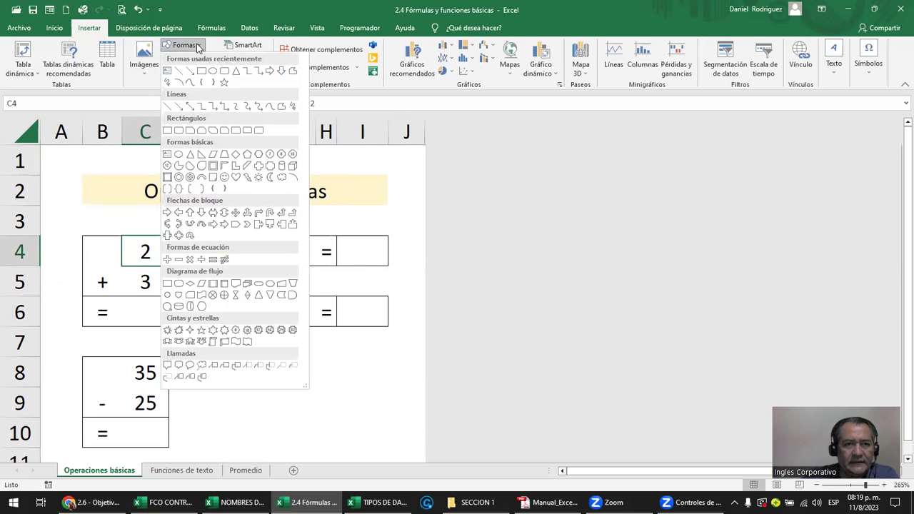
{"action": "left_click", "coordinate": [224, 71]}
{"action": "left_click_drag", "start_coordinate": [313, 359], "coordinate": [407, 414]}
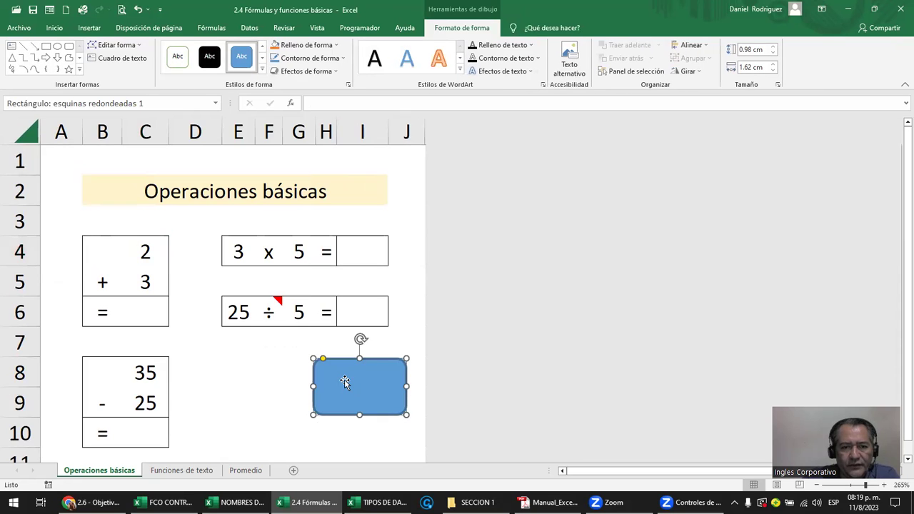
{"action": "left_click_drag", "start_coordinate": [350, 380], "coordinate": [369, 372]}
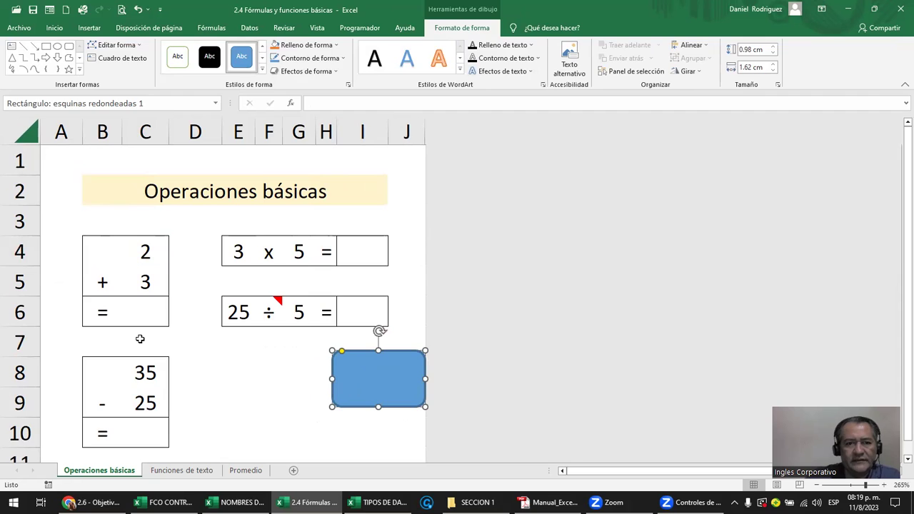
{"action": "key", "text": "Delete"}
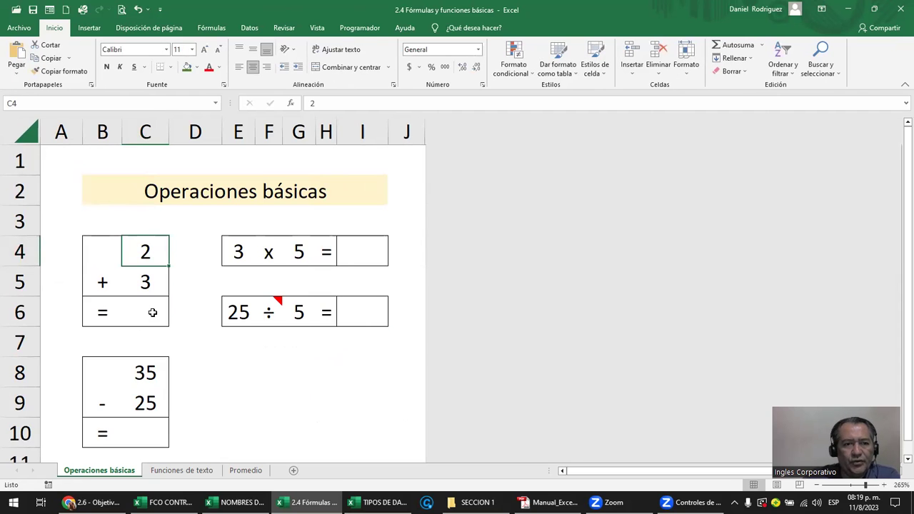
{"action": "left_click", "coordinate": [152, 312]}
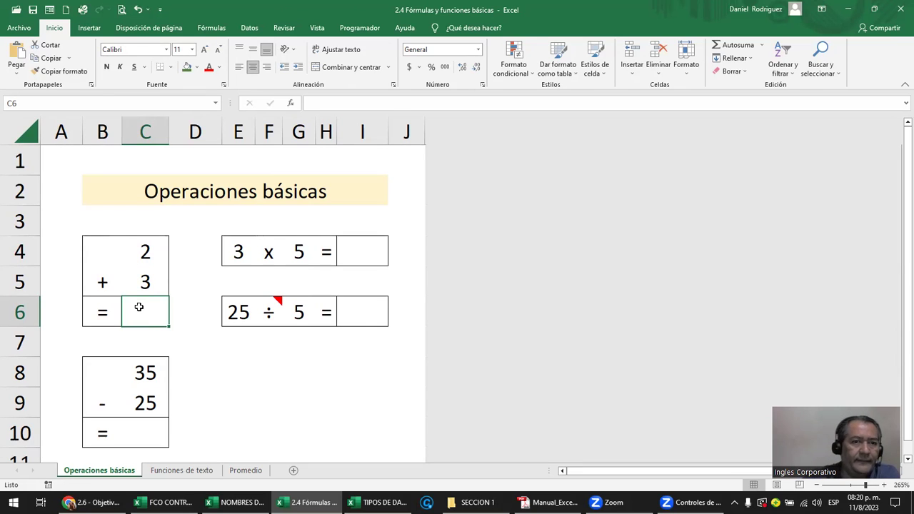
Step: Store the plus sign as text ('+) in B5 beside the 3 in the addition box
{"action": "left_click", "coordinate": [145, 252]}
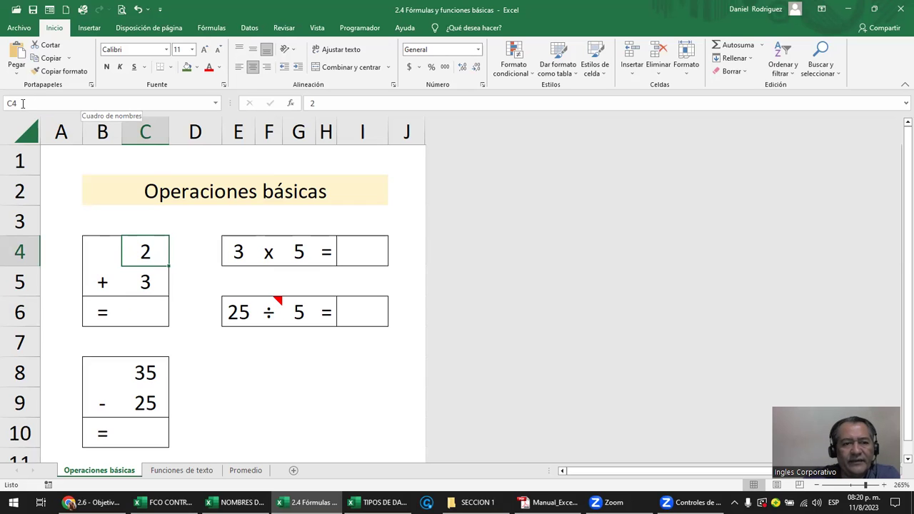
{"action": "left_click", "coordinate": [145, 283]}
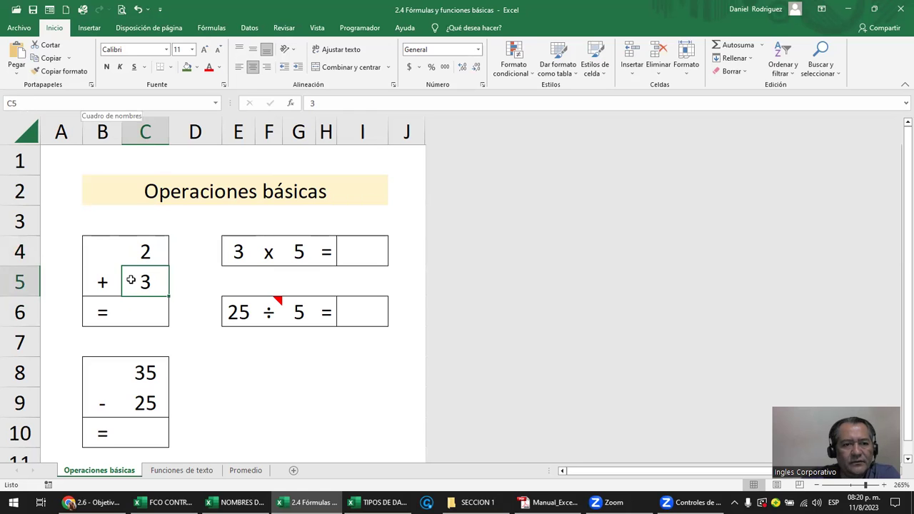
{"action": "left_click", "coordinate": [140, 316]}
{"action": "left_click", "coordinate": [102, 282]}
{"action": "type", "text": "'+"}
{"action": "key", "text": "ctrl+Return"}
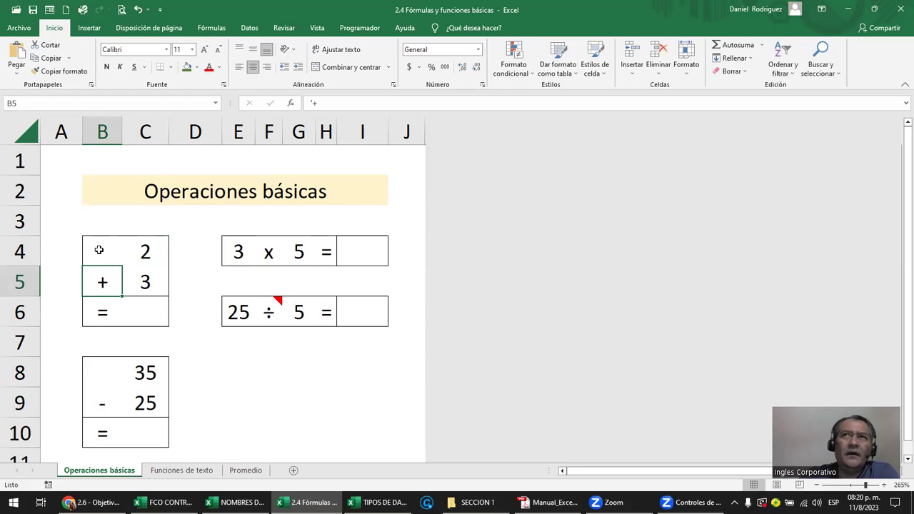
{"action": "left_click_drag", "start_coordinate": [99, 249], "coordinate": [142, 323]}
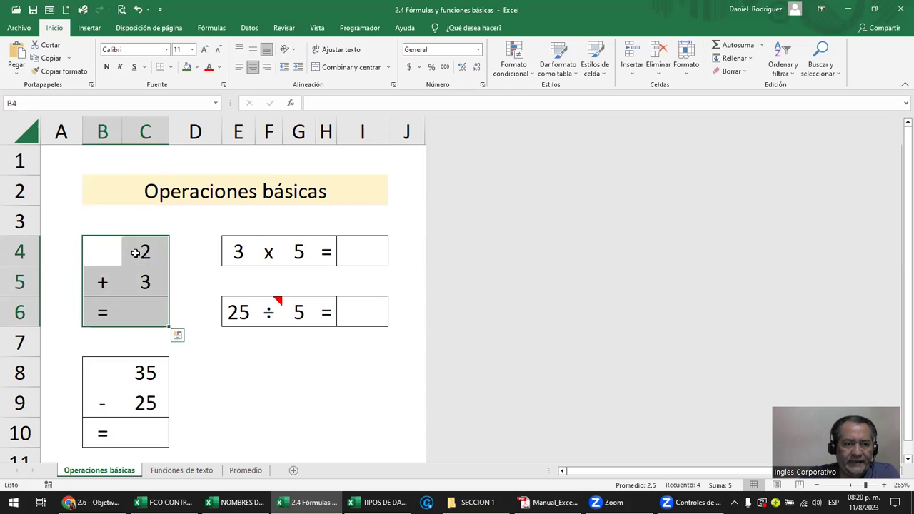
{"action": "left_click", "coordinate": [152, 305]}
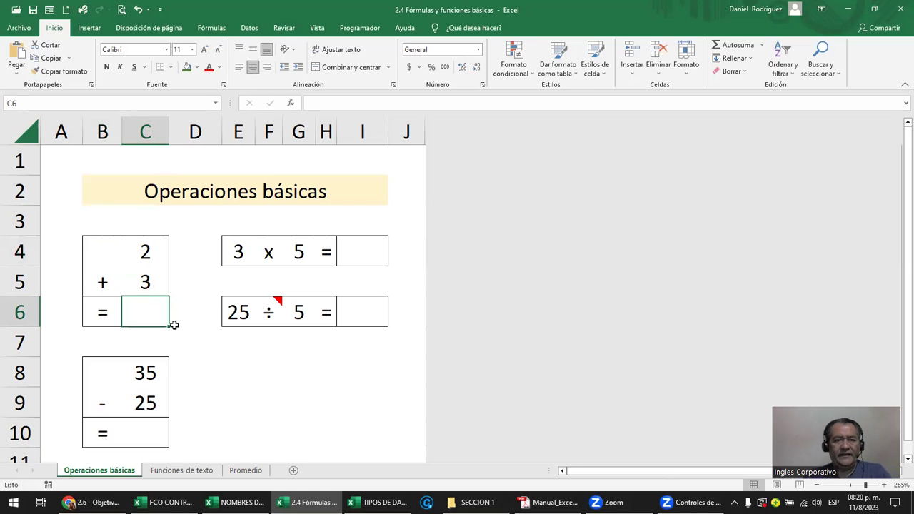
Step: Enter 2+3 as plain text in the answer cell C6
{"action": "type", "text": "="}
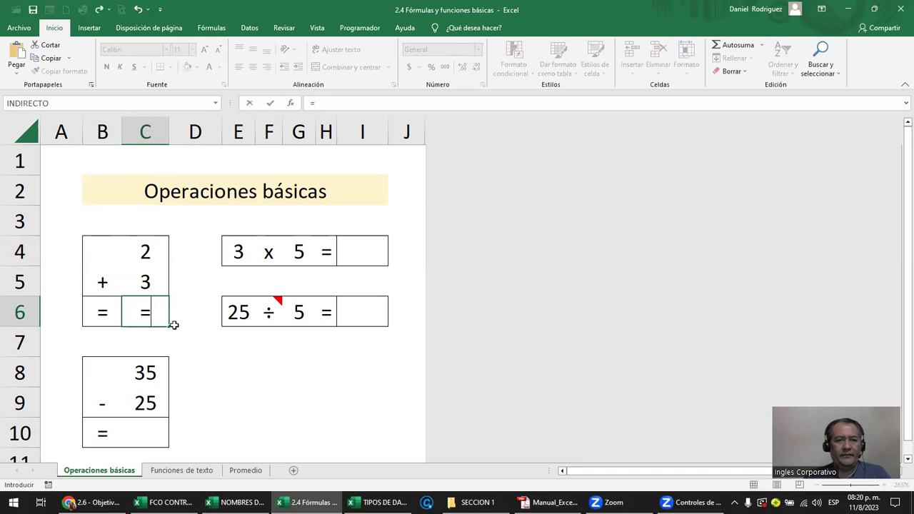
{"action": "key", "text": "Escape"}
{"action": "key", "text": "Left"}
{"action": "key", "text": "Right"}
{"action": "type", "text": "2+3"}
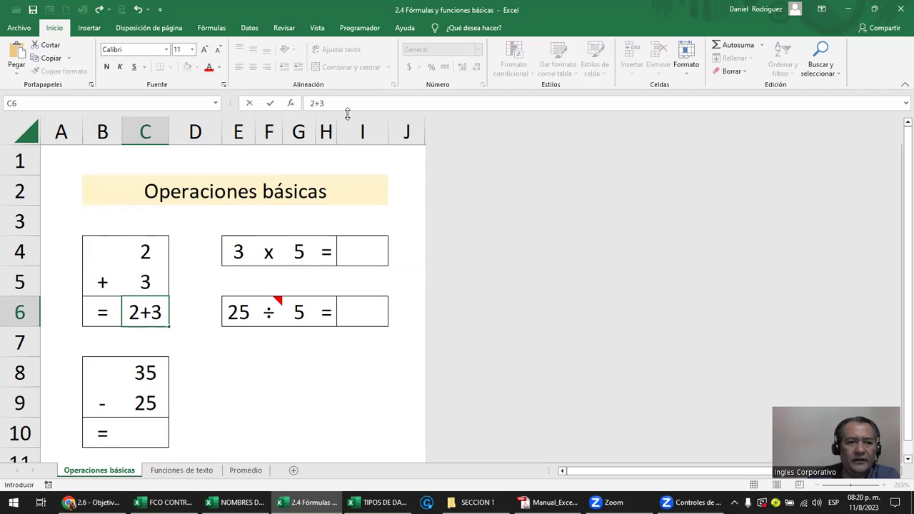
{"action": "key", "text": "Return"}
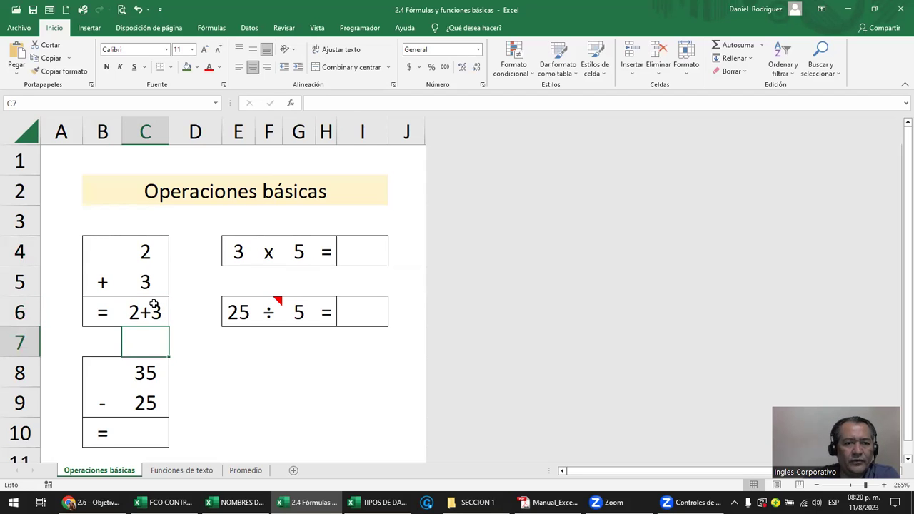
Step: Clear C6 and retype 2+3 in it
{"action": "left_click", "coordinate": [153, 303]}
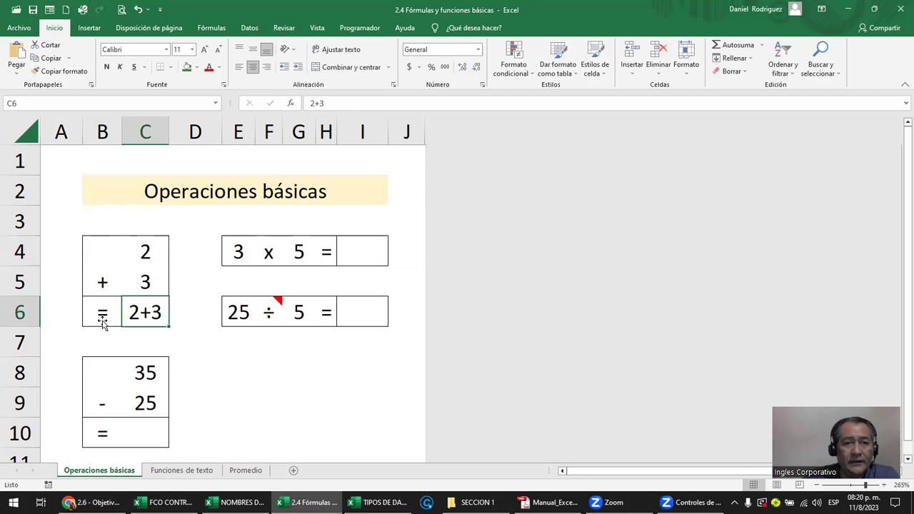
{"action": "left_click", "coordinate": [311, 103]}
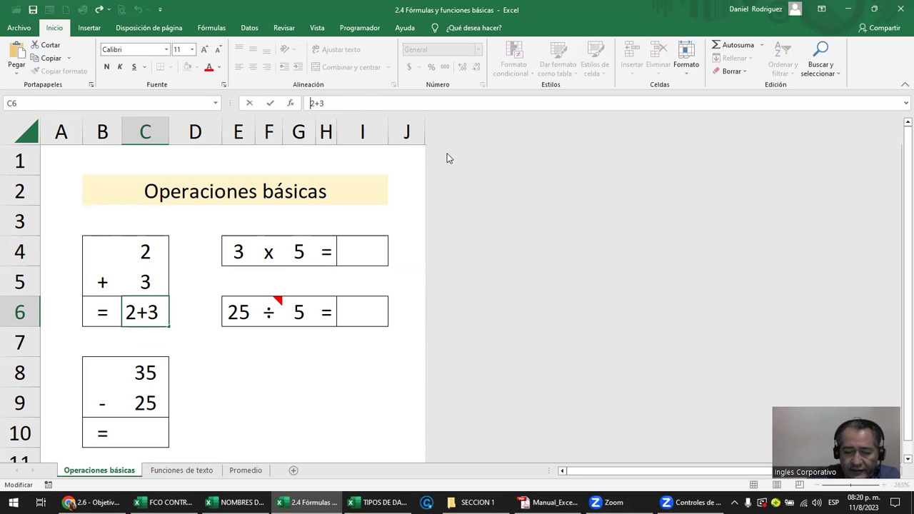
{"action": "type", "text": "="}
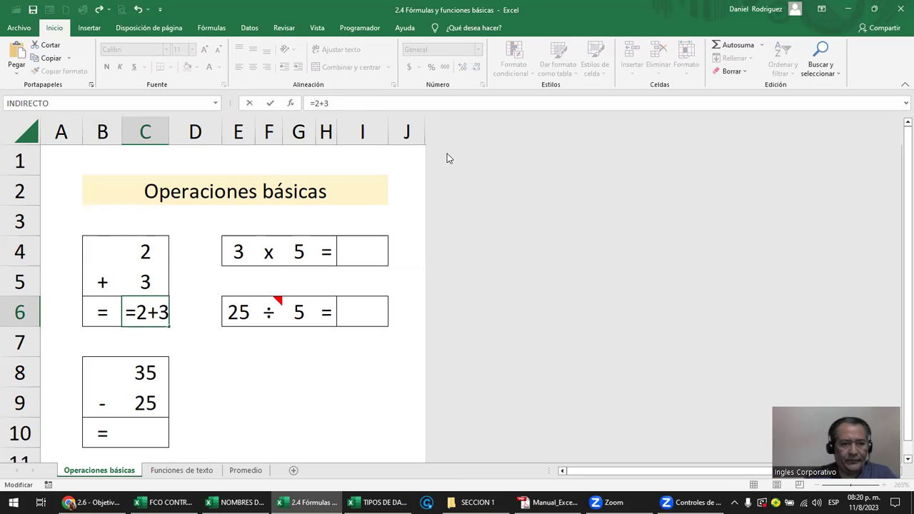
{"action": "key", "text": "Escape"}
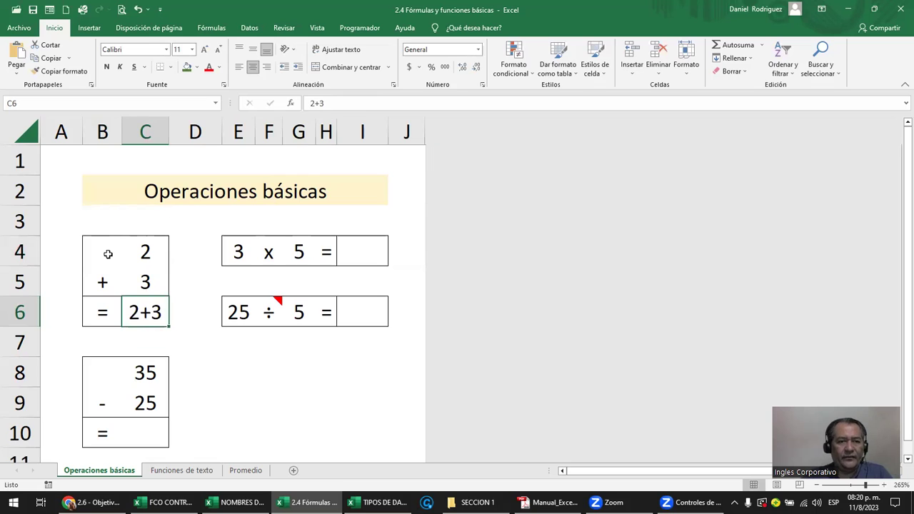
{"action": "left_click_drag", "start_coordinate": [104, 250], "coordinate": [147, 319]}
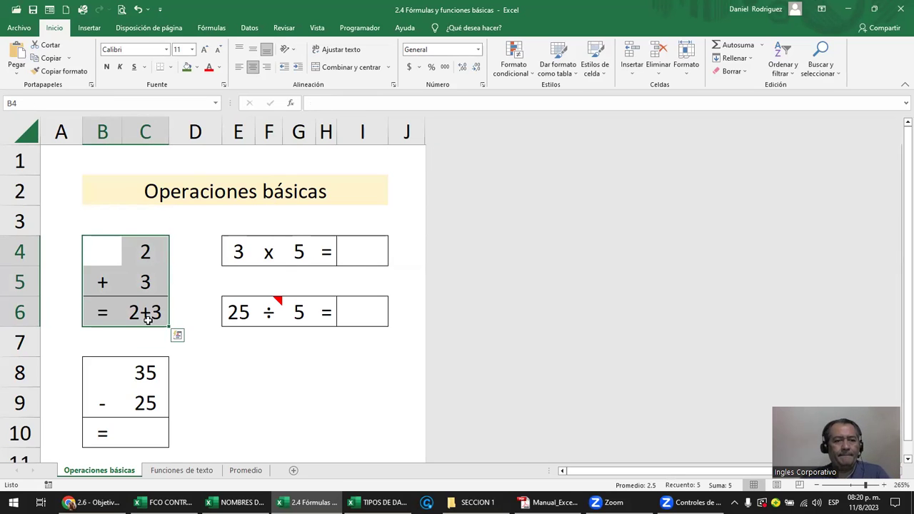
{"action": "left_click", "coordinate": [147, 319]}
{"action": "key", "text": "Delete"}
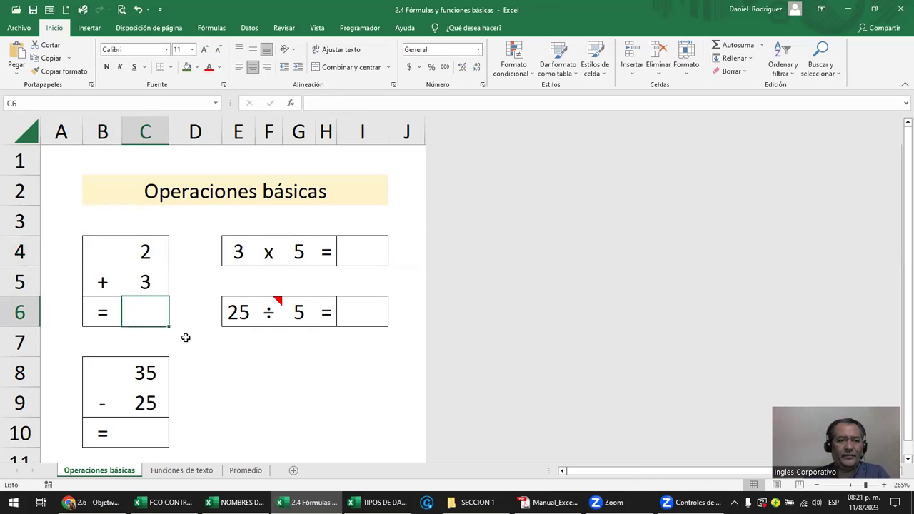
{"action": "key", "text": "Left"}
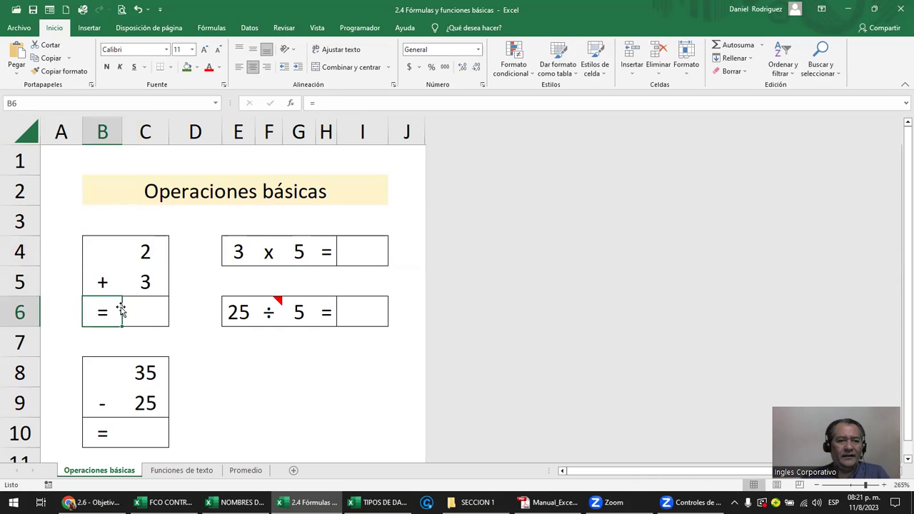
{"action": "left_click", "coordinate": [140, 307]}
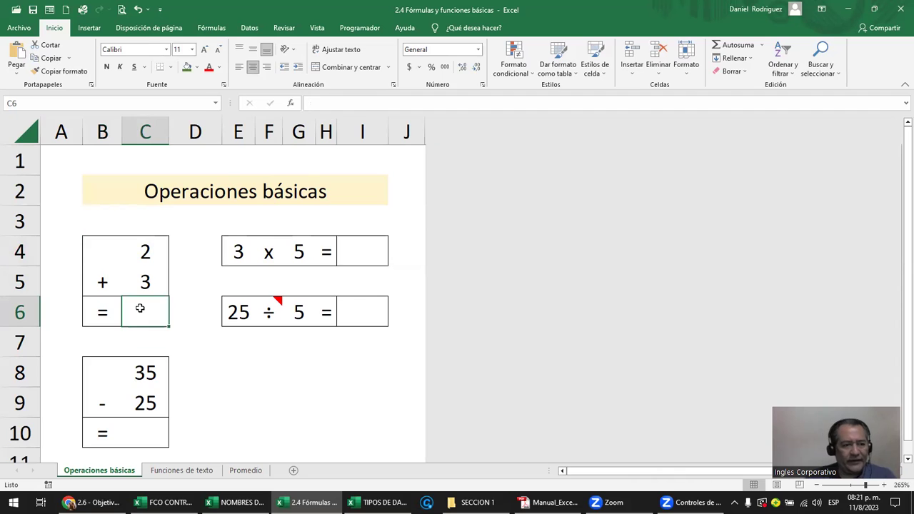
{"action": "type", "text": "2+3"}
{"action": "key", "text": "Return"}
Step: Turn C6 into the formula =2+3 so it shows 5
{"action": "left_click", "coordinate": [140, 308]}
{"action": "double_click", "coordinate": [141, 308]}
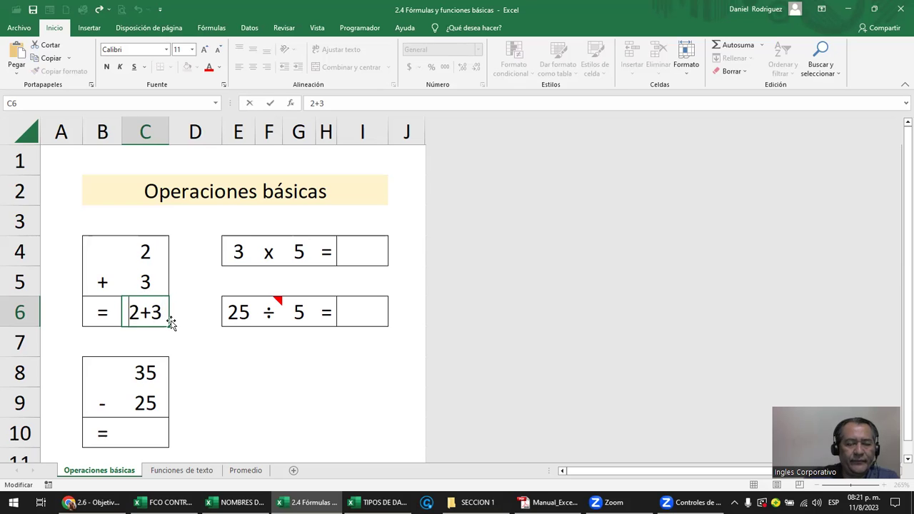
{"action": "type", "text": "="}
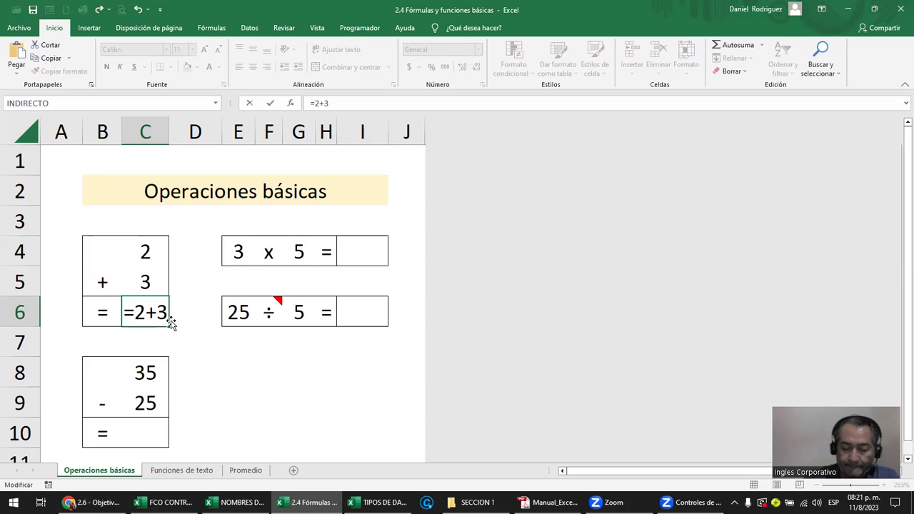
{"action": "key", "text": "Return"}
{"action": "key", "text": "Up"}
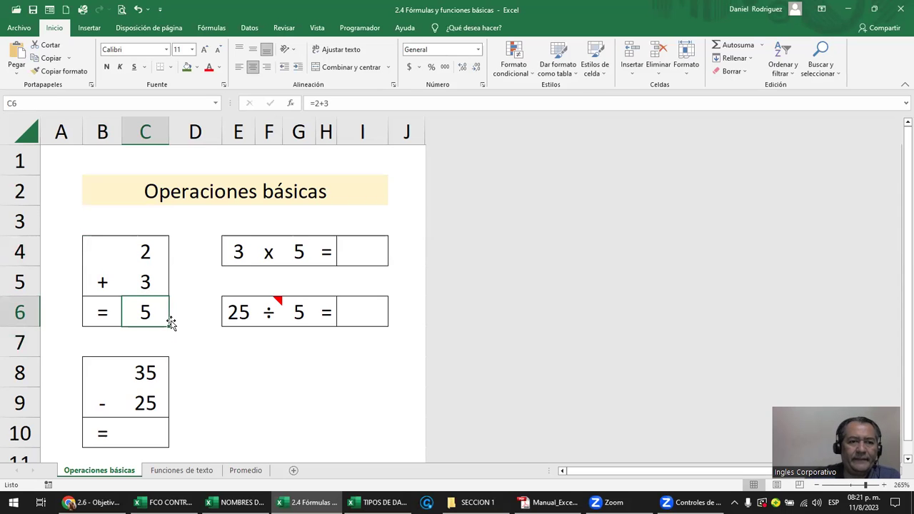
Step: Change C4 to 3 and confirm C6 still shows 5
{"action": "left_click", "coordinate": [143, 254]}
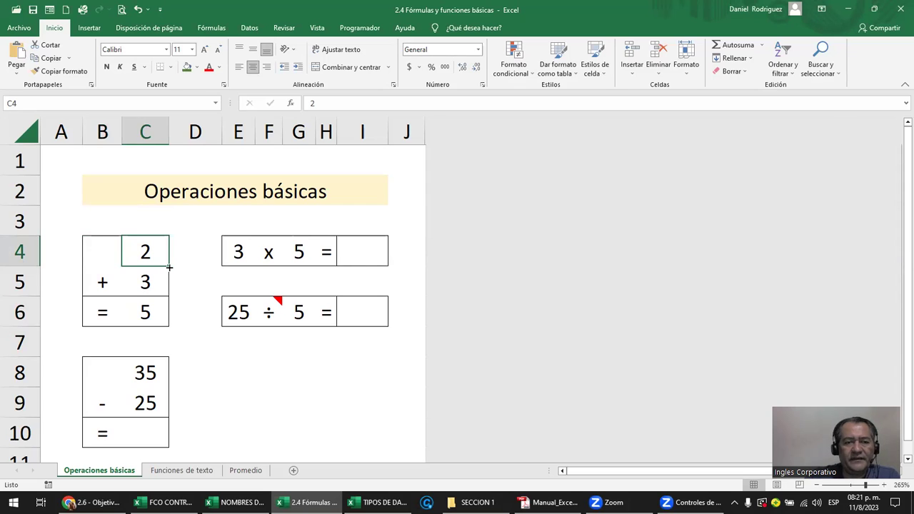
{"action": "type", "text": "3"}
{"action": "key", "text": "Return"}
{"action": "key", "text": "Return"}
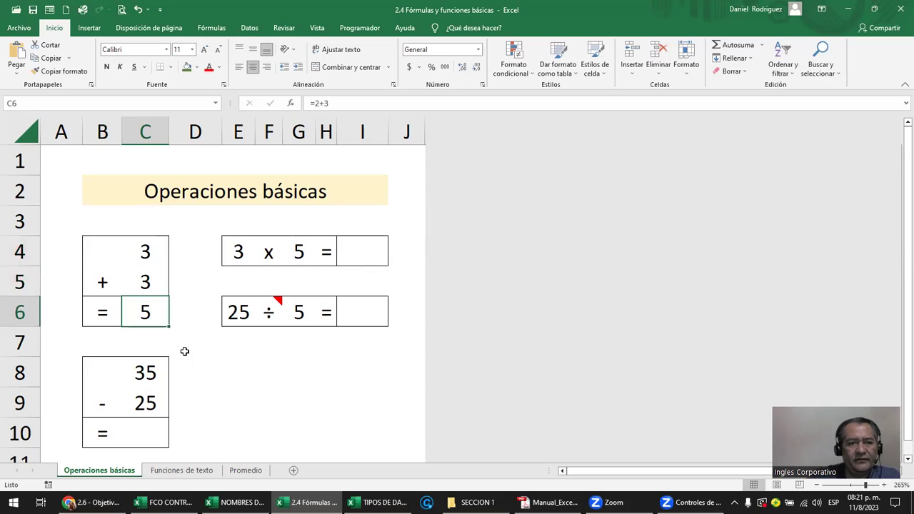
{"action": "key", "text": "F2"}
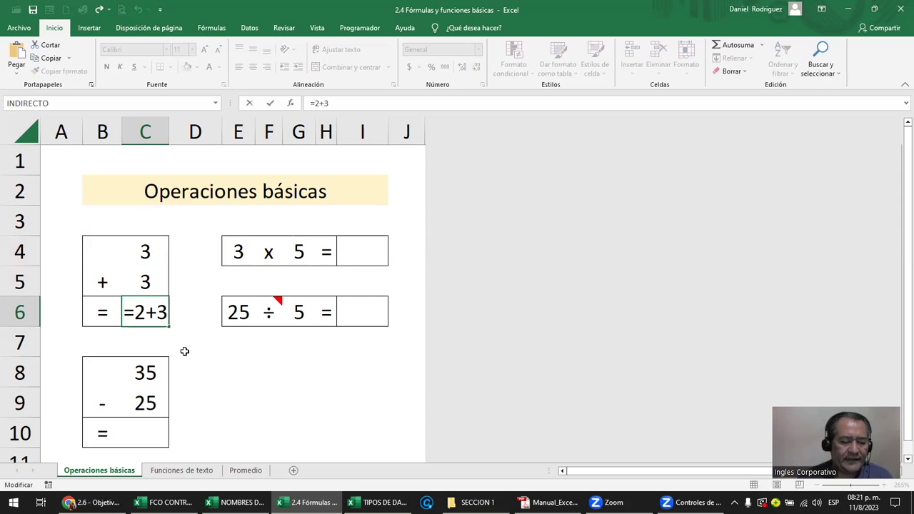
{"action": "key", "text": "ctrl+Return"}
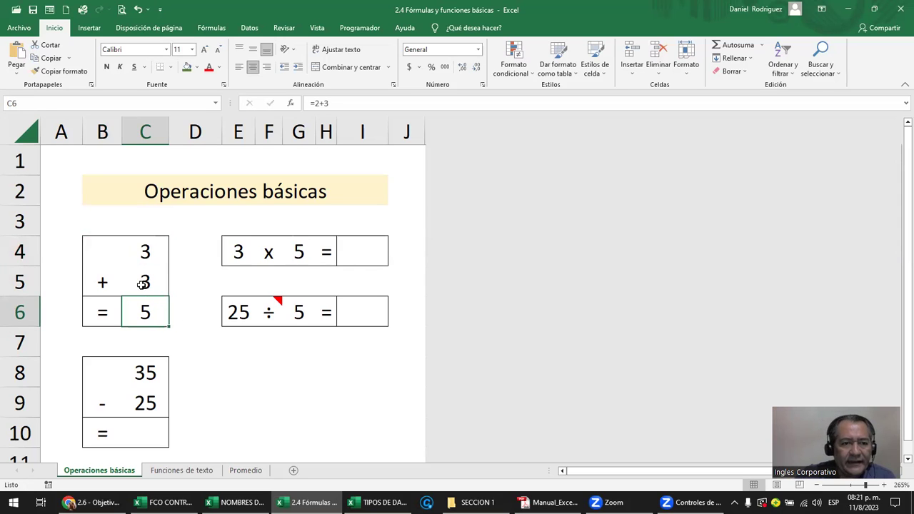
{"action": "left_click", "coordinate": [144, 251]}
Step: Reset C4 to 2 and enter =C4+C5 in C6 by clicking the cells
{"action": "left_click", "coordinate": [147, 311]}
{"action": "left_click", "coordinate": [147, 251]}
{"action": "type", "text": "2"}
{"action": "key", "text": "Return"}
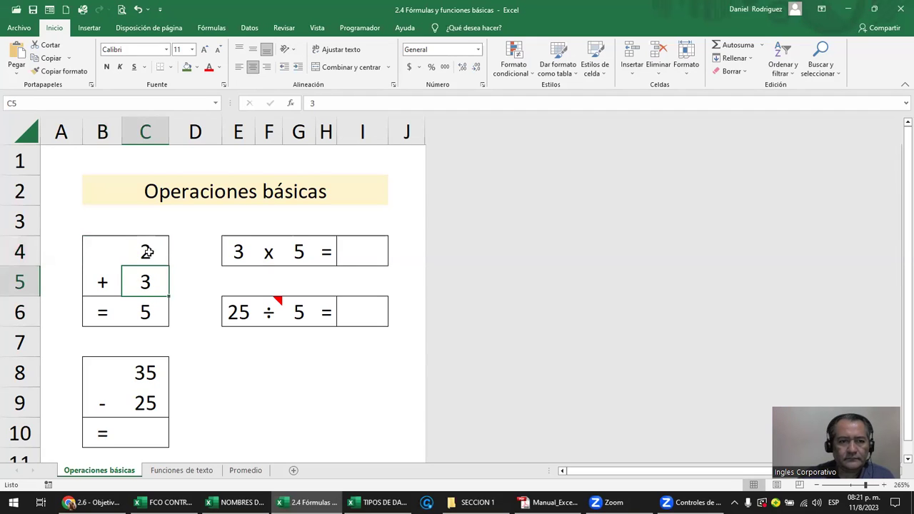
{"action": "left_click", "coordinate": [147, 311]}
{"action": "type", "text": "="}
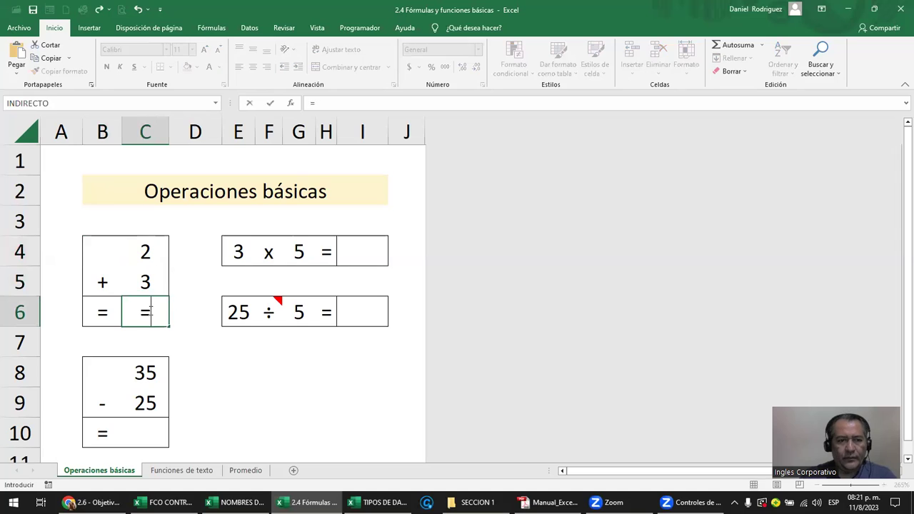
{"action": "left_click", "coordinate": [144, 253]}
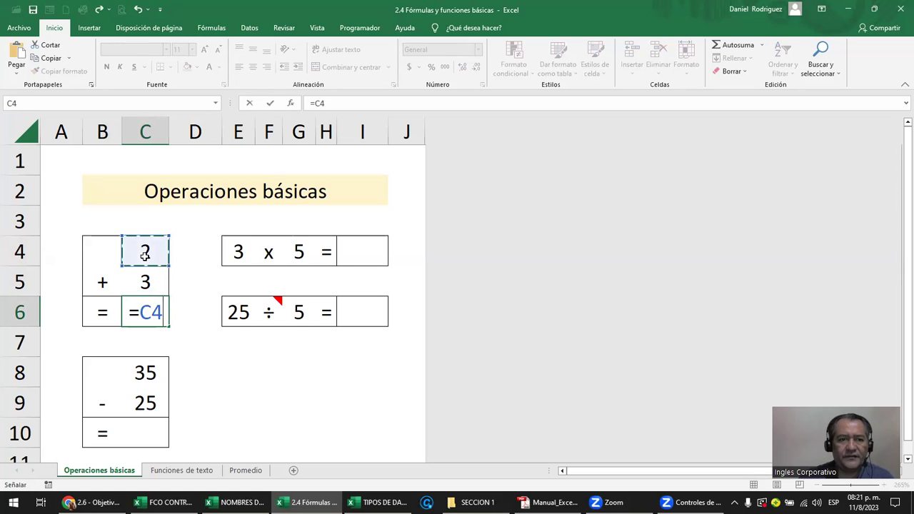
{"action": "type", "text": "+"}
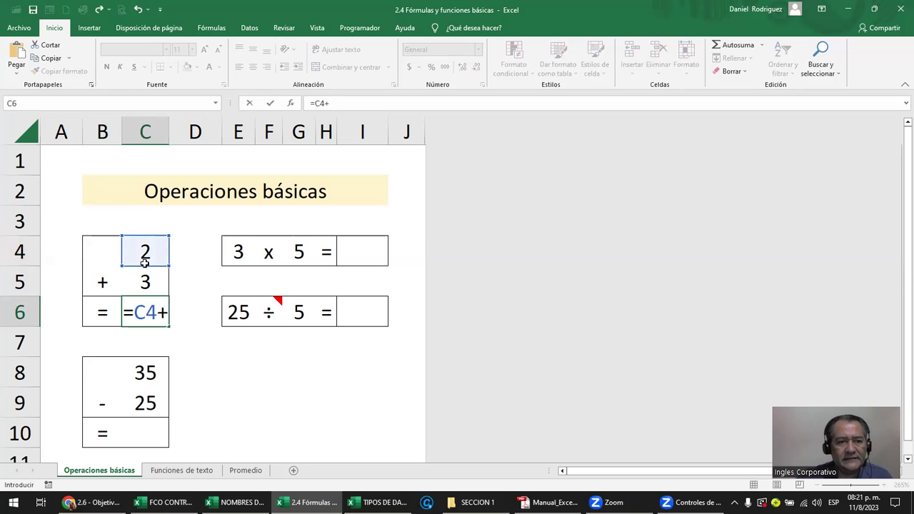
{"action": "left_click", "coordinate": [146, 280]}
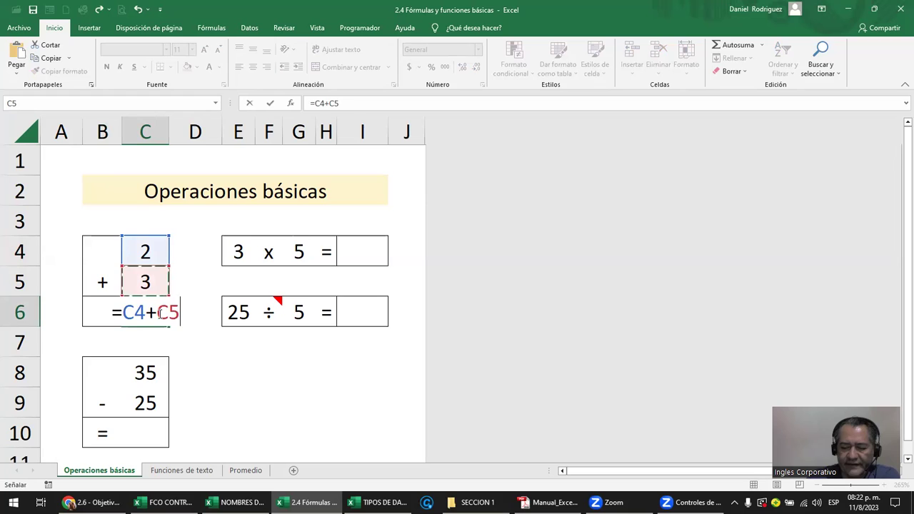
{"action": "key", "text": "Return"}
Step: Show C6's cell references, then change C4 to 3 so C6 updates to 6
{"action": "left_click", "coordinate": [154, 312]}
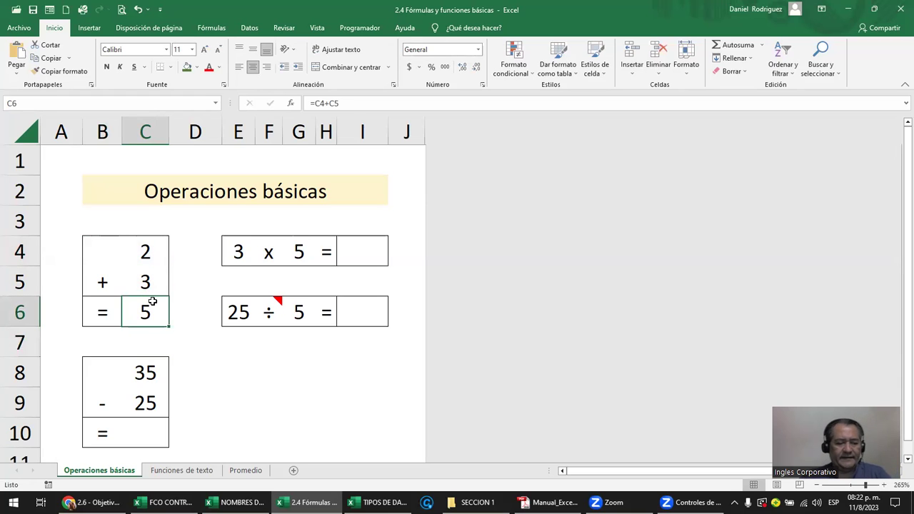
{"action": "double_click", "coordinate": [152, 303]}
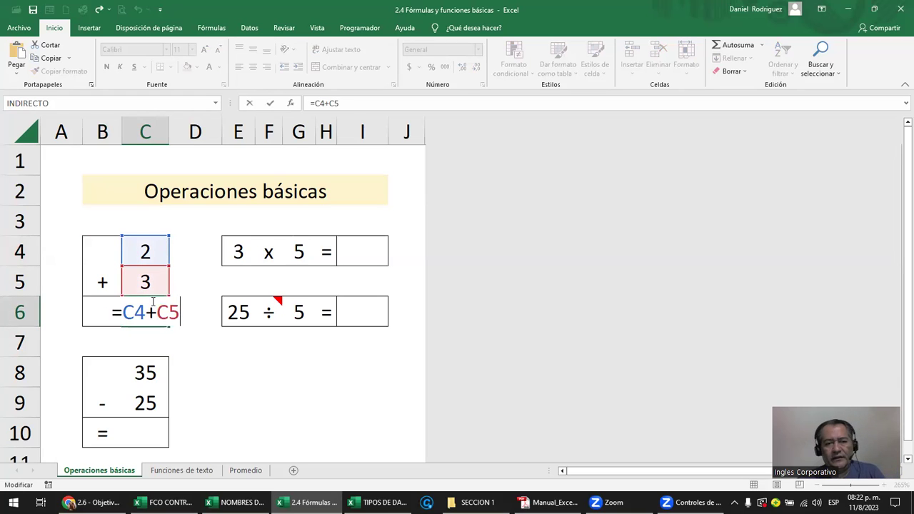
{"action": "key", "text": "Escape"}
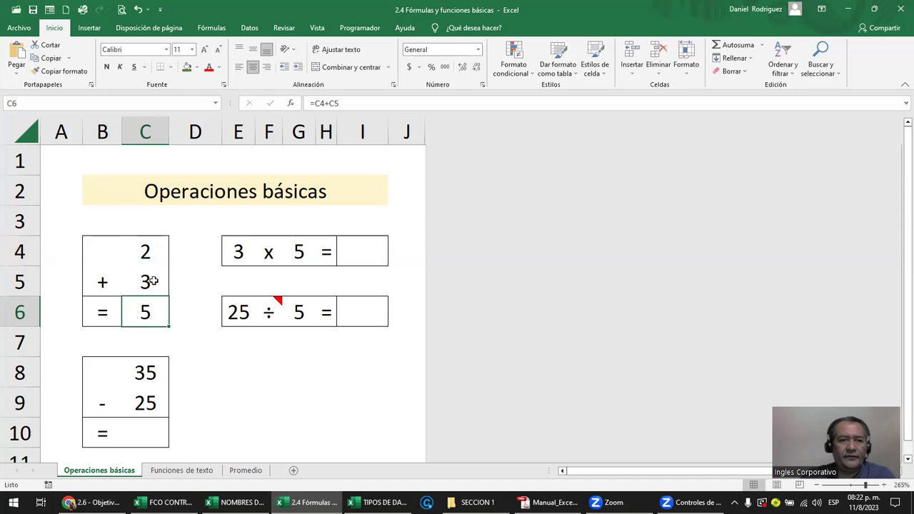
{"action": "left_click", "coordinate": [140, 251]}
{"action": "type", "text": "3"}
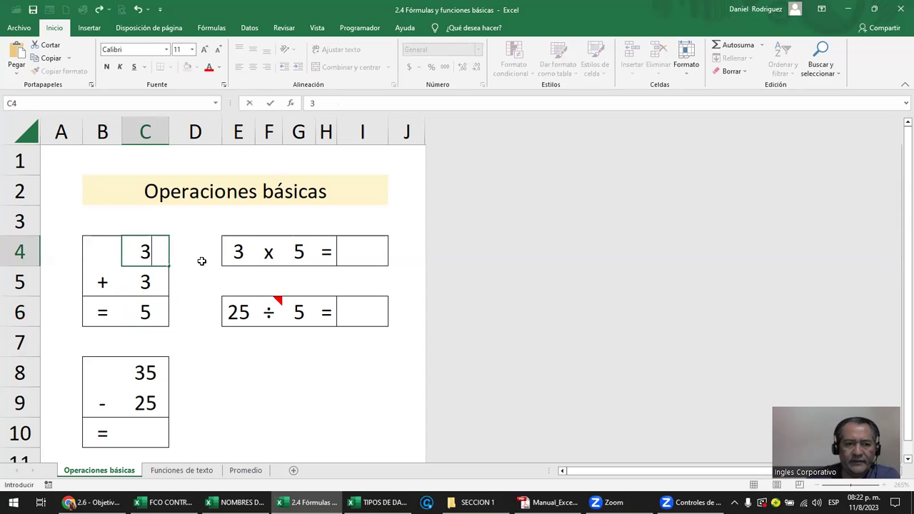
{"action": "key", "text": "Return"}
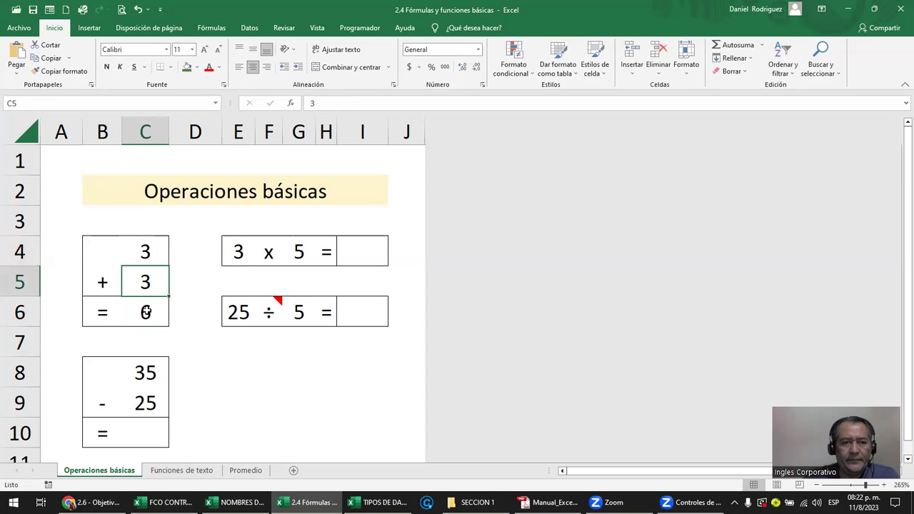
{"action": "left_click", "coordinate": [146, 311]}
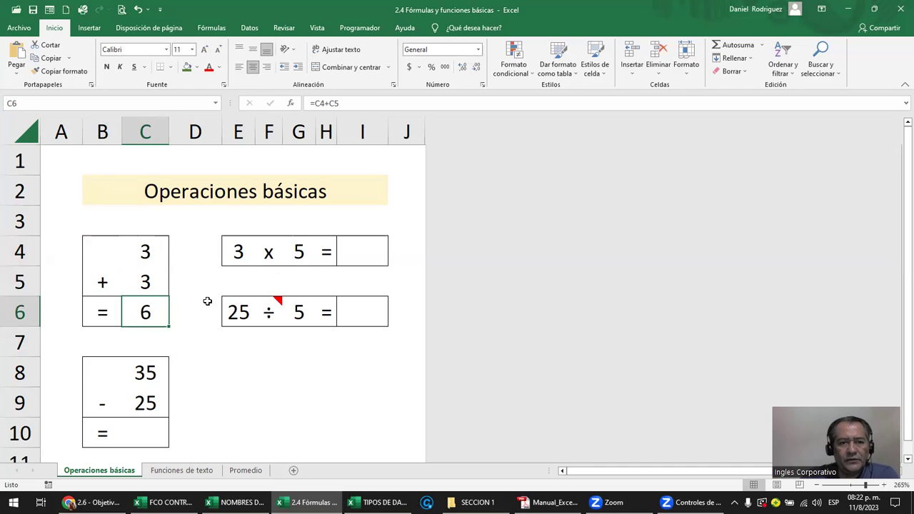
{"action": "left_click", "coordinate": [243, 255]}
Step: Enter the product formula =E4*G4 in I4, giving 15
{"action": "left_click", "coordinate": [300, 252]}
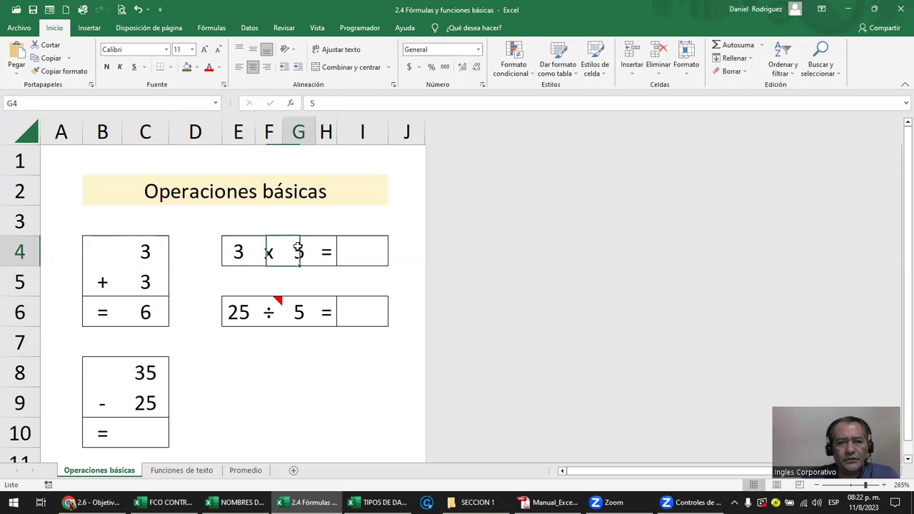
{"action": "left_click", "coordinate": [353, 251]}
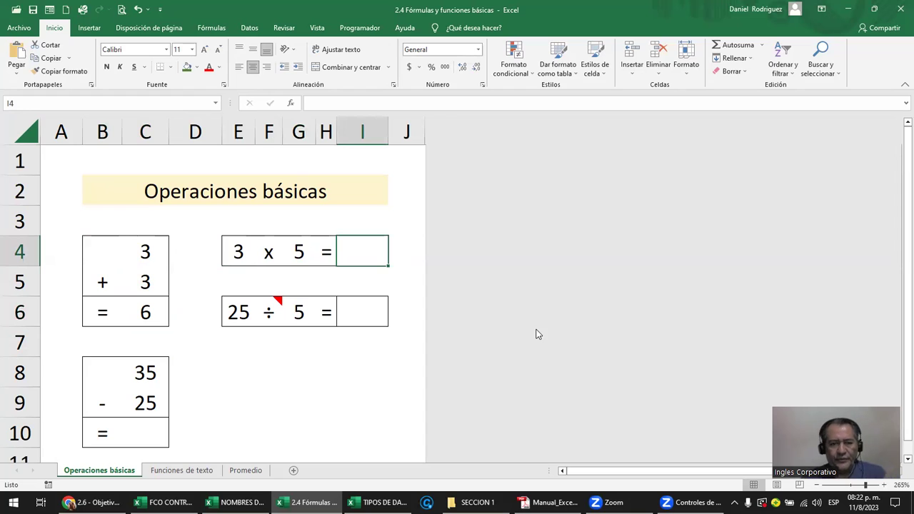
{"action": "type", "text": "="}
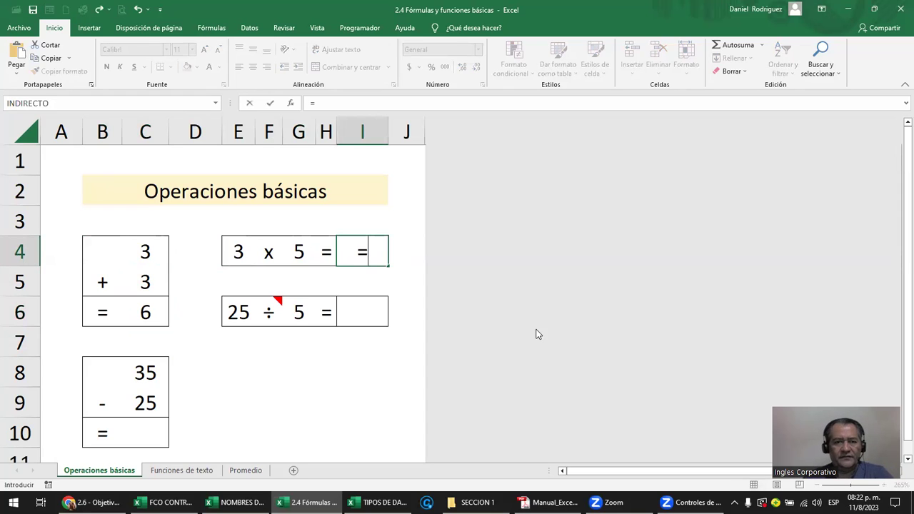
{"action": "left_click", "coordinate": [238, 251]}
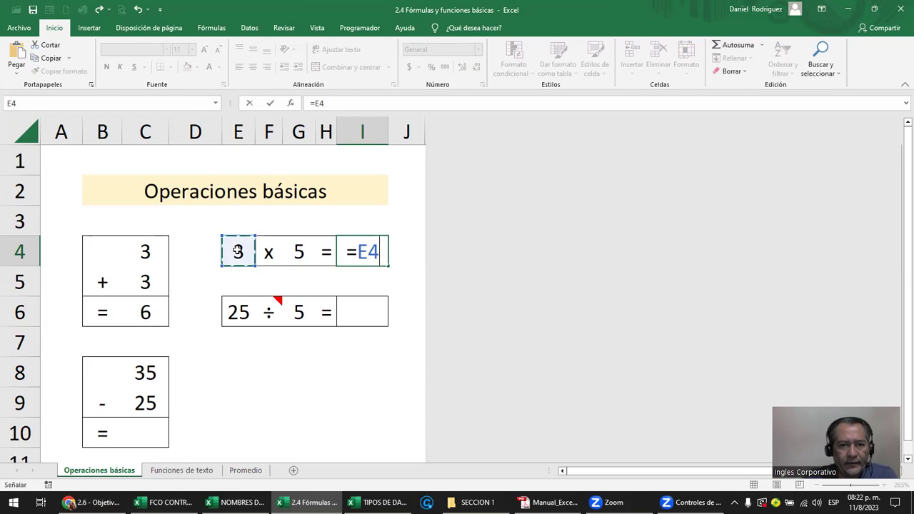
{"action": "type", "text": "*"}
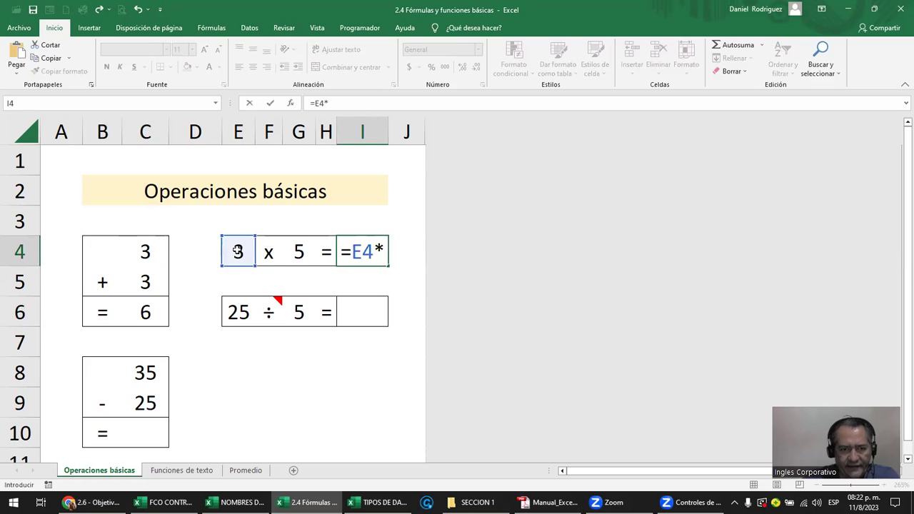
{"action": "key", "text": "BackSpace"}
{"action": "type", "text": "X"}
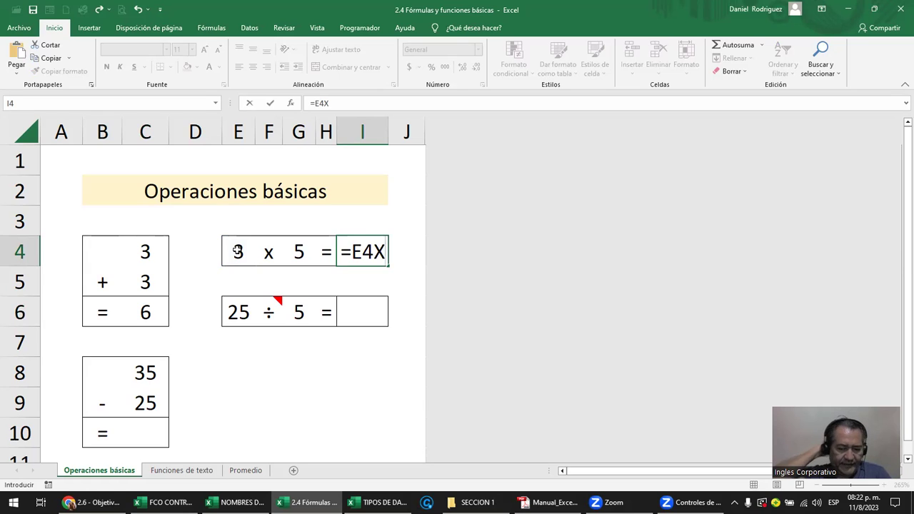
{"action": "key", "text": "BackSpace"}
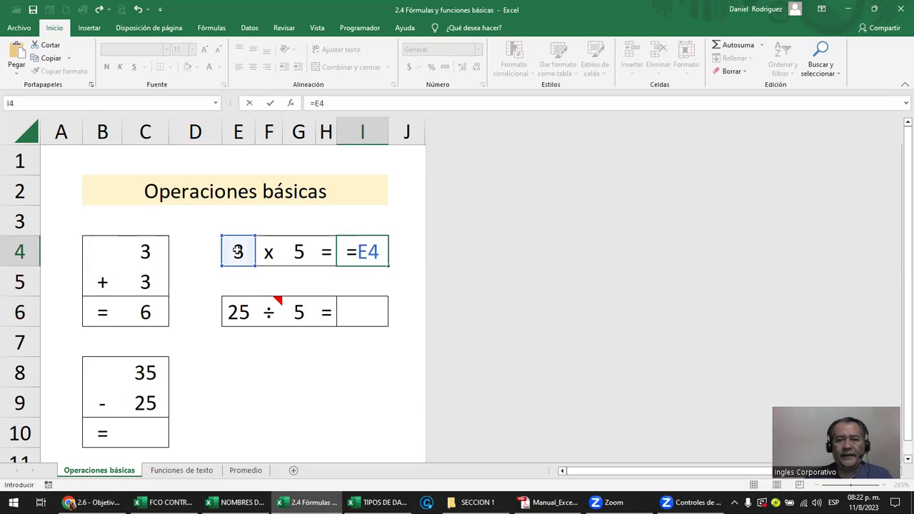
{"action": "type", "text": "*"}
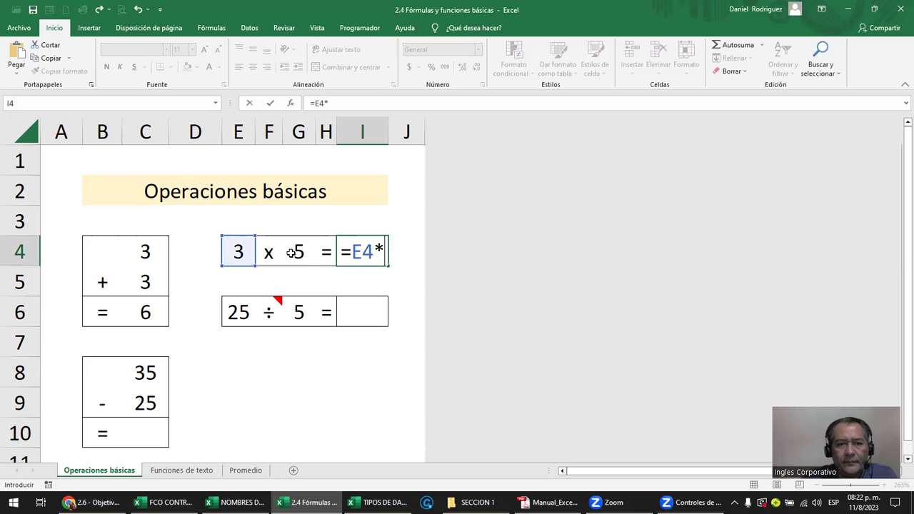
{"action": "left_click", "coordinate": [298, 251]}
{"action": "key", "text": "Return"}
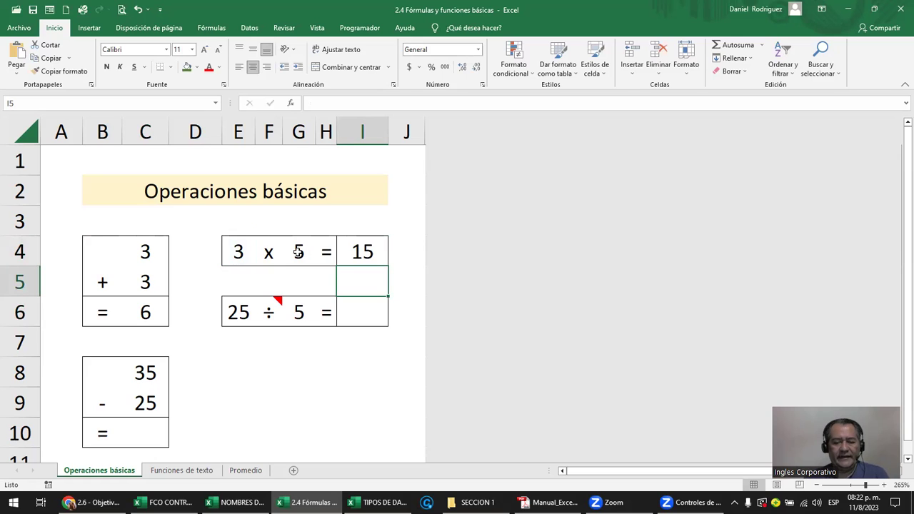
Step: Enter a PRODUCTO formula in I5 multiplying E4 by a second factor, which ended up as column J
{"action": "type", "text": "=p"}
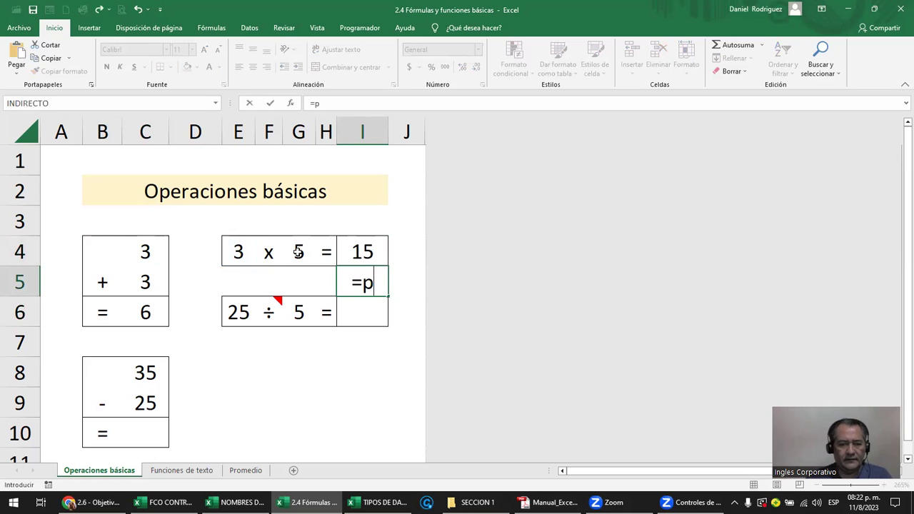
{"action": "type", "text": "ro"}
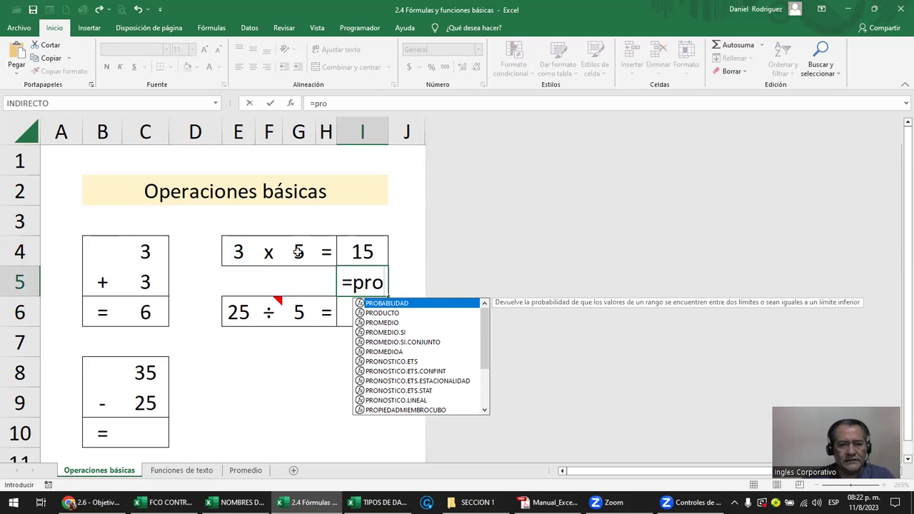
{"action": "double_click", "coordinate": [390, 312]}
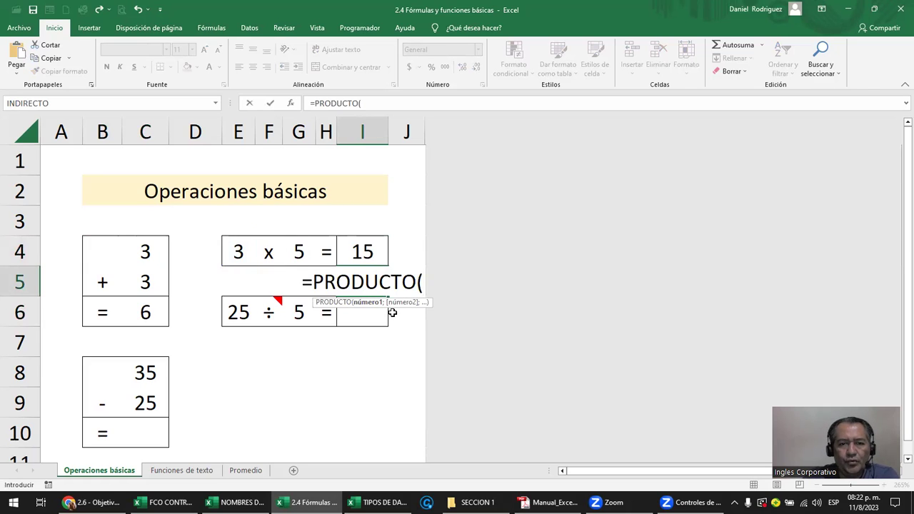
{"action": "left_click", "coordinate": [239, 254]}
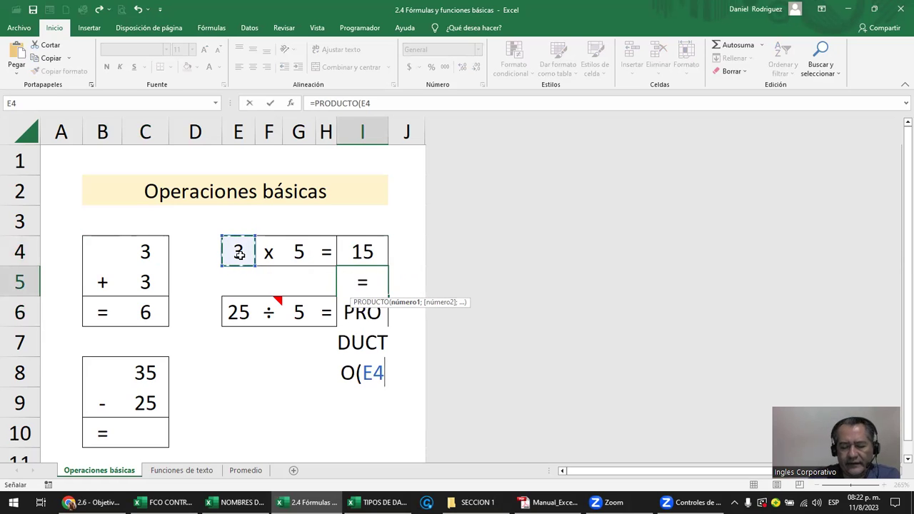
{"action": "type", "text": ";"}
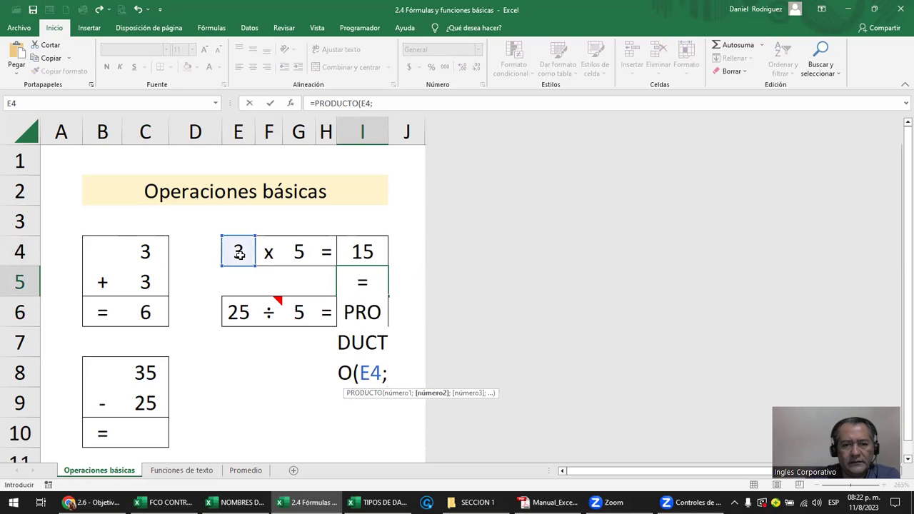
{"action": "left_click", "coordinate": [297, 248]}
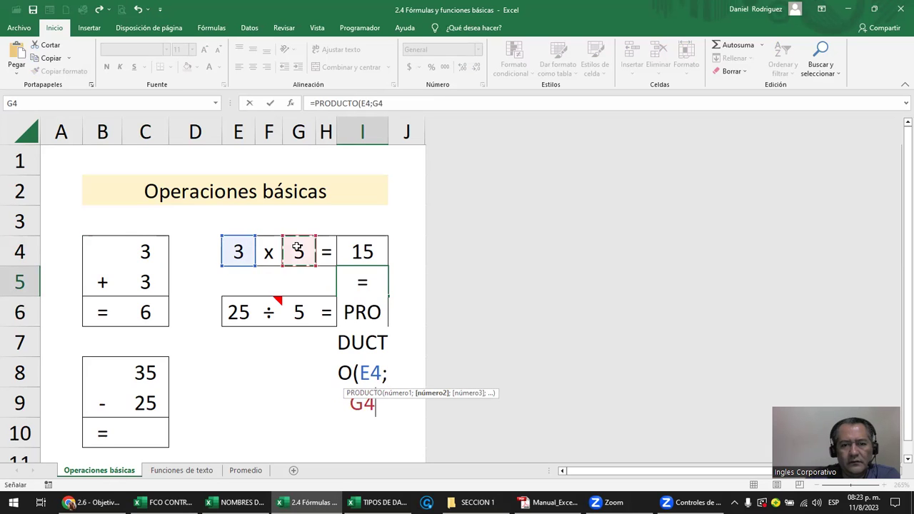
{"action": "left_click", "coordinate": [423, 129]}
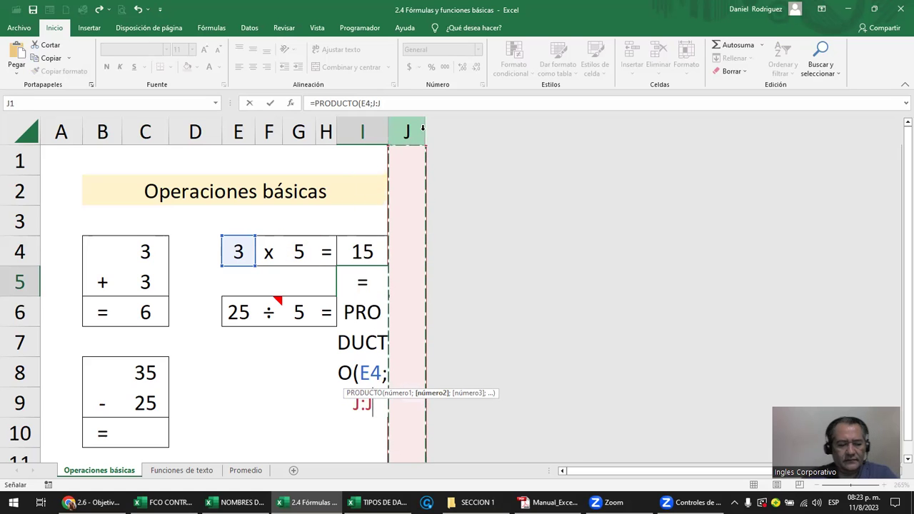
{"action": "key", "text": "Return"}
Step: Correct the I5 formula to =PRODUCTO(E4;G4) so it returns 15
{"action": "key", "text": "Up"}
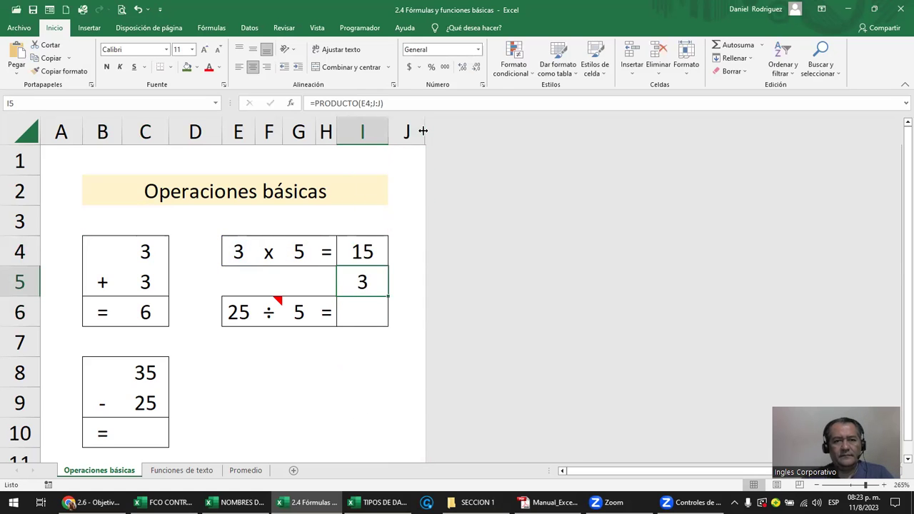
{"action": "left_click_drag", "start_coordinate": [423, 128], "coordinate": [558, 128]}
{"action": "key", "text": "F2"}
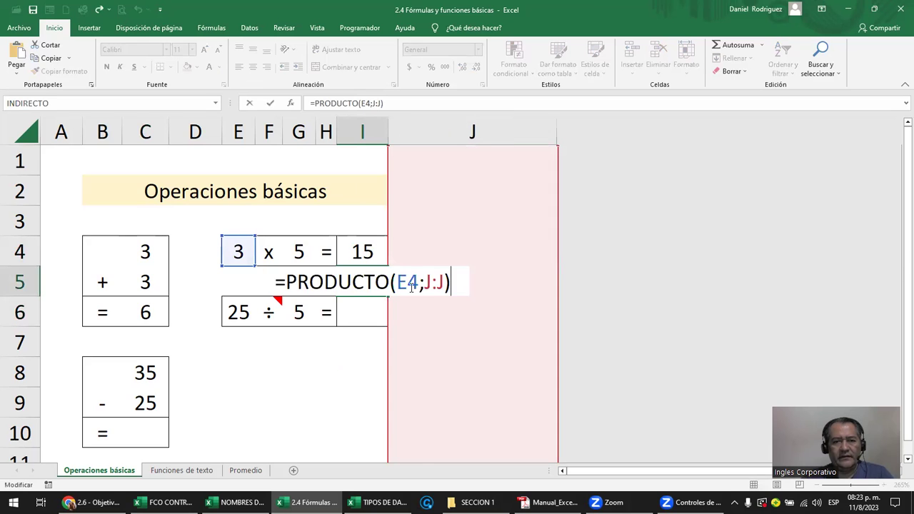
{"action": "left_click", "coordinate": [426, 283]}
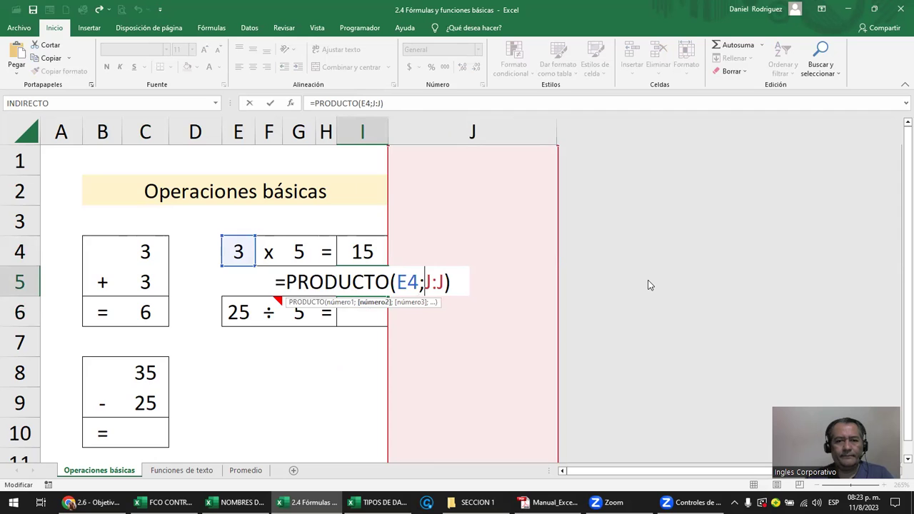
{"action": "key", "text": "Delete"}
{"action": "key", "text": "Delete"}
{"action": "key", "text": "Delete"}
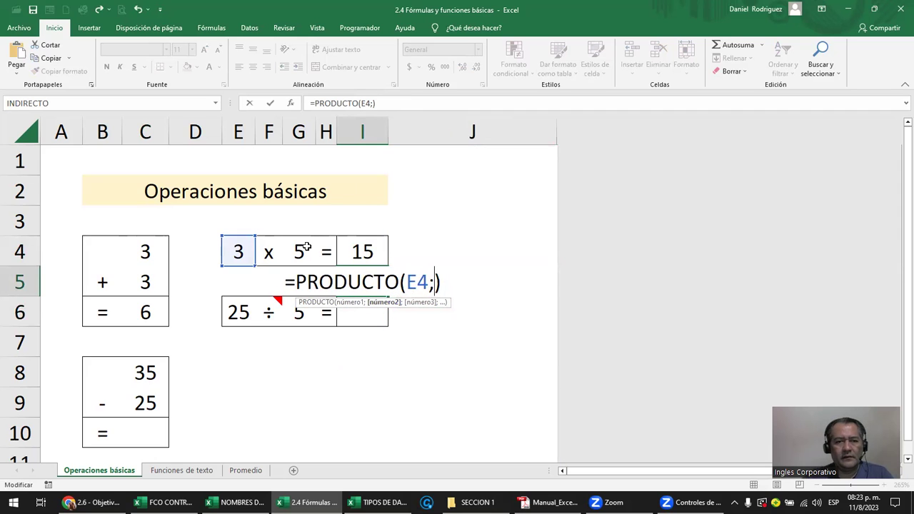
{"action": "left_click", "coordinate": [304, 247]}
{"action": "key", "text": "Return"}
Step: Review the =PRODUCTO(E4;G4) formula's parts in I5, keeping the result 15
{"action": "key", "text": "Up"}
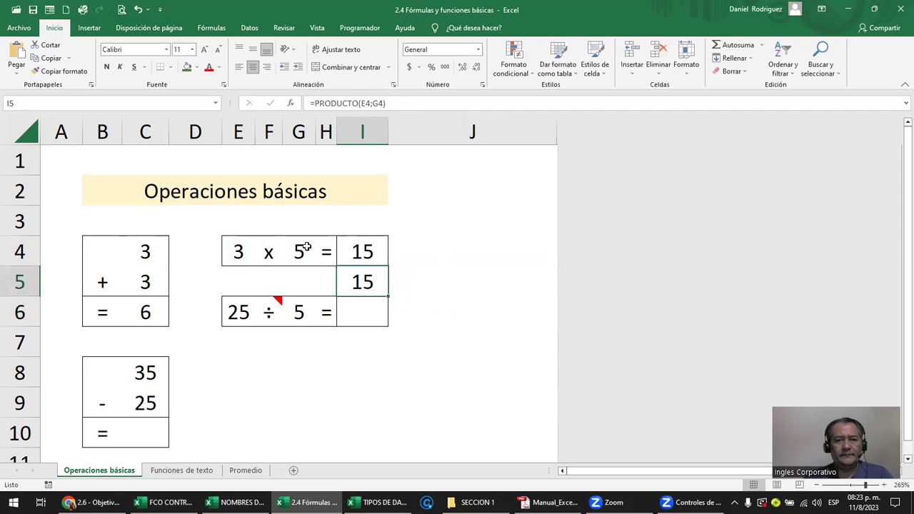
{"action": "key", "text": "F2"}
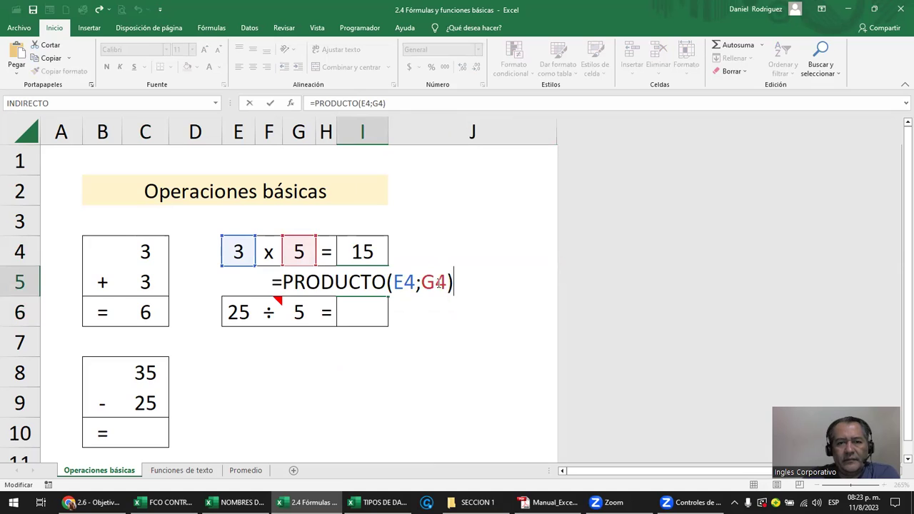
{"action": "left_click", "coordinate": [449, 283]}
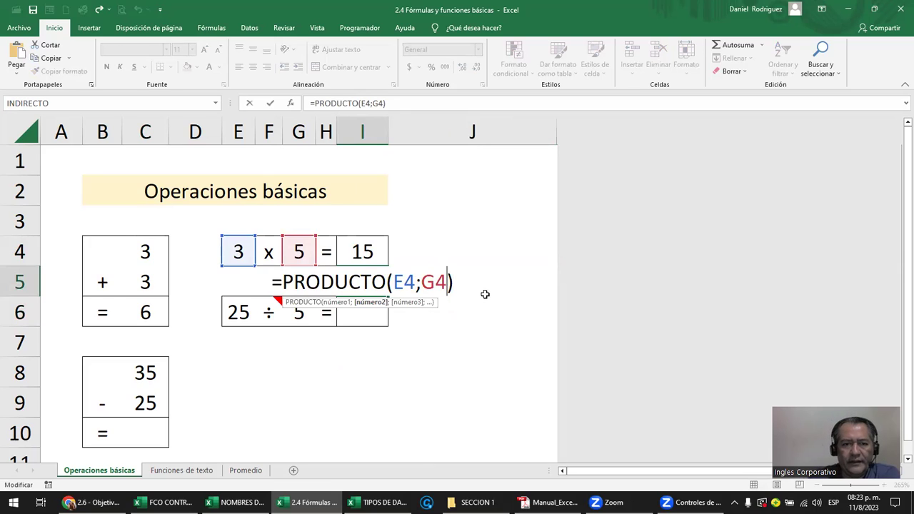
{"action": "double_click", "coordinate": [272, 282]}
{"action": "left_click_drag", "start_coordinate": [284, 282], "coordinate": [450, 280]}
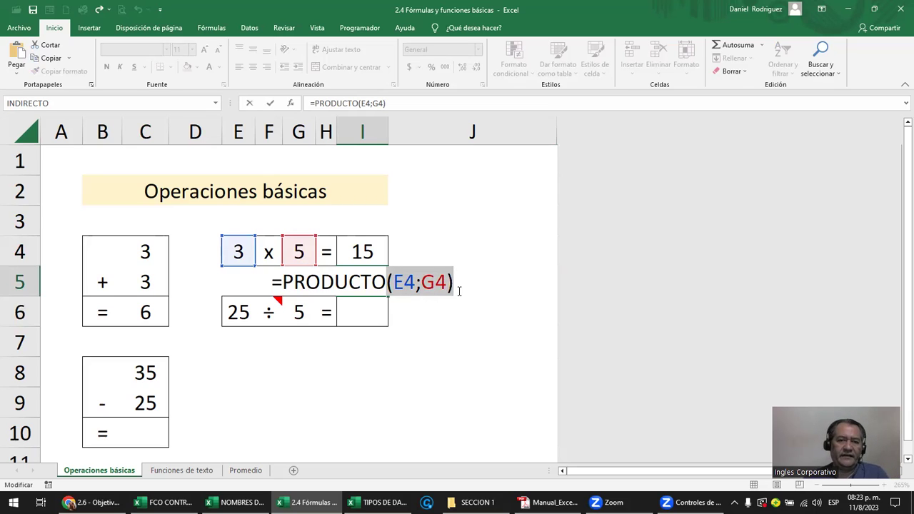
{"action": "key", "text": "Return"}
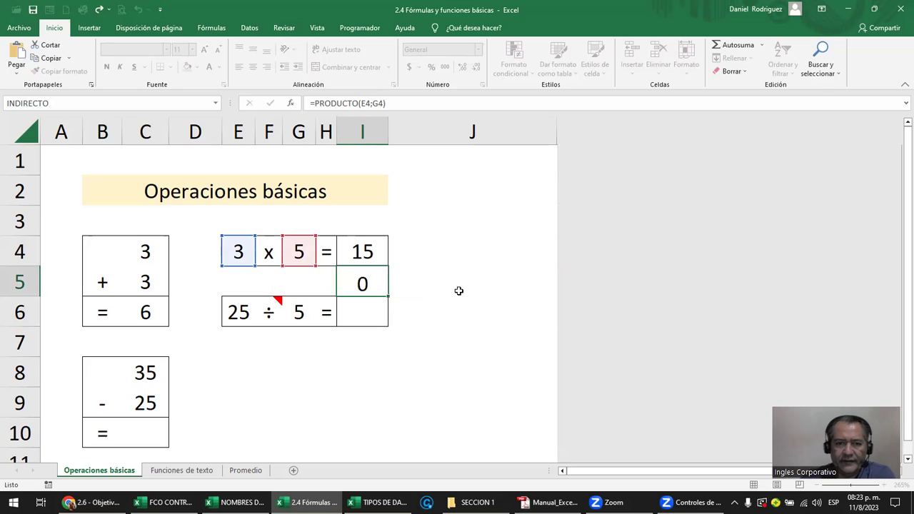
{"action": "left_click", "coordinate": [362, 283]}
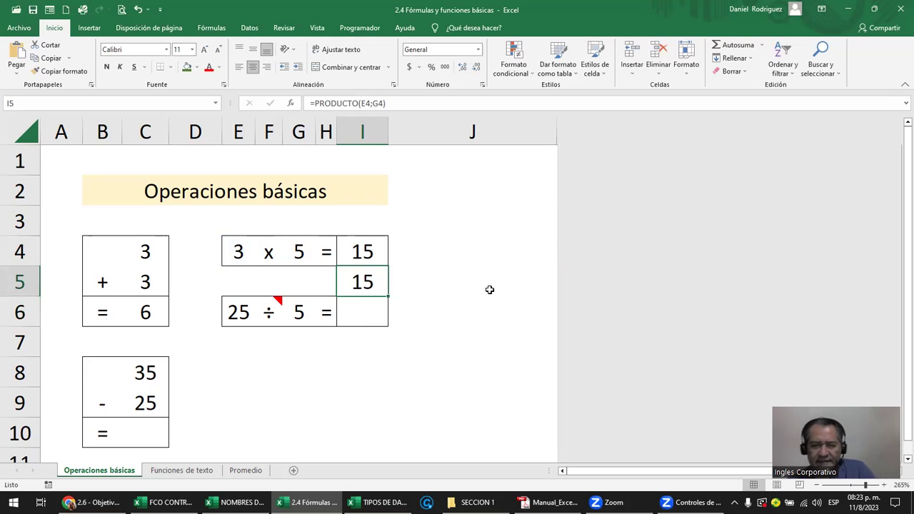
{"action": "key", "text": "F2"}
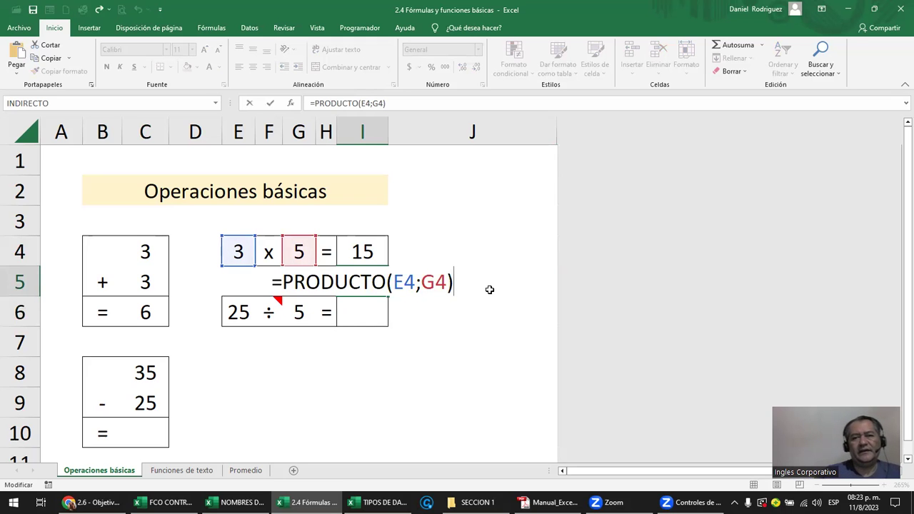
{"action": "key", "text": "ctrl+Return"}
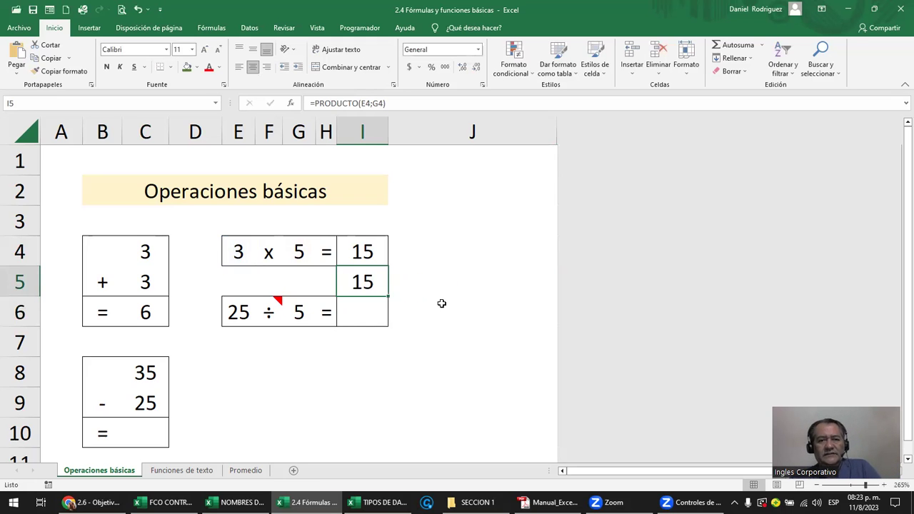
{"action": "left_click", "coordinate": [414, 272]}
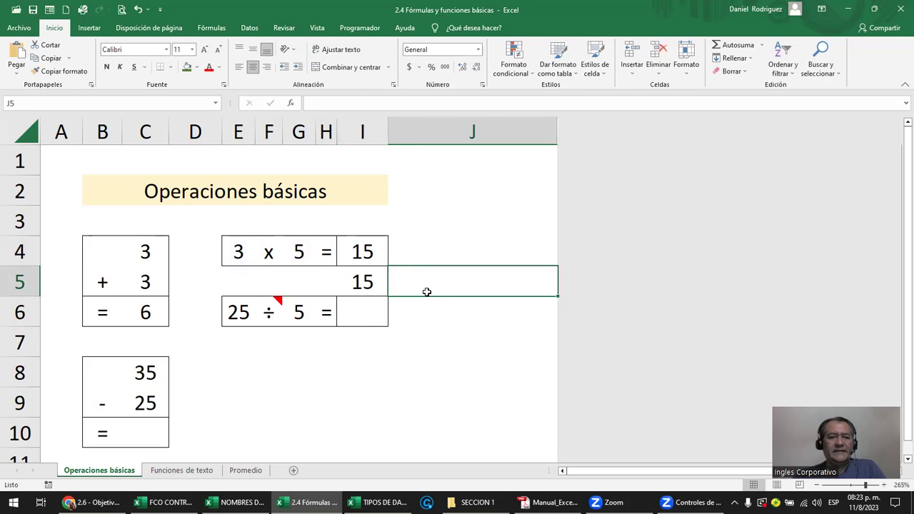
Step: Enter =C8-C9 in C10 so the subtraction 35 − 25 shows 10
{"action": "left_click", "coordinate": [155, 432]}
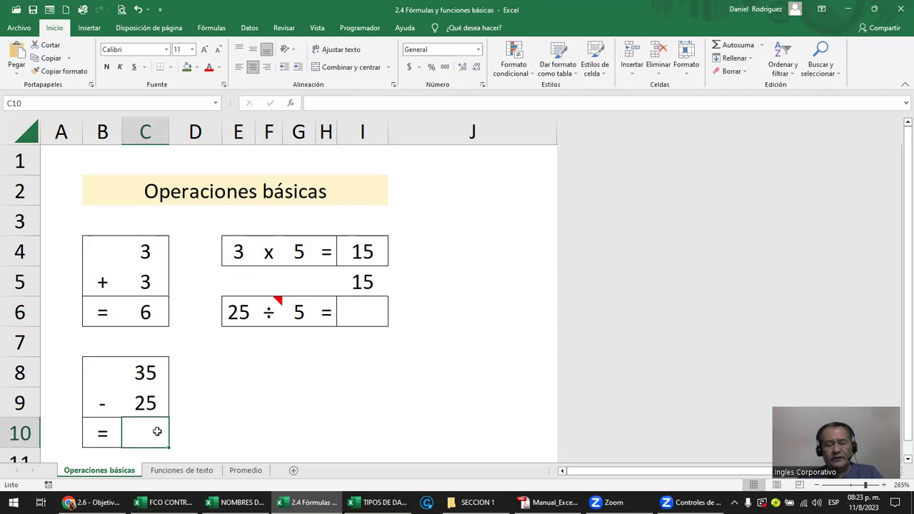
{"action": "type", "text": "=res"}
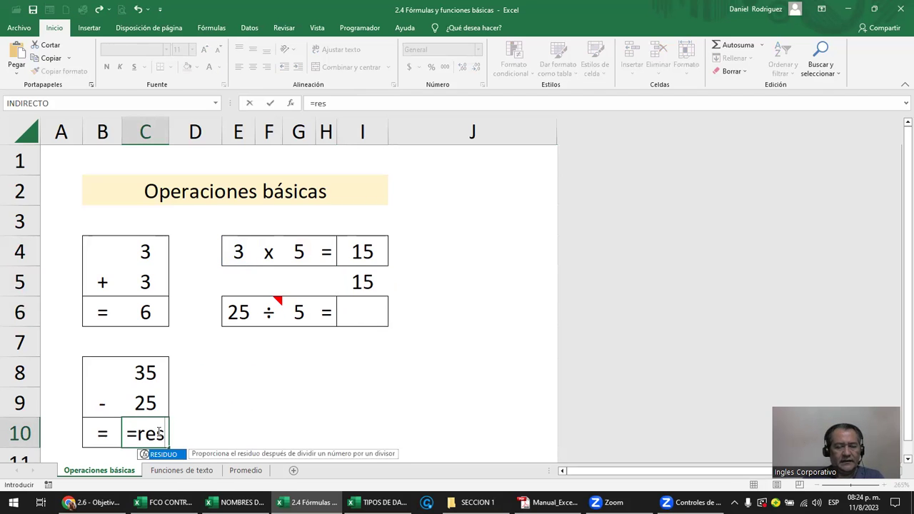
{"action": "key", "text": "BackSpace"}
{"action": "key", "text": "BackSpace"}
{"action": "key", "text": "BackSpace"}
{"action": "key", "text": "Escape"}
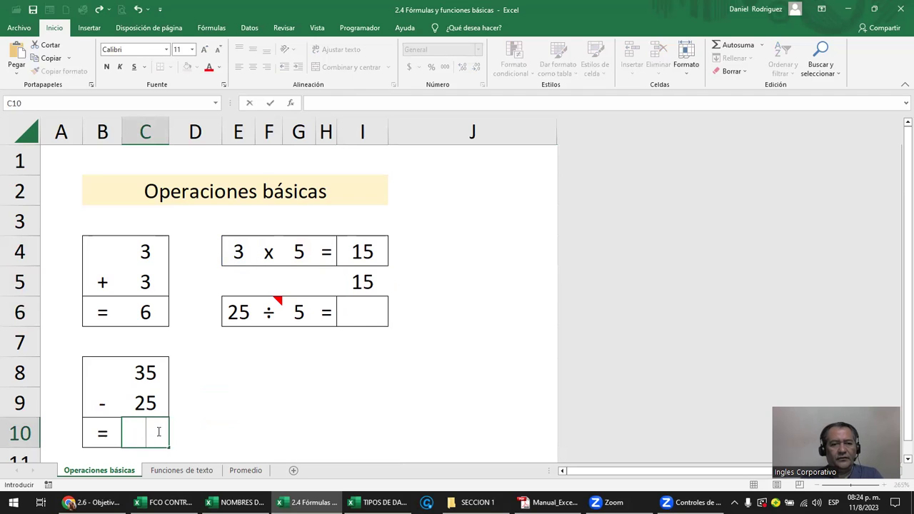
{"action": "scroll", "coordinate": [157, 431], "scroll_direction": "down", "scroll_amount": 1}
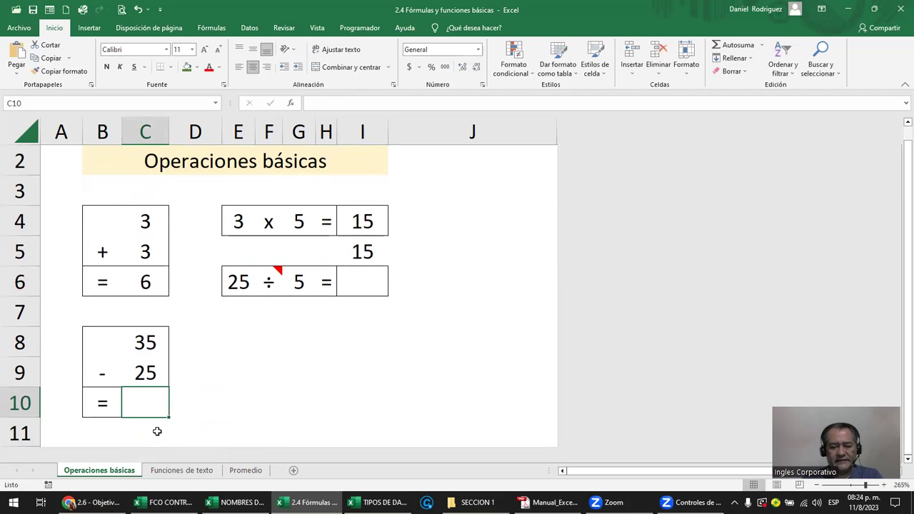
{"action": "type", "text": "="}
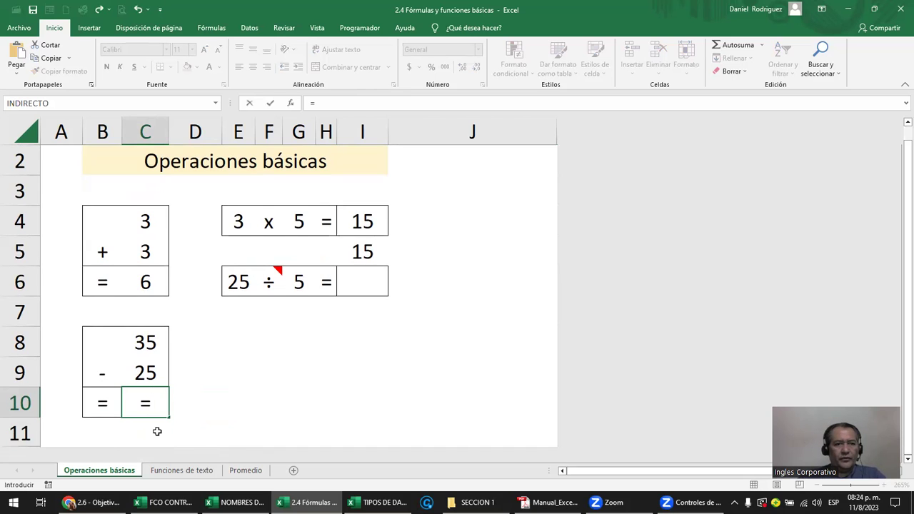
{"action": "left_click", "coordinate": [148, 344]}
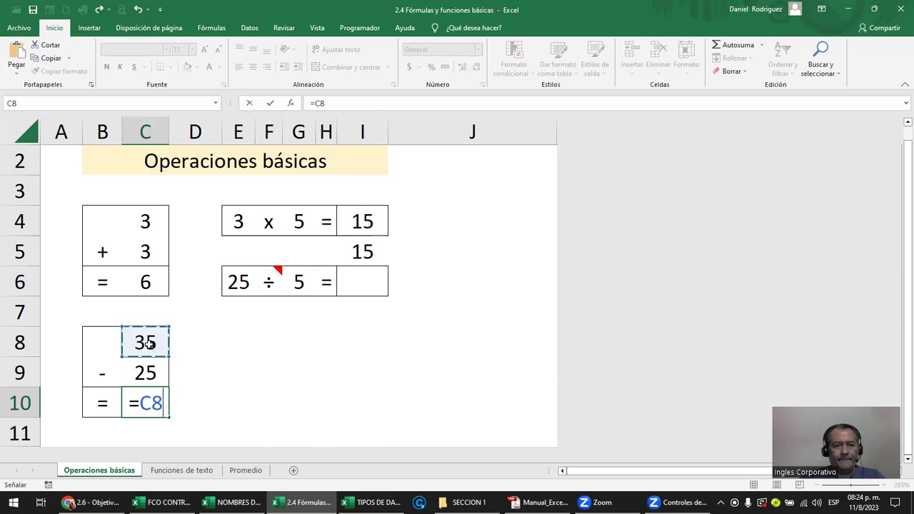
{"action": "type", "text": "-"}
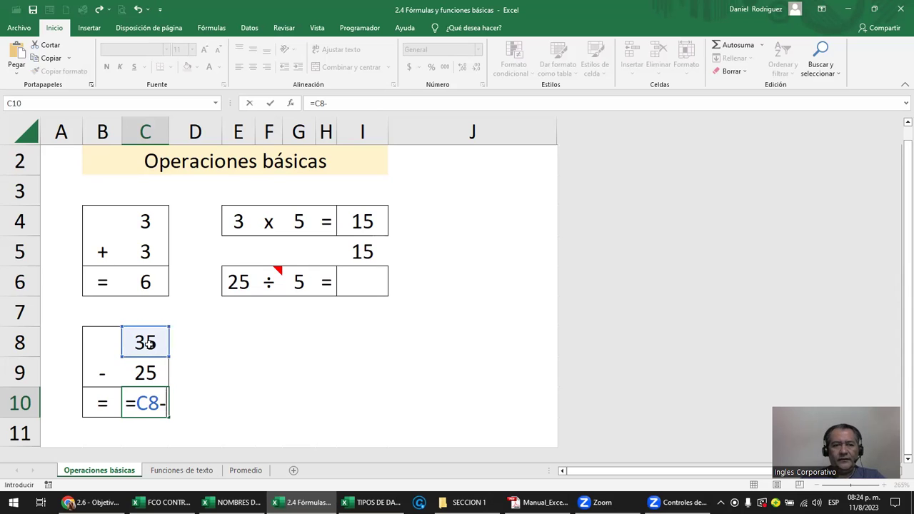
{"action": "left_click", "coordinate": [152, 374]}
{"action": "key", "text": "Return"}
{"action": "key", "text": "Up"}
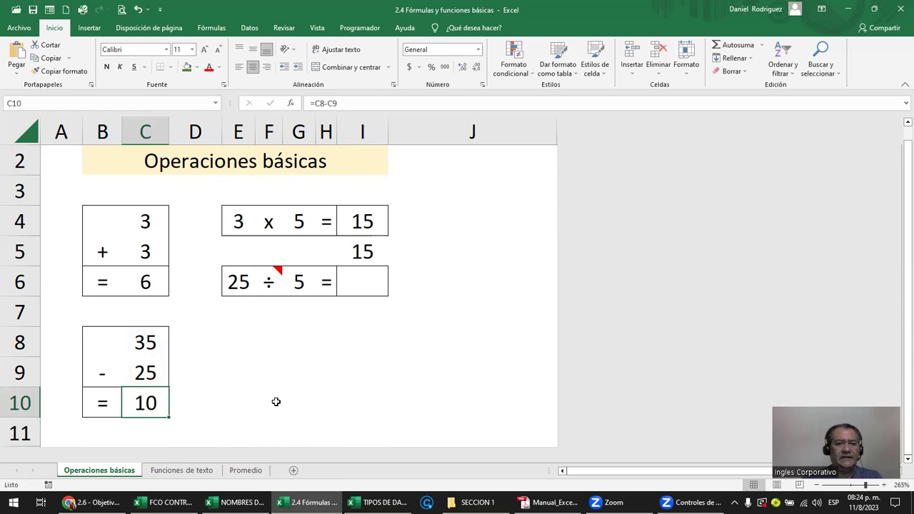
Step: Change C8 to 10 so C10 shows -15
{"action": "key", "text": "Up"}
{"action": "key", "text": "Up"}
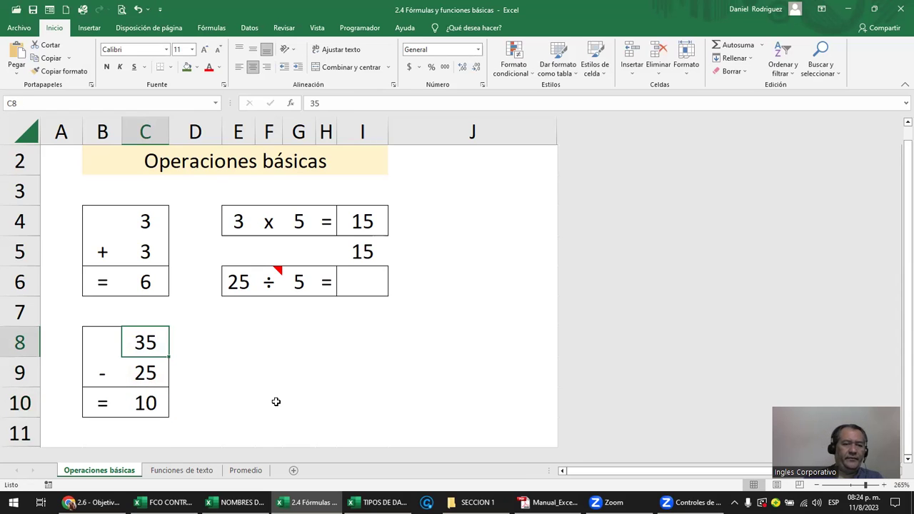
{"action": "type", "text": "10"}
{"action": "key", "text": "Return"}
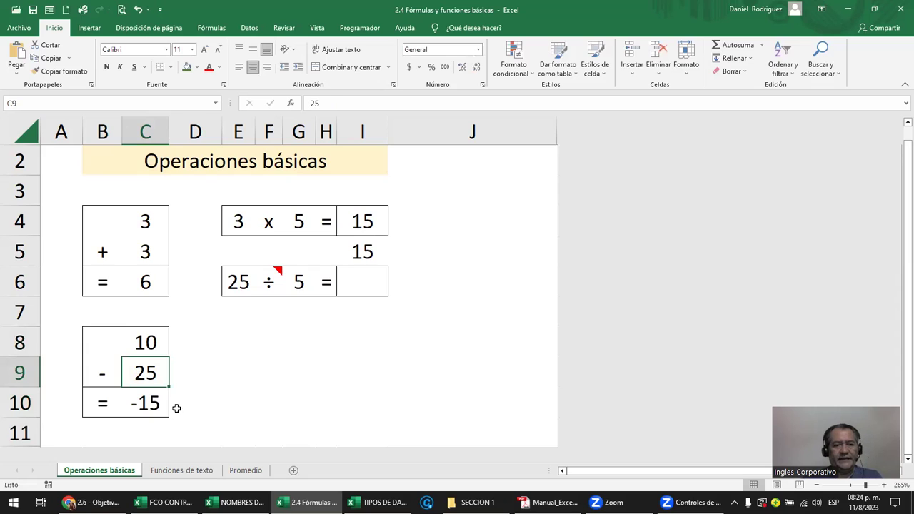
{"action": "left_click", "coordinate": [150, 402]}
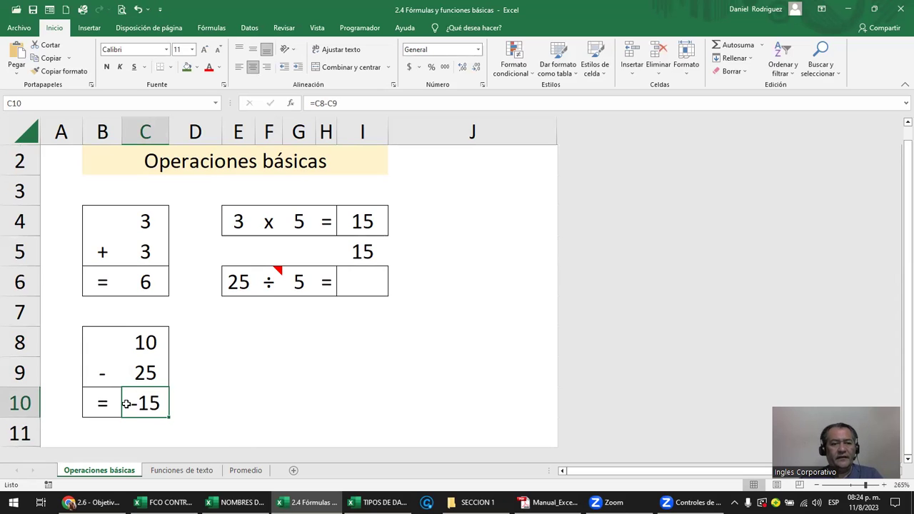
{"action": "left_click", "coordinate": [478, 50]}
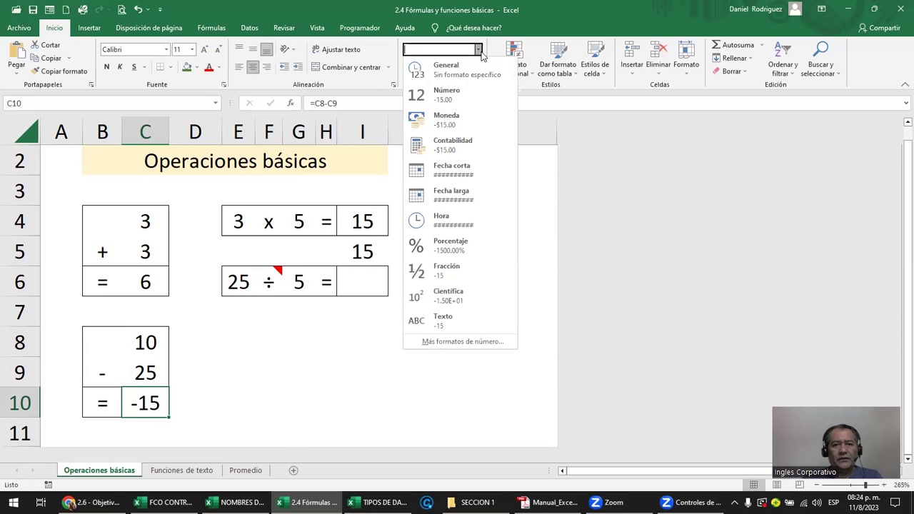
{"action": "left_click", "coordinate": [454, 342]}
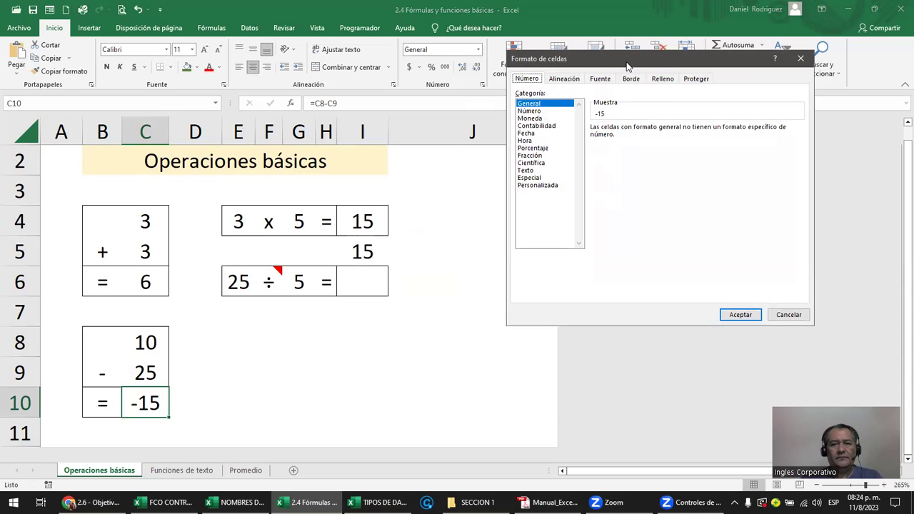
{"action": "left_click_drag", "start_coordinate": [627, 66], "coordinate": [499, 110]}
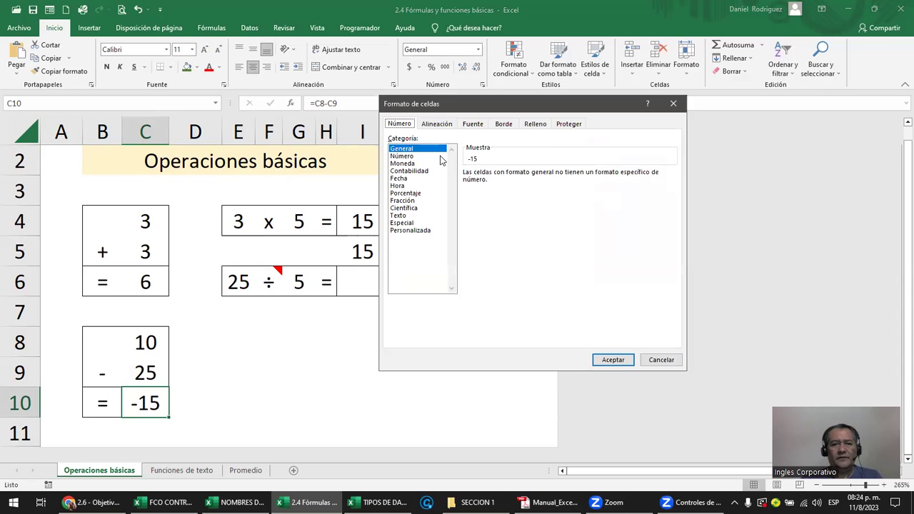
{"action": "left_click", "coordinate": [403, 232]}
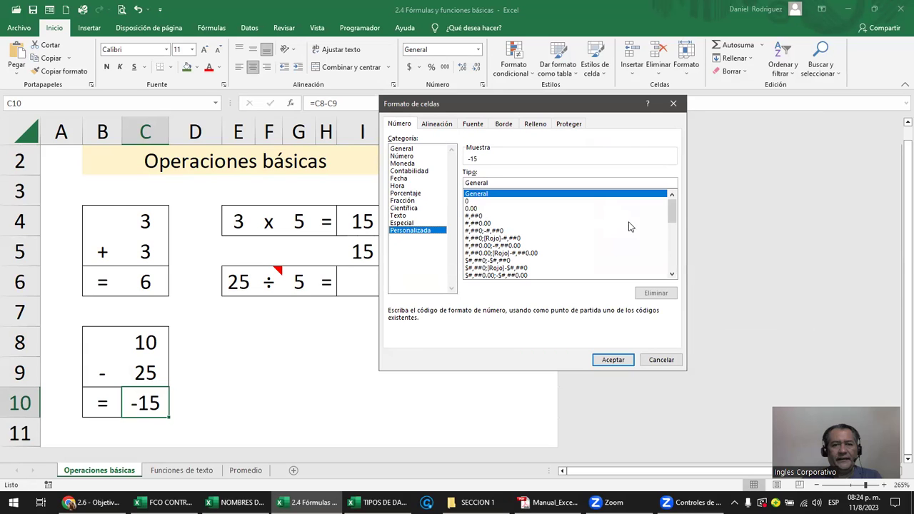
{"action": "mouse_move", "coordinate": [675, 209]}
{"action": "left_mouse_down"}
{"action": "mouse_move", "coordinate": [661, 261]}
{"action": "mouse_move", "coordinate": [666, 201]}
{"action": "left_mouse_up"}
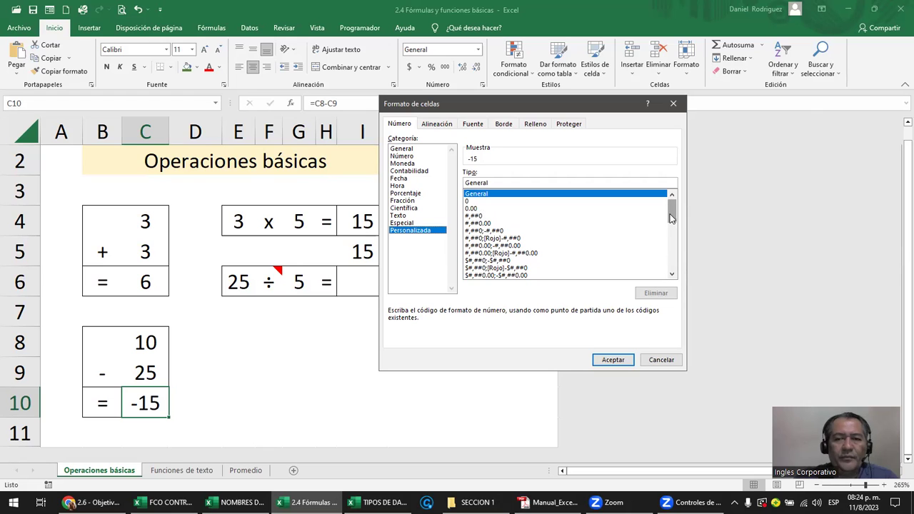
{"action": "scroll", "coordinate": [671, 219], "scroll_direction": "down", "scroll_amount": 4}
{"action": "scroll", "coordinate": [671, 216], "scroll_direction": "up", "scroll_amount": 4}
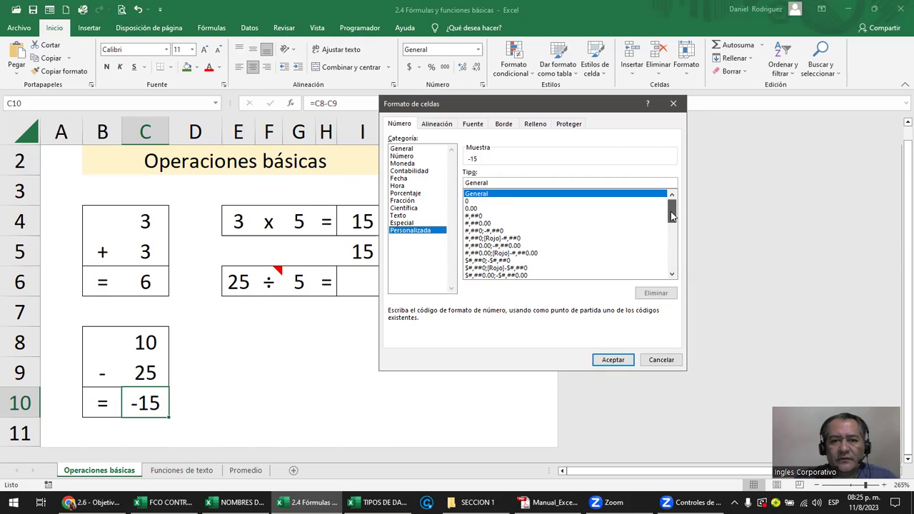
{"action": "left_click", "coordinate": [493, 253]}
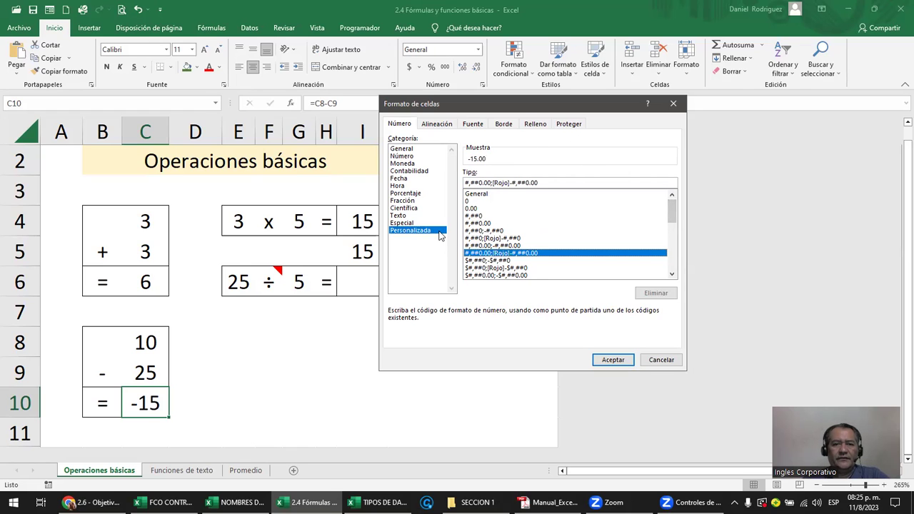
{"action": "left_click", "coordinate": [673, 103]}
{"action": "left_click", "coordinate": [482, 84]}
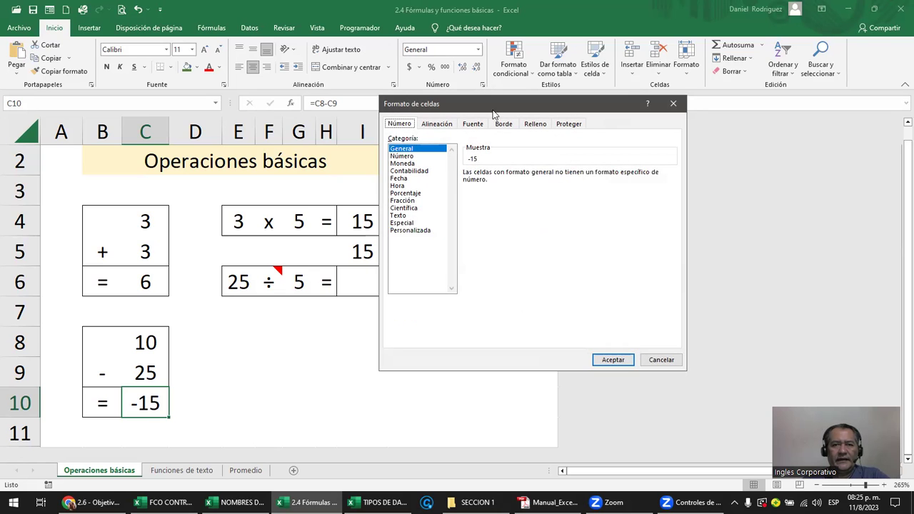
{"action": "left_click_drag", "start_coordinate": [489, 113], "coordinate": [422, 157]}
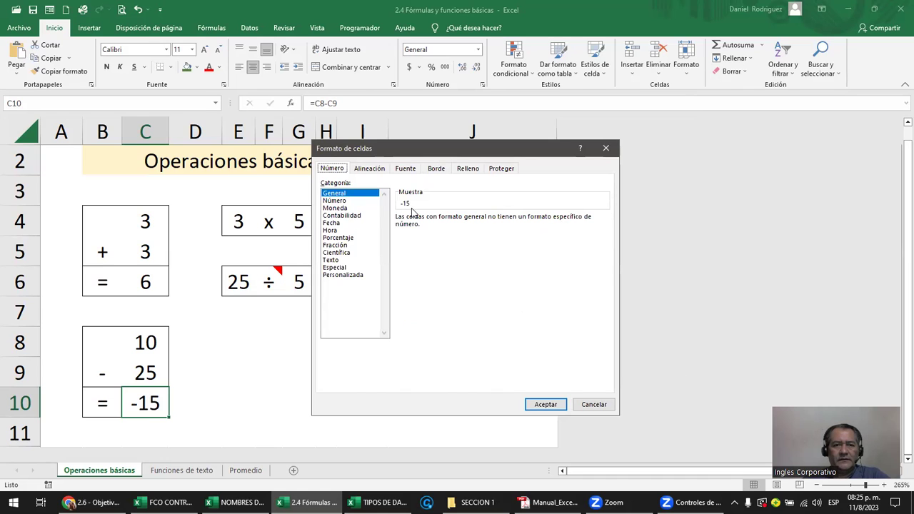
{"action": "left_click", "coordinate": [344, 202]}
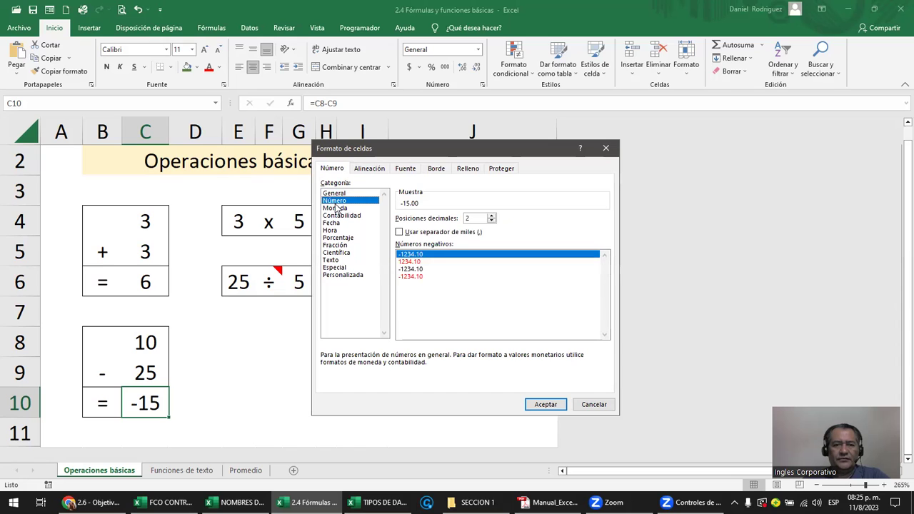
{"action": "left_click", "coordinate": [350, 277]}
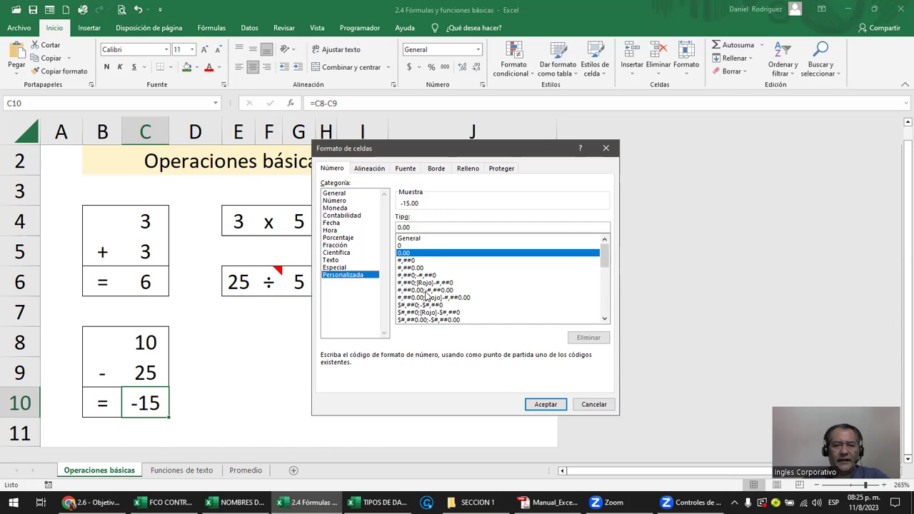
{"action": "left_click", "coordinate": [419, 283]}
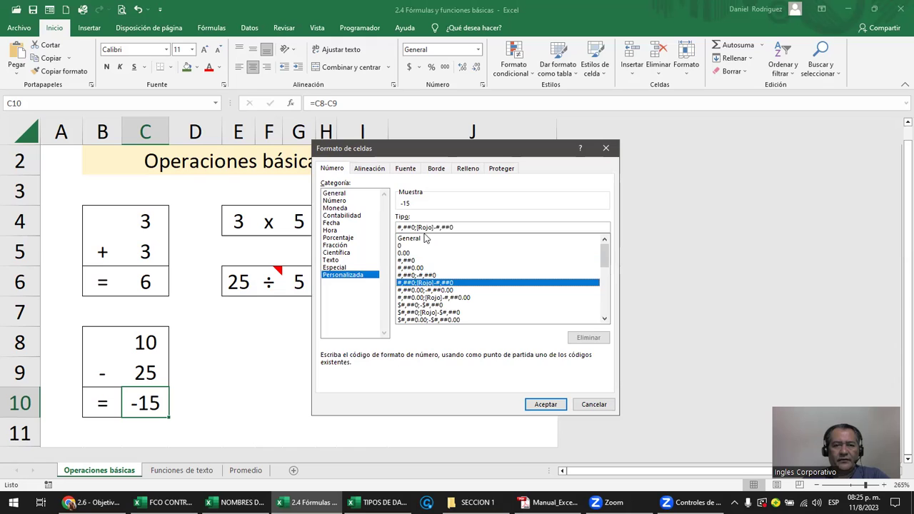
{"action": "left_click", "coordinate": [550, 405]}
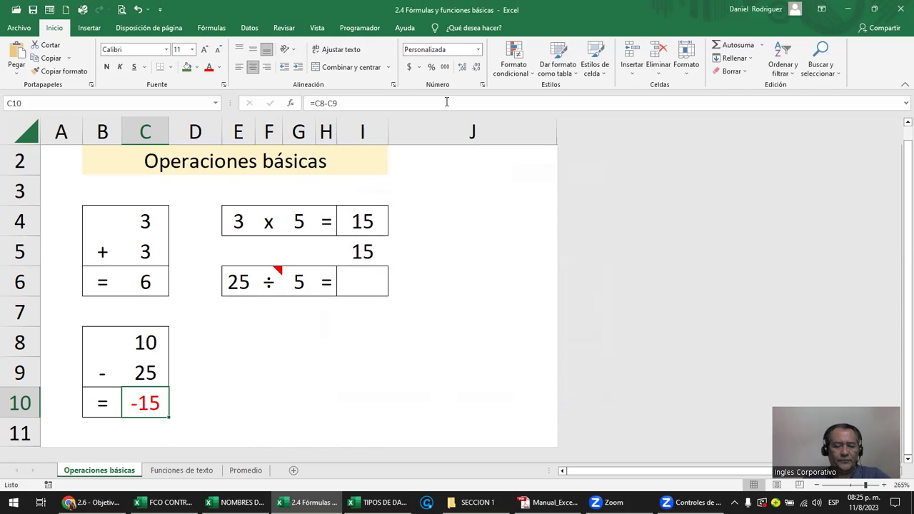
{"action": "key", "text": "ctrl+z"}
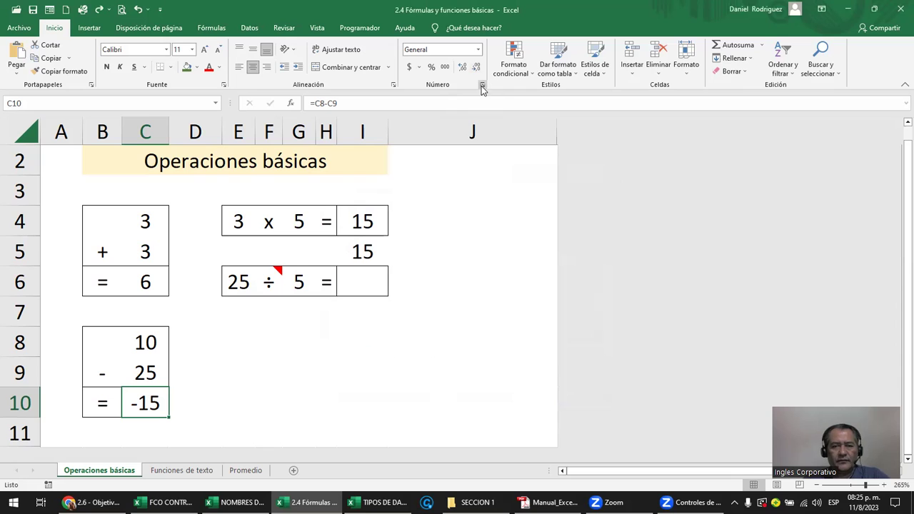
{"action": "left_click", "coordinate": [482, 85]}
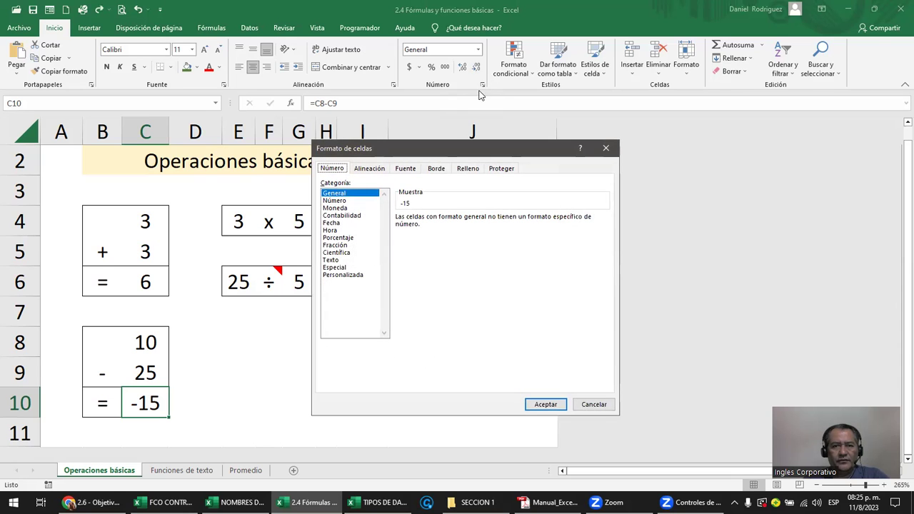
{"action": "left_click", "coordinate": [341, 205]}
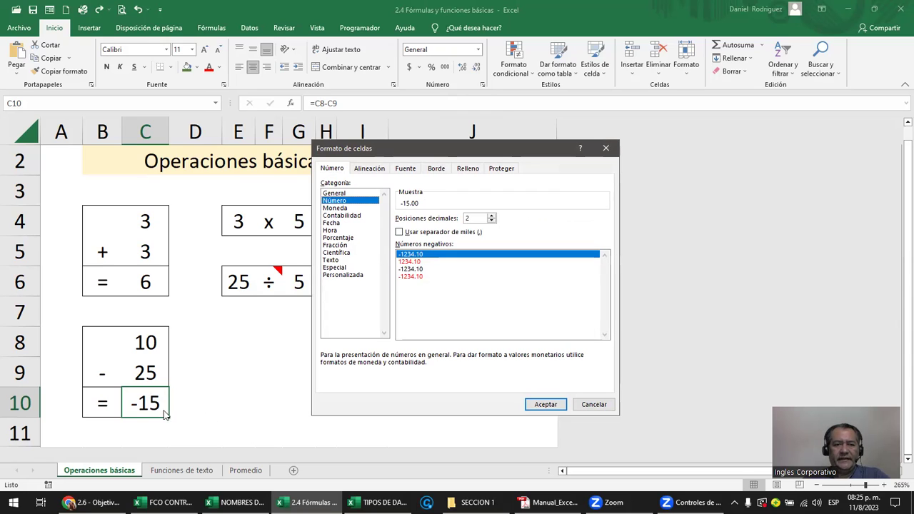
{"action": "left_click", "coordinate": [405, 261]}
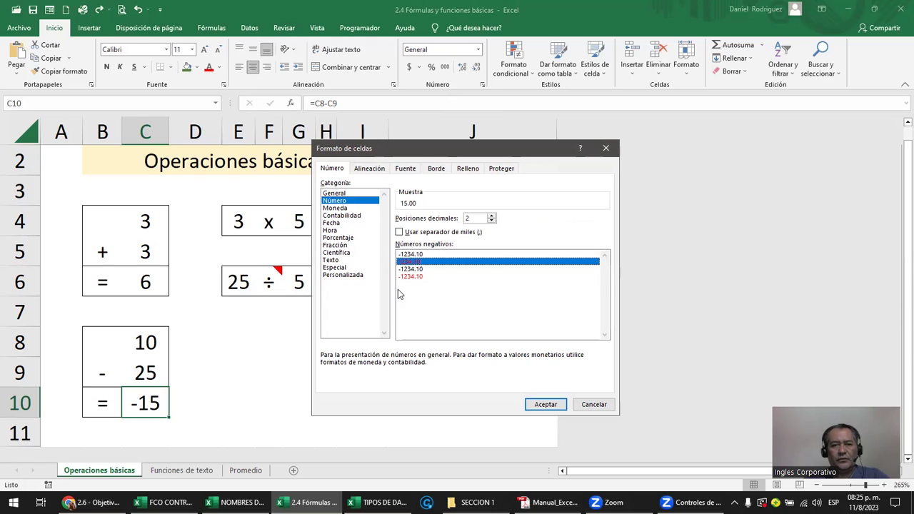
{"action": "left_click", "coordinate": [411, 276]}
{"action": "left_click", "coordinate": [544, 403]}
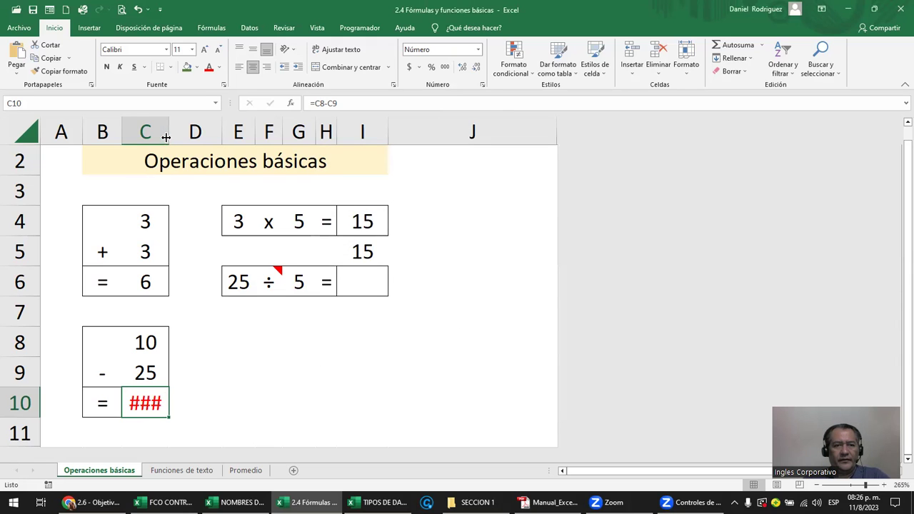
{"action": "left_click_drag", "start_coordinate": [169, 132], "coordinate": [206, 132]}
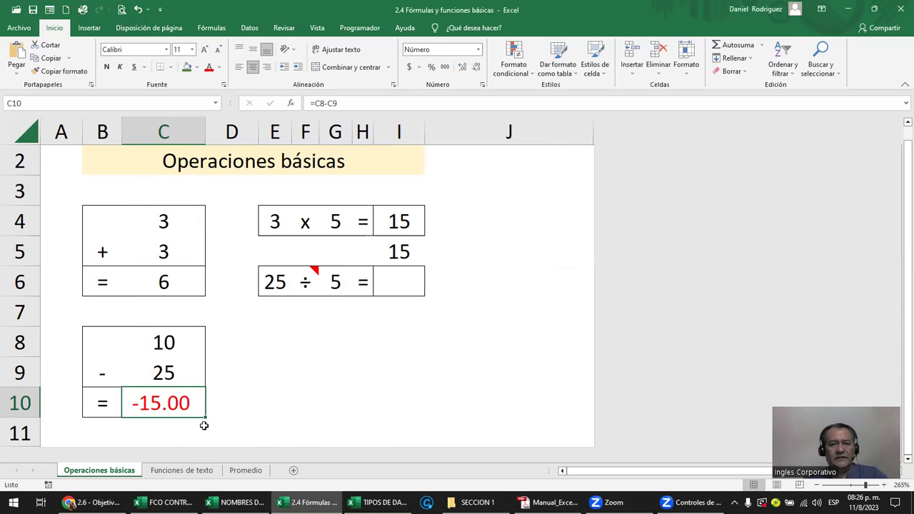
{"action": "key", "text": "ctrl+z"}
{"action": "key", "text": "ctrl+z"}
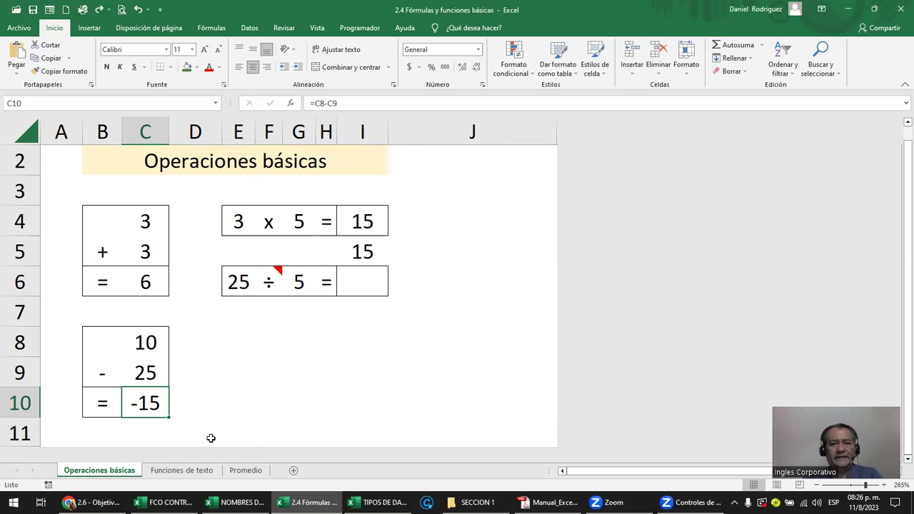
{"action": "mouse_move", "coordinate": [271, 284]}
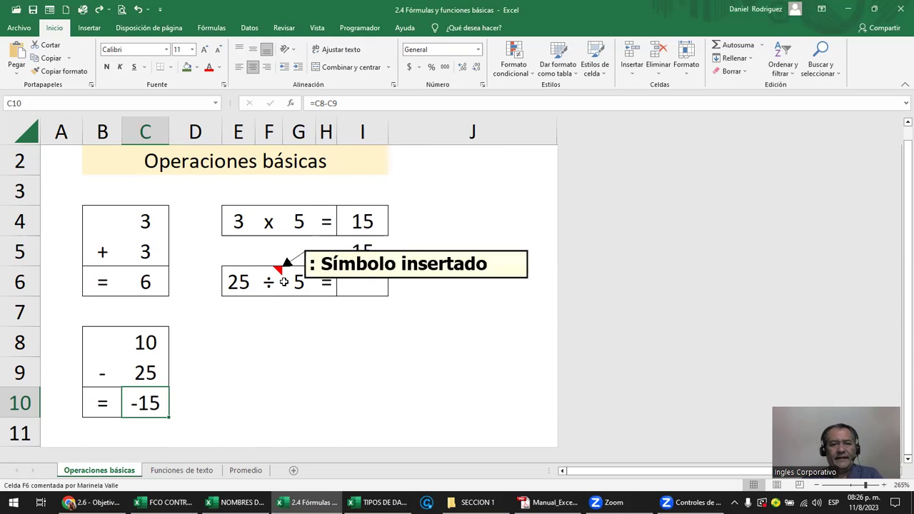
Step: Enter =E6/G6 in I6 so the division 25 ÷ 5 returns 5
{"action": "left_click", "coordinate": [358, 286]}
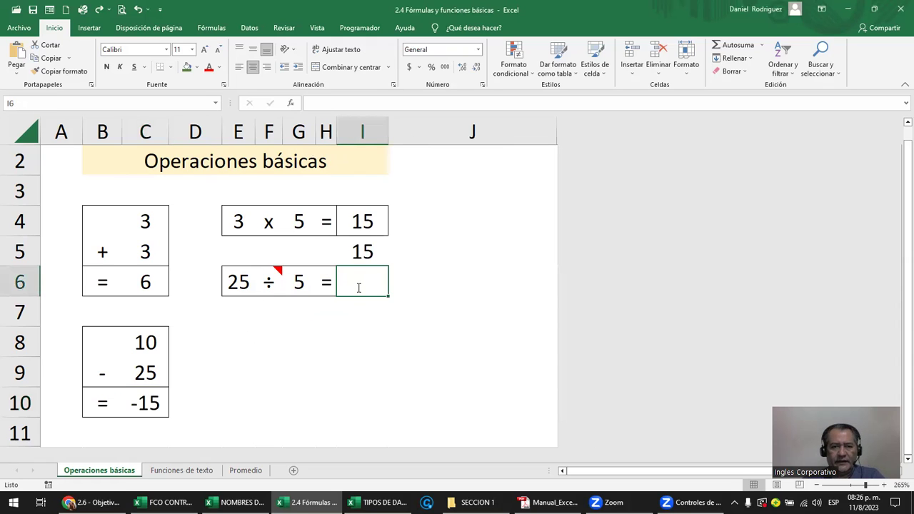
{"action": "type", "text": "="}
{"action": "left_click", "coordinate": [240, 284]}
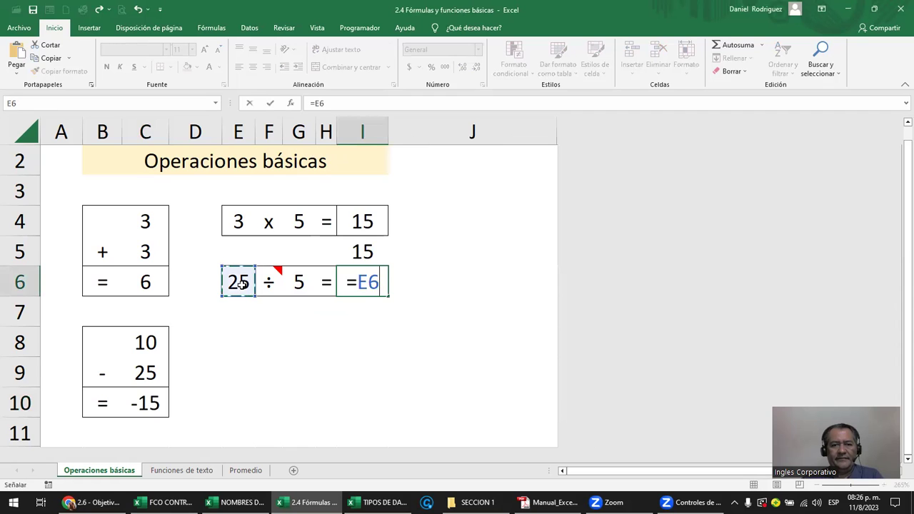
{"action": "type", "text": "/"}
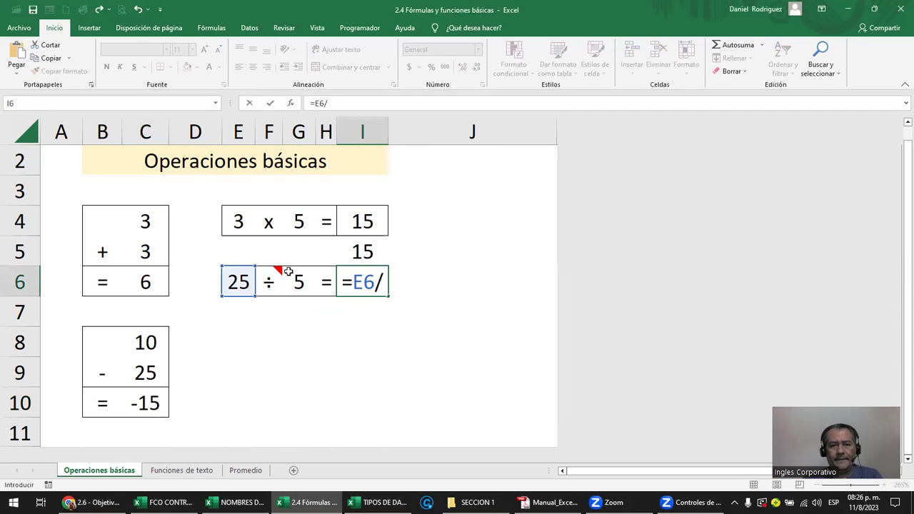
{"action": "left_click", "coordinate": [298, 280]}
{"action": "key", "text": "Return"}
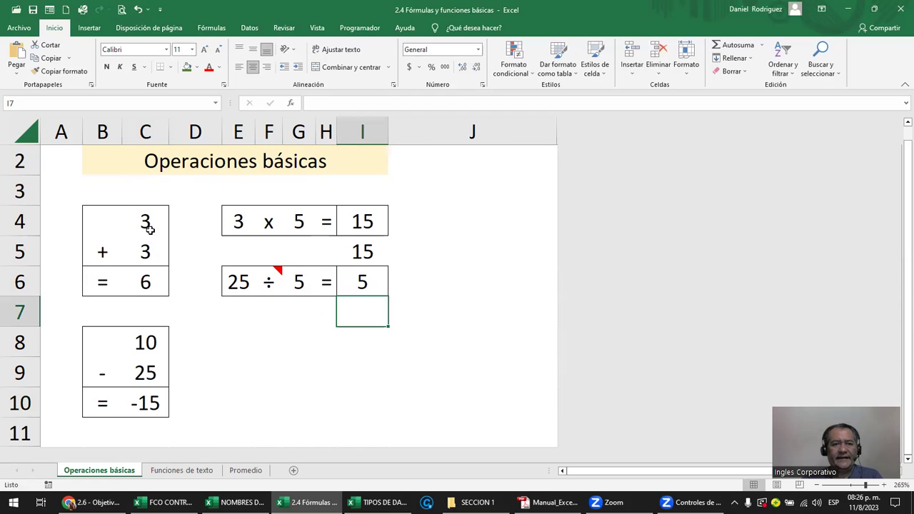
Step: Reset C8 to 35, and enter 0 in C9 and in the second addend C5
{"action": "left_click", "coordinate": [131, 344]}
{"action": "type", "text": "35"}
{"action": "key", "text": "Return"}
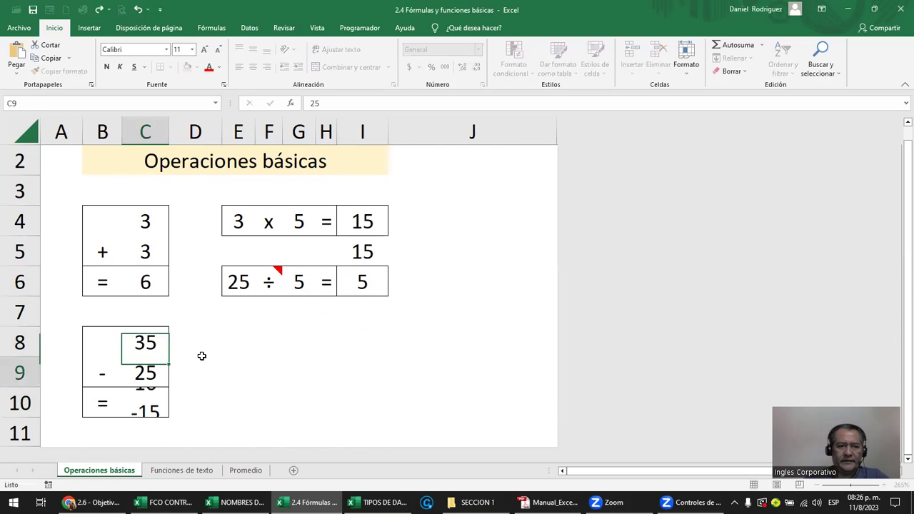
{"action": "type", "text": "0"}
{"action": "key", "text": "Return"}
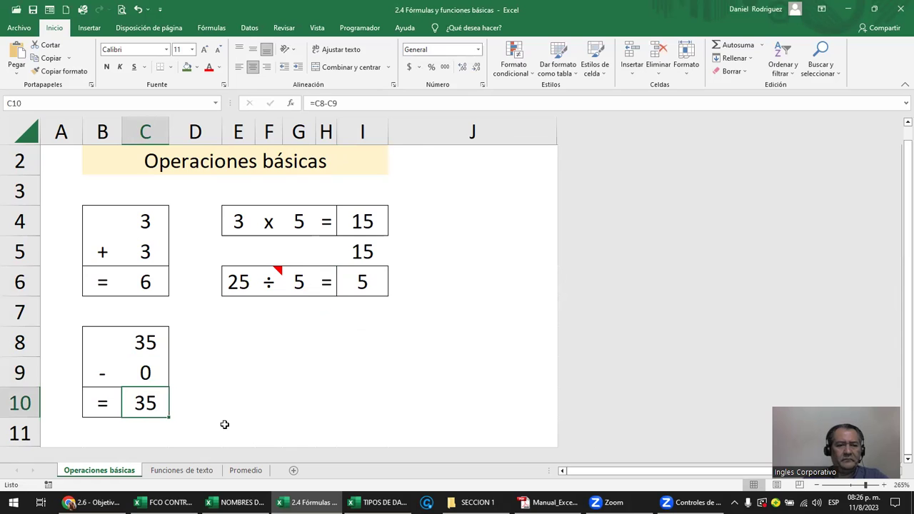
{"action": "left_click", "coordinate": [147, 226]}
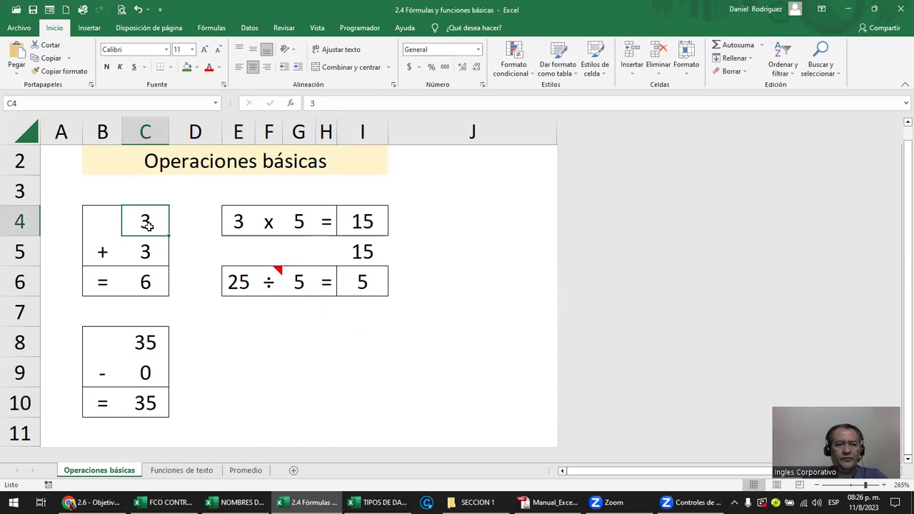
{"action": "left_click", "coordinate": [150, 251]}
{"action": "type", "text": "0"}
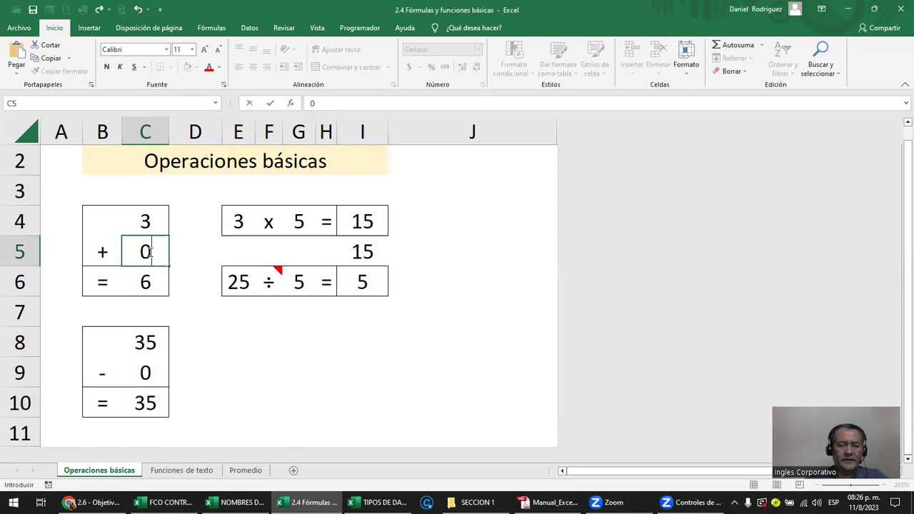
{"action": "key", "text": "Return"}
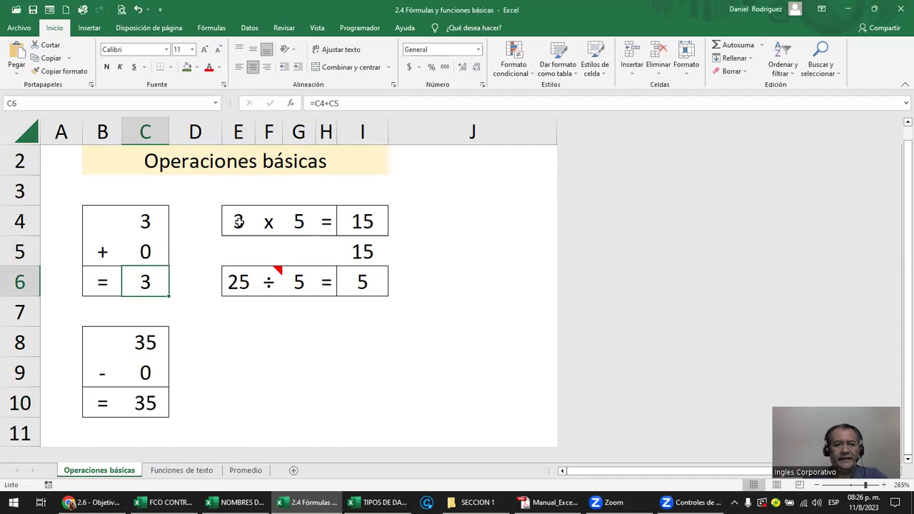
Step: Set the first factor E4 to 0 and check that =PRODUCTO(E4;G4) in I5 shows 0
{"action": "left_click", "coordinate": [241, 222]}
{"action": "left_click", "coordinate": [295, 222]}
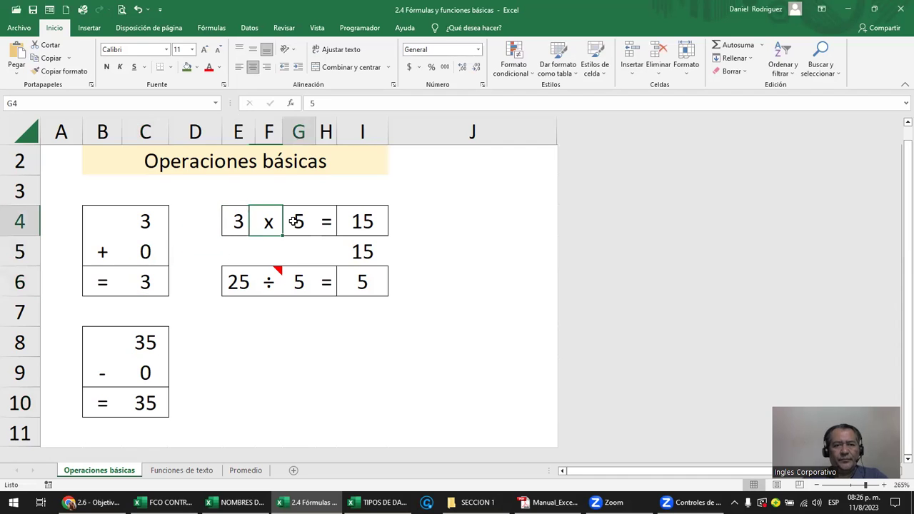
{"action": "type", "text": "0"}
{"action": "key", "text": "Return"}
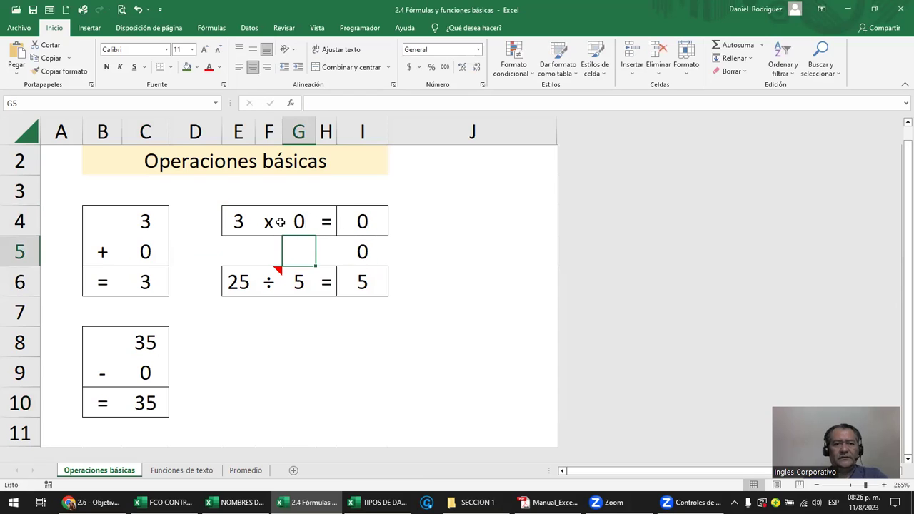
{"action": "key", "text": "ctrl+z"}
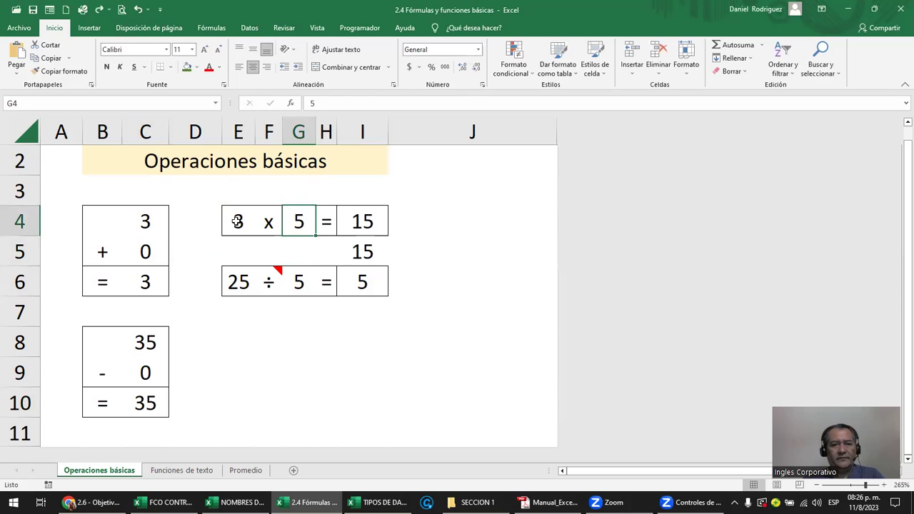
{"action": "left_click", "coordinate": [235, 222]}
{"action": "type", "text": "0"}
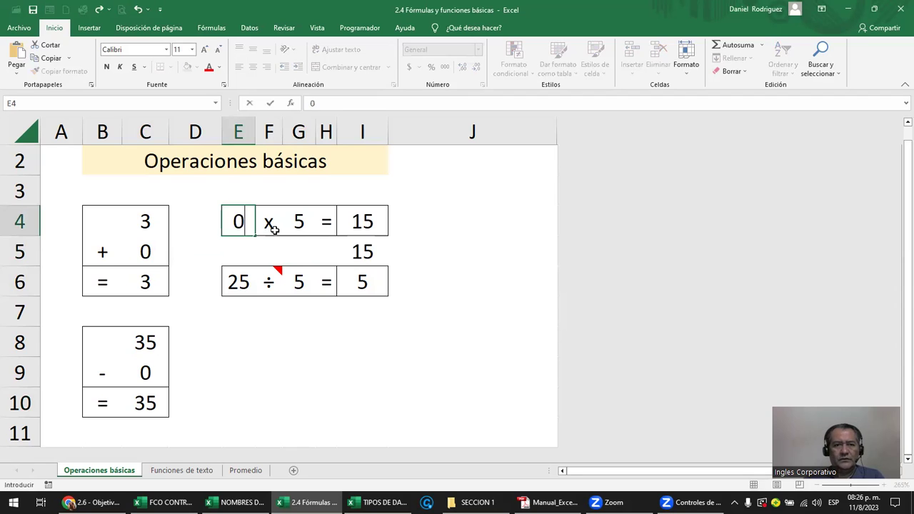
{"action": "key", "text": "Return"}
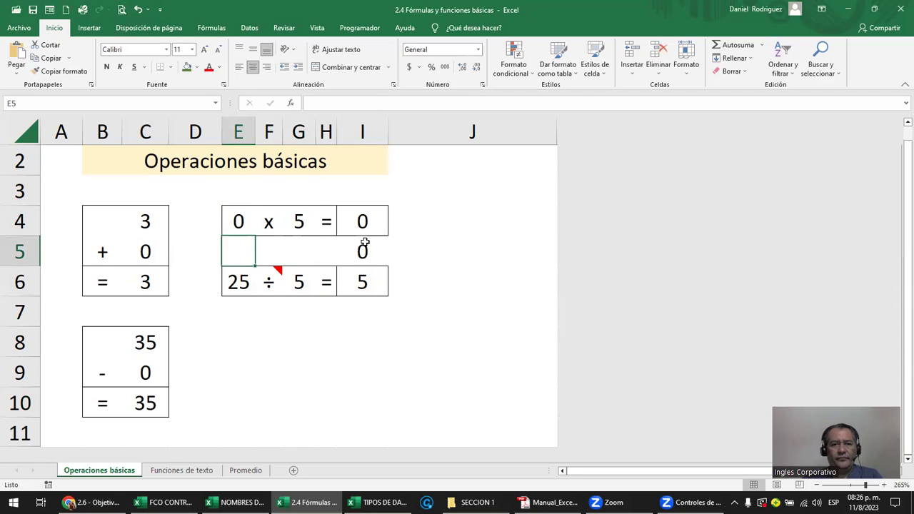
{"action": "left_click", "coordinate": [361, 246]}
{"action": "double_click", "coordinate": [365, 253]}
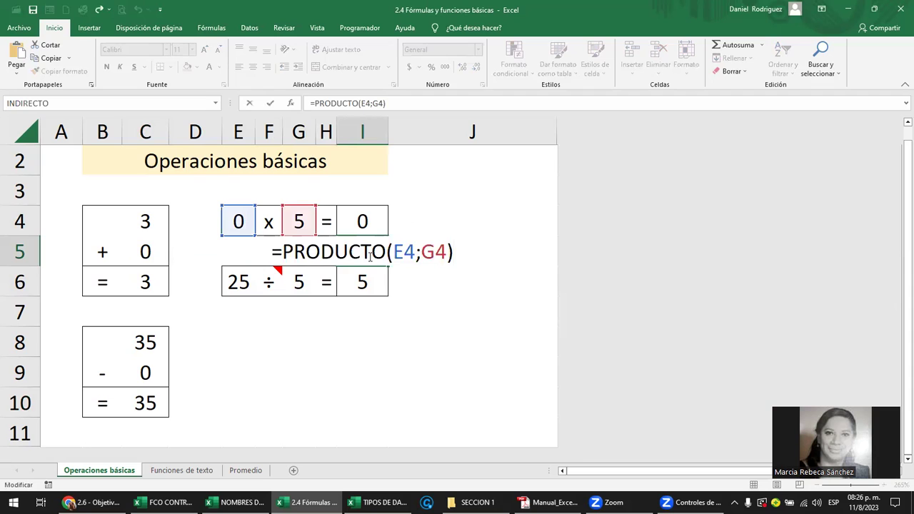
{"action": "key", "text": "Escape"}
Step: Set divisor G6 to 0 and widen column I to fit #¡DIV/0!
{"action": "left_click", "coordinate": [241, 280]}
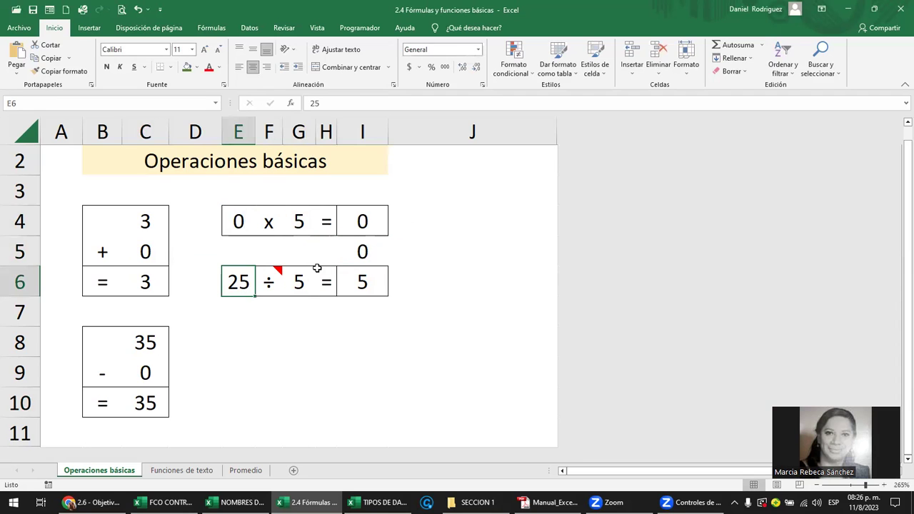
{"action": "left_click", "coordinate": [300, 286]}
{"action": "type", "text": "0"}
{"action": "key", "text": "Return"}
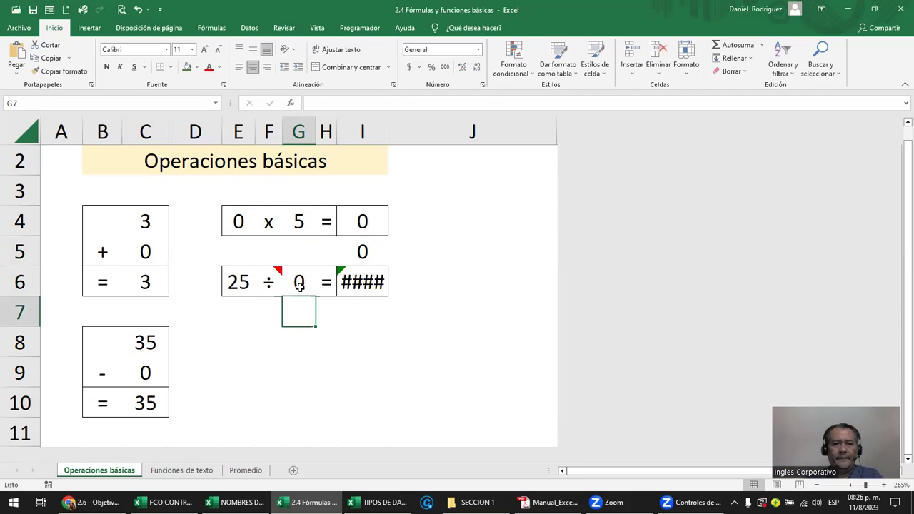
{"action": "left_click", "coordinate": [369, 283]}
{"action": "left_click_drag", "start_coordinate": [388, 132], "coordinate": [421, 132]}
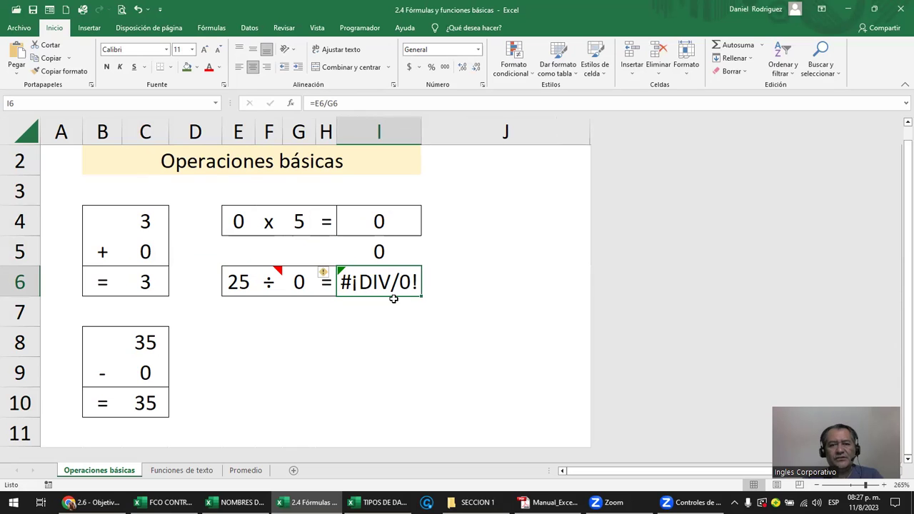
Step: Restore G6 to 5, test dividend E6 with 0 and 1, then undo back to 25
{"action": "left_click", "coordinate": [301, 288]}
{"action": "type", "text": "5"}
{"action": "key", "text": "Return"}
{"action": "left_click", "coordinate": [305, 287]}
{"action": "key", "text": "Left"}
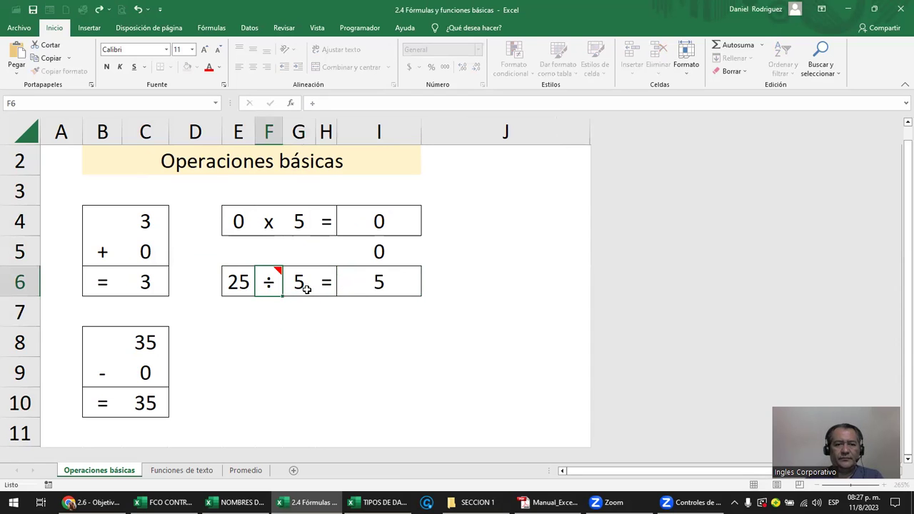
{"action": "key", "text": "Left"}
{"action": "type", "text": "0"}
{"action": "key", "text": "Right"}
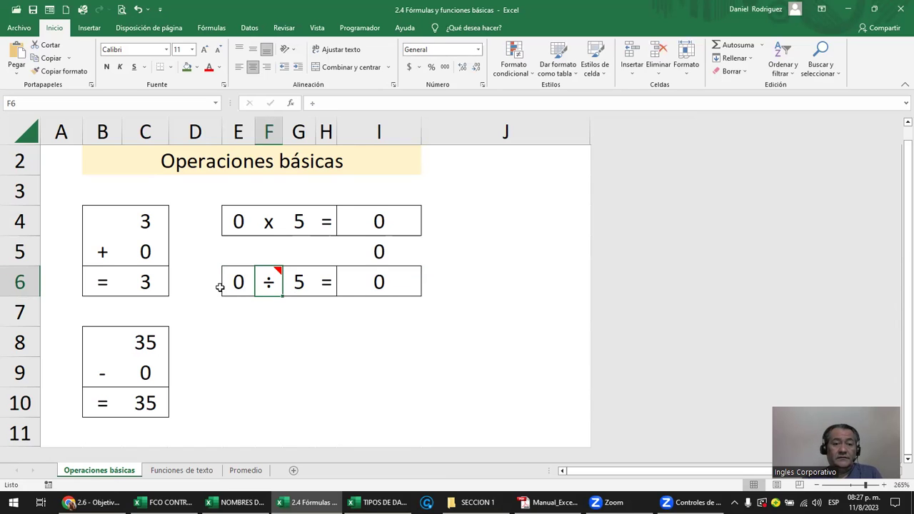
{"action": "left_click", "coordinate": [241, 284]}
{"action": "type", "text": "1"}
{"action": "key", "text": "Return"}
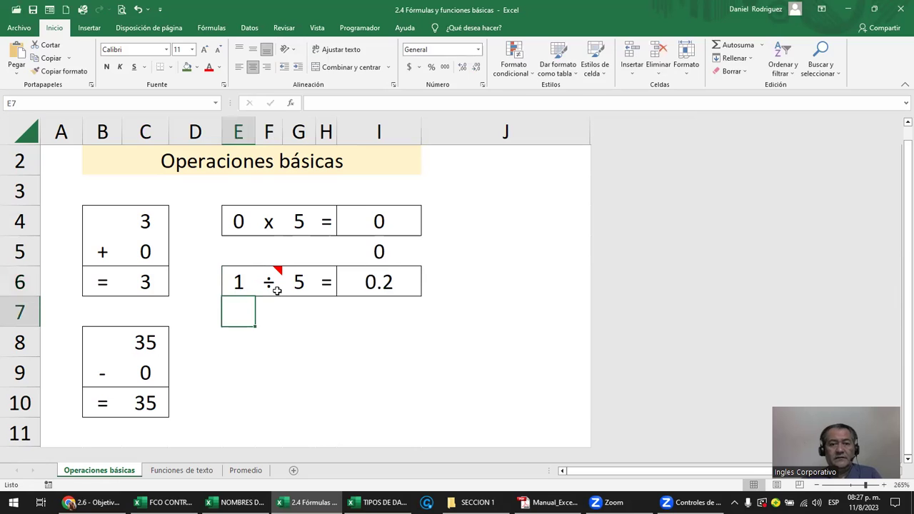
{"action": "left_click", "coordinate": [239, 285]}
{"action": "key", "text": "ctrl+z"}
{"action": "key", "text": "ctrl+z"}
Step: Set G6 to 0 again to show #¡DIV/0!, then return to the data-errors lesson in Chrome
{"action": "left_click", "coordinate": [299, 291]}
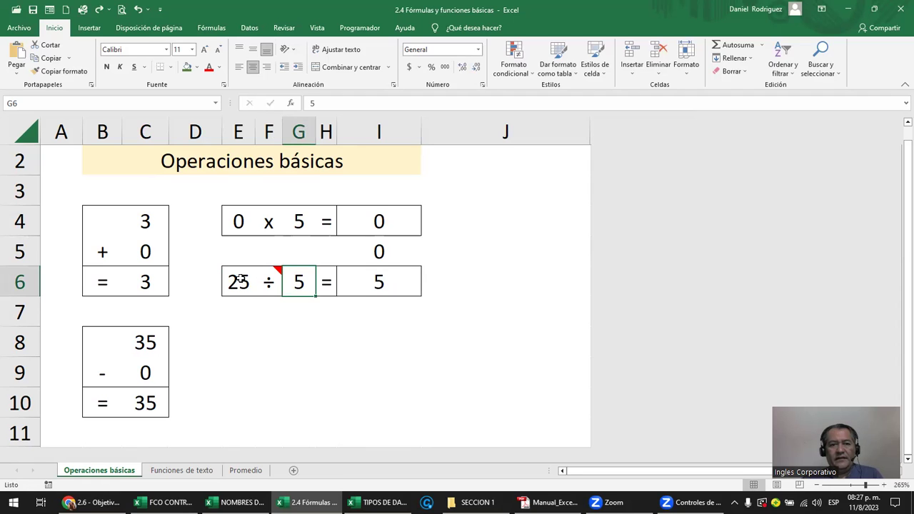
{"action": "type", "text": "0"}
{"action": "key", "text": "Return"}
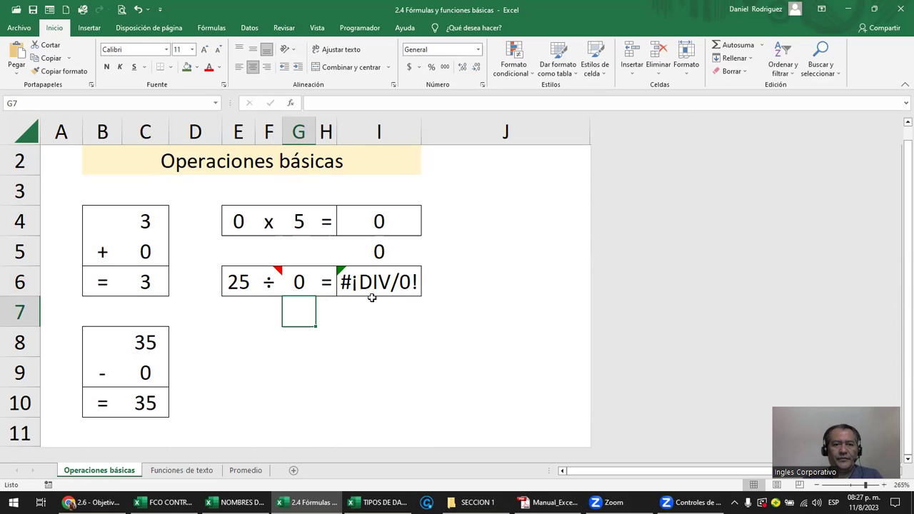
{"action": "left_click", "coordinate": [310, 289]}
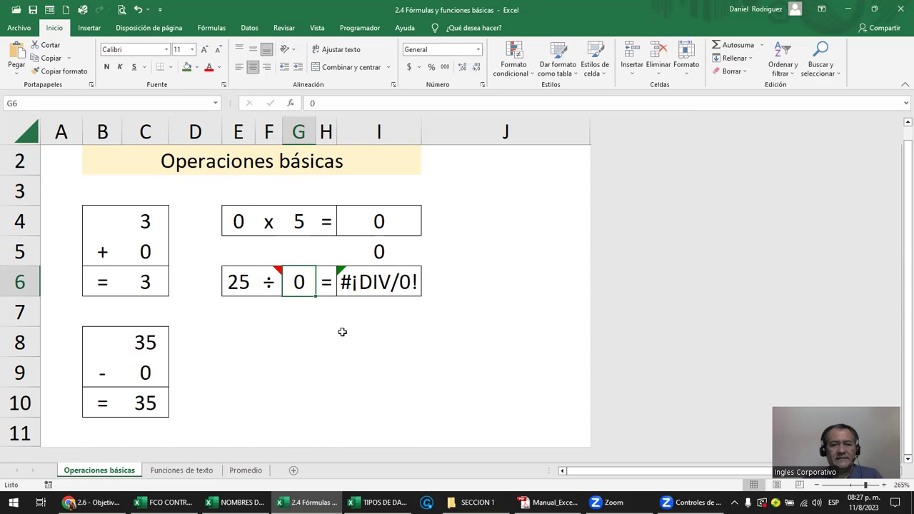
{"action": "left_click", "coordinate": [395, 284]}
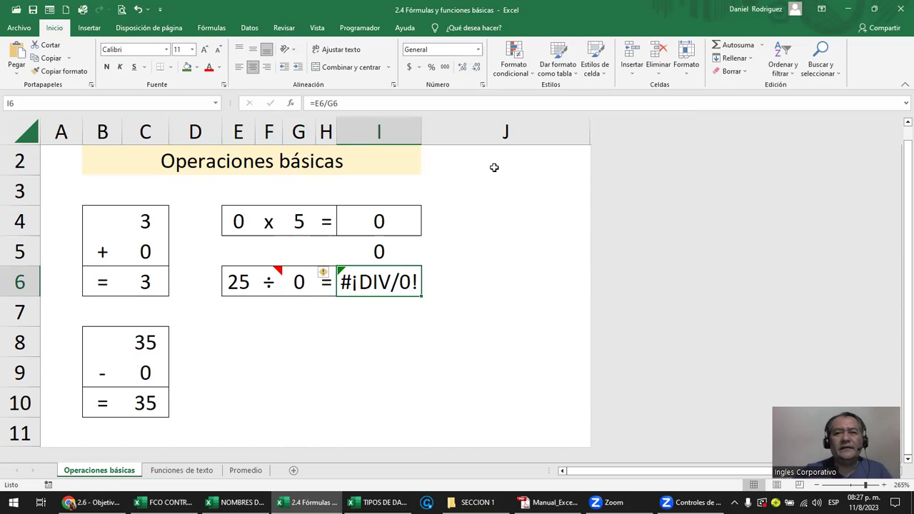
{"action": "left_click", "coordinate": [296, 322]}
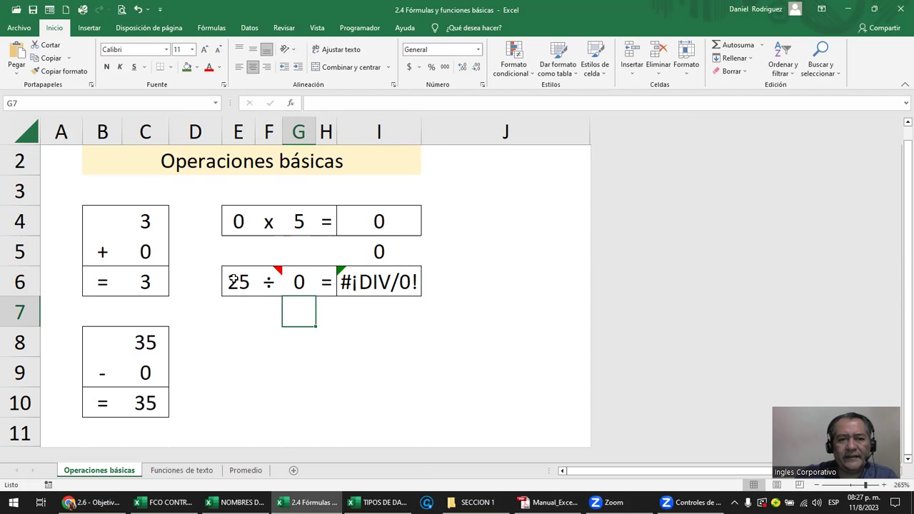
{"action": "left_click", "coordinate": [288, 279]}
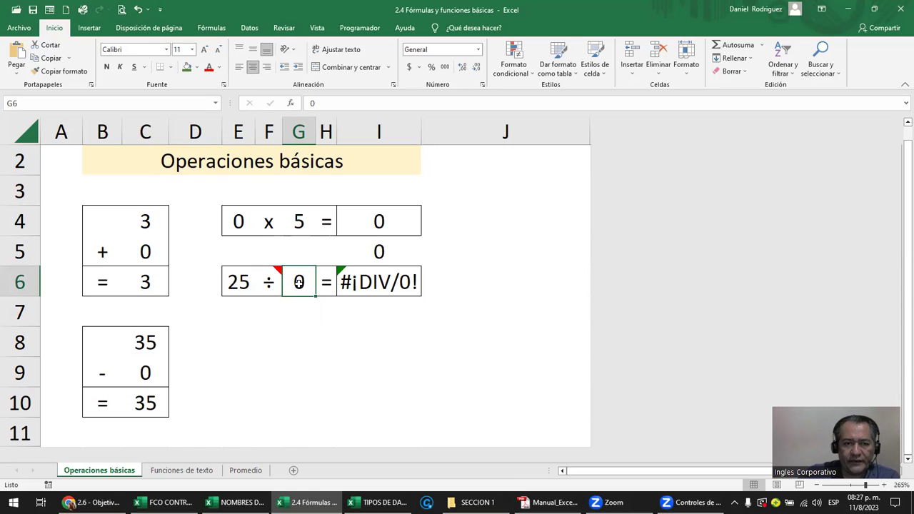
{"action": "left_click", "coordinate": [329, 340]}
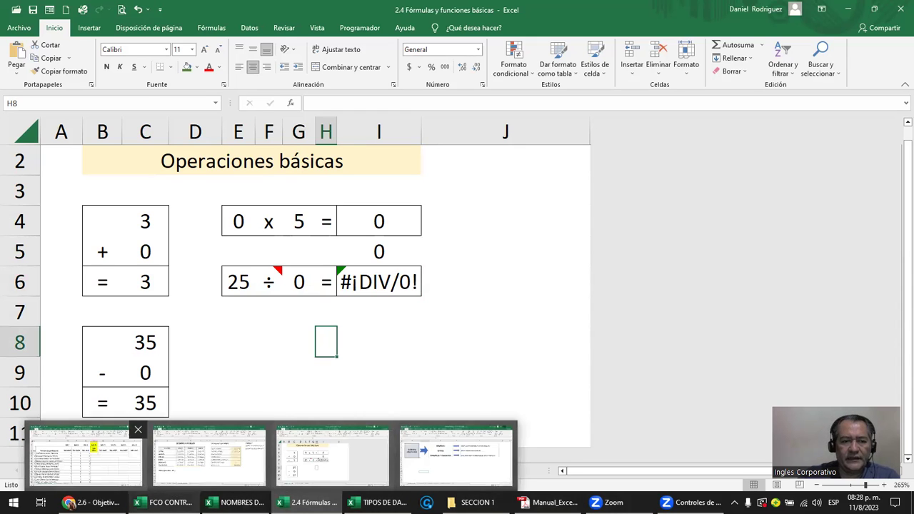
{"action": "left_click", "coordinate": [93, 502]}
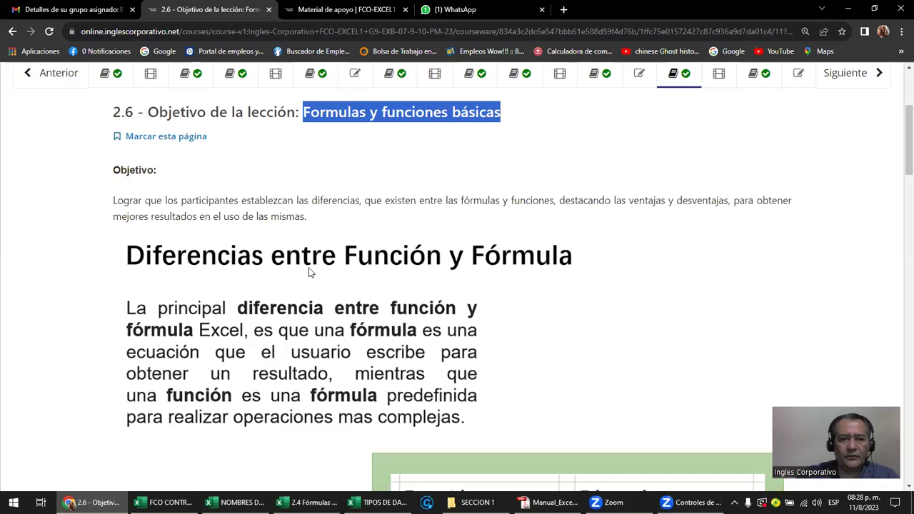
{"action": "scroll", "coordinate": [321, 266], "scroll_direction": "down", "scroll_amount": 5}
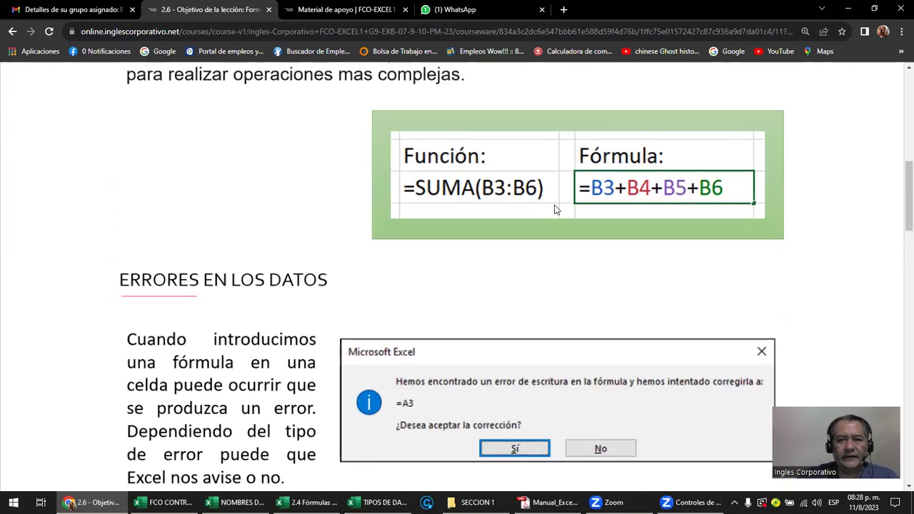
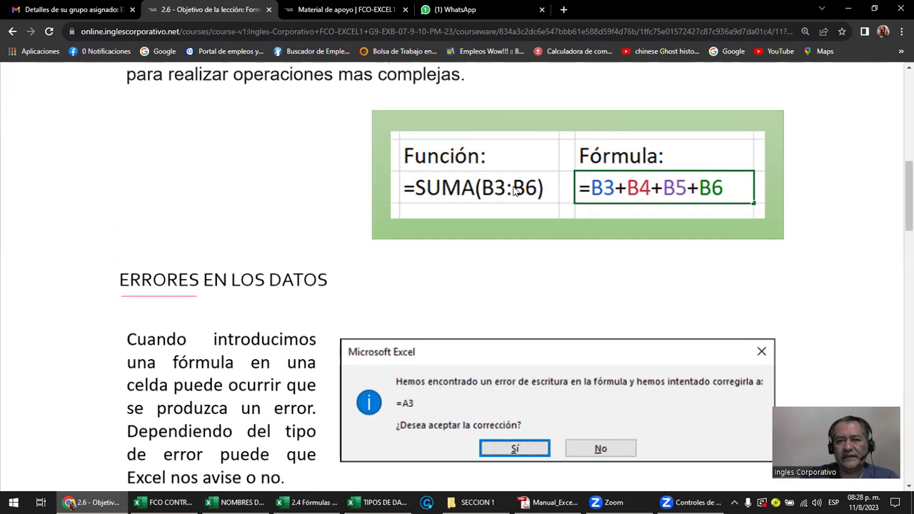
Step: Scroll through the course's error examples, then bring up the TIPOS DE DATOS workbook
{"action": "scroll", "coordinate": [460, 241], "scroll_direction": "down", "scroll_amount": 3}
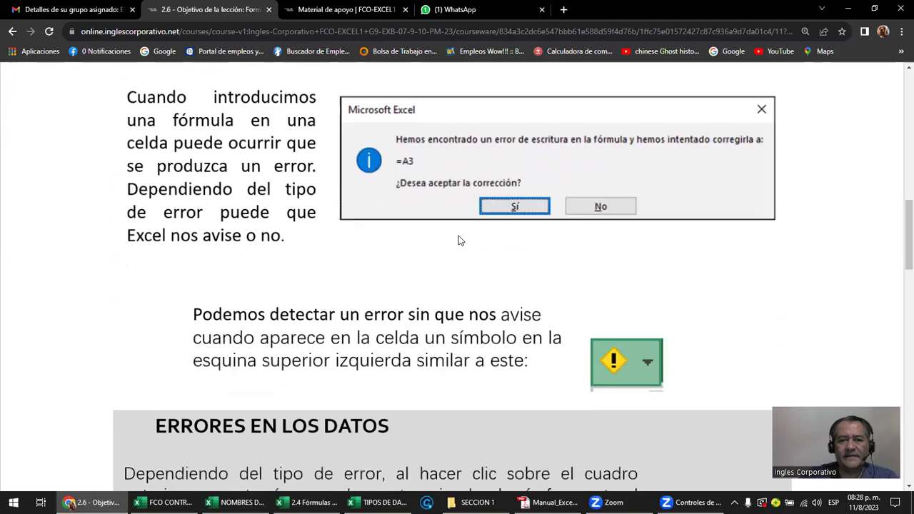
{"action": "scroll", "coordinate": [461, 240], "scroll_direction": "down", "scroll_amount": 2}
{"action": "scroll", "coordinate": [460, 241], "scroll_direction": "down", "scroll_amount": 3}
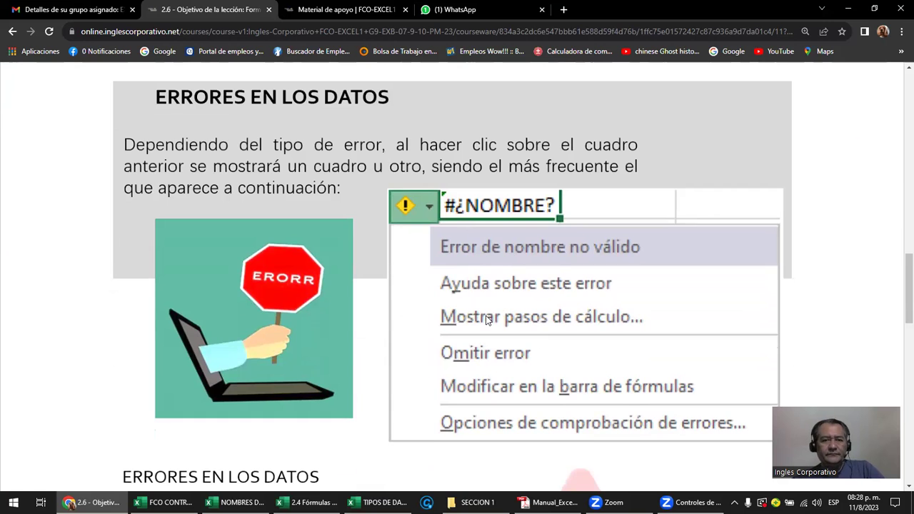
{"action": "scroll", "coordinate": [487, 319], "scroll_direction": "down", "scroll_amount": 2}
{"action": "scroll", "coordinate": [428, 365], "scroll_direction": "down", "scroll_amount": 2}
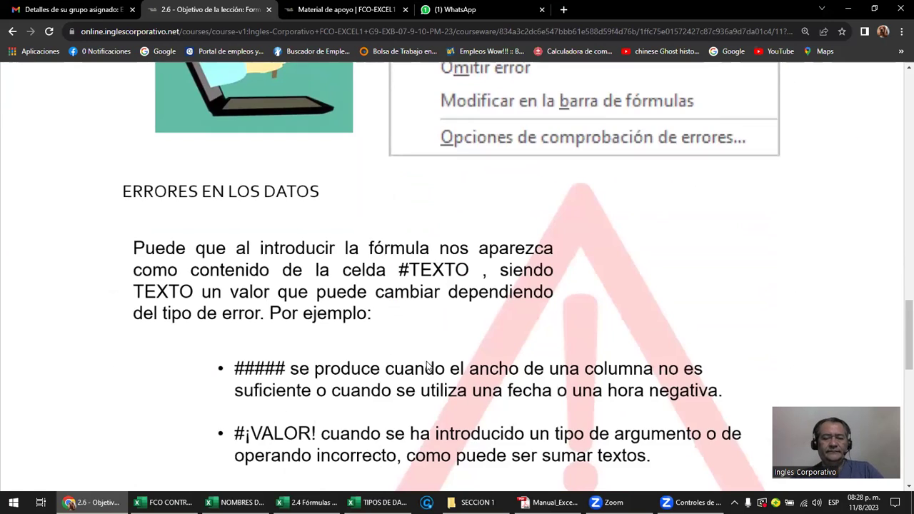
{"action": "scroll", "coordinate": [426, 361], "scroll_direction": "down", "scroll_amount": 2}
{"action": "scroll", "coordinate": [426, 361], "scroll_direction": "down", "scroll_amount": 2}
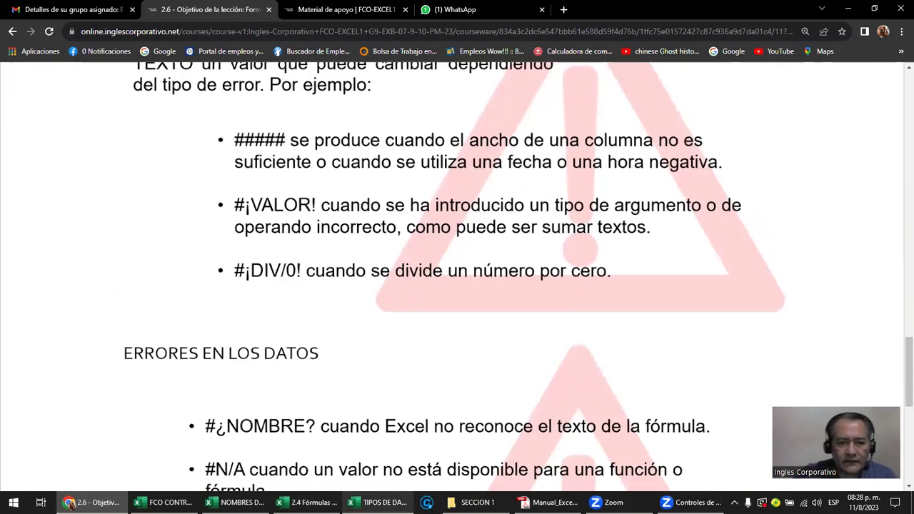
{"action": "left_click", "coordinate": [378, 501]}
{"action": "left_click", "coordinate": [369, 326]}
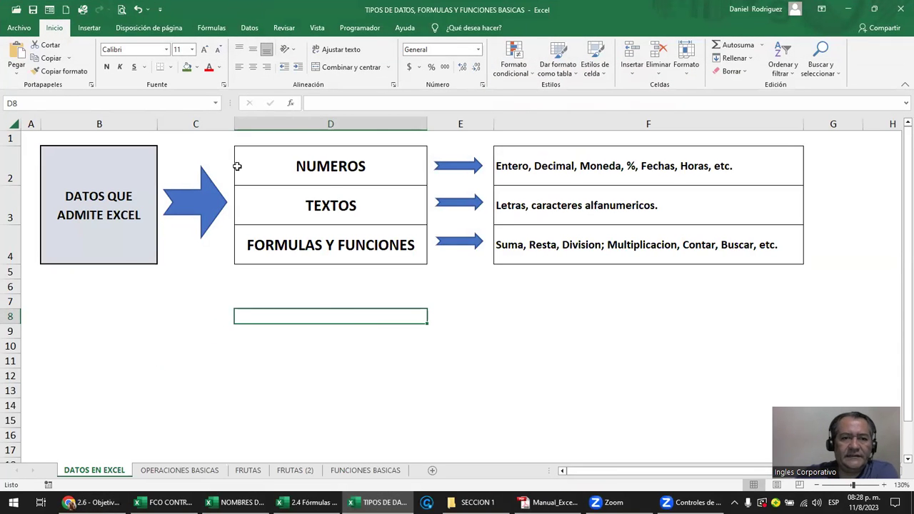
{"action": "left_click", "coordinate": [330, 166]}
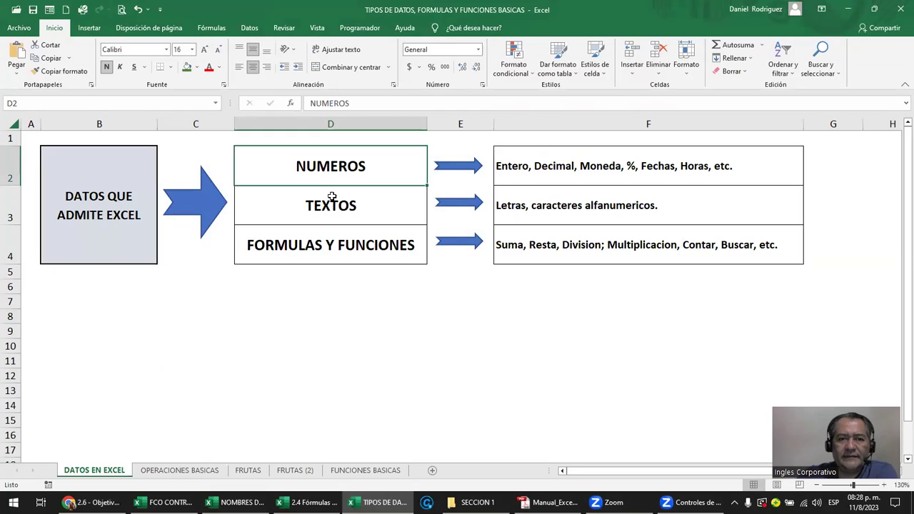
{"action": "left_click", "coordinate": [332, 197]}
{"action": "left_click", "coordinate": [340, 244]}
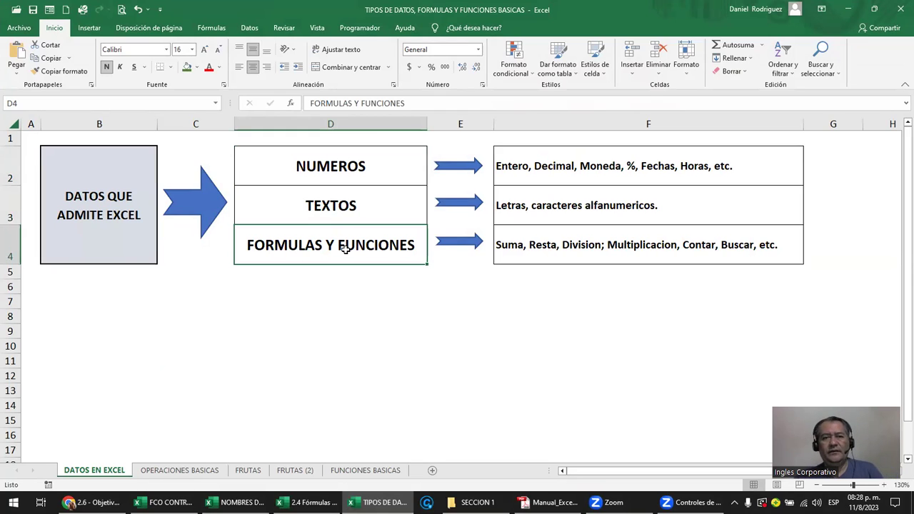
{"action": "scroll", "coordinate": [345, 248], "scroll_direction": "up", "scroll_amount": 1}
{"action": "left_click", "coordinate": [472, 336]}
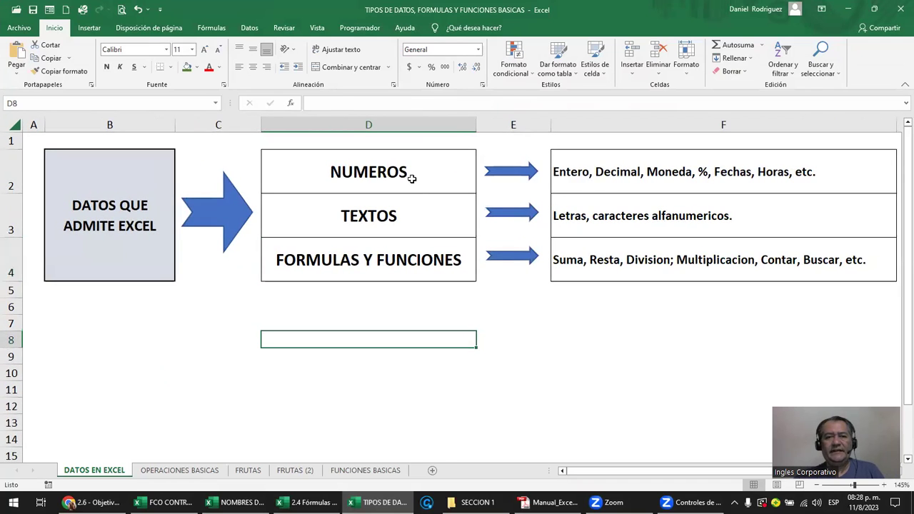
{"action": "left_click", "coordinate": [410, 177]}
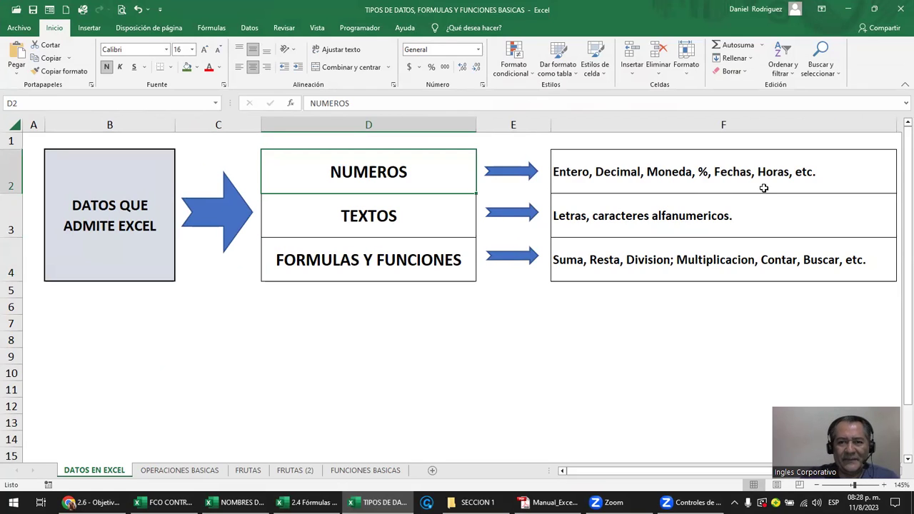
{"action": "left_click", "coordinate": [426, 232]}
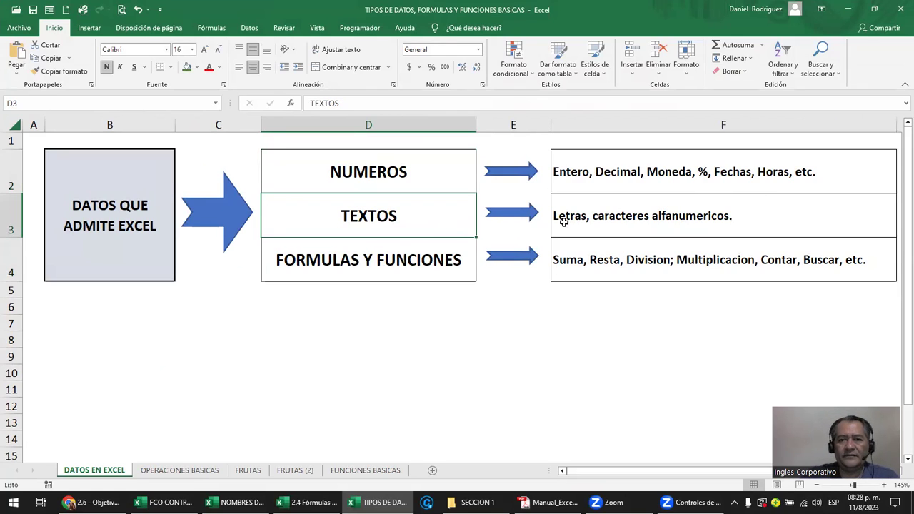
{"action": "left_click", "coordinate": [612, 216]}
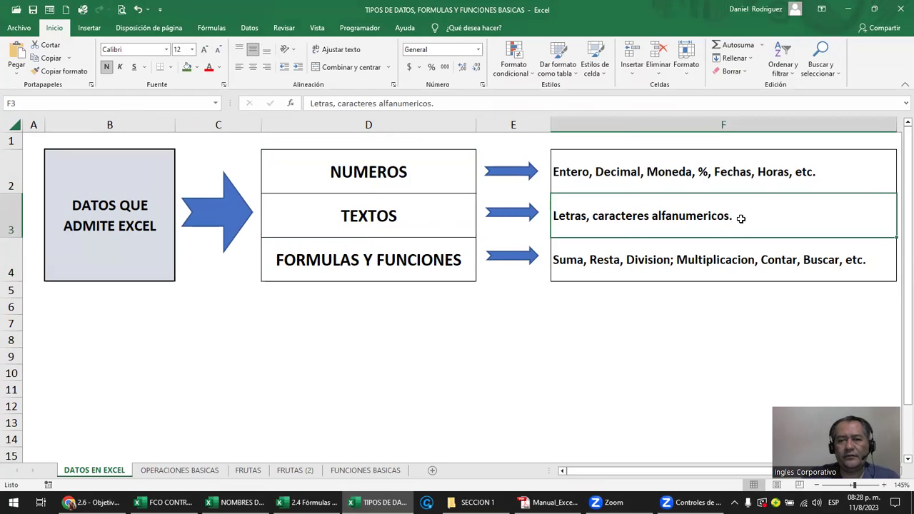
{"action": "left_click", "coordinate": [614, 342]}
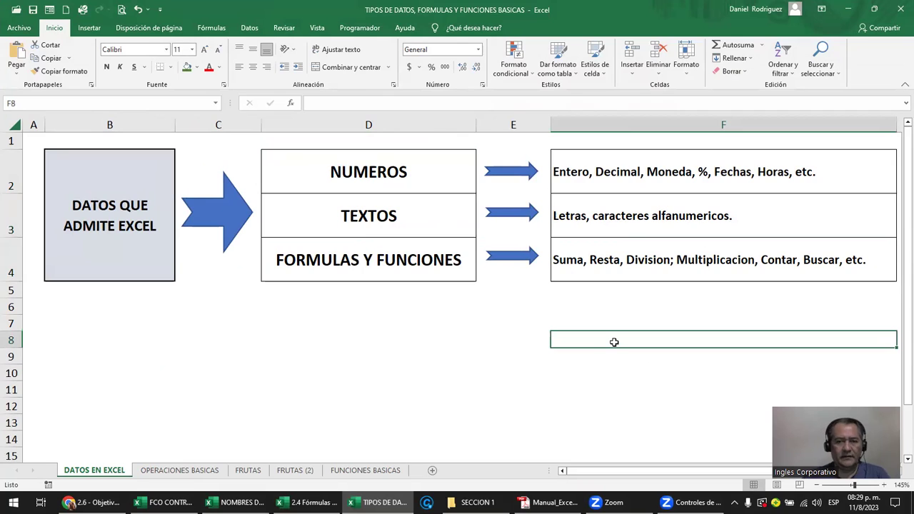
Step: Enter the codes P001, P002 and X001 in cells F8, F9 and F10
{"action": "type", "text": "dan"}
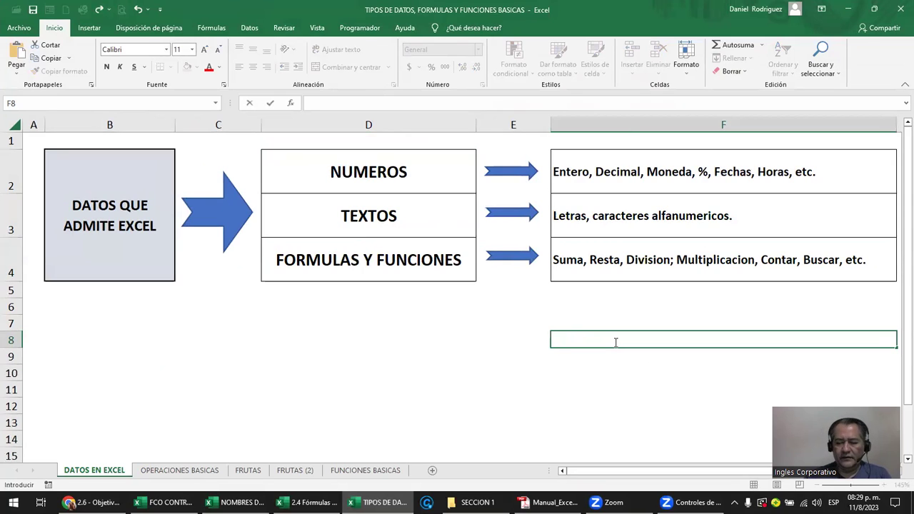
{"action": "type", "text": "0"}
{"action": "key", "text": "BackSpace"}
{"action": "key", "text": "BackSpace"}
{"action": "type", "text": "P001"}
{"action": "key", "text": "Return"}
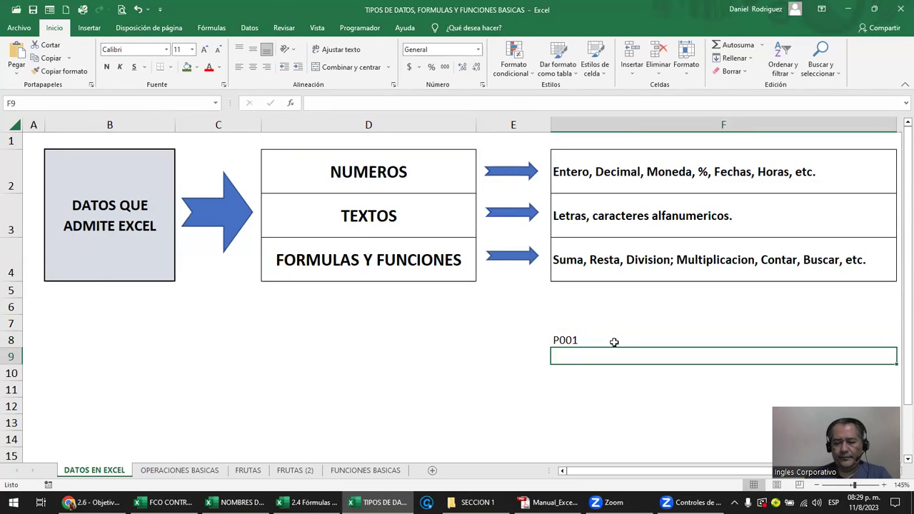
{"action": "type", "text": "P002"}
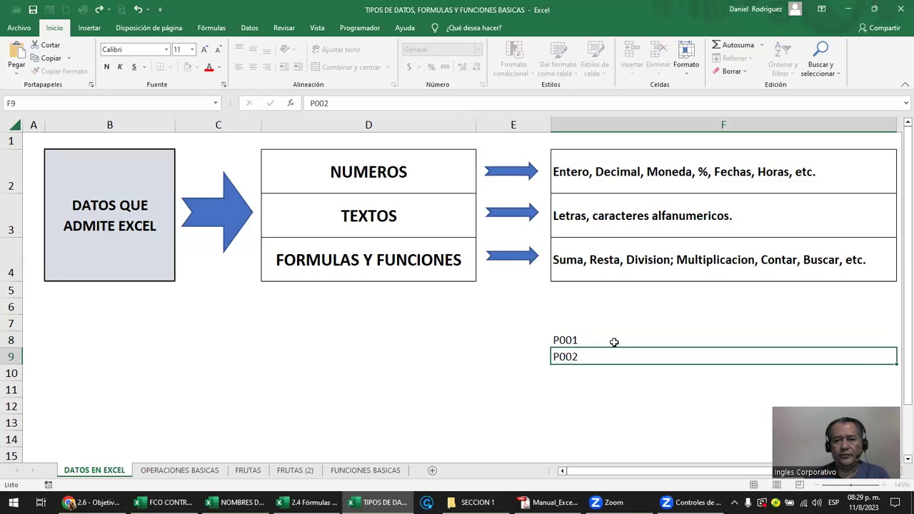
{"action": "key", "text": "Return"}
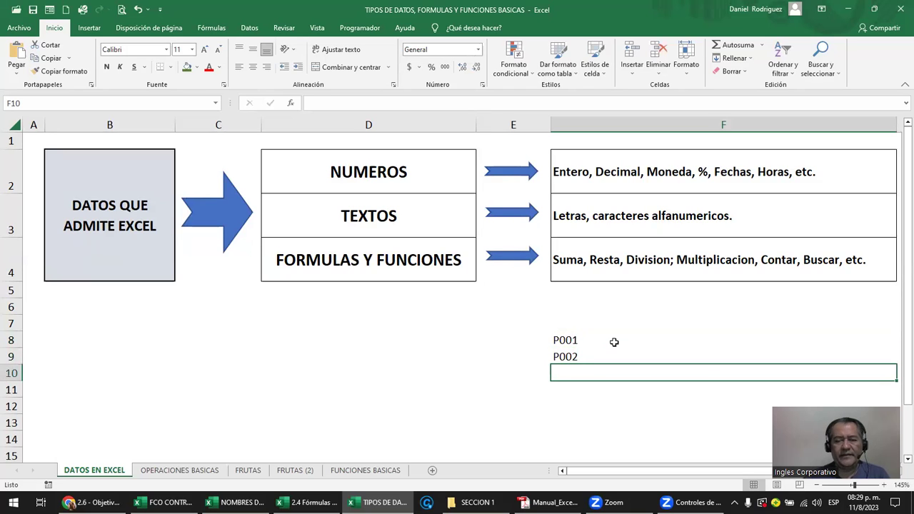
{"action": "type", "text": "X"}
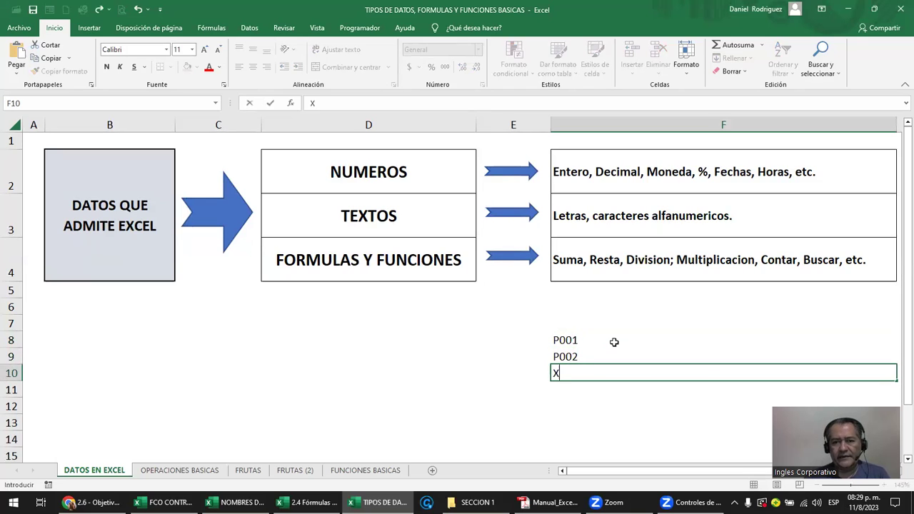
{"action": "type", "text": "0"}
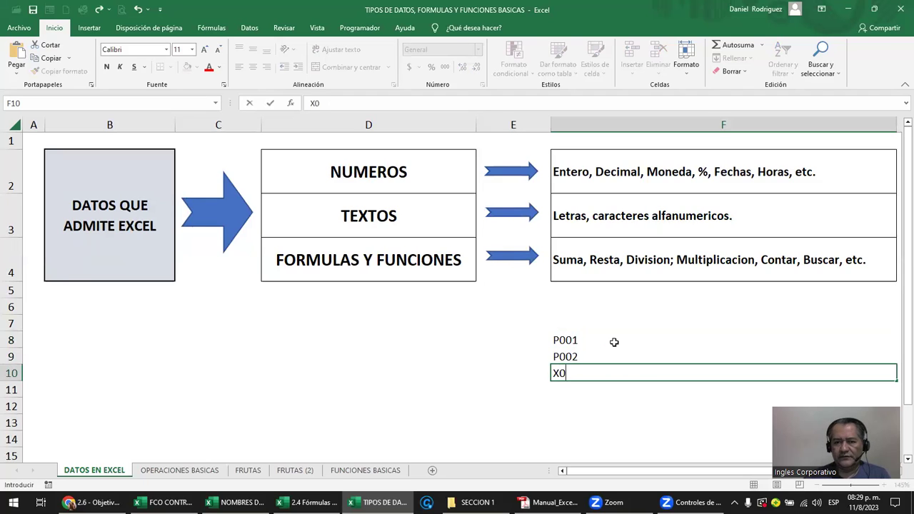
{"action": "key", "text": "Return"}
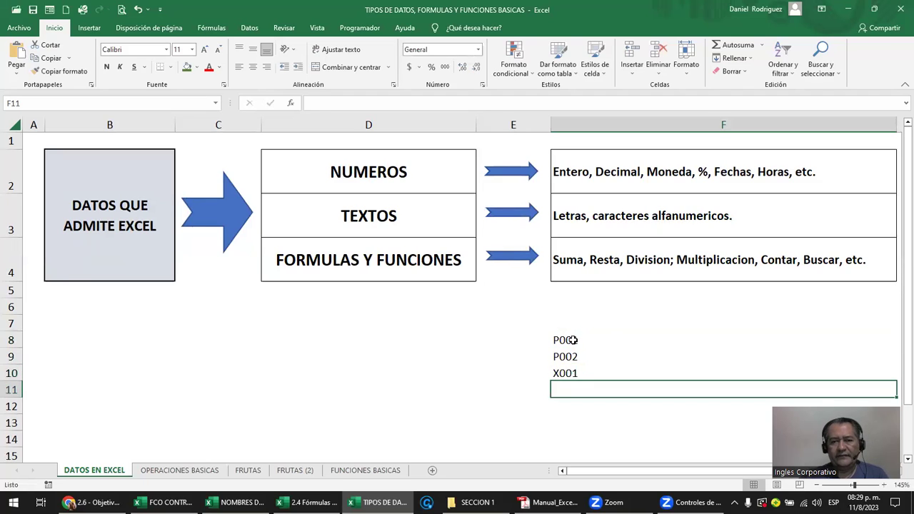
Step: Select the three codes in F8:F10, then review the formulas description in F4
{"action": "left_click_drag", "start_coordinate": [573, 340], "coordinate": [575, 372]}
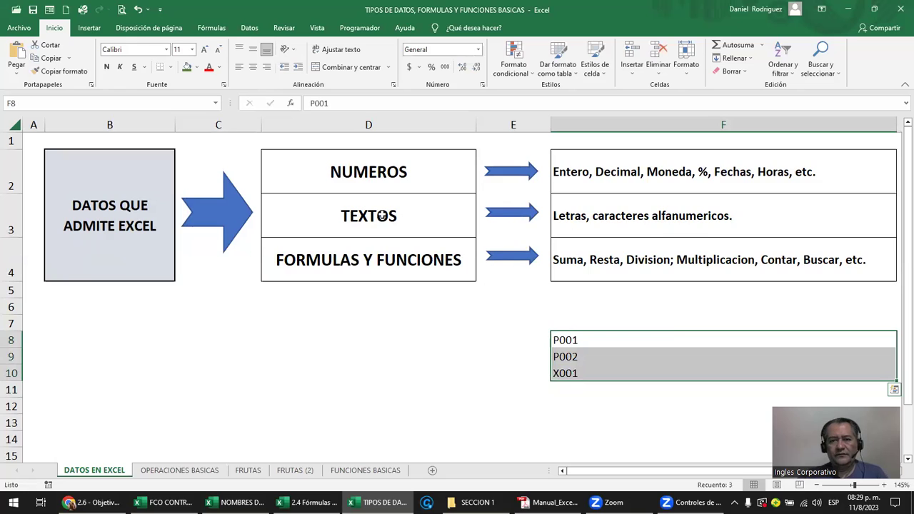
{"action": "left_click", "coordinate": [567, 340]}
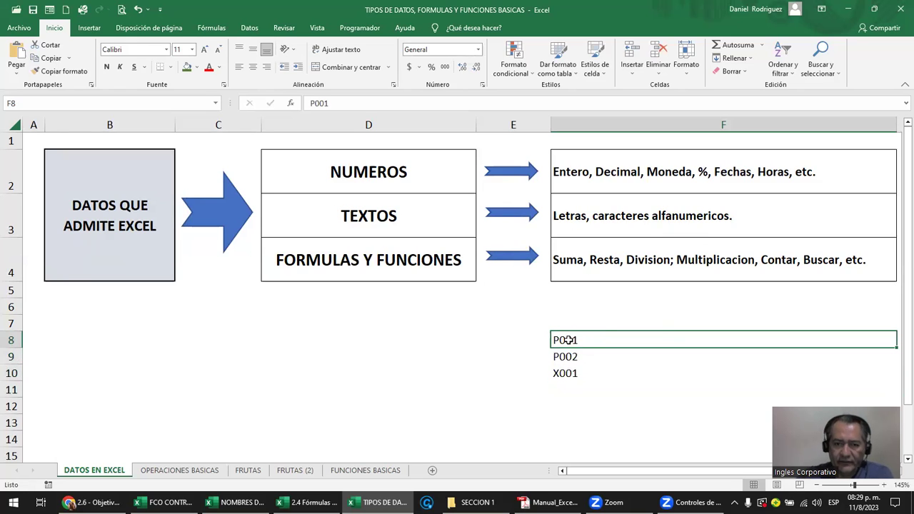
{"action": "left_click_drag", "start_coordinate": [572, 340], "coordinate": [574, 373]}
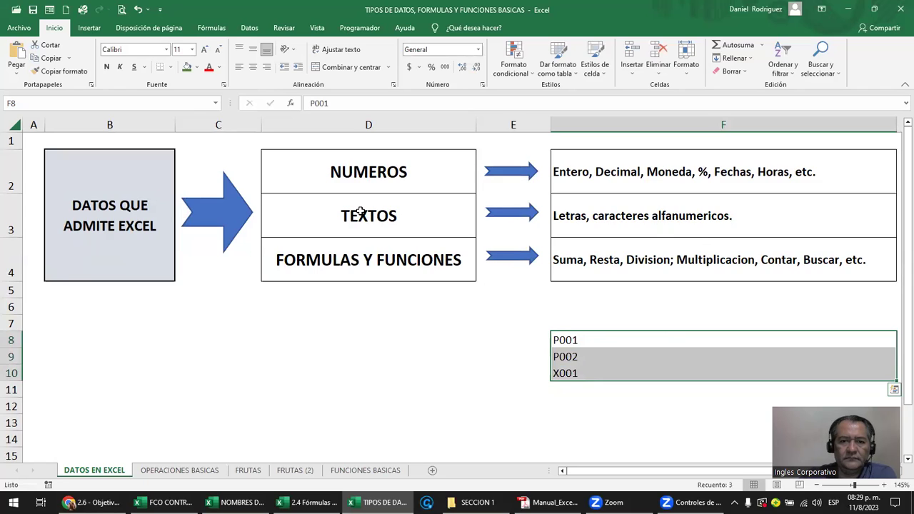
{"action": "left_click", "coordinate": [576, 340]}
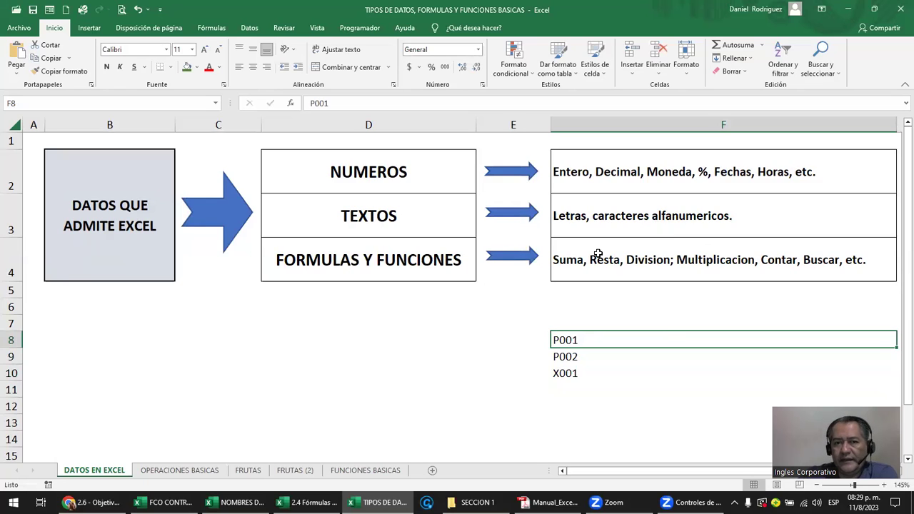
{"action": "left_click", "coordinate": [346, 259]}
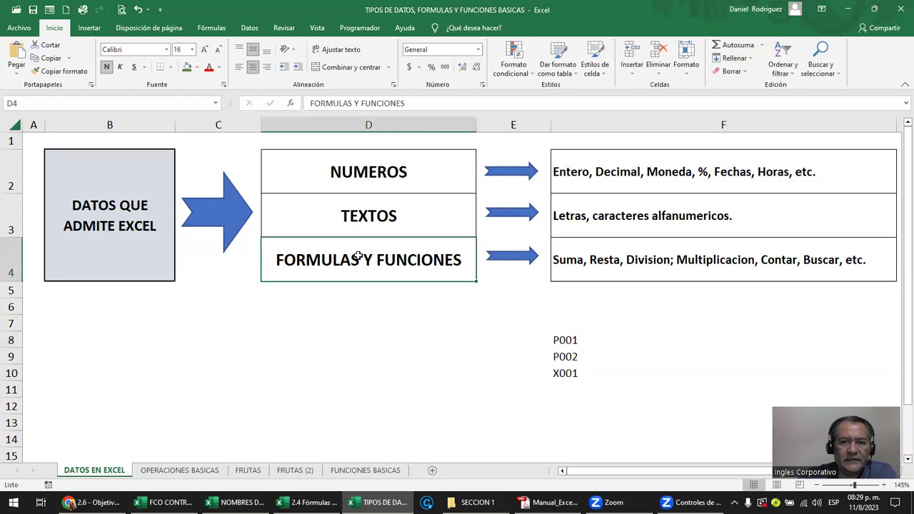
{"action": "left_click", "coordinate": [555, 261]}
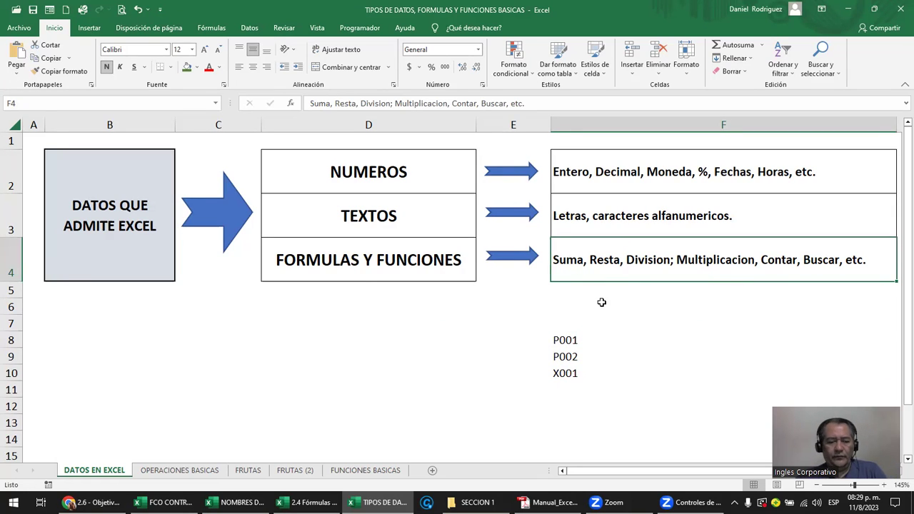
Step: Put an asterisk in F6 instead of a dash, then select F8:F11
{"action": "key", "text": "F2"}
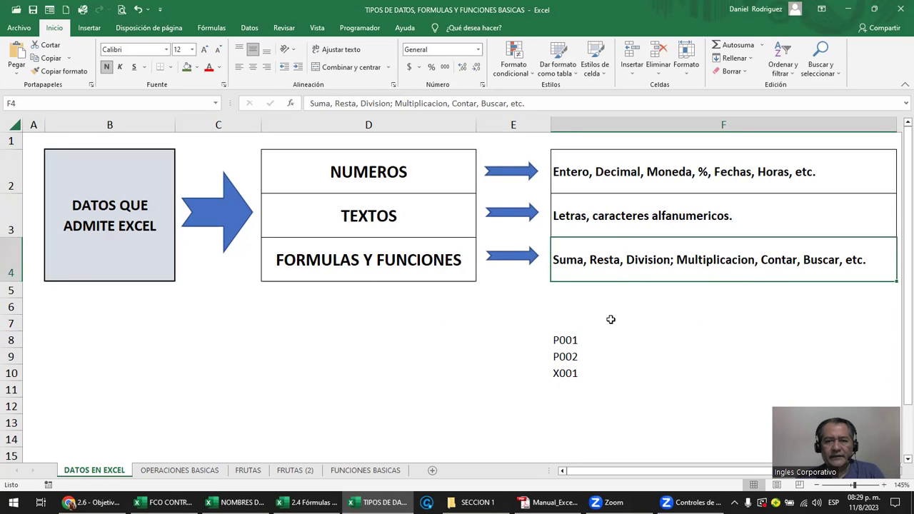
{"action": "left_click", "coordinate": [614, 312]}
{"action": "type", "text": "-"}
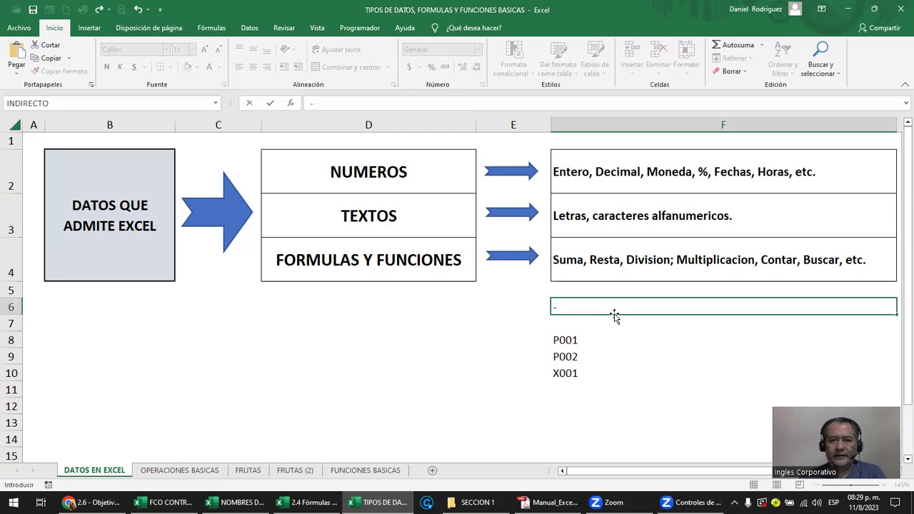
{"action": "key", "text": "Escape"}
{"action": "left_click", "coordinate": [703, 263]}
{"action": "left_click", "coordinate": [715, 298]}
{"action": "type", "text": "*"}
{"action": "key", "text": "Return"}
{"action": "left_click", "coordinate": [714, 301]}
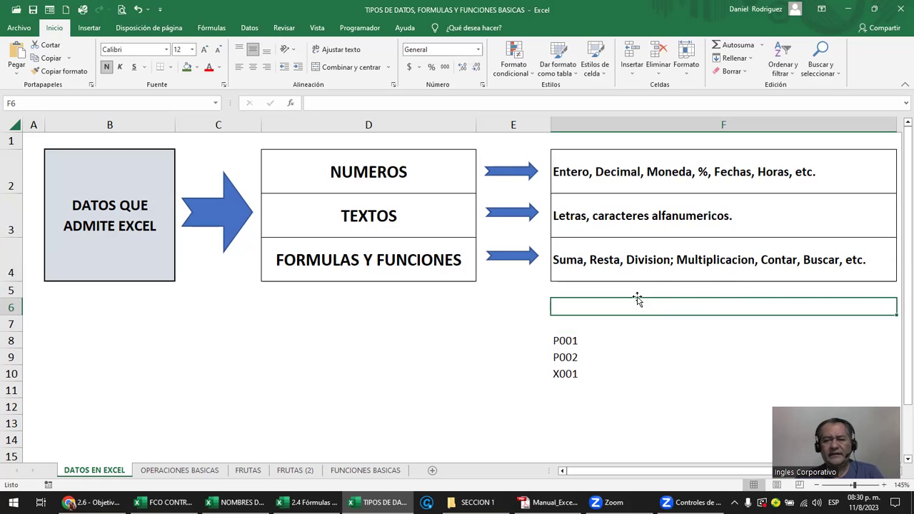
{"action": "left_click_drag", "start_coordinate": [564, 341], "coordinate": [572, 384]}
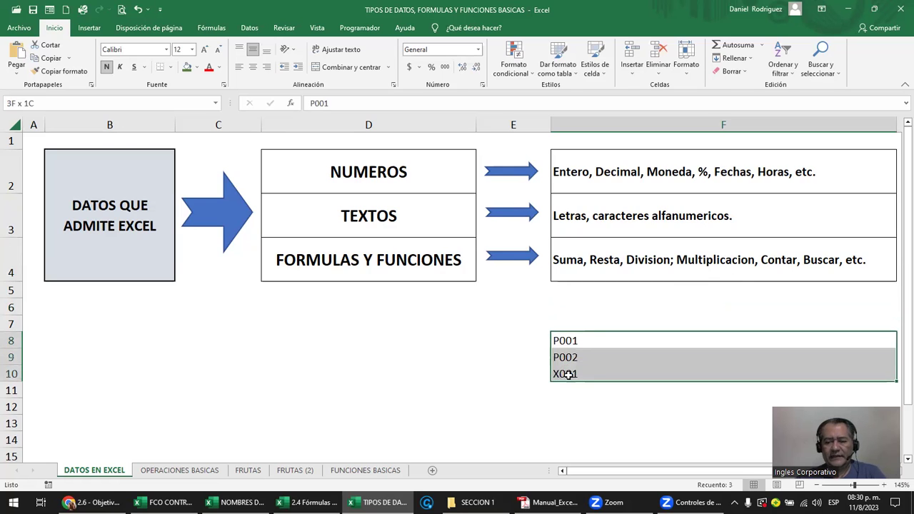
Step: On OPERACIONES BASICAS, highlight the number pairs in the SUMA, RESTA, MULTIPLICACION, DIVISION and PORCENTAJE rows
{"action": "left_click", "coordinate": [242, 381]}
{"action": "left_click", "coordinate": [179, 470]}
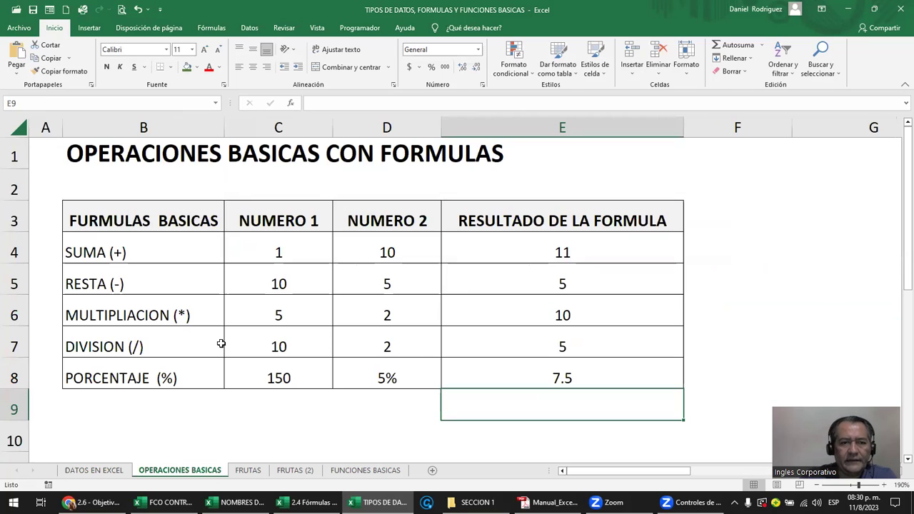
{"action": "left_click", "coordinate": [114, 255]}
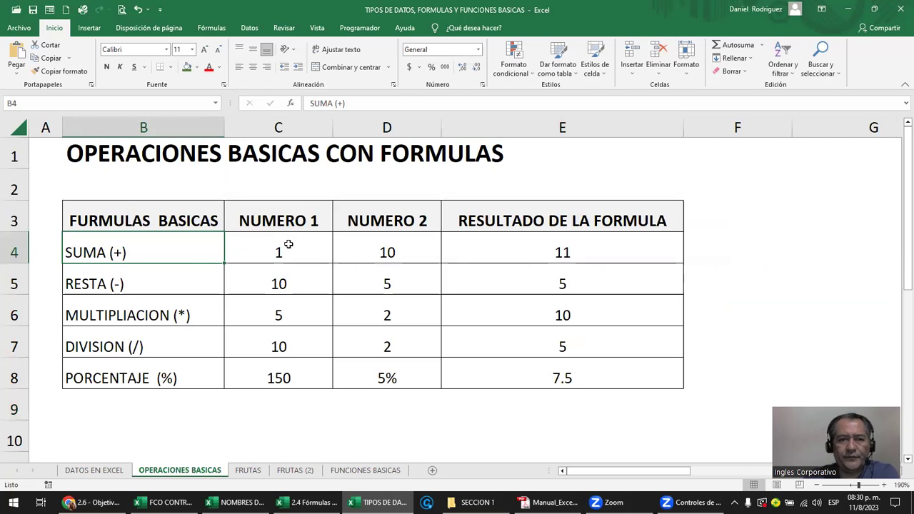
{"action": "left_click_drag", "start_coordinate": [286, 247], "coordinate": [359, 242]}
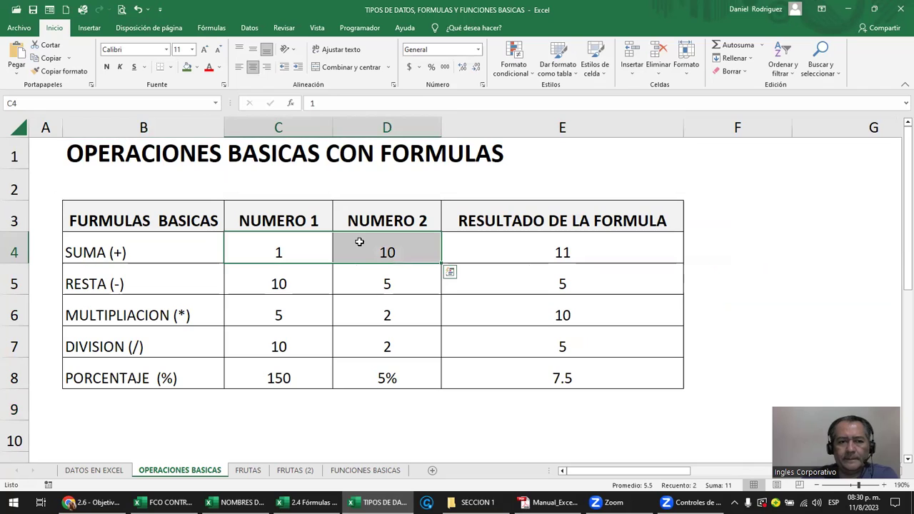
{"action": "left_click_drag", "start_coordinate": [283, 284], "coordinate": [370, 281]}
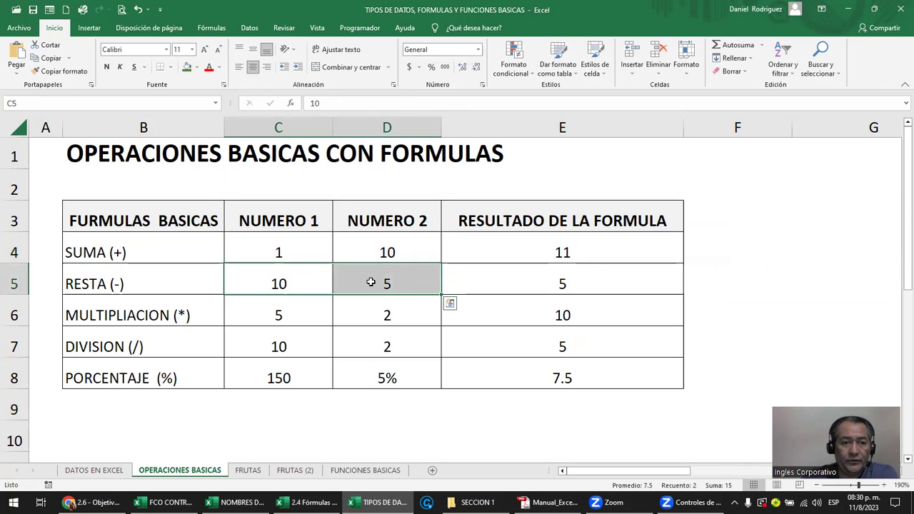
{"action": "left_click_drag", "start_coordinate": [284, 314], "coordinate": [369, 311]}
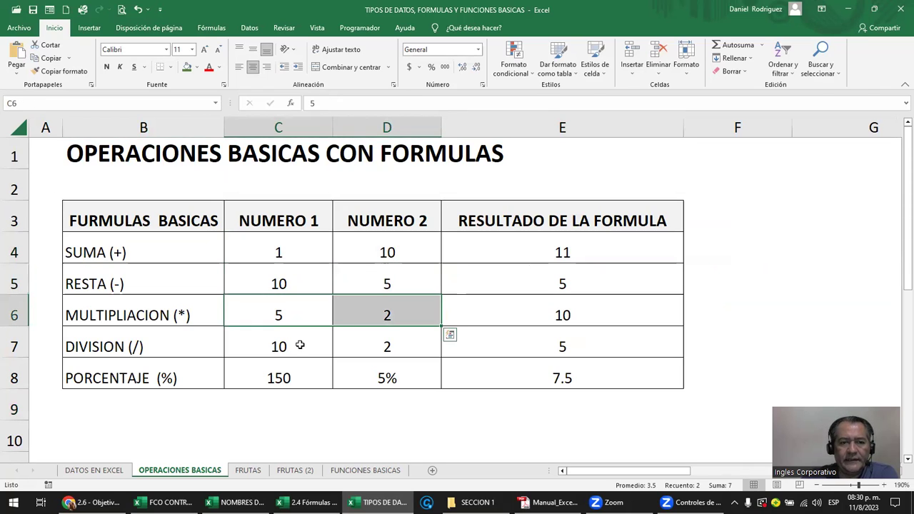
{"action": "left_click_drag", "start_coordinate": [299, 344], "coordinate": [369, 340]}
{"action": "left_click_drag", "start_coordinate": [308, 378], "coordinate": [357, 373]}
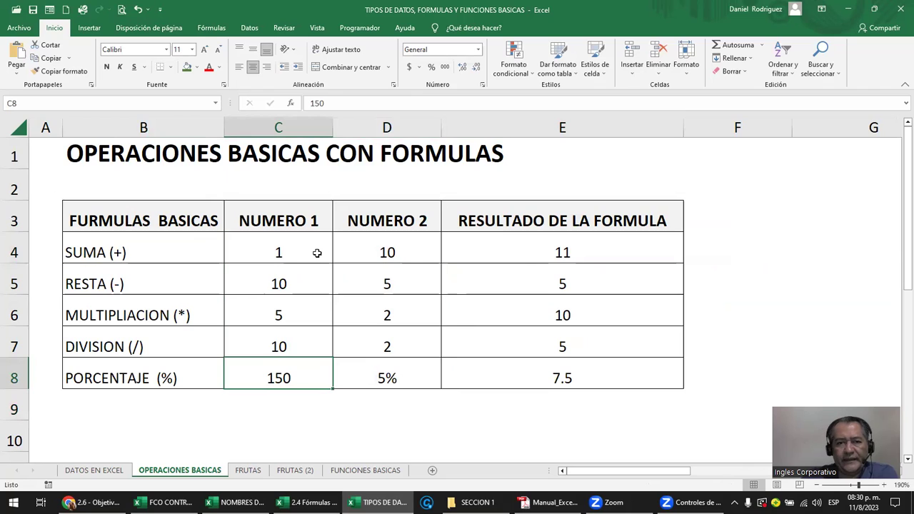
Step: Inspect the addition, subtraction and multiplication formulas in E4, E5 and E6
{"action": "left_click", "coordinate": [295, 251]}
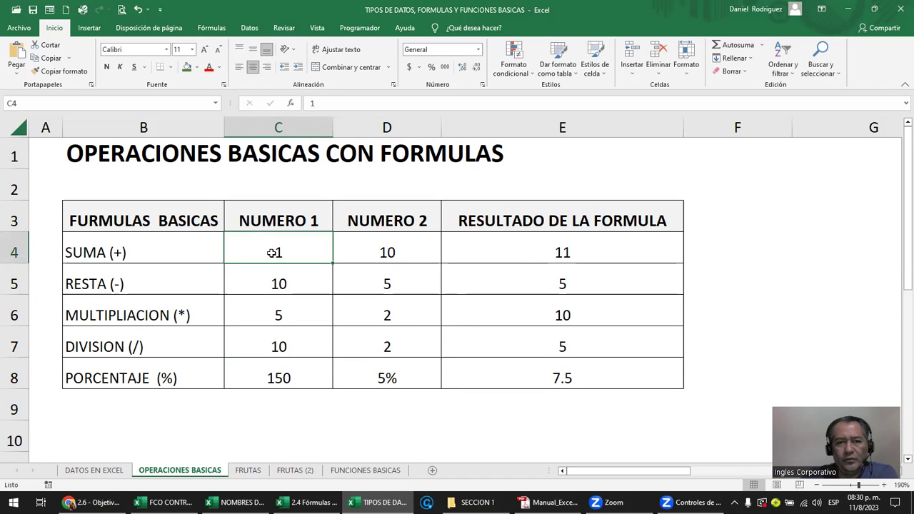
{"action": "left_click", "coordinate": [411, 250]}
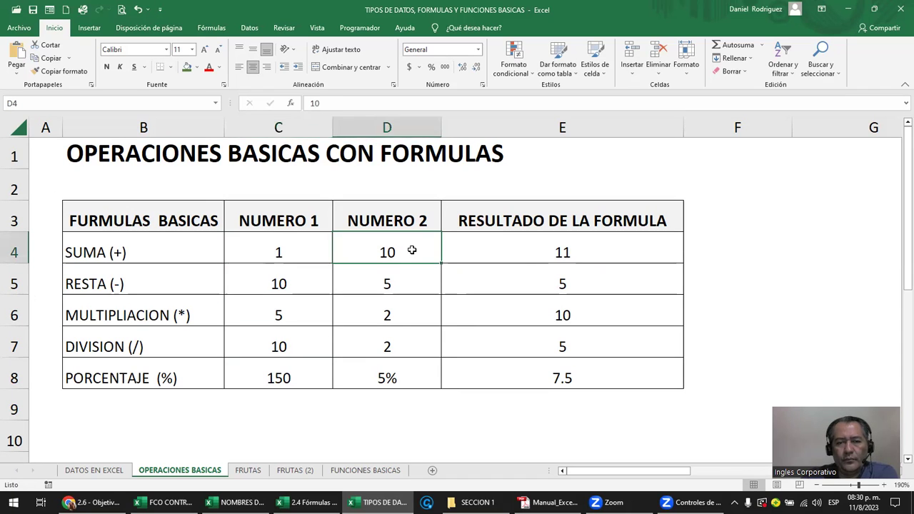
{"action": "left_click", "coordinate": [571, 261]}
{"action": "double_click", "coordinate": [579, 250]}
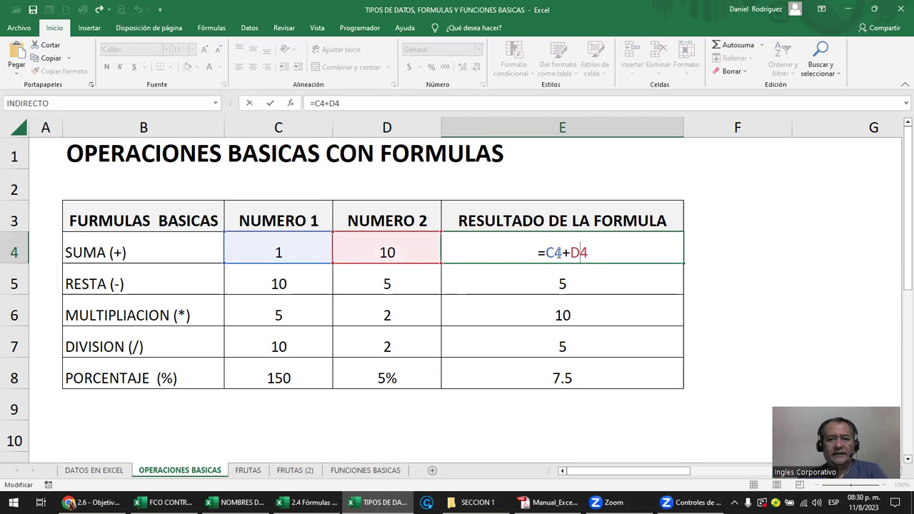
{"action": "key", "text": "Return"}
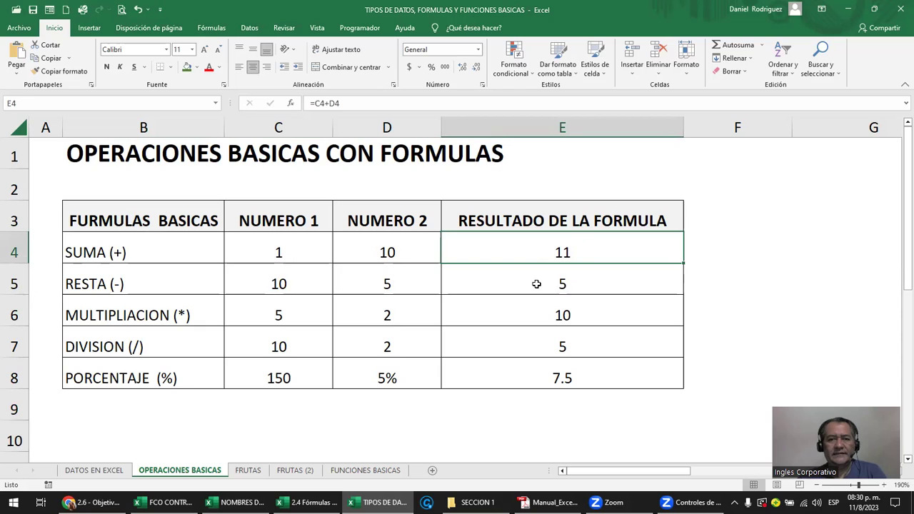
{"action": "double_click", "coordinate": [539, 284]}
{"action": "key", "text": "Return"}
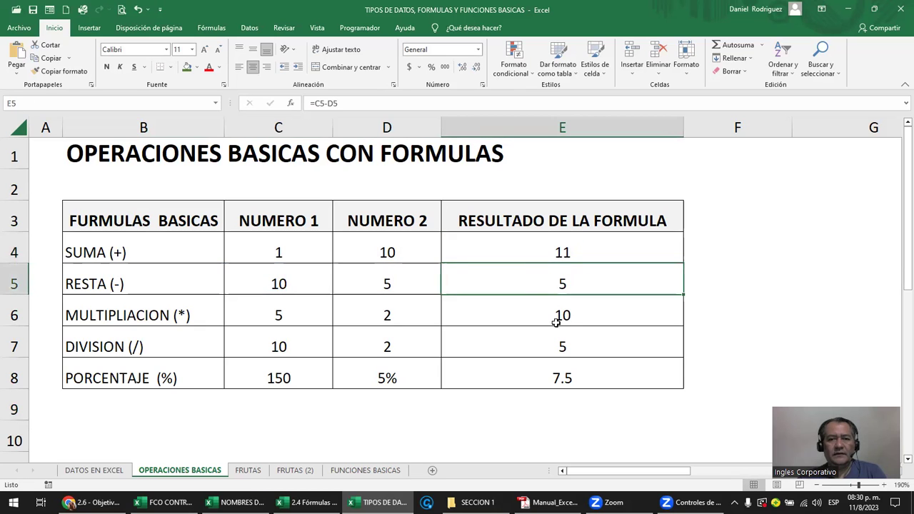
{"action": "double_click", "coordinate": [556, 319]}
Step: Enter 0 in D6 to make the product 0, then undo to restore 2
{"action": "left_click", "coordinate": [387, 319]}
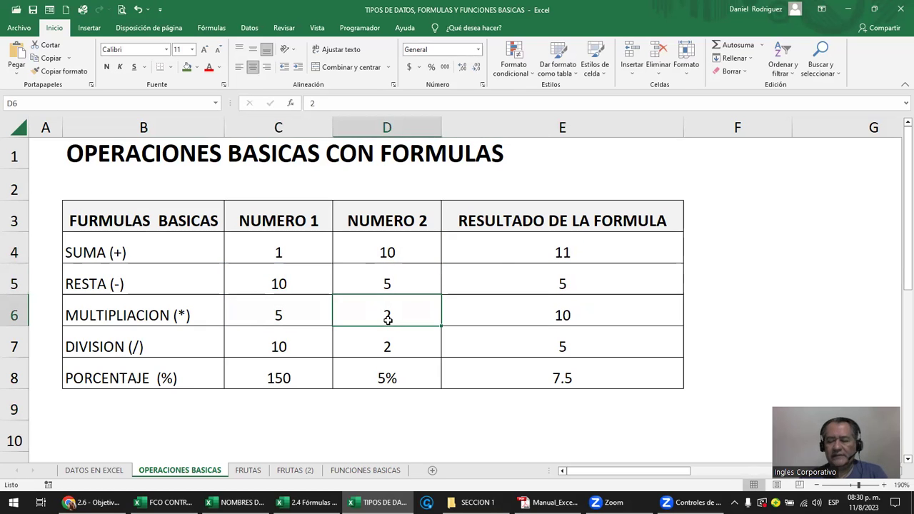
{"action": "type", "text": "0"}
{"action": "key", "text": "Return"}
{"action": "left_click", "coordinate": [388, 319]}
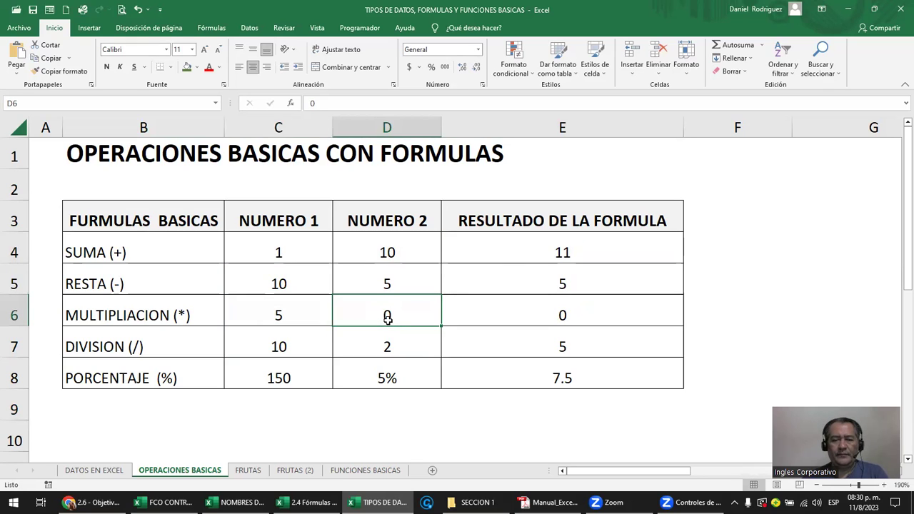
{"action": "key", "text": "ctrl+z"}
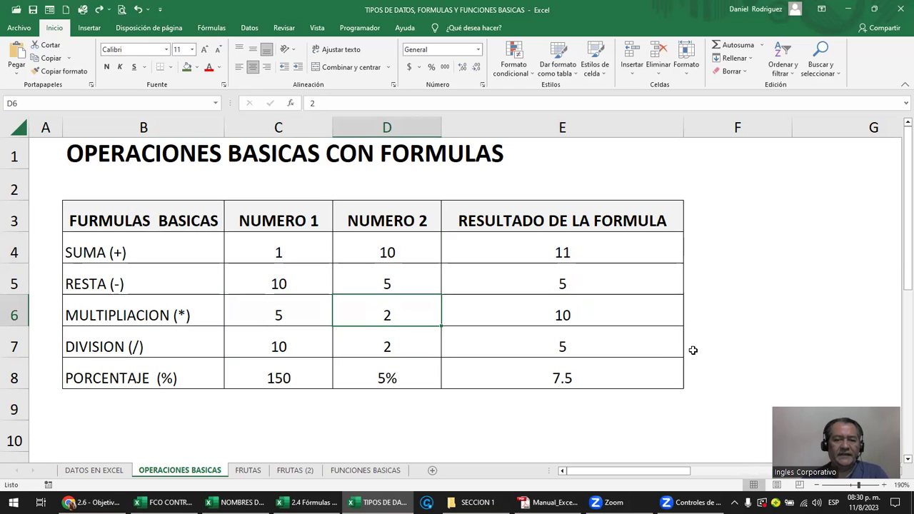
Step: Put the letter A in D4 so SUMA shows #¡VALOR!, and inspect E4's formula
{"action": "key", "text": "Up"}
{"action": "key", "text": "Up"}
{"action": "type", "text": "A"}
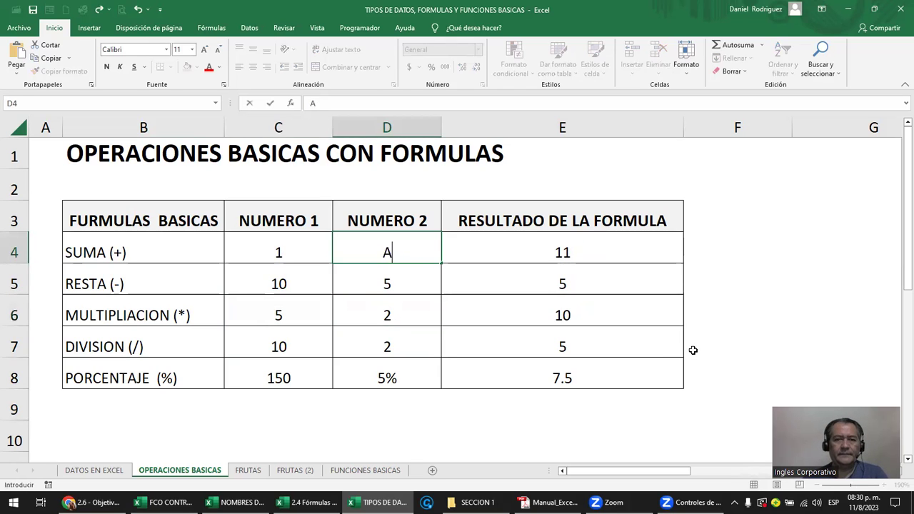
{"action": "key", "text": "Return"}
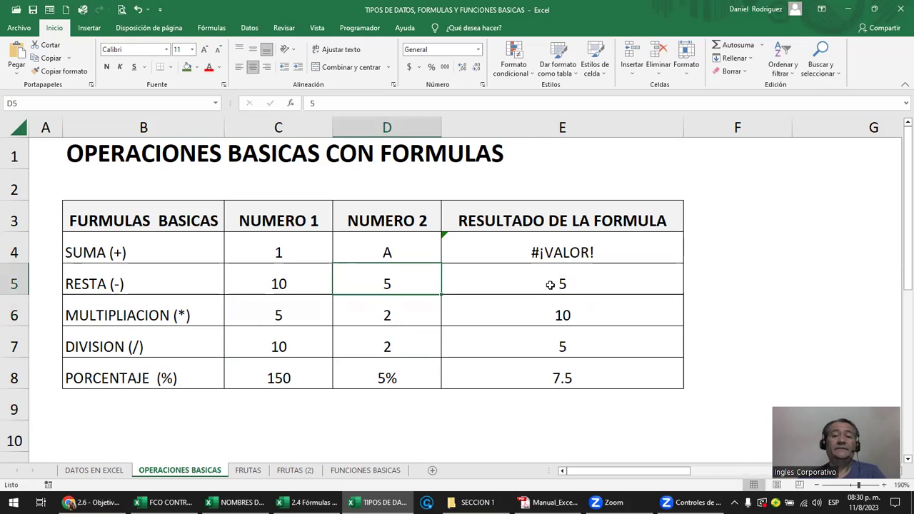
{"action": "left_click", "coordinate": [545, 250]}
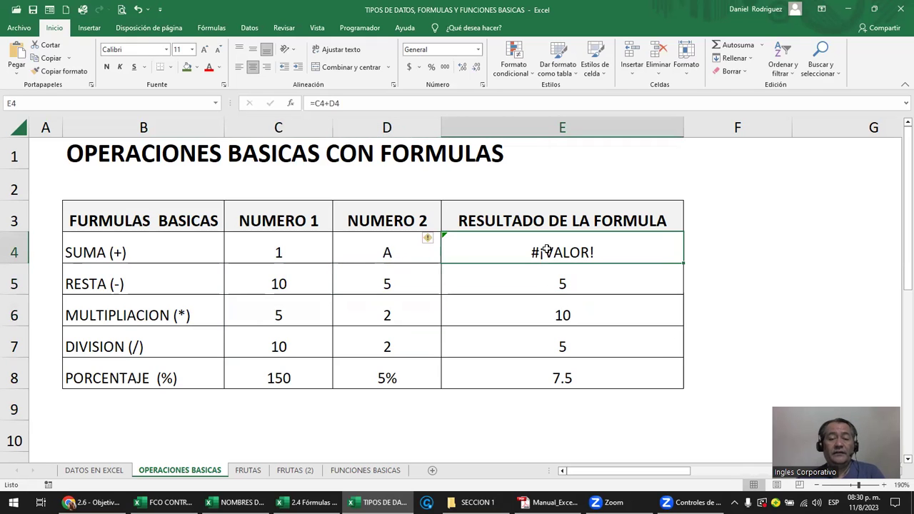
{"action": "double_click", "coordinate": [546, 250]}
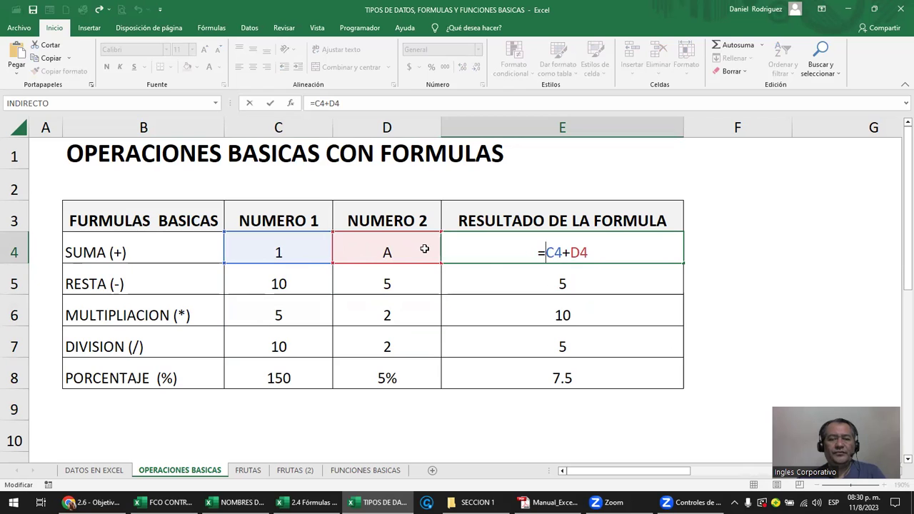
{"action": "key", "text": "ctrl+Return"}
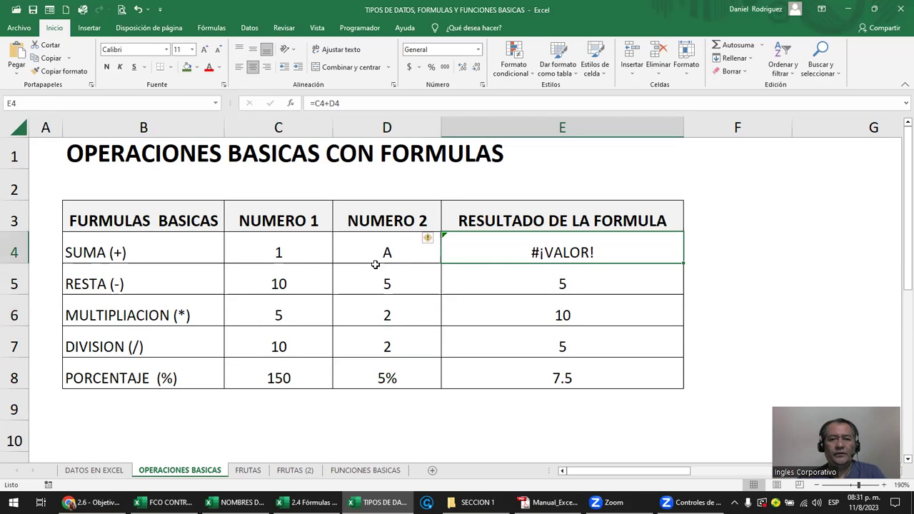
Step: Enter A in C5, D6, C7 and C8 to break subtraction, multiplication, division and percentage
{"action": "left_click", "coordinate": [389, 279]}
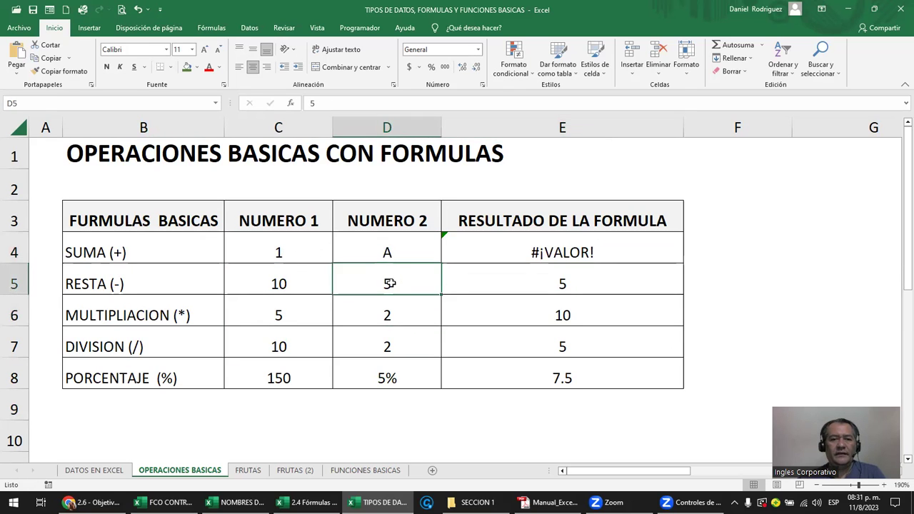
{"action": "left_click", "coordinate": [321, 275]}
{"action": "type", "text": "A"}
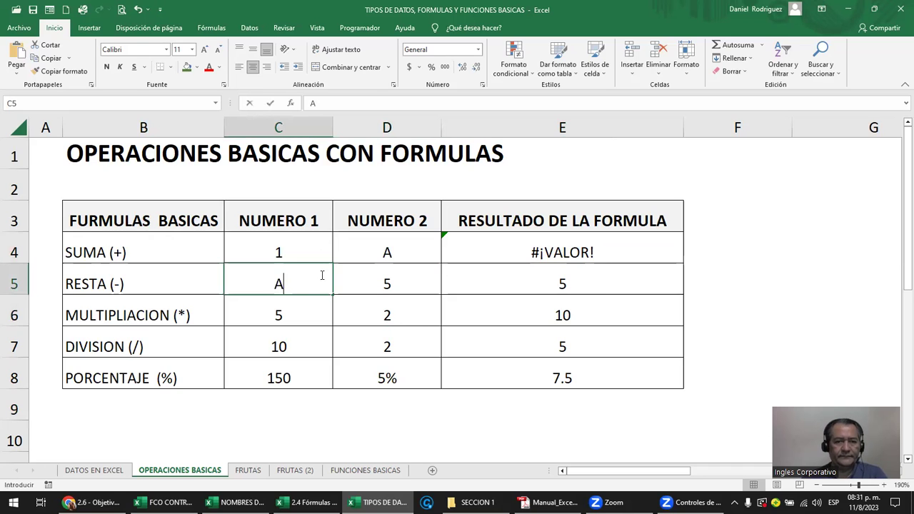
{"action": "key", "text": "Return"}
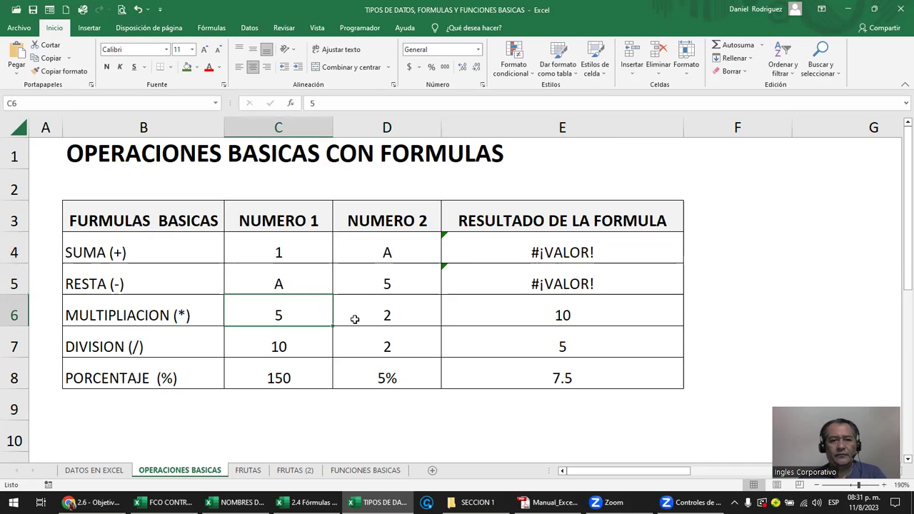
{"action": "left_click", "coordinate": [375, 316]}
{"action": "type", "text": "A"}
{"action": "key", "text": "Return"}
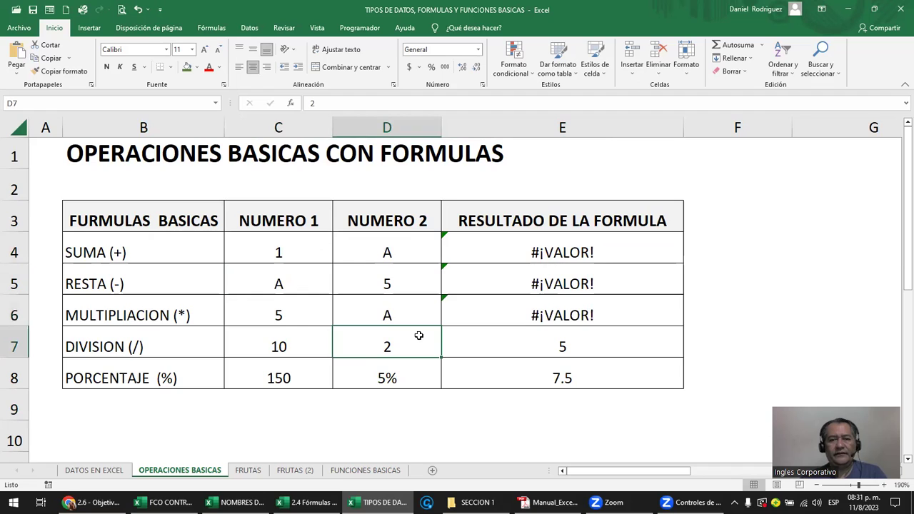
{"action": "left_click", "coordinate": [279, 345]}
{"action": "type", "text": "A"}
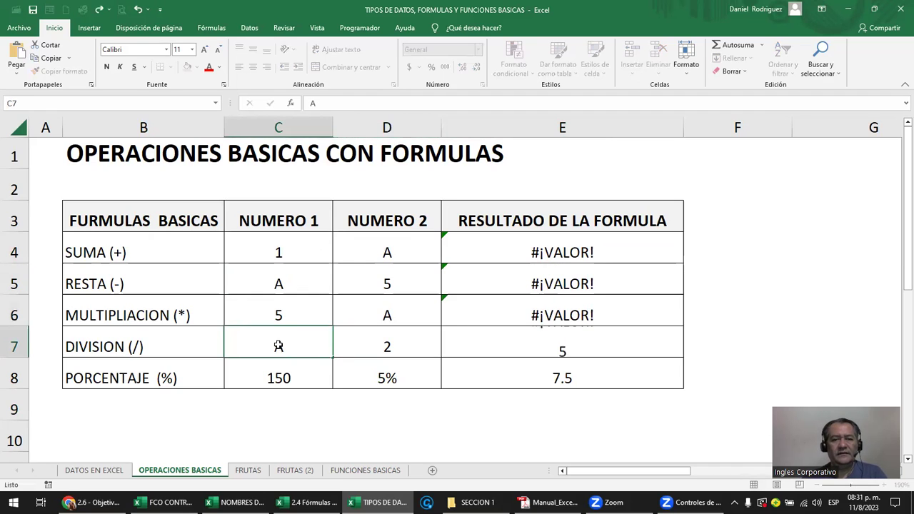
{"action": "key", "text": "Return"}
{"action": "type", "text": "A"}
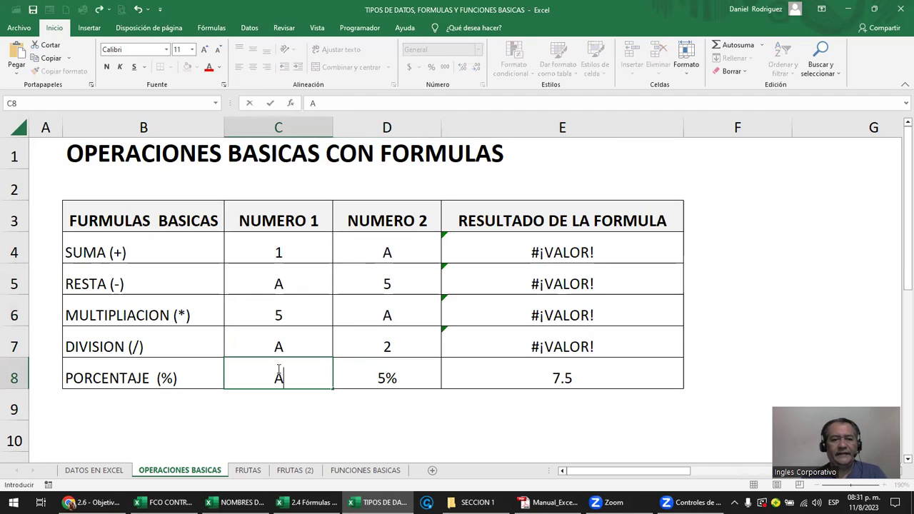
{"action": "key", "text": "Return"}
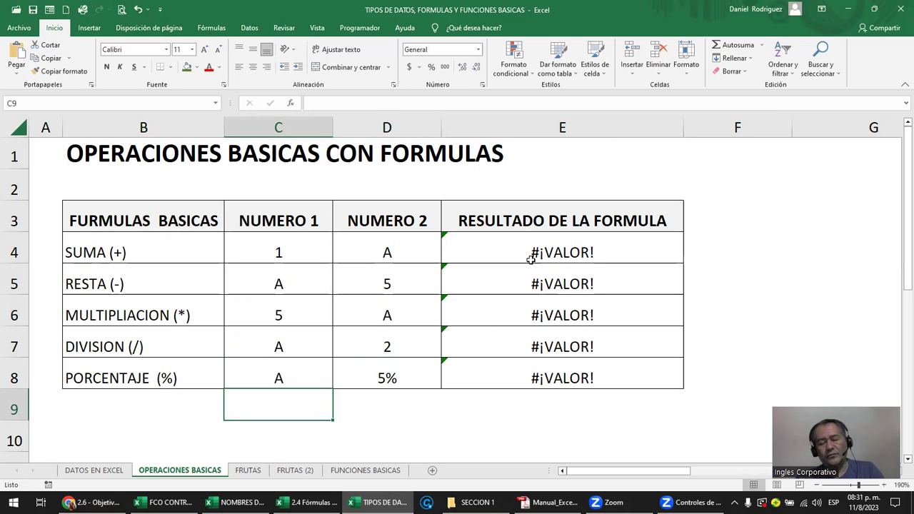
Step: Undo the letter entries to restore the numbers, then review the 150 and 5% inputs
{"action": "key", "text": "ctrl+z"}
{"action": "key", "text": "ctrl+z"}
{"action": "key", "text": "ctrl+z"}
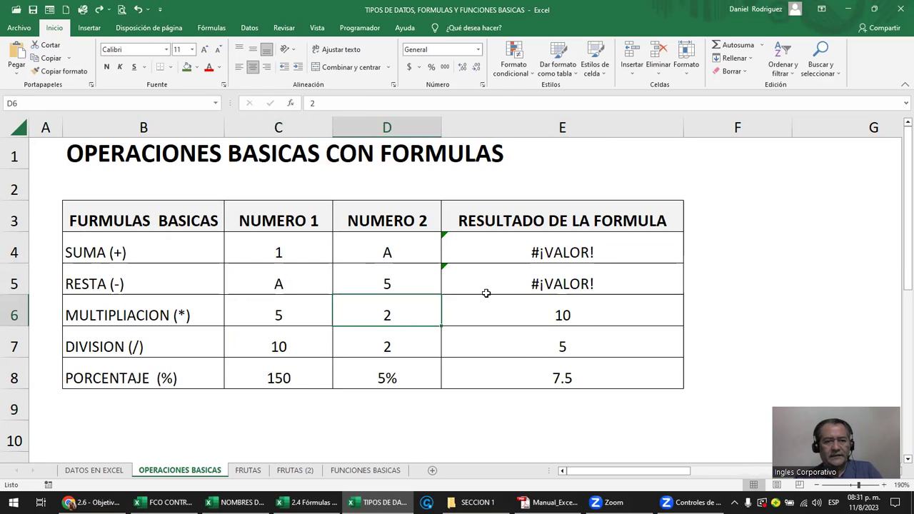
{"action": "key", "text": "ctrl+z"}
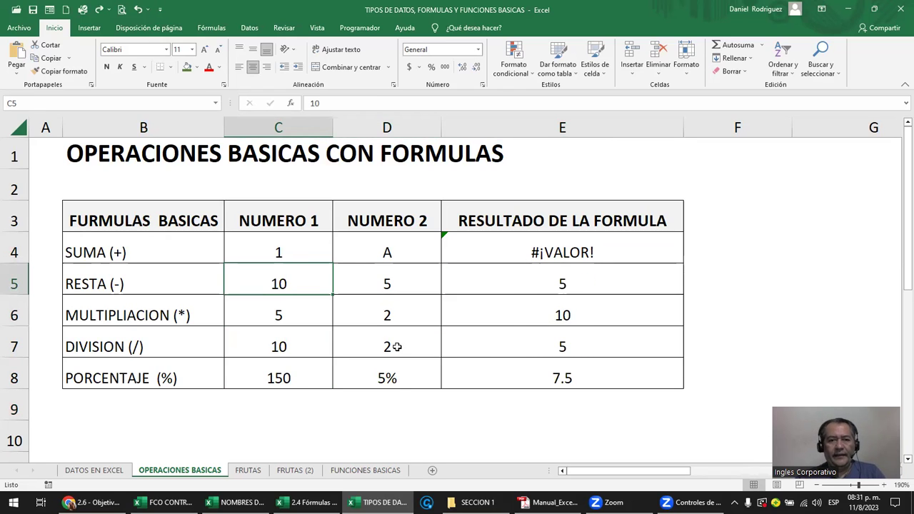
{"action": "left_click", "coordinate": [400, 347]}
{"action": "left_click", "coordinate": [389, 378]}
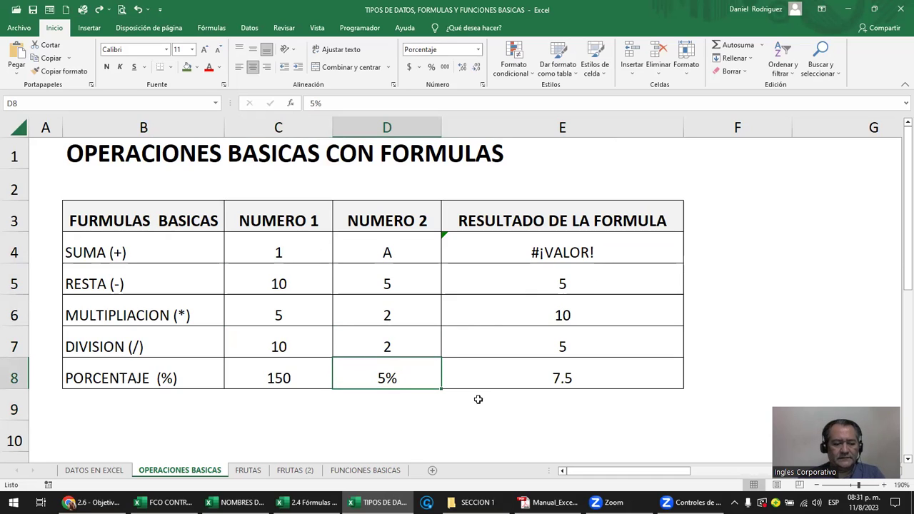
{"action": "key", "text": "Left"}
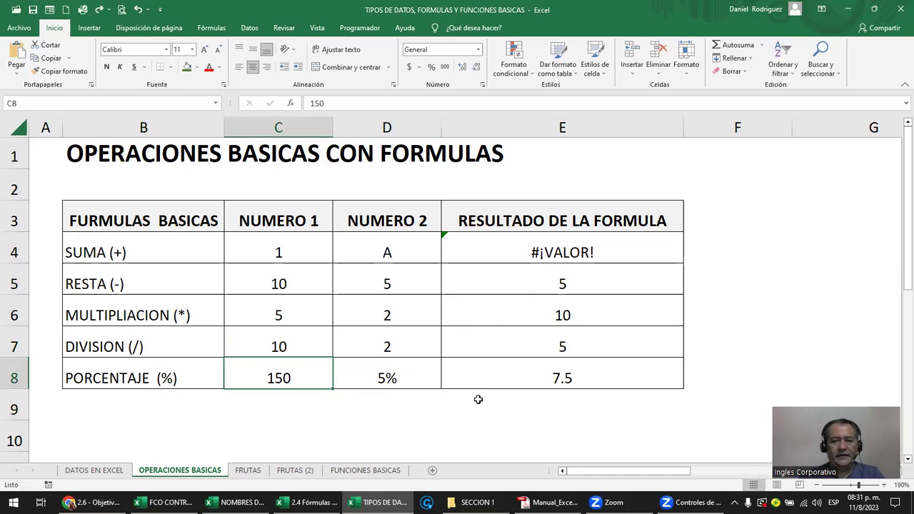
{"action": "key", "text": "Right"}
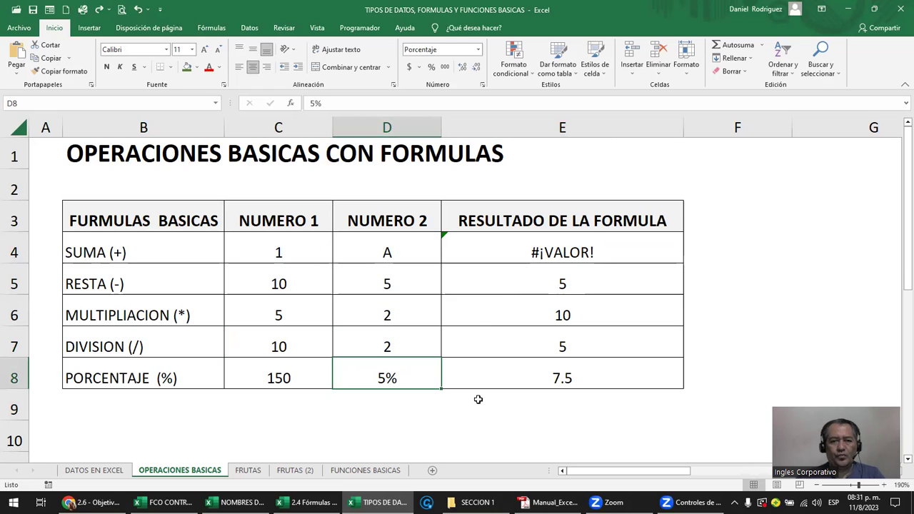
Step: Enter 0.005, 0.05 and 0.5 in D9, D10 and D11 beneath the 5%
{"action": "left_click", "coordinate": [394, 404]}
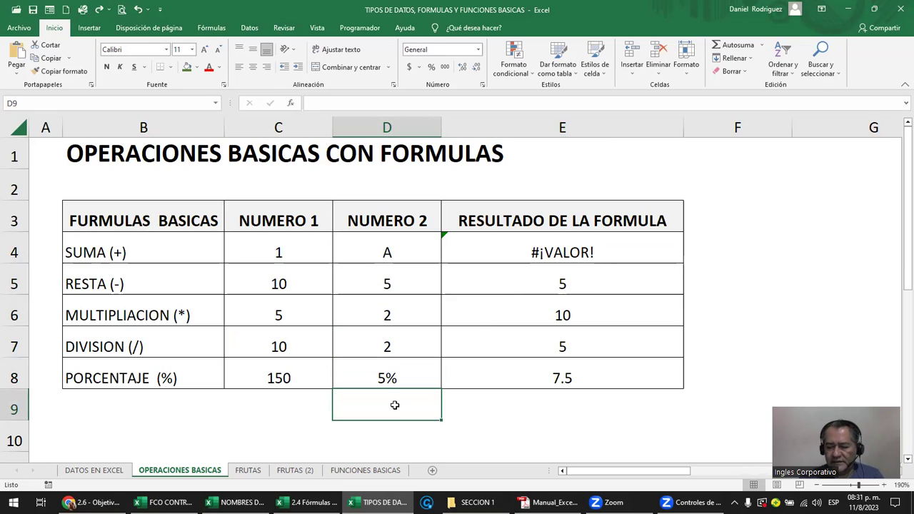
{"action": "type", "text": "0.0"}
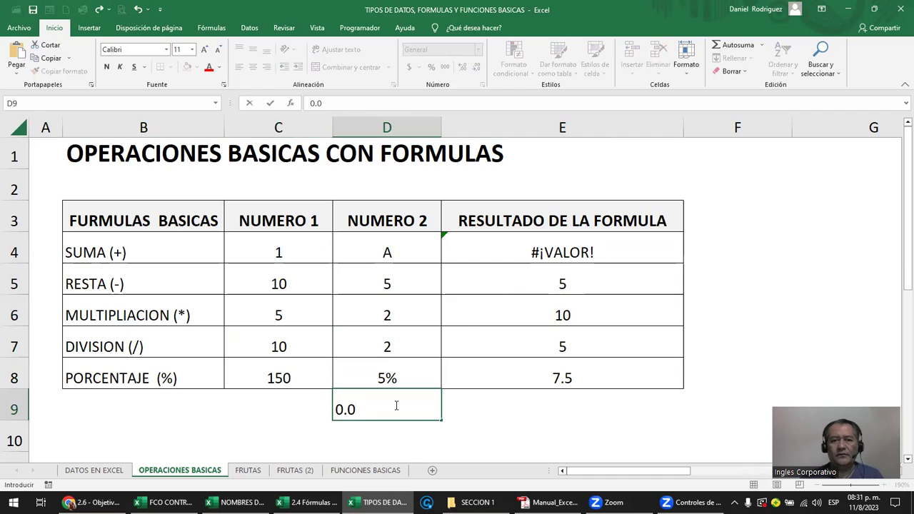
{"action": "type", "text": "0"}
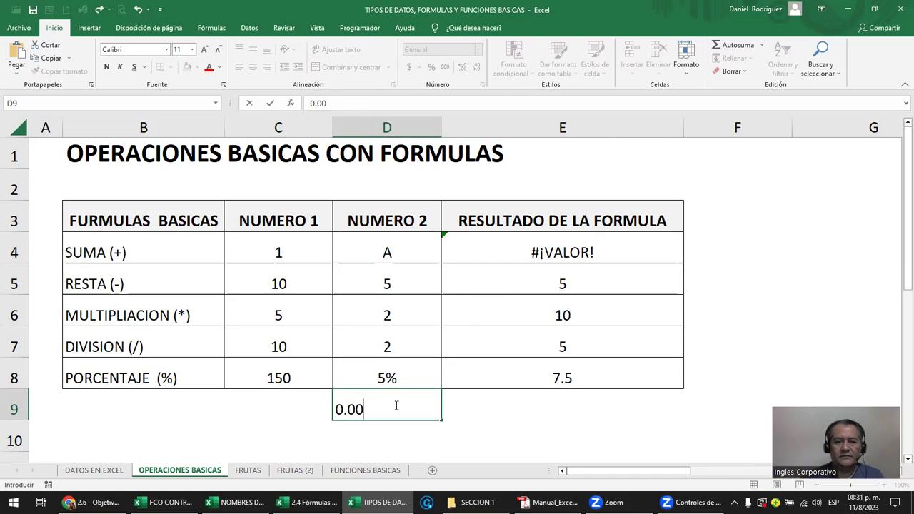
{"action": "type", "text": "5"}
{"action": "key", "text": "Return"}
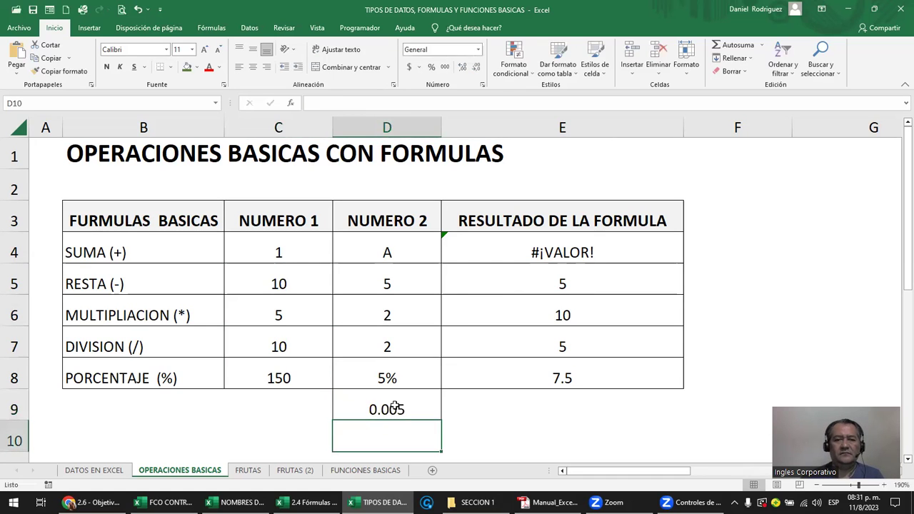
{"action": "type", "text": "0.005"}
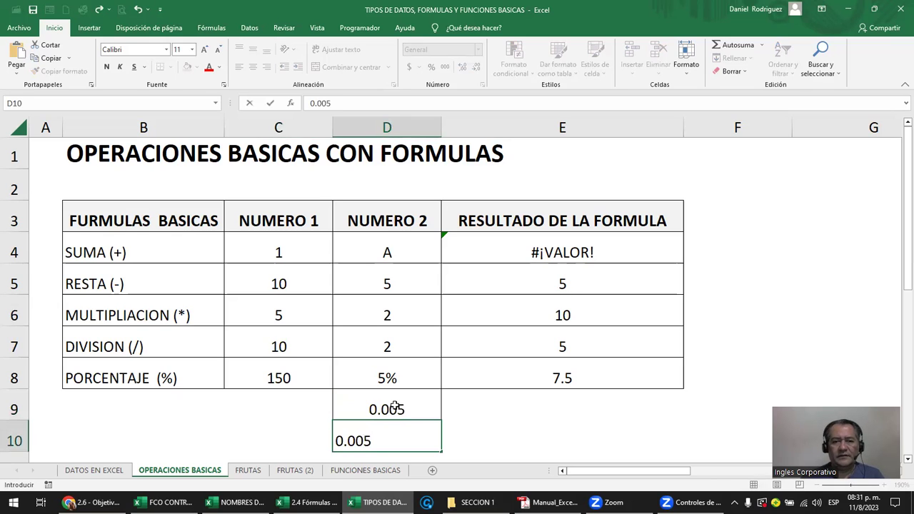
{"action": "key", "text": "BackSpace"}
{"action": "key", "text": "BackSpace"}
{"action": "type", "text": "5"}
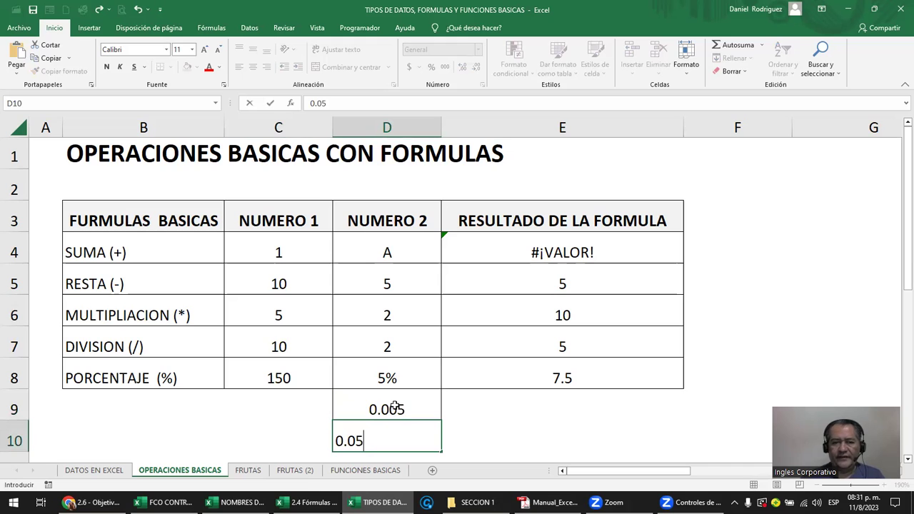
{"action": "key", "text": "Return"}
{"action": "type", "text": "0"}
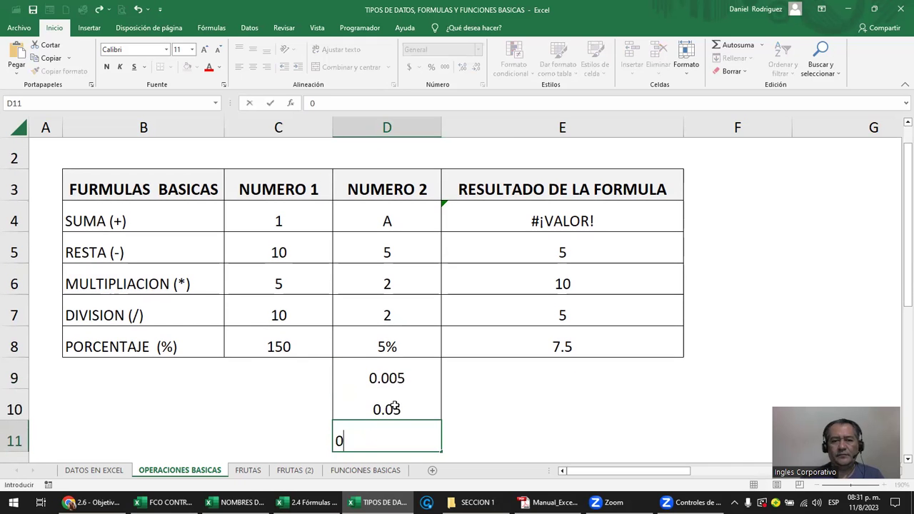
{"action": "type", "text": ".5"}
{"action": "key", "text": "Return"}
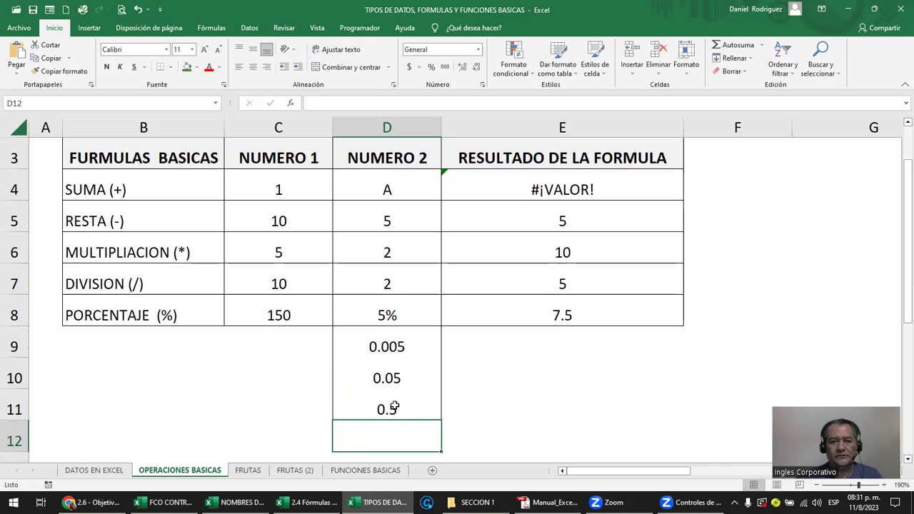
{"action": "left_click_drag", "start_coordinate": [384, 411], "coordinate": [386, 347]}
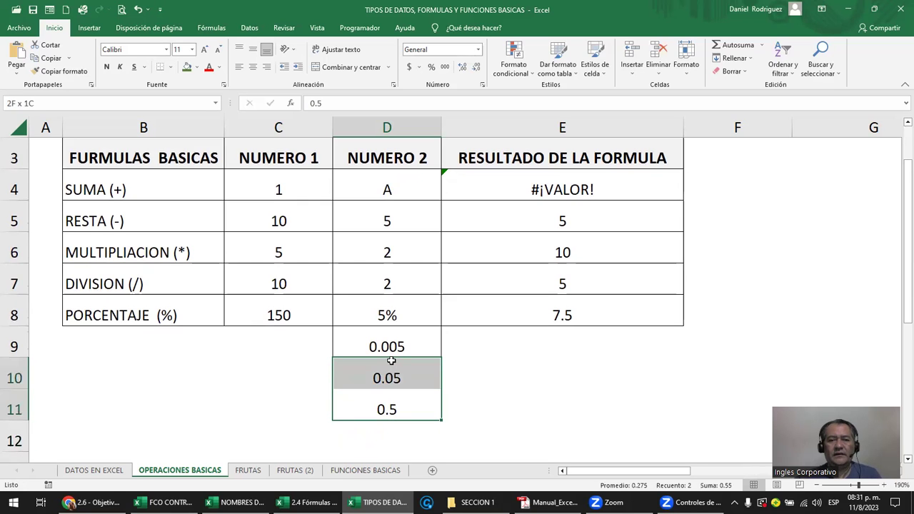
{"action": "left_click", "coordinate": [480, 353]}
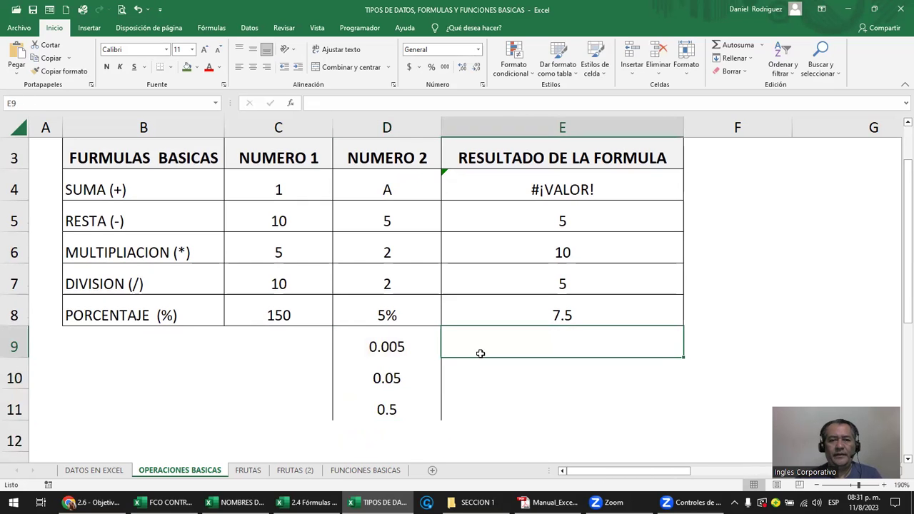
Step: Enter =C8*D9, =C8*D10 and =C8*D11 in E9:E11, giving 0.75, 7.5 and 75
{"action": "type", "text": "="}
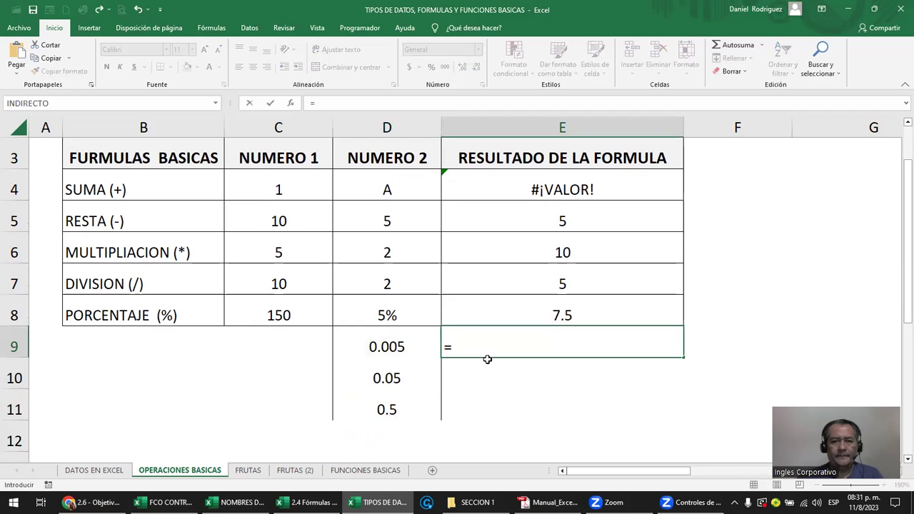
{"action": "left_click", "coordinate": [289, 317]}
{"action": "type", "text": "*"}
{"action": "left_click", "coordinate": [386, 347]}
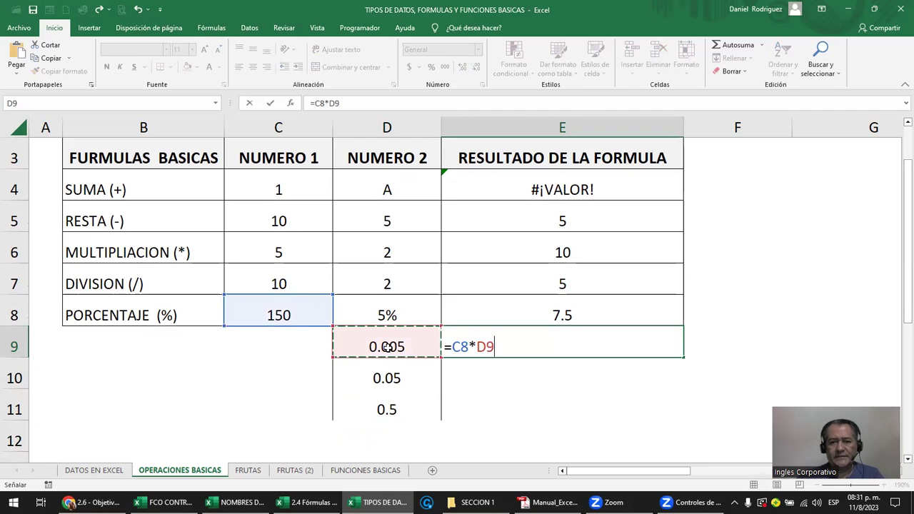
{"action": "key", "text": "Return"}
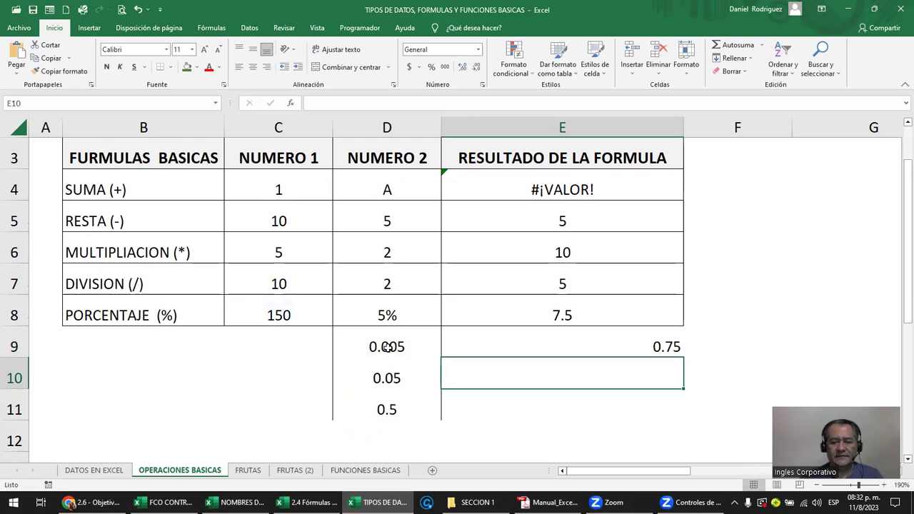
{"action": "type", "text": "="}
{"action": "left_click", "coordinate": [274, 317]}
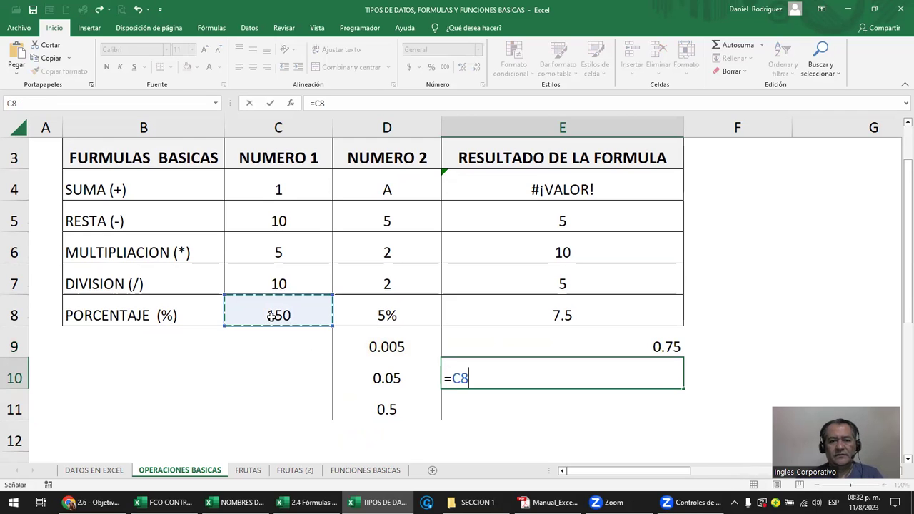
{"action": "type", "text": "*"}
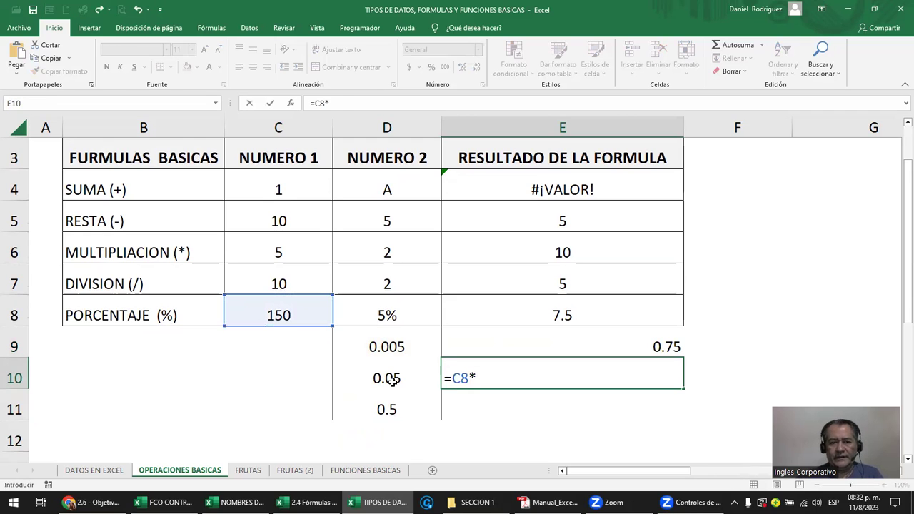
{"action": "left_click", "coordinate": [392, 380]}
{"action": "key", "text": "Return"}
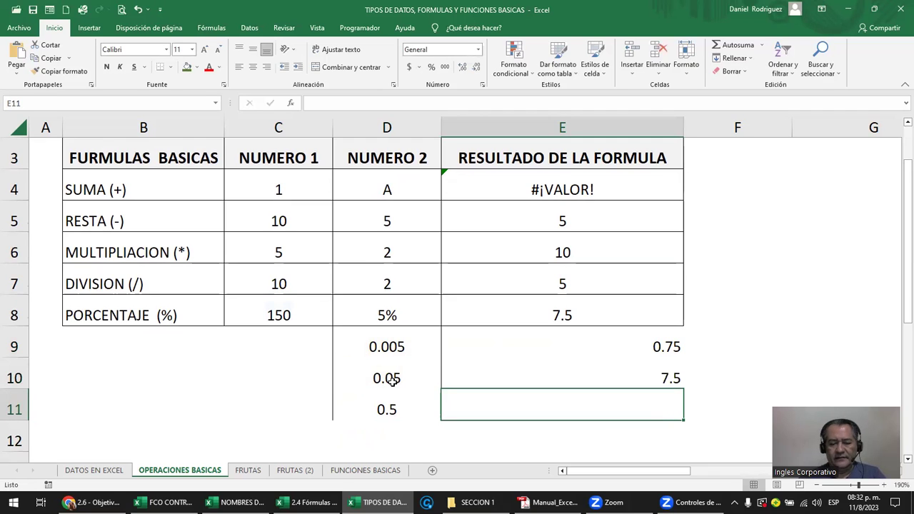
{"action": "type", "text": "="}
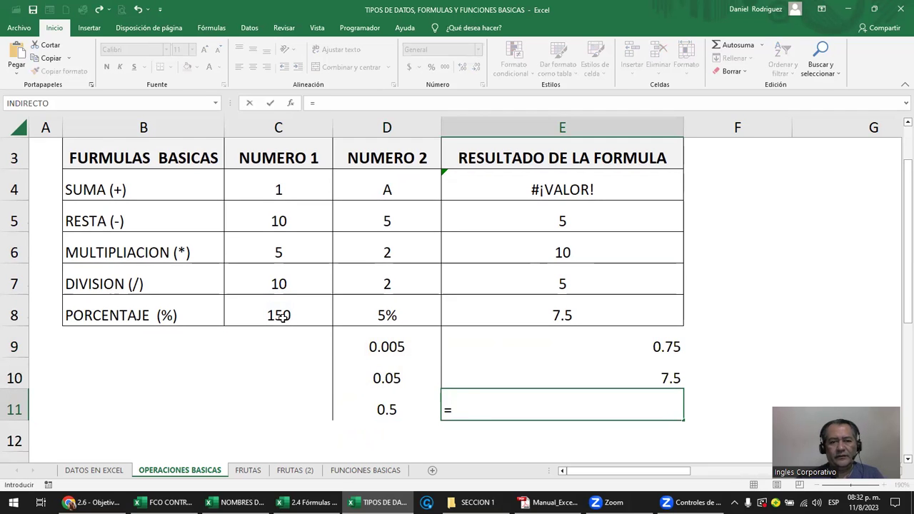
{"action": "left_click", "coordinate": [282, 317]}
{"action": "type", "text": "*"}
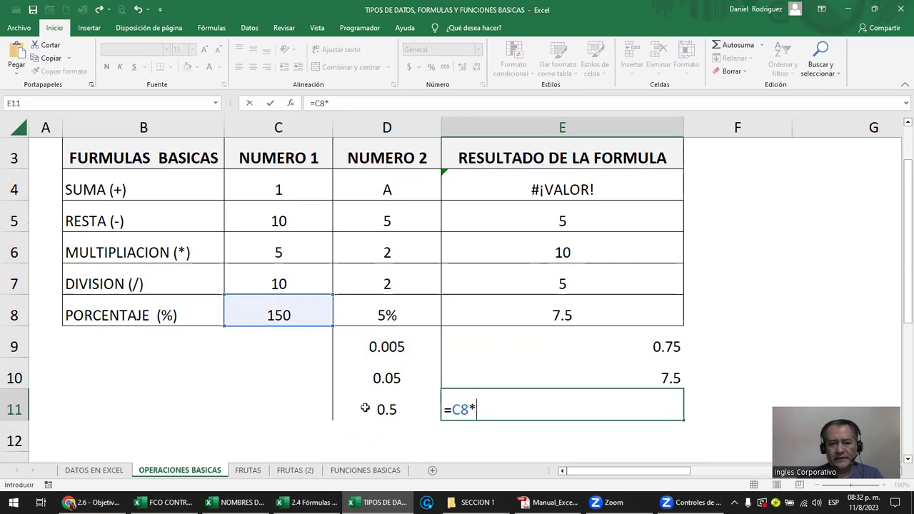
{"action": "left_click", "coordinate": [364, 408]}
{"action": "key", "text": "Return"}
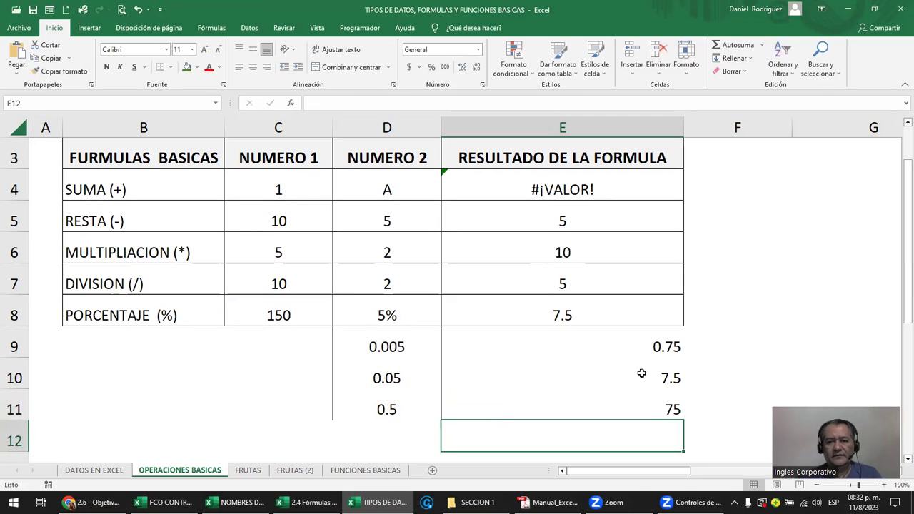
{"action": "left_click_drag", "start_coordinate": [641, 346], "coordinate": [644, 399]}
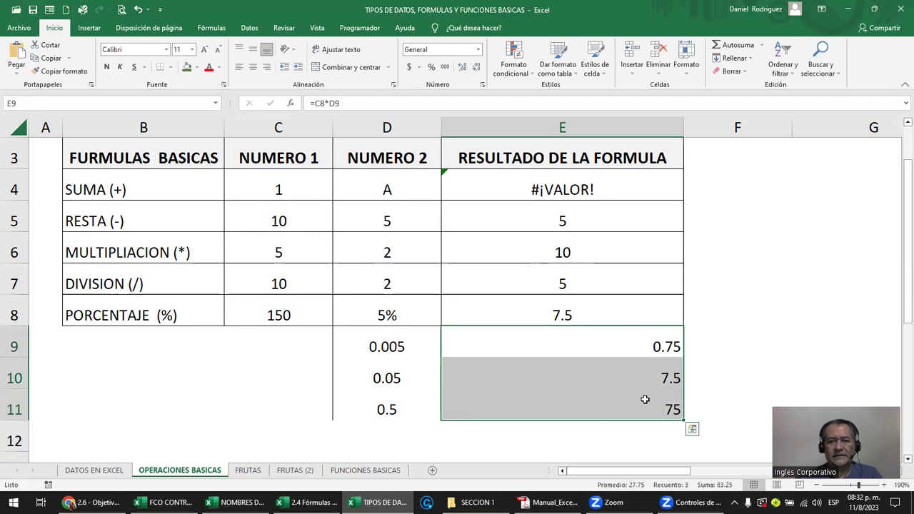
Step: Review the decimals in D9:D11 and pair 0.05 with its 7.5 result
{"action": "left_click", "coordinate": [393, 409]}
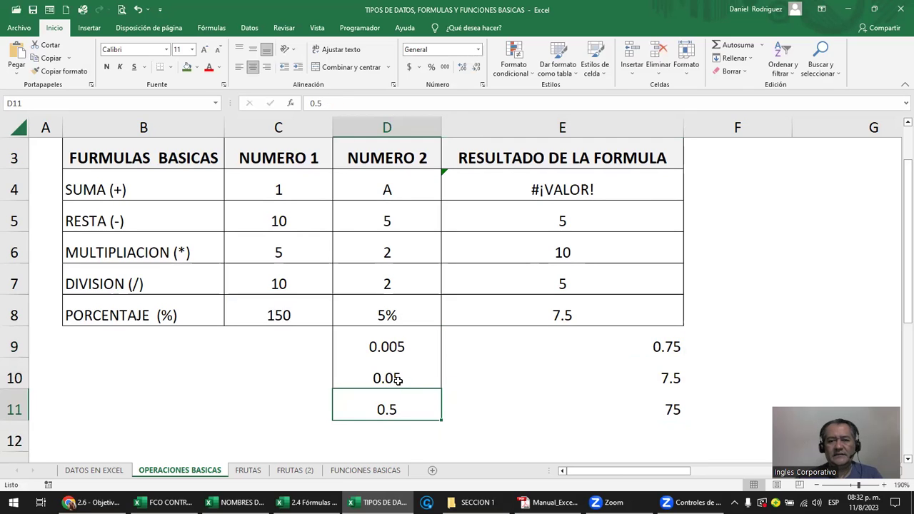
{"action": "left_click", "coordinate": [397, 379]}
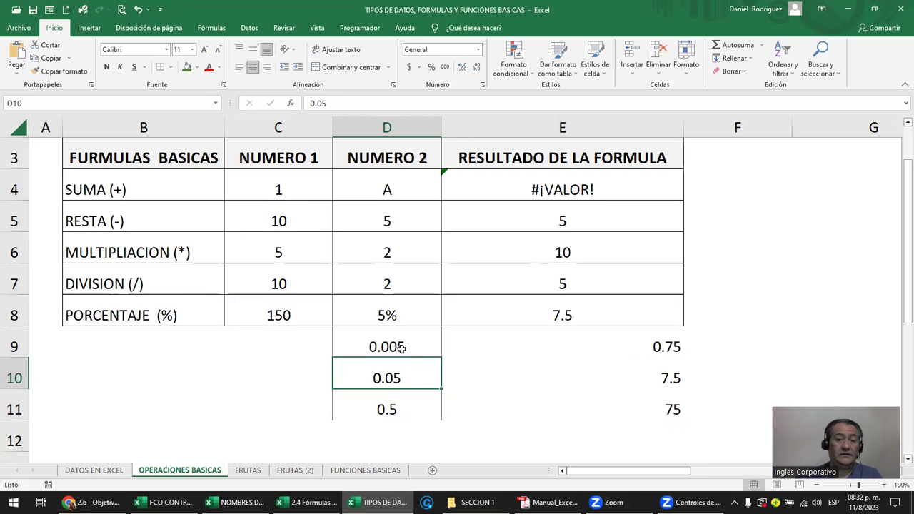
{"action": "left_click", "coordinate": [402, 347]}
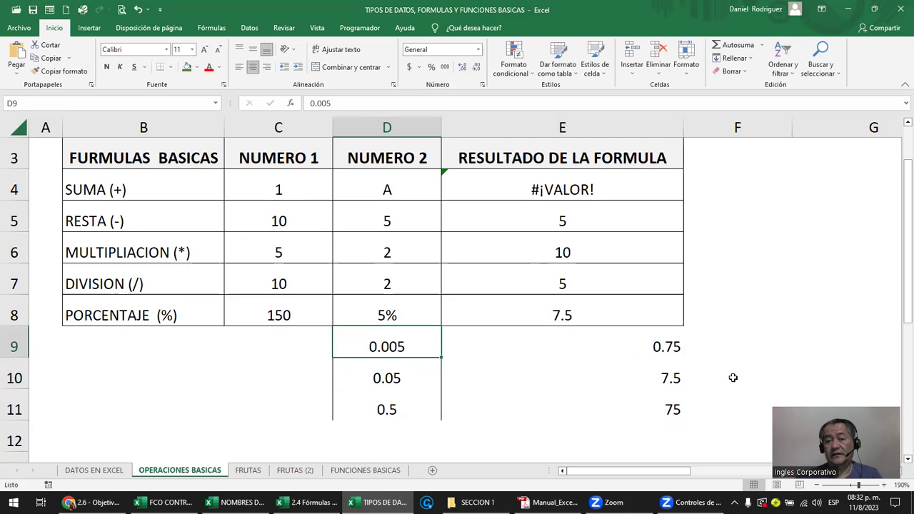
{"action": "left_click_drag", "start_coordinate": [667, 346], "coordinate": [675, 407]}
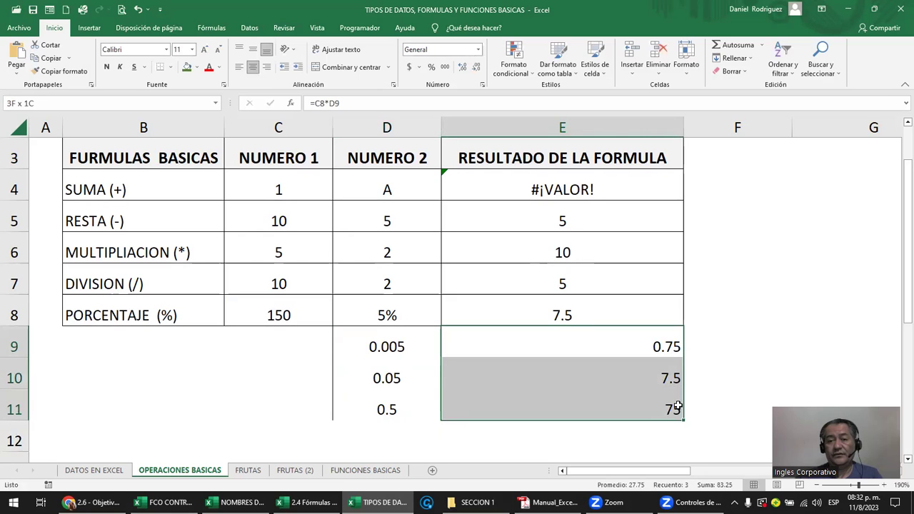
{"action": "left_click_drag", "start_coordinate": [393, 380], "coordinate": [598, 377]}
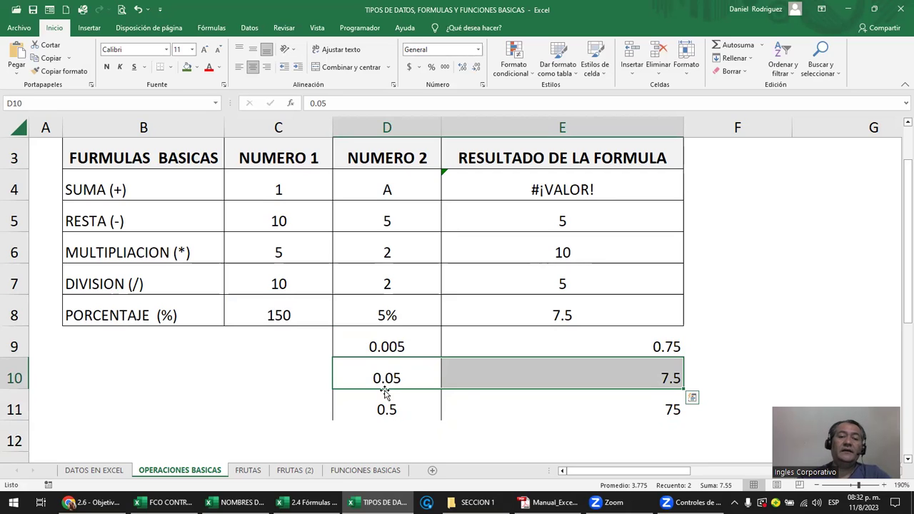
{"action": "left_click", "coordinate": [409, 382]}
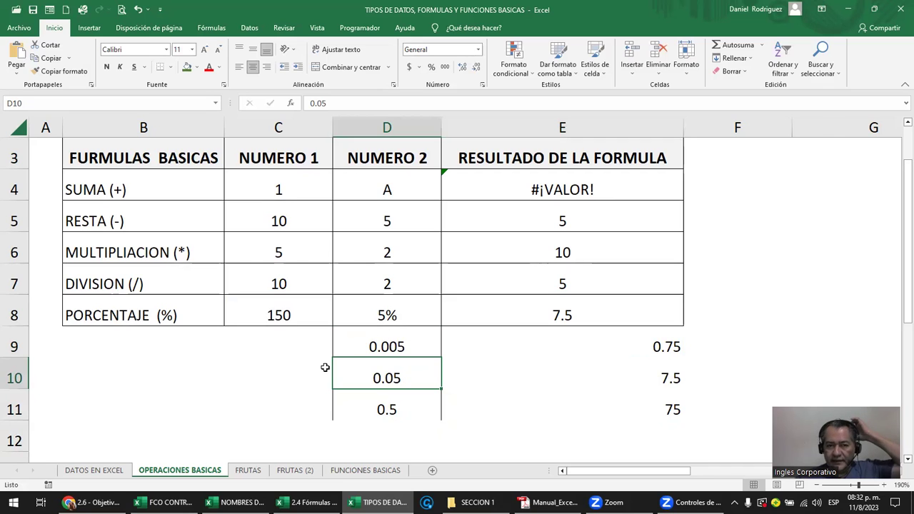
Step: Make C8 absolute in E9's formula with F4, giving =$C$8*D9
{"action": "left_click", "coordinate": [565, 343]}
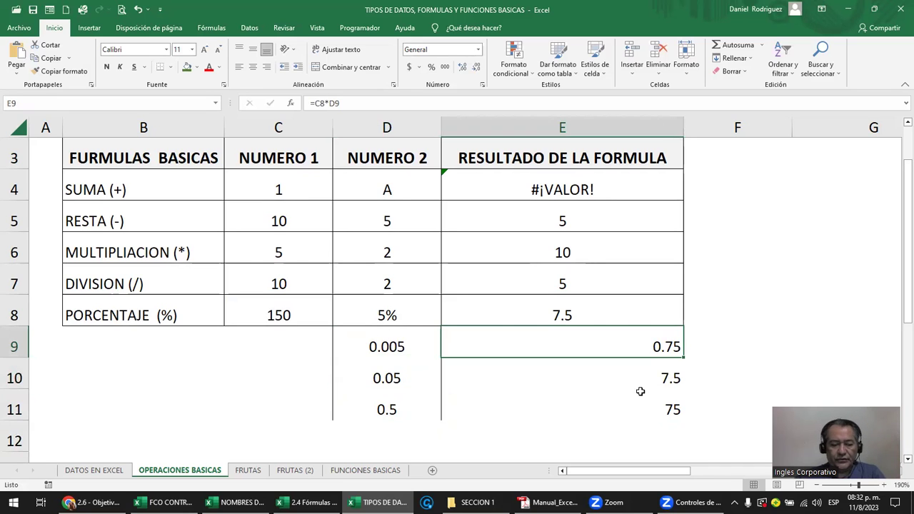
{"action": "key", "text": "F2"}
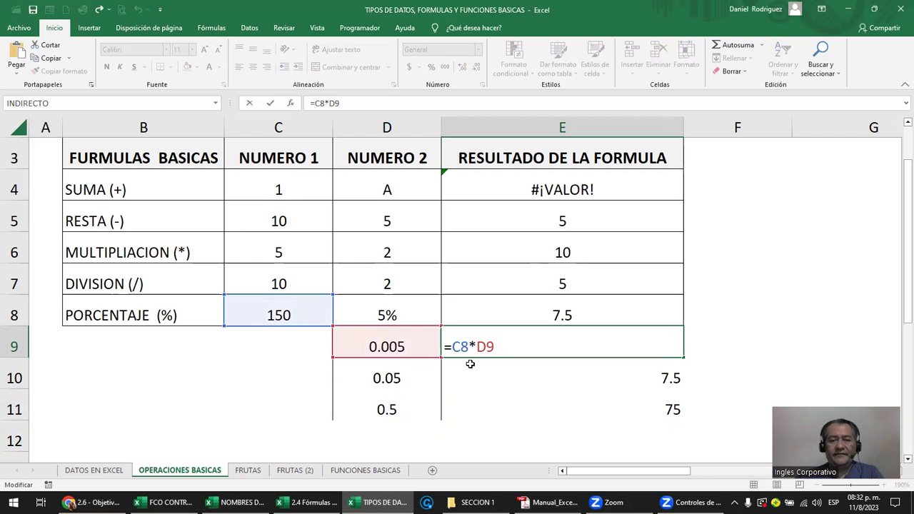
{"action": "key", "text": "ctrl+Return"}
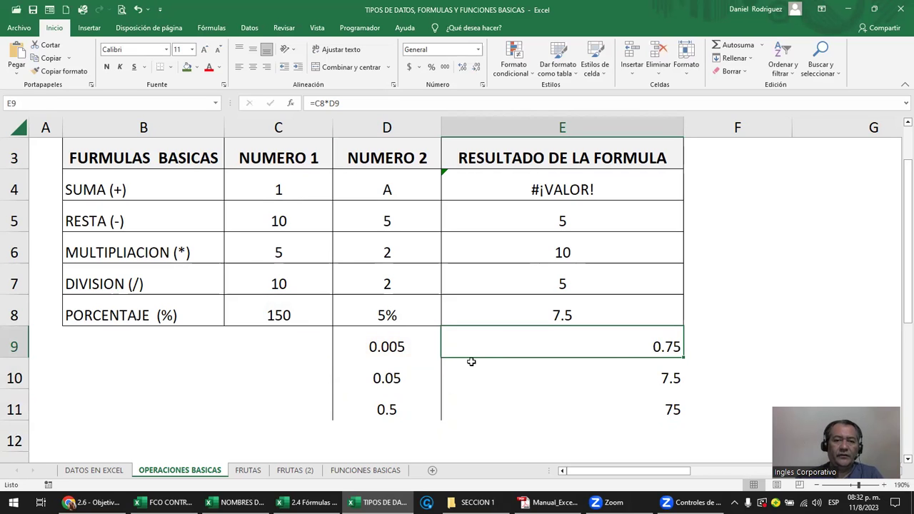
{"action": "left_click_drag", "start_coordinate": [629, 342], "coordinate": [631, 402]}
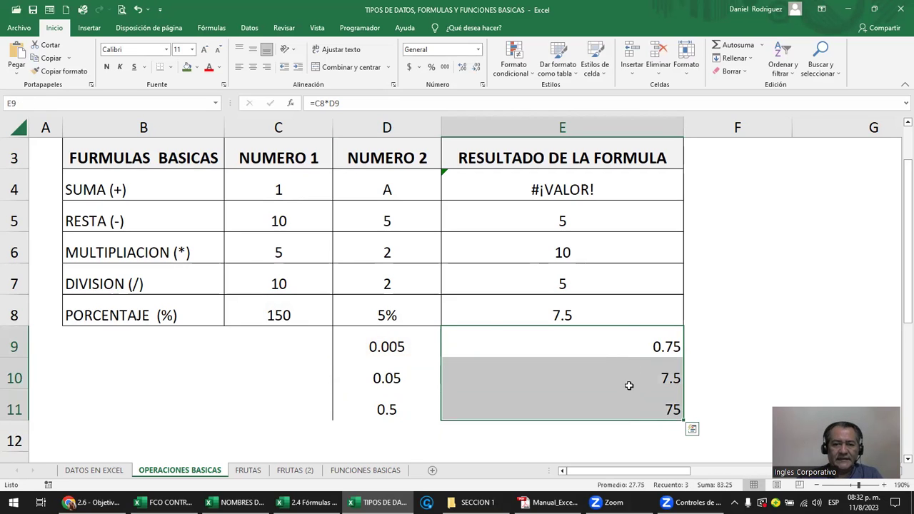
{"action": "left_click", "coordinate": [614, 350]}
{"action": "key", "text": "F2"}
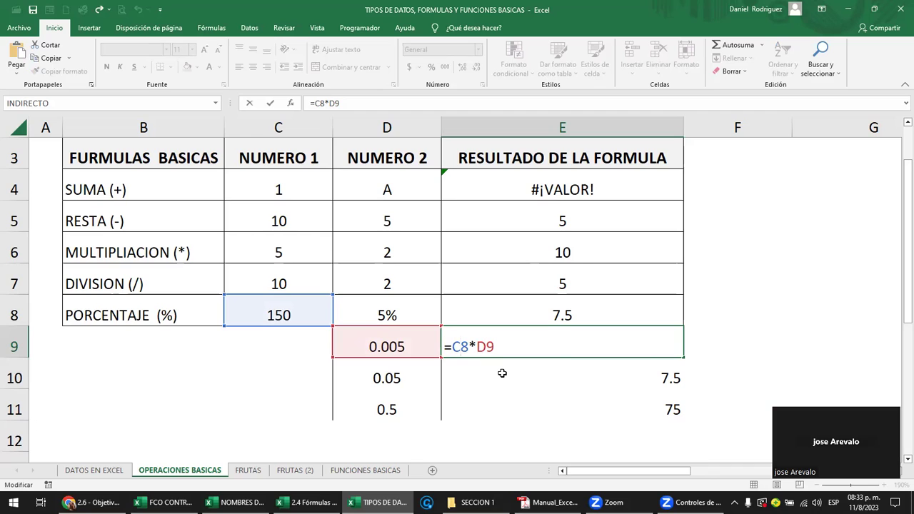
{"action": "key", "text": "F4"}
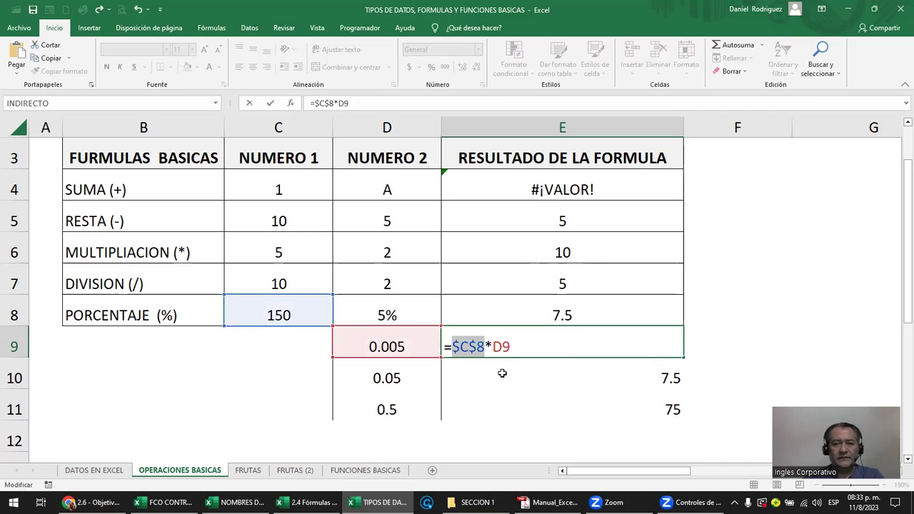
{"action": "key", "text": "Return"}
Step: Clear E10:E11 and fill the E9 formula down through E11
{"action": "key", "text": "Delete"}
{"action": "key", "text": "Down"}
{"action": "key", "text": "Delete"}
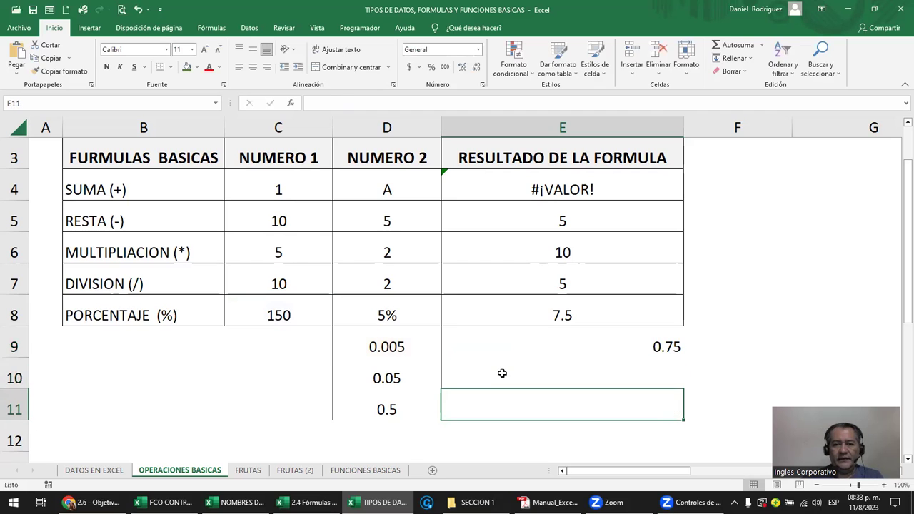
{"action": "left_click", "coordinate": [663, 344]}
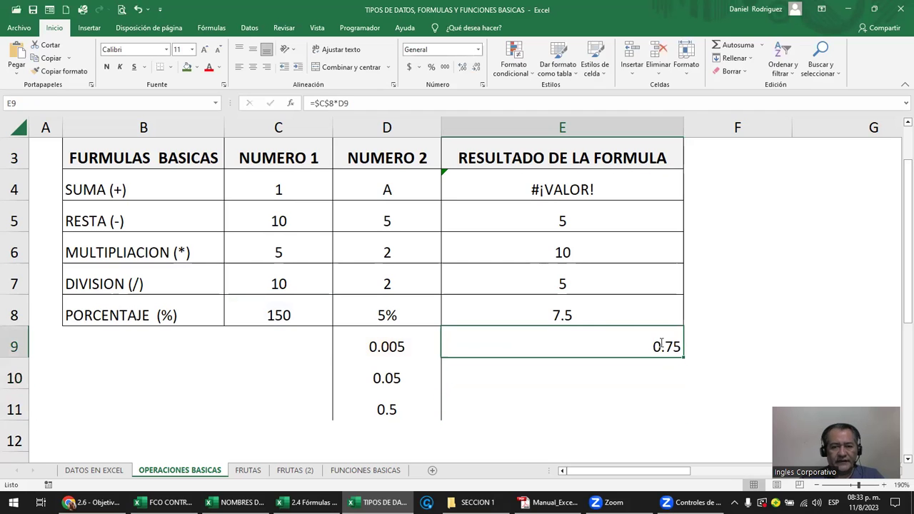
{"action": "double_click", "coordinate": [664, 343]}
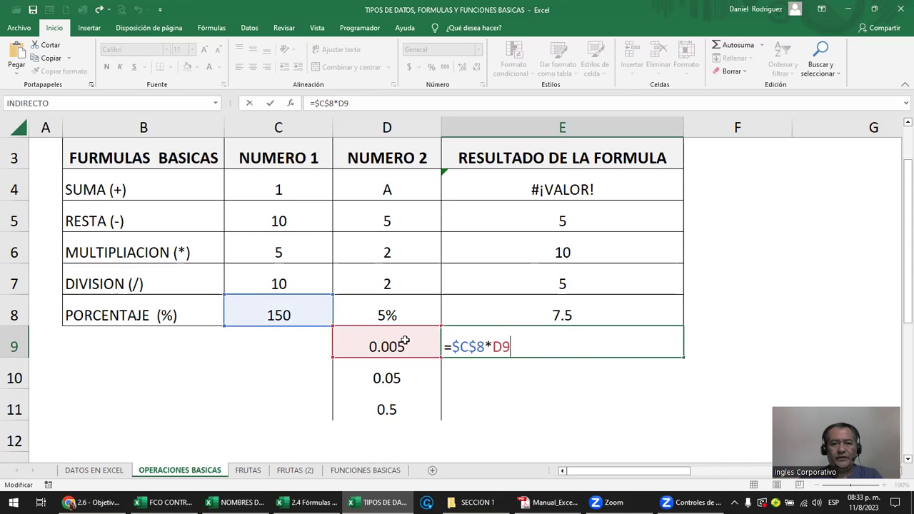
{"action": "key", "text": "Return"}
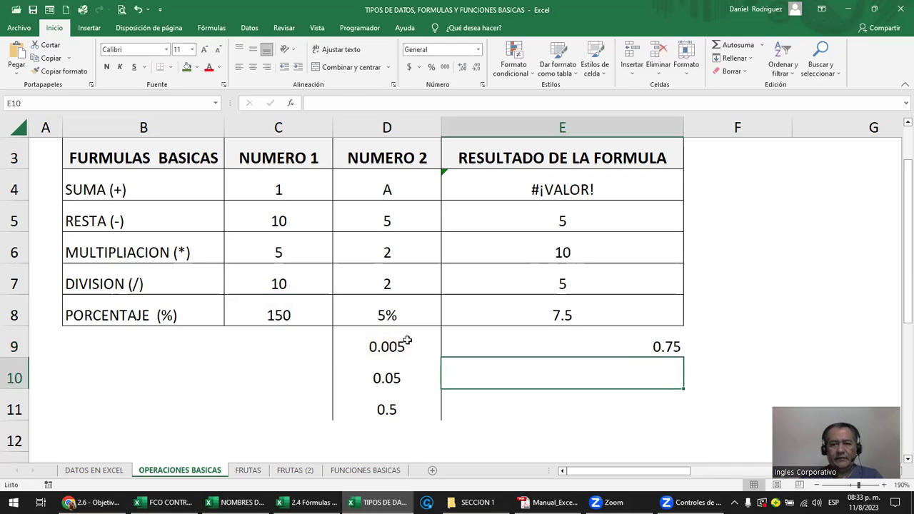
{"action": "left_click", "coordinate": [650, 346]}
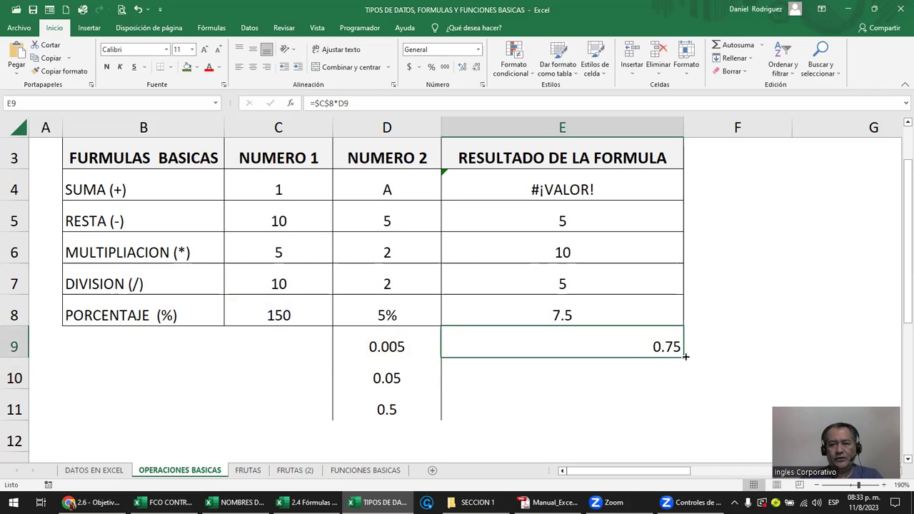
{"action": "double_click", "coordinate": [684, 355]}
Step: Check the copied formulas in E10 and E11 and highlight $C$8 in E9's formula
{"action": "left_click", "coordinate": [671, 377]}
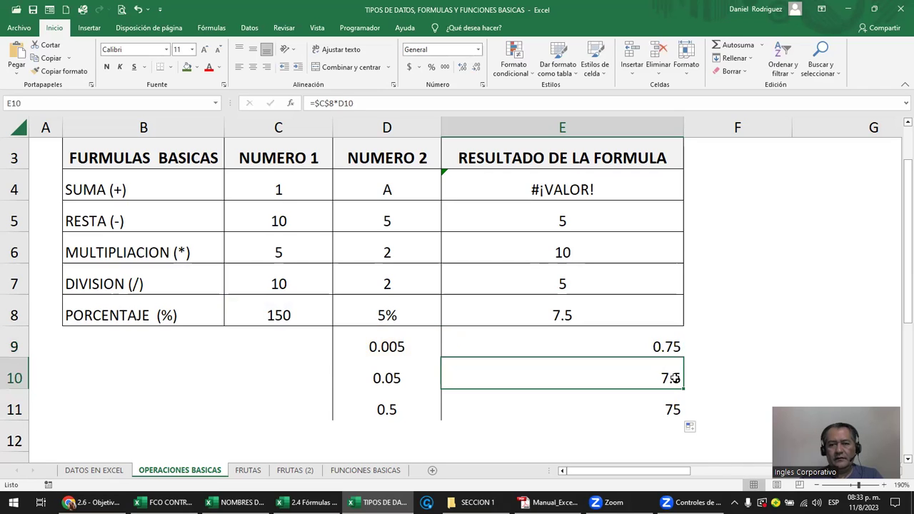
{"action": "double_click", "coordinate": [675, 379]}
{"action": "left_click", "coordinate": [675, 411]}
{"action": "double_click", "coordinate": [673, 409]}
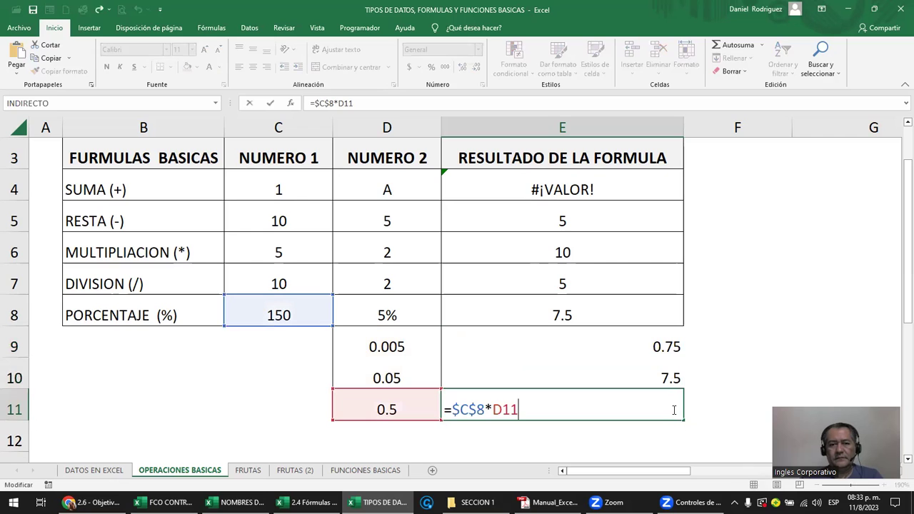
{"action": "key", "text": "Escape"}
{"action": "left_click", "coordinate": [650, 348]}
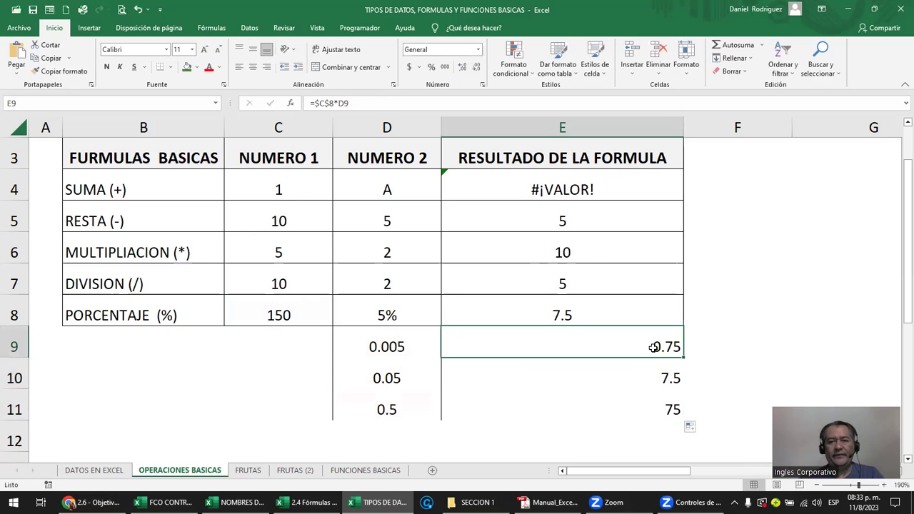
{"action": "double_click", "coordinate": [653, 348]}
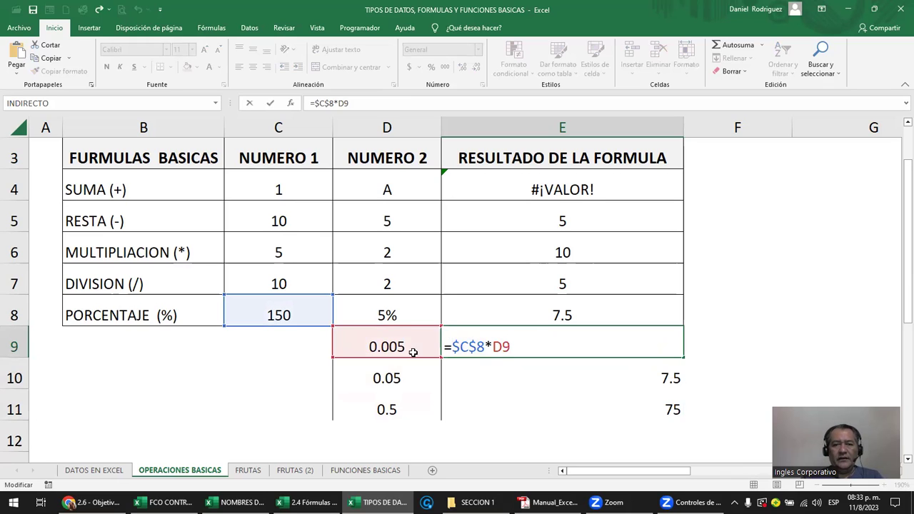
{"action": "left_click_drag", "start_coordinate": [452, 347], "coordinate": [486, 346]}
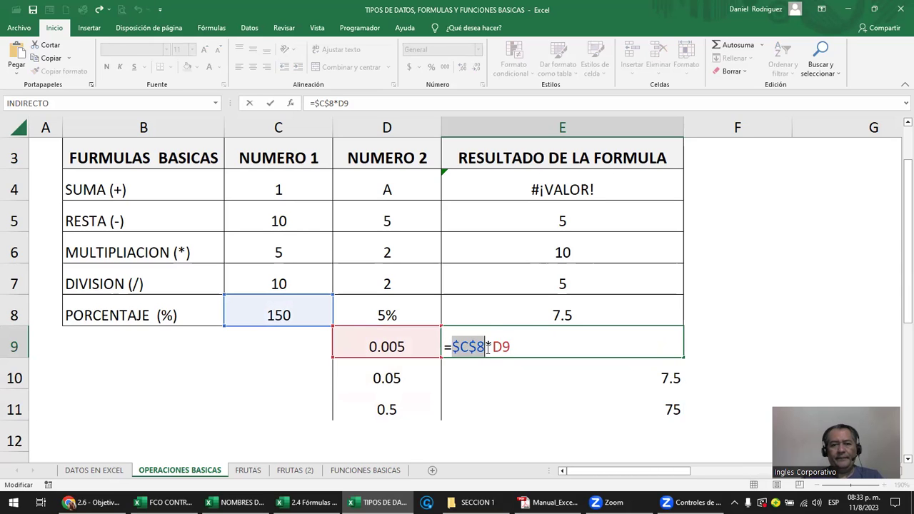
{"action": "left_click", "coordinate": [454, 346]}
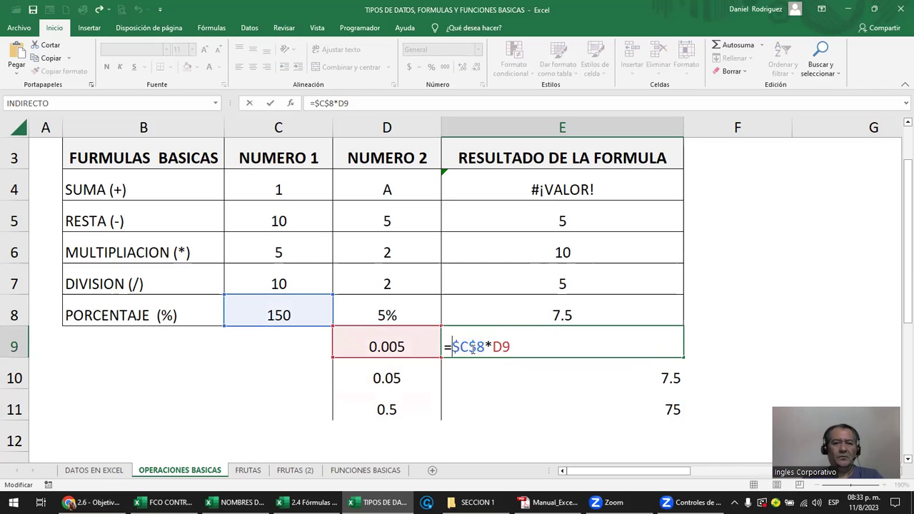
{"action": "key", "text": "ctrl+Return"}
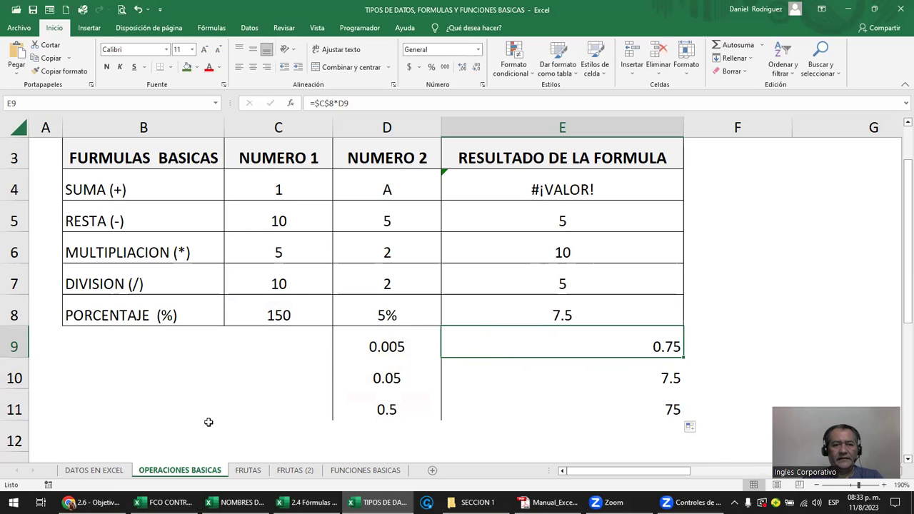
{"action": "left_click", "coordinate": [152, 190]}
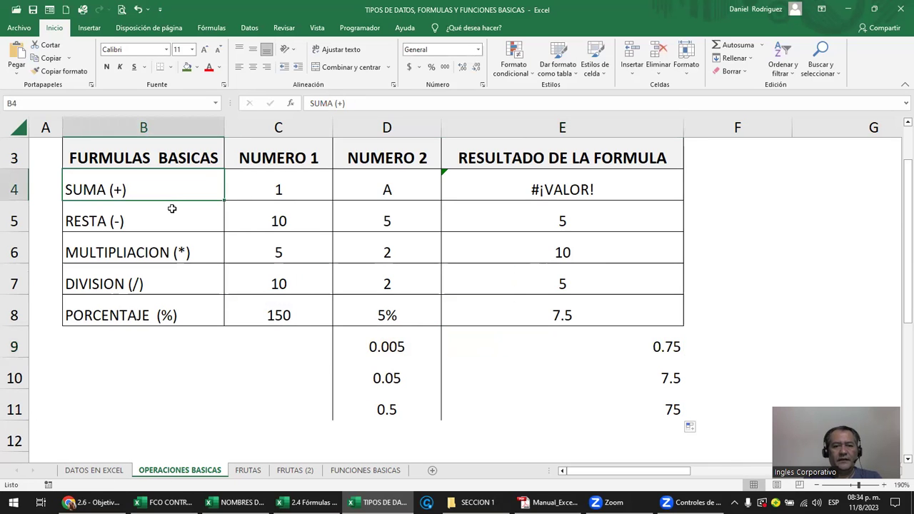
Step: In the Excel manual PDF, find the function syntax on page 51 and select its formula image
{"action": "left_click", "coordinate": [543, 501]}
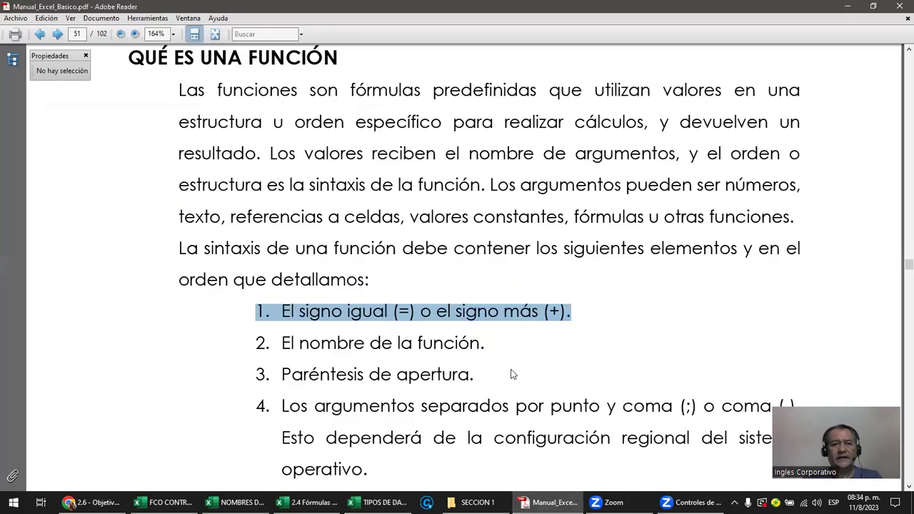
{"action": "scroll", "coordinate": [510, 368], "scroll_direction": "up", "scroll_amount": 3}
{"action": "scroll", "coordinate": [510, 368], "scroll_direction": "up", "scroll_amount": 5}
{"action": "scroll", "coordinate": [509, 368], "scroll_direction": "up", "scroll_amount": 3}
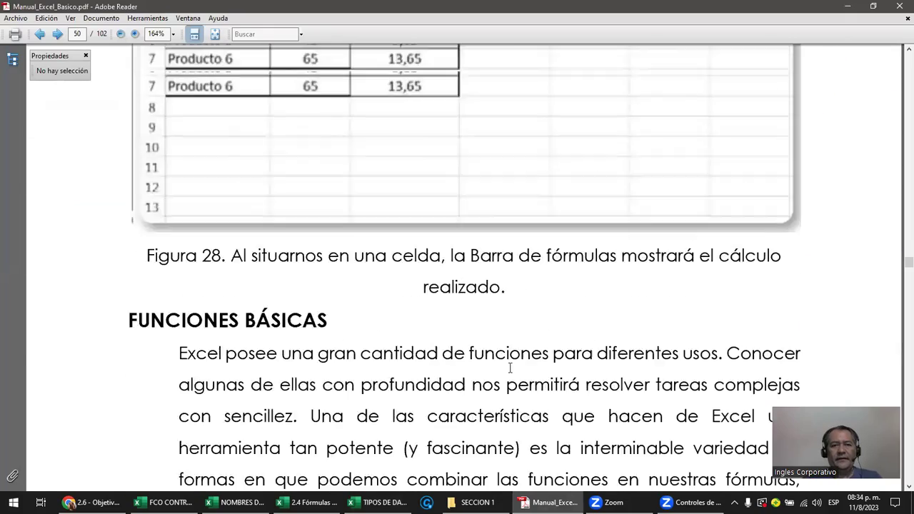
{"action": "scroll", "coordinate": [509, 368], "scroll_direction": "down", "scroll_amount": 2}
{"action": "scroll", "coordinate": [509, 368], "scroll_direction": "down", "scroll_amount": 2}
{"action": "scroll", "coordinate": [510, 368], "scroll_direction": "down", "scroll_amount": 3}
{"action": "scroll", "coordinate": [509, 372], "scroll_direction": "down", "scroll_amount": 3}
{"action": "scroll", "coordinate": [509, 371], "scroll_direction": "down", "scroll_amount": 5}
{"action": "scroll", "coordinate": [511, 378], "scroll_direction": "down", "scroll_amount": 1}
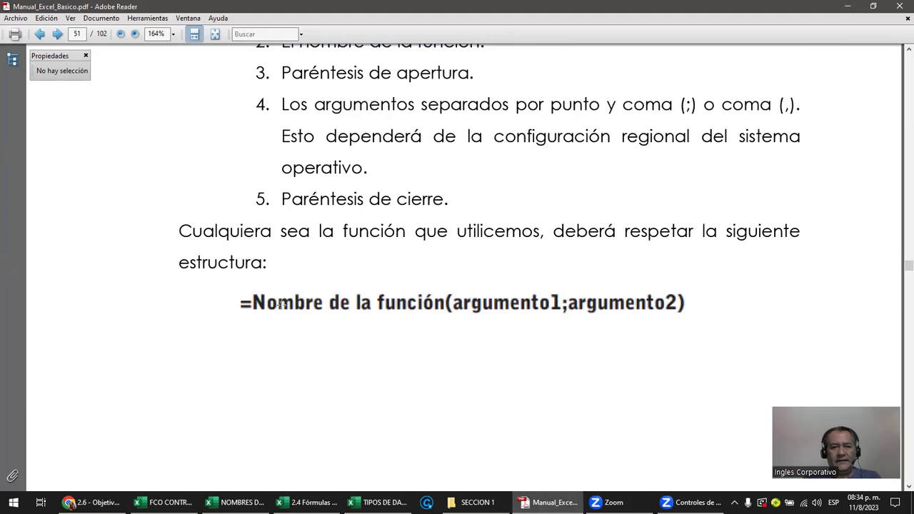
{"action": "mouse_move", "coordinate": [231, 293]}
{"action": "left_mouse_down"}
{"action": "mouse_move", "coordinate": [707, 346]}
{"action": "mouse_move", "coordinate": [672, 312]}
{"action": "left_mouse_up"}
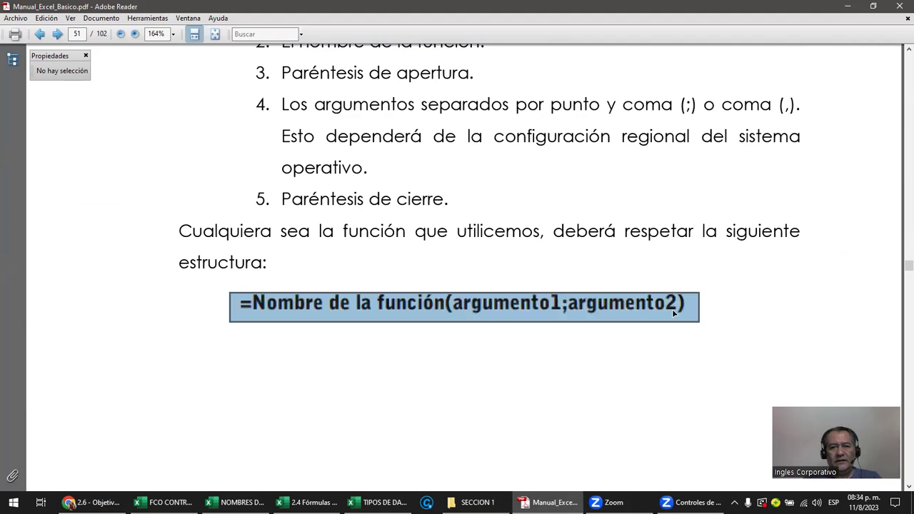
{"action": "mouse_move", "coordinate": [324, 314]}
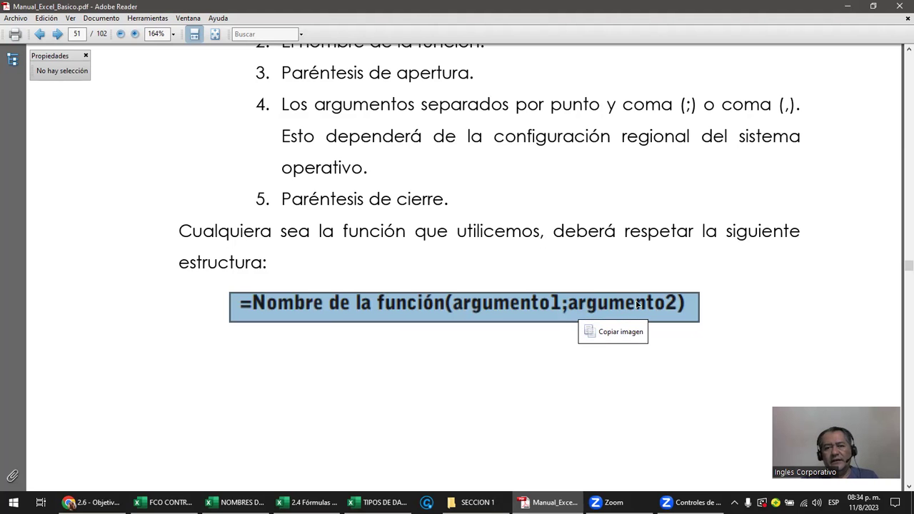
Step: Scroll to page 52's example summing units sold with =SUMA(C3:C8) to 213
{"action": "scroll", "coordinate": [457, 386], "scroll_direction": "down", "scroll_amount": 3}
{"action": "scroll", "coordinate": [469, 379], "scroll_direction": "down", "scroll_amount": 5}
{"action": "scroll", "coordinate": [472, 374], "scroll_direction": "down", "scroll_amount": 4}
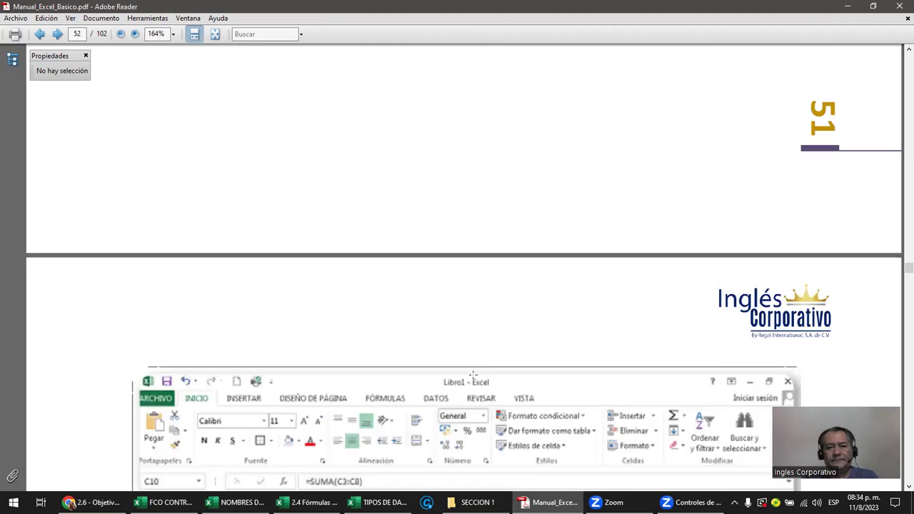
{"action": "scroll", "coordinate": [473, 375], "scroll_direction": "down", "scroll_amount": 2}
{"action": "scroll", "coordinate": [475, 373], "scroll_direction": "down", "scroll_amount": 2}
{"action": "scroll", "coordinate": [480, 370], "scroll_direction": "down", "scroll_amount": 2}
{"action": "scroll", "coordinate": [484, 367], "scroll_direction": "down", "scroll_amount": 2}
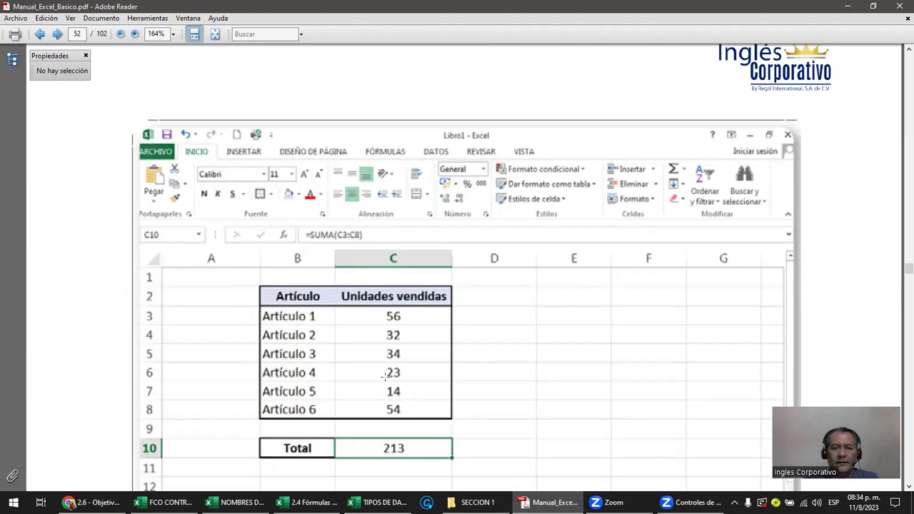
Step: Back in the workbook, change C5 to 5 and review the references in C6's formula
{"action": "mouse_move", "coordinate": [308, 502]}
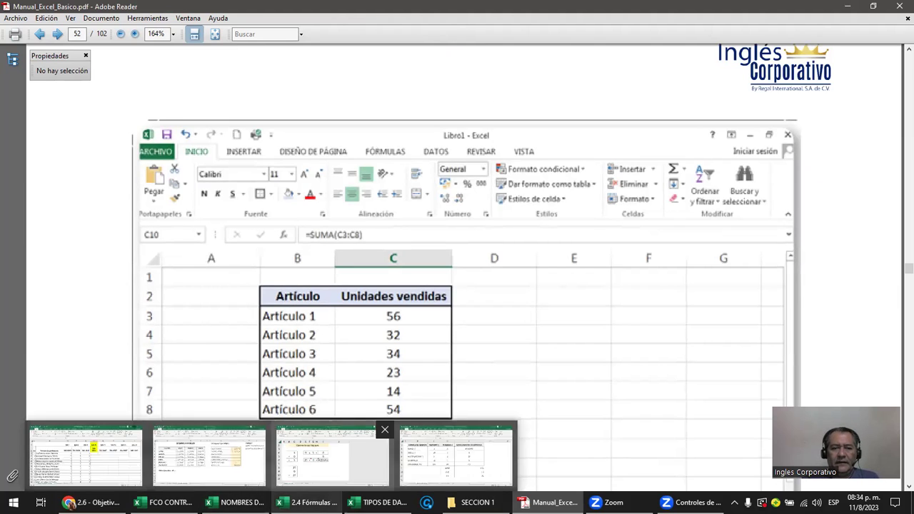
{"action": "left_click", "coordinate": [332, 457]}
{"action": "left_click", "coordinate": [239, 340]}
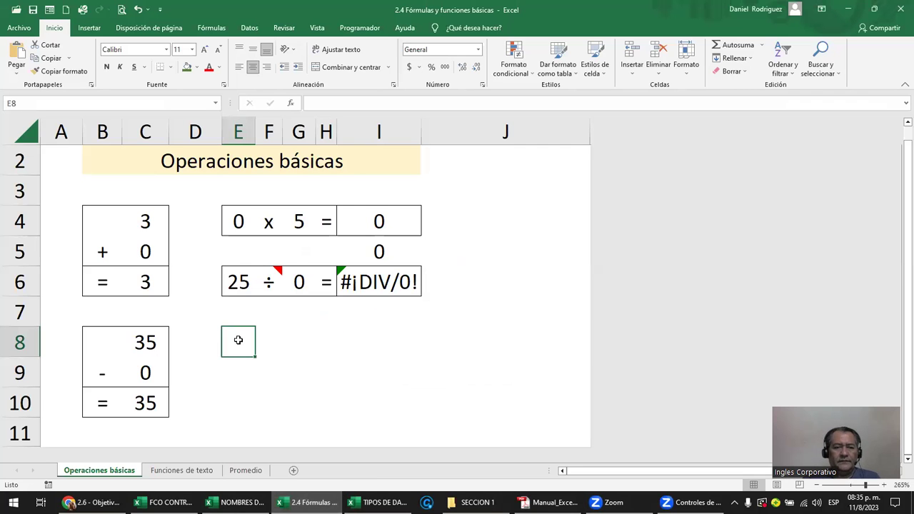
{"action": "left_click", "coordinate": [132, 232]}
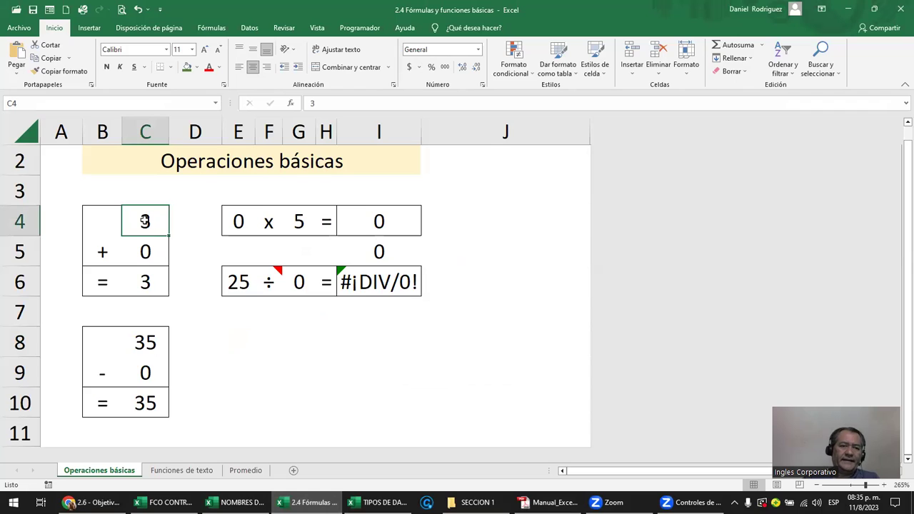
{"action": "left_click", "coordinate": [146, 252]}
{"action": "type", "text": "5"}
{"action": "key", "text": "Return"}
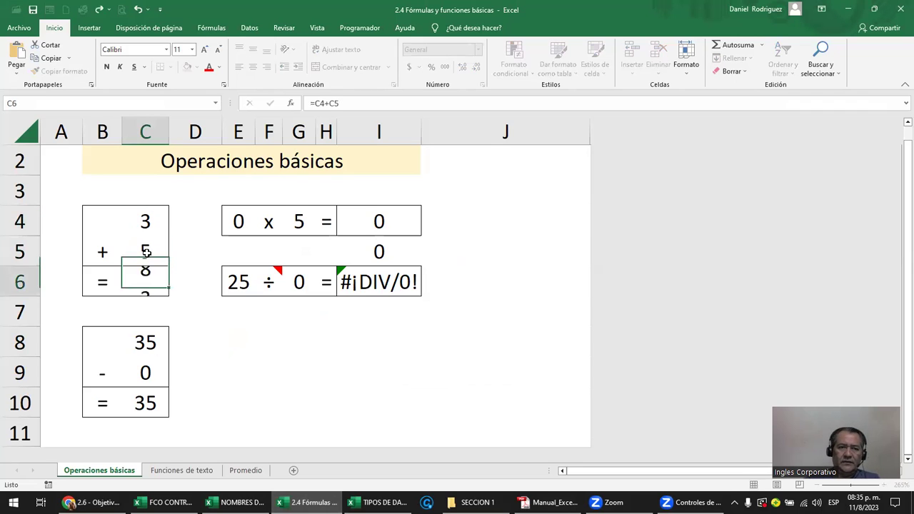
{"action": "double_click", "coordinate": [152, 291]}
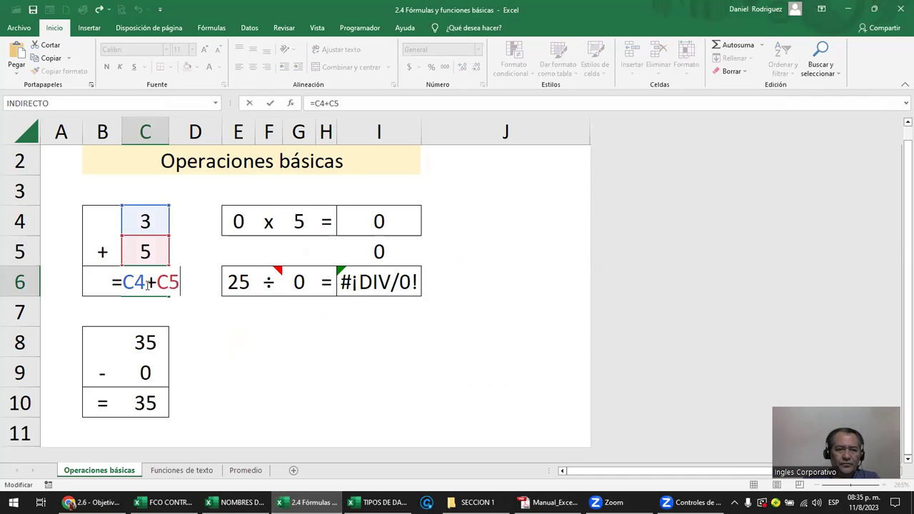
{"action": "key", "text": "Escape"}
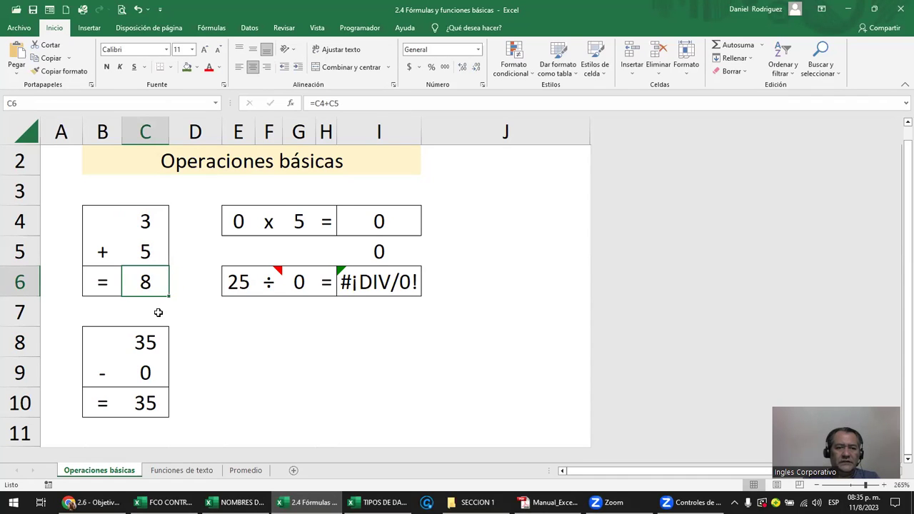
Step: Enter =SUMA(C4;C5) in G9 by clicking C4 and C5 as arguments
{"action": "left_click", "coordinate": [292, 364]}
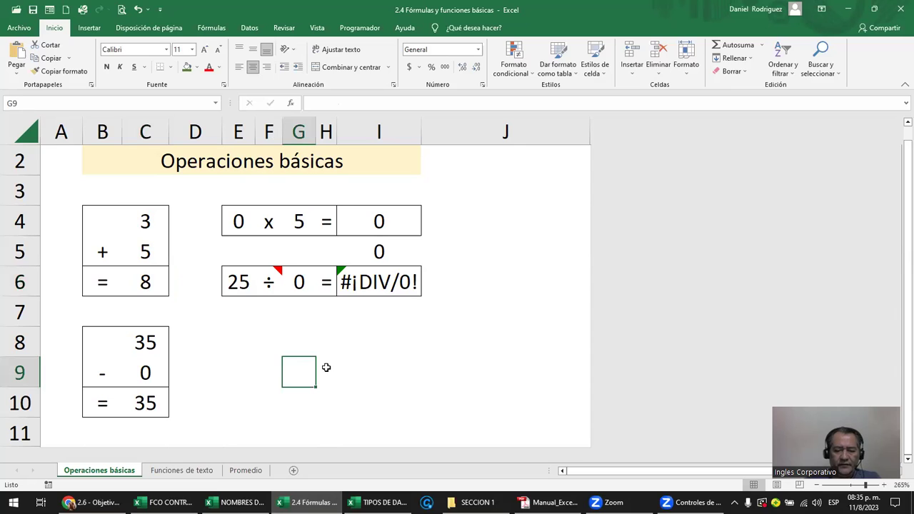
{"action": "type", "text": "=SUMA"}
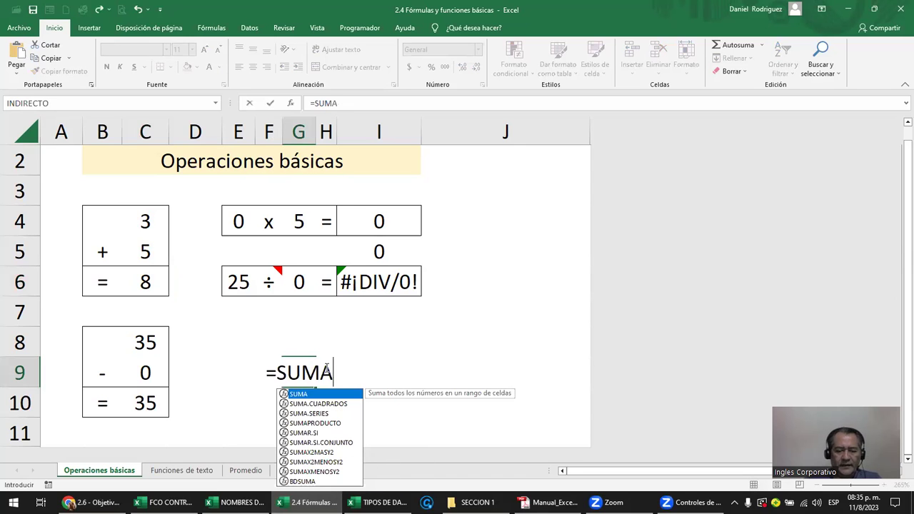
{"action": "type", "text": "("}
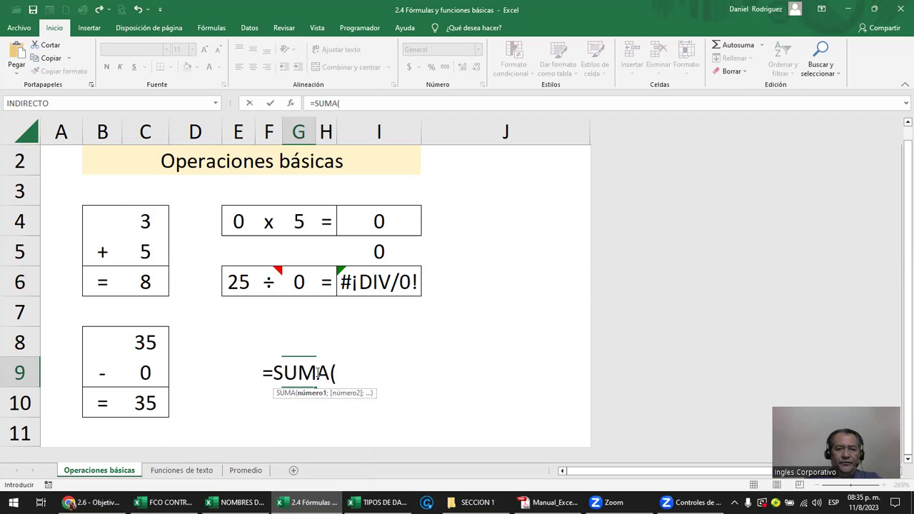
{"action": "left_click", "coordinate": [147, 222]}
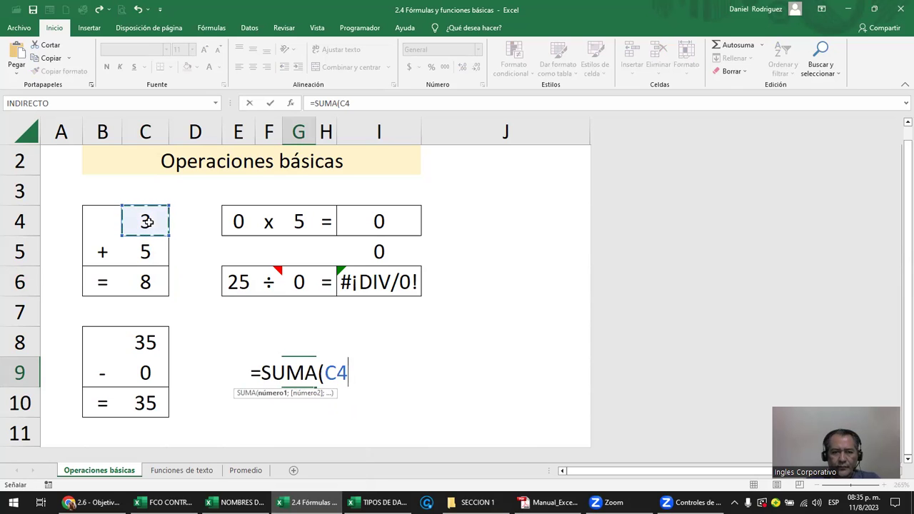
{"action": "type", "text": ";"}
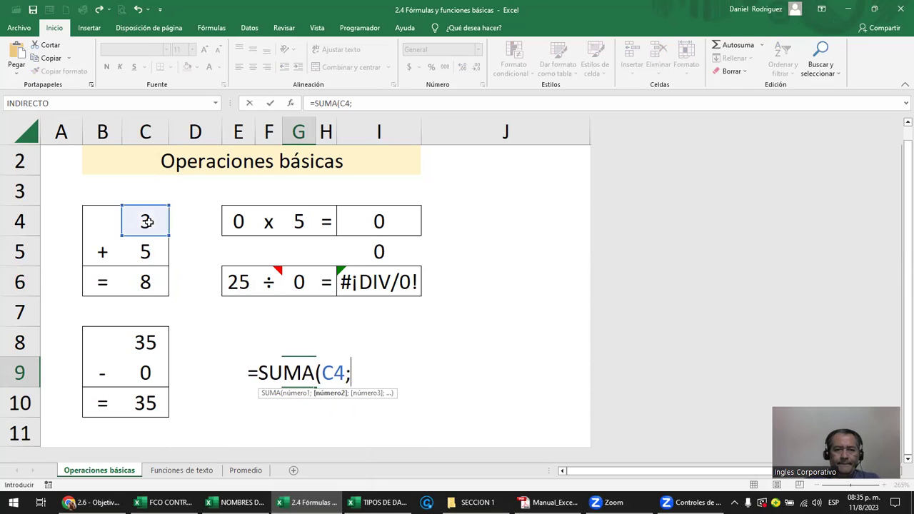
{"action": "left_click", "coordinate": [145, 253]}
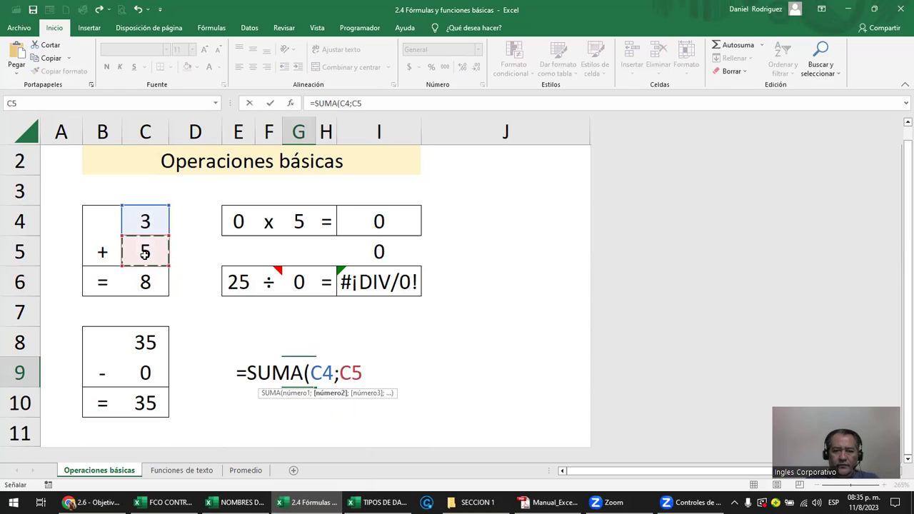
{"action": "key", "text": "Return"}
Step: Review G9's formula, then select C4:C5 to compare their sum of 8
{"action": "key", "text": "Up"}
{"action": "key", "text": "F2"}
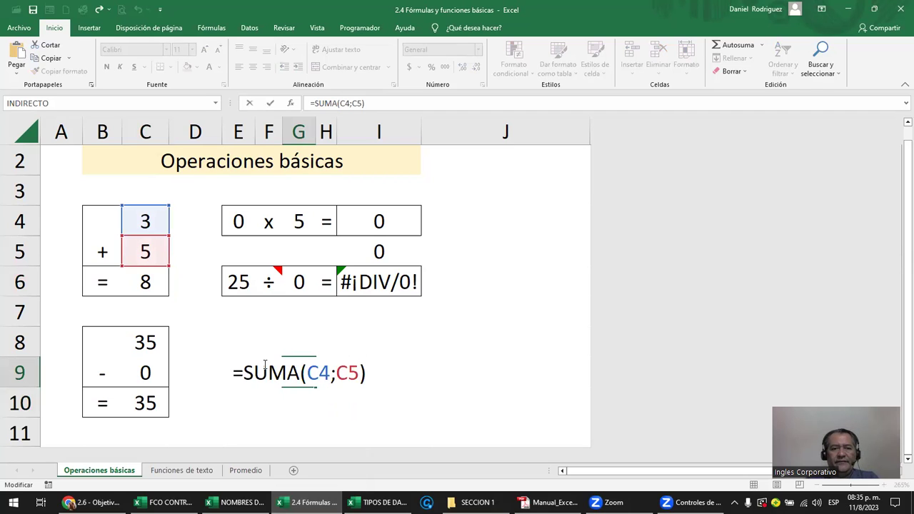
{"action": "key", "text": "Escape"}
{"action": "left_click", "coordinate": [145, 221]}
{"action": "left_click", "coordinate": [145, 251]}
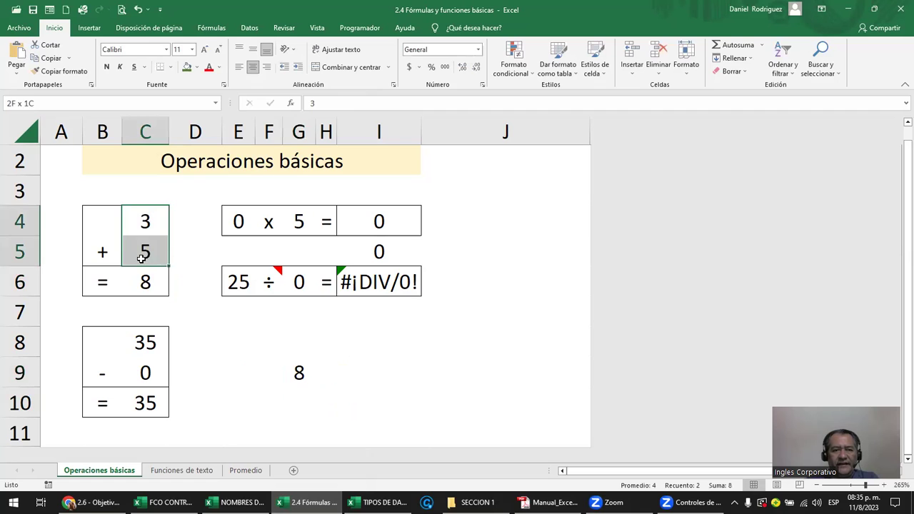
Step: Inspect C6's formula, highlighting its C4 reference, and leave it unchanged
{"action": "left_click", "coordinate": [145, 281]}
{"action": "double_click", "coordinate": [145, 281]}
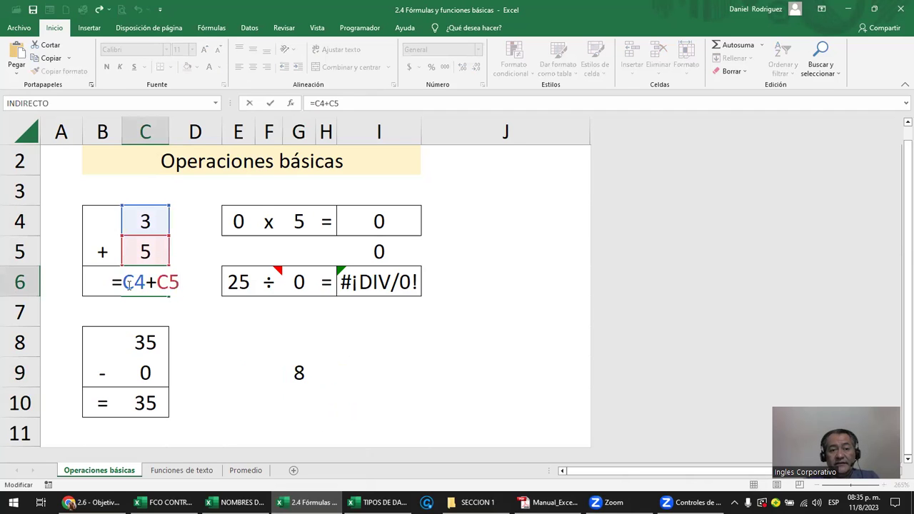
{"action": "left_click_drag", "start_coordinate": [124, 282], "coordinate": [145, 281]}
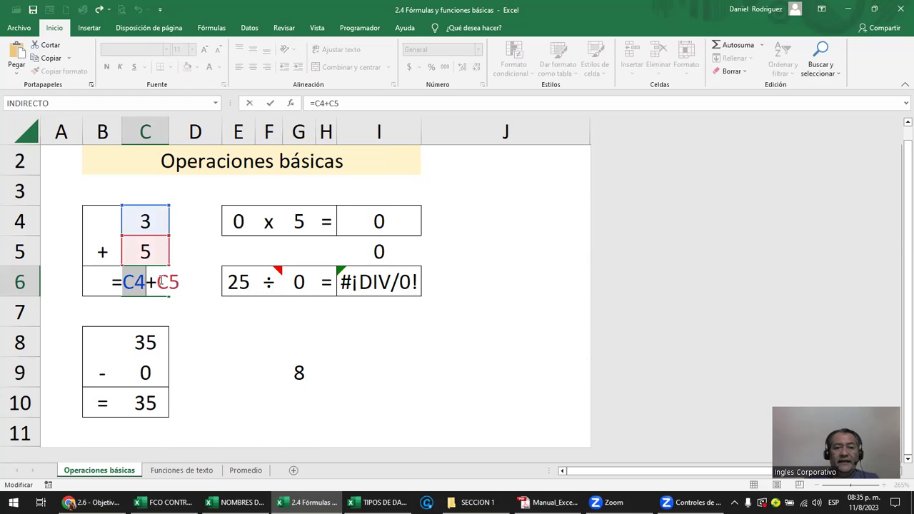
{"action": "key", "text": "Return"}
Step: Add spaces around the semicolon in G9's =SUMA(C4;C5) formula
{"action": "double_click", "coordinate": [299, 363]}
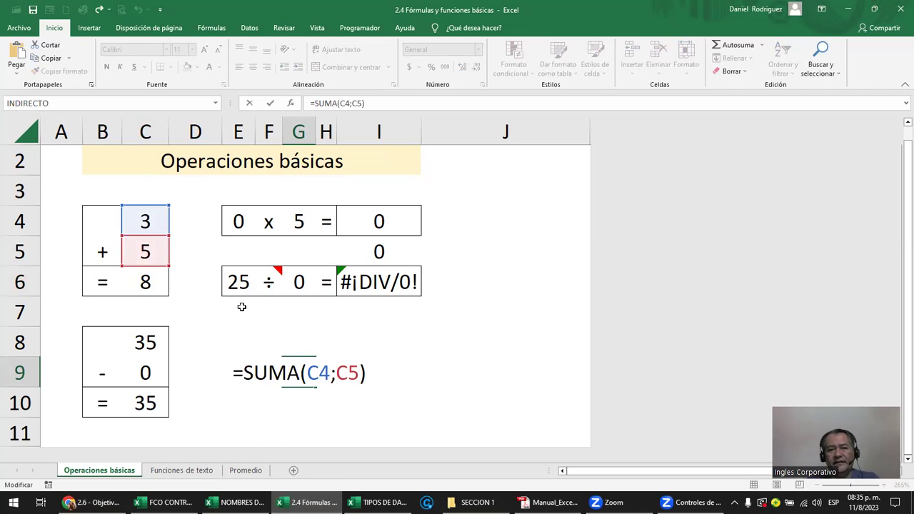
{"action": "left_click", "coordinate": [311, 374]}
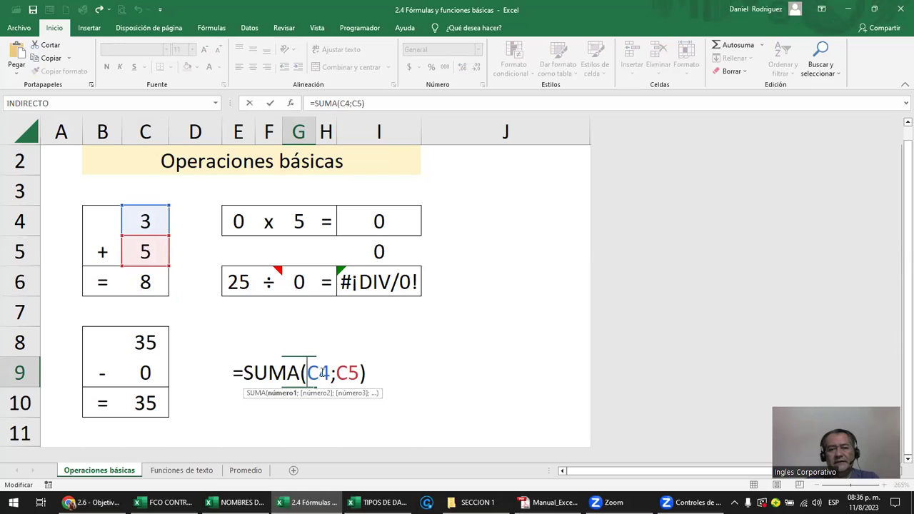
{"action": "left_click", "coordinate": [328, 372]}
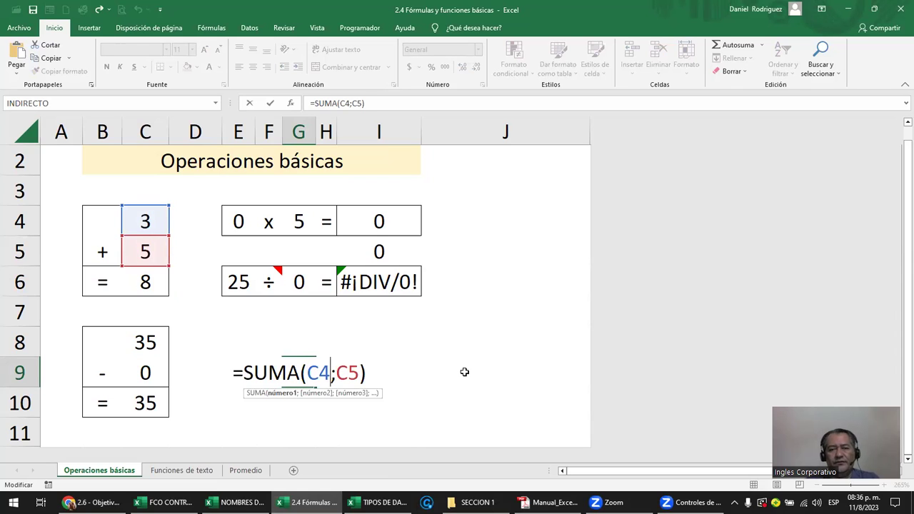
{"action": "key", "text": "Right"}
{"action": "key", "text": "Left"}
{"action": "key", "text": "shift+Left"}
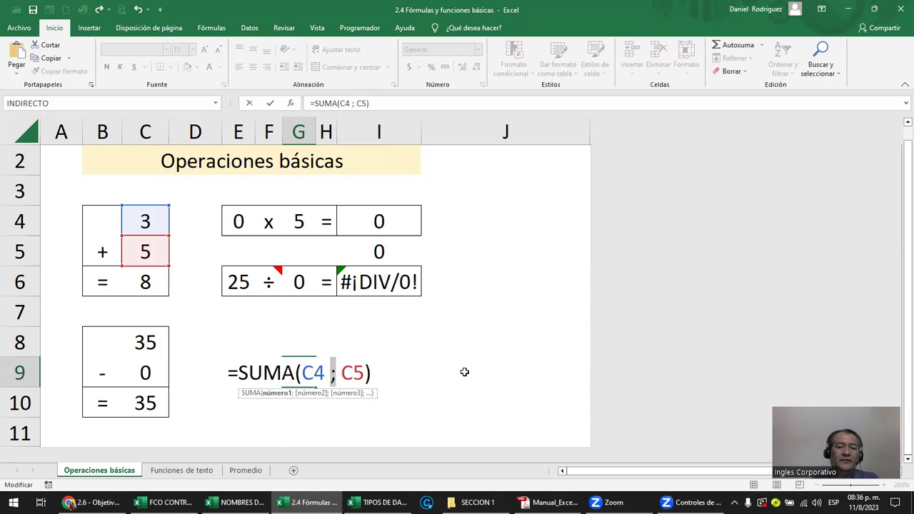
{"action": "key", "text": "ctrl+Return"}
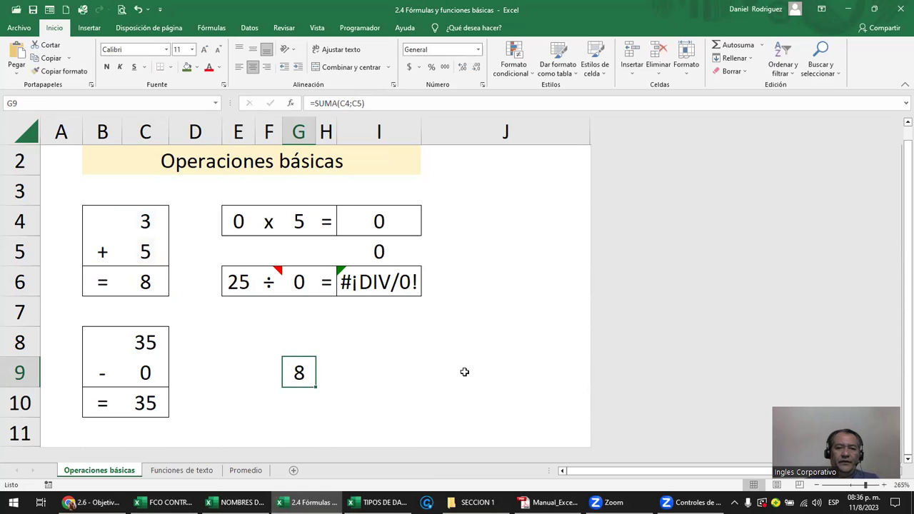
Step: Enter 10 in J8 and extend C6 to =C4+C5+J8 so it totals 18
{"action": "left_click", "coordinate": [534, 334]}
{"action": "type", "text": "10"}
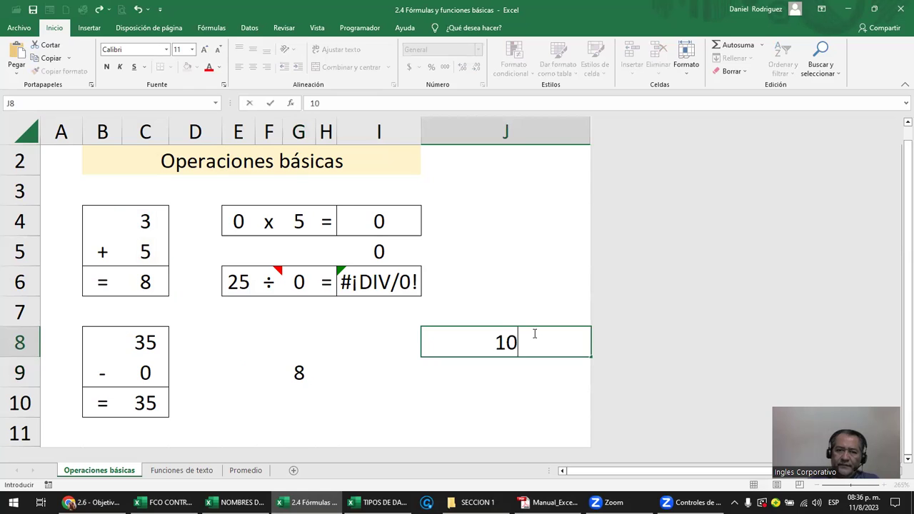
{"action": "key", "text": "Return"}
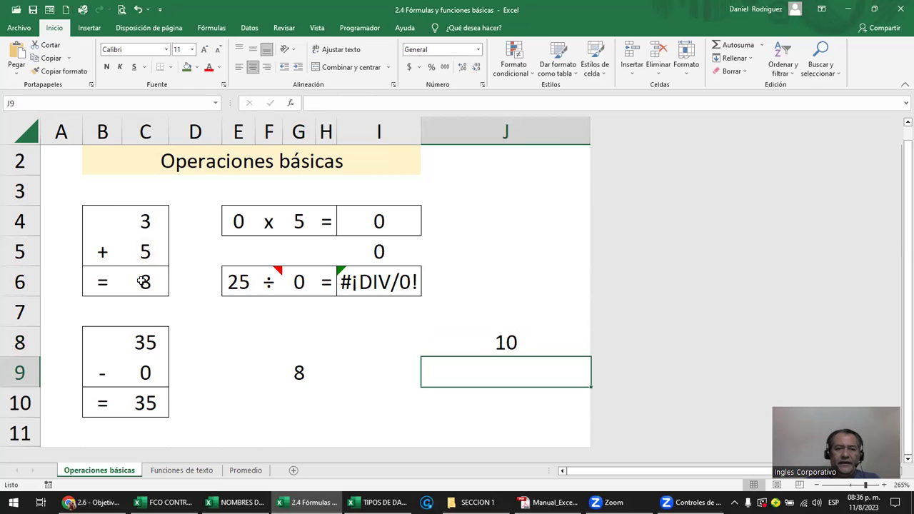
{"action": "double_click", "coordinate": [141, 282]}
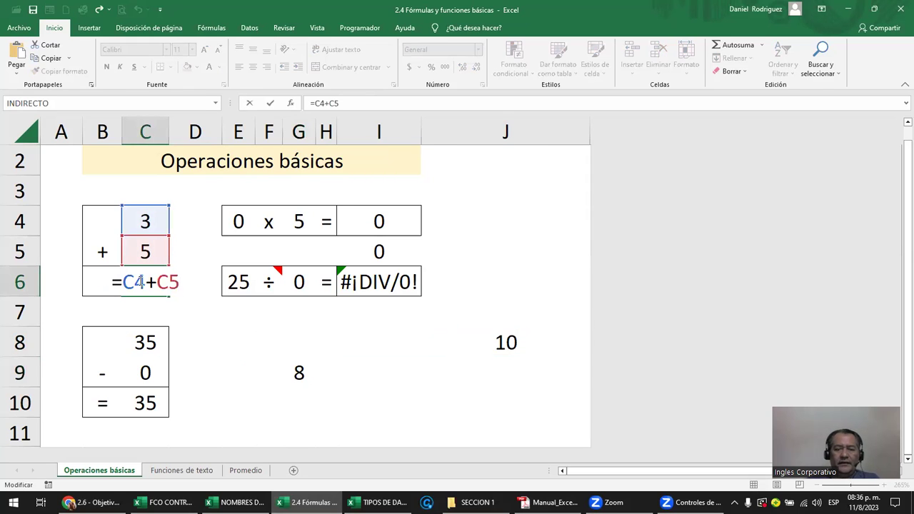
{"action": "type", "text": "+"}
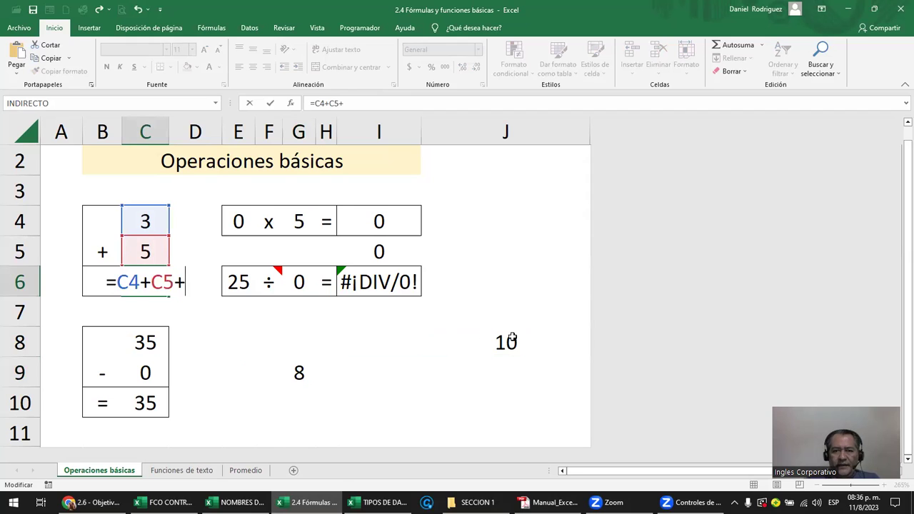
{"action": "left_click", "coordinate": [511, 339]}
{"action": "key", "text": "Return"}
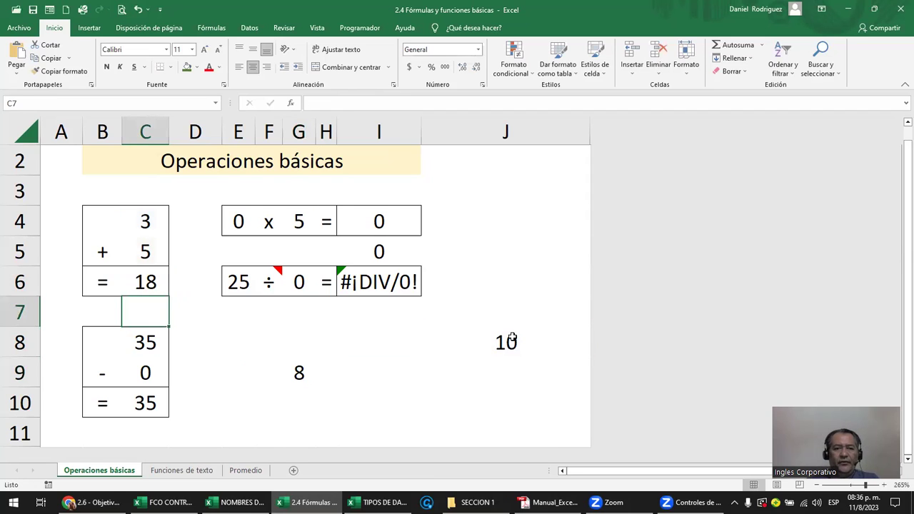
Step: Extend G9 to =SUMA(C4;C5;J8) by adding J8 as a third argument, giving 18
{"action": "double_click", "coordinate": [308, 374]}
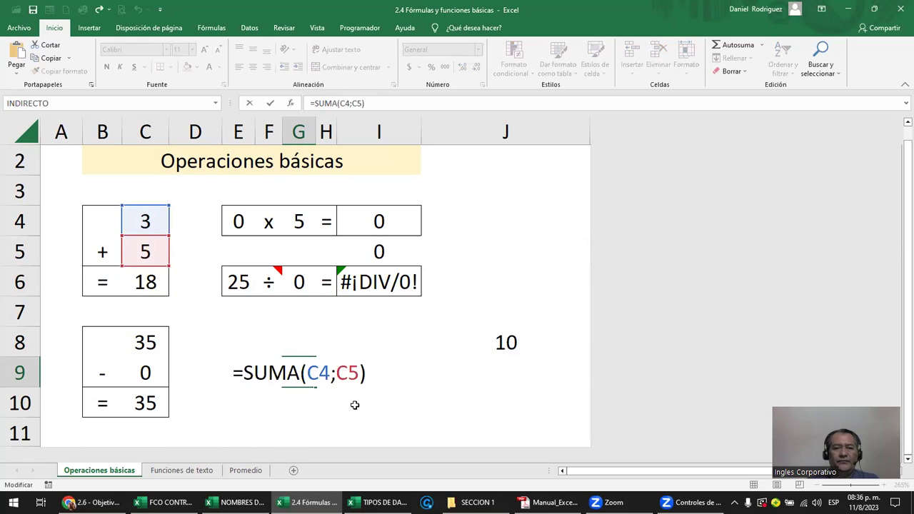
{"action": "key", "text": "BackSpace"}
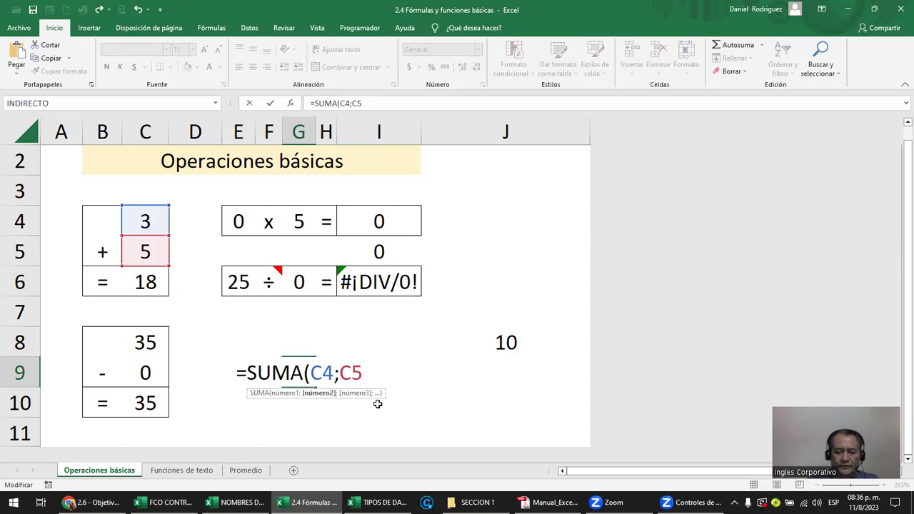
{"action": "type", "text": ";"}
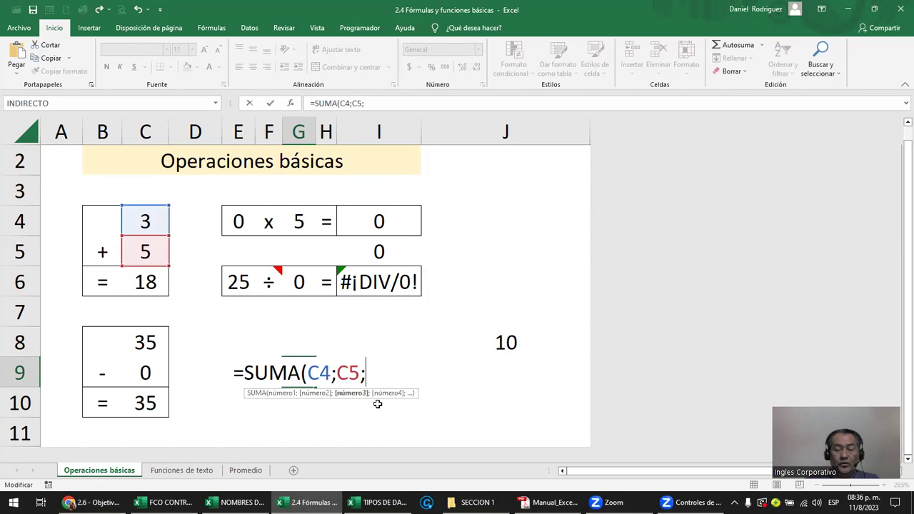
{"action": "left_click", "coordinate": [505, 342]}
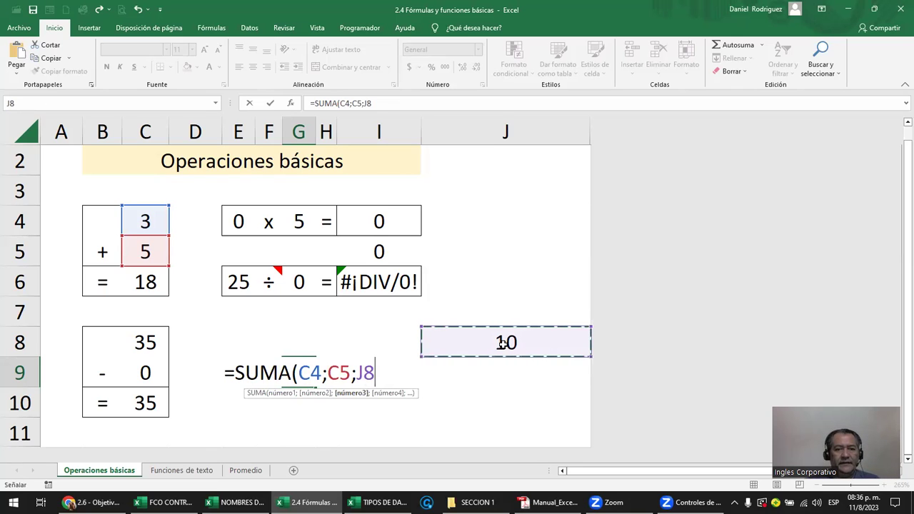
{"action": "type", "text": ")"}
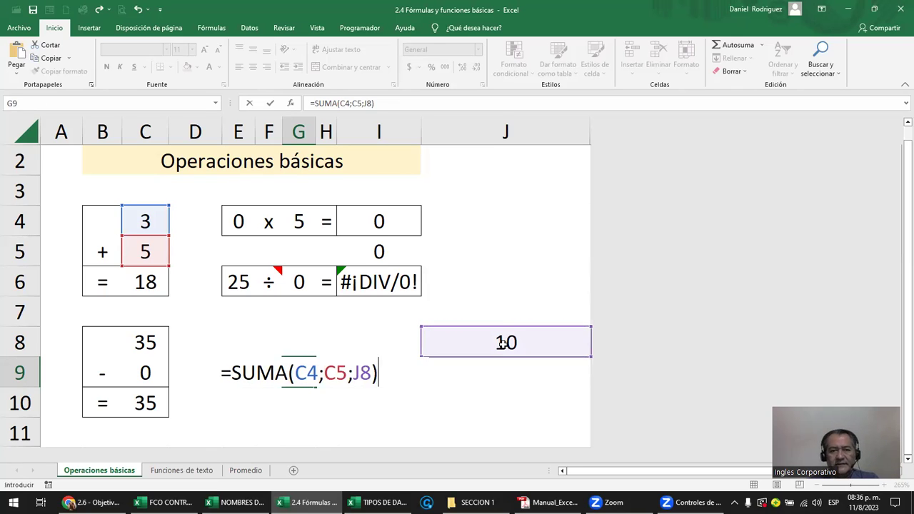
{"action": "key", "text": "Return"}
Step: Reopen G9's formula, space out its arguments, and confirm it
{"action": "left_click", "coordinate": [310, 372]}
{"action": "key", "text": "F2"}
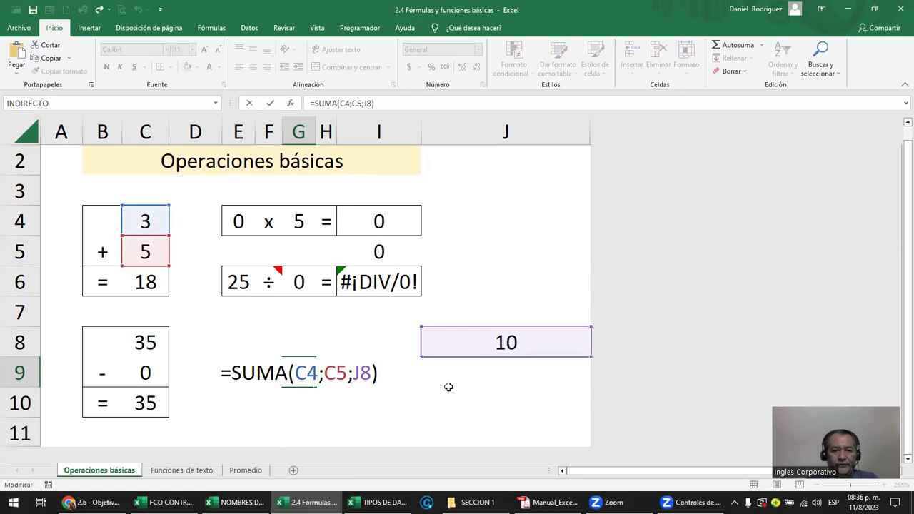
{"action": "left_click", "coordinate": [319, 372]}
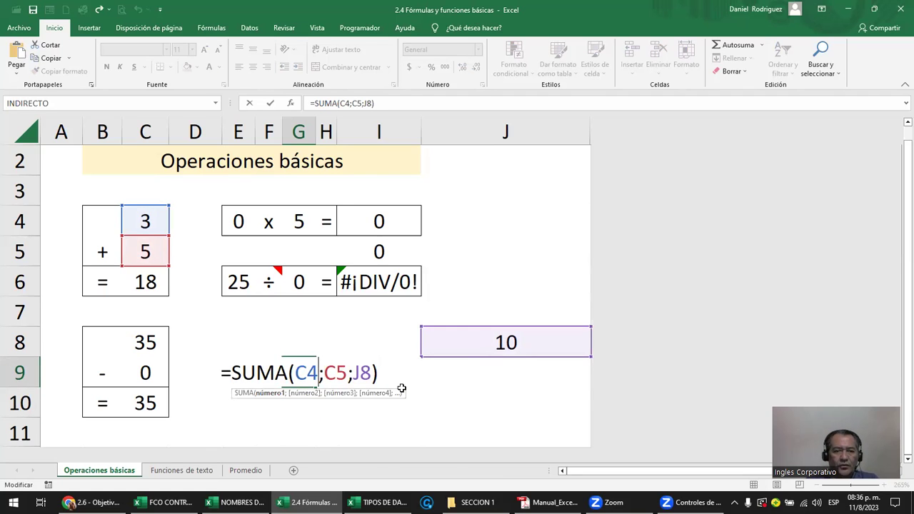
{"action": "key", "text": "Right"}
{"action": "key", "text": "Right"}
{"action": "key", "text": "Right"}
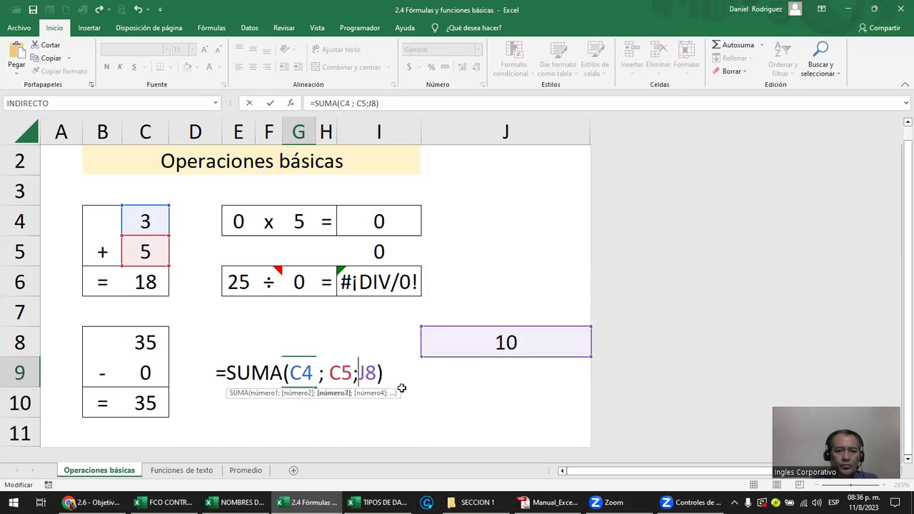
{"action": "key", "text": "Right"}
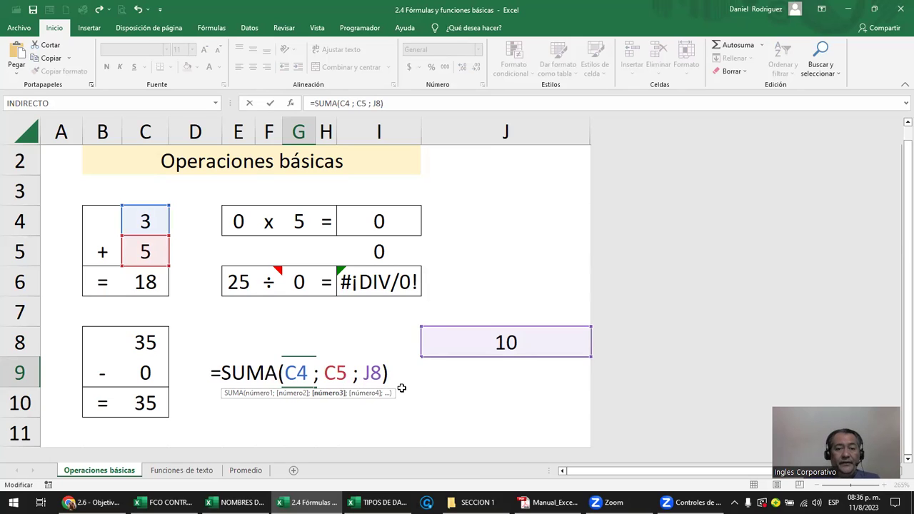
{"action": "key", "text": "ctrl+Return"}
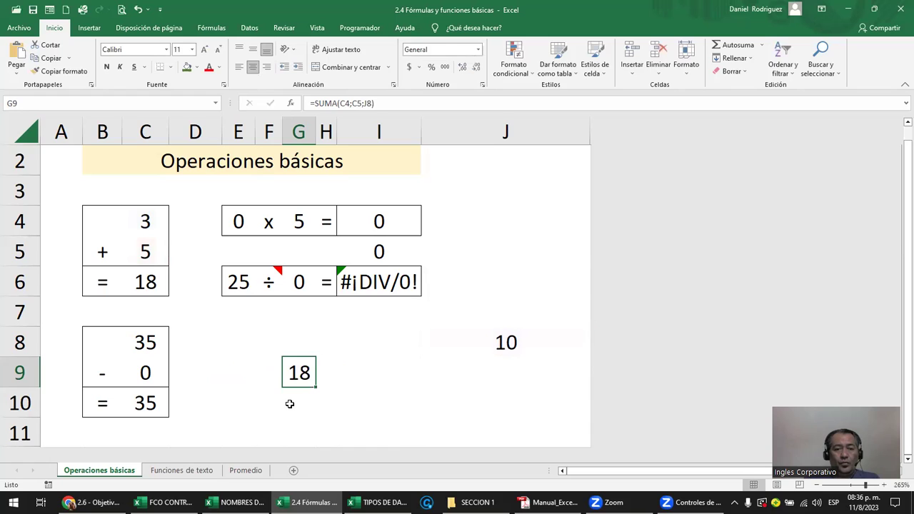
{"action": "left_click", "coordinate": [289, 404]}
Step: Enter =SUMA(C4:C5) in G10 using the dragged range, then reopen it
{"action": "type", "text": "="}
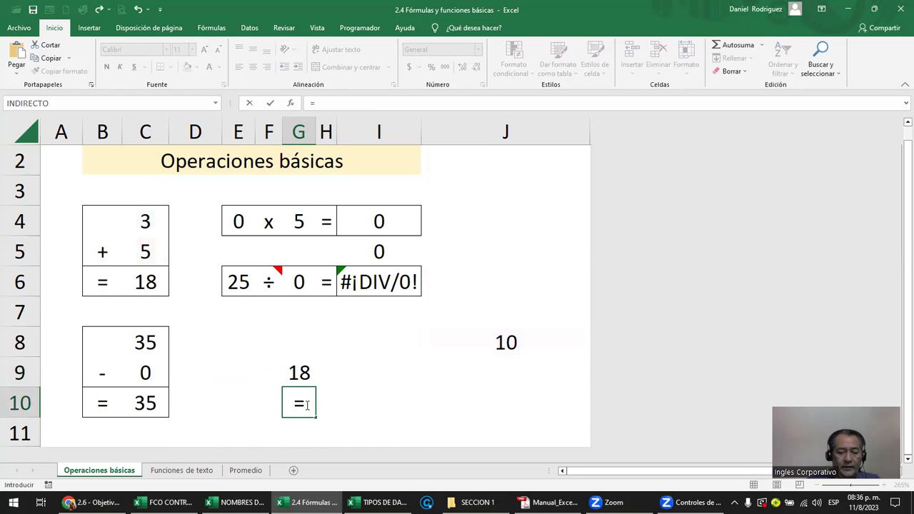
{"action": "type", "text": "SUMA("}
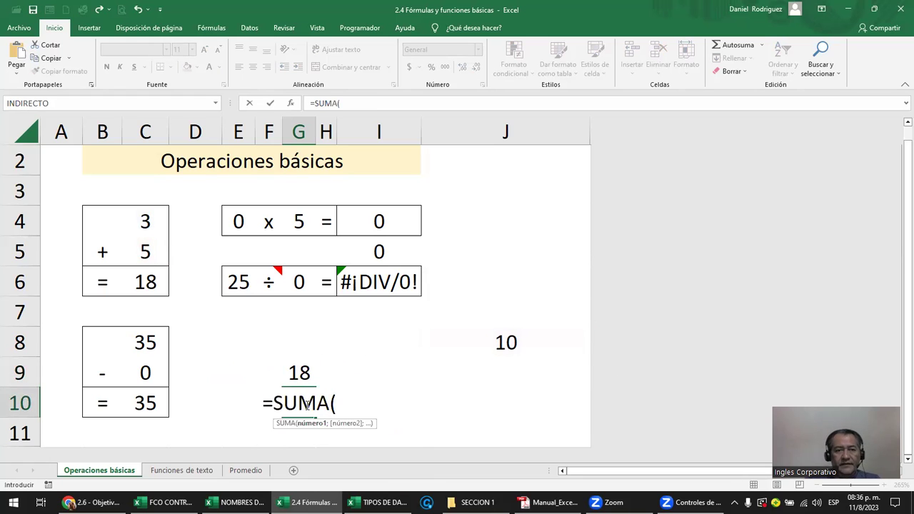
{"action": "left_click_drag", "start_coordinate": [146, 222], "coordinate": [144, 247]}
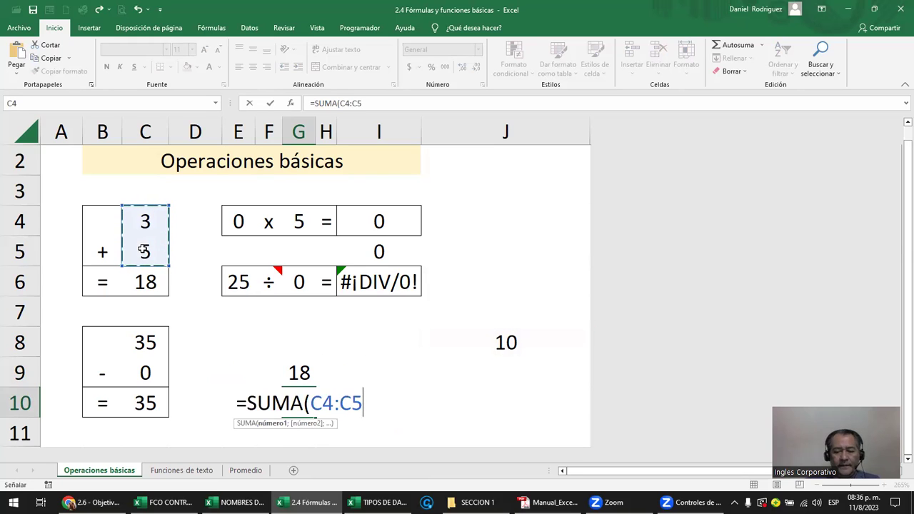
{"action": "key", "text": "Return"}
{"action": "key", "text": "Up"}
{"action": "key", "text": "F2"}
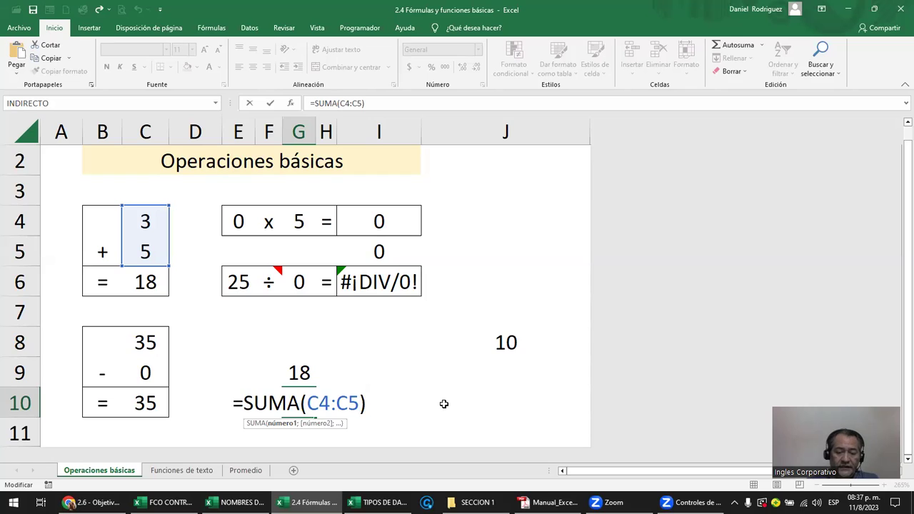
Step: Append J8 as a second argument to make =SUMA(C4:C5;J8), then reopen it
{"action": "type", "text": ";"}
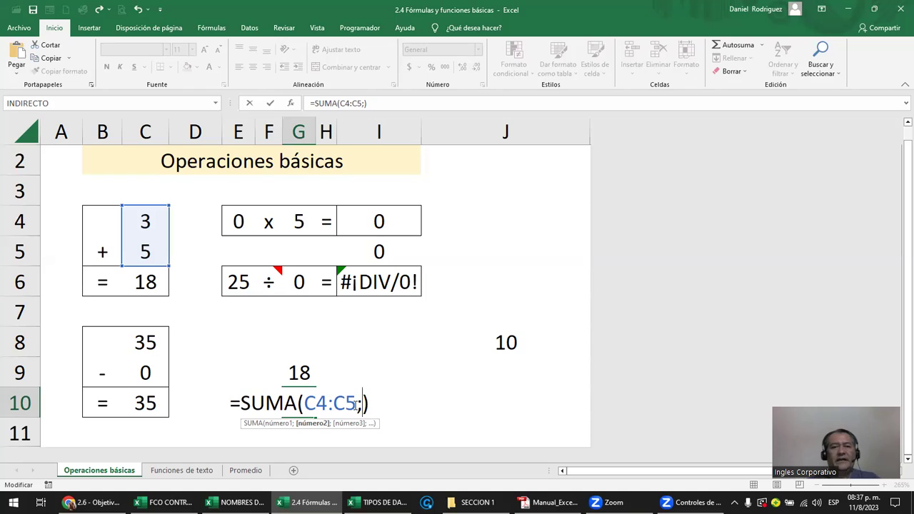
{"action": "left_click", "coordinate": [505, 345]}
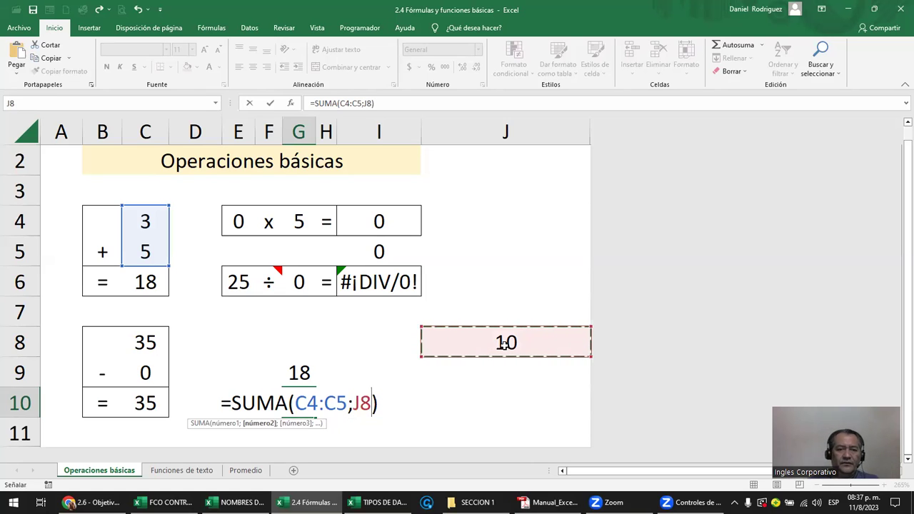
{"action": "key", "text": "Return"}
{"action": "key", "text": "Up"}
{"action": "key", "text": "F2"}
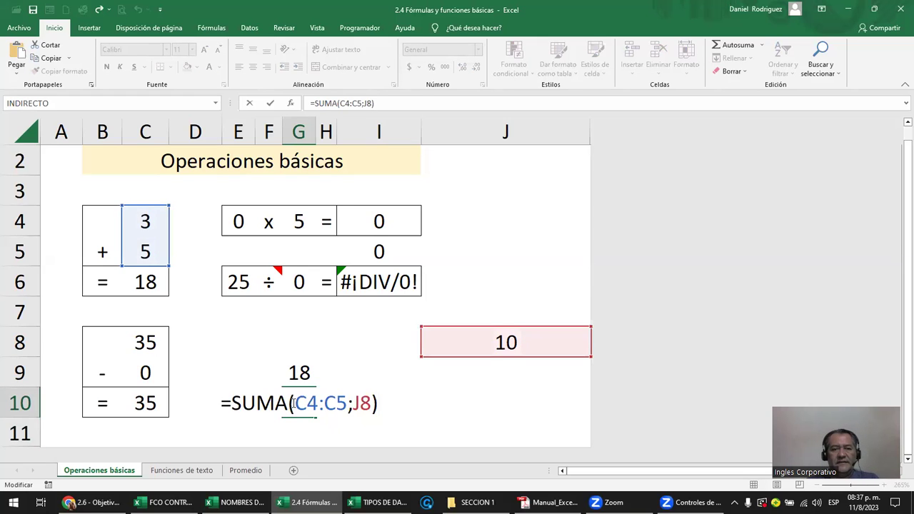
Step: Insert spaces around the C4:C5 range and the semicolon in G10's formula
{"action": "left_click", "coordinate": [320, 404]}
{"action": "left_click", "coordinate": [333, 403]}
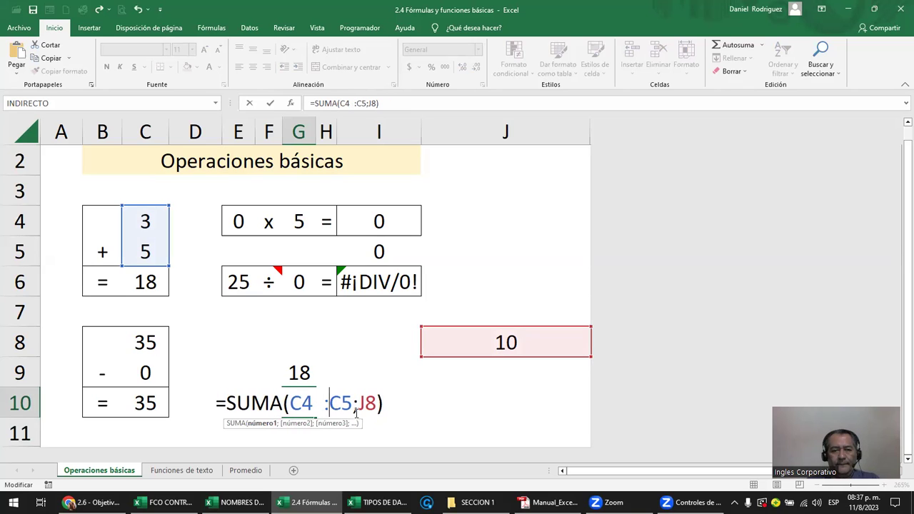
{"action": "left_click", "coordinate": [305, 404]}
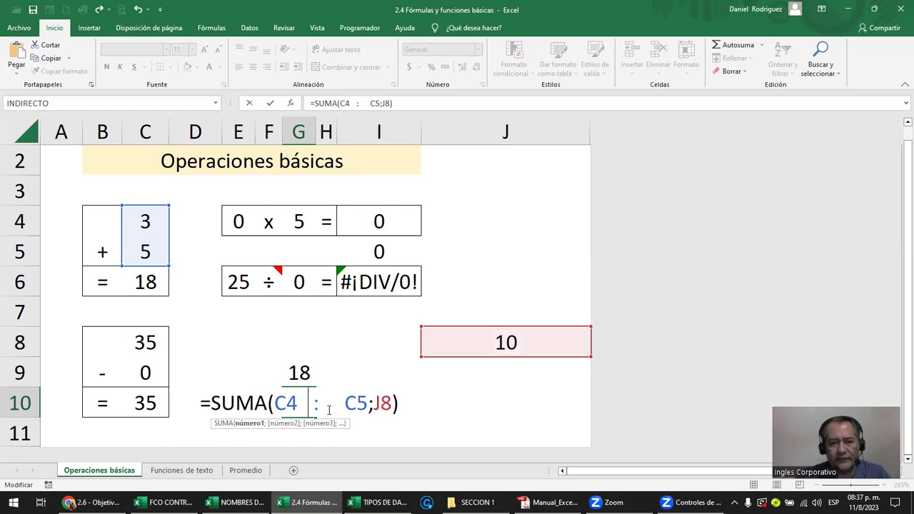
{"action": "left_click", "coordinate": [369, 403]}
{"action": "left_click", "coordinate": [386, 404]}
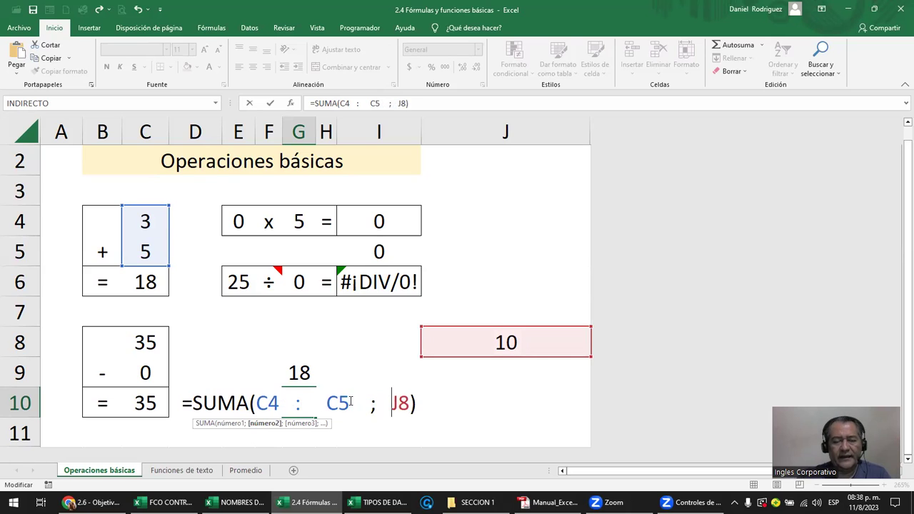
Step: Highlight the C4:C5 and J8 arguments, then commit =SUMA(C4:C5;J8) showing 18
{"action": "left_click_drag", "start_coordinate": [350, 402], "coordinate": [266, 414]}
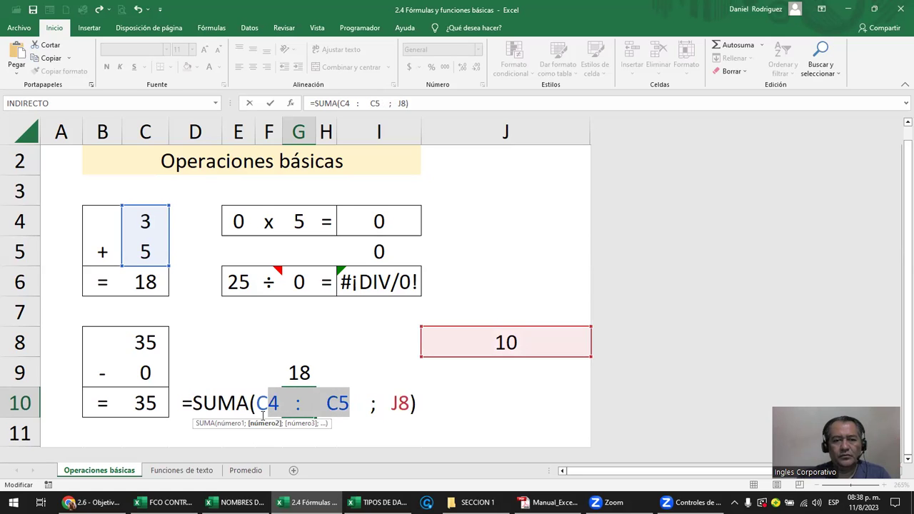
{"action": "left_click_drag", "start_coordinate": [381, 403], "coordinate": [395, 404]}
{"action": "type", "text": "J"}
{"action": "key", "text": "ctrl+Return"}
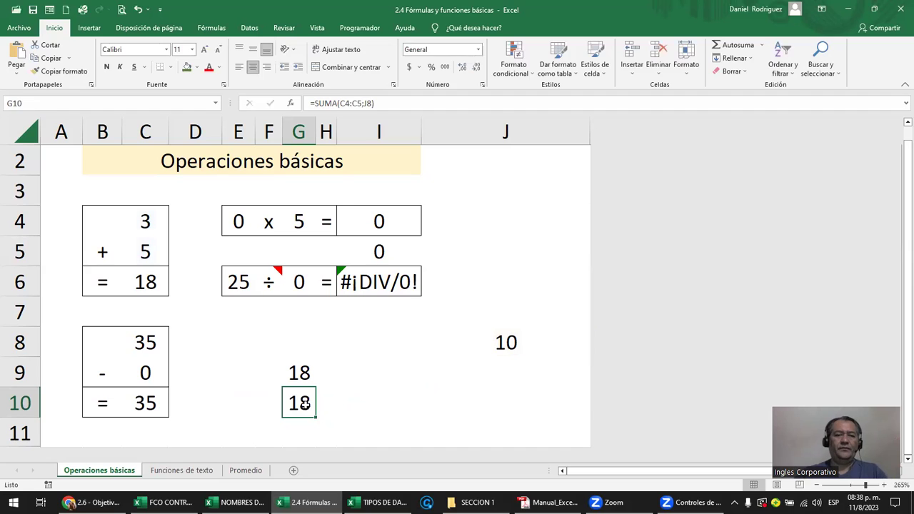
{"action": "key", "text": "F2"}
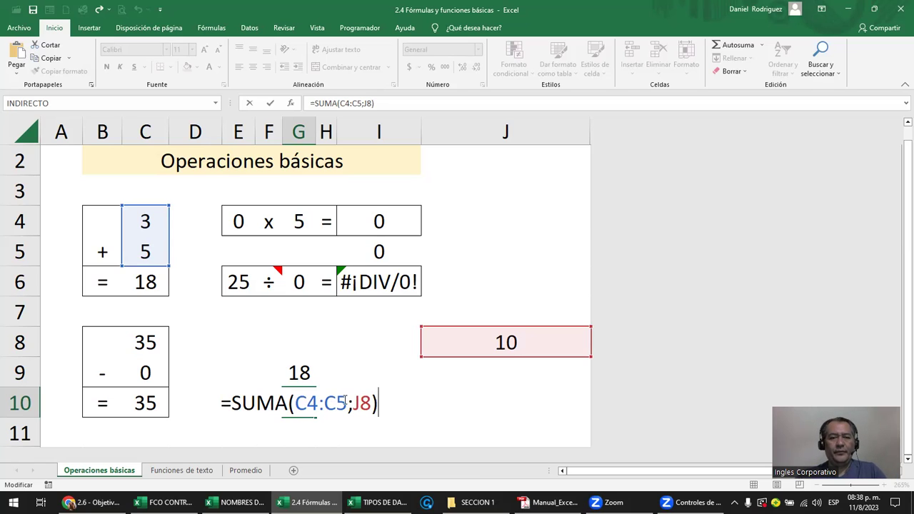
{"action": "key", "text": "ctrl+Return"}
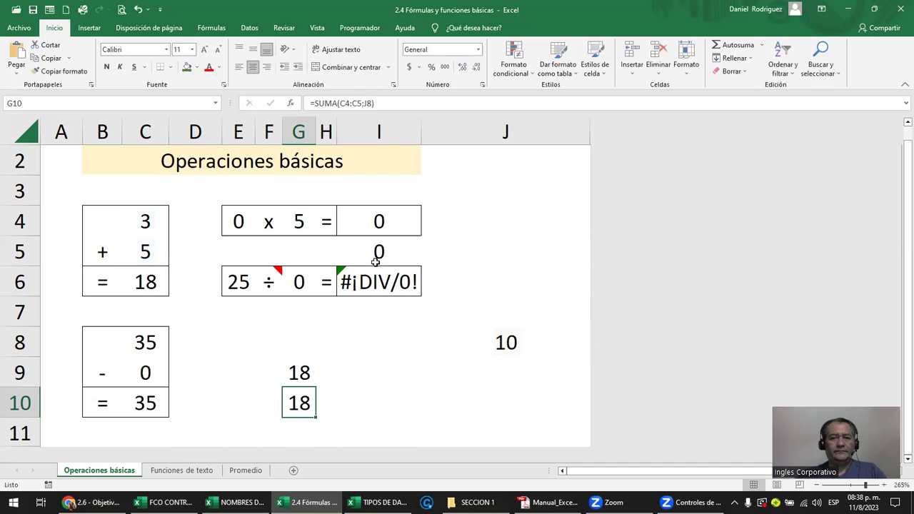
{"action": "double_click", "coordinate": [375, 262]}
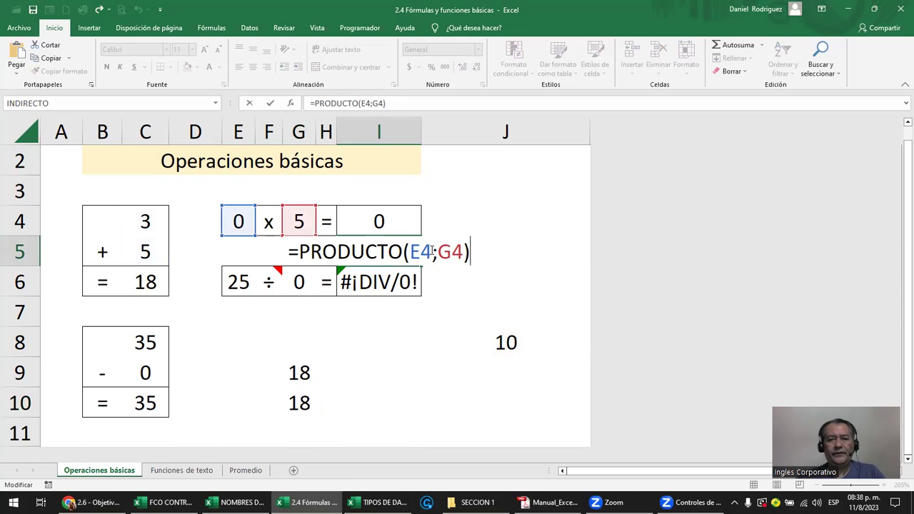
{"action": "left_click", "coordinate": [466, 251]}
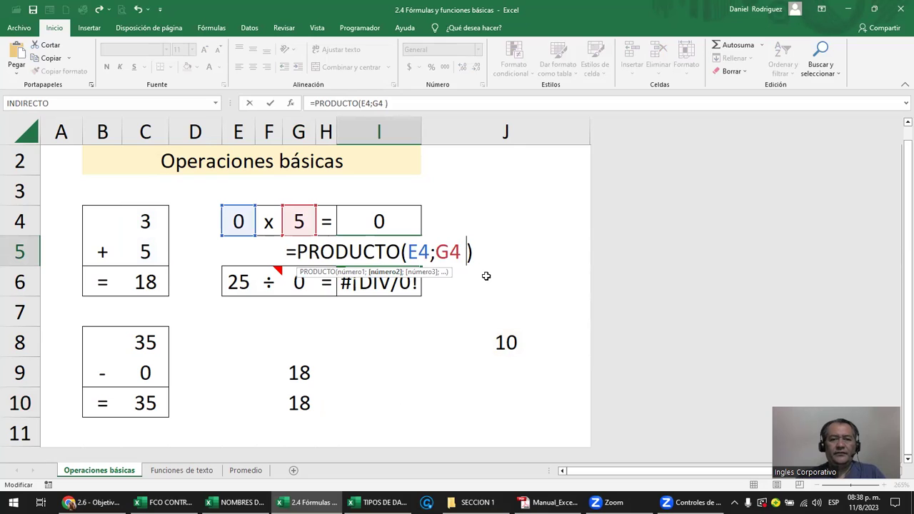
{"action": "key", "text": "ctrl+Return"}
{"action": "left_click", "coordinate": [391, 274]}
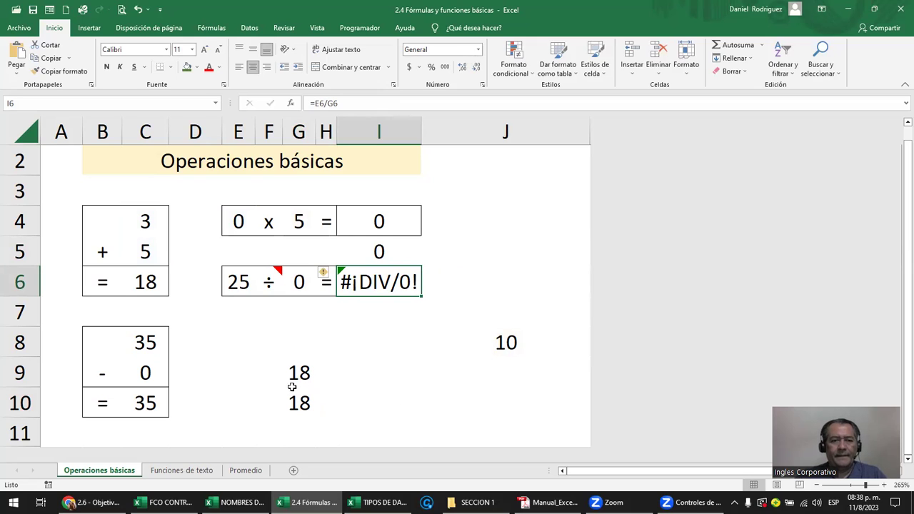
{"action": "left_click", "coordinate": [152, 401]}
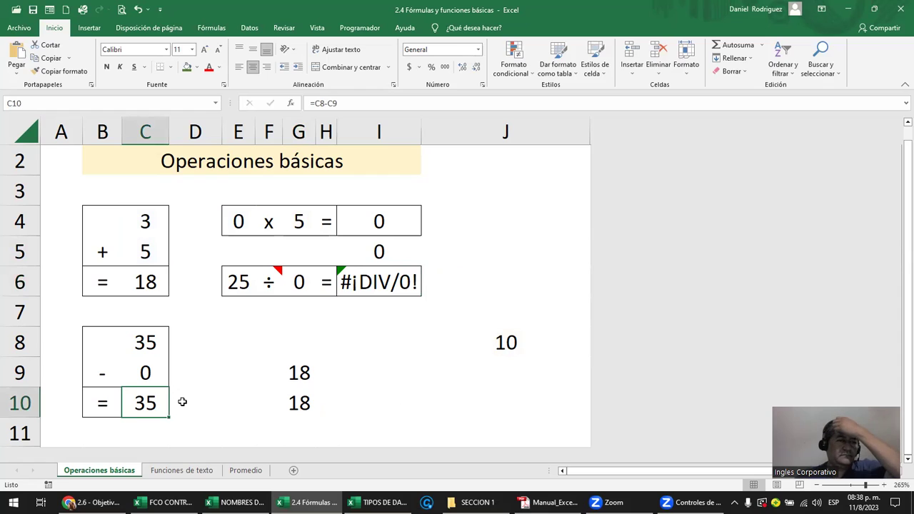
{"action": "key", "text": "F2"}
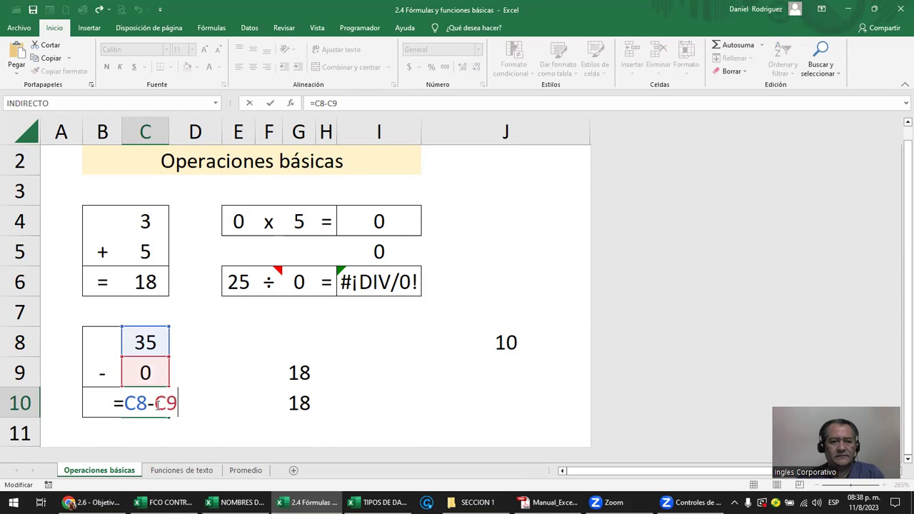
{"action": "left_click", "coordinate": [347, 373]}
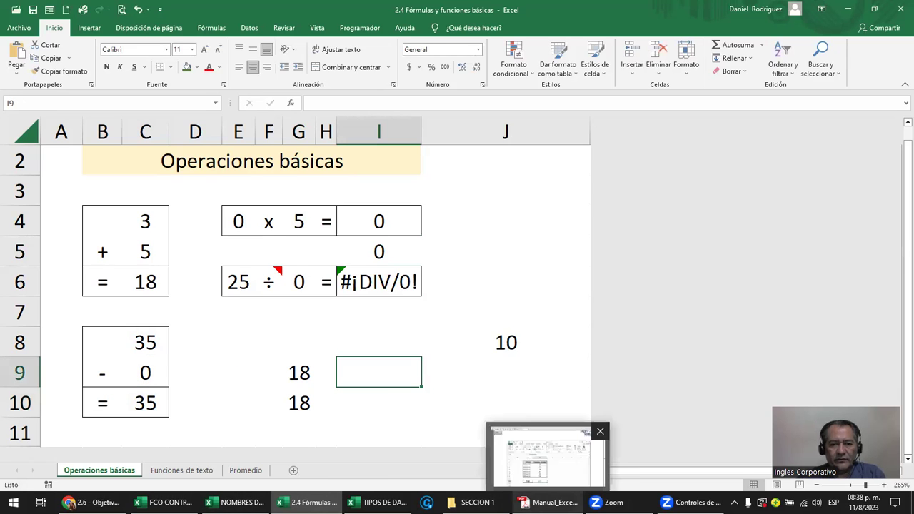
{"action": "left_click", "coordinate": [548, 501]}
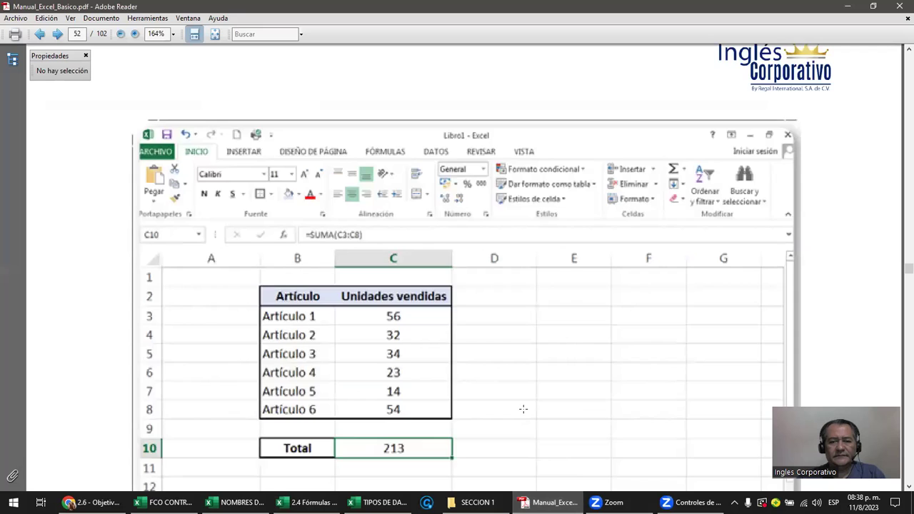
Step: Scroll the manual and select the CONSULTAV example formula line
{"action": "scroll", "coordinate": [522, 408], "scroll_direction": "down", "scroll_amount": 4}
{"action": "scroll", "coordinate": [523, 406], "scroll_direction": "down", "scroll_amount": 5}
{"action": "scroll", "coordinate": [523, 408], "scroll_direction": "down", "scroll_amount": 2}
{"action": "scroll", "coordinate": [522, 408], "scroll_direction": "down", "scroll_amount": 2}
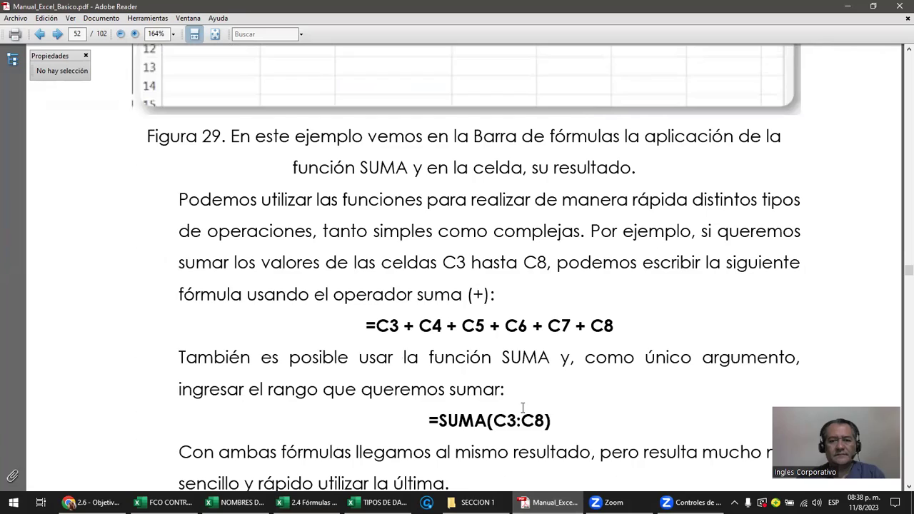
{"action": "scroll", "coordinate": [522, 409], "scroll_direction": "down", "scroll_amount": 1}
{"action": "scroll", "coordinate": [523, 408], "scroll_direction": "down", "scroll_amount": 1}
{"action": "scroll", "coordinate": [523, 409], "scroll_direction": "down", "scroll_amount": 1}
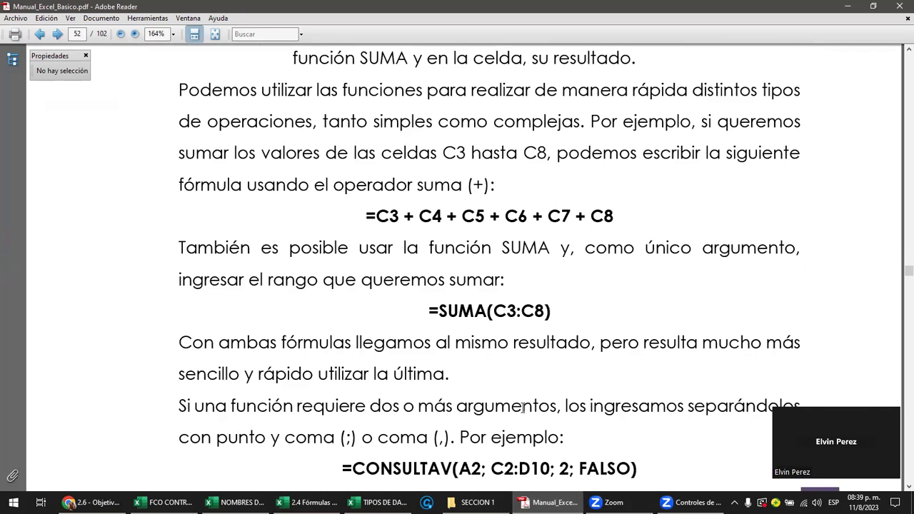
{"action": "scroll", "coordinate": [515, 386], "scroll_direction": "down", "scroll_amount": 1}
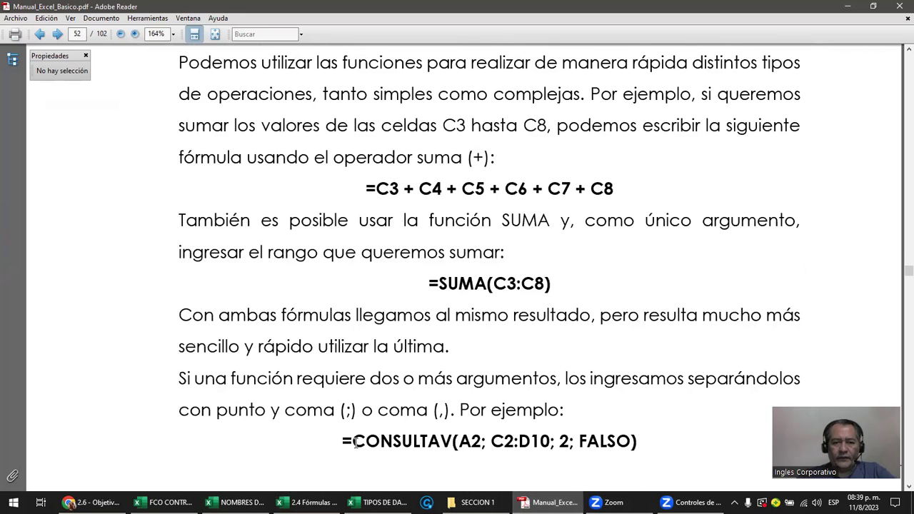
{"action": "left_click_drag", "start_coordinate": [338, 440], "coordinate": [662, 443]}
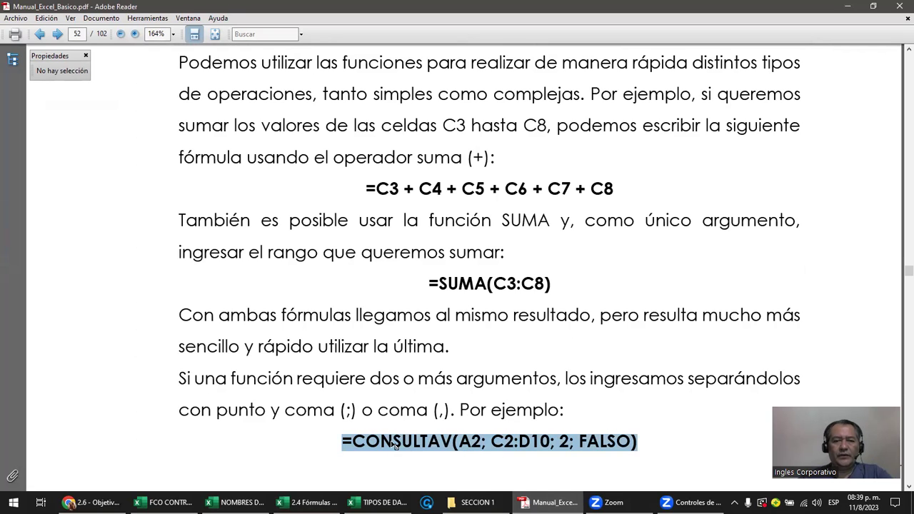
{"action": "mouse_move", "coordinate": [411, 448]}
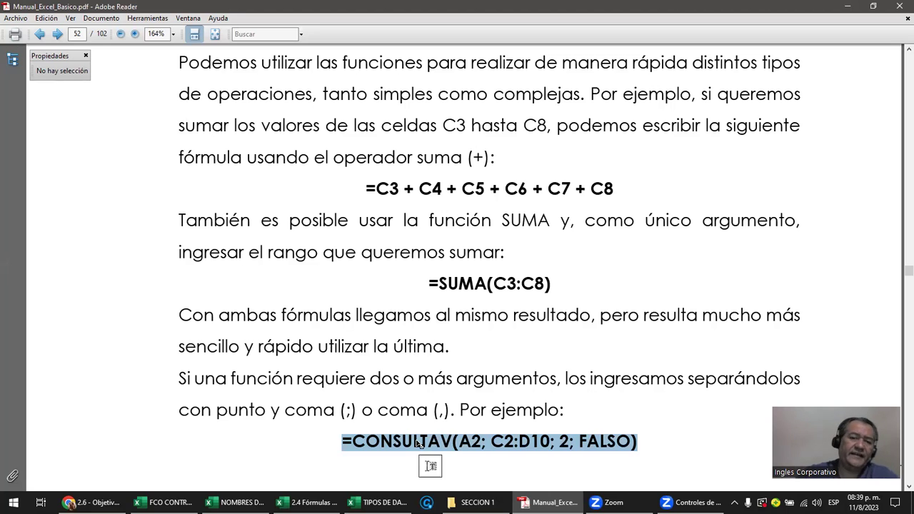
Step: Point out the =MAX(A2:B4) example on page 53, then return via the course page to the workbook
{"action": "scroll", "coordinate": [489, 353], "scroll_direction": "down", "scroll_amount": 3}
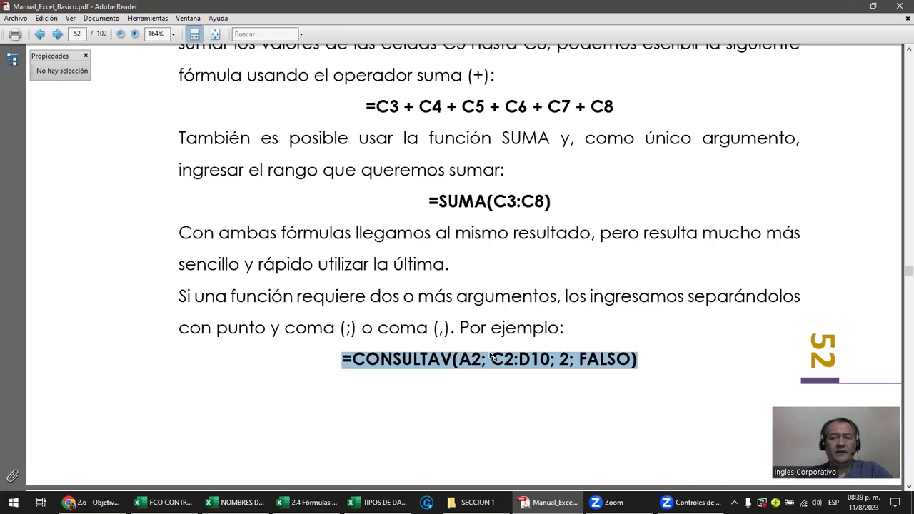
{"action": "scroll", "coordinate": [488, 350], "scroll_direction": "down", "scroll_amount": 5}
{"action": "scroll", "coordinate": [489, 350], "scroll_direction": "down", "scroll_amount": 6}
{"action": "scroll", "coordinate": [489, 350], "scroll_direction": "down", "scroll_amount": 4}
{"action": "left_click", "coordinate": [445, 282]}
{"action": "scroll", "coordinate": [506, 284], "scroll_direction": "down", "scroll_amount": 3}
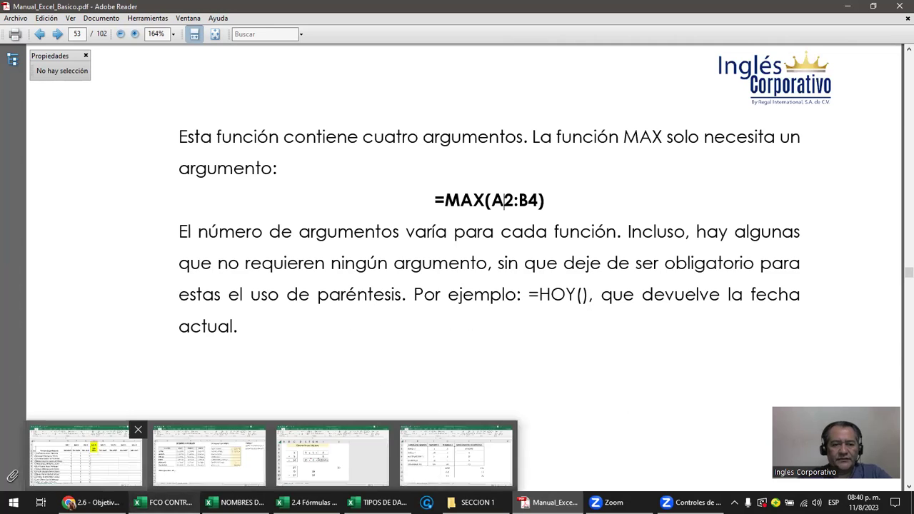
{"action": "left_click", "coordinate": [93, 502]}
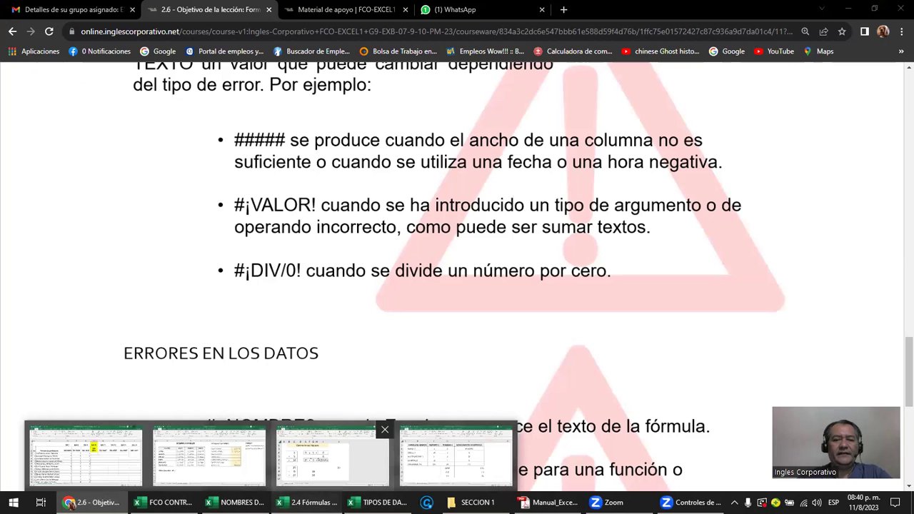
{"action": "left_click", "coordinate": [306, 502]}
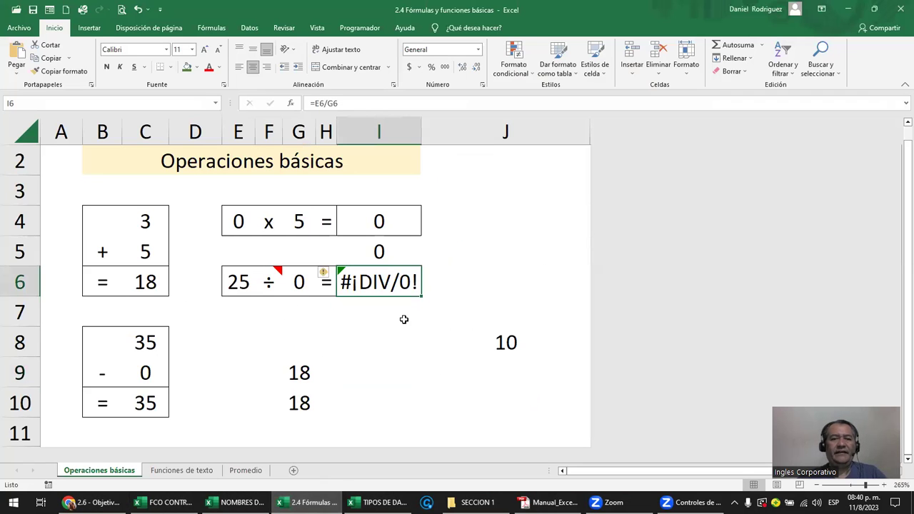
{"action": "scroll", "coordinate": [404, 319], "scroll_direction": "up", "scroll_amount": 4}
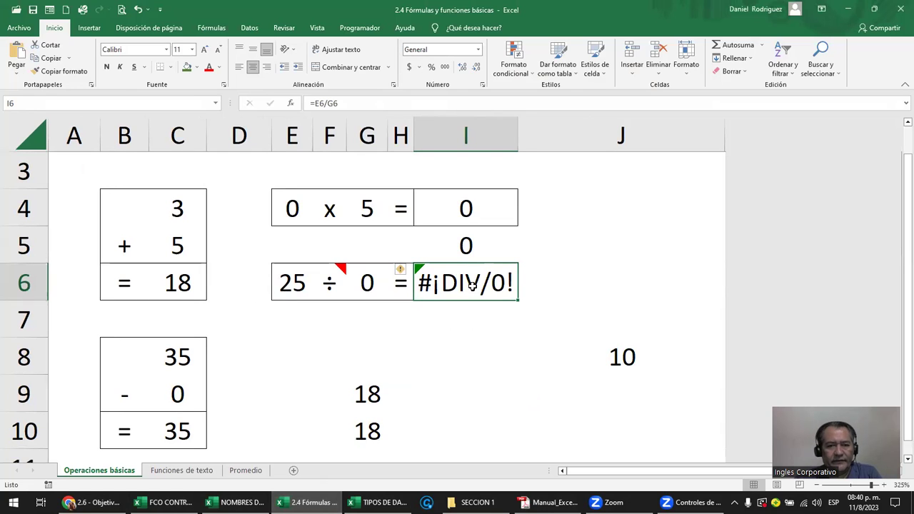
{"action": "left_click", "coordinate": [285, 282]}
{"action": "left_click", "coordinate": [349, 282]}
{"action": "left_click", "coordinate": [297, 282]}
{"action": "left_click", "coordinate": [357, 283]}
{"action": "left_click", "coordinate": [301, 283]}
{"action": "left_click", "coordinate": [359, 287]}
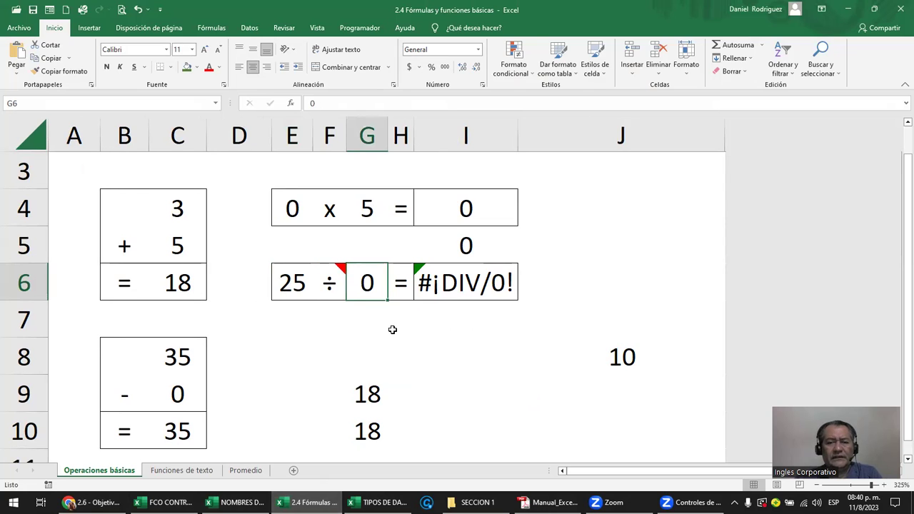
{"action": "left_click", "coordinate": [299, 283]}
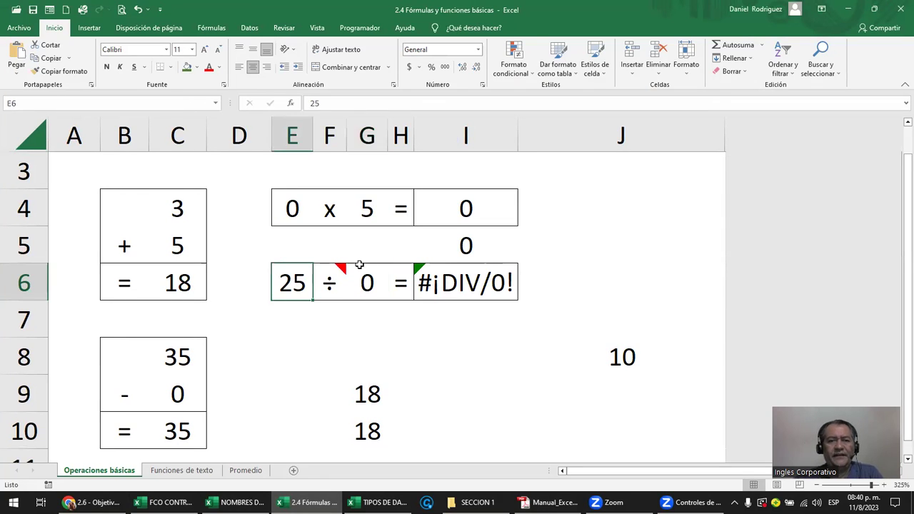
{"action": "left_click", "coordinate": [367, 283]}
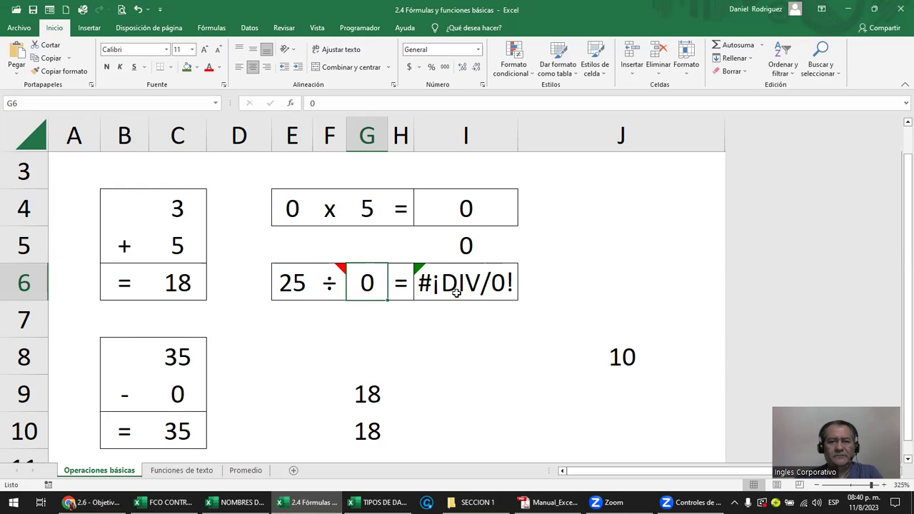
{"action": "left_click", "coordinate": [481, 284]}
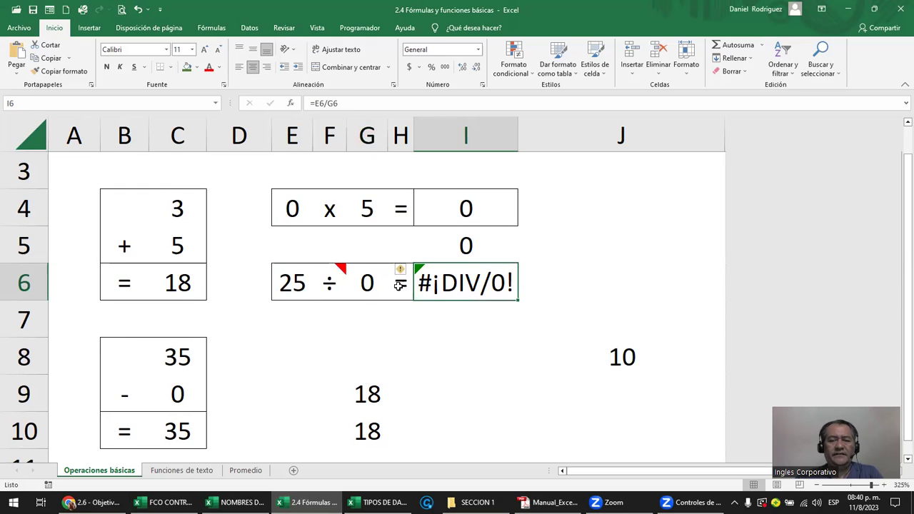
{"action": "left_click", "coordinate": [375, 283]}
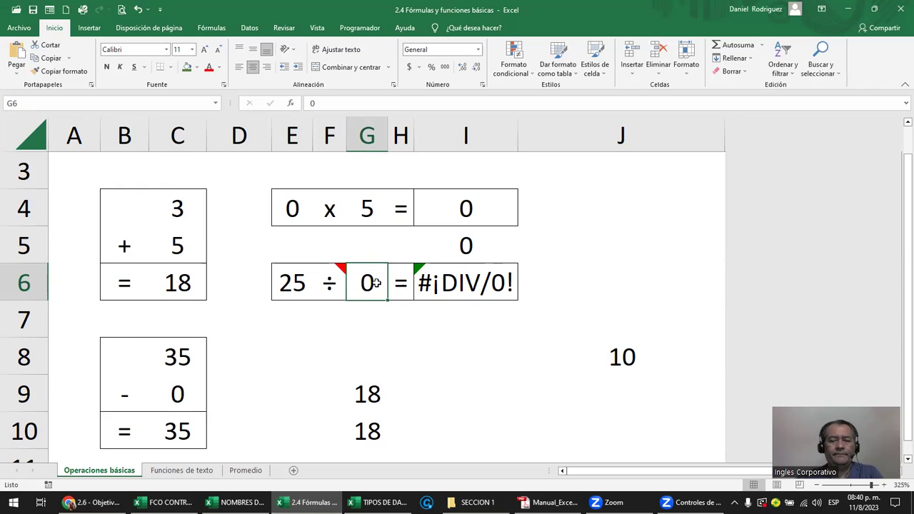
Step: Enter A in C5 so C6 shows #¡VALOR!, widen column C, and highlight the addends C4:C5
{"action": "left_click", "coordinate": [181, 245]}
{"action": "type", "text": "A"}
{"action": "key", "text": "Return"}
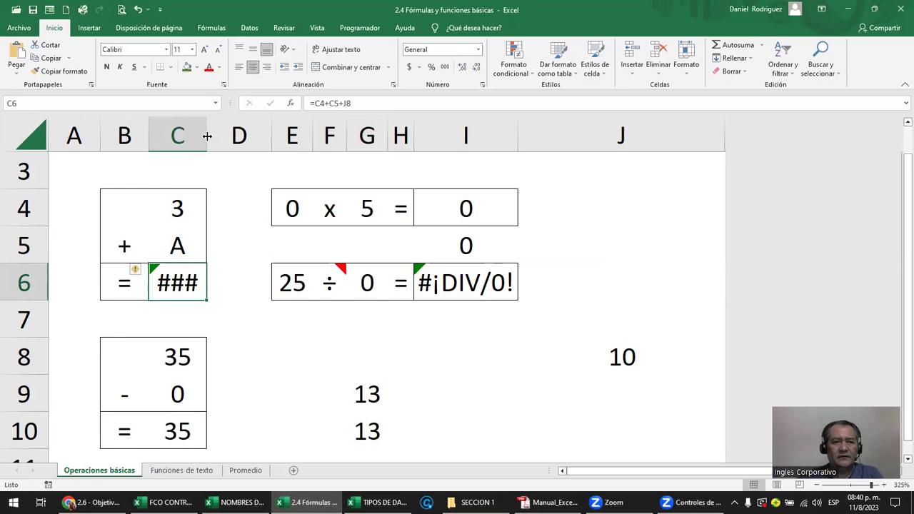
{"action": "left_click_drag", "start_coordinate": [207, 135], "coordinate": [276, 136]}
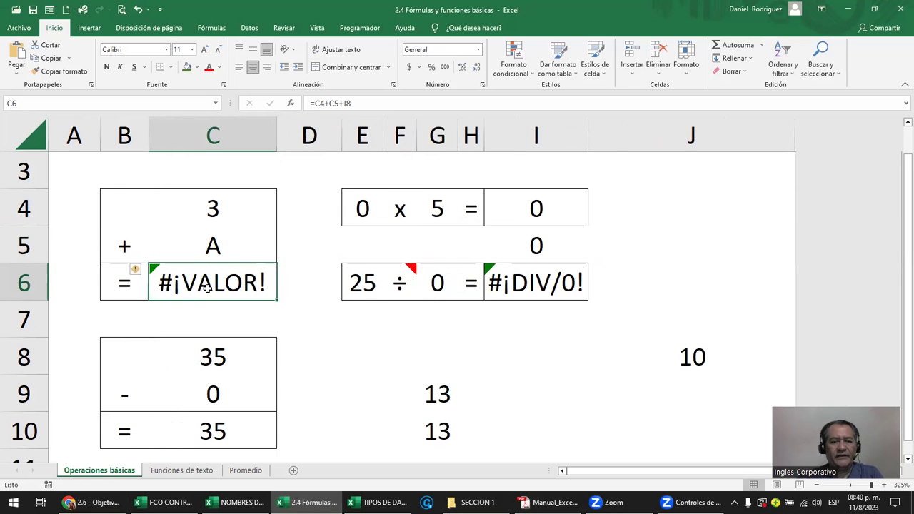
{"action": "left_click_drag", "start_coordinate": [212, 212], "coordinate": [211, 240]}
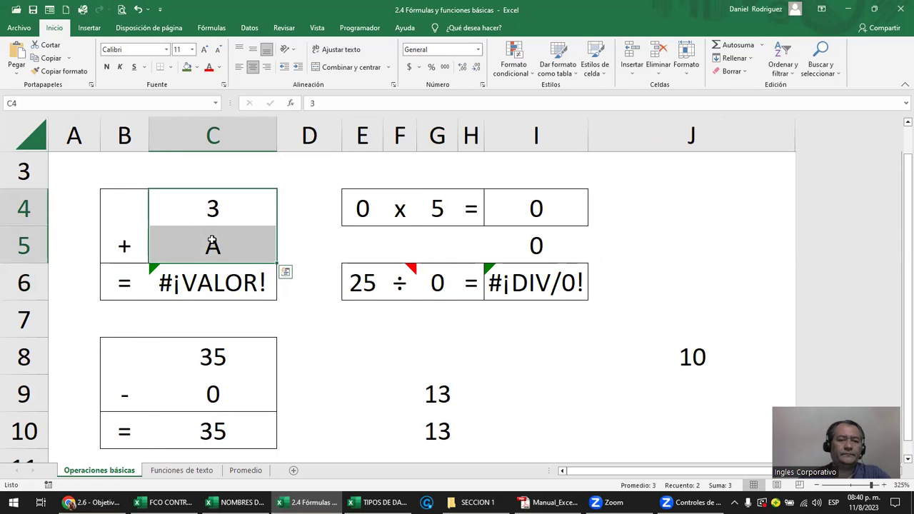
{"action": "left_click", "coordinate": [212, 240]}
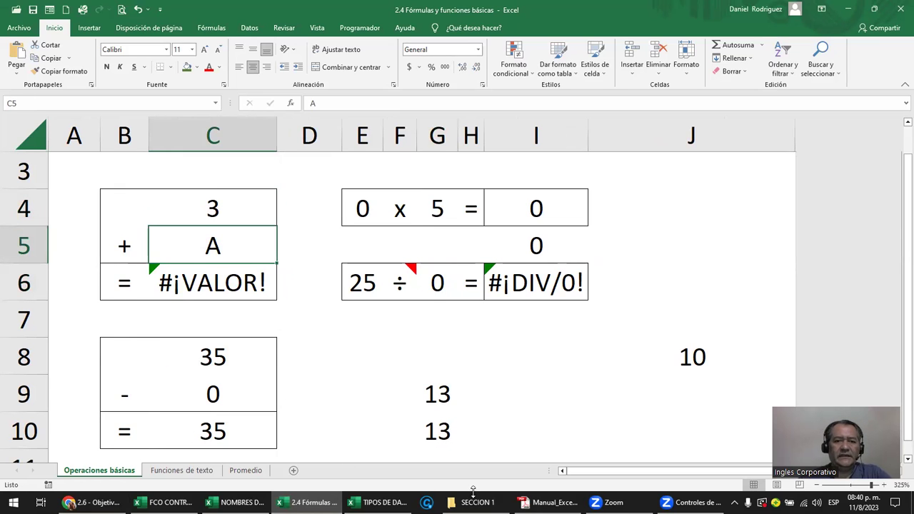
{"action": "left_click", "coordinate": [549, 501]}
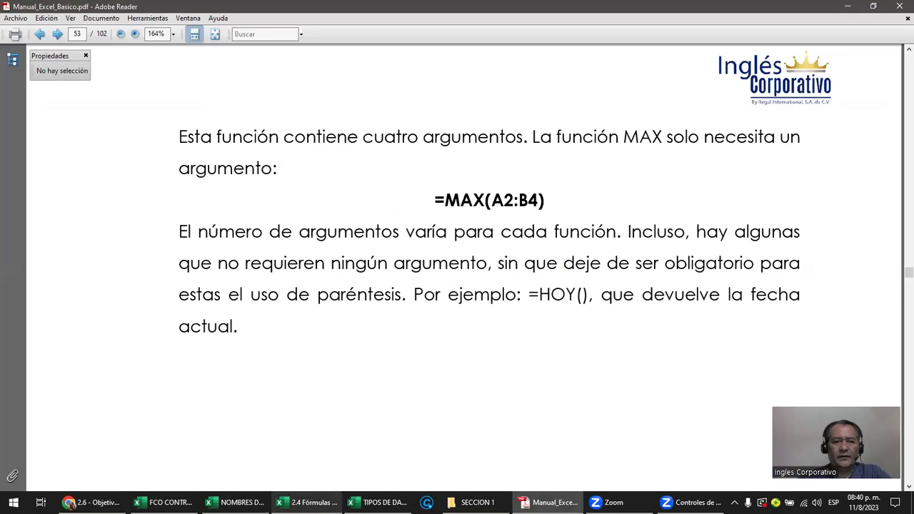
Step: Read the course's ERRORES EN LOS DATOS list, then set C5 to 1 so the totals show 14
{"action": "left_click", "coordinate": [92, 502]}
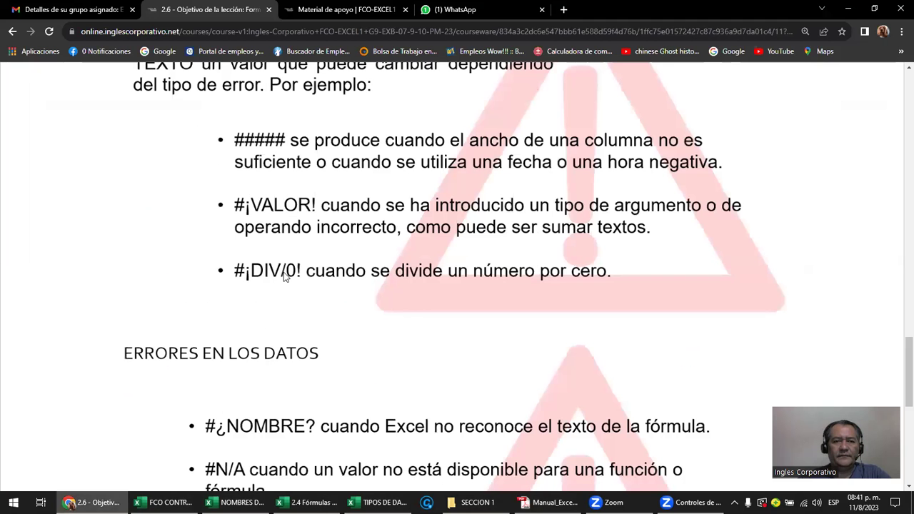
{"action": "scroll", "coordinate": [290, 264], "scroll_direction": "down", "scroll_amount": 2}
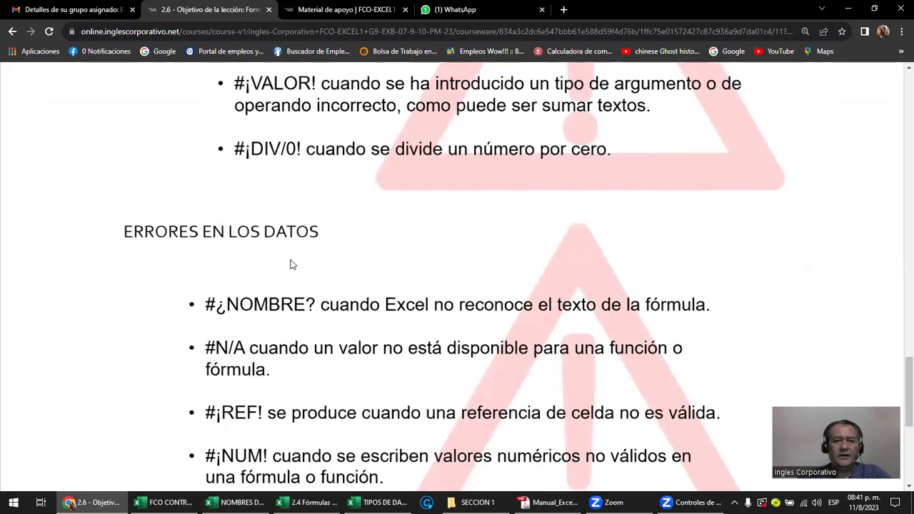
{"action": "scroll", "coordinate": [290, 264], "scroll_direction": "down", "scroll_amount": 2}
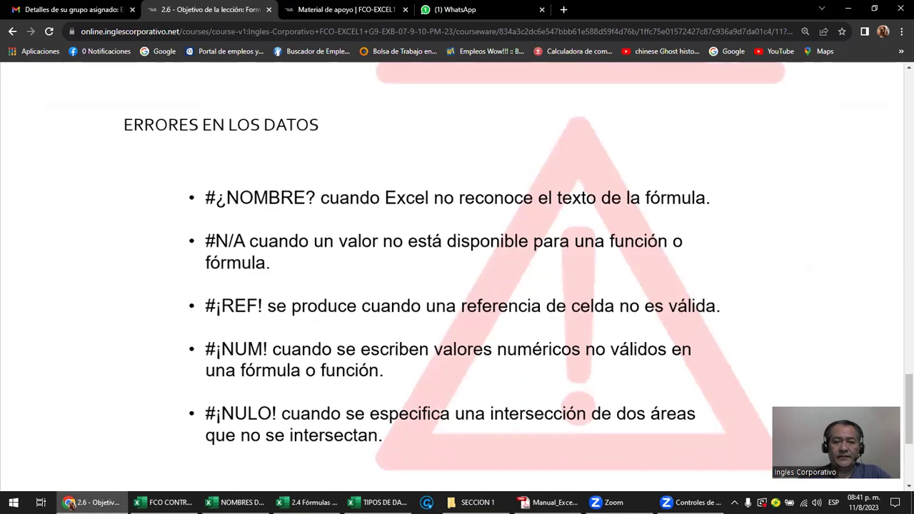
{"action": "mouse_move", "coordinate": [307, 502]}
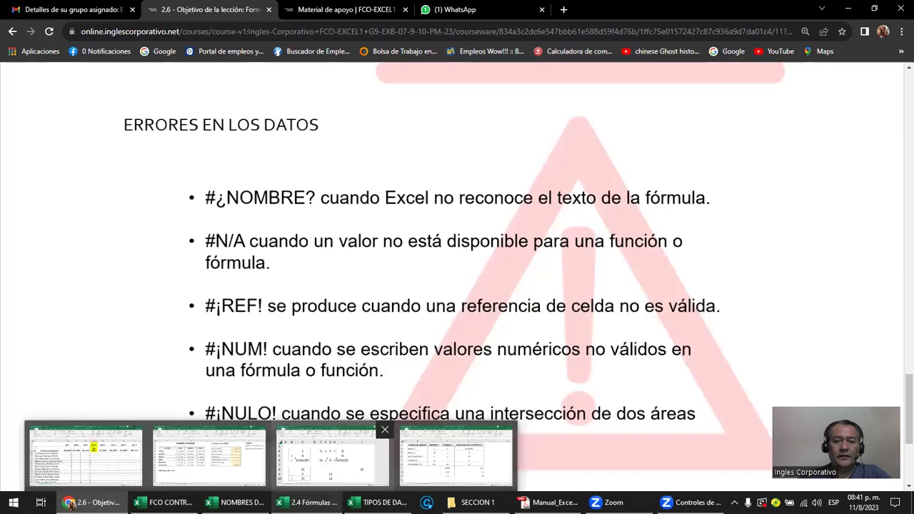
{"action": "left_click", "coordinate": [328, 457]}
{"action": "type", "text": "1"}
{"action": "key", "text": "Return"}
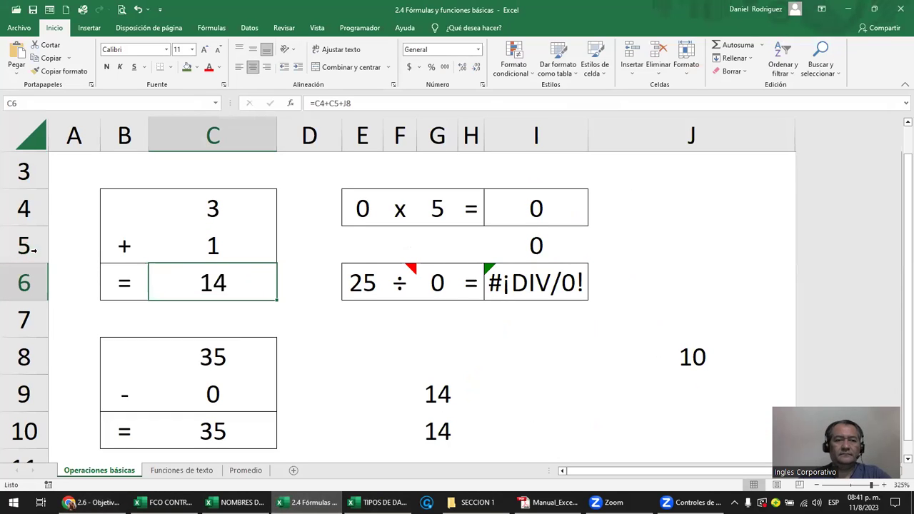
Step: Delete row 5 so the sum shows #¡REF!, and inspect the broken formula
{"action": "left_click", "coordinate": [28, 248]}
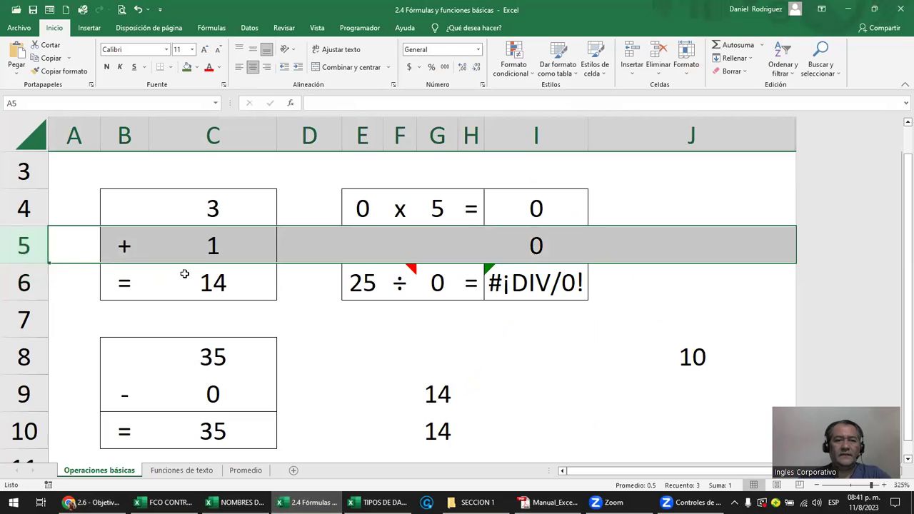
{"action": "right_click", "coordinate": [23, 246]}
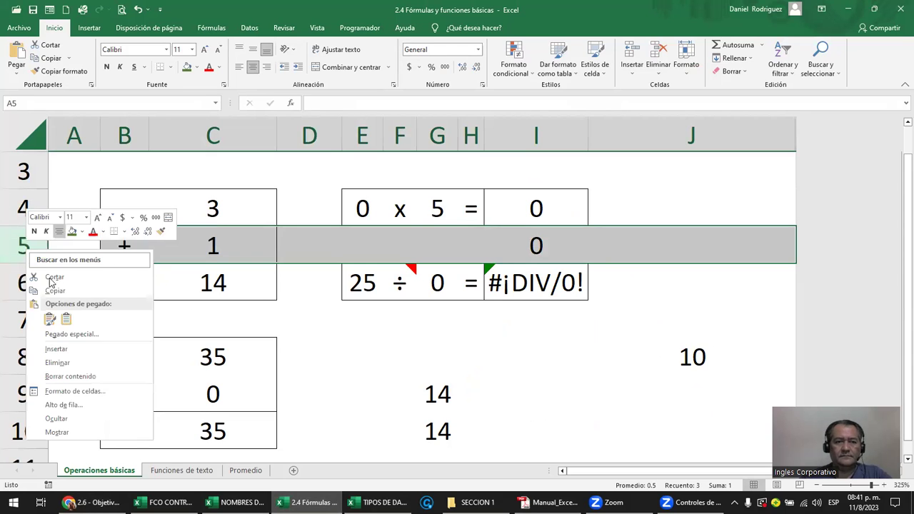
{"action": "left_click", "coordinate": [77, 362]}
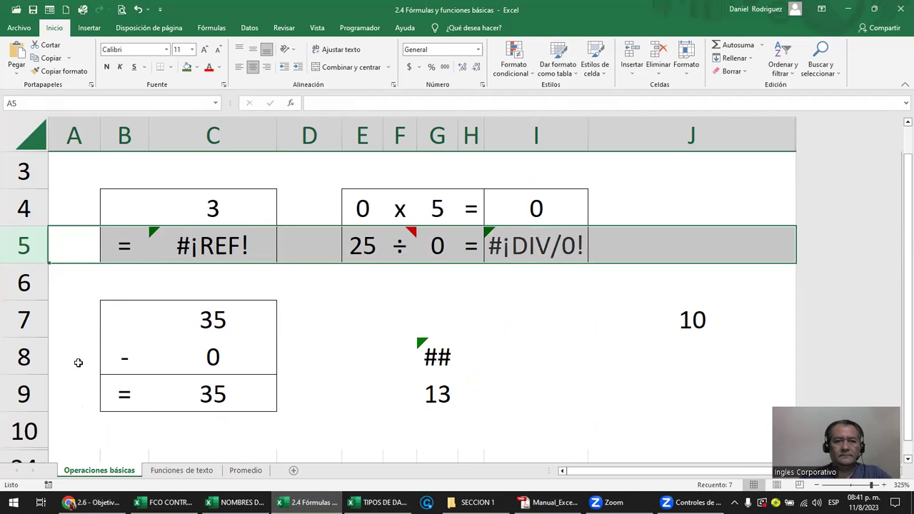
{"action": "left_click", "coordinate": [280, 281]}
{"action": "double_click", "coordinate": [237, 250]}
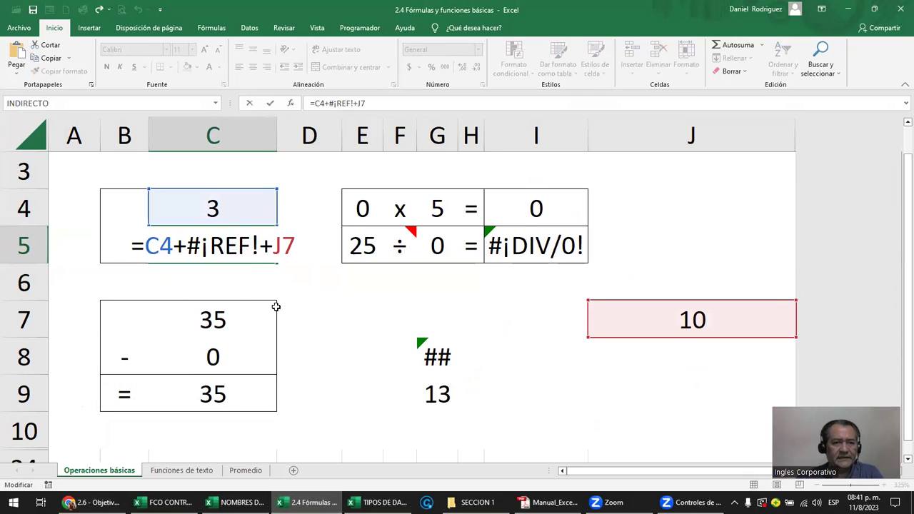
{"action": "left_click", "coordinate": [321, 323]}
Step: Undo the row deletion, restoring C6's total of 14, and recheck its formula
{"action": "key", "text": "ctrl+z"}
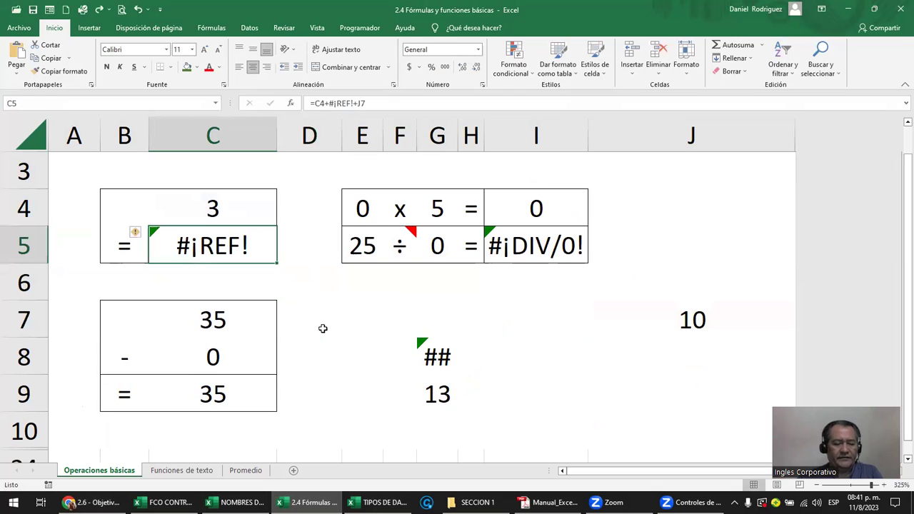
{"action": "key", "text": "ctrl+z"}
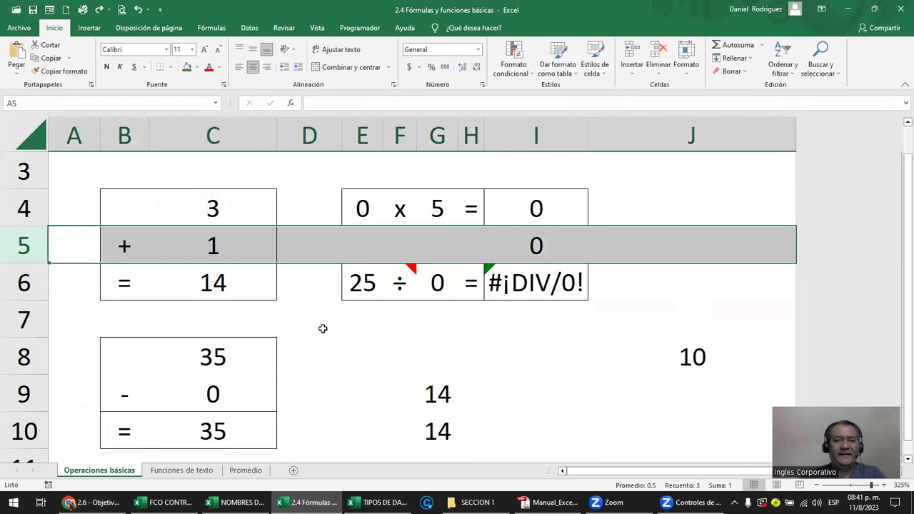
{"action": "left_click", "coordinate": [208, 282]}
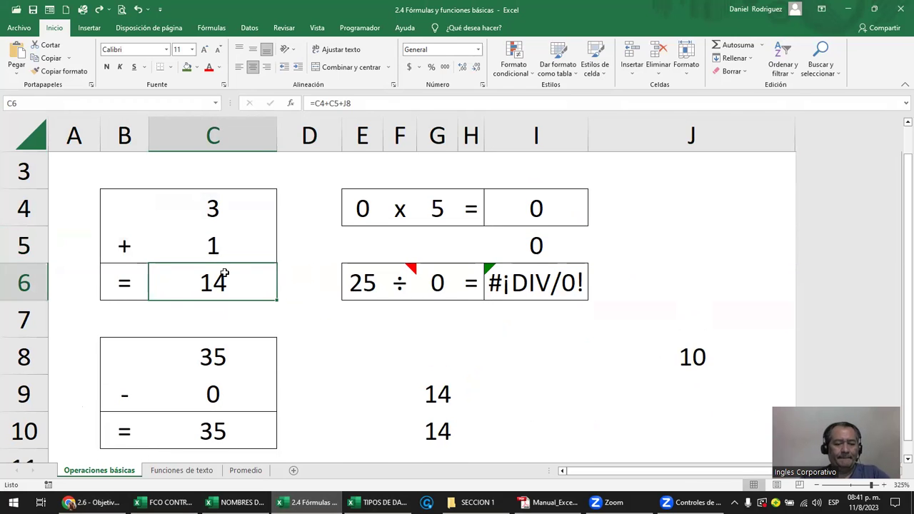
{"action": "double_click", "coordinate": [224, 273]}
{"action": "key", "text": "Escape"}
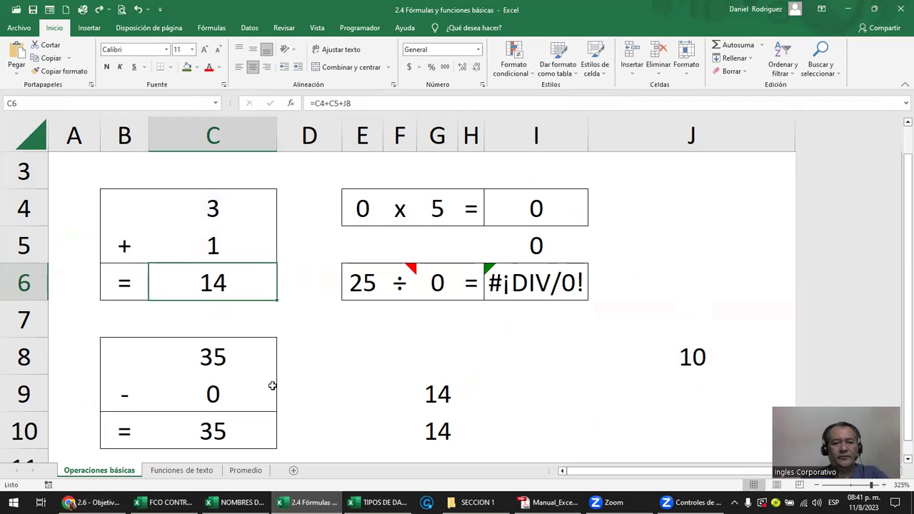
{"action": "mouse_move", "coordinate": [307, 502]}
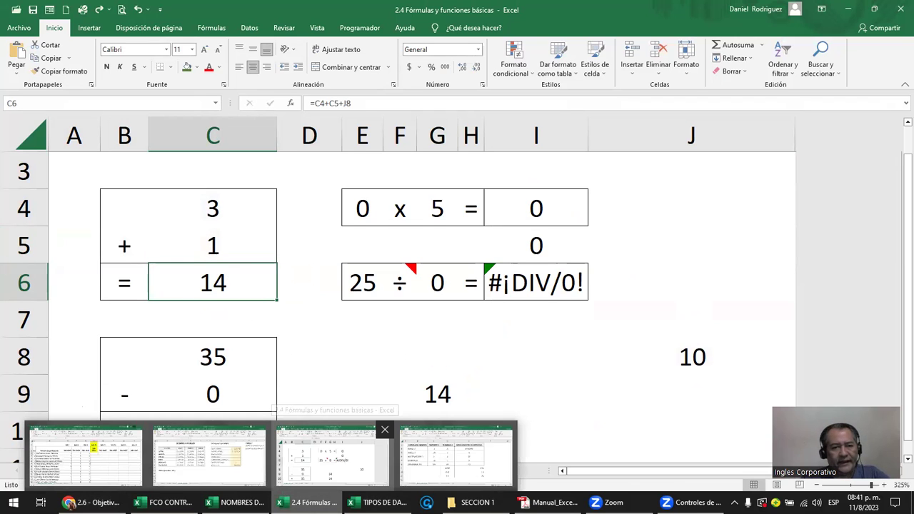
{"action": "left_click", "coordinate": [208, 457]}
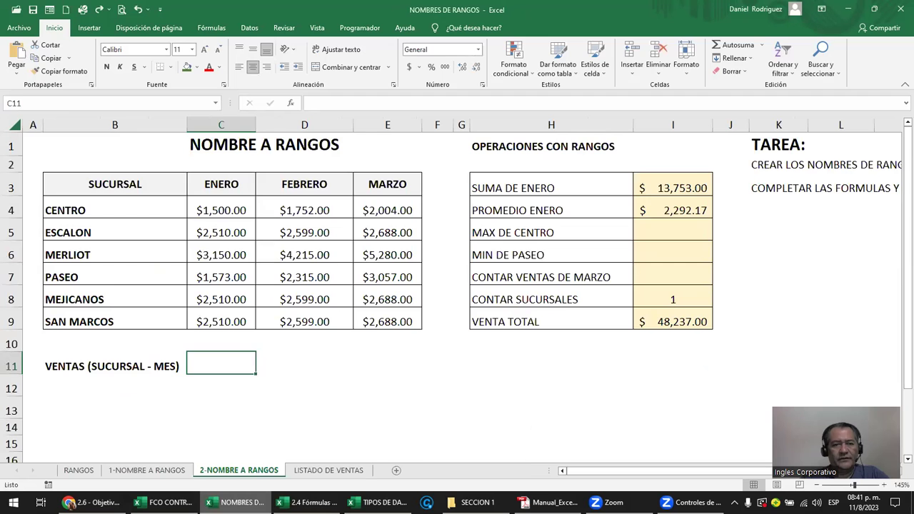
{"action": "left_click", "coordinate": [164, 502]}
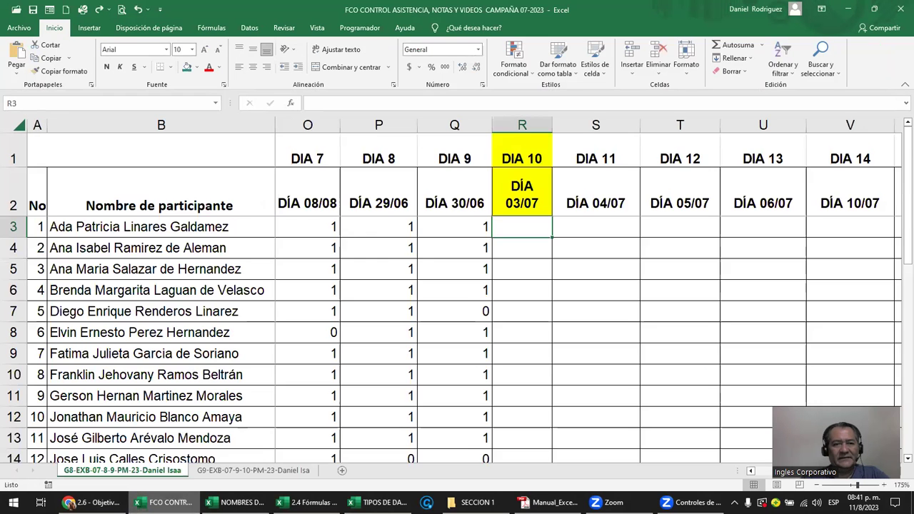
{"action": "left_click", "coordinate": [378, 502]}
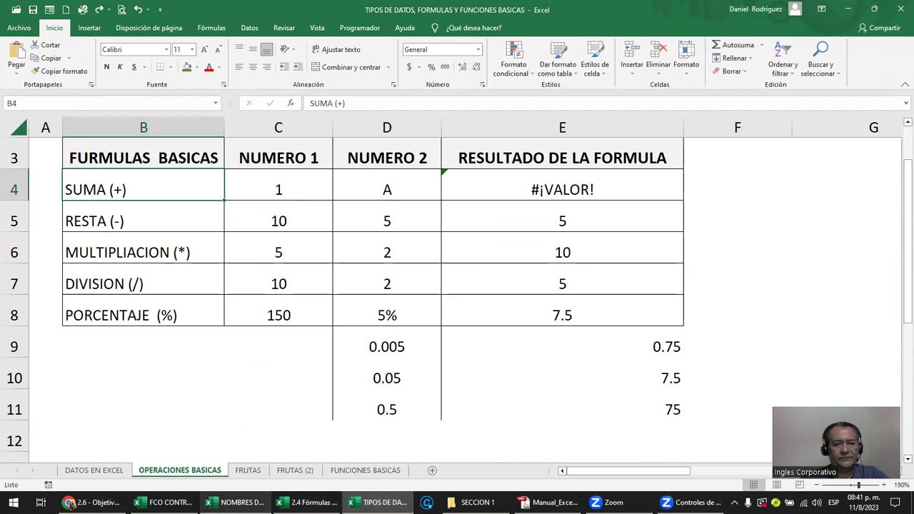
{"action": "left_click", "coordinate": [91, 502]}
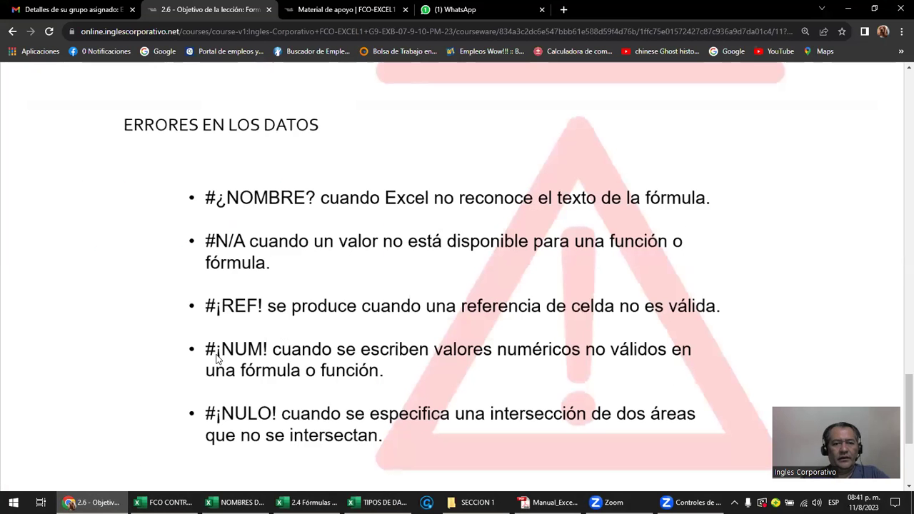
{"action": "scroll", "coordinate": [233, 357], "scroll_direction": "down", "scroll_amount": 2}
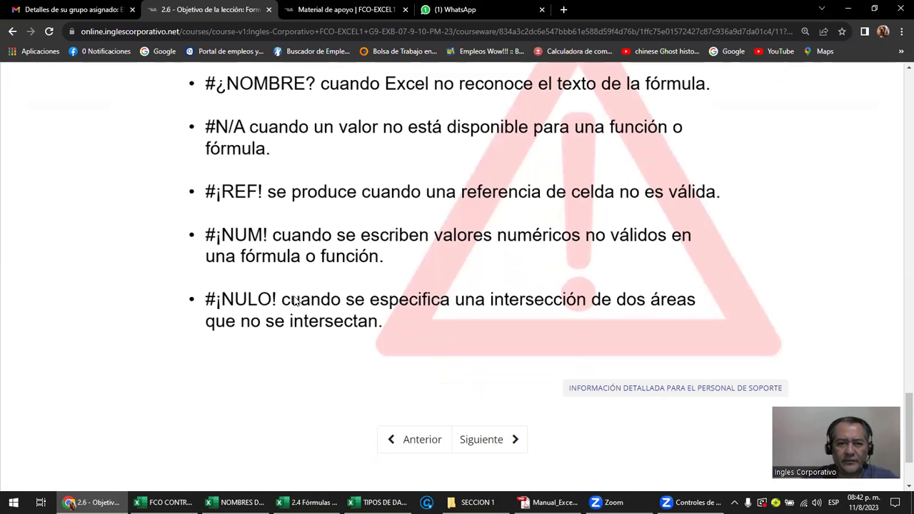
{"action": "scroll", "coordinate": [285, 307], "scroll_direction": "down", "scroll_amount": 2}
{"action": "scroll", "coordinate": [316, 318], "scroll_direction": "up", "scroll_amount": 2}
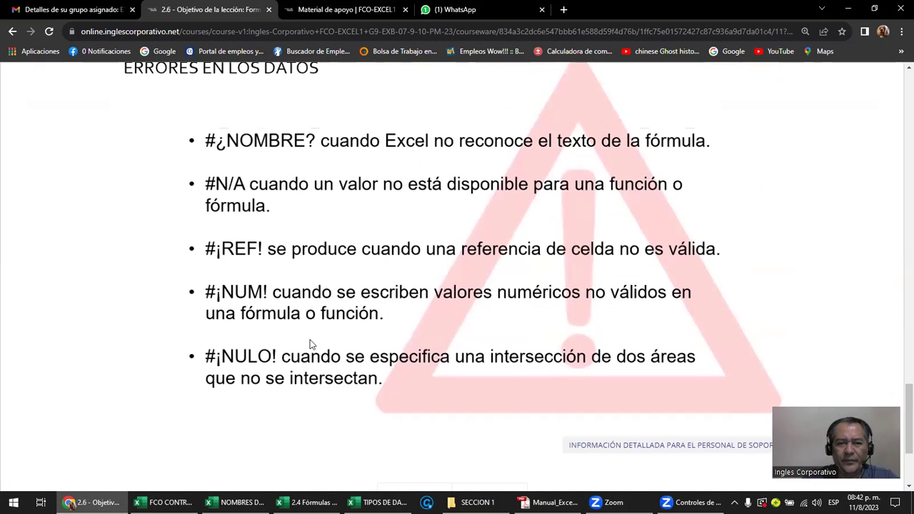
{"action": "mouse_move", "coordinate": [236, 502]}
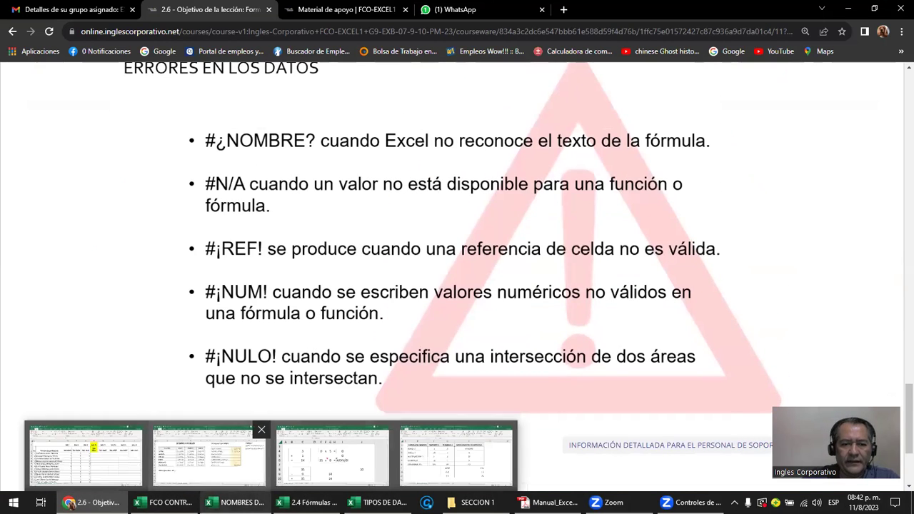
{"action": "left_click", "coordinate": [266, 423]}
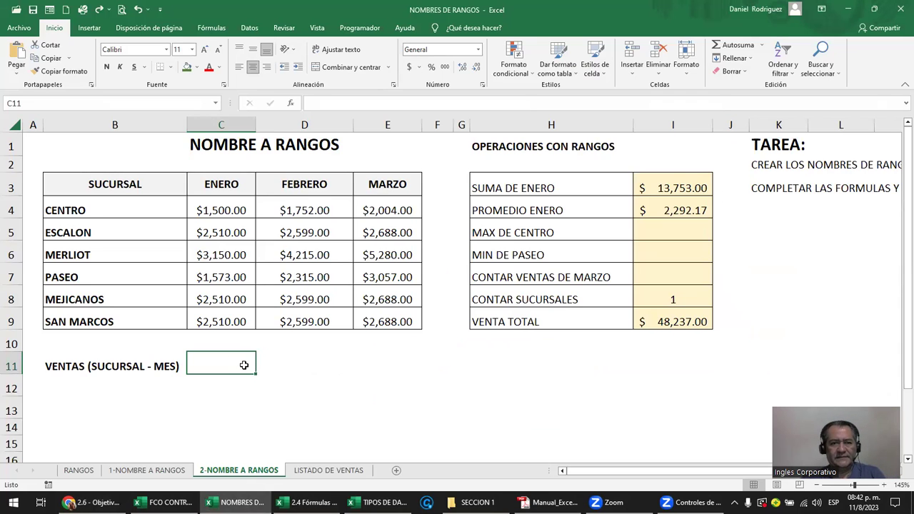
{"action": "scroll", "coordinate": [243, 365], "scroll_direction": "up", "scroll_amount": 1, "text": "ctrl"}
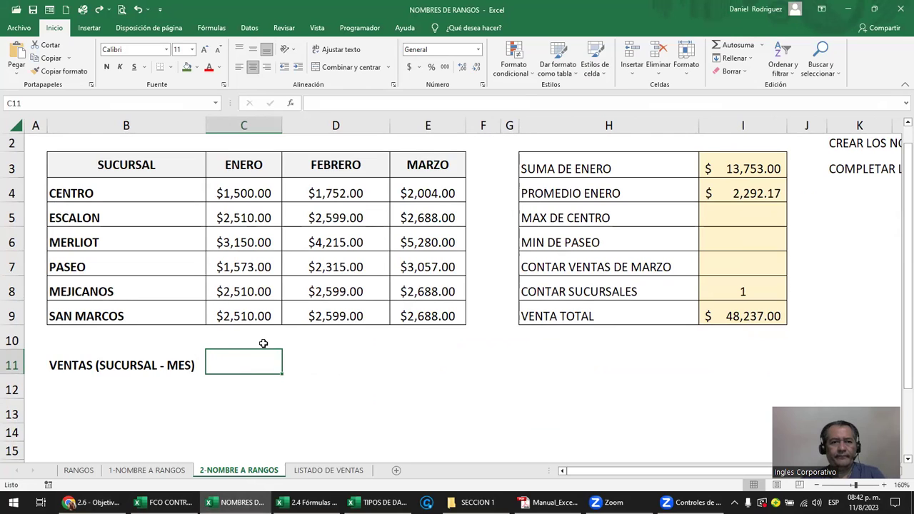
{"action": "left_click", "coordinate": [215, 102]}
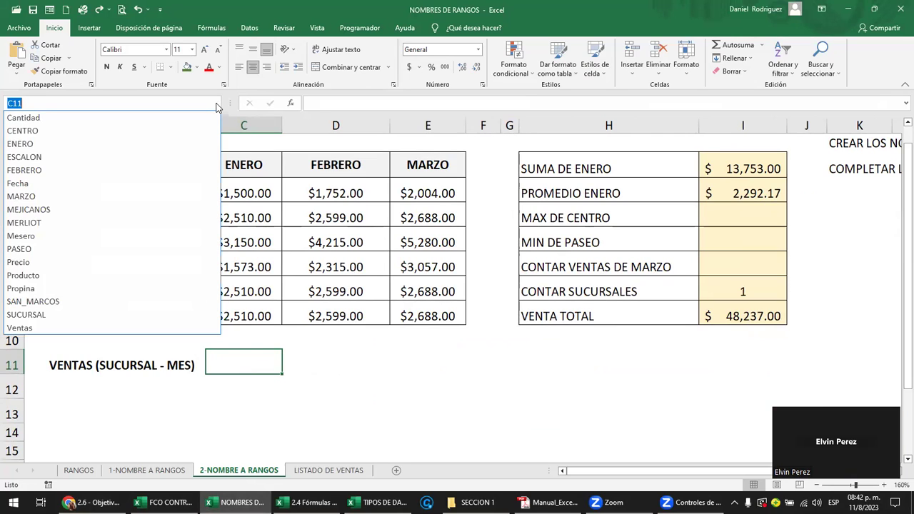
{"action": "left_click", "coordinate": [380, 410]}
{"action": "left_click", "coordinate": [133, 170]}
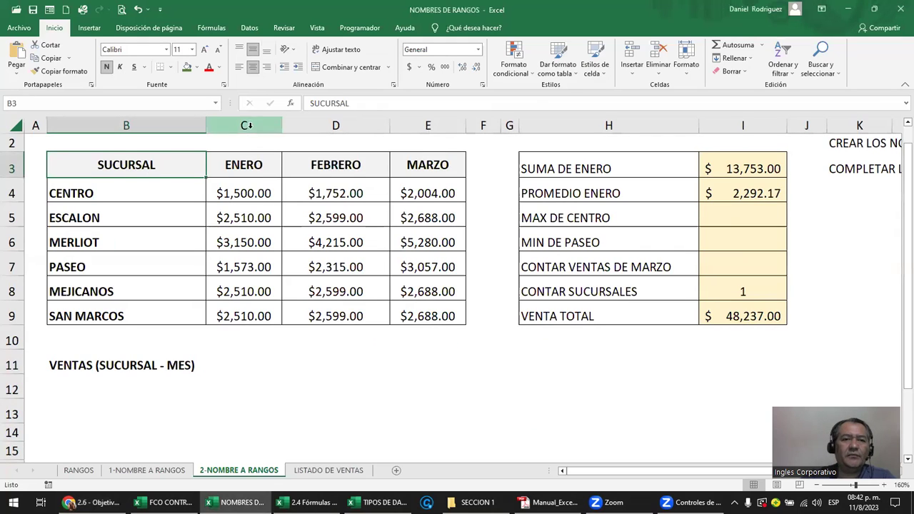
{"action": "left_click_drag", "start_coordinate": [246, 125], "coordinate": [421, 125]}
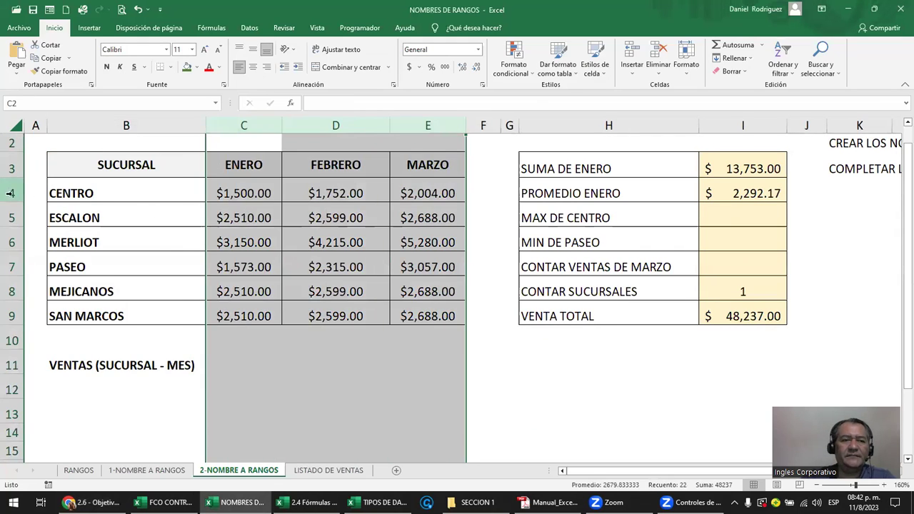
{"action": "left_click_drag", "start_coordinate": [11, 193], "coordinate": [20, 316]}
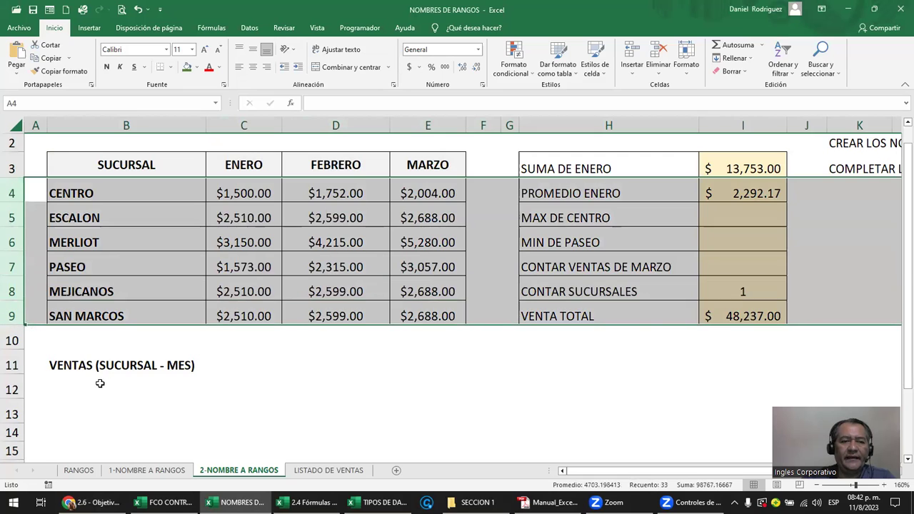
{"action": "left_click", "coordinate": [100, 383]}
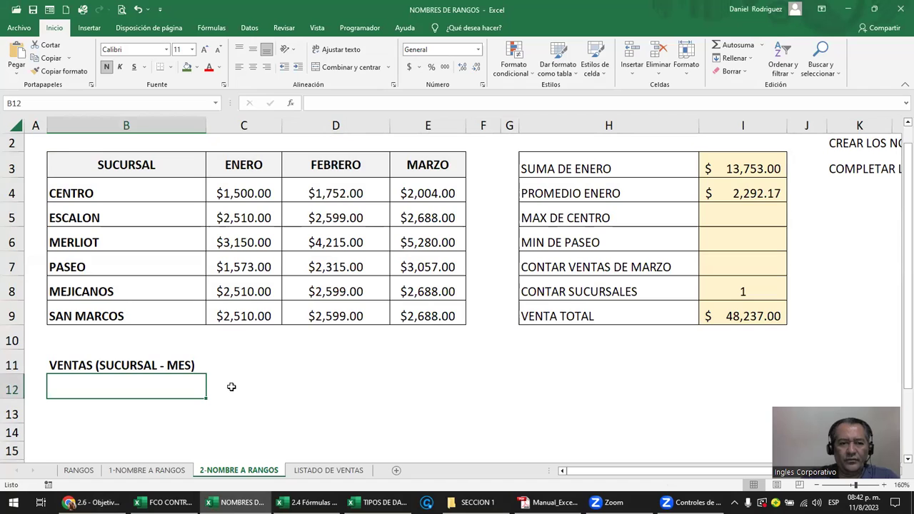
{"action": "left_click", "coordinate": [68, 365]}
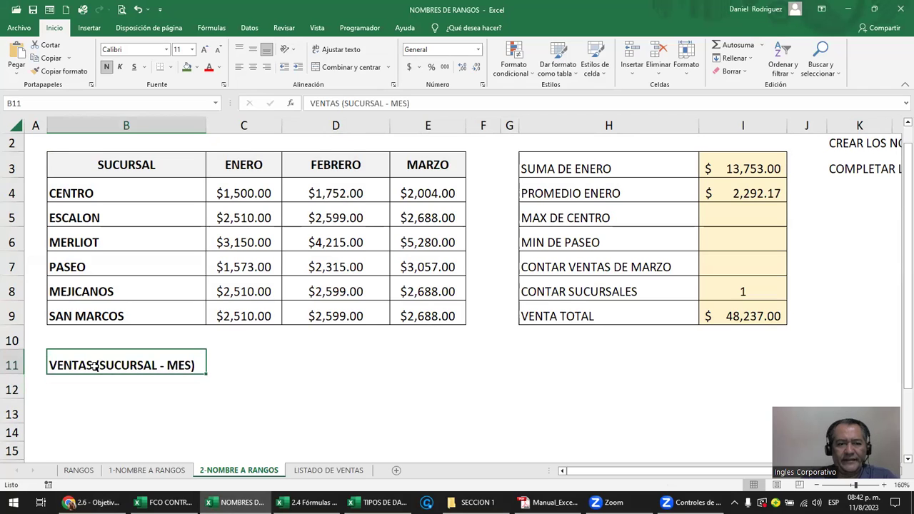
{"action": "left_click_drag", "start_coordinate": [77, 191], "coordinate": [95, 314]}
{"action": "left_click", "coordinate": [248, 188]}
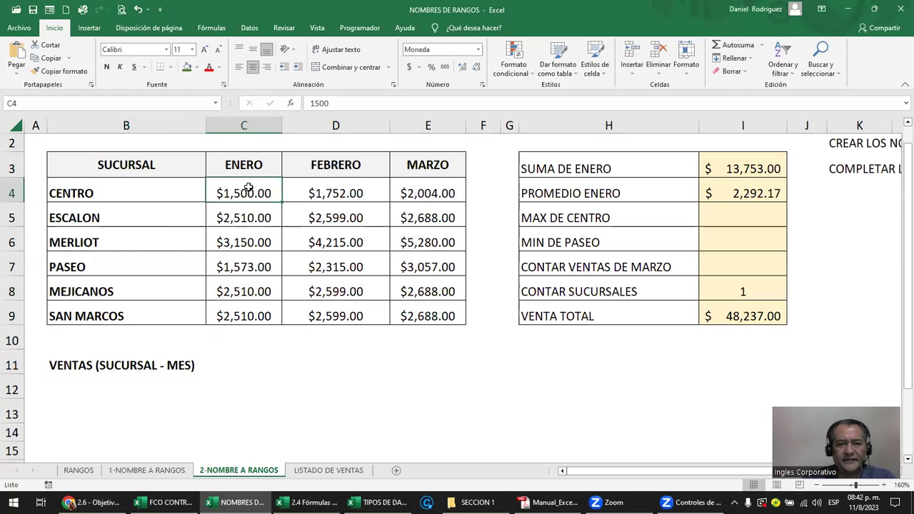
{"action": "left_click", "coordinate": [107, 194]}
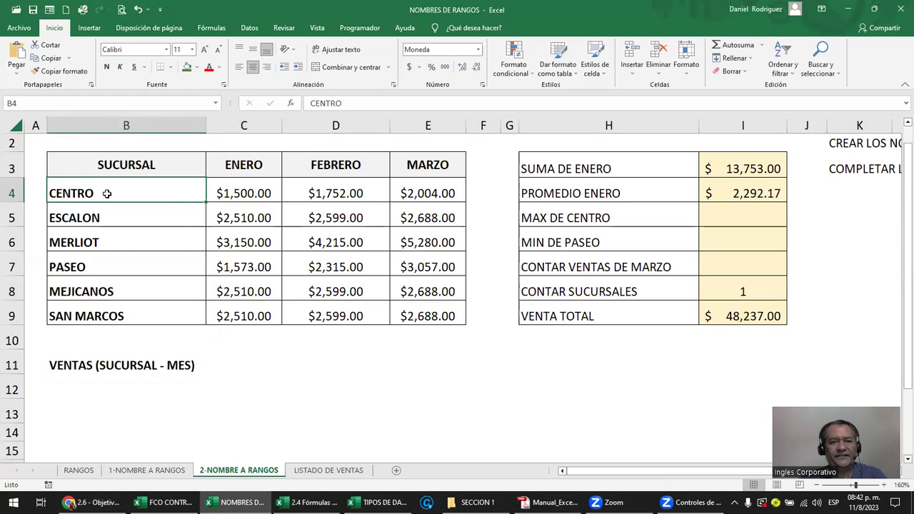
{"action": "left_click", "coordinate": [329, 194], "text": "ctrl"}
{"action": "left_click", "coordinate": [349, 197]}
{"action": "left_click", "coordinate": [134, 362]}
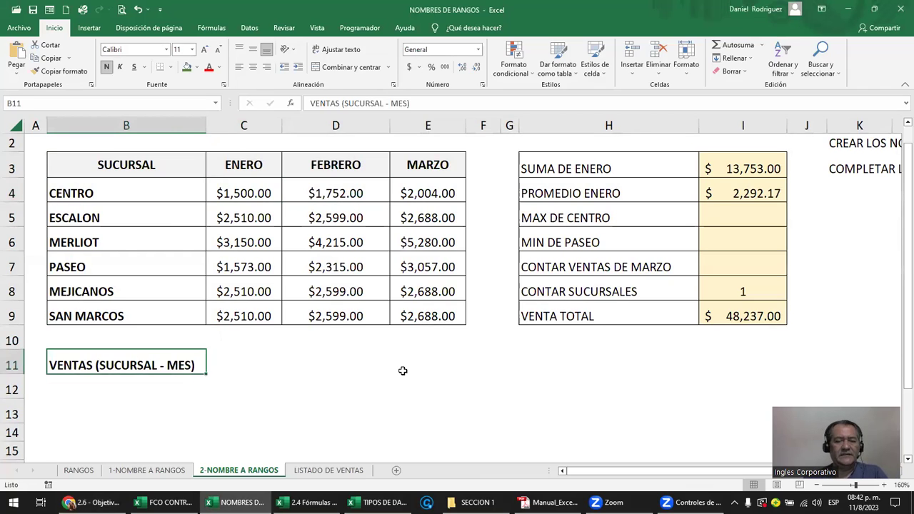
Step: In C11, type =CENTRO FEBRERO to intersect the CENTRO and FEBRERO named ranges, leaving it unconfirmed
{"action": "key", "text": "Right"}
{"action": "type", "text": "="}
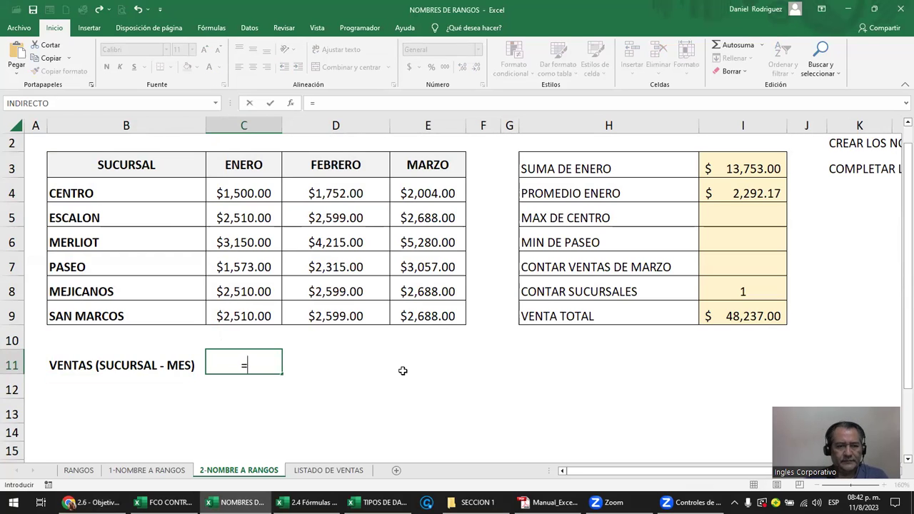
{"action": "type", "text": "CENTRO"}
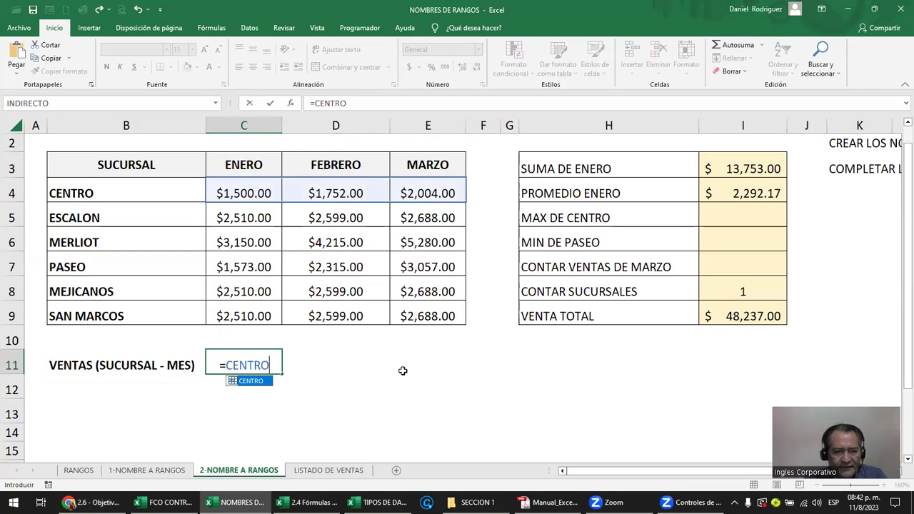
{"action": "key", "text": "Escape"}
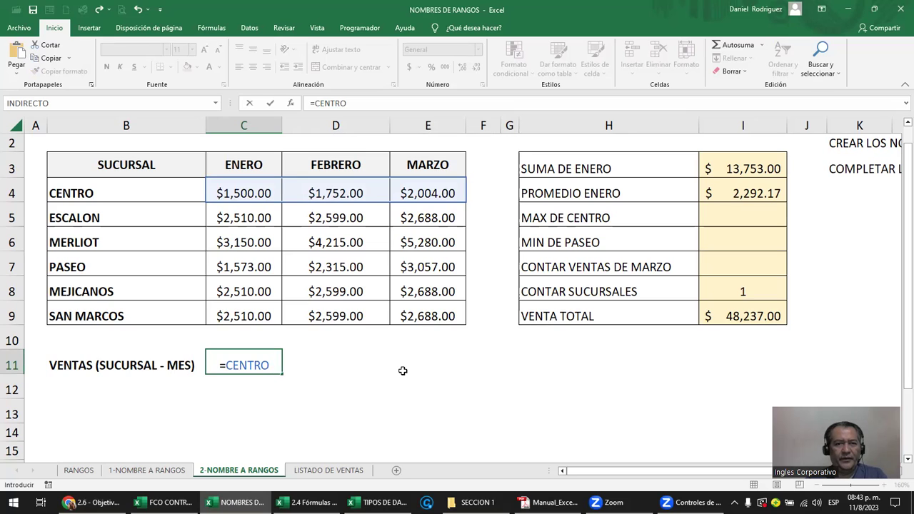
{"action": "type", "text": " FE"}
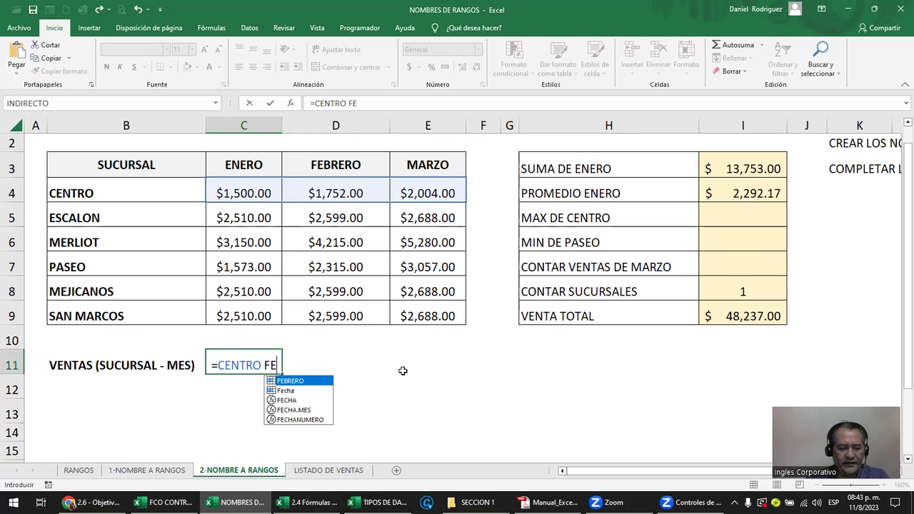
{"action": "type", "text": "BR"}
{"action": "key", "text": "Tab"}
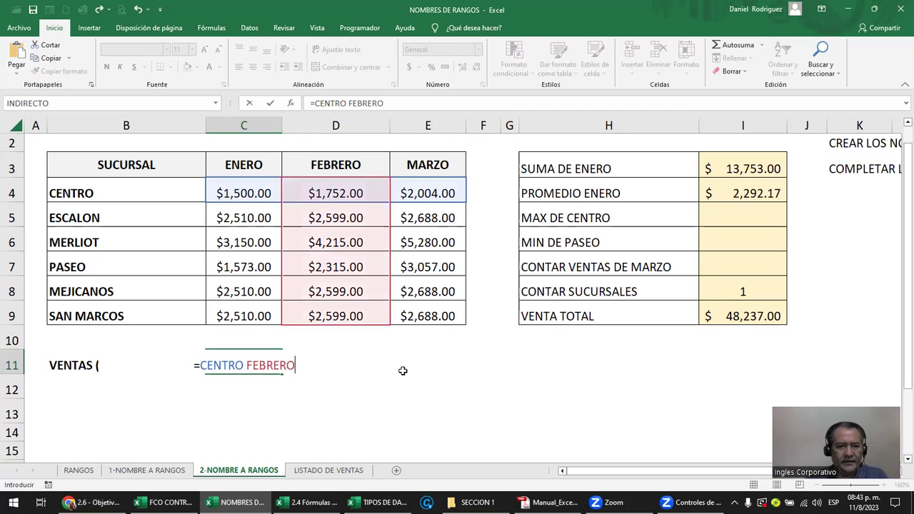
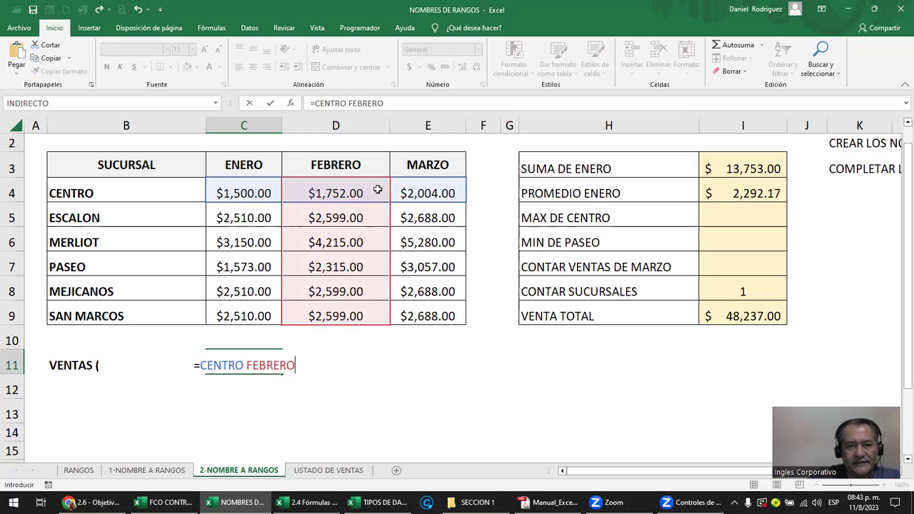
Step: Confirm the CENTRO FEBRERO intersection in C11 (1752) and enter =SAN_MARCOS ENERO in C12, returning 2510
{"action": "key", "text": "Return"}
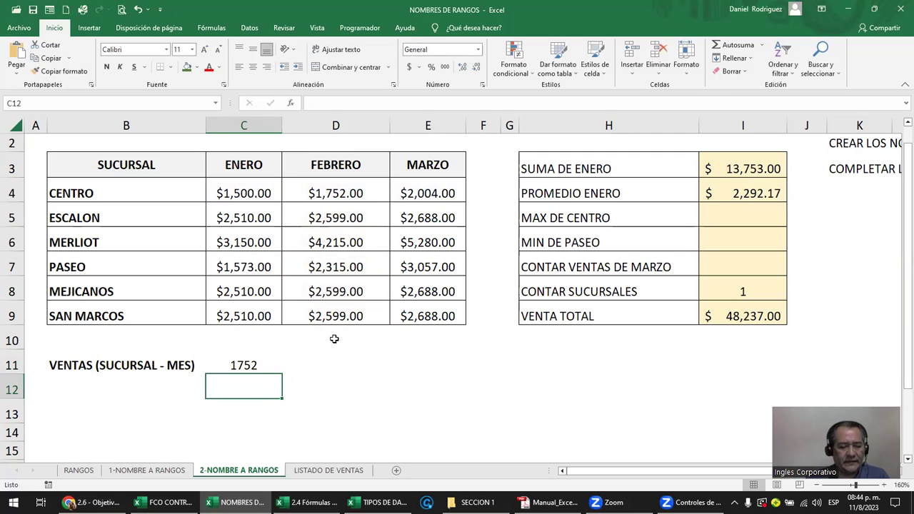
{"action": "type", "text": "sA"}
{"action": "key", "text": "BackSpace"}
{"action": "key", "text": "BackSpace"}
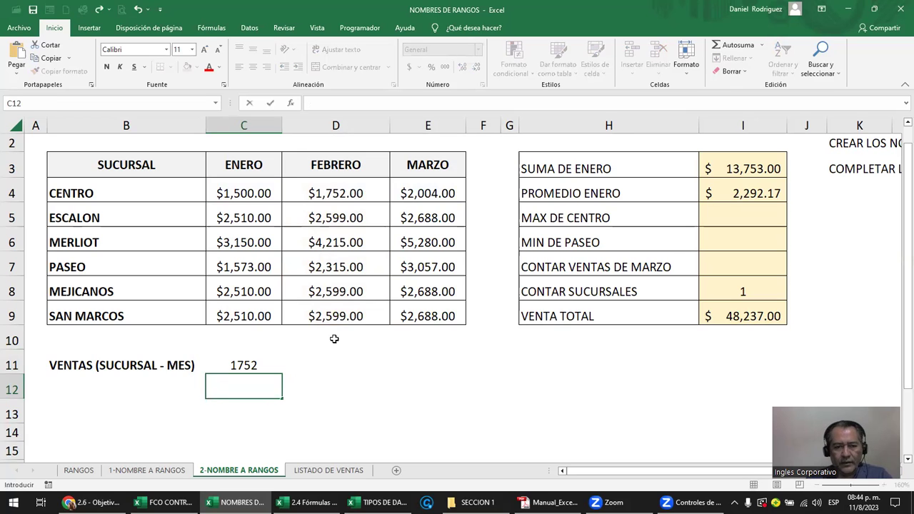
{"action": "type", "text": "=SA"}
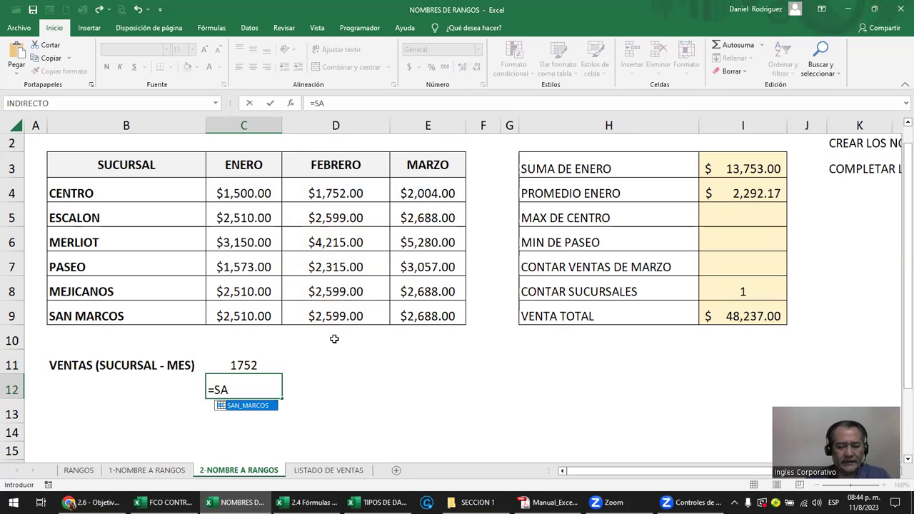
{"action": "key", "text": "Tab"}
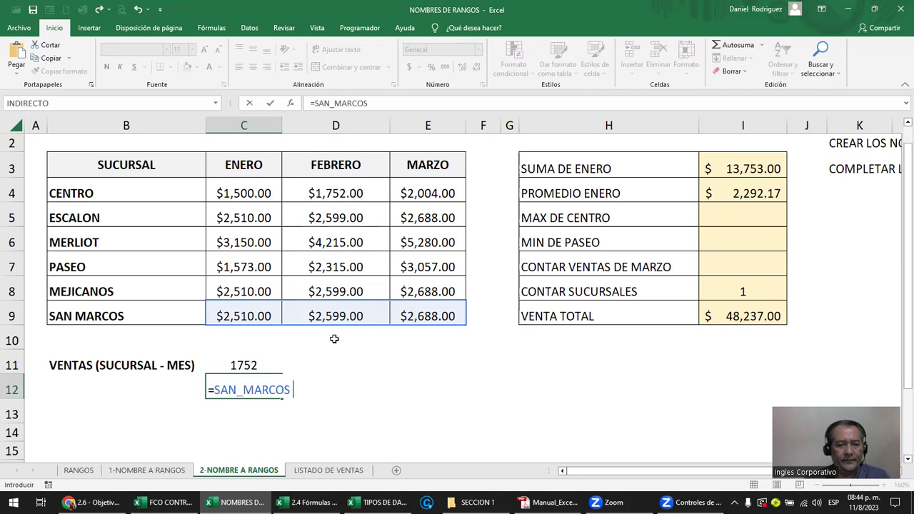
{"action": "type", "text": "ENE"}
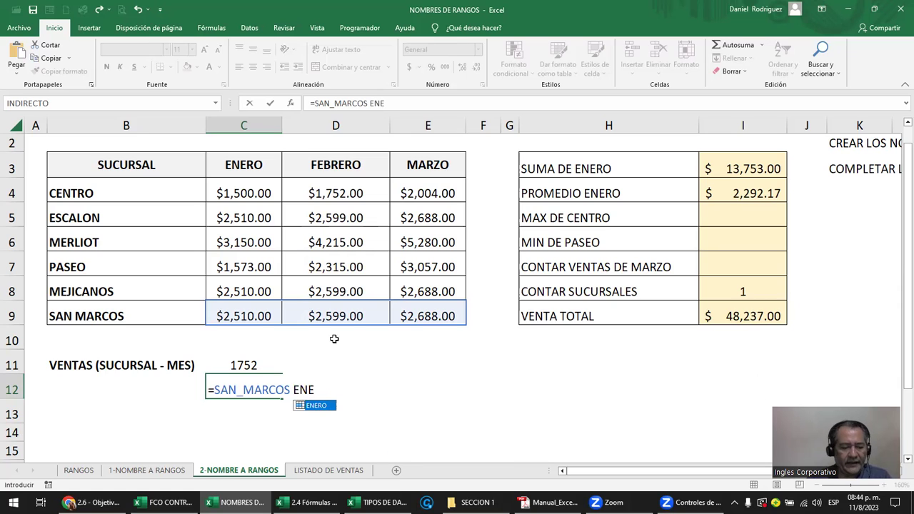
{"action": "key", "text": "Tab"}
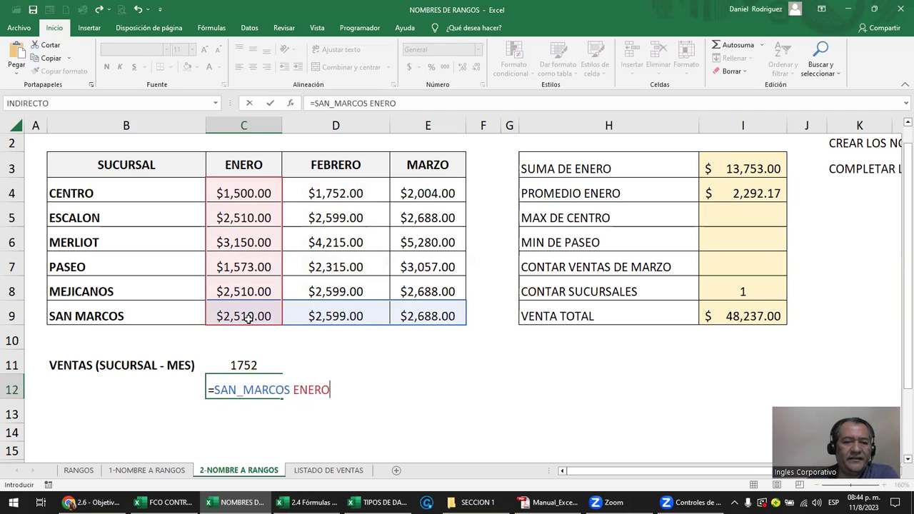
{"action": "key", "text": "Return"}
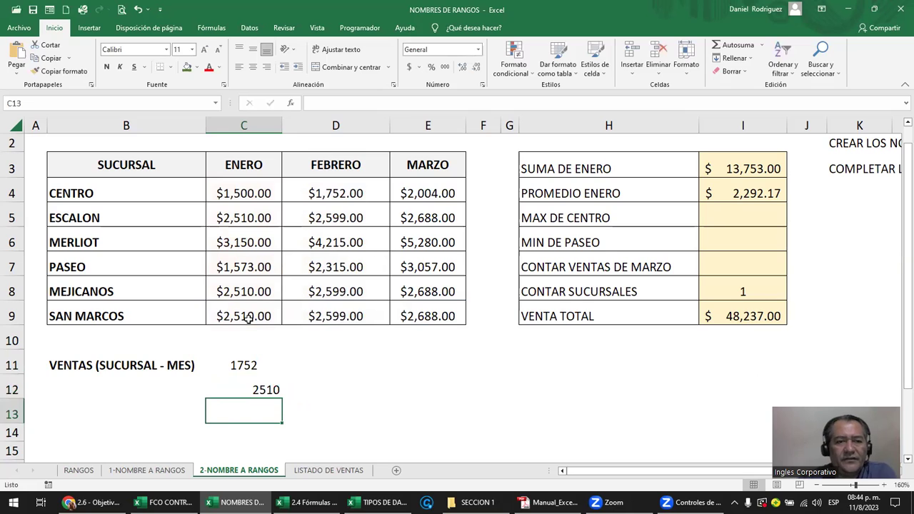
{"action": "left_click", "coordinate": [240, 370]}
{"action": "left_click_drag", "start_coordinate": [109, 192], "coordinate": [119, 313]}
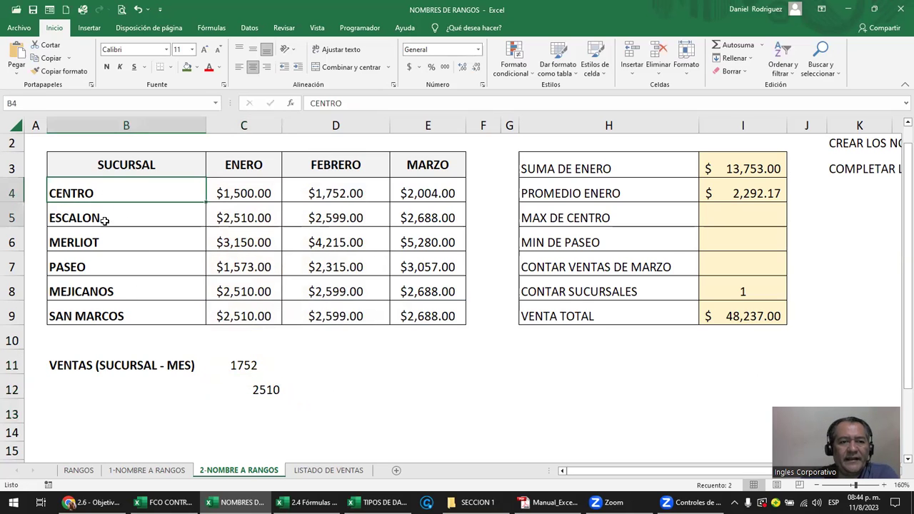
{"action": "left_click_drag", "start_coordinate": [226, 192], "coordinate": [413, 314]}
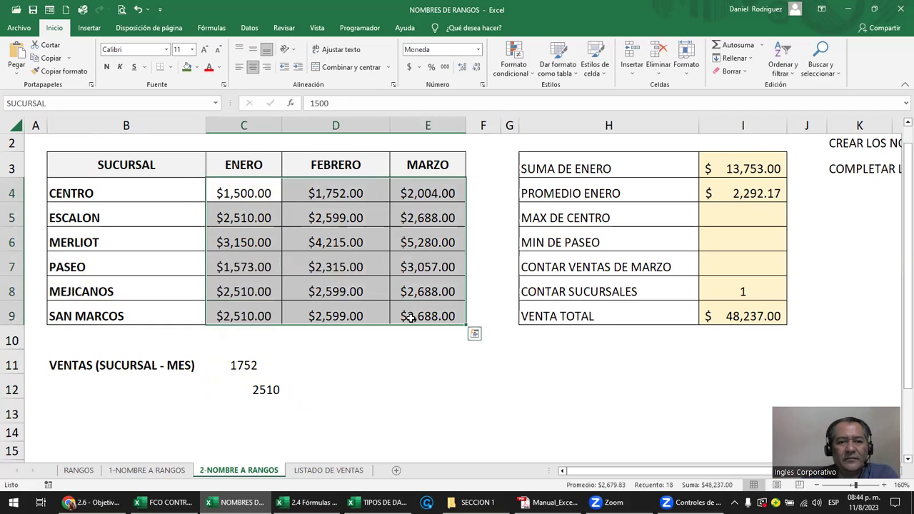
{"action": "left_click", "coordinate": [245, 371]}
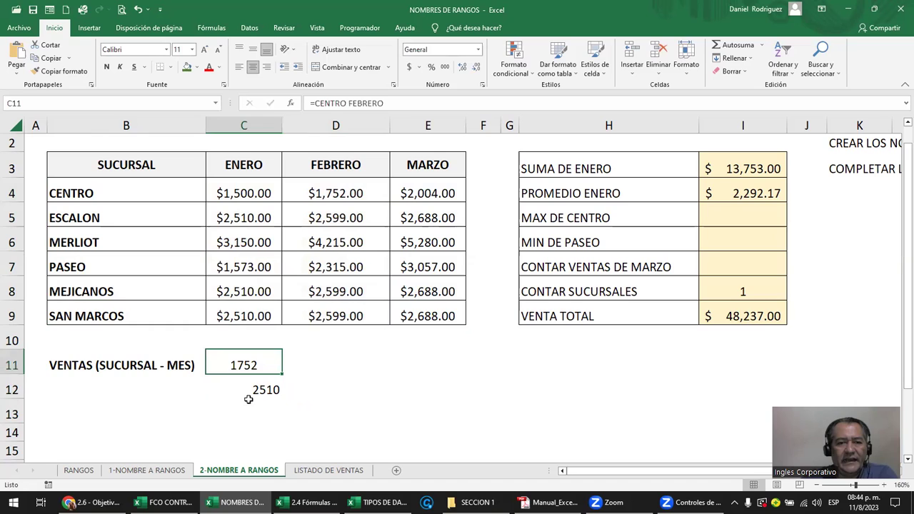
{"action": "left_click", "coordinate": [256, 389]}
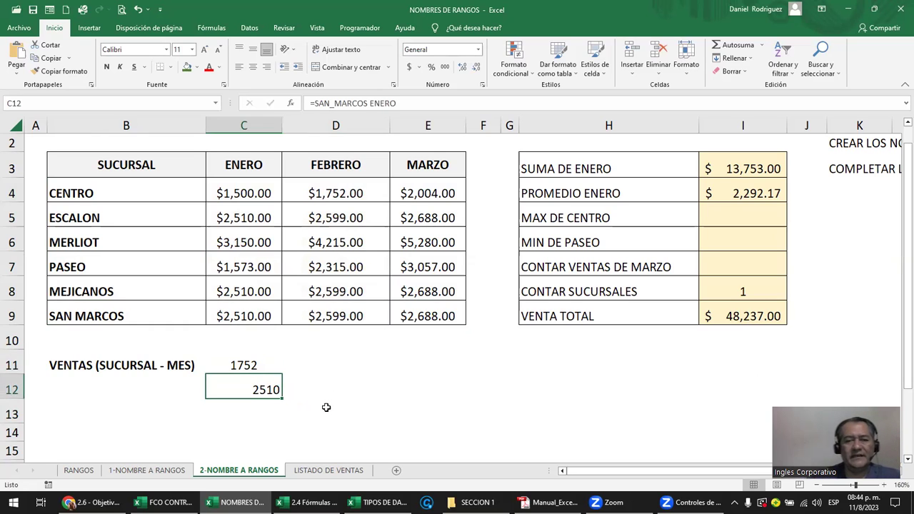
{"action": "double_click", "coordinate": [281, 387]}
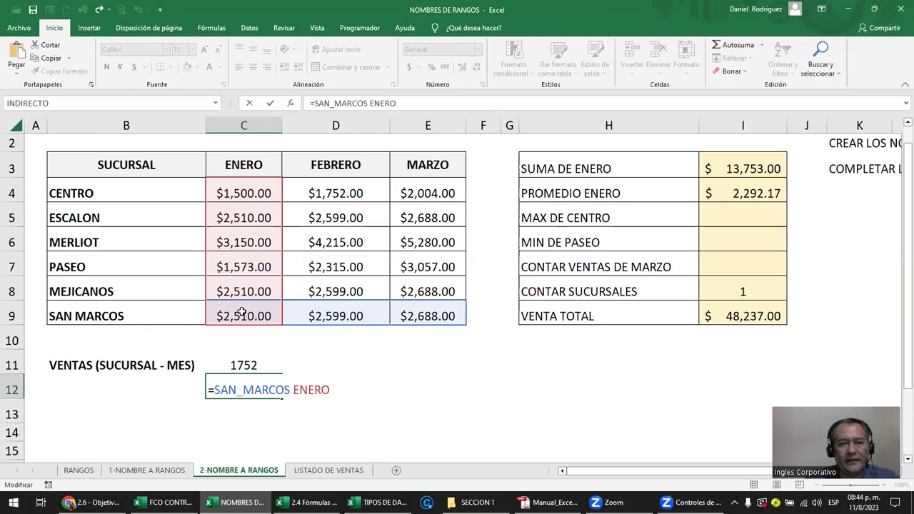
{"action": "left_click", "coordinate": [245, 360]}
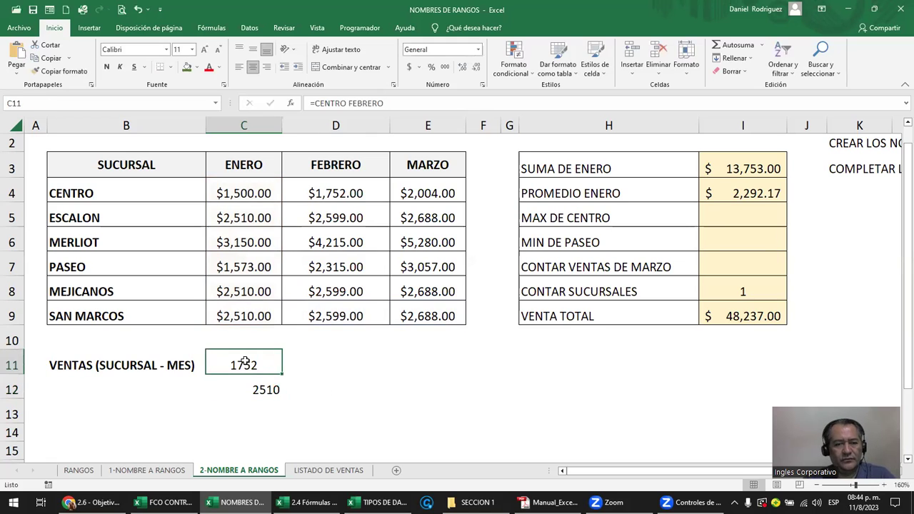
{"action": "double_click", "coordinate": [245, 360]}
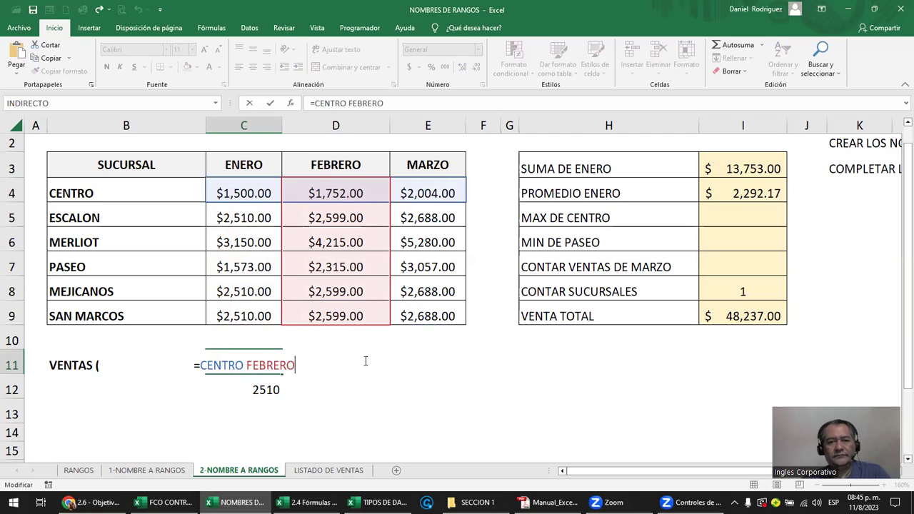
{"action": "key", "text": "ctrl+Return"}
{"action": "left_click", "coordinate": [351, 384]}
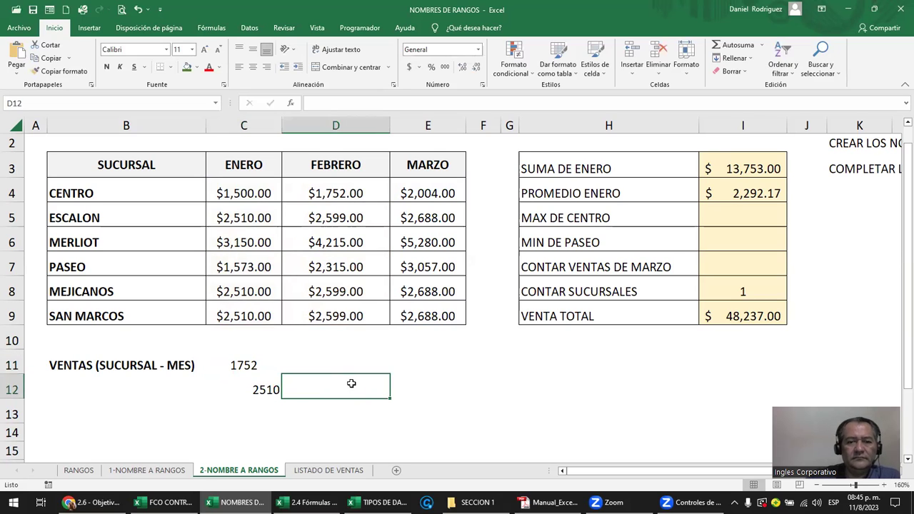
{"action": "mouse_move", "coordinate": [472, 502]}
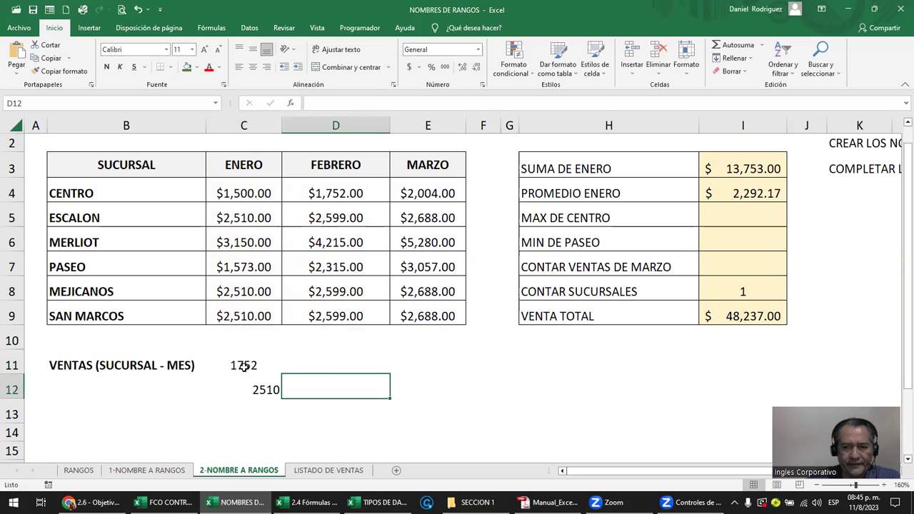
{"action": "left_click_drag", "start_coordinate": [233, 193], "coordinate": [402, 314]}
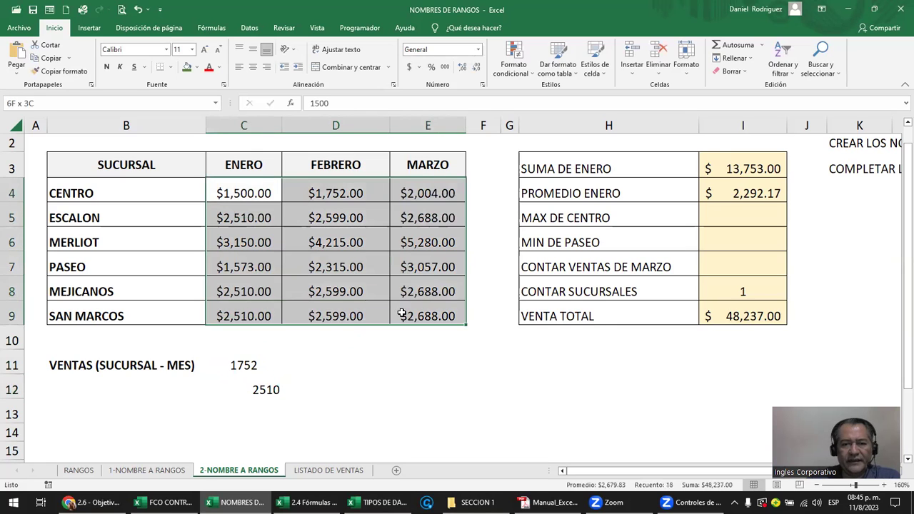
{"action": "left_click", "coordinate": [327, 242]}
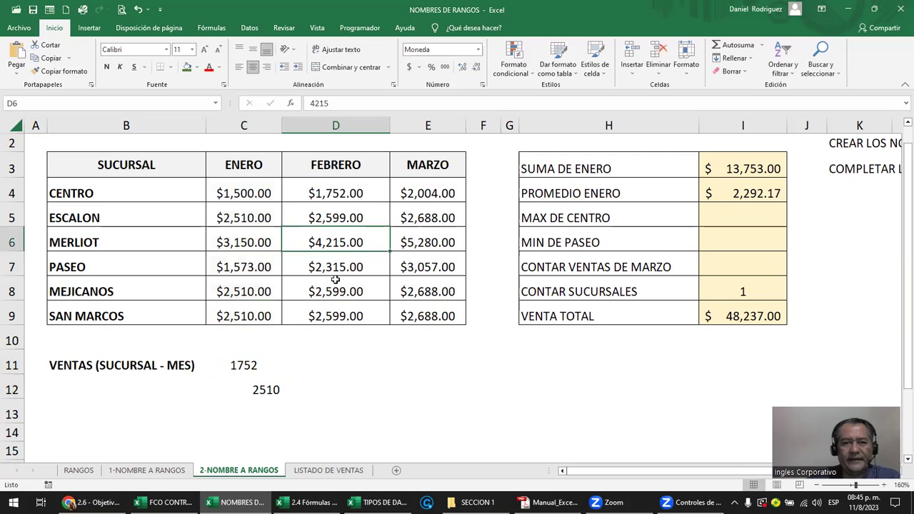
{"action": "left_click", "coordinate": [91, 241]}
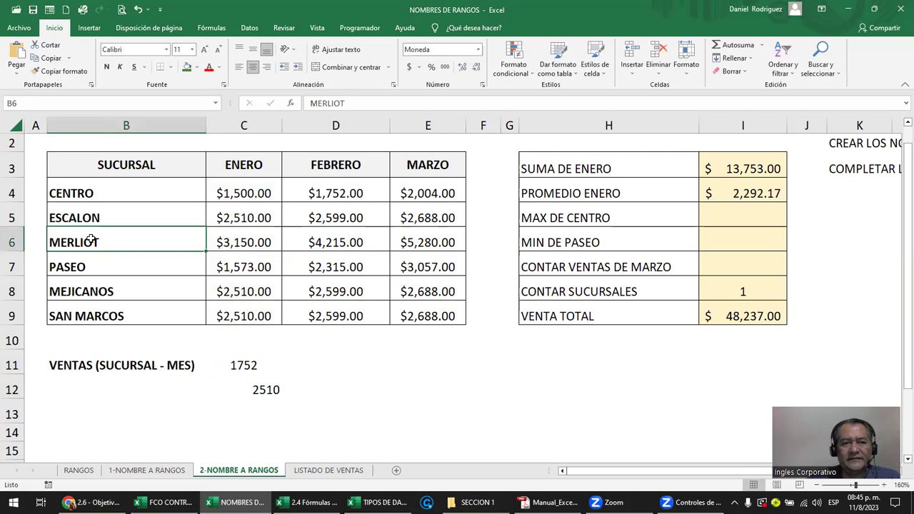
{"action": "left_click", "coordinate": [322, 169]}
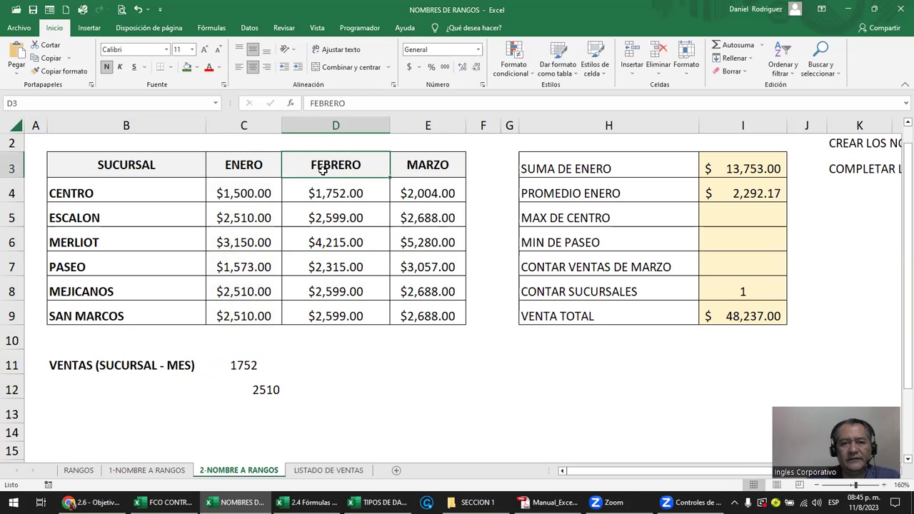
{"action": "left_click", "coordinate": [214, 102]}
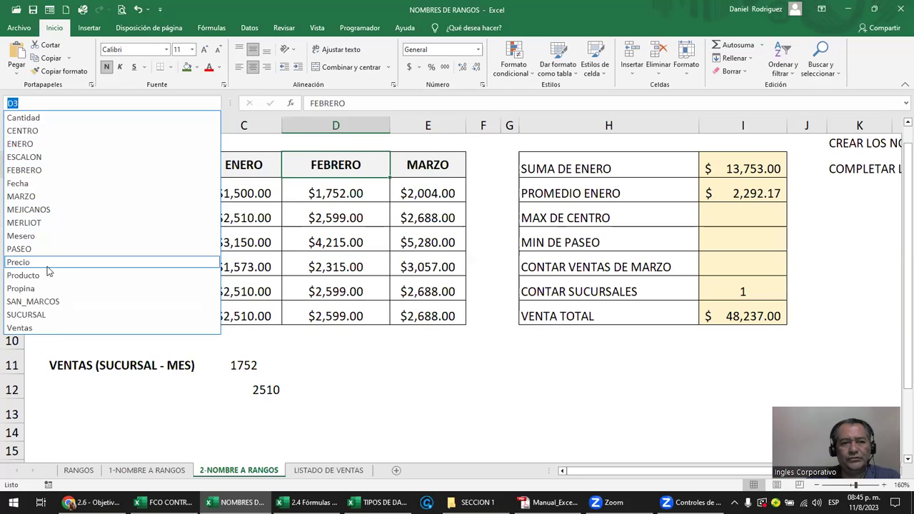
{"action": "left_click", "coordinate": [412, 407]}
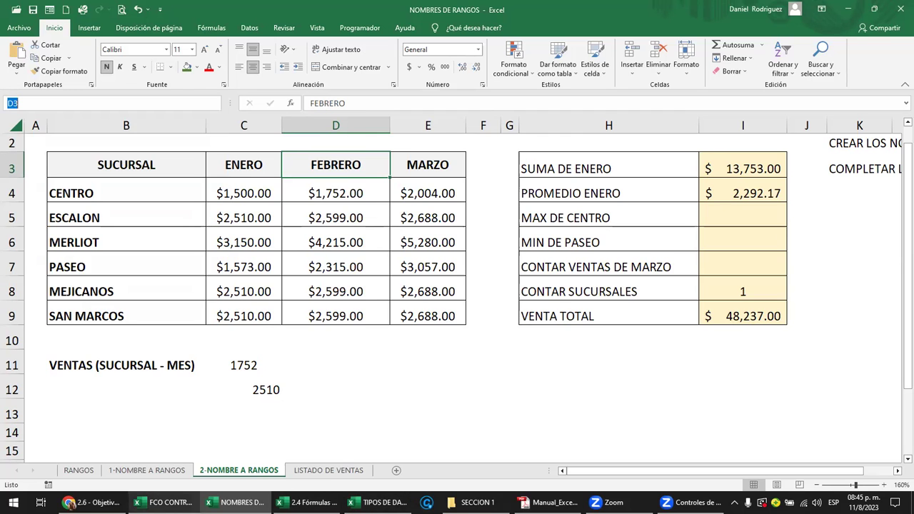
Step: Review the ERRORES EN LOS DATOS section of the Chrome lesson, then return to the 2.4 Fórmulas workbook
{"action": "left_click", "coordinate": [91, 502]}
{"action": "scroll", "coordinate": [247, 400], "scroll_direction": "down", "scroll_amount": 3}
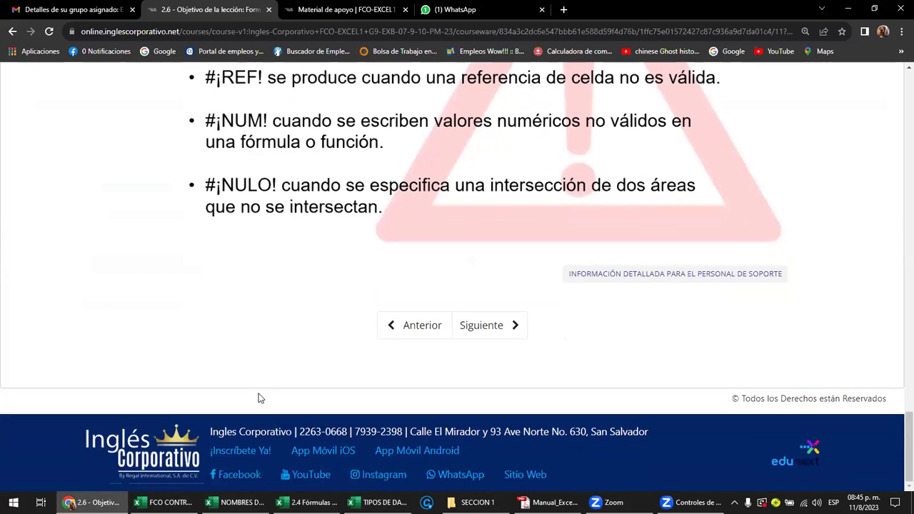
{"action": "scroll", "coordinate": [259, 398], "scroll_direction": "up", "scroll_amount": 2}
{"action": "scroll", "coordinate": [259, 398], "scroll_direction": "up", "scroll_amount": 4}
{"action": "scroll", "coordinate": [259, 399], "scroll_direction": "up", "scroll_amount": 4}
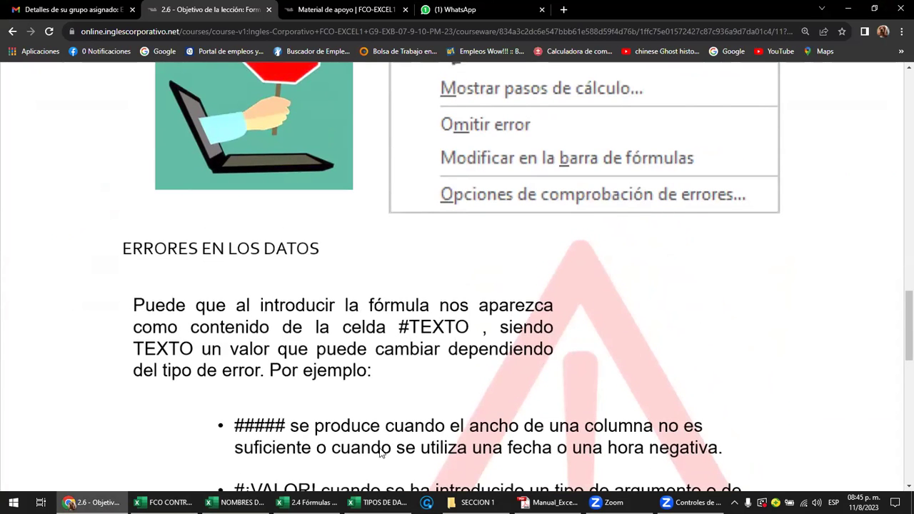
{"action": "mouse_move", "coordinate": [314, 502]}
{"action": "left_click", "coordinate": [333, 457]}
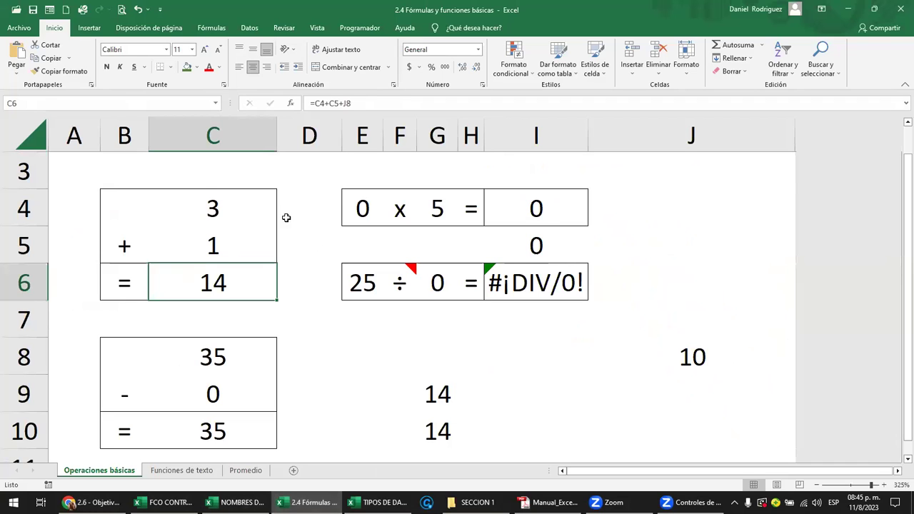
Step: Re-maximize the workbook window and switch to the Funciones de texto sheet, selecting its title cell
{"action": "double_click", "coordinate": [268, 7]}
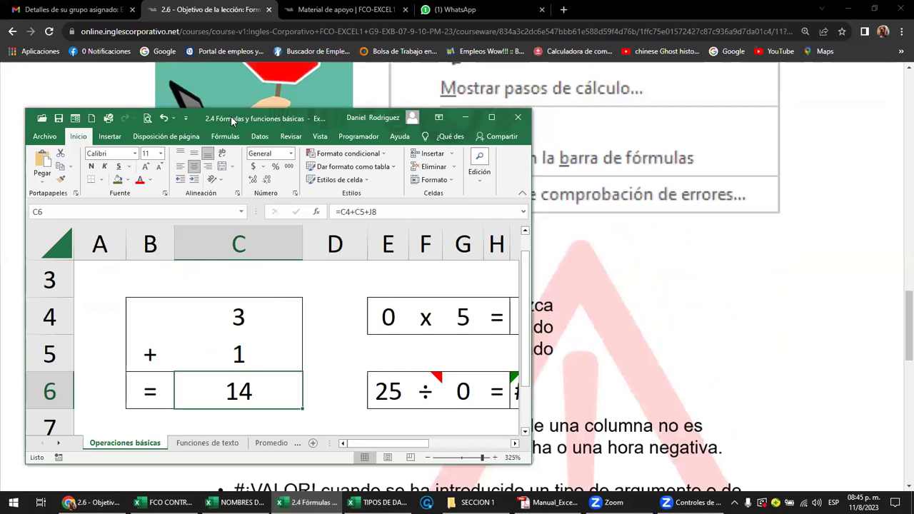
{"action": "double_click", "coordinate": [493, 119]}
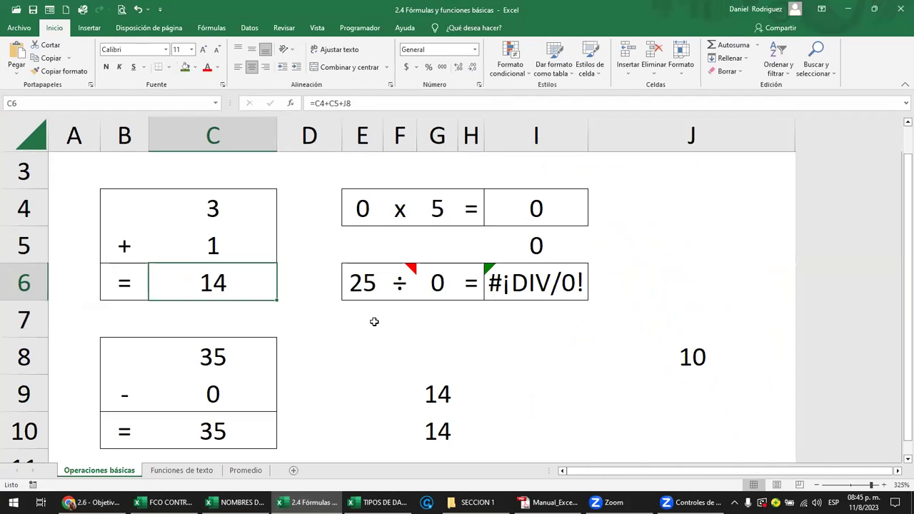
{"action": "left_click", "coordinate": [171, 473]}
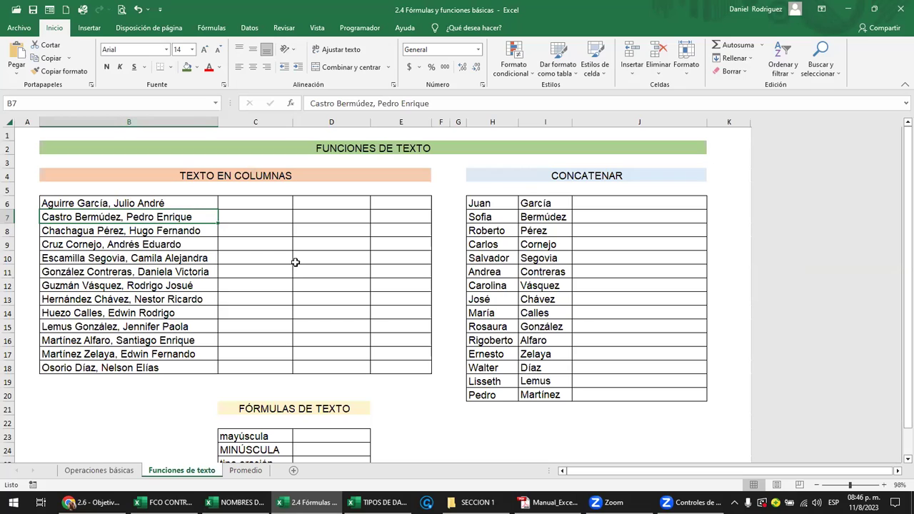
{"action": "left_click", "coordinate": [372, 148]}
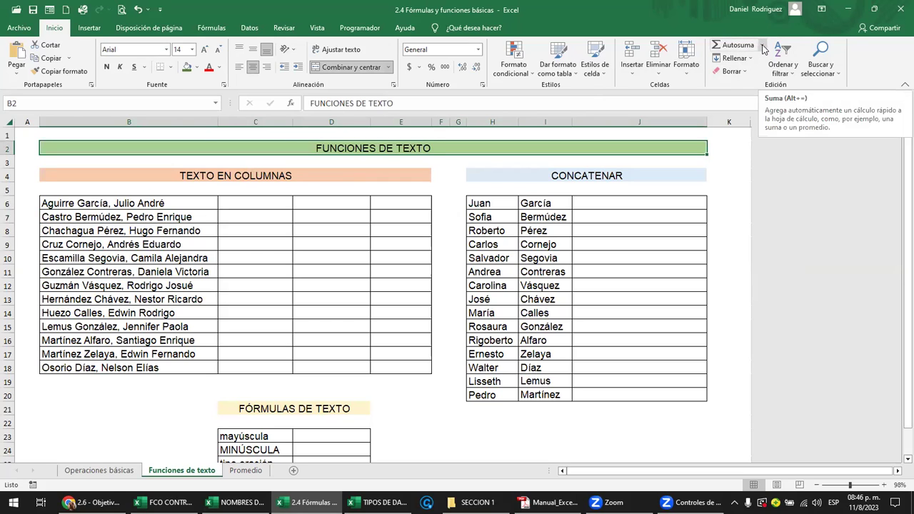
{"action": "left_click", "coordinate": [761, 46]}
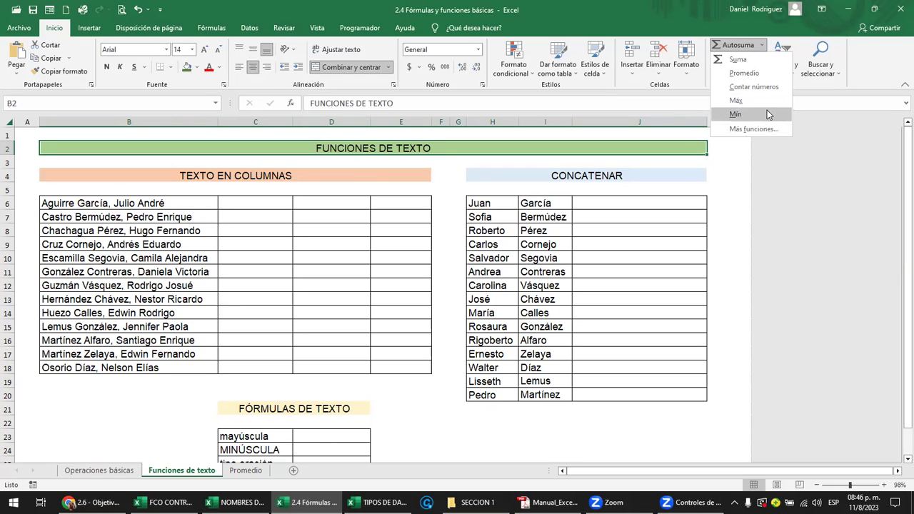
{"action": "left_click", "coordinate": [318, 214]}
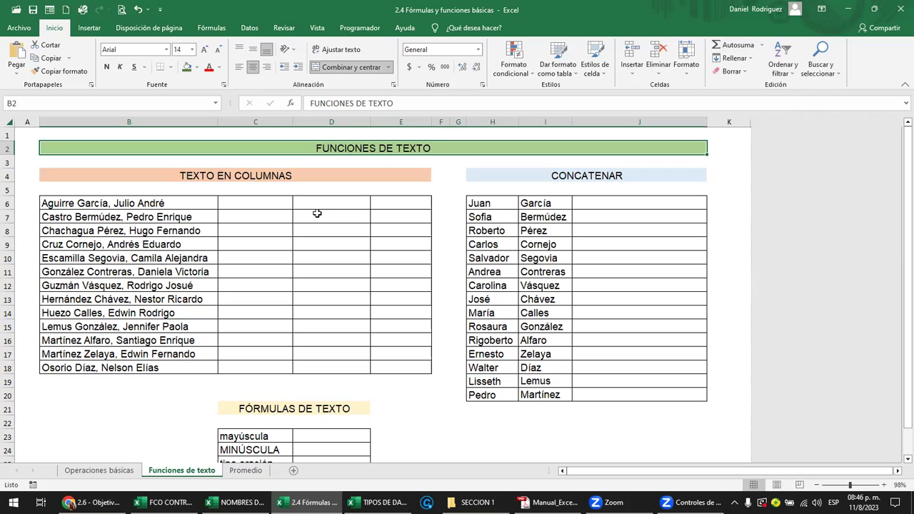
{"action": "left_click", "coordinate": [591, 202]}
{"action": "scroll", "coordinate": [586, 321], "scroll_direction": "up", "scroll_amount": 1, "text": "ctrl"}
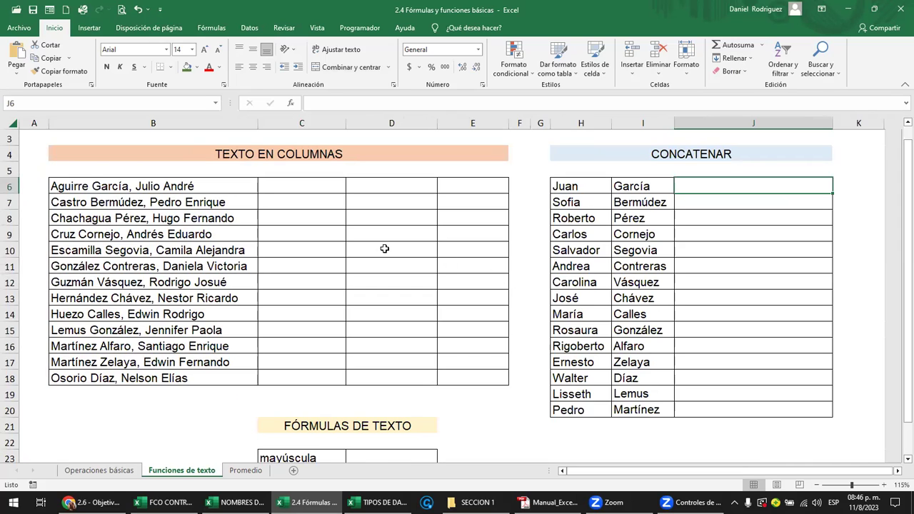
{"action": "left_click", "coordinate": [571, 189]}
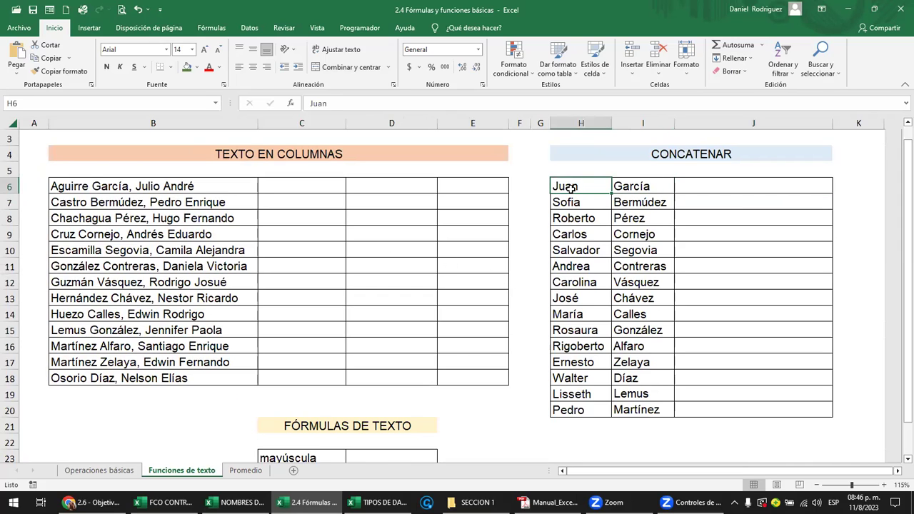
{"action": "left_click", "coordinate": [647, 192]}
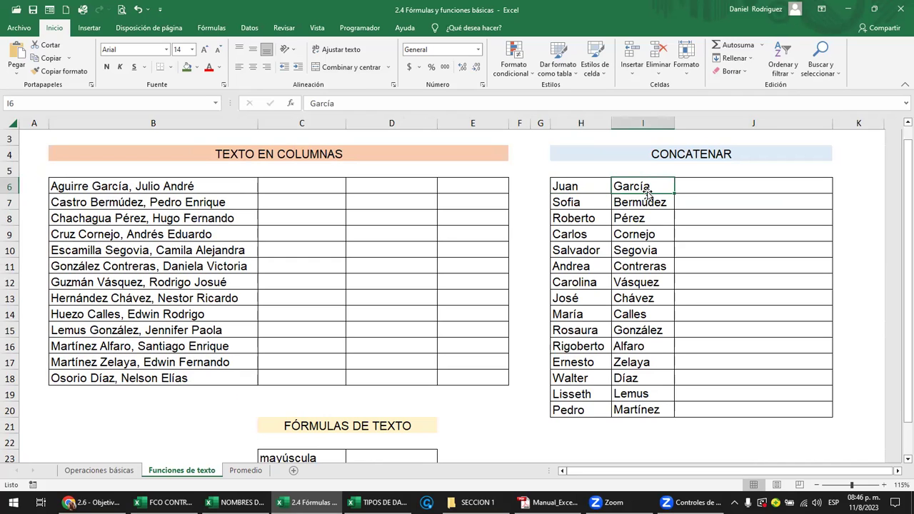
{"action": "left_click", "coordinate": [581, 175]}
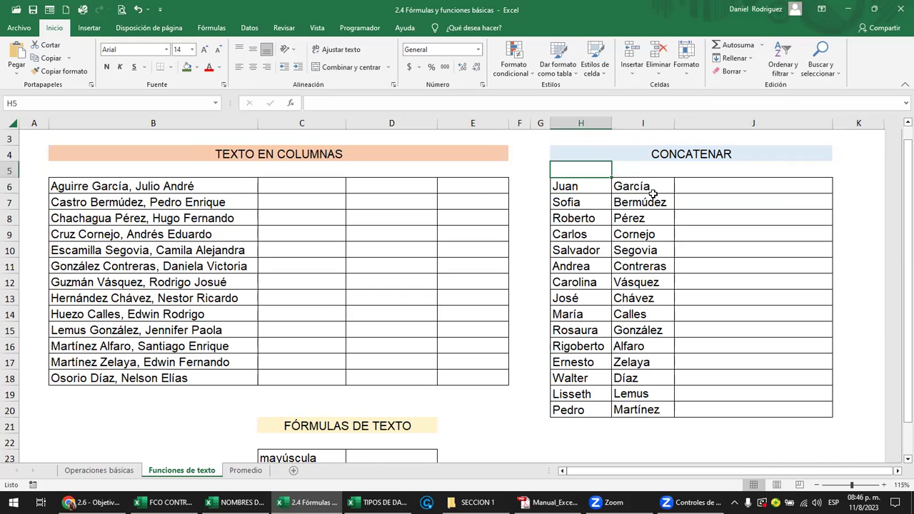
Step: Head column H with NOMBRE in H5 and widen it to fit the first names
{"action": "type", "text": "no"}
{"action": "key", "text": "BackSpace"}
{"action": "key", "text": "BackSpace"}
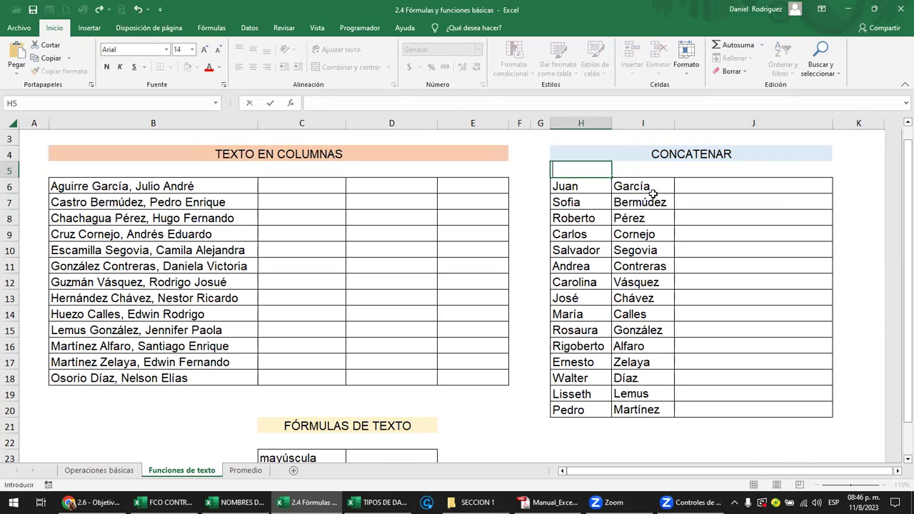
{"action": "type", "text": "NOMB"}
{"action": "type", "text": "RE"}
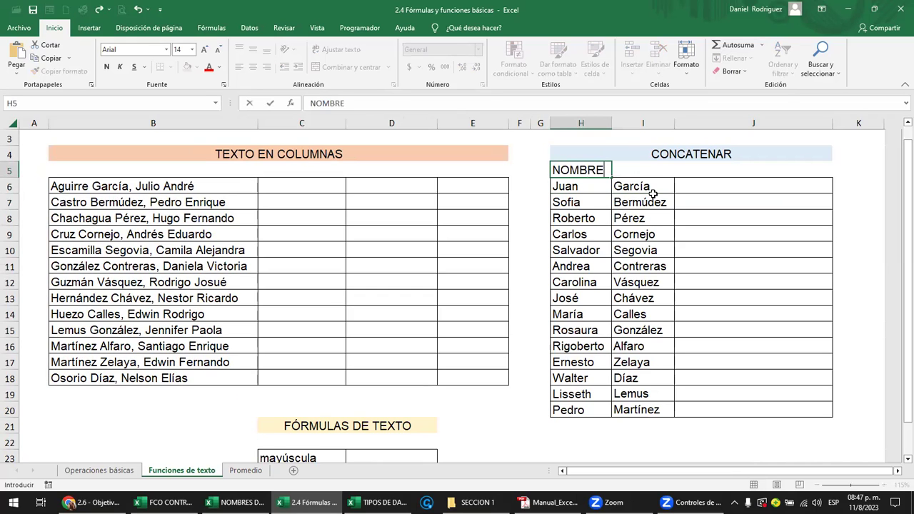
{"action": "key", "text": "Tab"}
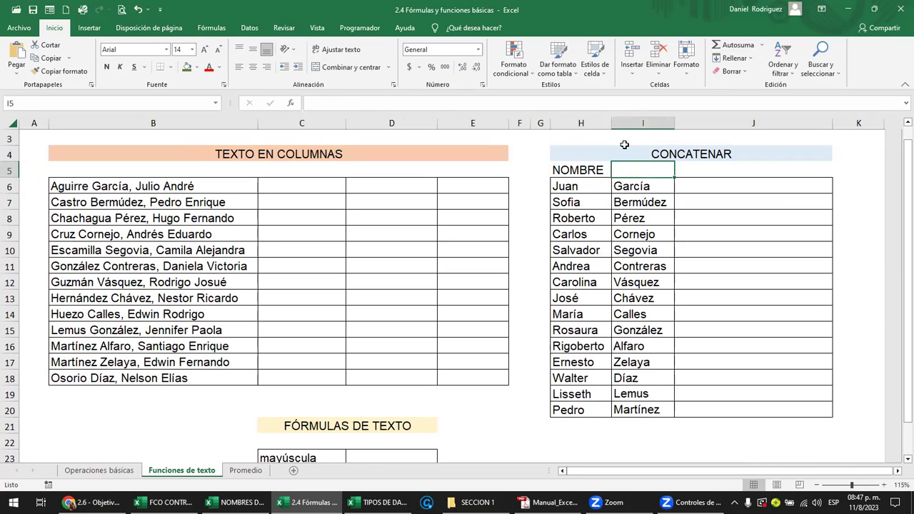
{"action": "left_click_drag", "start_coordinate": [610, 123], "coordinate": [630, 123]}
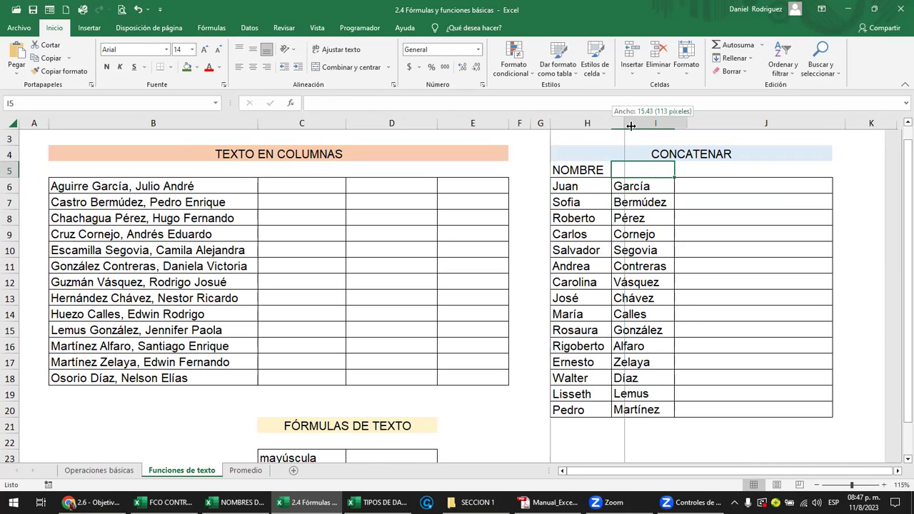
{"action": "left_click", "coordinate": [586, 170]}
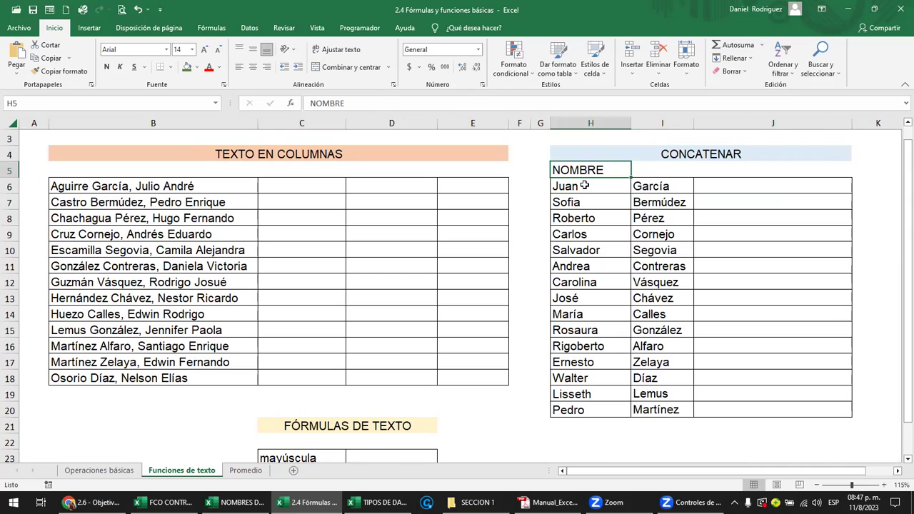
{"action": "left_click_drag", "start_coordinate": [584, 186], "coordinate": [581, 409]}
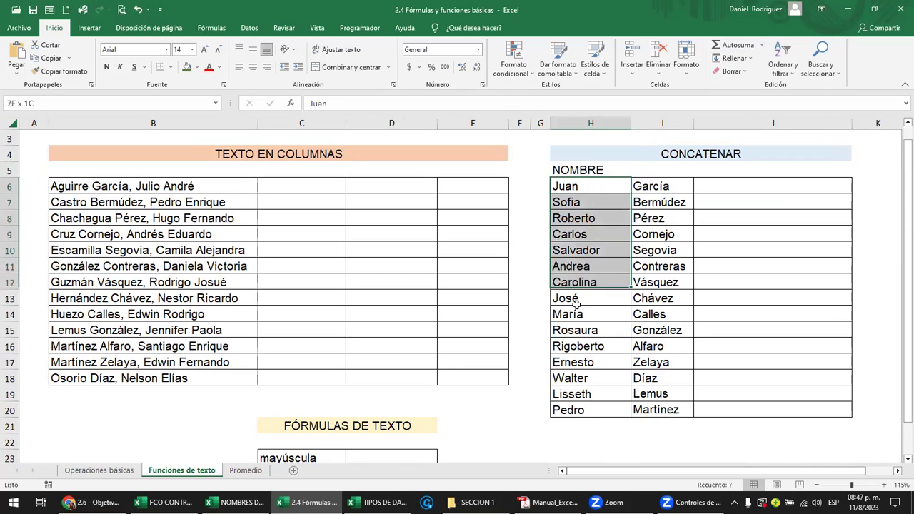
{"action": "left_click", "coordinate": [575, 170]}
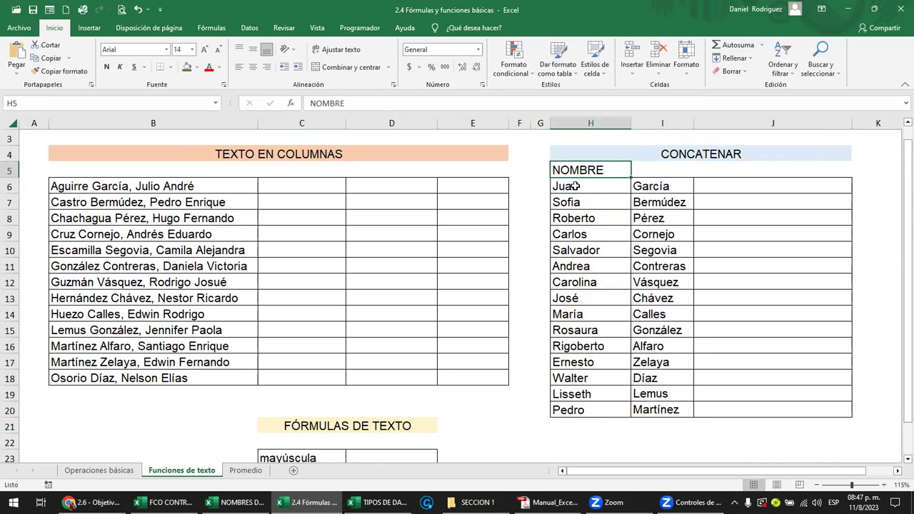
Step: Head column I with APELLIDO in I5 and widen it to fit the surnames
{"action": "left_click", "coordinate": [650, 170]}
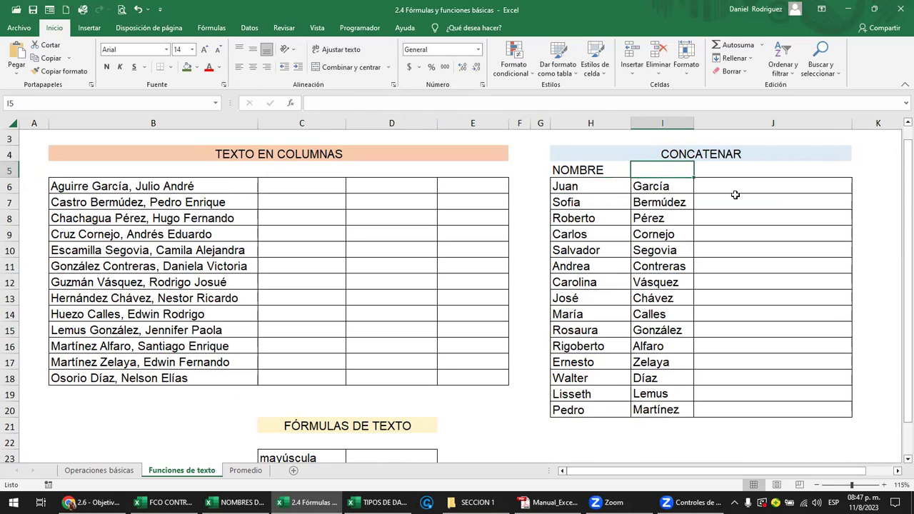
{"action": "type", "text": "APE"}
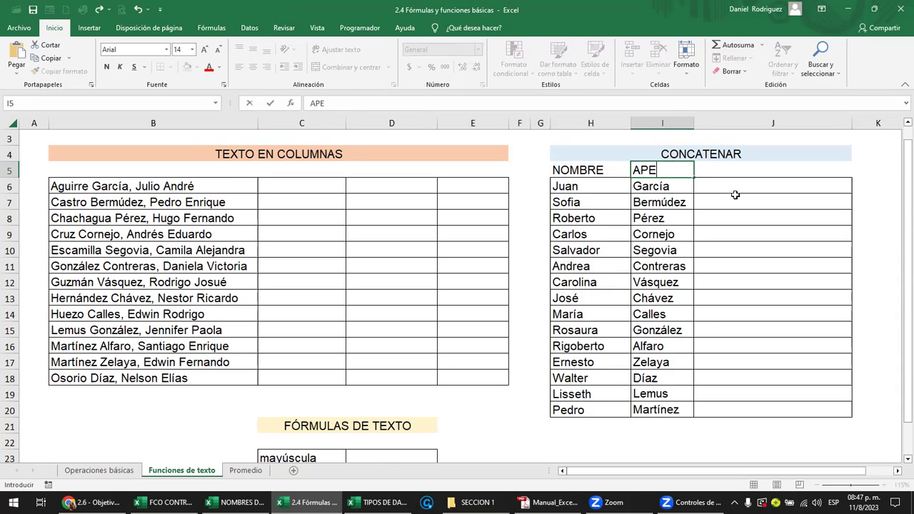
{"action": "type", "text": "LLIDO"}
{"action": "key", "text": "Return"}
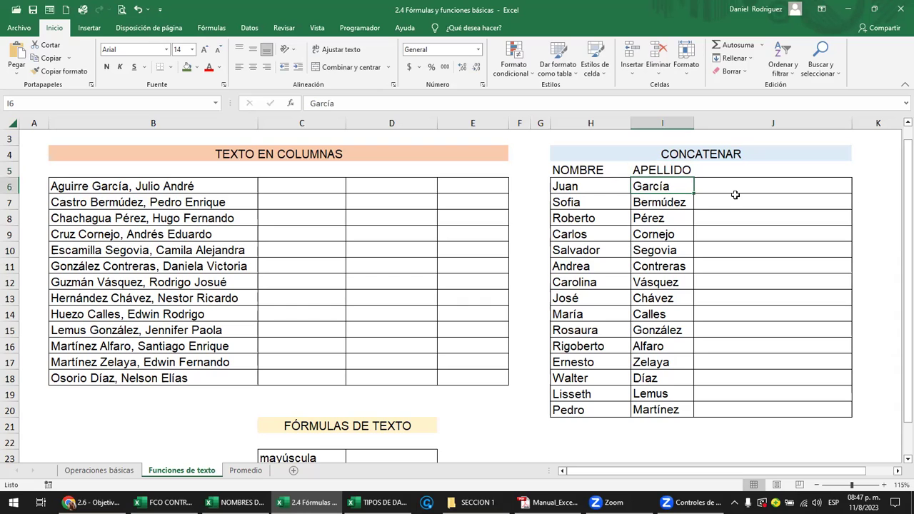
{"action": "left_click_drag", "start_coordinate": [693, 123], "coordinate": [707, 123]}
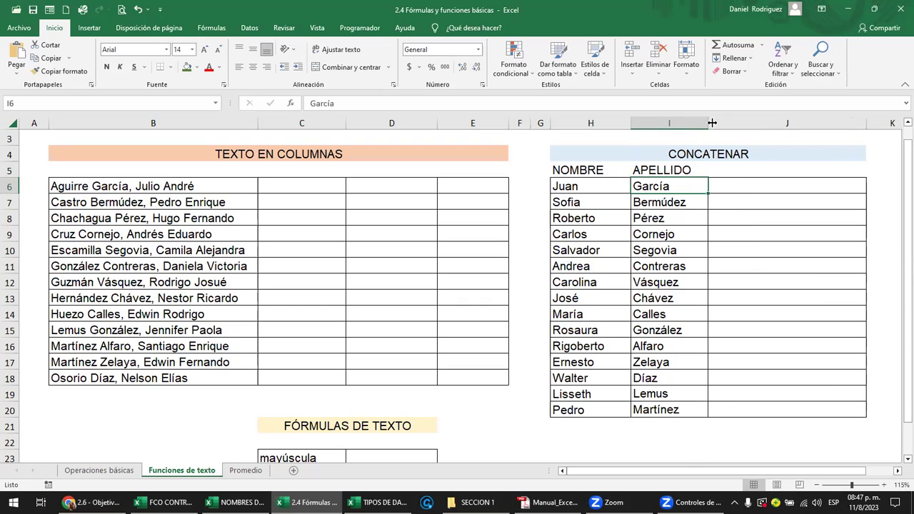
{"action": "left_click", "coordinate": [585, 170]}
{"action": "left_click_drag", "start_coordinate": [585, 187], "coordinate": [570, 409]}
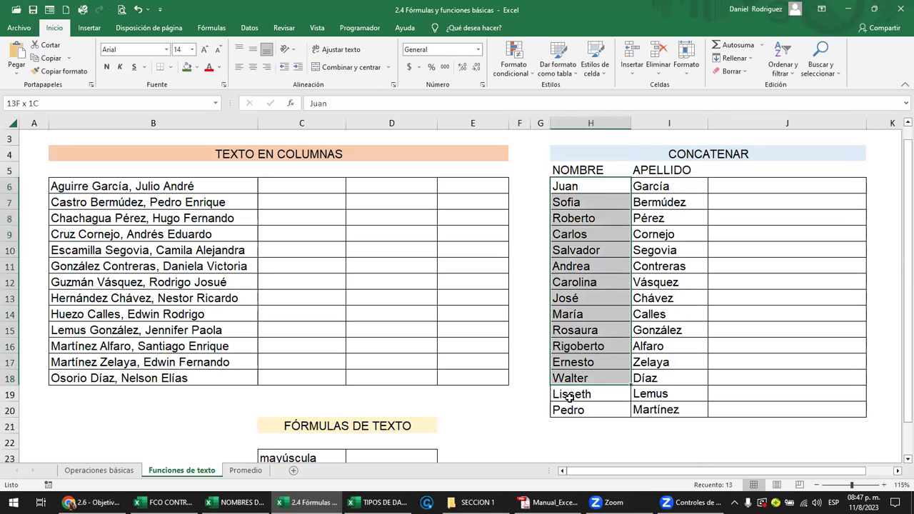
{"action": "left_click_drag", "start_coordinate": [664, 191], "coordinate": [656, 411]}
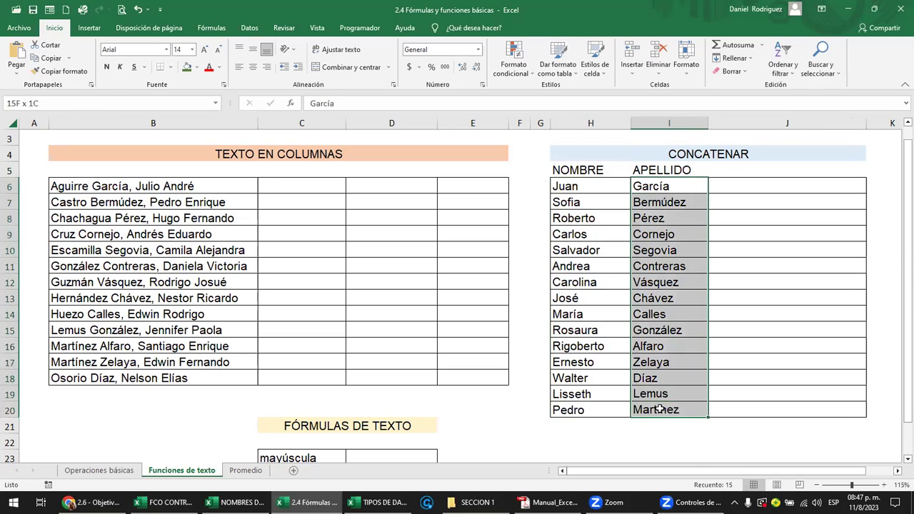
{"action": "left_click", "coordinate": [731, 186]}
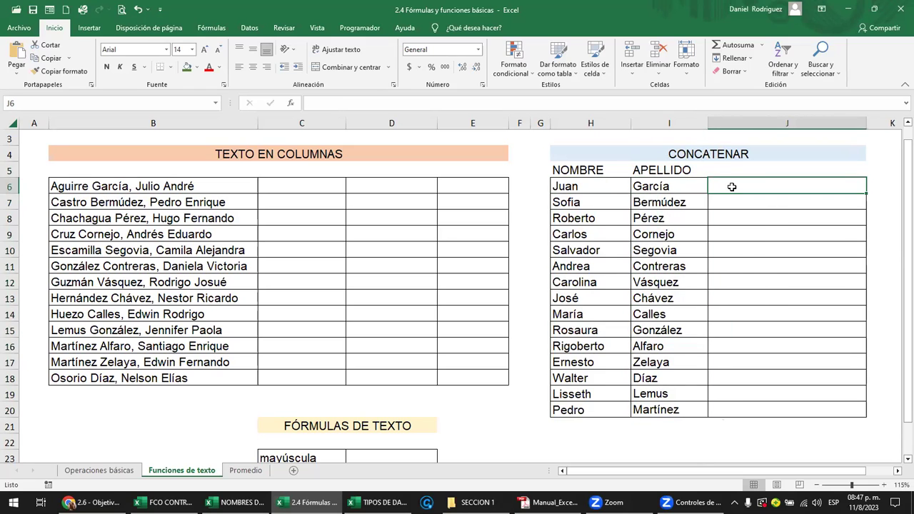
{"action": "left_click", "coordinate": [125, 188]}
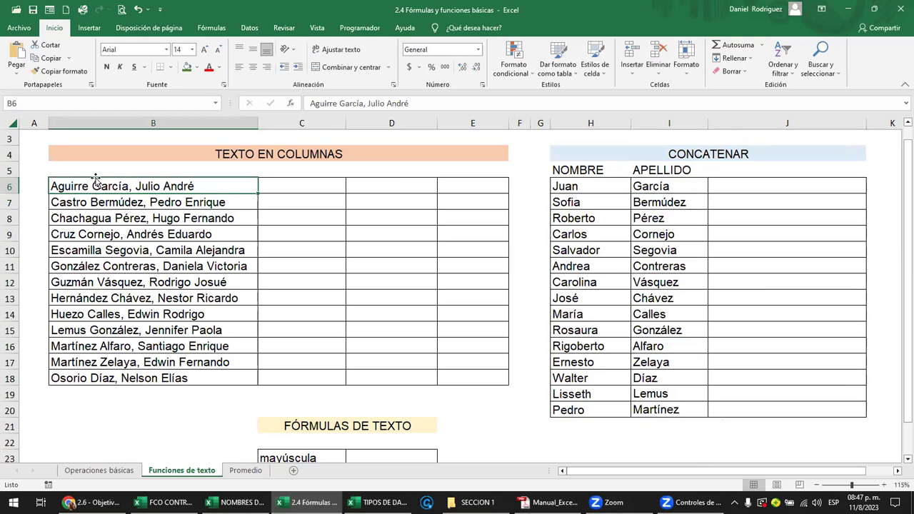
{"action": "left_click", "coordinate": [586, 191]}
{"action": "left_click", "coordinate": [657, 190]}
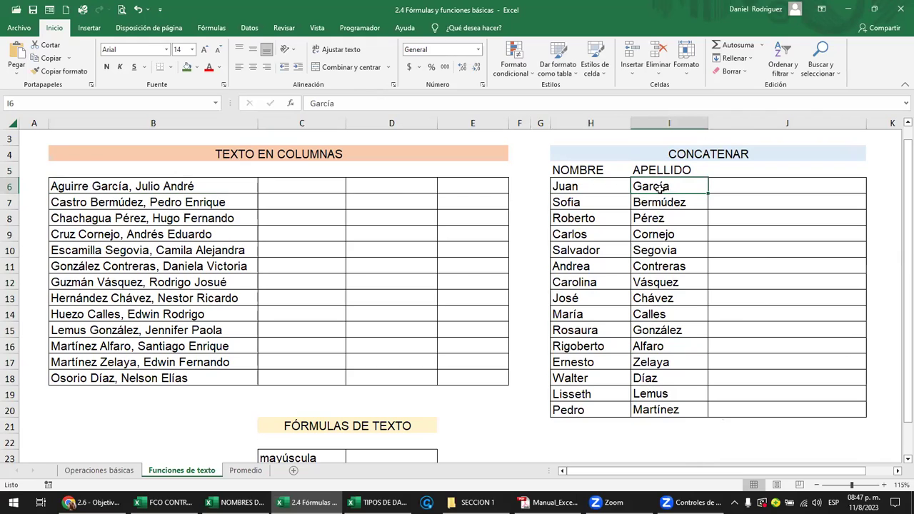
{"action": "left_click", "coordinate": [741, 196]}
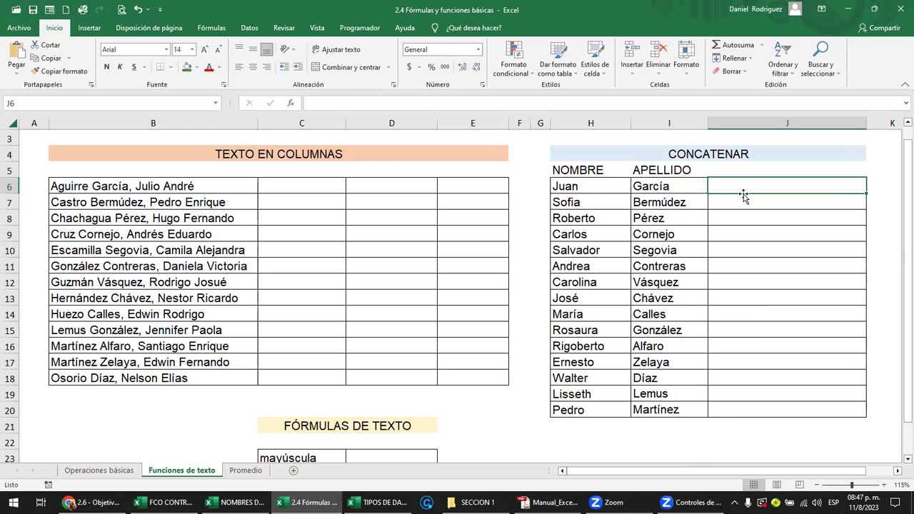
Step: Enter =CONCATENAR(H6;I6) in J6 so it displays JuanGarcía
{"action": "type", "text": "="}
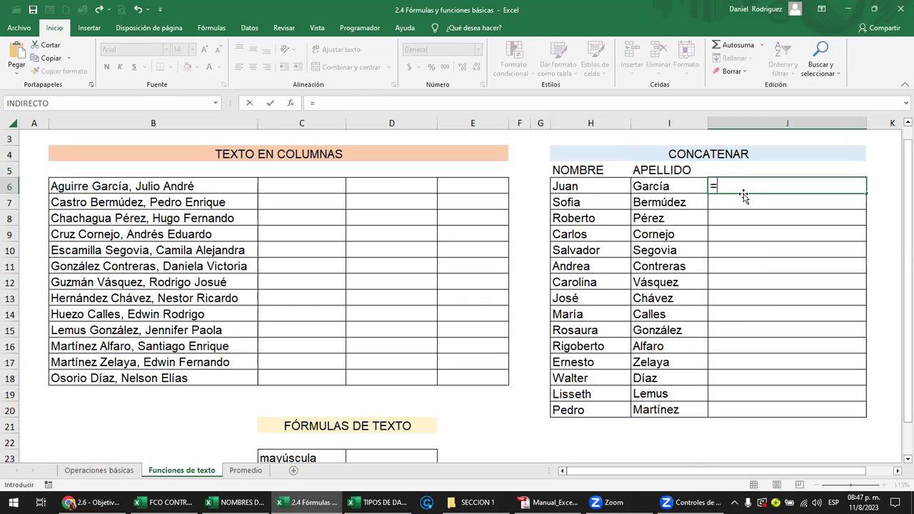
{"action": "type", "text": "CON"}
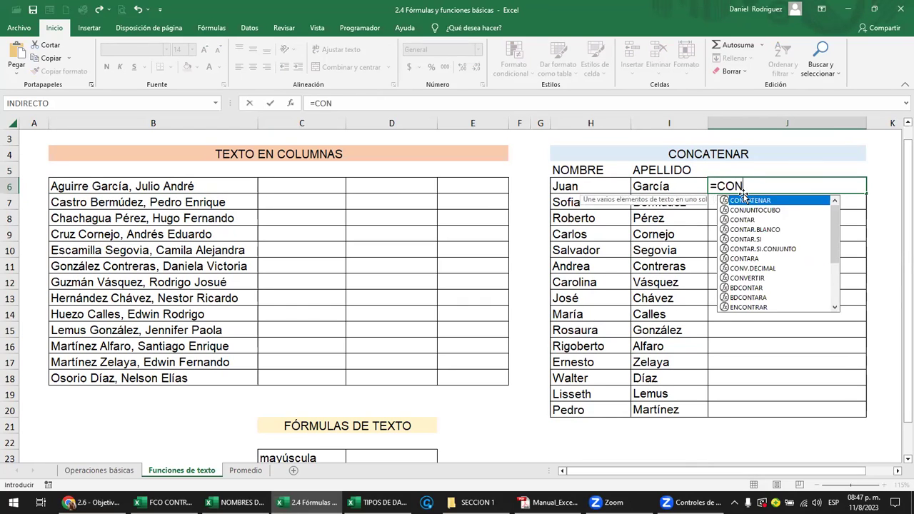
{"action": "type", "text": "C"}
{"action": "type", "text": "ATENAR("}
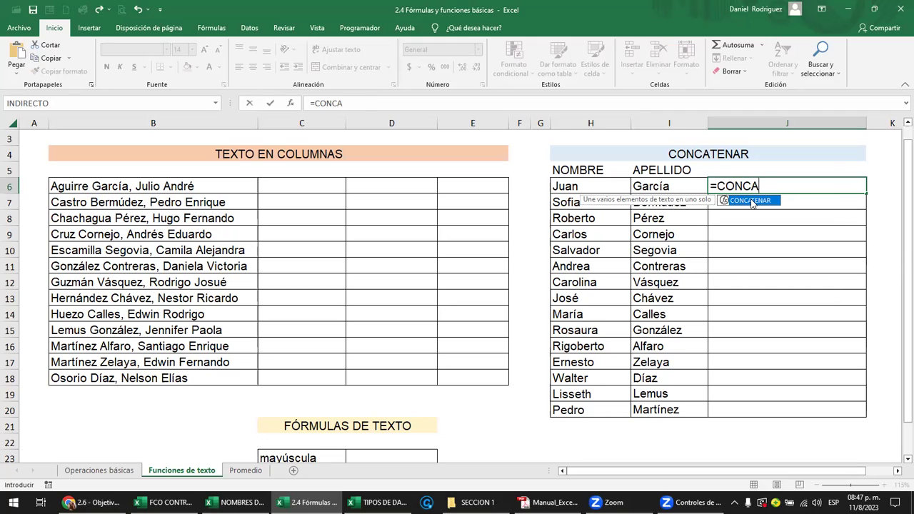
{"action": "double_click", "coordinate": [751, 202]}
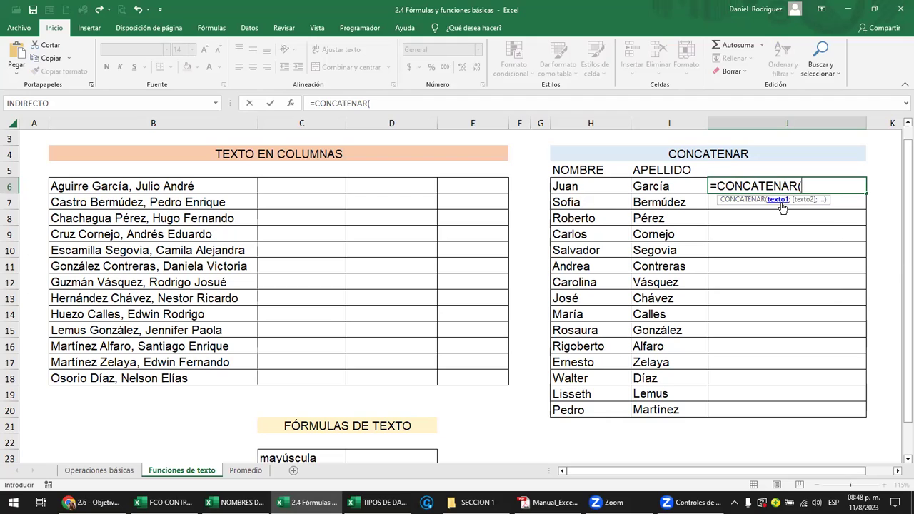
{"action": "left_click", "coordinate": [585, 185]}
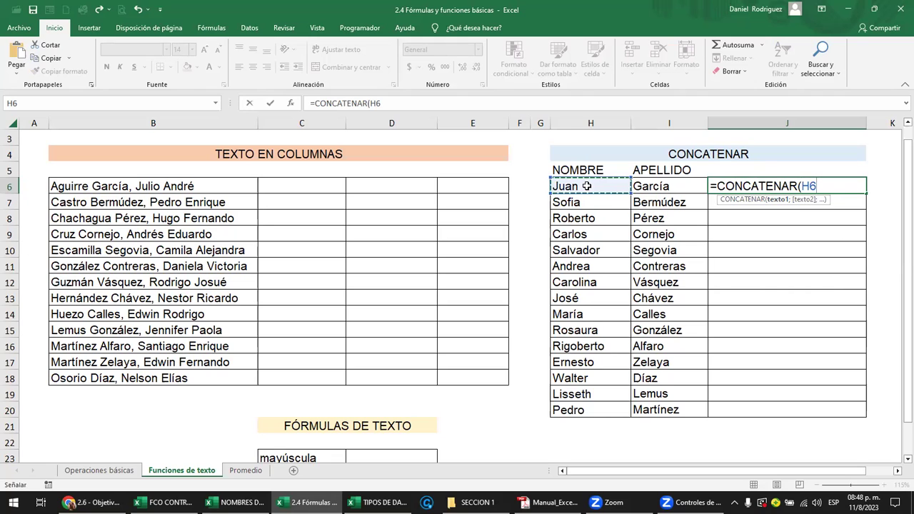
{"action": "type", "text": ";"}
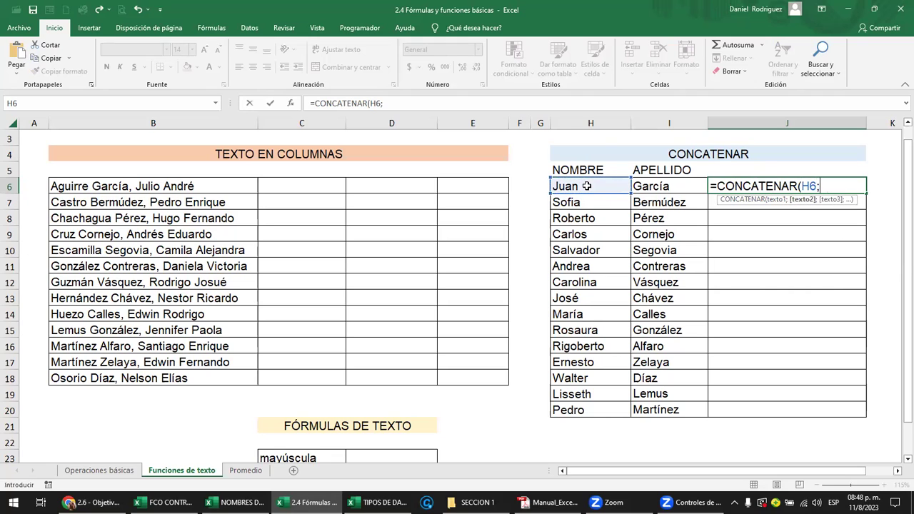
{"action": "left_click", "coordinate": [663, 186]}
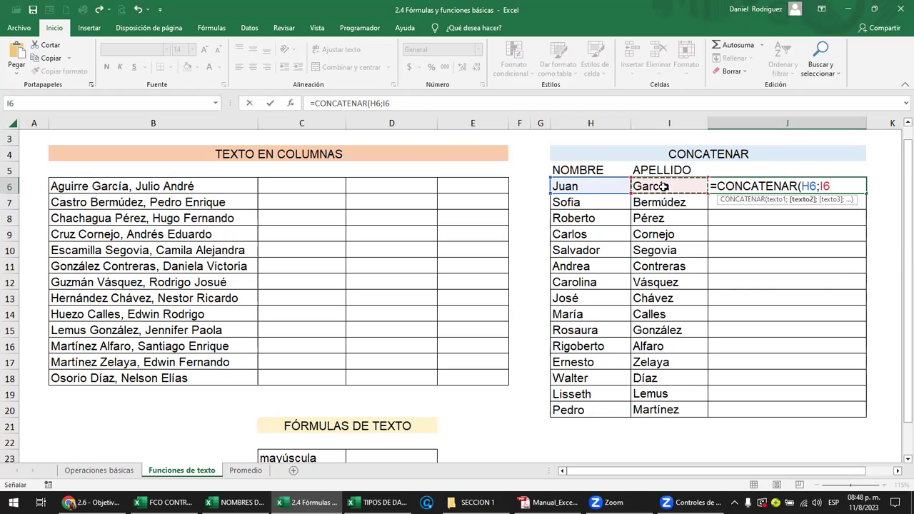
{"action": "key", "text": "Return"}
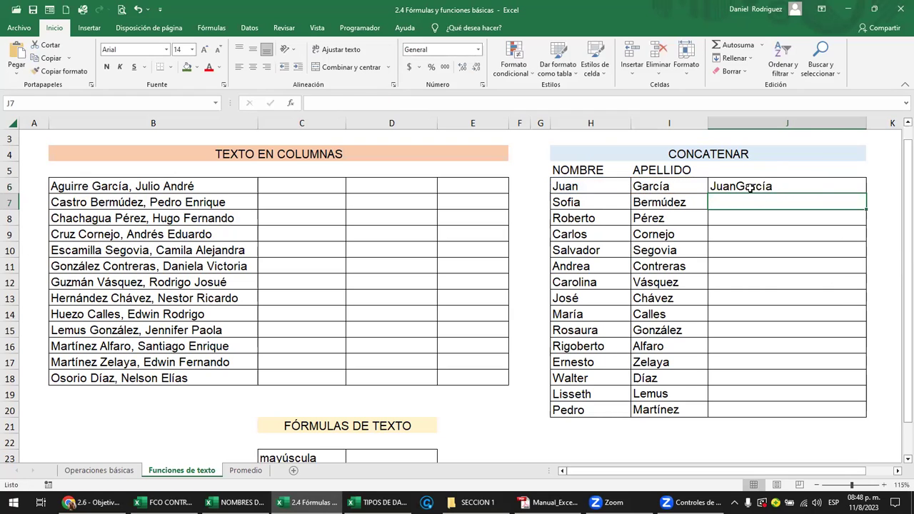
{"action": "key", "text": "Up"}
{"action": "scroll", "coordinate": [765, 260], "scroll_direction": "up", "scroll_amount": 4, "text": "ctrl"}
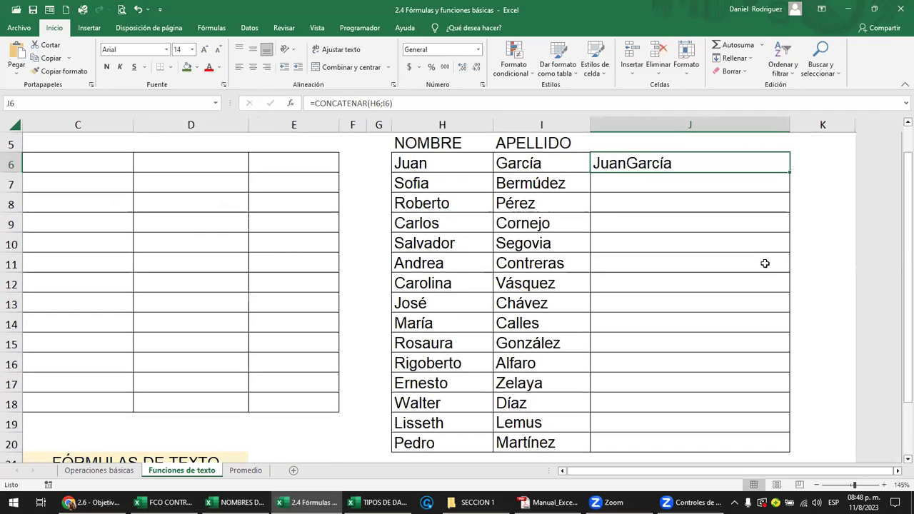
{"action": "scroll", "coordinate": [765, 263], "scroll_direction": "down", "scroll_amount": 2, "text": "ctrl"}
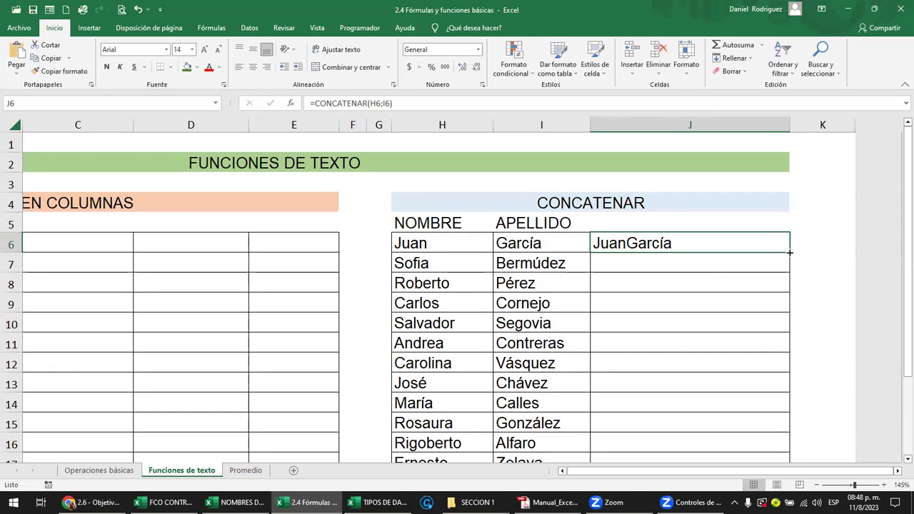
{"action": "double_click", "coordinate": [790, 252]}
{"action": "left_click", "coordinate": [671, 268]}
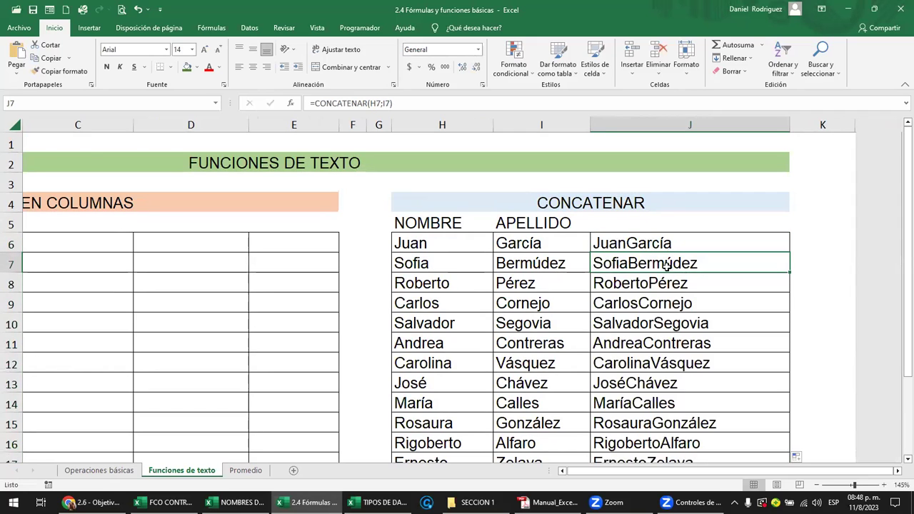
{"action": "left_click", "coordinate": [635, 245]}
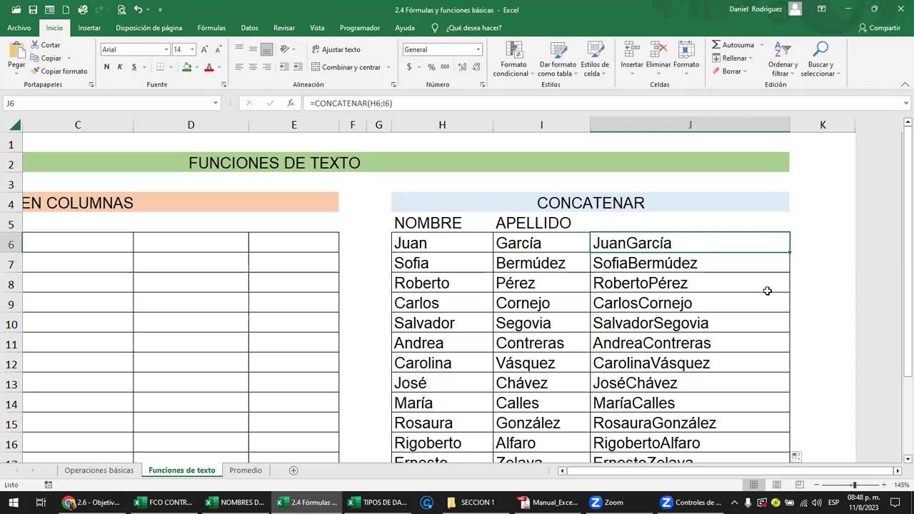
Step: Review the H6;I6 arguments in J6's formula and the joined results below, leaving them unchanged
{"action": "key", "text": "F2"}
{"action": "left_click_drag", "start_coordinate": [714, 244], "coordinate": [752, 243]}
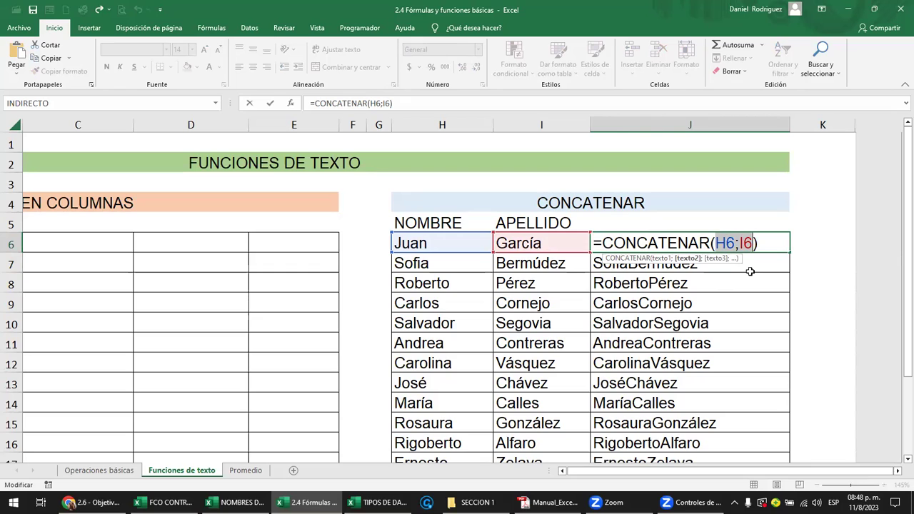
{"action": "key", "text": "ctrl+Return"}
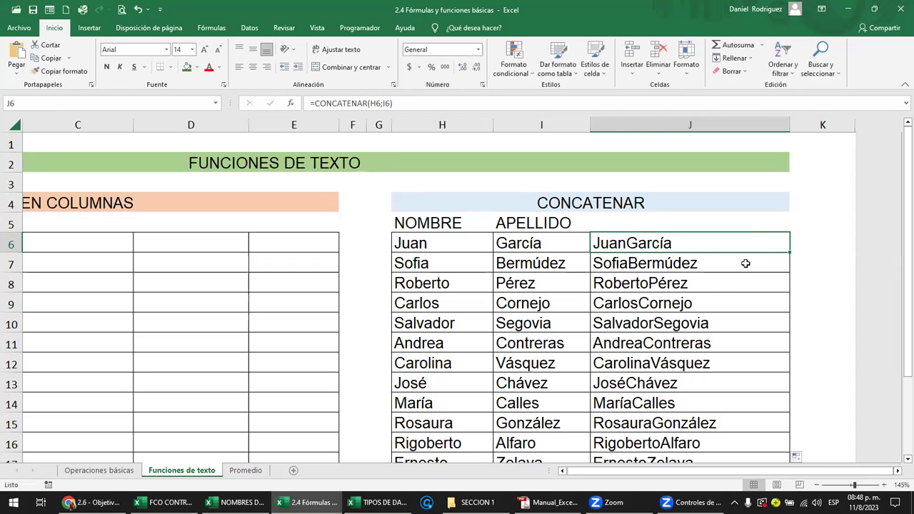
{"action": "double_click", "coordinate": [743, 245]}
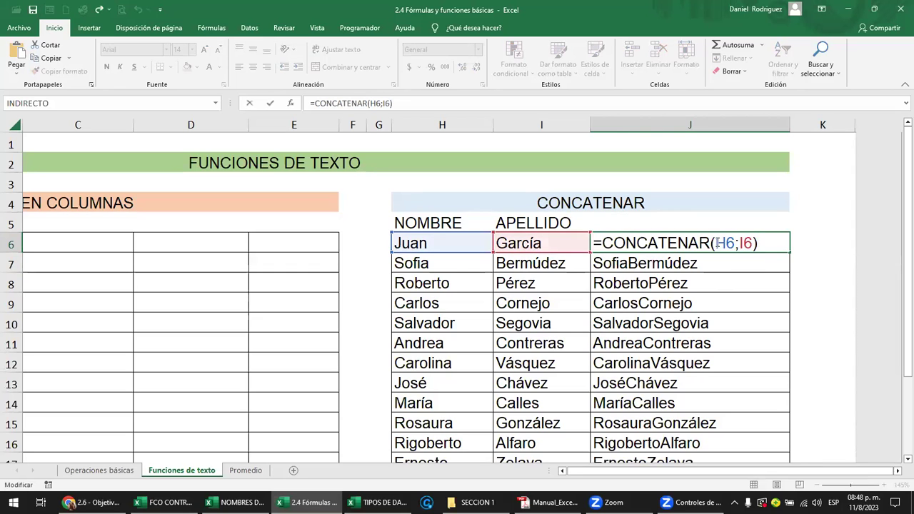
{"action": "left_click_drag", "start_coordinate": [715, 243], "coordinate": [749, 243]}
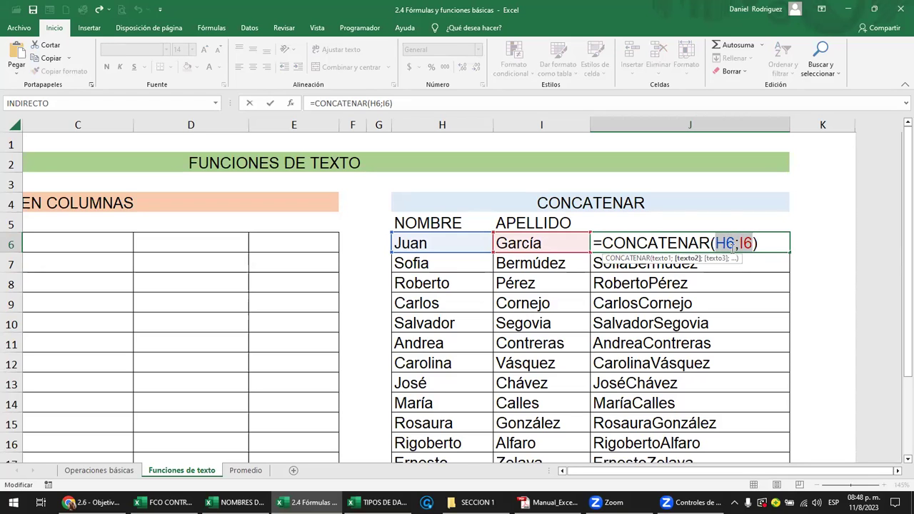
{"action": "key", "text": "Escape"}
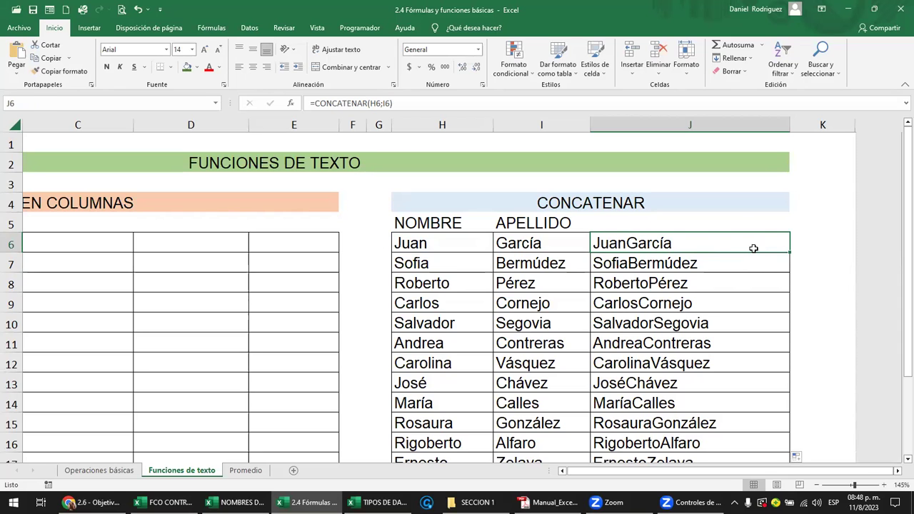
{"action": "double_click", "coordinate": [753, 245]}
{"action": "key", "text": "Escape"}
{"action": "left_click_drag", "start_coordinate": [728, 264], "coordinate": [725, 462]}
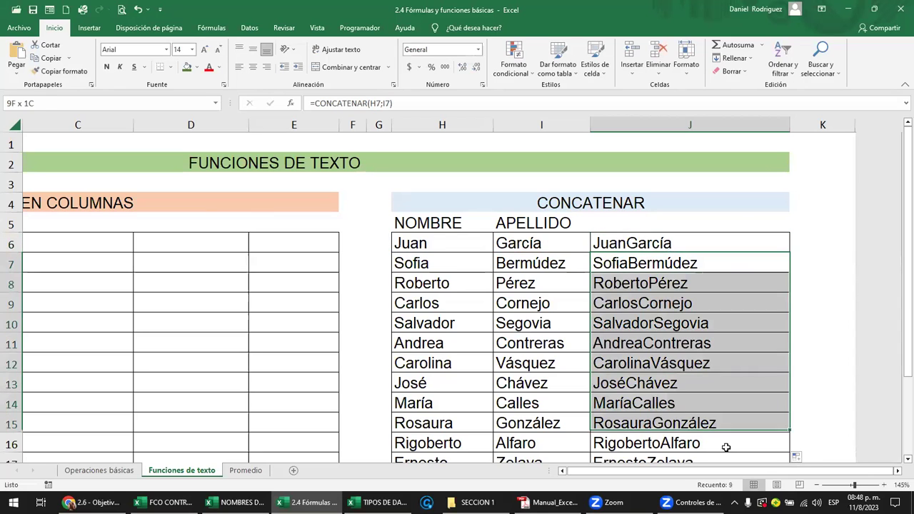
{"action": "left_click_drag", "start_coordinate": [428, 265], "coordinate": [536, 314]}
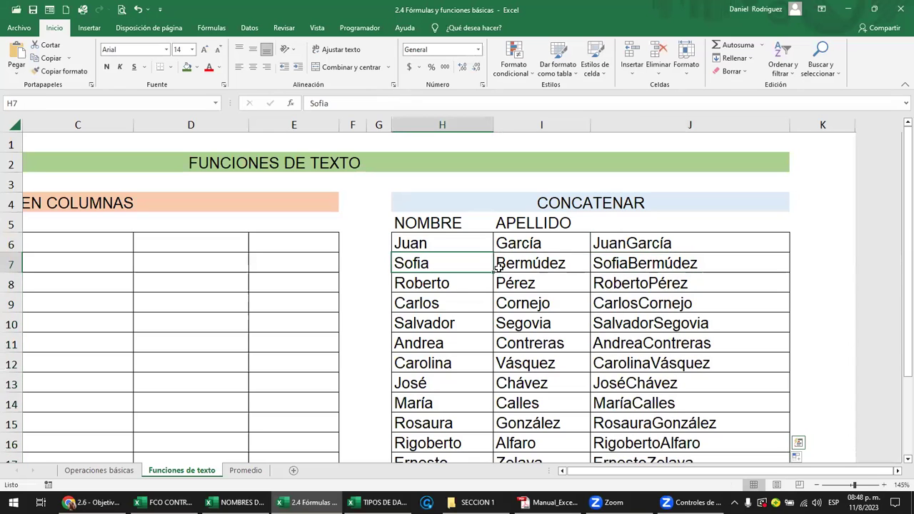
{"action": "left_click", "coordinate": [656, 255]}
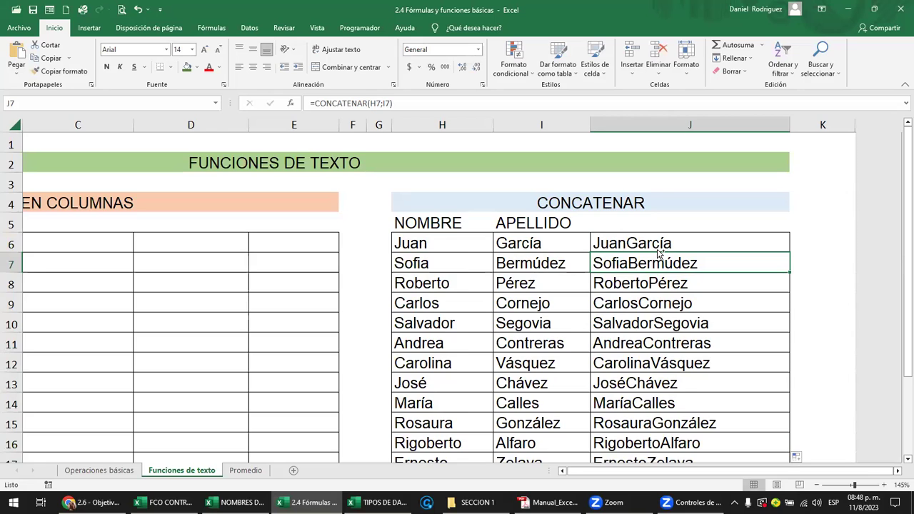
Step: Reopen J6's CONCATENAR formula for editing, with the cursor near the I6 argument
{"action": "scroll", "coordinate": [658, 251], "scroll_direction": "down", "scroll_amount": 1}
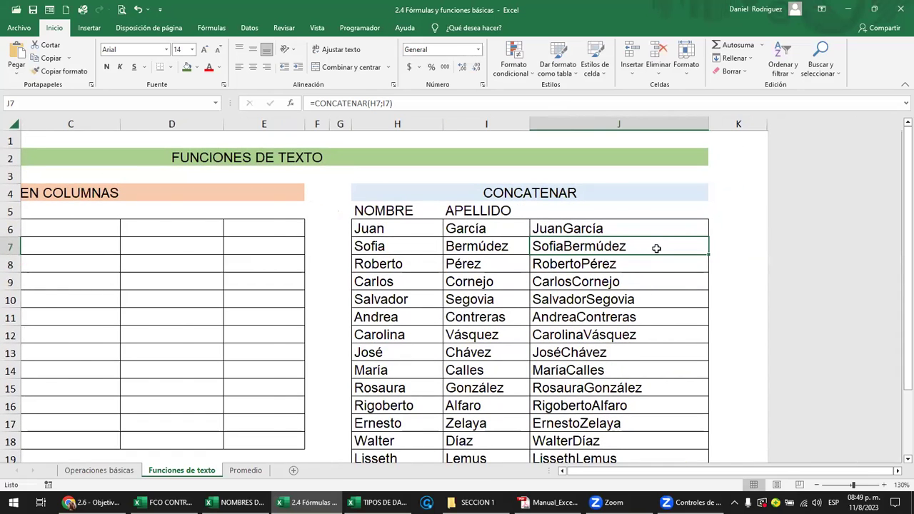
{"action": "scroll", "coordinate": [656, 248], "scroll_direction": "down", "scroll_amount": 1}
{"action": "left_click", "coordinate": [696, 223]}
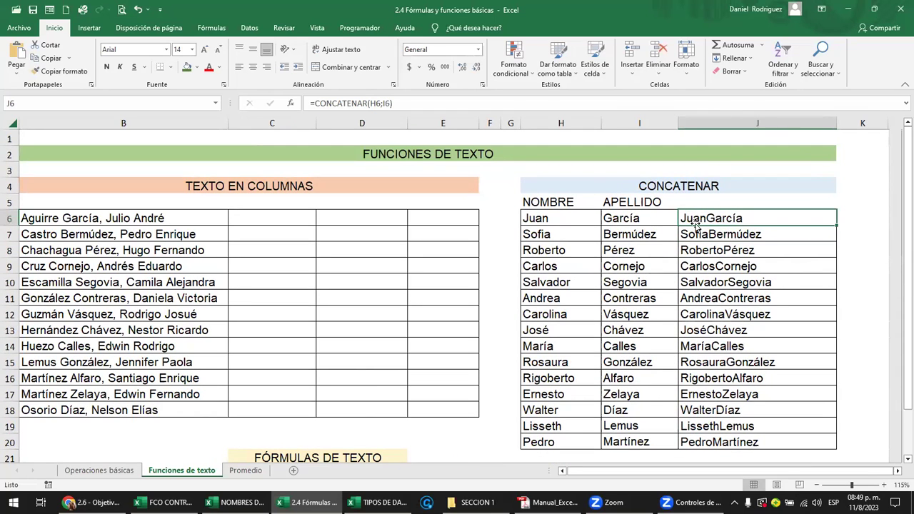
{"action": "key", "text": "F2"}
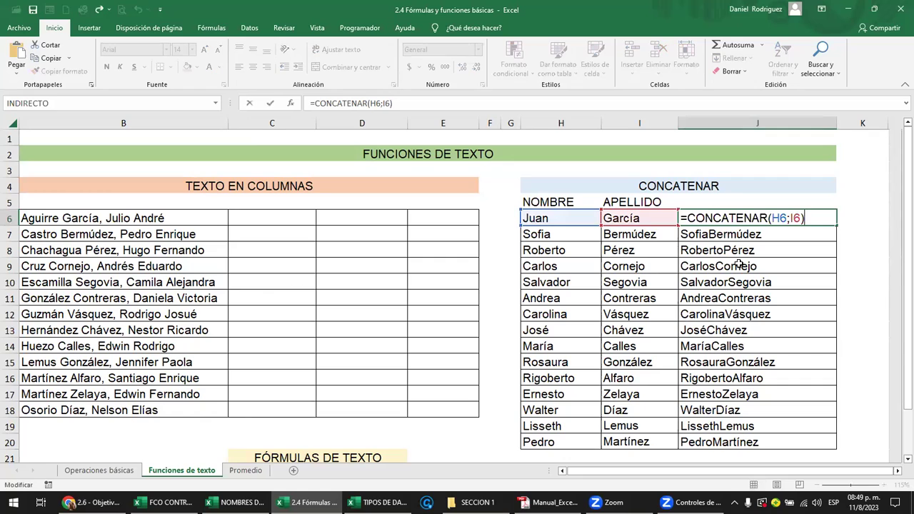
{"action": "key", "text": "Left"}
{"action": "key", "text": "Left"}
{"action": "key", "text": "Left"}
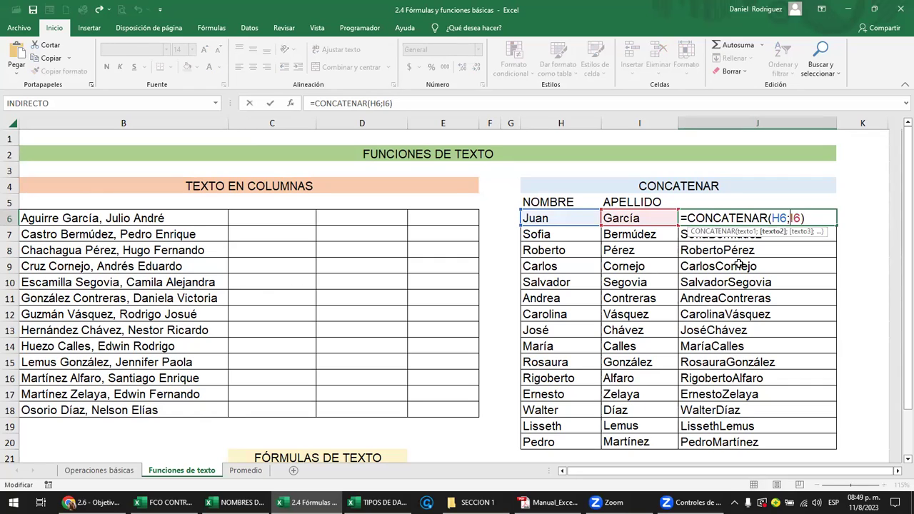
{"action": "key", "text": "Escape"}
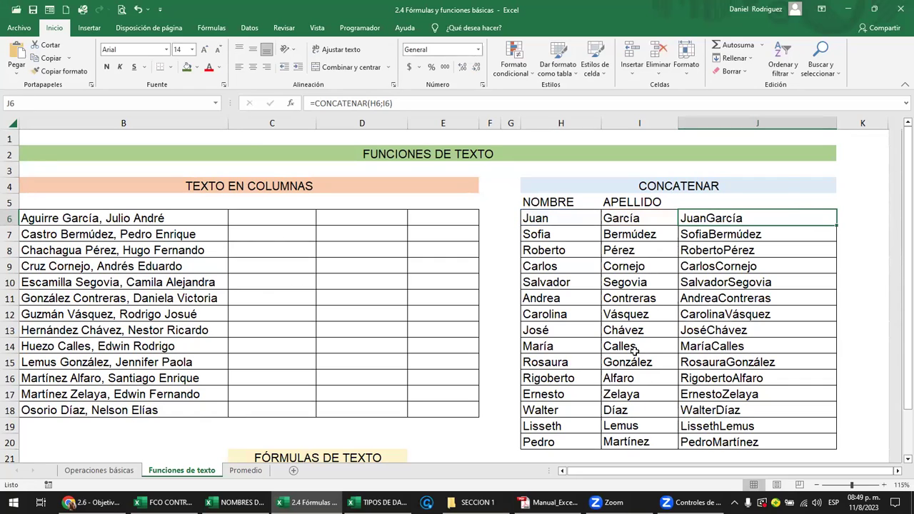
{"action": "scroll", "coordinate": [634, 350], "scroll_direction": "up", "scroll_amount": 1, "text": "ctrl"}
{"action": "scroll", "coordinate": [634, 350], "scroll_direction": "up", "scroll_amount": 1, "text": "ctrl"}
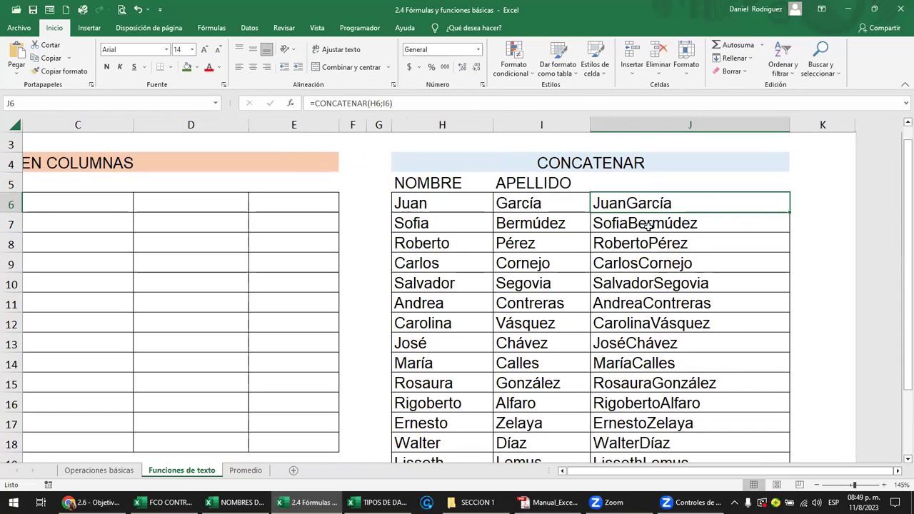
{"action": "double_click", "coordinate": [680, 205]}
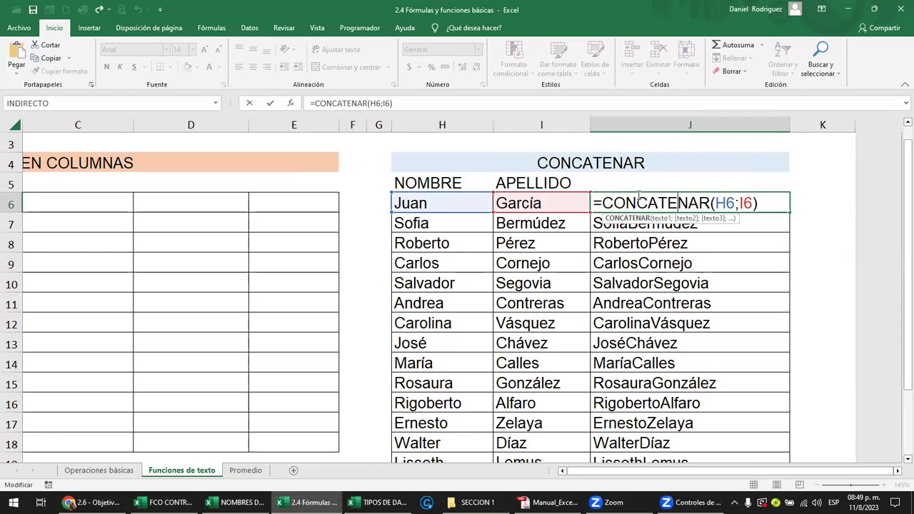
{"action": "left_click", "coordinate": [738, 204]}
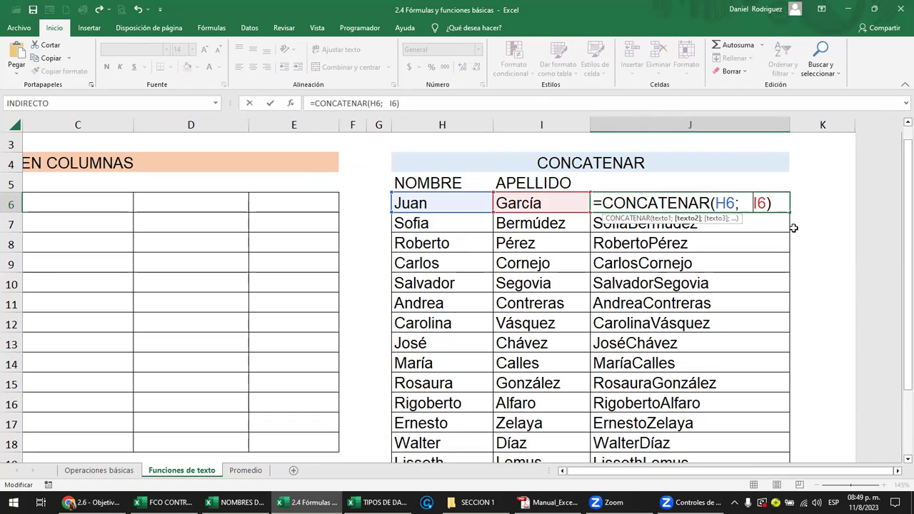
{"action": "key", "text": "Left"}
{"action": "key", "text": "Left"}
{"action": "type", "text": "\" "}
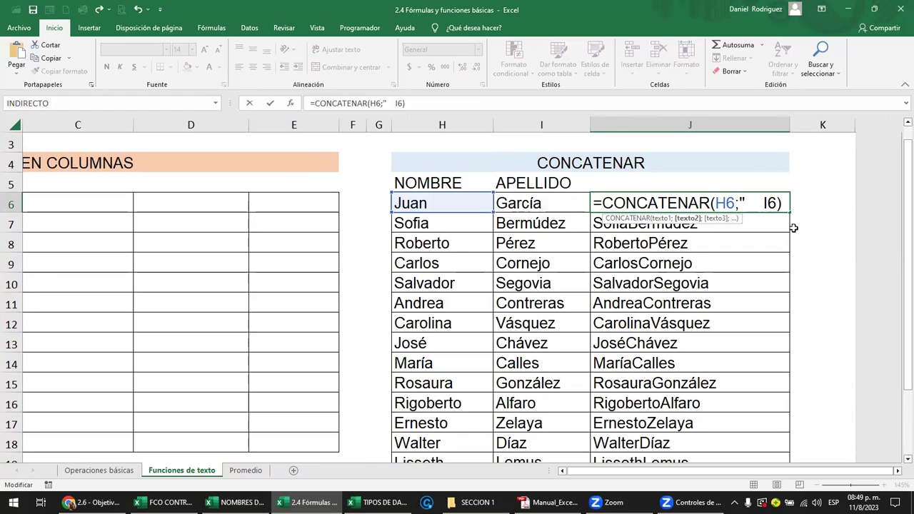
{"action": "type", "text": "\""}
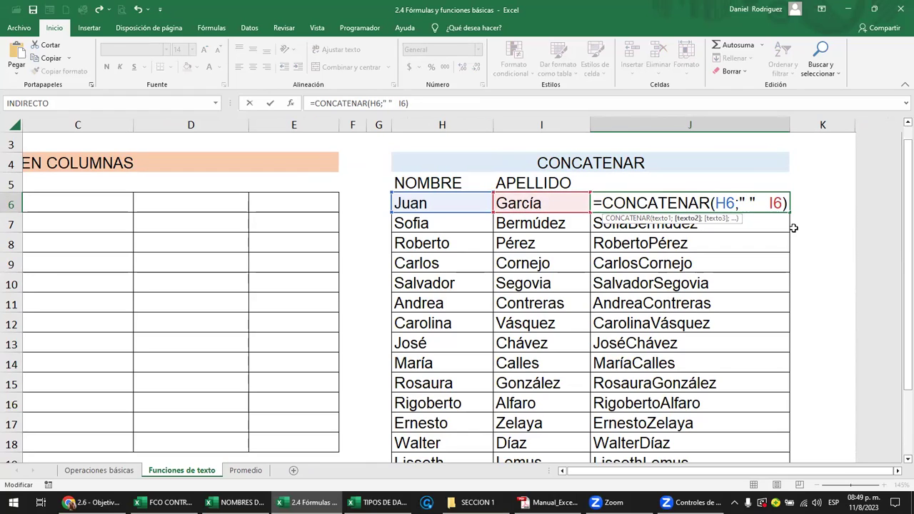
{"action": "key", "text": "Left"}
{"action": "key", "text": "Right"}
{"action": "type", "text": ";"}
{"action": "key", "text": "Delete"}
{"action": "key", "text": "Delete"}
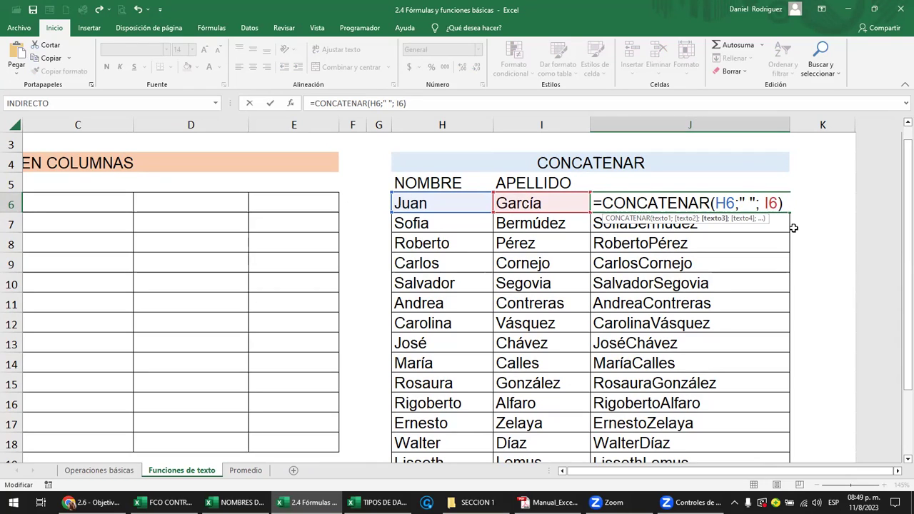
{"action": "key", "text": "Return"}
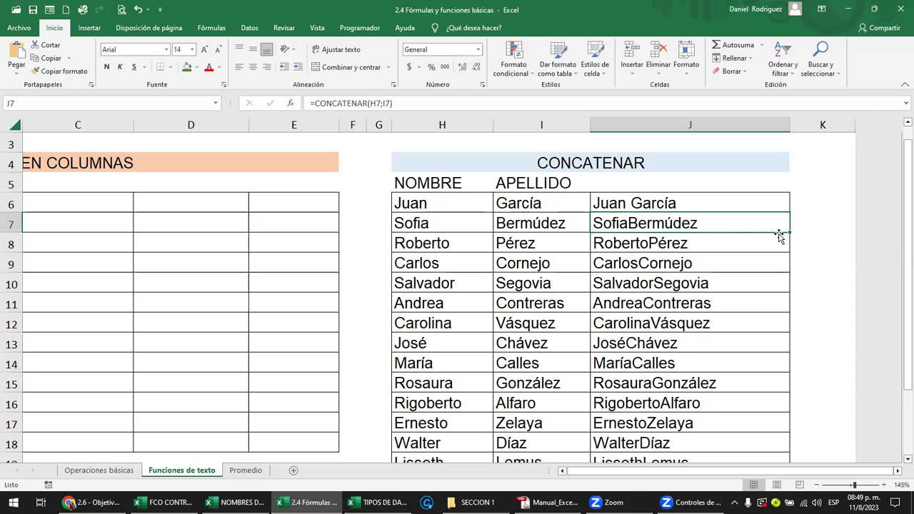
{"action": "left_click", "coordinate": [781, 209]}
{"action": "double_click", "coordinate": [783, 211]}
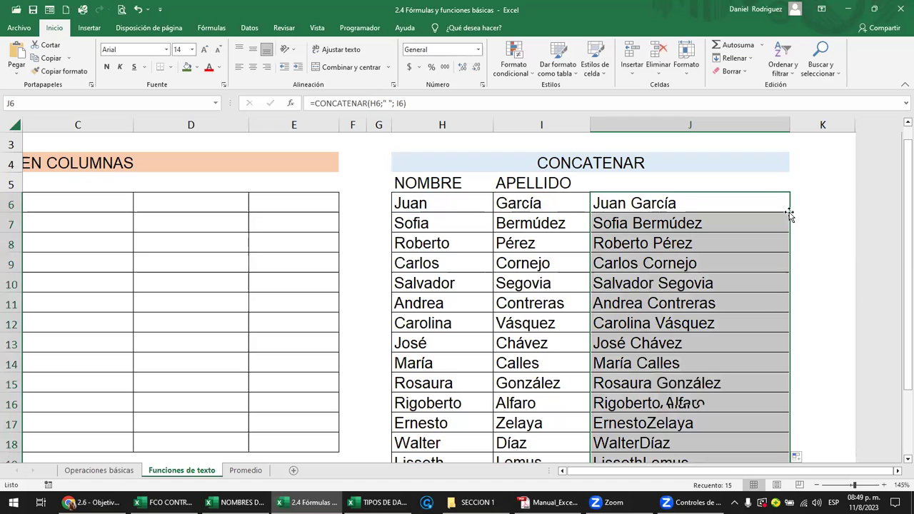
{"action": "left_click", "coordinate": [695, 205]}
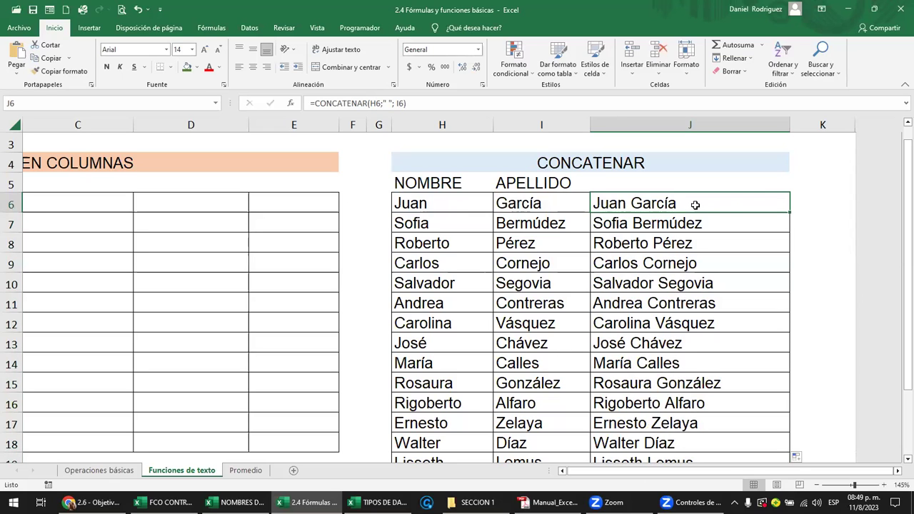
{"action": "double_click", "coordinate": [694, 205]}
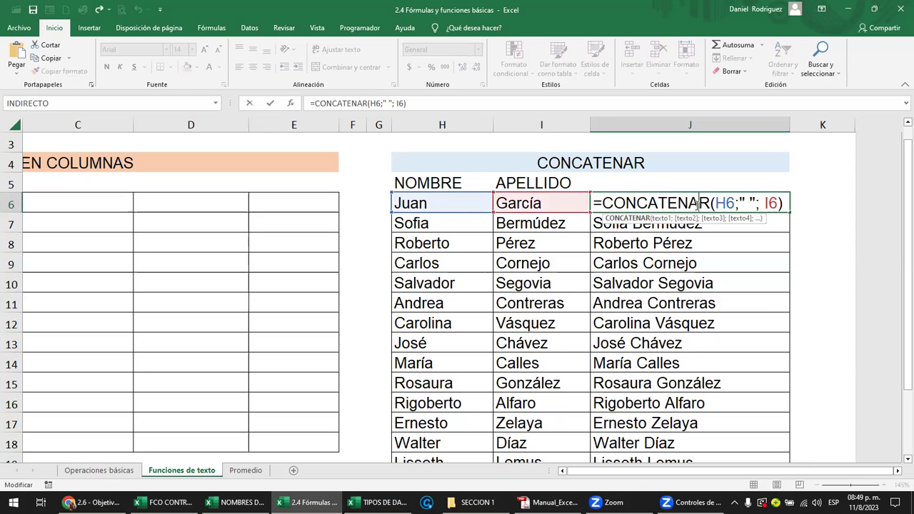
{"action": "left_click", "coordinate": [748, 202]}
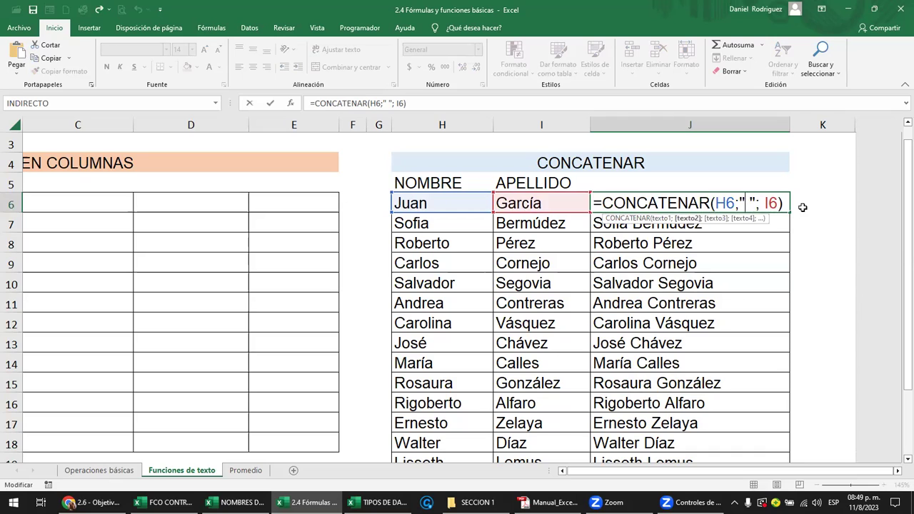
{"action": "type", "text": "-"}
{"action": "key", "text": "Delete"}
{"action": "key", "text": "Return"}
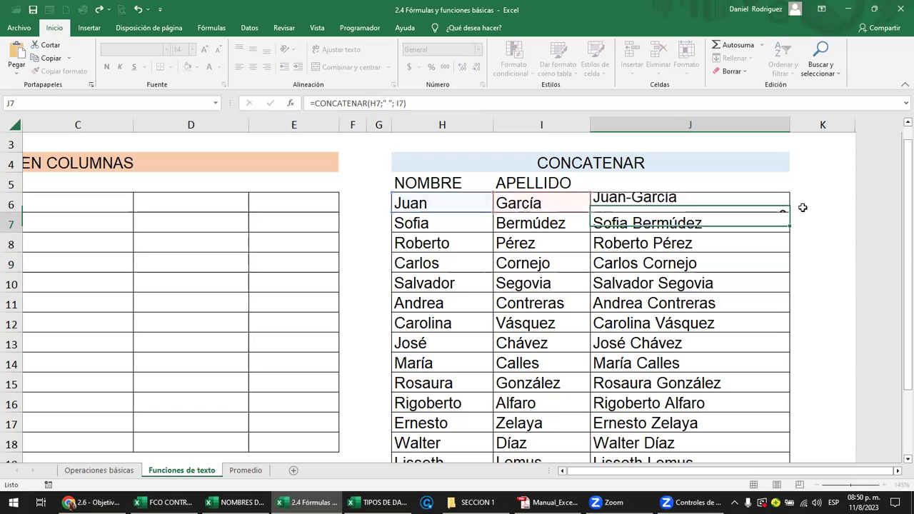
{"action": "left_click", "coordinate": [740, 204]}
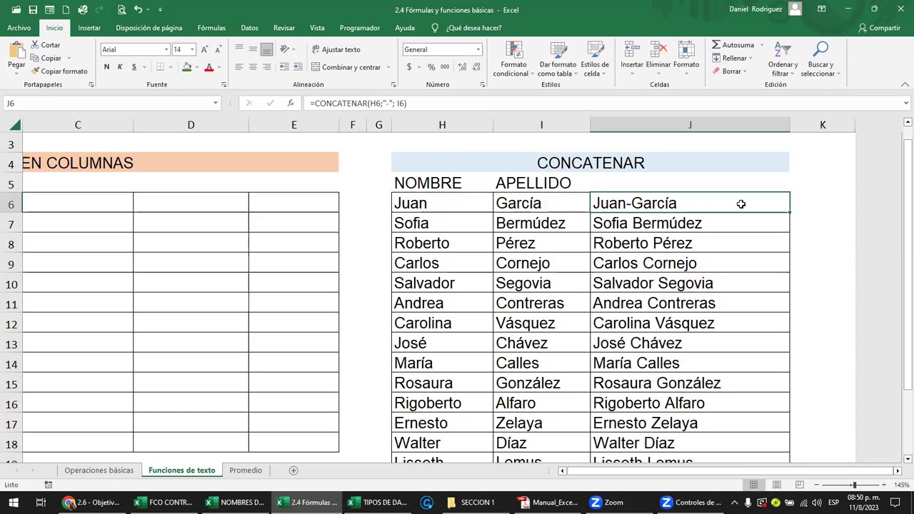
{"action": "double_click", "coordinate": [788, 212]}
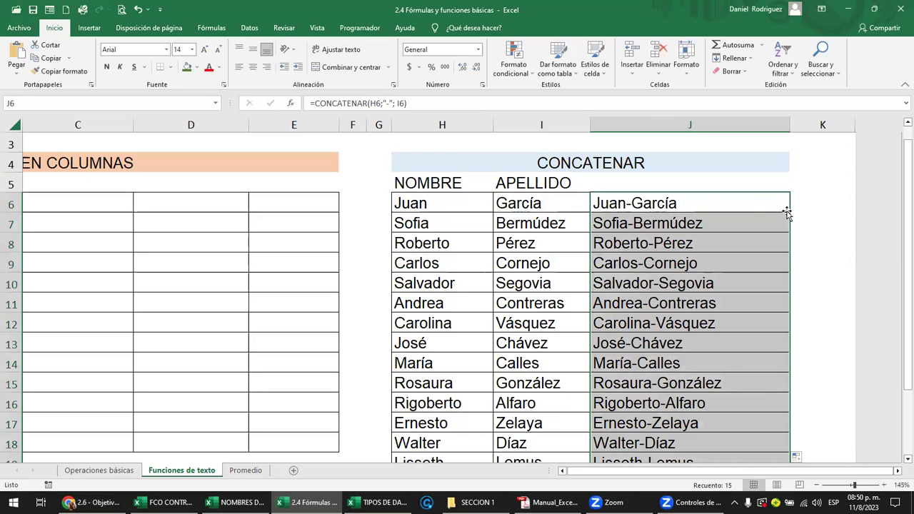
Step: Restore a single-space separator in J6's formula so it shows Juan García again
{"action": "double_click", "coordinate": [705, 202]}
{"action": "left_click", "coordinate": [744, 204]}
{"action": "key", "text": "Delete"}
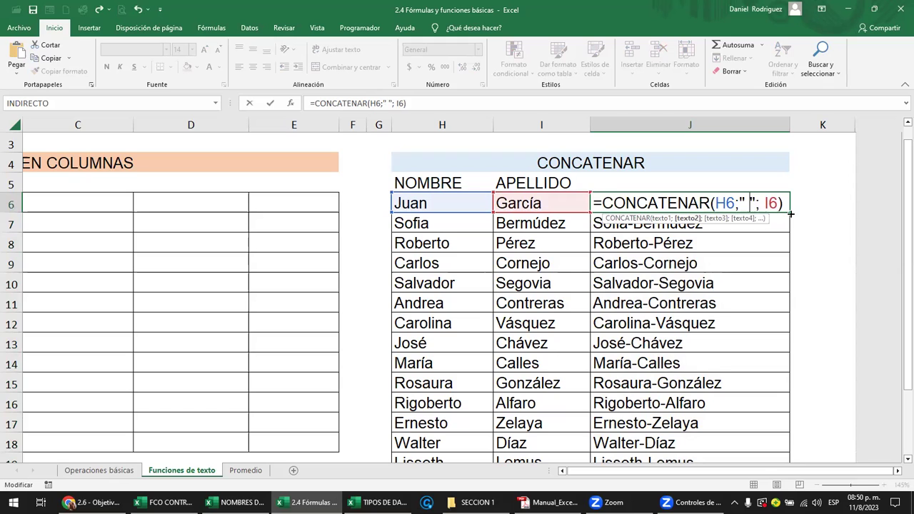
{"action": "key", "text": "Return"}
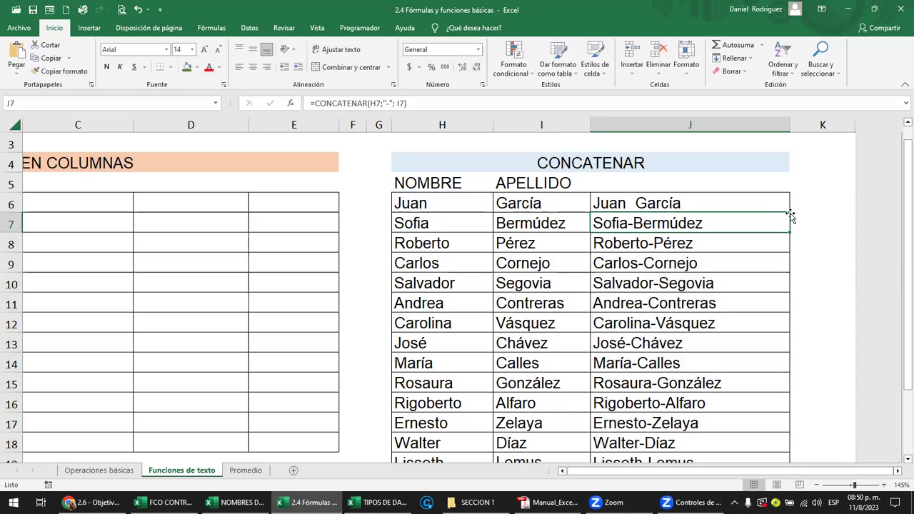
{"action": "left_click", "coordinate": [735, 197]}
{"action": "key", "text": "F2"}
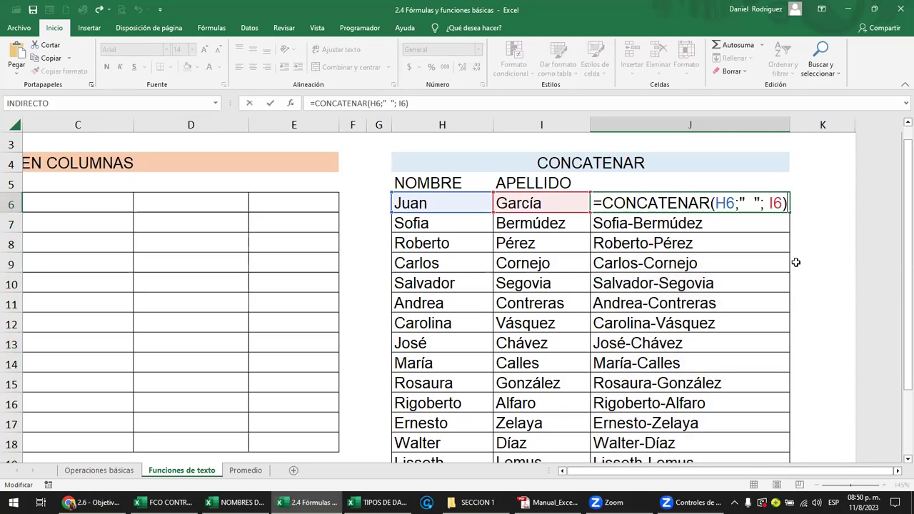
{"action": "key", "text": "Left"}
{"action": "key", "text": "Left"}
{"action": "key", "text": "Left"}
{"action": "key", "text": "Left"}
{"action": "key", "text": "Left"}
{"action": "key", "text": "Left"}
{"action": "key", "text": "Delete"}
{"action": "key", "text": "Delete"}
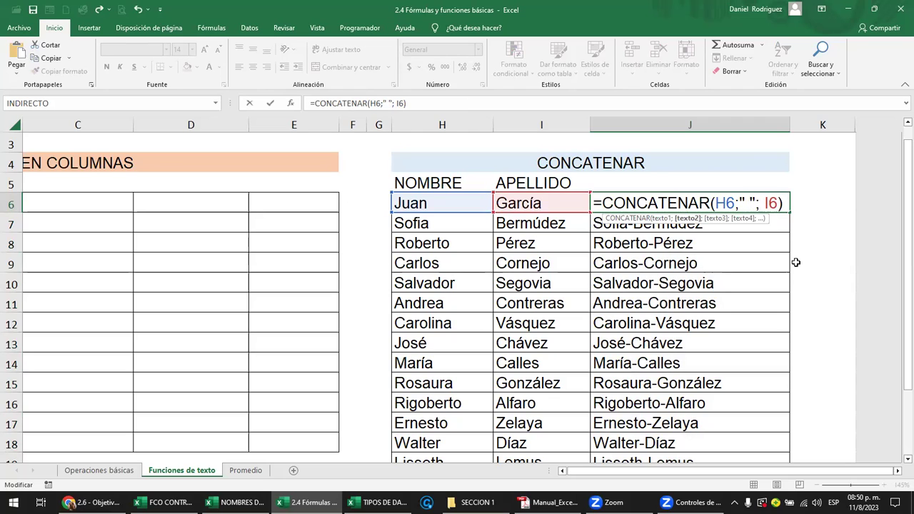
{"action": "key", "text": "Left"}
{"action": "key", "text": "Right"}
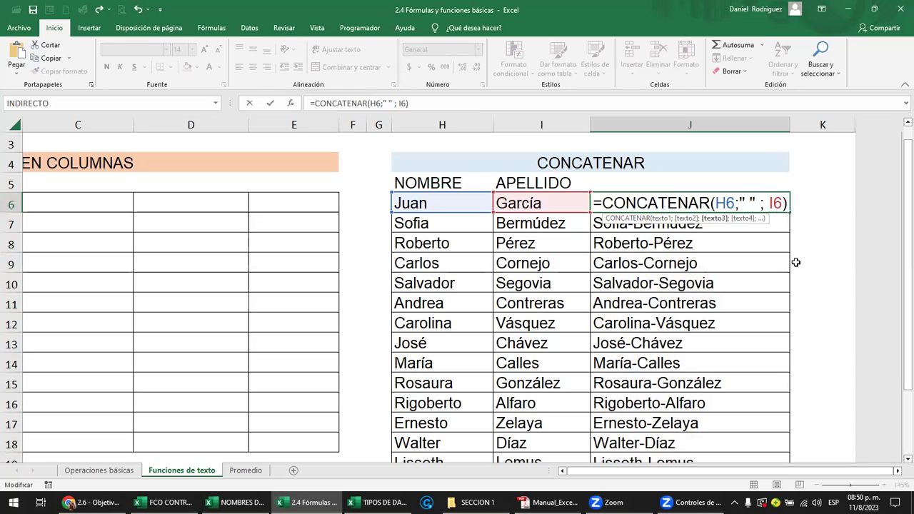
{"action": "key", "text": "Left"}
{"action": "key", "text": "Left"}
{"action": "key", "text": "Left"}
{"action": "key", "text": "Left"}
{"action": "key", "text": "Left"}
{"action": "key", "text": "Left"}
{"action": "key", "text": "Right"}
{"action": "key", "text": "Right"}
{"action": "key", "text": "Right"}
{"action": "key", "text": "Right"}
{"action": "key", "text": "Right"}
{"action": "key", "text": "Left"}
{"action": "key", "text": "Left"}
{"action": "key", "text": "Left"}
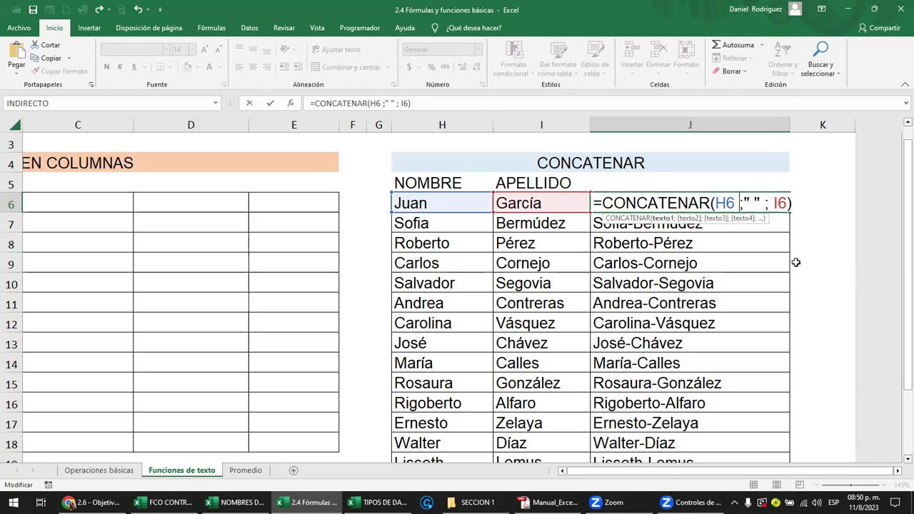
{"action": "key", "text": "shift+Right"}
{"action": "key", "text": "shift+Right"}
{"action": "key", "text": "shift+Right"}
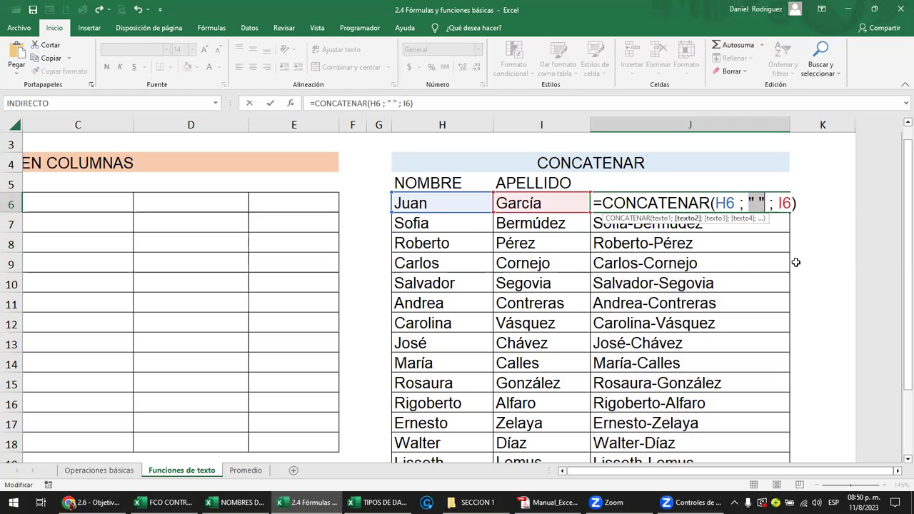
{"action": "key", "text": "Return"}
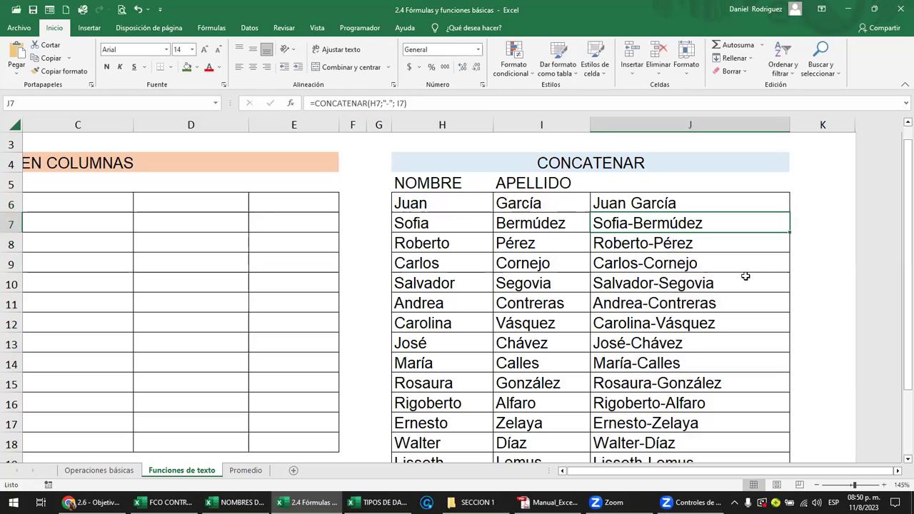
Step: Clear the combined names from J6:J20
{"action": "left_click", "coordinate": [635, 204]}
{"action": "left_click_drag", "start_coordinate": [635, 204], "coordinate": [665, 435]}
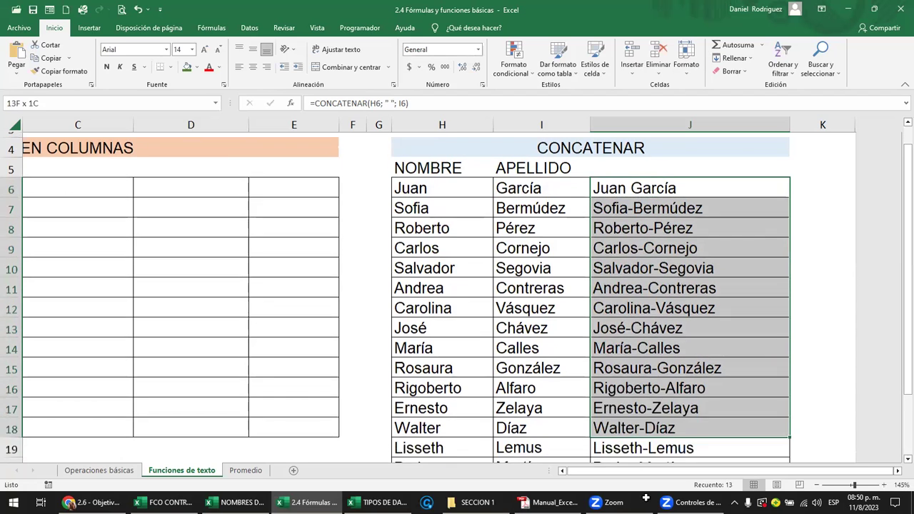
{"action": "key", "text": "Delete"}
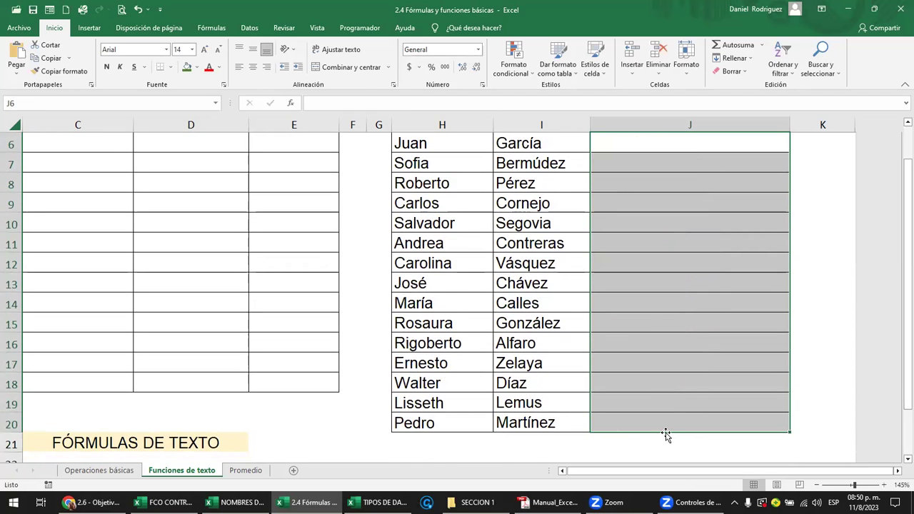
Step: Enter =H6&I6 in J6 to join the first name and surname
{"action": "scroll", "coordinate": [666, 436], "scroll_direction": "up", "scroll_amount": 2}
{"action": "left_click", "coordinate": [637, 245]}
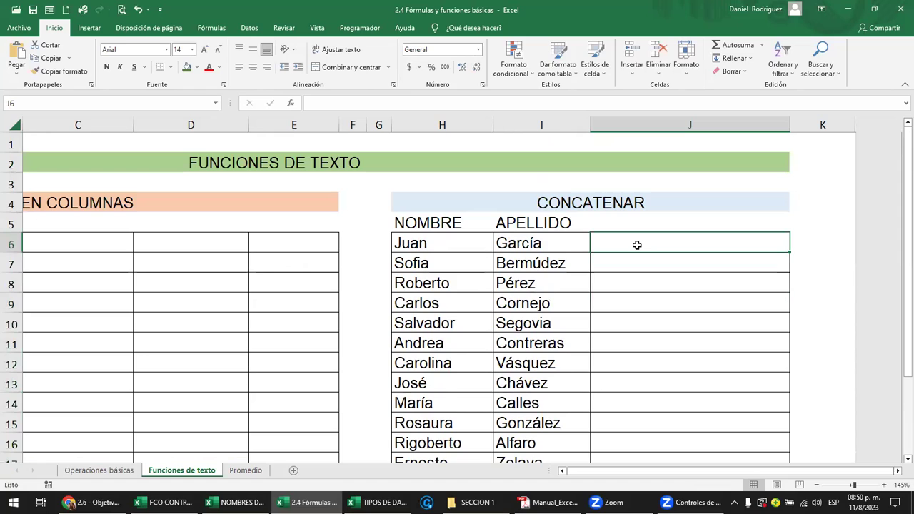
{"action": "type", "text": "="}
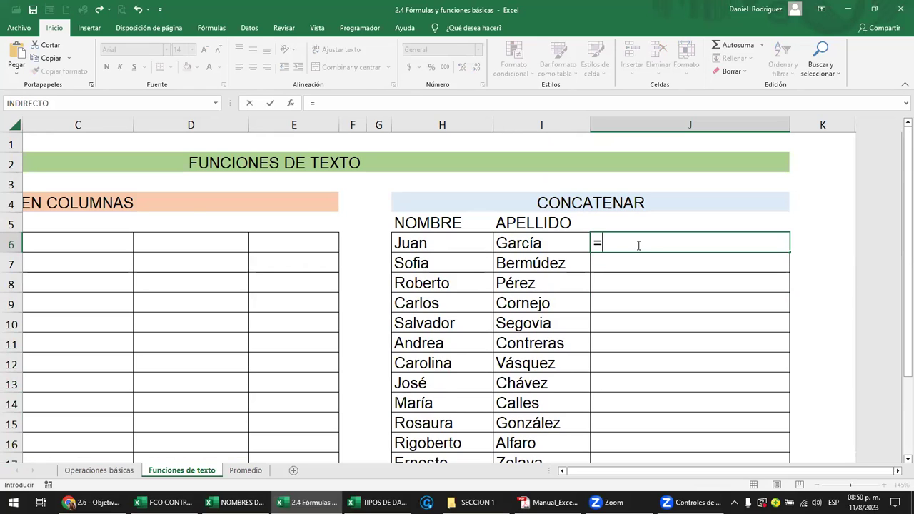
{"action": "left_click", "coordinate": [453, 245]}
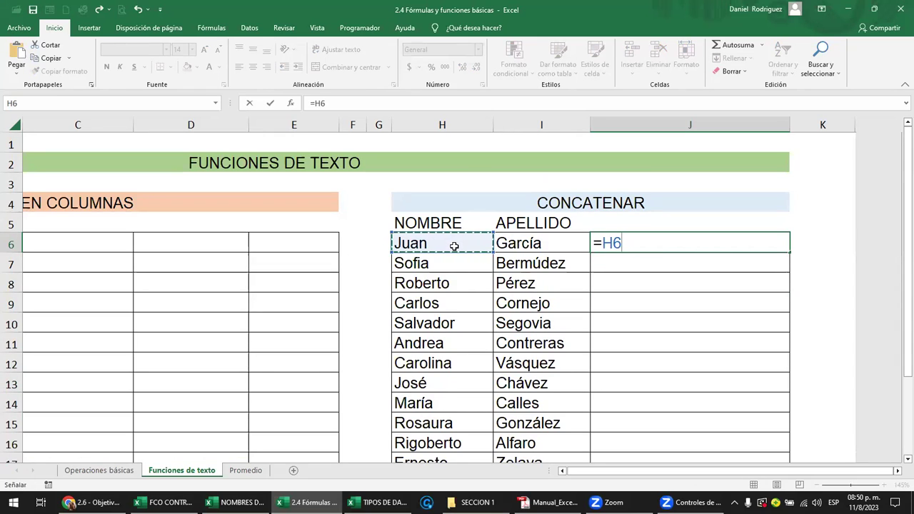
{"action": "type", "text": "&"}
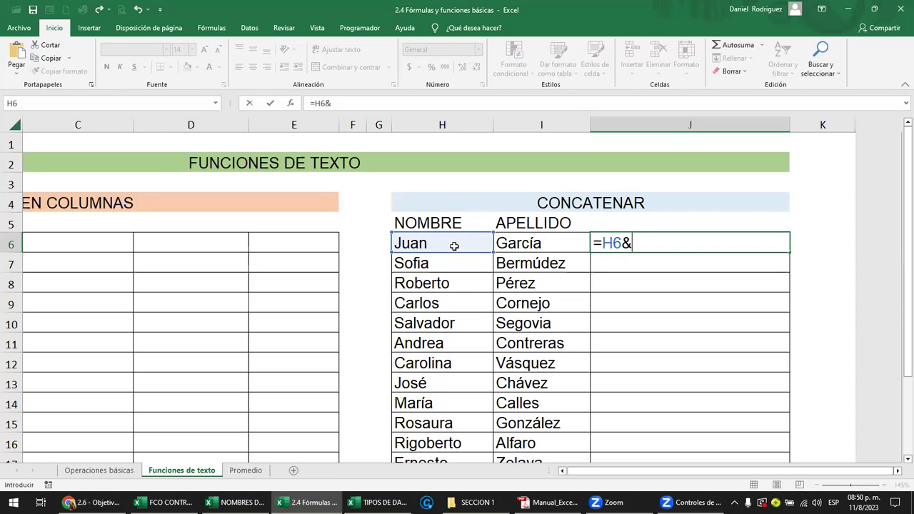
{"action": "left_click", "coordinate": [513, 244]}
{"action": "key", "text": "Return"}
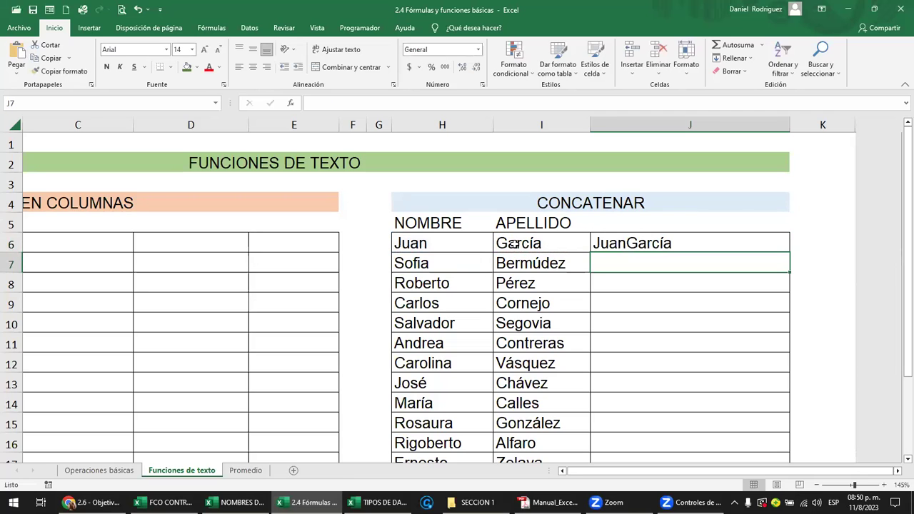
Step: Change J6 to =H6 & " " & I6 and fill it down to J20, giving Juan García
{"action": "key", "text": "Up"}
{"action": "key", "text": "F2"}
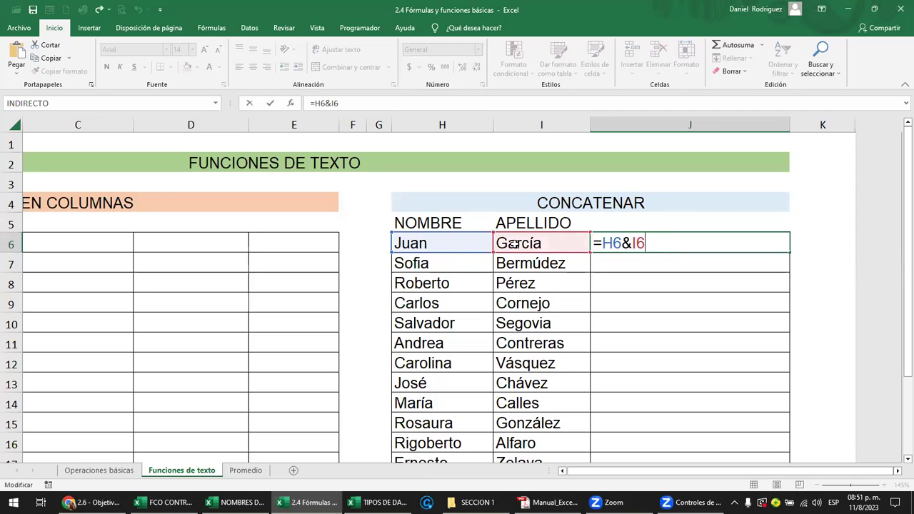
{"action": "key", "text": "Left"}
{"action": "key", "text": "Left"}
{"action": "key", "text": "Left"}
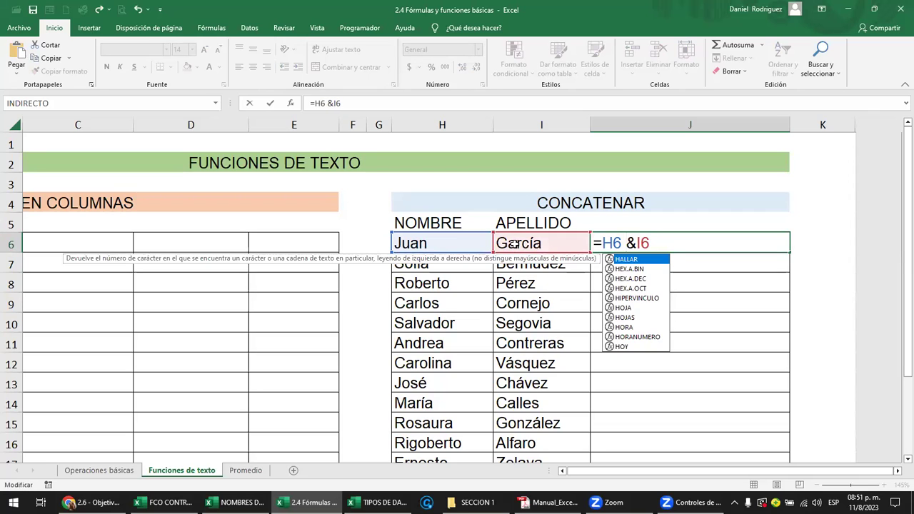
{"action": "key", "text": "Right"}
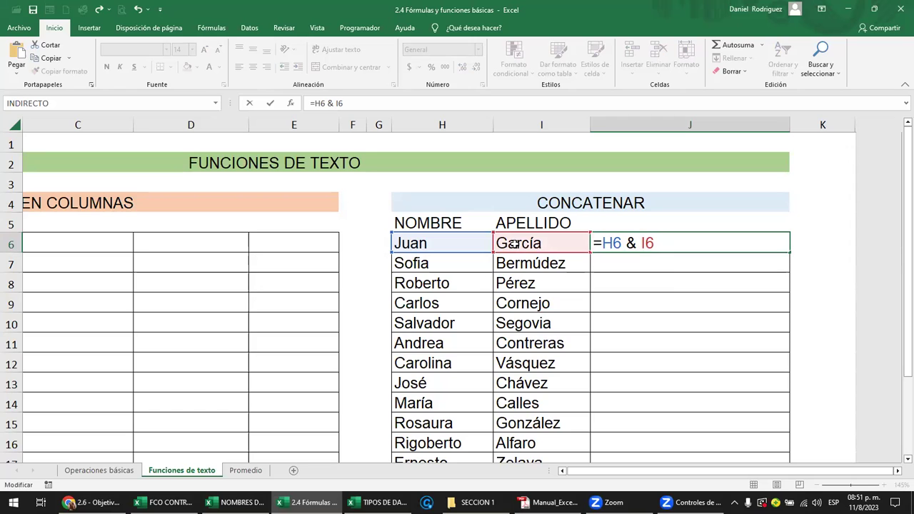
{"action": "key", "text": "ctrl+Return"}
{"action": "key", "text": "F2"}
{"action": "key", "text": "Left"}
{"action": "key", "text": "Left"}
{"action": "key", "text": "Left"}
{"action": "type", "text": "\" \""}
{"action": "type", "text": " &"}
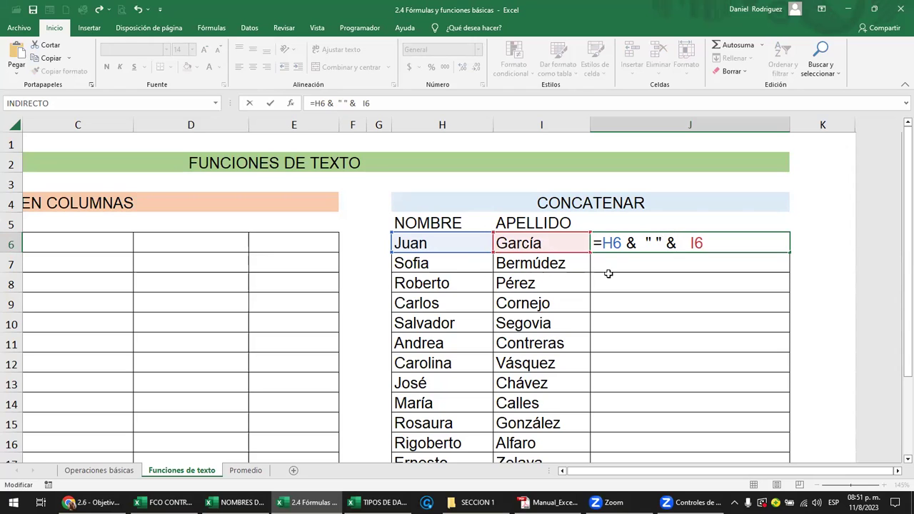
{"action": "double_click", "coordinate": [616, 244]}
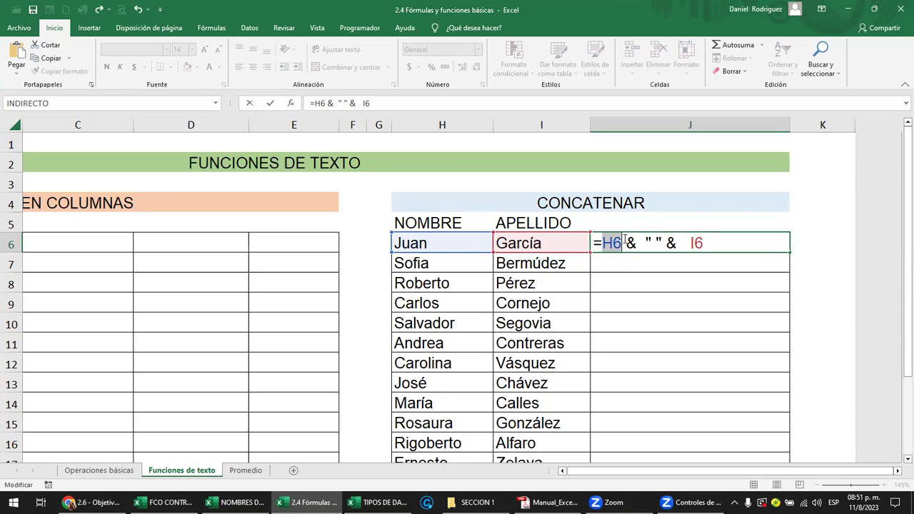
{"action": "left_click_drag", "start_coordinate": [626, 243], "coordinate": [676, 243]}
{"action": "left_click", "coordinate": [722, 243]}
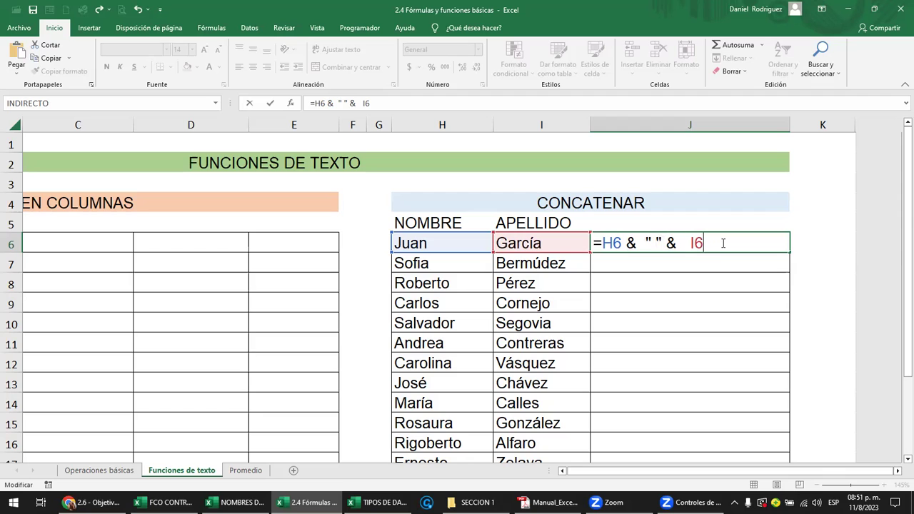
{"action": "key", "text": "Return"}
{"action": "left_click", "coordinate": [722, 243]}
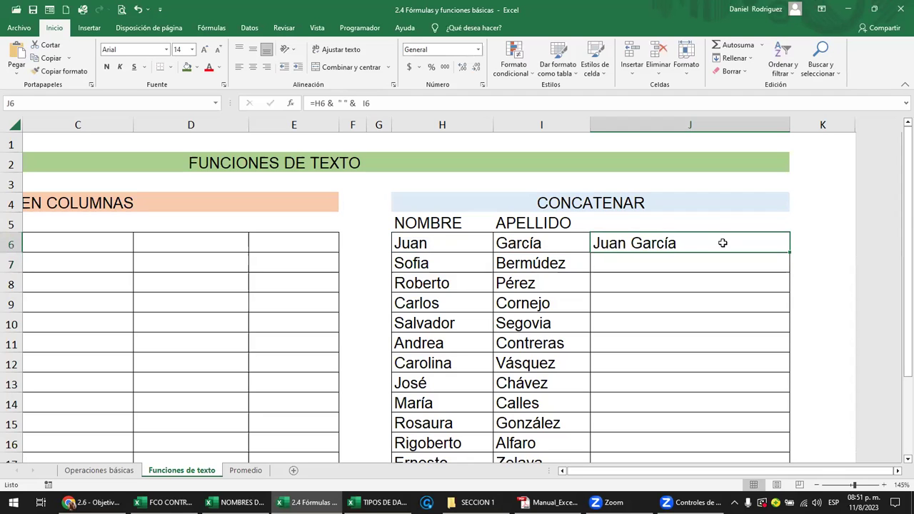
{"action": "double_click", "coordinate": [789, 252]}
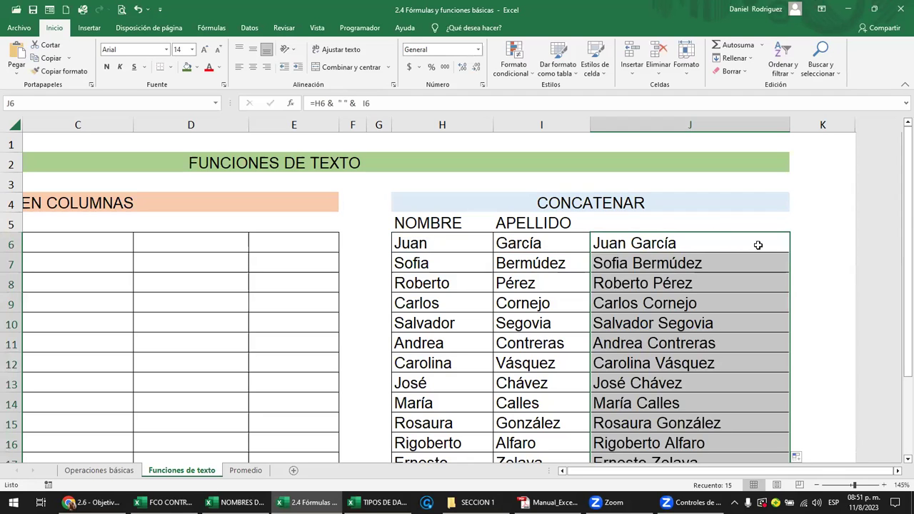
Step: Append " , &" to the CONCATENAR title in merged cell H4
{"action": "left_click", "coordinate": [585, 200]}
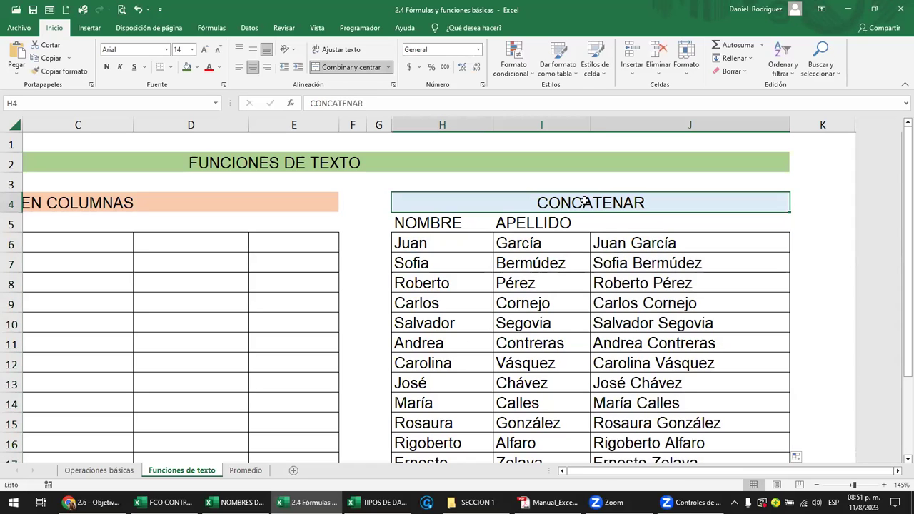
{"action": "key", "text": "F2"}
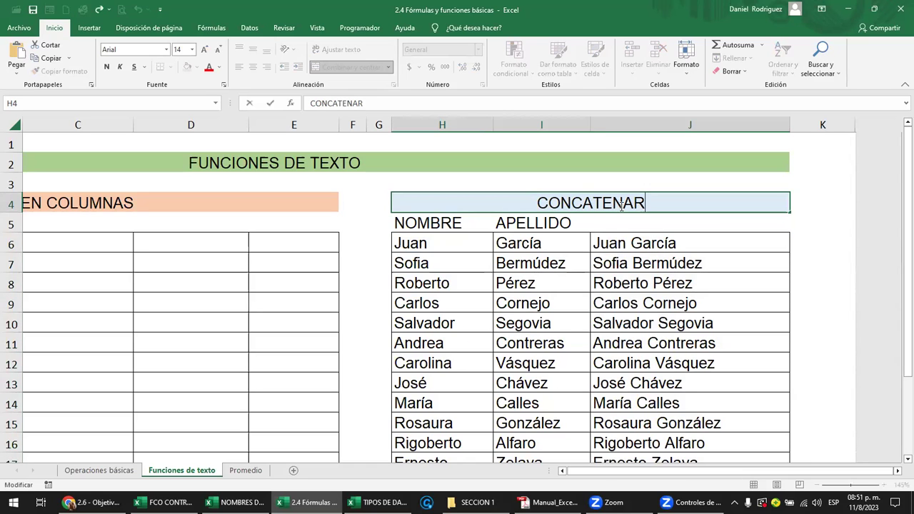
{"action": "type", "text": " ;"}
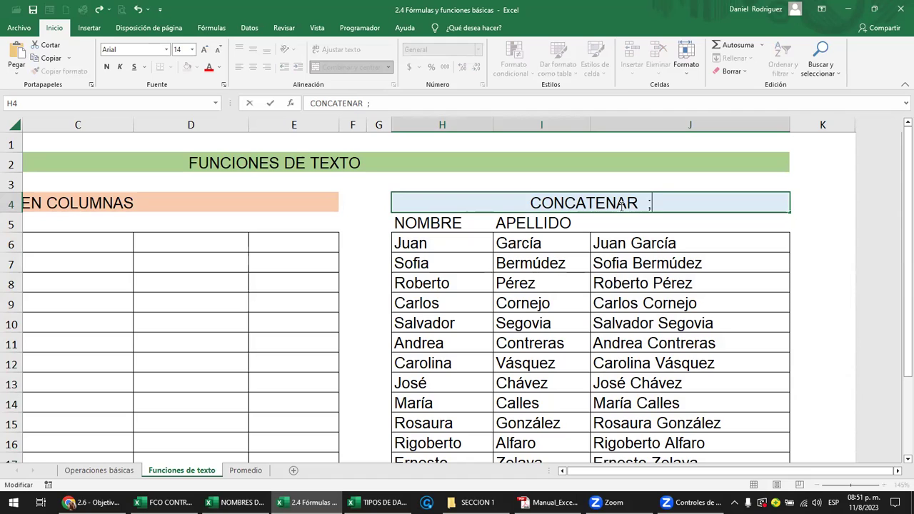
{"action": "key", "text": "BackSpace"}
{"action": "type", "text": "Y "}
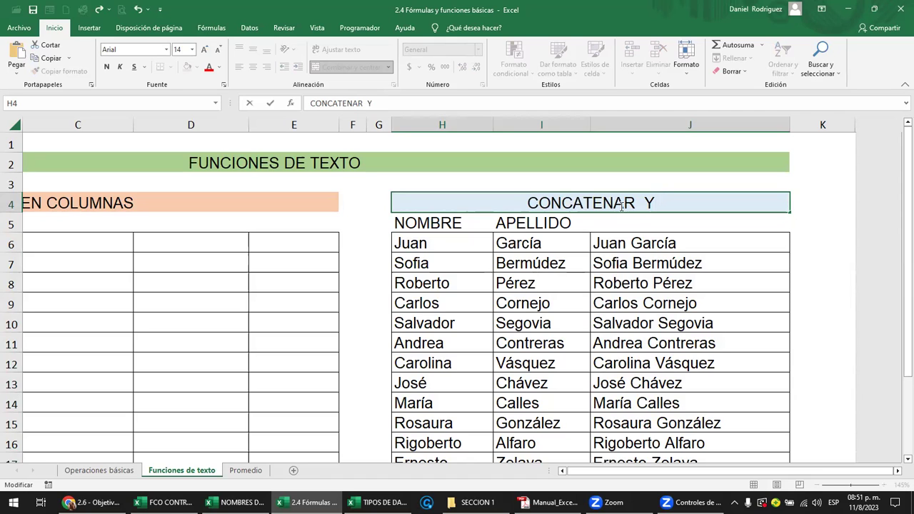
{"action": "type", "text": "&"}
{"action": "key", "text": "Left"}
{"action": "key", "text": "Left"}
{"action": "key", "text": "Left"}
{"action": "key", "text": "Delete"}
{"action": "type", "text": ","}
{"action": "key", "text": "Return"}
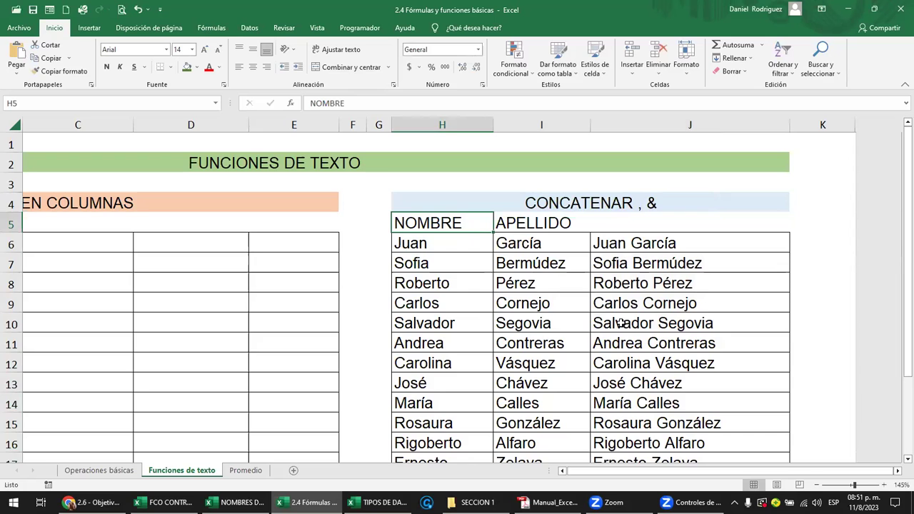
{"action": "scroll", "coordinate": [624, 346], "scroll_direction": "down", "scroll_amount": 2}
{"action": "scroll", "coordinate": [625, 346], "scroll_direction": "down", "scroll_amount": 1}
{"action": "scroll", "coordinate": [436, 372], "scroll_direction": "up", "scroll_amount": 2}
Step: Look over the TEXTO EN COLUMNAS table and its empty header cells in row 5
{"action": "left_click", "coordinate": [187, 243]}
{"action": "key", "text": "Left"}
{"action": "key", "text": "Left"}
{"action": "key", "text": "Left"}
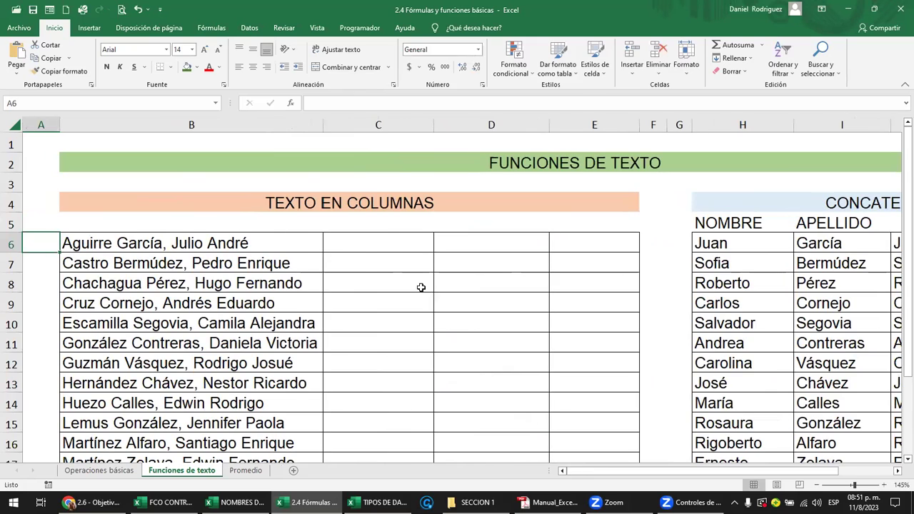
{"action": "left_click", "coordinate": [367, 242]}
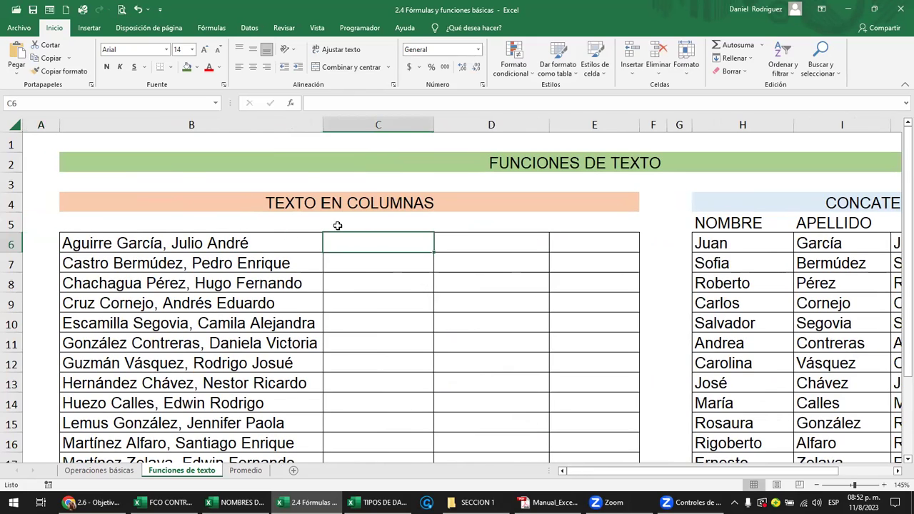
{"action": "left_click", "coordinate": [467, 240]}
{"action": "left_click", "coordinate": [376, 244]}
{"action": "left_click", "coordinate": [382, 226]}
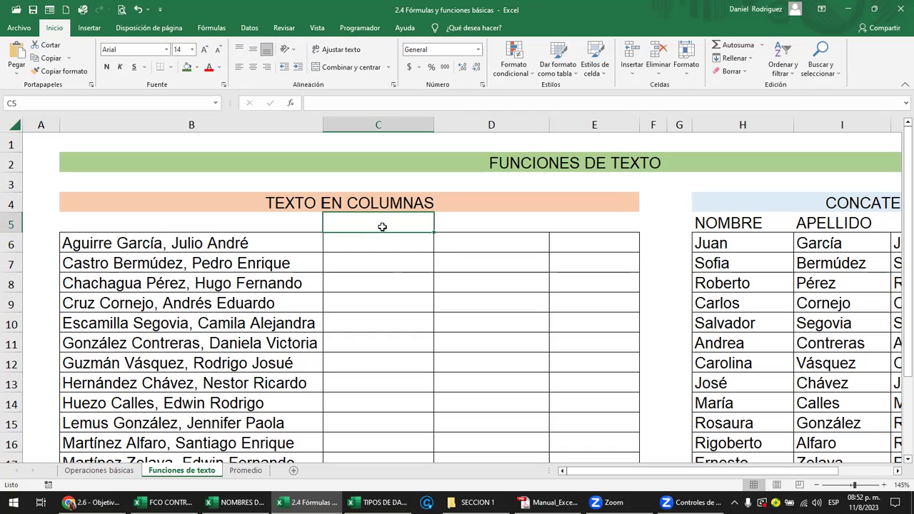
{"action": "left_click", "coordinate": [464, 223]}
{"action": "left_click", "coordinate": [586, 224]}
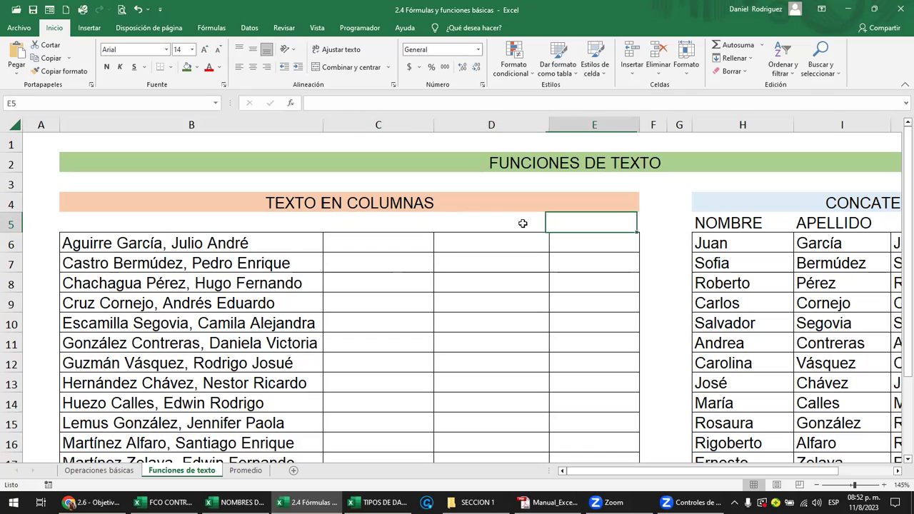
Step: Enter the headers APELLIDO, APELLIDO and NOMBRO across C5:E5
{"action": "left_click", "coordinate": [340, 221]}
{"action": "type", "text": "APELLIDO"}
{"action": "key", "text": "Tab"}
{"action": "type", "text": "APELLIDO"}
{"action": "key", "text": "Tab"}
{"action": "type", "text": "NOMBRO"}
{"action": "key", "text": "Return"}
Step: Correct the E5 header to NOMBRE and begin typing the first surname in C6
{"action": "key", "text": "Up"}
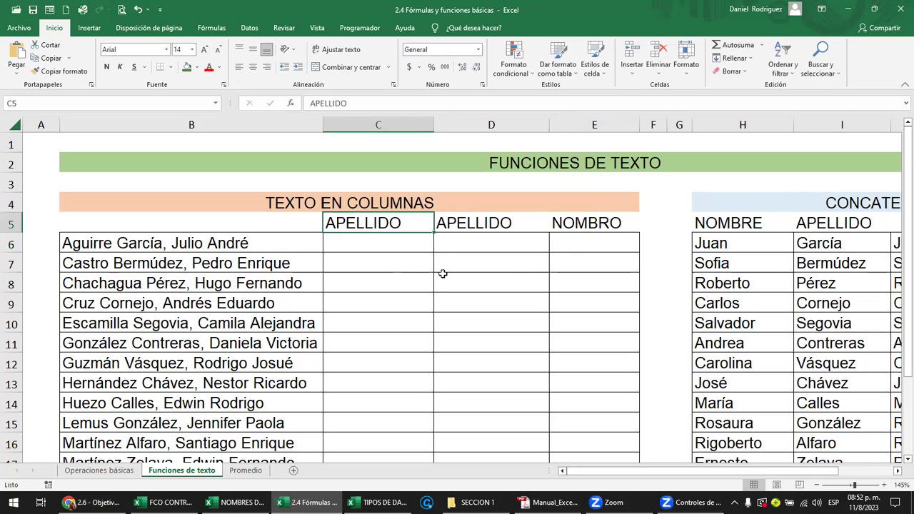
{"action": "key", "text": "Right"}
{"action": "key", "text": "Right"}
{"action": "key", "text": "F2"}
{"action": "key", "text": "BackSpace"}
{"action": "type", "text": "E"}
{"action": "key", "text": "Return"}
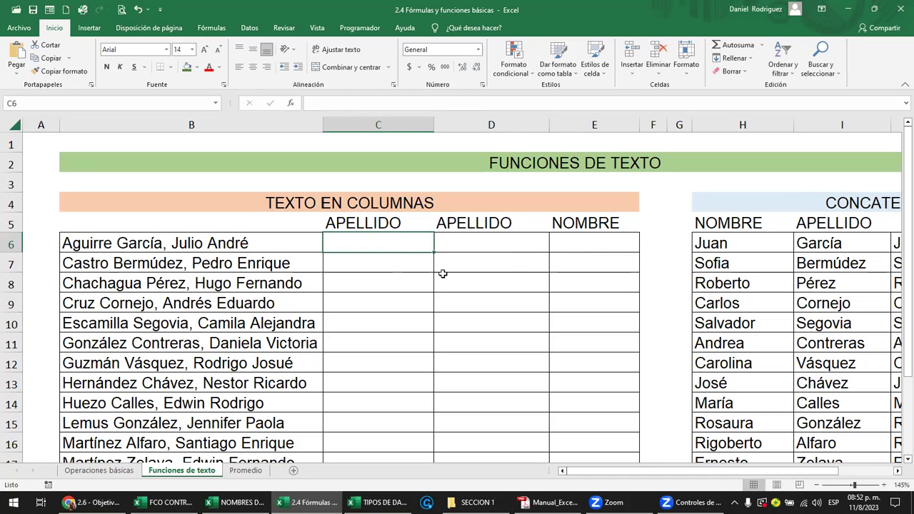
{"action": "type", "text": "AGRUIRRE"}
Step: Type AGUIRRE and CASTRO in C6:C7 and accept Flash Fill for the remaining first surnames
{"action": "key", "text": "BackSpace"}
{"action": "key", "text": "BackSpace"}
{"action": "key", "text": "BackSpace"}
{"action": "key", "text": "BackSpace"}
{"action": "key", "text": "BackSpace"}
{"action": "key", "text": "BackSpace"}
{"action": "type", "text": "UIRRE"}
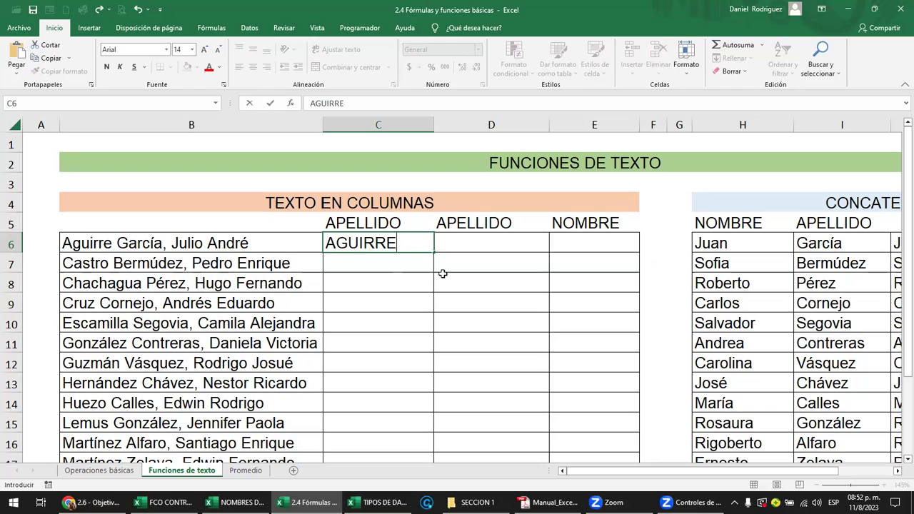
{"action": "key", "text": "Return"}
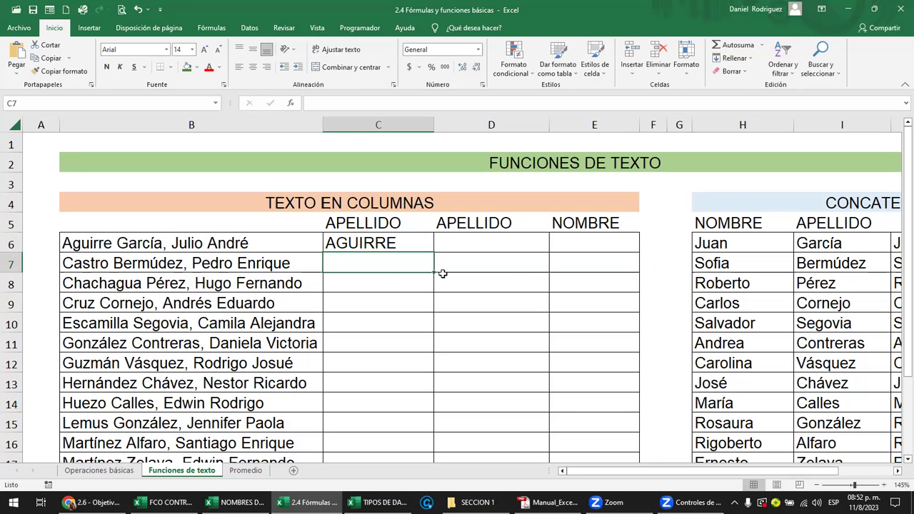
{"action": "type", "text": "CASTRO"}
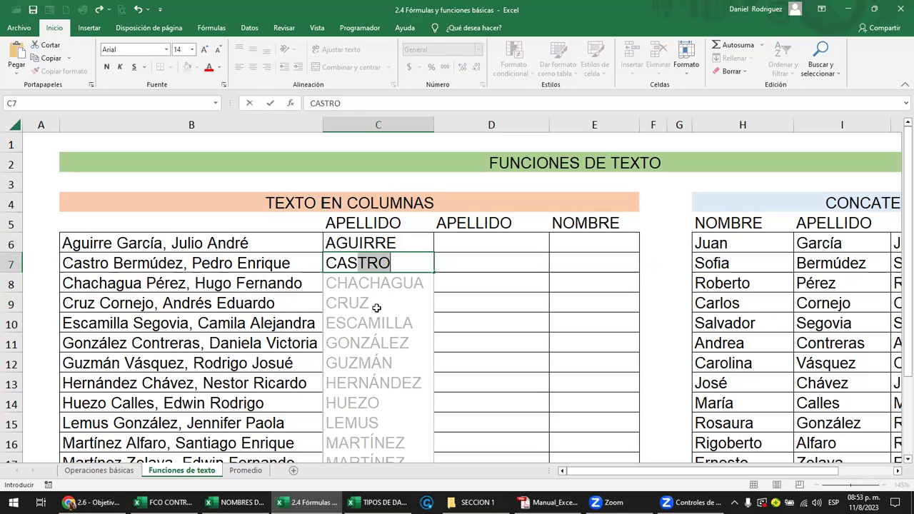
{"action": "key", "text": "Return"}
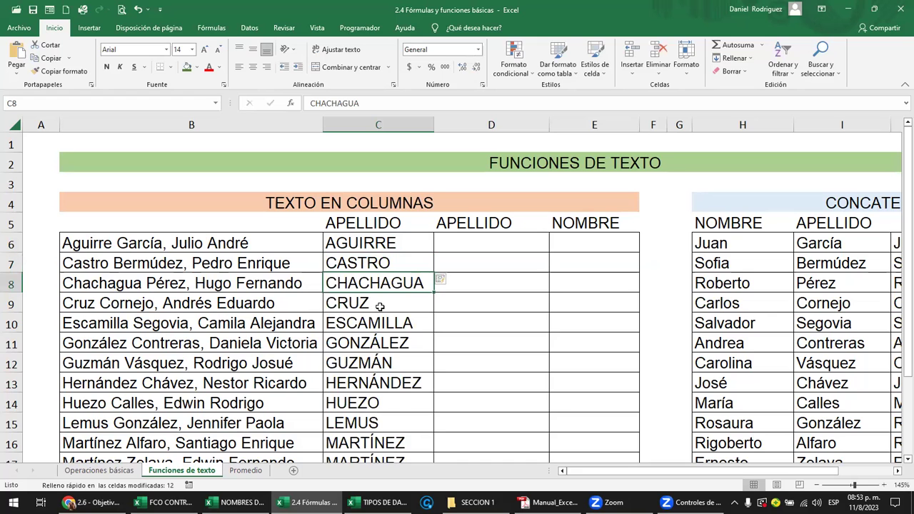
{"action": "scroll", "coordinate": [379, 305], "scroll_direction": "down", "scroll_amount": 3, "text": "ctrl"}
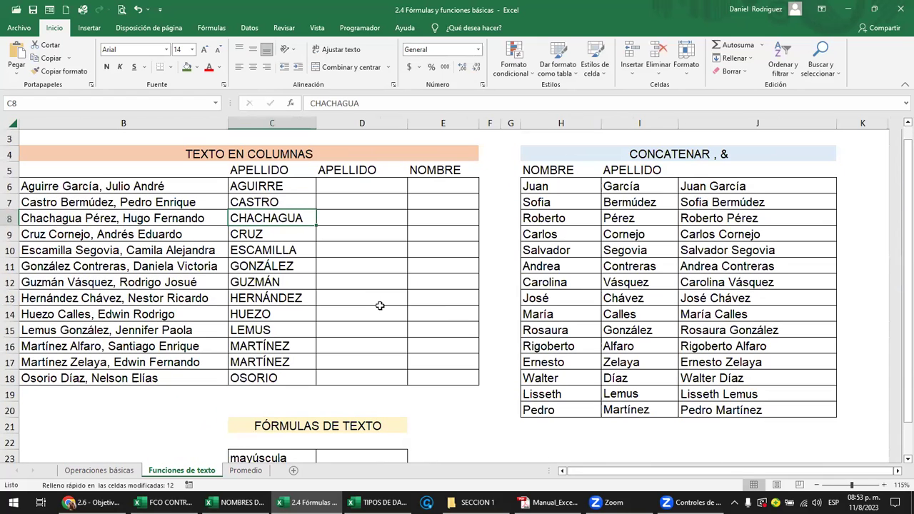
Step: Type GARCIA and BERMUDEZ in D6:D7, then cancel the PERES entry and clear D7
{"action": "left_click", "coordinate": [351, 184]}
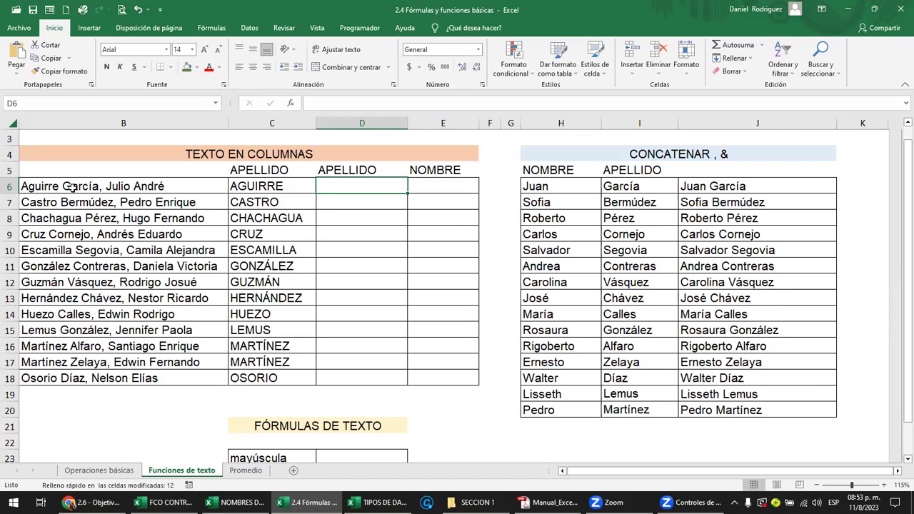
{"action": "type", "text": "GARCIA"}
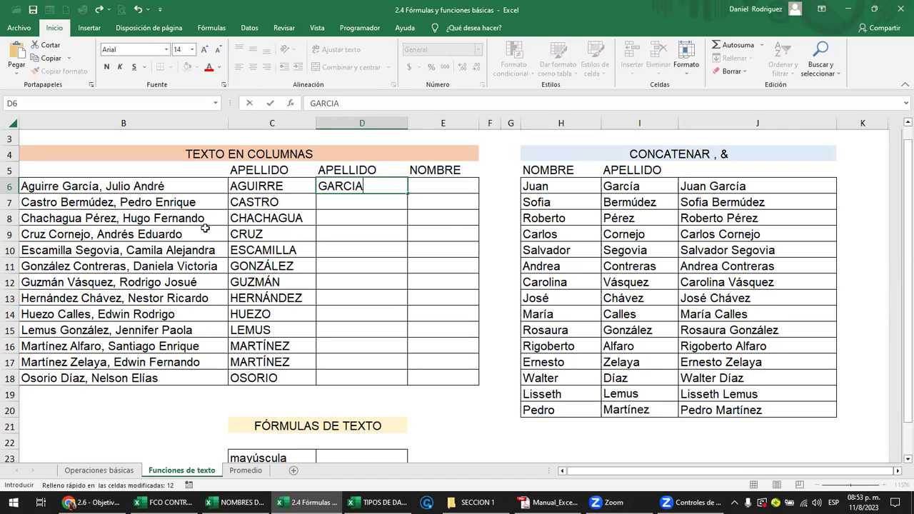
{"action": "key", "text": "Return"}
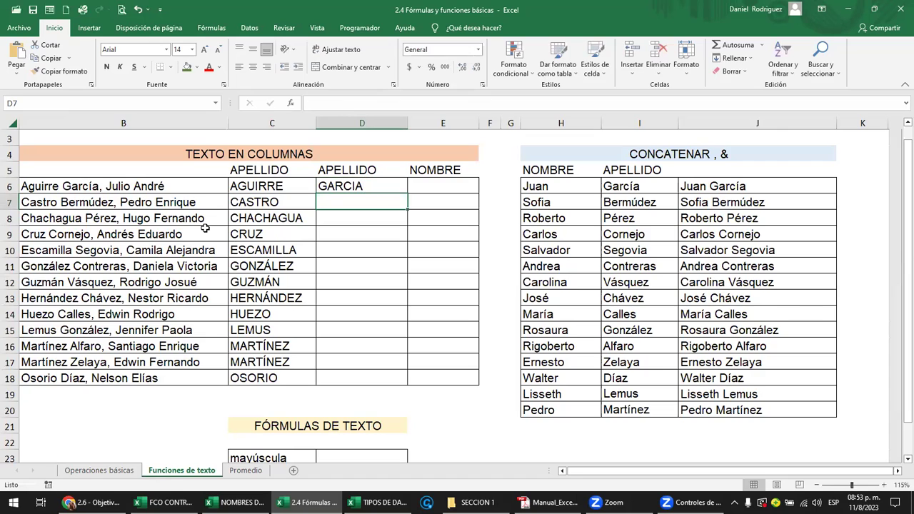
{"action": "type", "text": "BERM"}
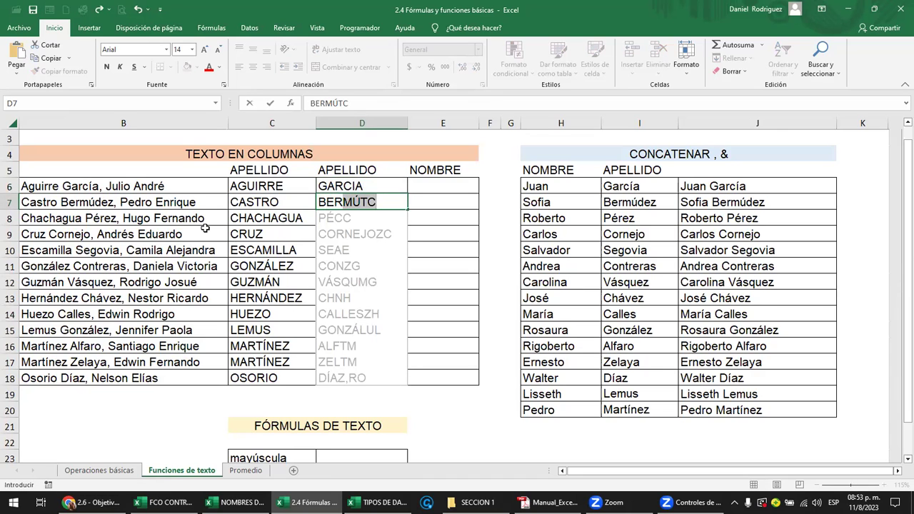
{"action": "type", "text": "U"}
{"action": "type", "text": "DEZ"}
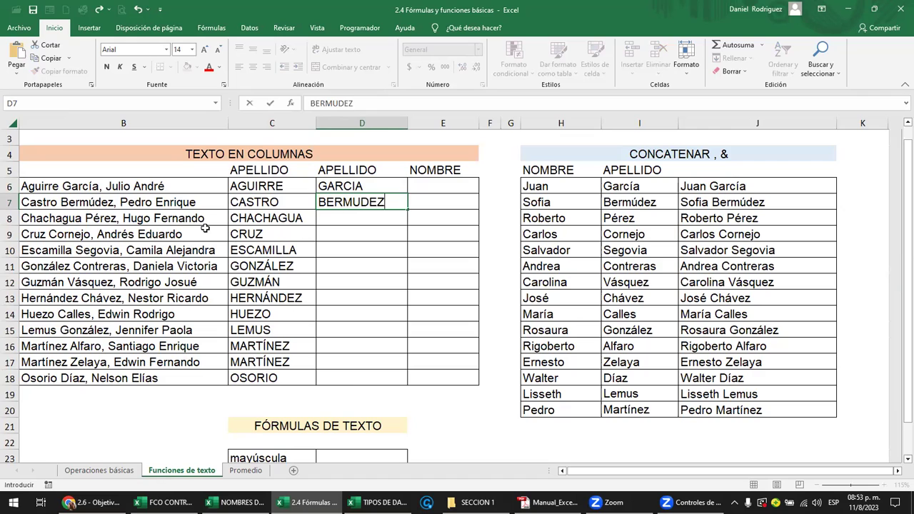
{"action": "key", "text": "Return"}
{"action": "type", "text": "P"}
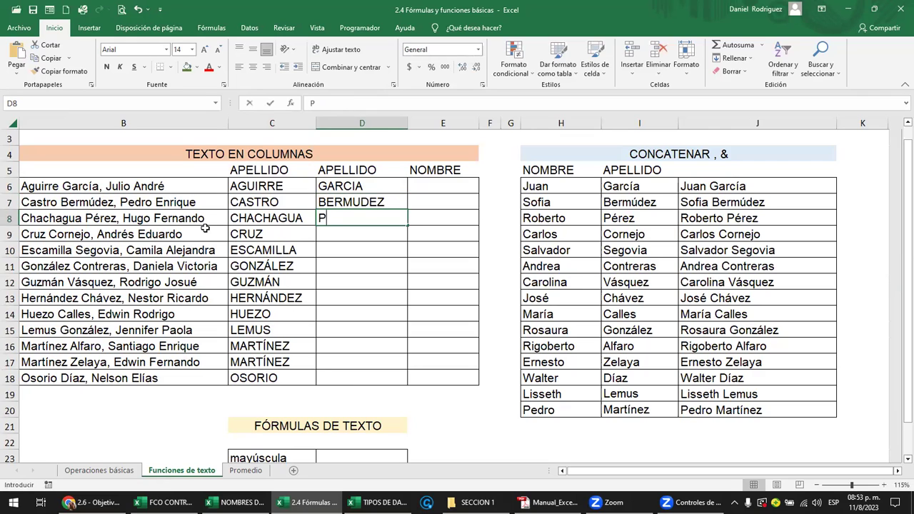
{"action": "type", "text": "ERES"}
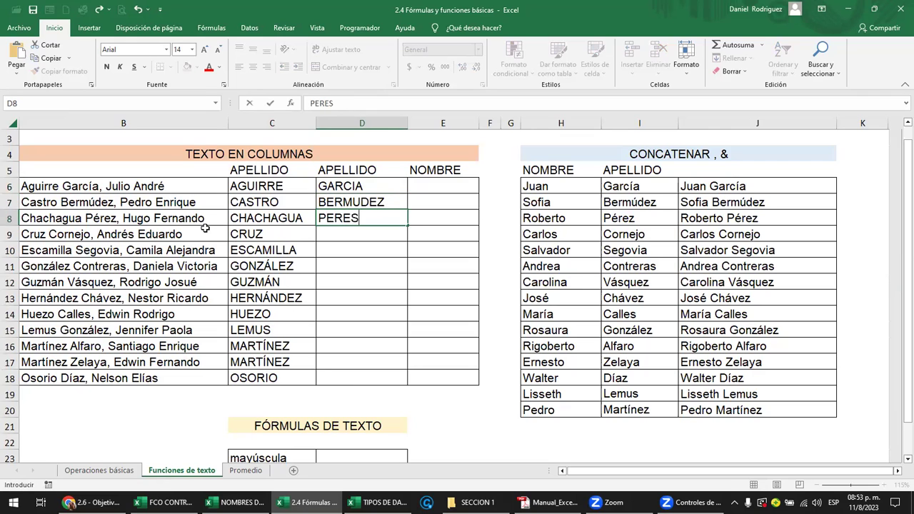
{"action": "key", "text": "Escape"}
{"action": "key", "text": "Up"}
{"action": "key", "text": "Delete"}
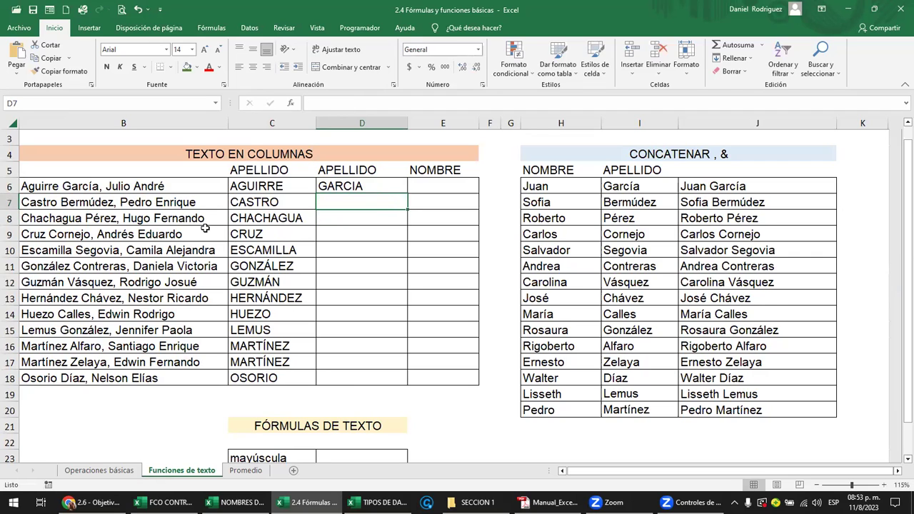
Step: Retype the examples as Garcia in D6 and Bermudez in D7, without Flash Fill
{"action": "type", "text": "Ber"}
{"action": "key", "text": "Escape"}
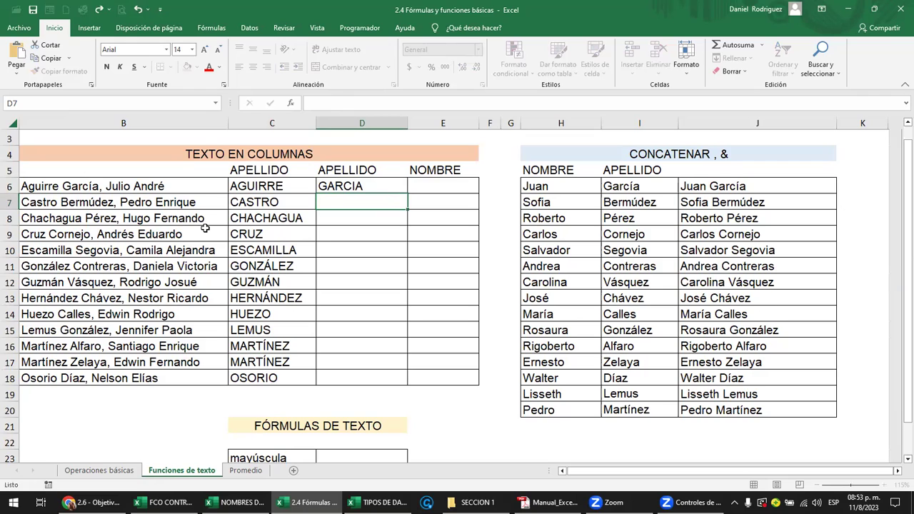
{"action": "key", "text": "Up"}
{"action": "type", "text": "Garcia"}
{"action": "key", "text": "Return"}
{"action": "type", "text": "Bermúter"}
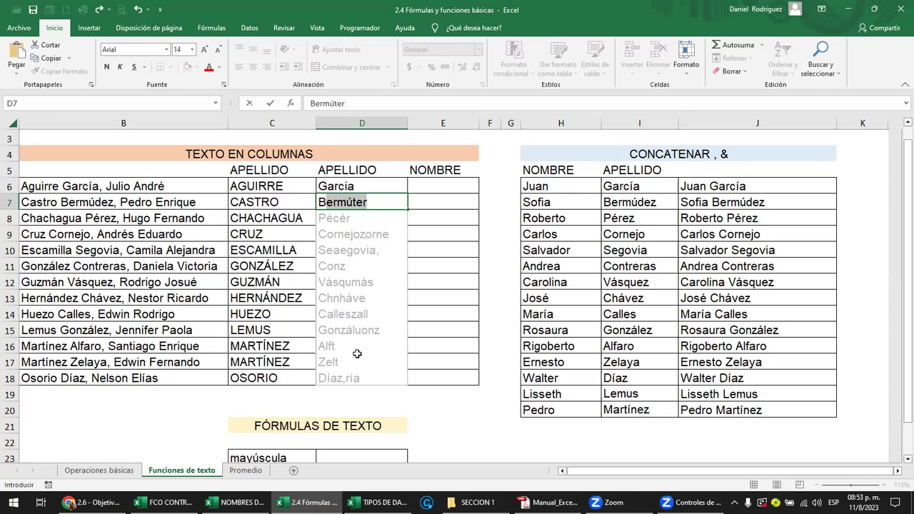
{"action": "type", "text": "Bmu"}
{"action": "key", "text": "BackSpace"}
{"action": "key", "text": "BackSpace"}
{"action": "type", "text": "ermúter"}
{"action": "key", "text": "BackSpace"}
{"action": "key", "text": "BackSpace"}
{"action": "key", "text": "BackSpace"}
{"action": "type", "text": "u"}
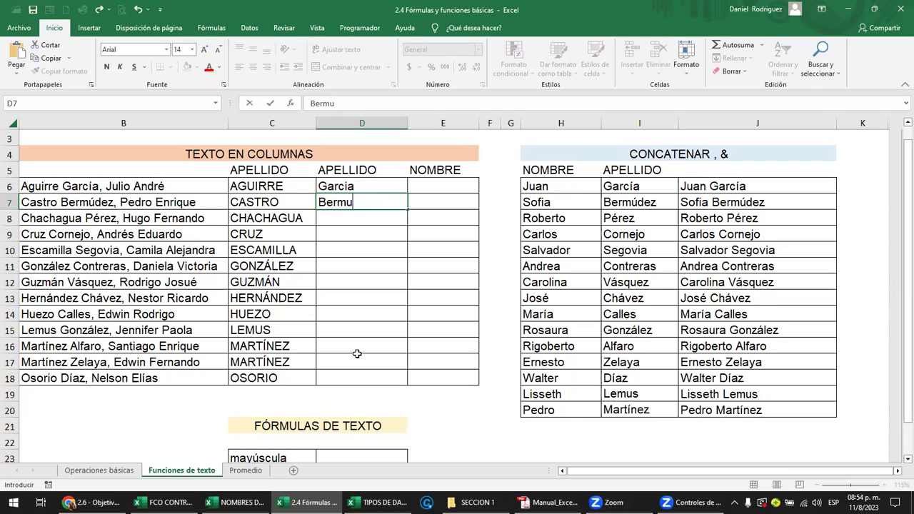
{"action": "type", "text": "de"}
{"action": "key", "text": "Return"}
{"action": "key", "text": "Up"}
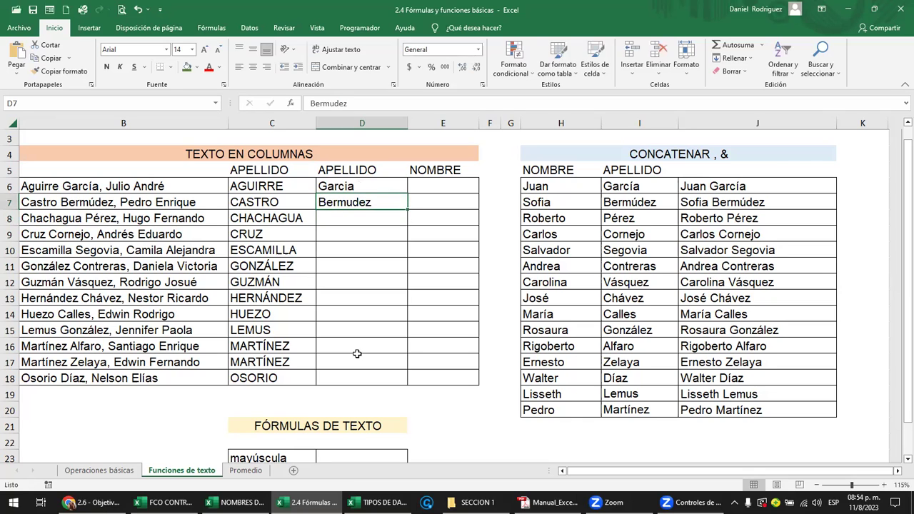
{"action": "key", "text": "Right"}
{"action": "key", "text": "Up"}
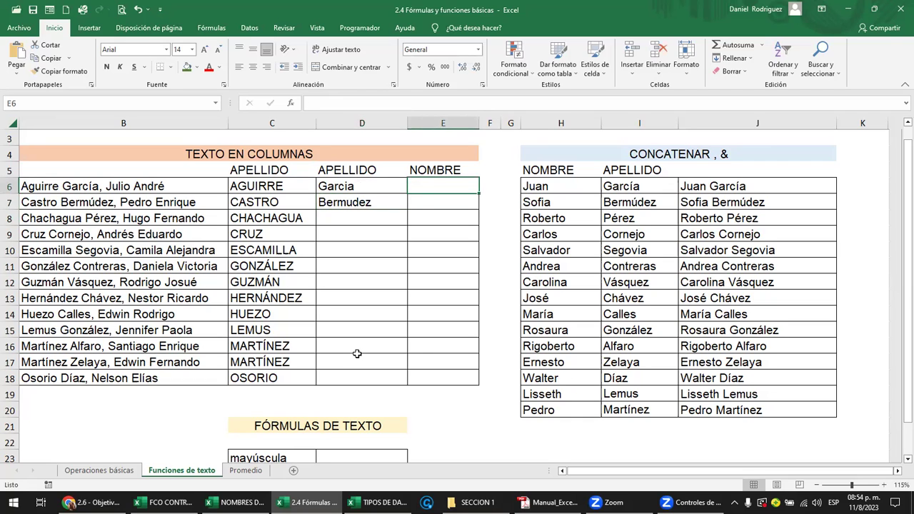
Step: Type Julio and Pedro in E6:E7 and accept Flash Fill for the remaining first names
{"action": "type", "text": "julio"}
{"action": "key", "text": "BackSpace"}
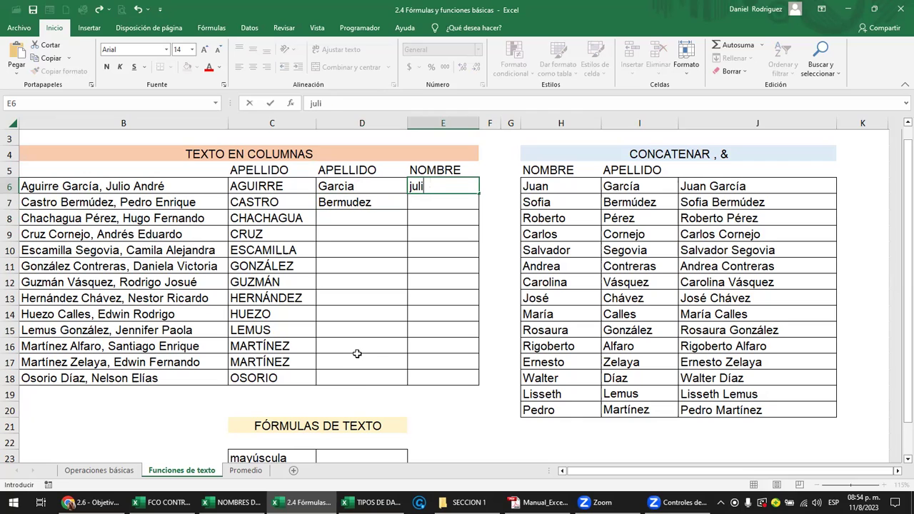
{"action": "key", "text": "BackSpace"}
{"action": "key", "text": "BackSpace"}
{"action": "key", "text": "BackSpace"}
{"action": "type", "text": "ulio"}
{"action": "key", "text": "Return"}
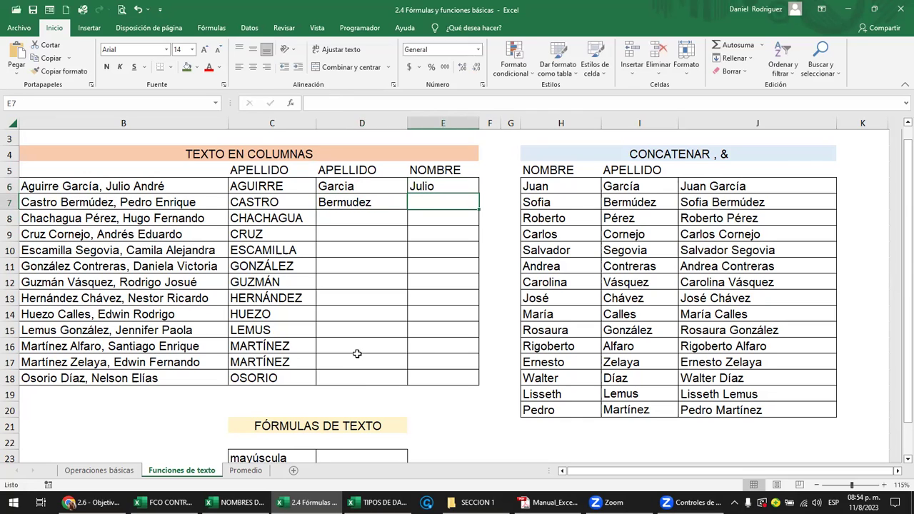
{"action": "type", "text": "Pedro"}
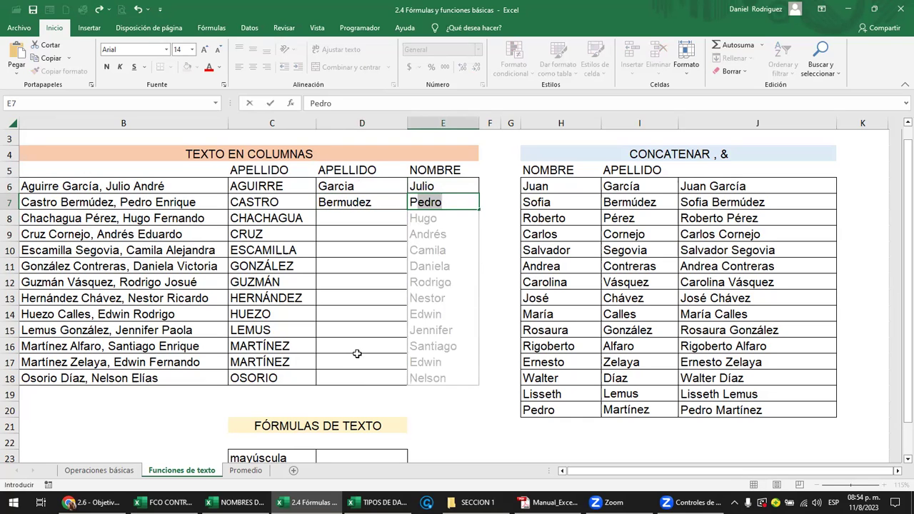
{"action": "key", "text": "Return"}
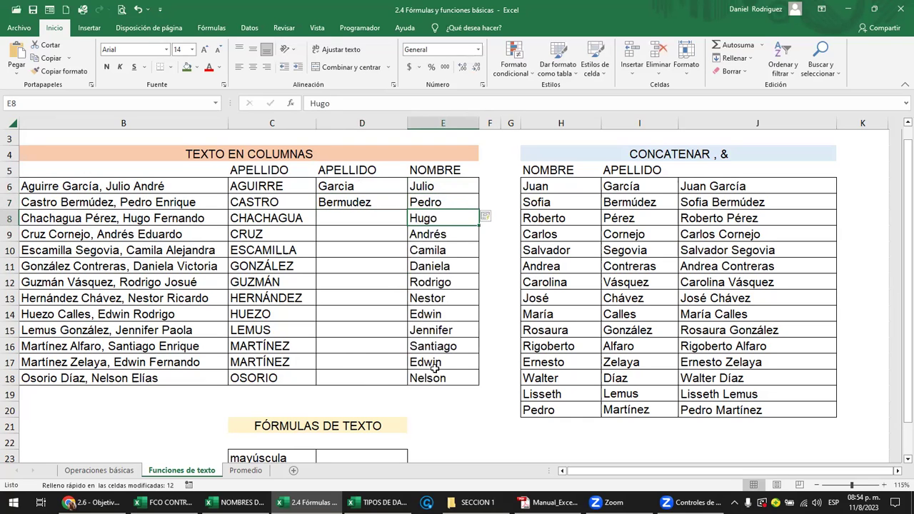
Step: Check the values in D7, D8, C6 and E6, then open and close the Flash Fill options
{"action": "left_click", "coordinate": [367, 205]}
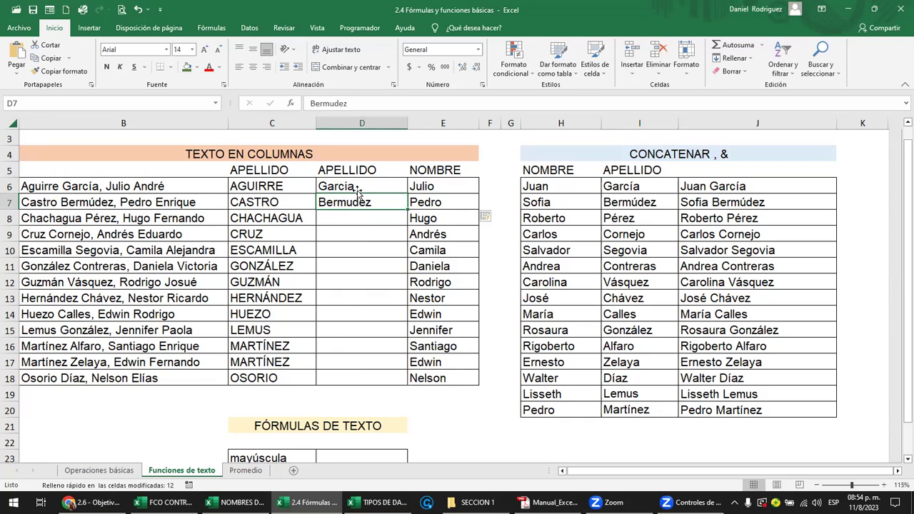
{"action": "left_click", "coordinate": [341, 217]}
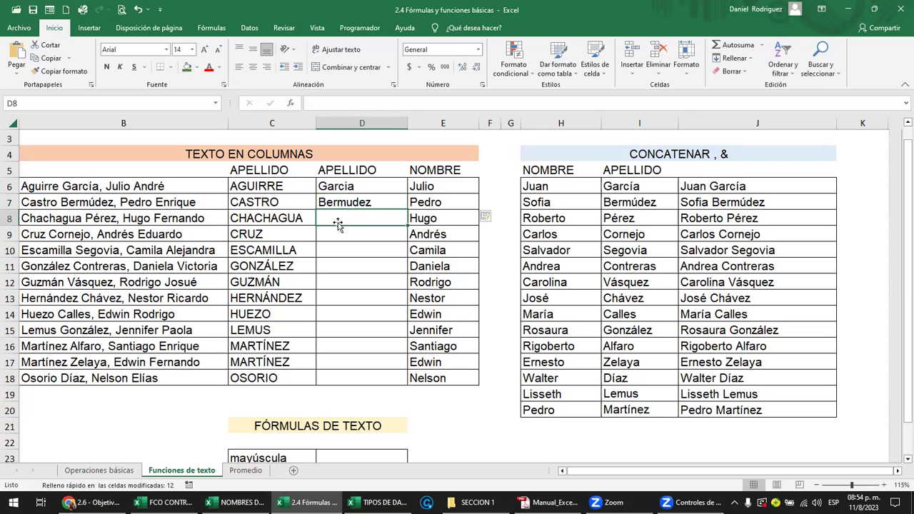
{"action": "left_click", "coordinate": [254, 190]}
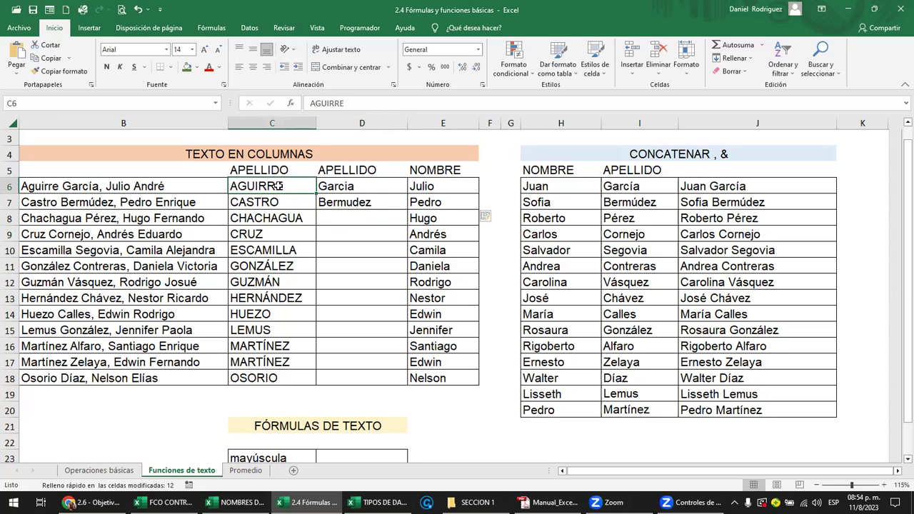
{"action": "left_click", "coordinate": [463, 190]}
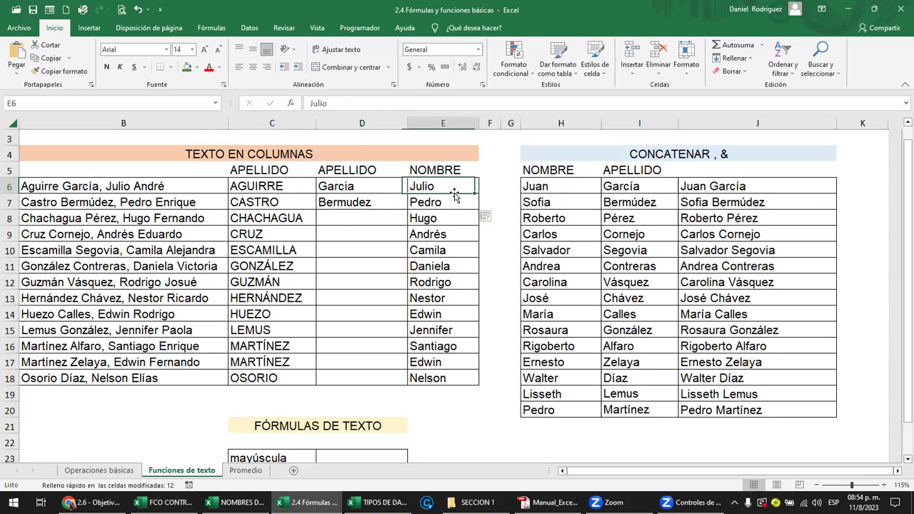
{"action": "left_click", "coordinate": [491, 218]}
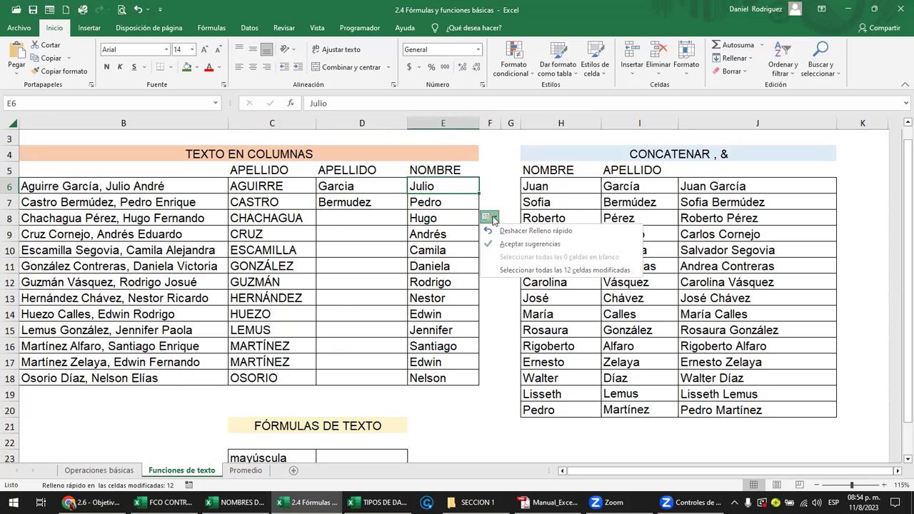
{"action": "left_click", "coordinate": [492, 219]}
Step: Type the sample word hola into E23 beside the mayúscula label
{"action": "scroll", "coordinate": [373, 279], "scroll_direction": "down", "scroll_amount": 1}
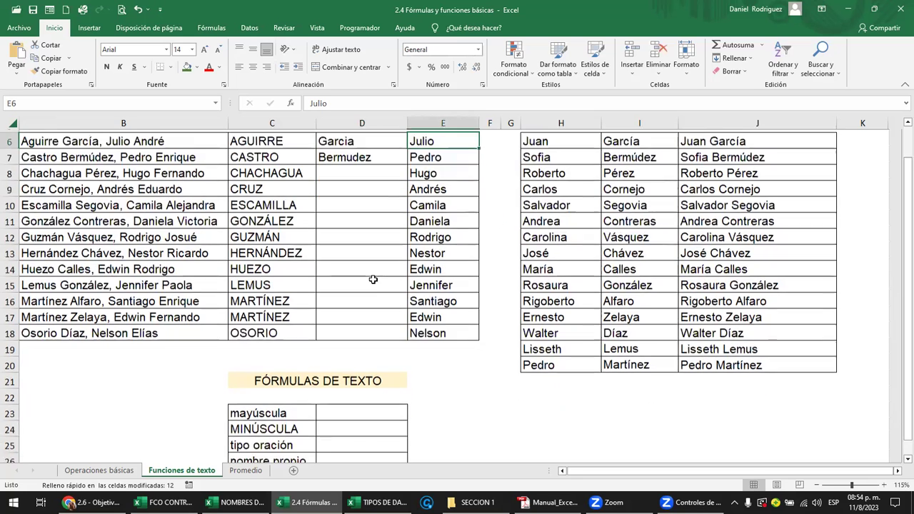
{"action": "scroll", "coordinate": [372, 279], "scroll_direction": "down", "scroll_amount": 1}
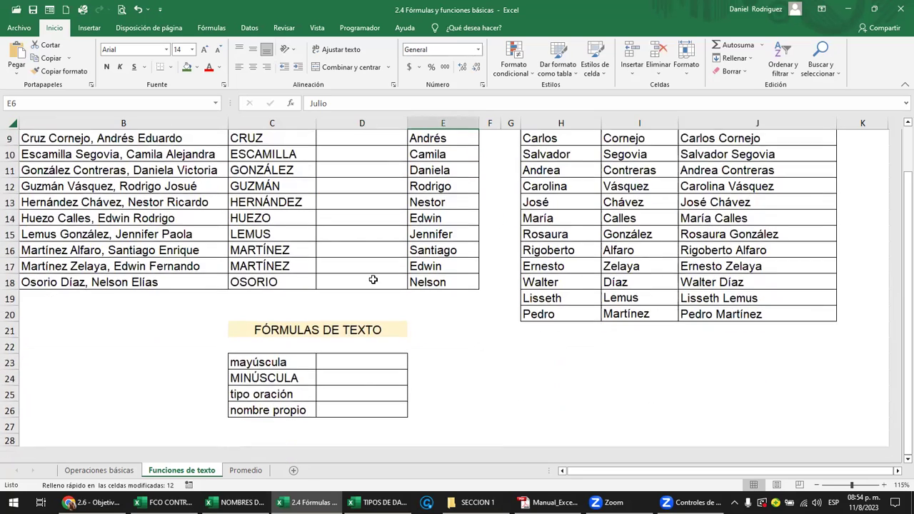
{"action": "left_click", "coordinate": [339, 364]}
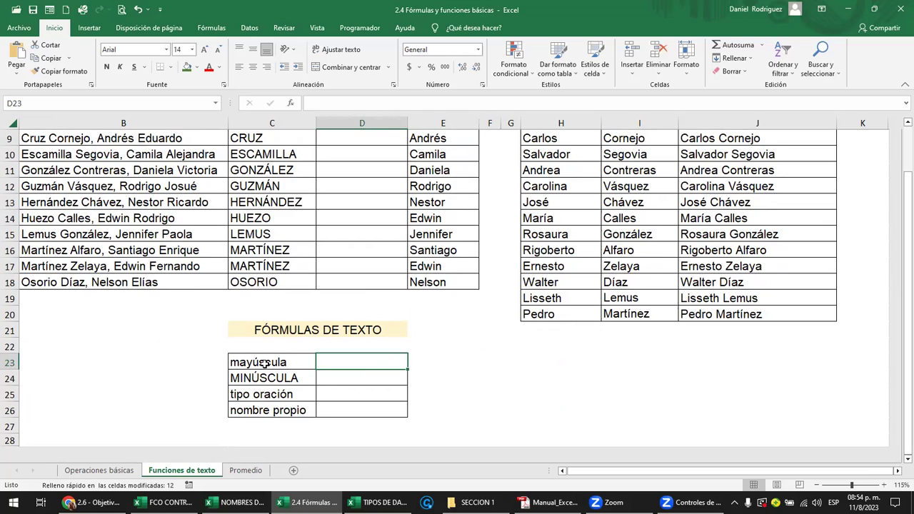
{"action": "left_click", "coordinate": [279, 362]}
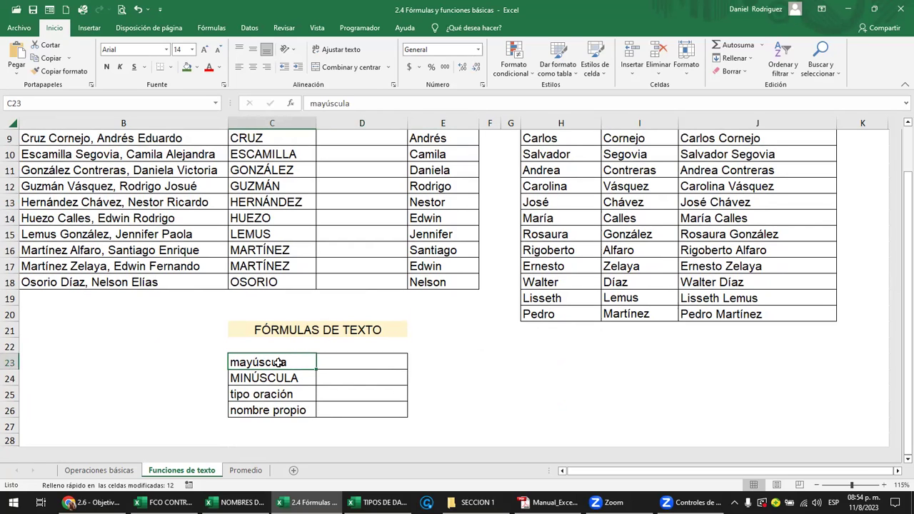
{"action": "left_click", "coordinate": [442, 359]}
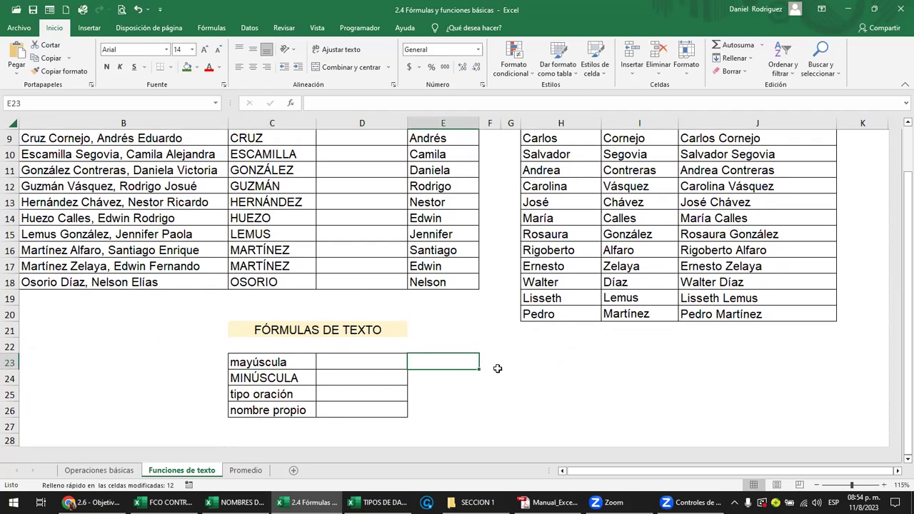
{"action": "key", "text": "Right"}
{"action": "key", "text": "Left"}
{"action": "type", "text": "ho"}
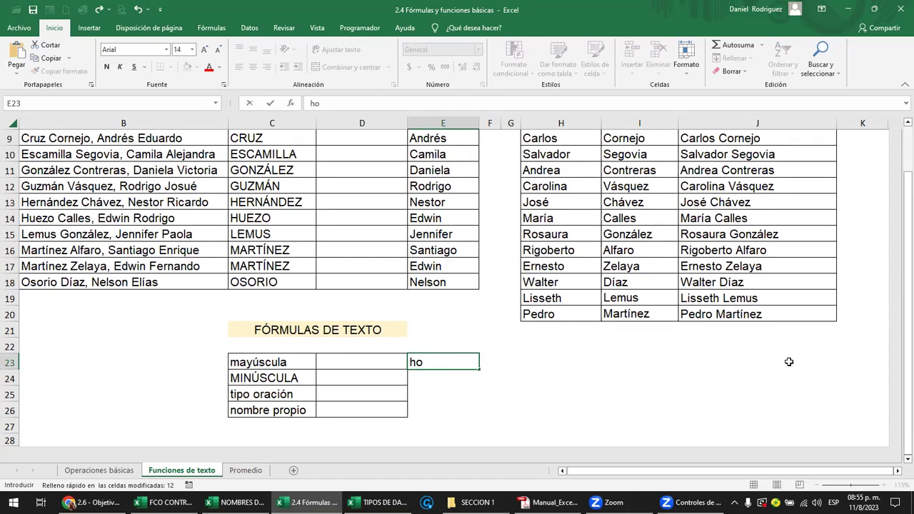
{"action": "type", "text": "la"}
{"action": "key", "text": "Return"}
Step: Centre the text in E23:E24, then undo and restore the change
{"action": "key", "text": "Up"}
{"action": "key", "text": "Left"}
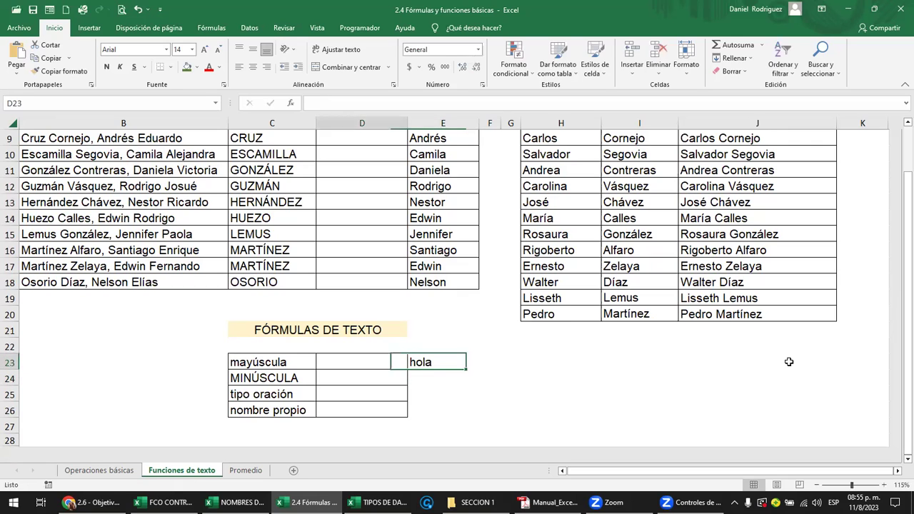
{"action": "key", "text": "Left"}
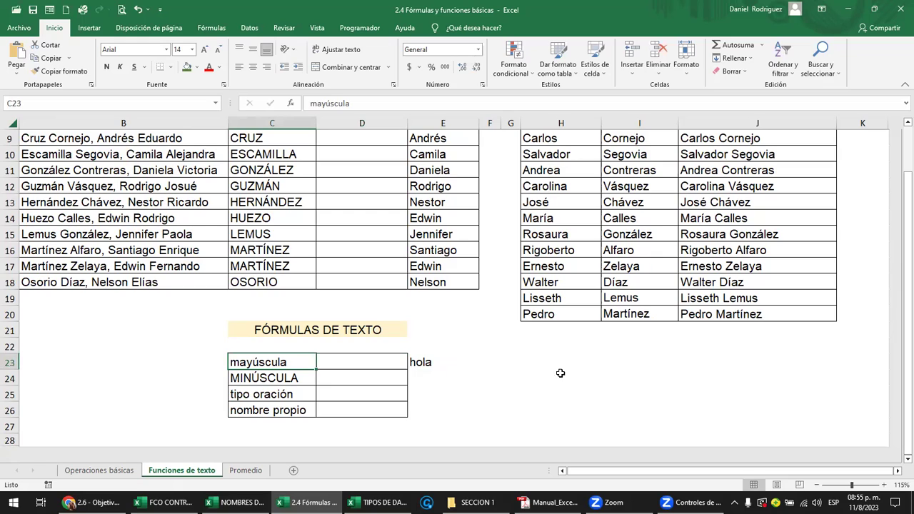
{"action": "left_click", "coordinate": [430, 366]}
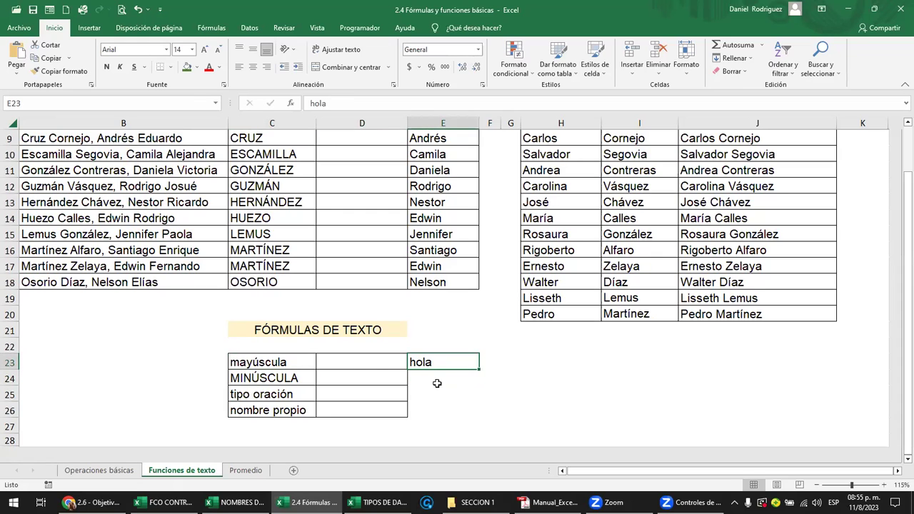
{"action": "left_click", "coordinate": [369, 365]}
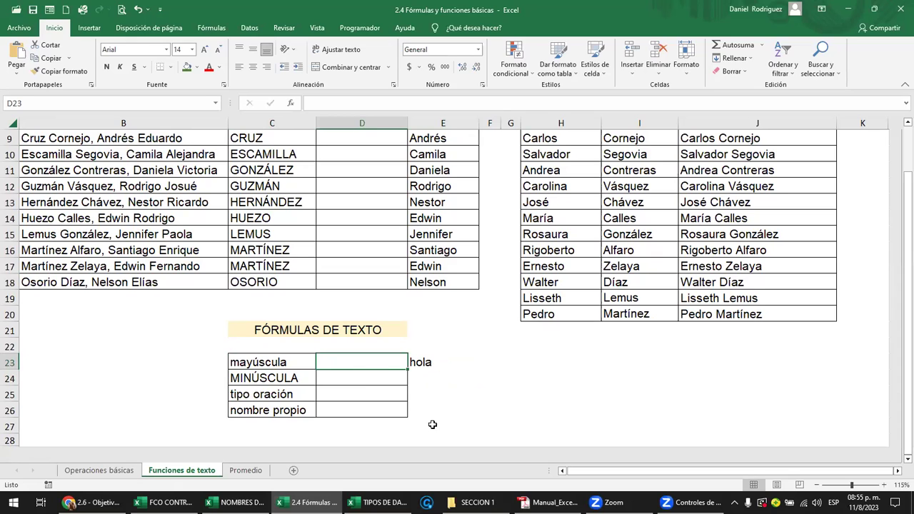
{"action": "left_click_drag", "start_coordinate": [439, 361], "coordinate": [439, 409]}
{"action": "left_click", "coordinate": [254, 70]}
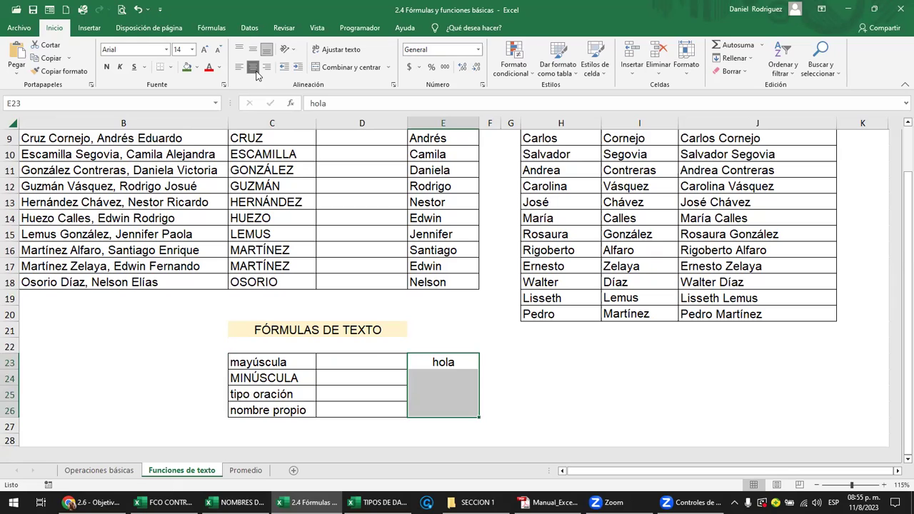
{"action": "key", "text": "ctrl+z"}
{"action": "key", "text": "ctrl+z"}
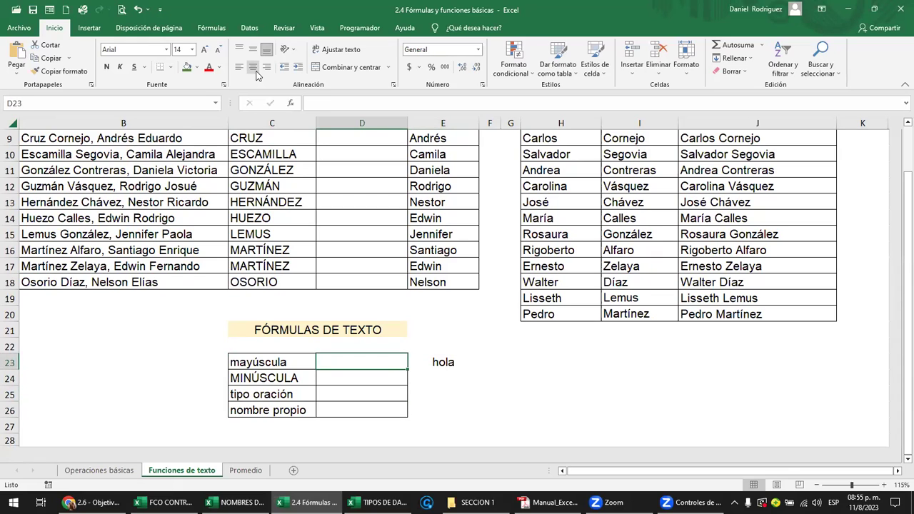
{"action": "key", "text": "Right"}
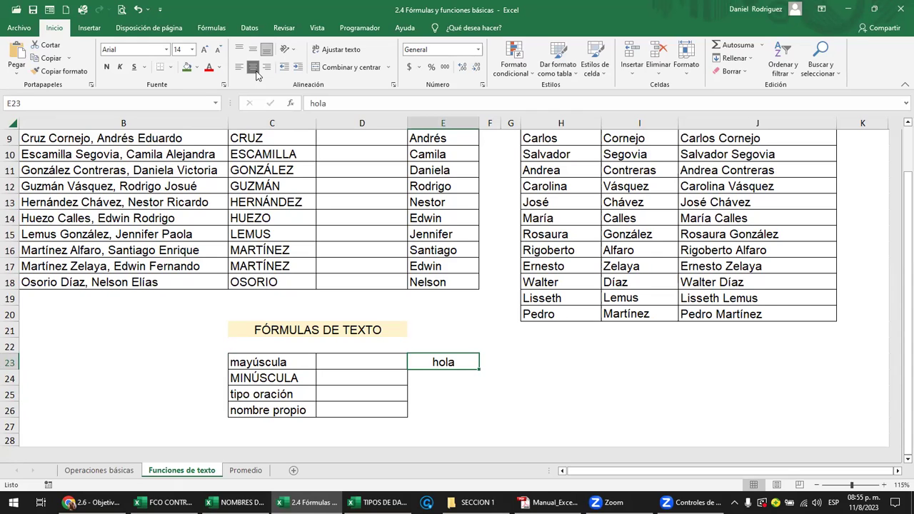
Step: Replace the sample with uppercase HOLA in E23 and start a formula in D23
{"action": "type", "text": "HOLA"}
{"action": "key", "text": "Return"}
{"action": "key", "text": "Up"}
{"action": "key", "text": "Left"}
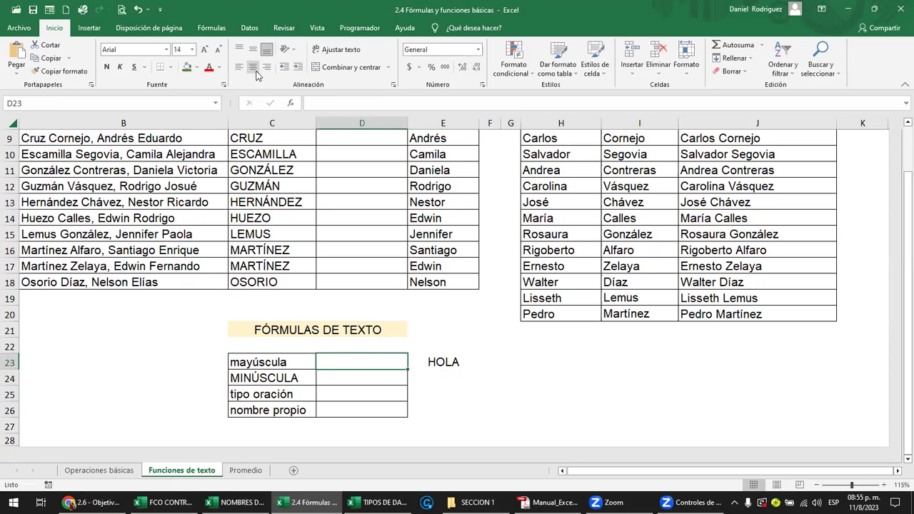
{"action": "type", "text": "=N"}
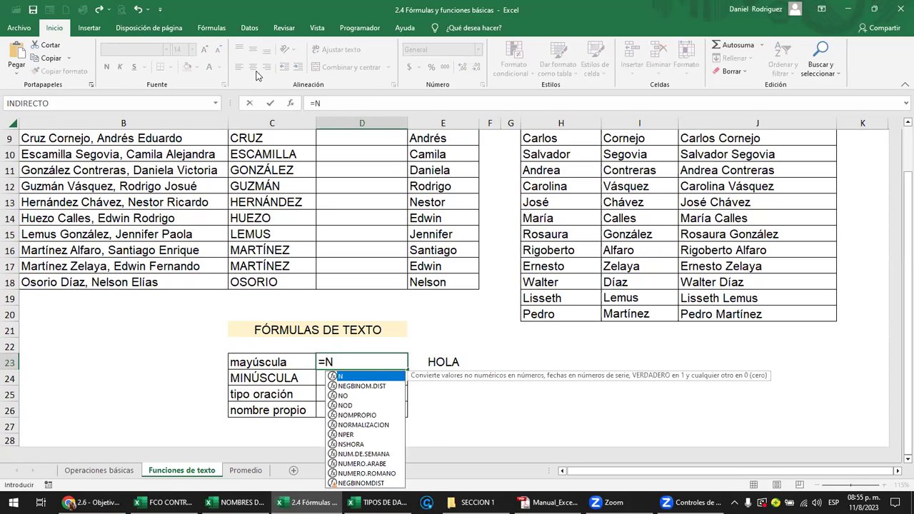
Step: Enter =MINUSC(E23) in D23 so it shows hola, then inspect the formula
{"action": "key", "text": "BackSpace"}
{"action": "type", "text": "MIN"}
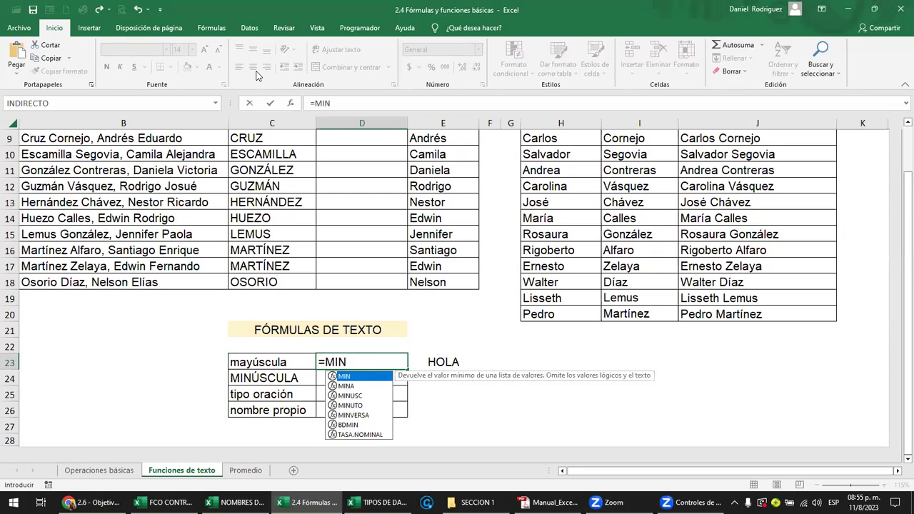
{"action": "key", "text": "Down"}
{"action": "key", "text": "Down"}
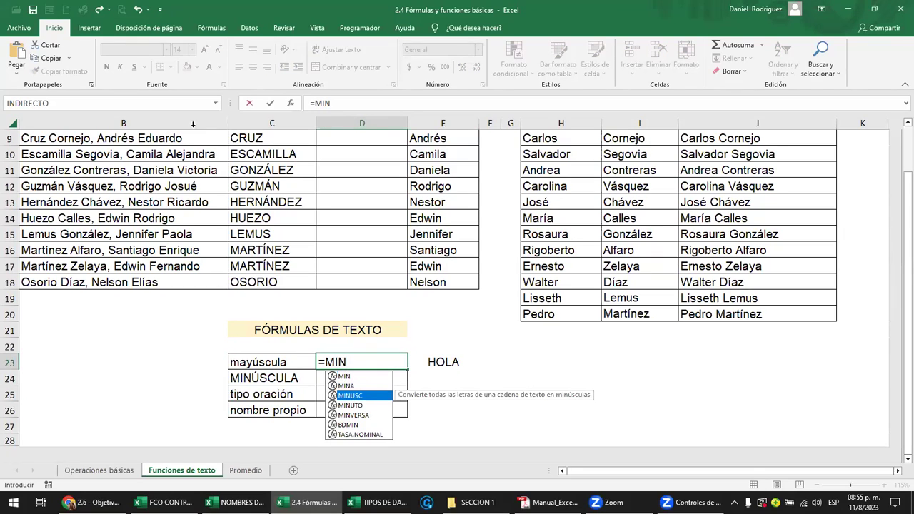
{"action": "double_click", "coordinate": [345, 394]}
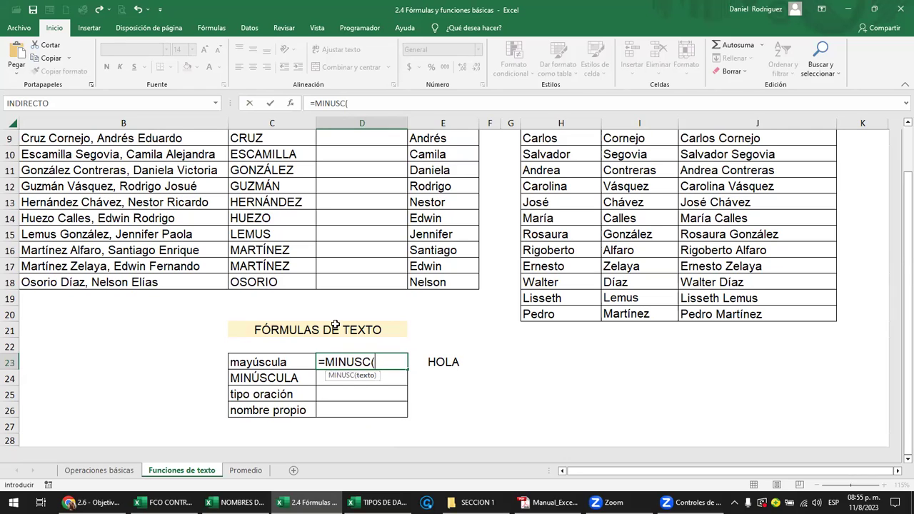
{"action": "left_click", "coordinate": [461, 358]}
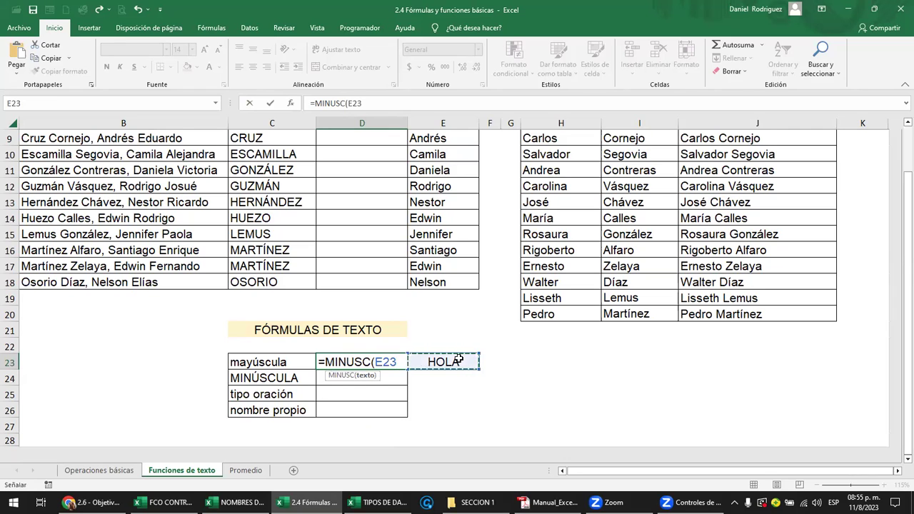
{"action": "key", "text": "Return"}
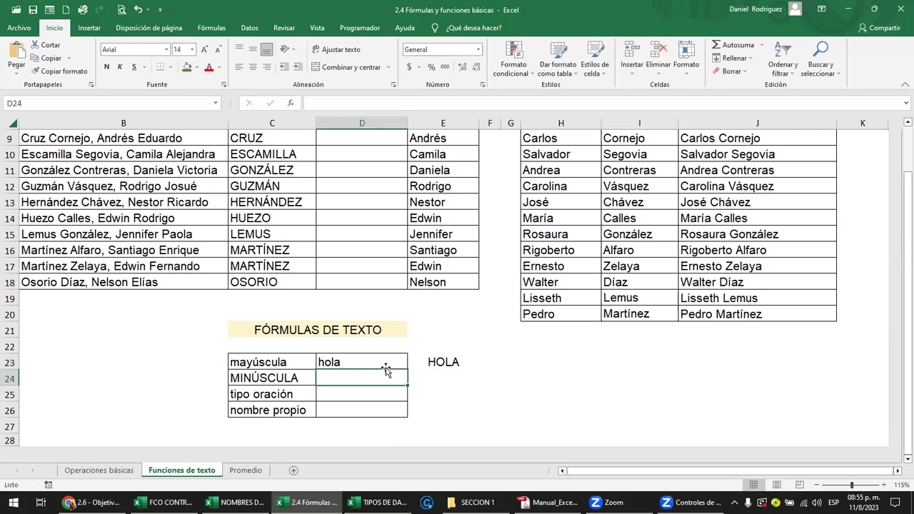
{"action": "left_click", "coordinate": [370, 362]}
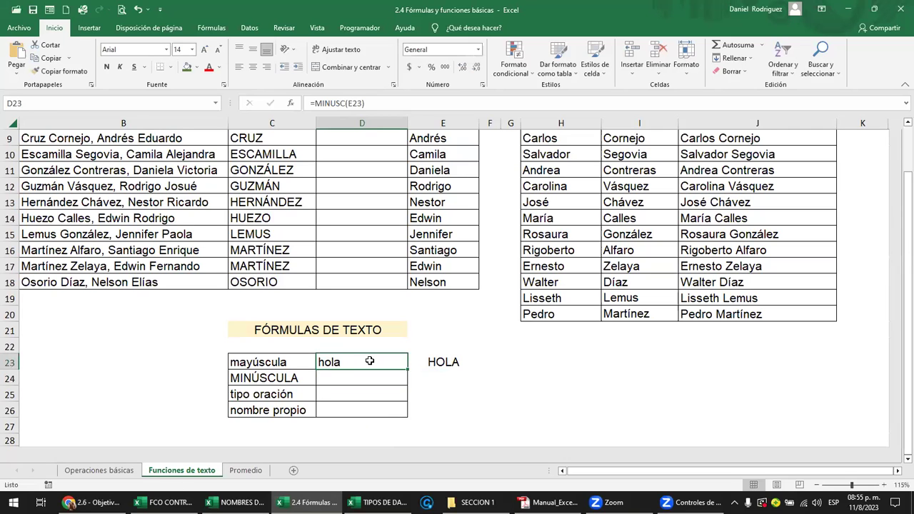
{"action": "double_click", "coordinate": [370, 361]}
{"action": "key", "text": "Escape"}
{"action": "scroll", "coordinate": [365, 361], "scroll_direction": "up", "scroll_amount": 1}
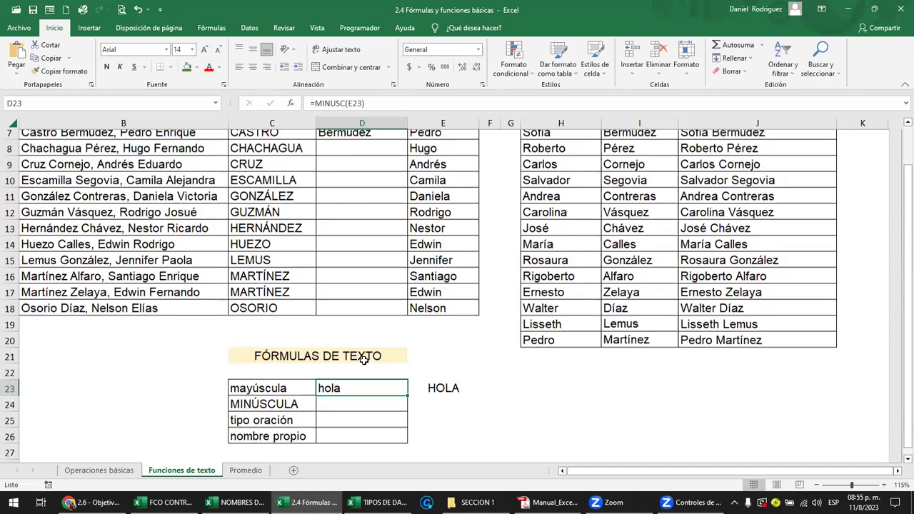
{"action": "scroll", "coordinate": [365, 361], "scroll_direction": "up", "scroll_amount": 1}
Step: Undo the concatenated full names in column J and return to J6
{"action": "left_click", "coordinate": [730, 187]}
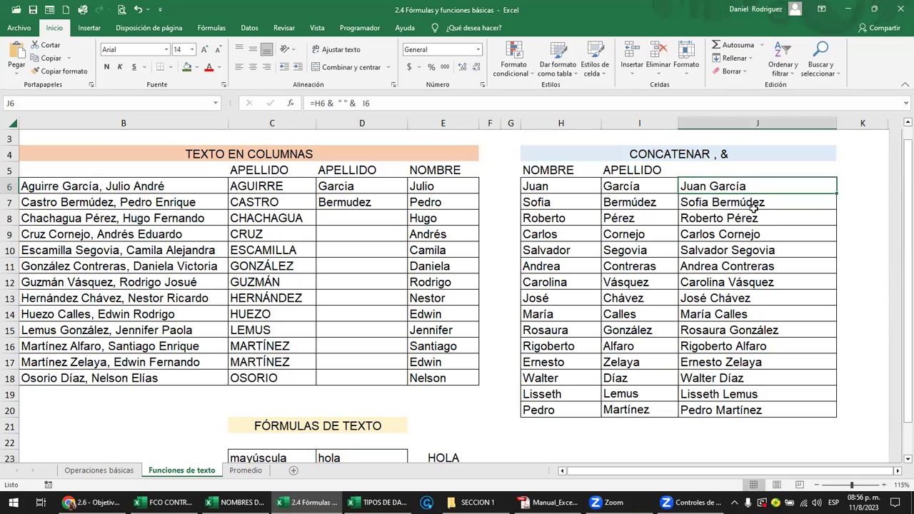
{"action": "key", "text": "ctrl+z"}
{"action": "key", "text": "ctrl+z"}
{"action": "key", "text": "Down"}
{"action": "key", "text": "Left"}
{"action": "key", "text": "Left"}
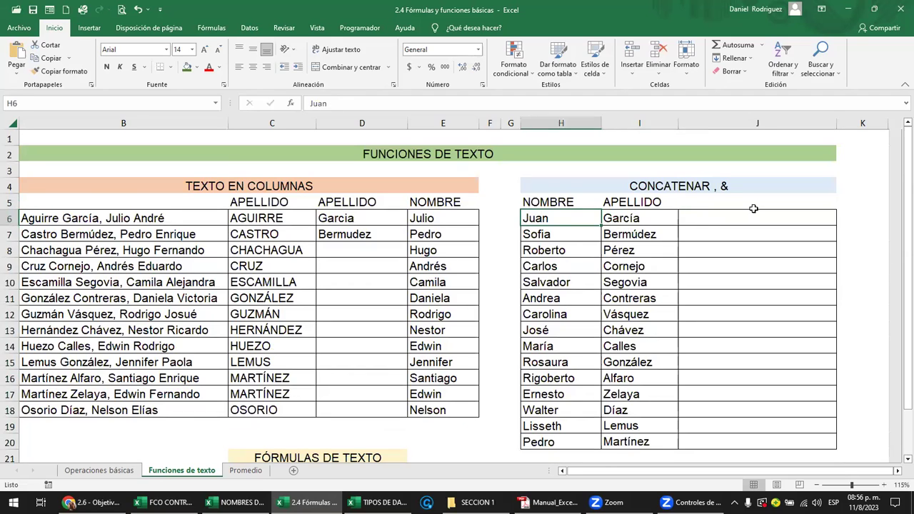
{"action": "key", "text": "Right"}
{"action": "key", "text": "Right"}
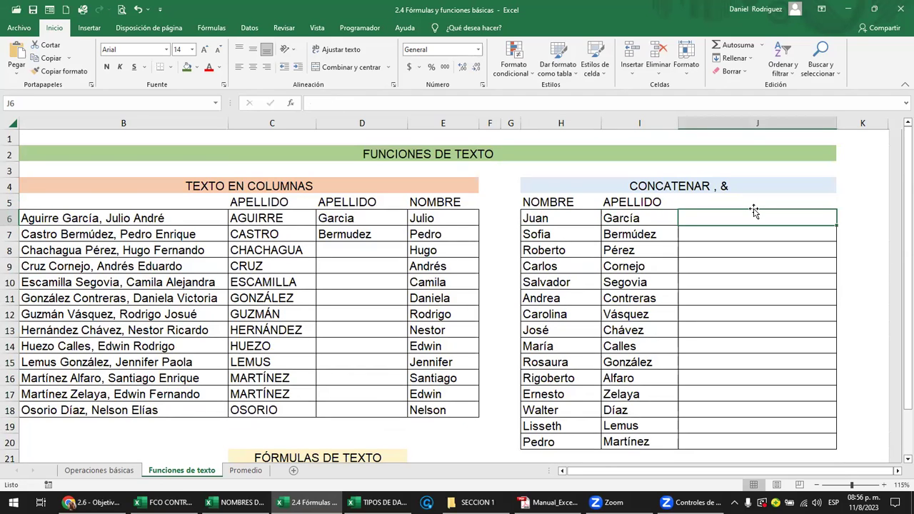
Step: Enter =MINUSC(H6) in J6 and fill it down to row 20, giving juan through pedro
{"action": "type", "text": "="}
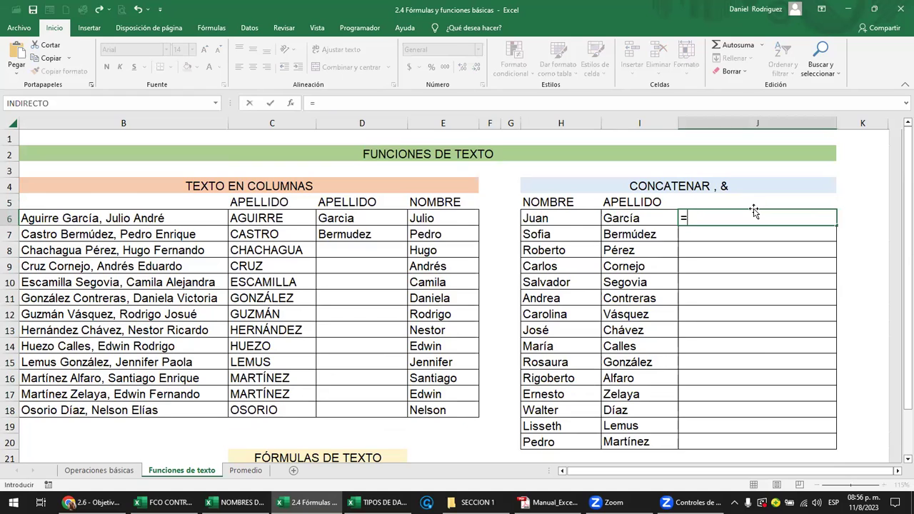
{"action": "type", "text": "N"}
{"action": "key", "text": "BackSpace"}
{"action": "type", "text": "MI"}
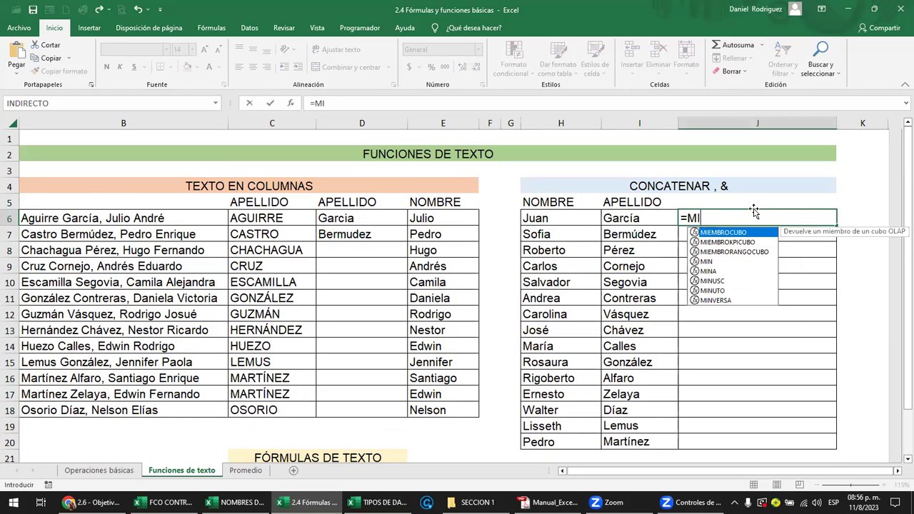
{"action": "type", "text": "N"}
{"action": "key", "text": "Down"}
{"action": "key", "text": "Down"}
{"action": "key", "text": "Tab"}
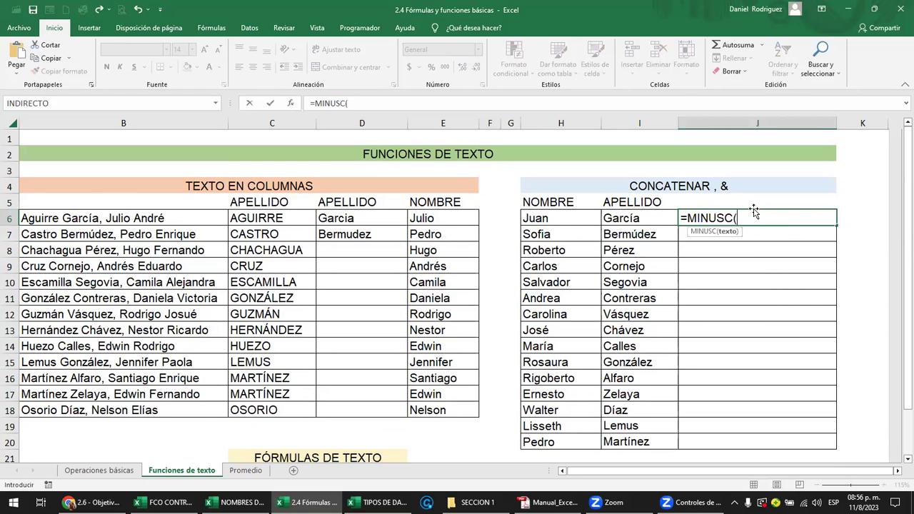
{"action": "left_click", "coordinate": [552, 220]}
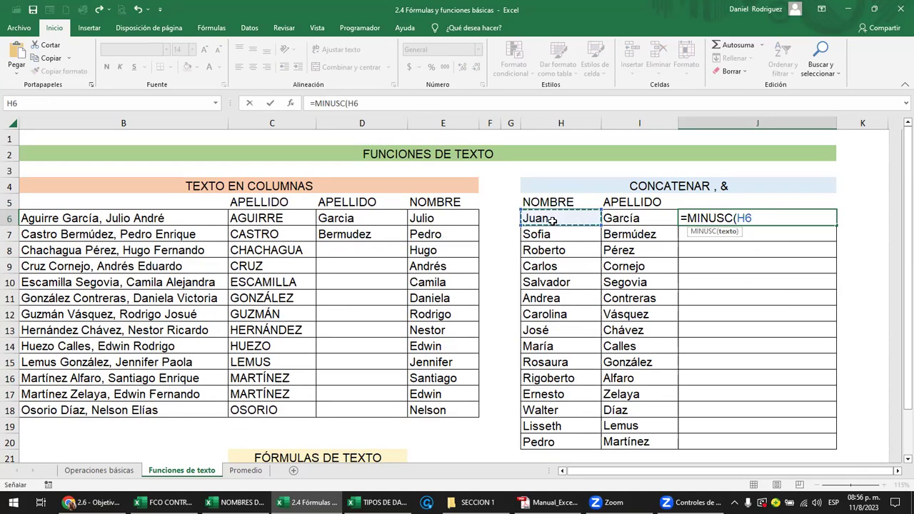
{"action": "key", "text": "Return"}
{"action": "left_click", "coordinate": [703, 220]}
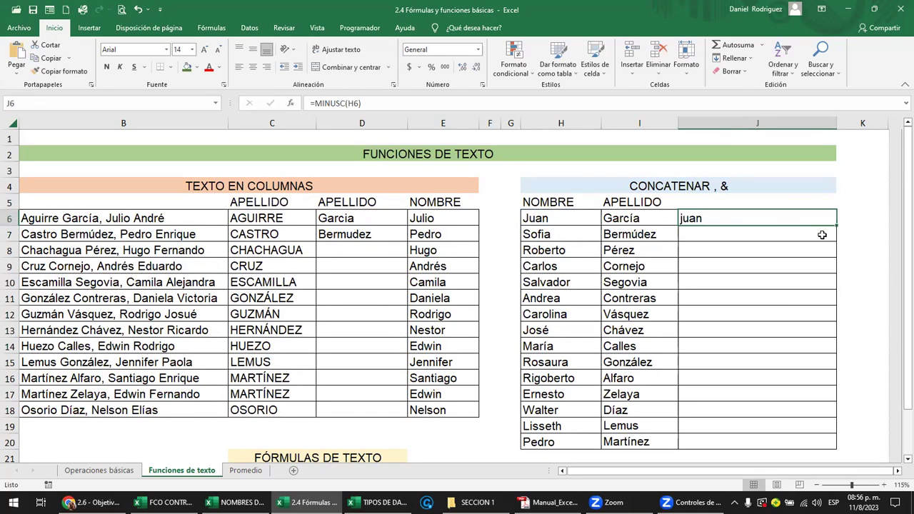
{"action": "double_click", "coordinate": [837, 226]}
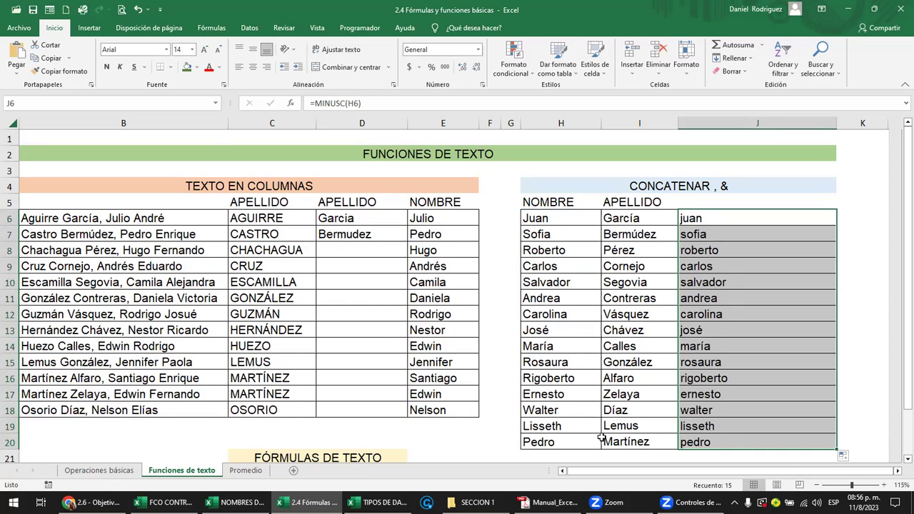
{"action": "scroll", "coordinate": [580, 428], "scroll_direction": "down", "scroll_amount": 2}
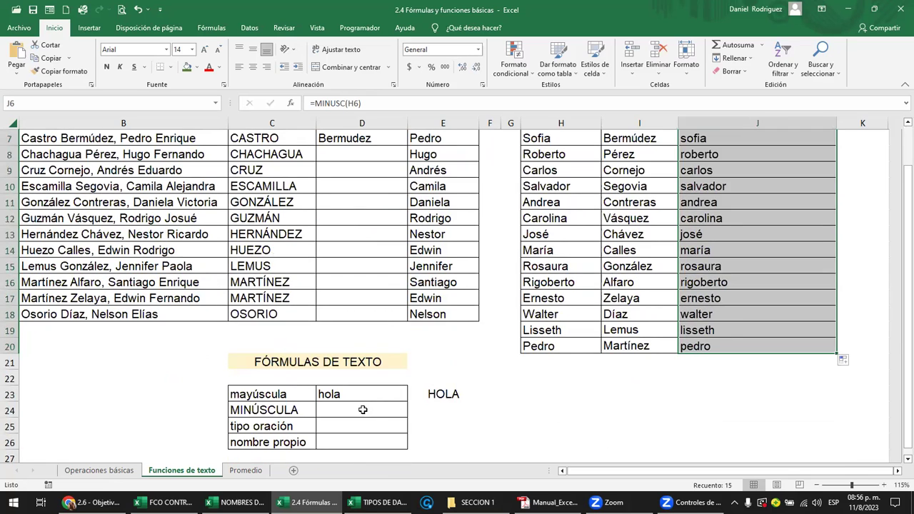
Step: Type hola in E24 and enter =MAYUSC(E24) in D24 to display HOLA
{"action": "left_click", "coordinate": [363, 409]}
{"action": "left_click", "coordinate": [449, 405]}
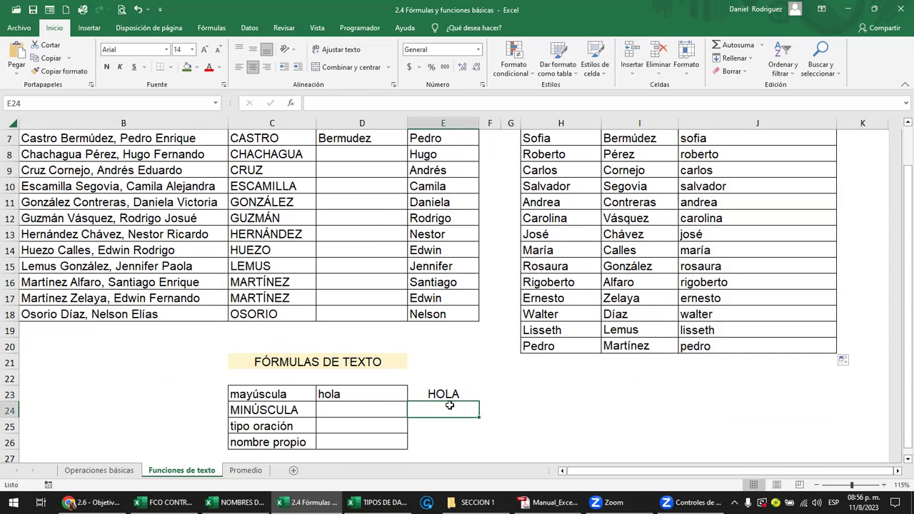
{"action": "type", "text": "hola"}
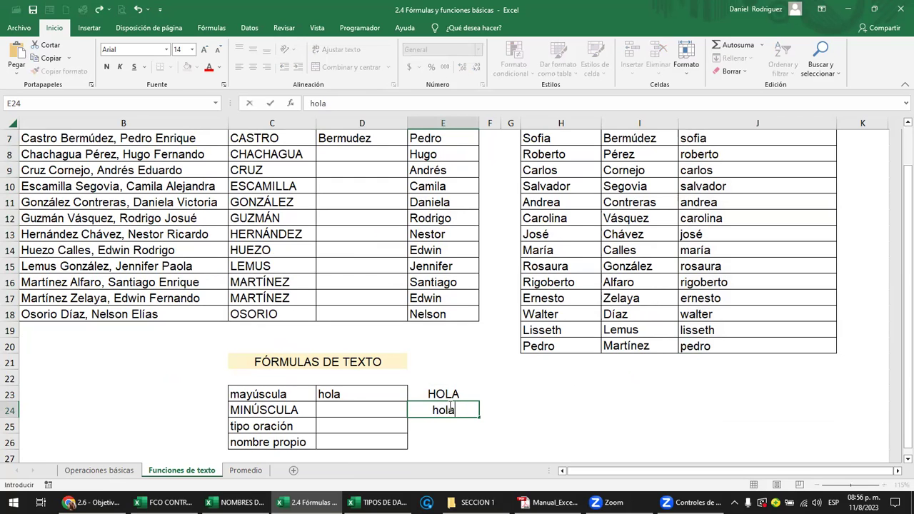
{"action": "key", "text": "ctrl+Return"}
{"action": "key", "text": "Left"}
{"action": "type", "text": "="}
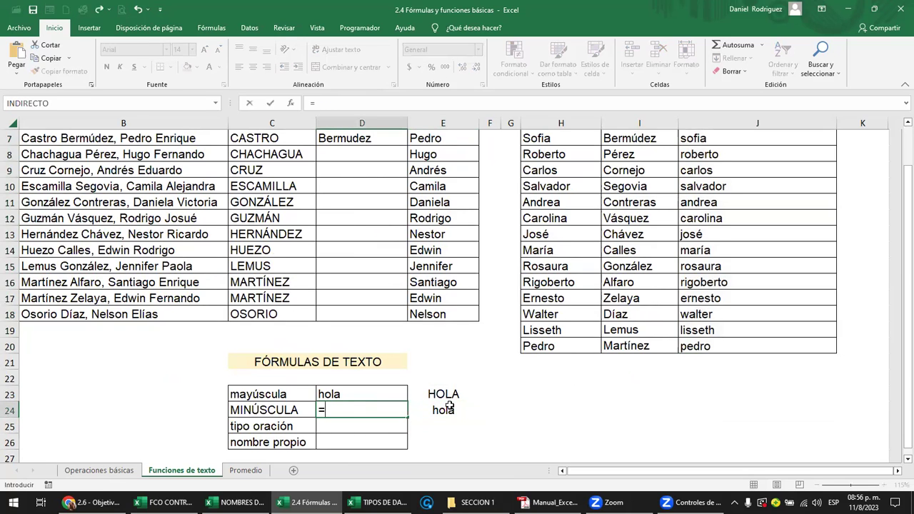
{"action": "type", "text": "may"}
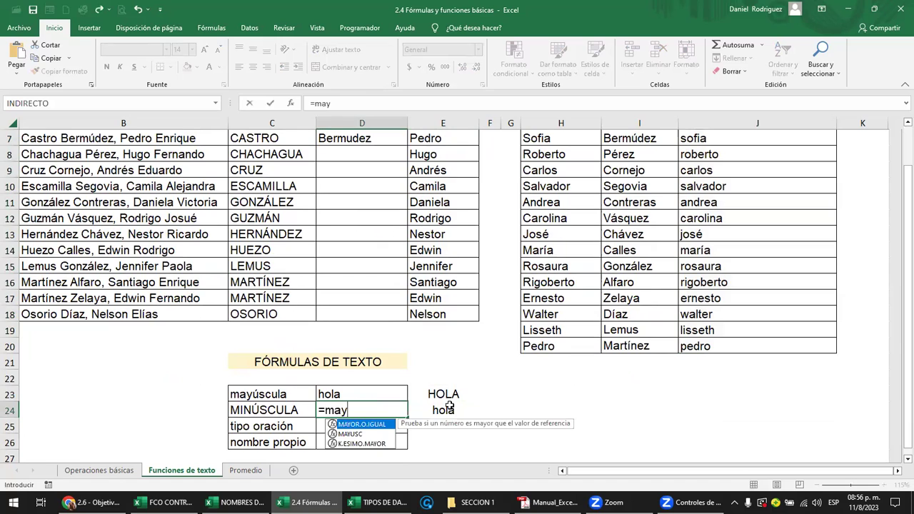
{"action": "left_click", "coordinate": [354, 435]}
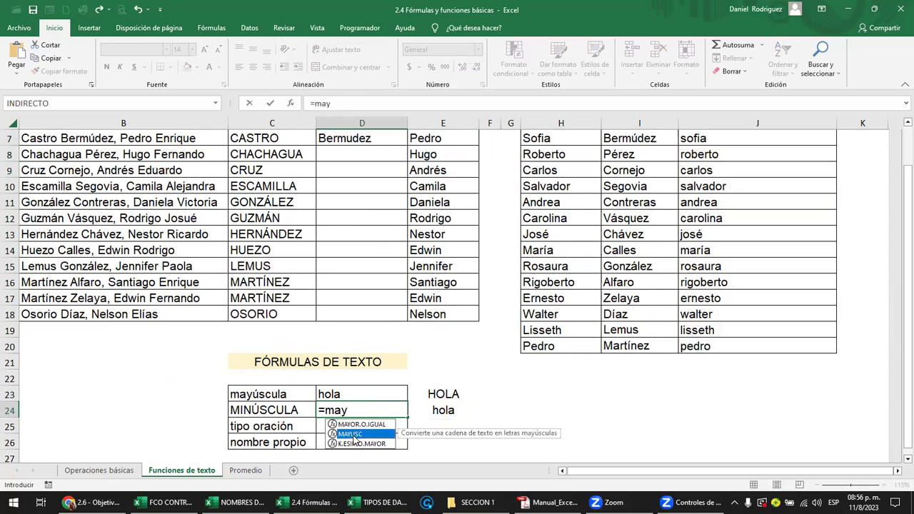
{"action": "double_click", "coordinate": [353, 434]}
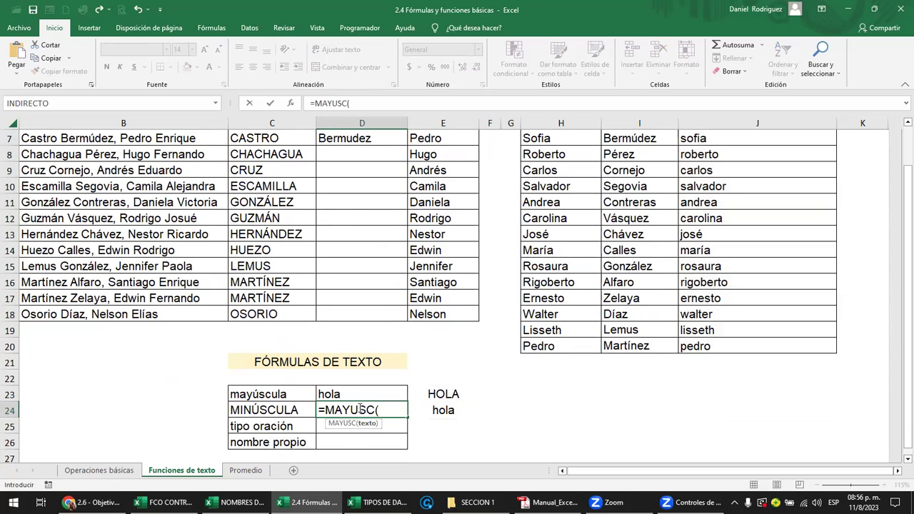
{"action": "left_click", "coordinate": [455, 408]}
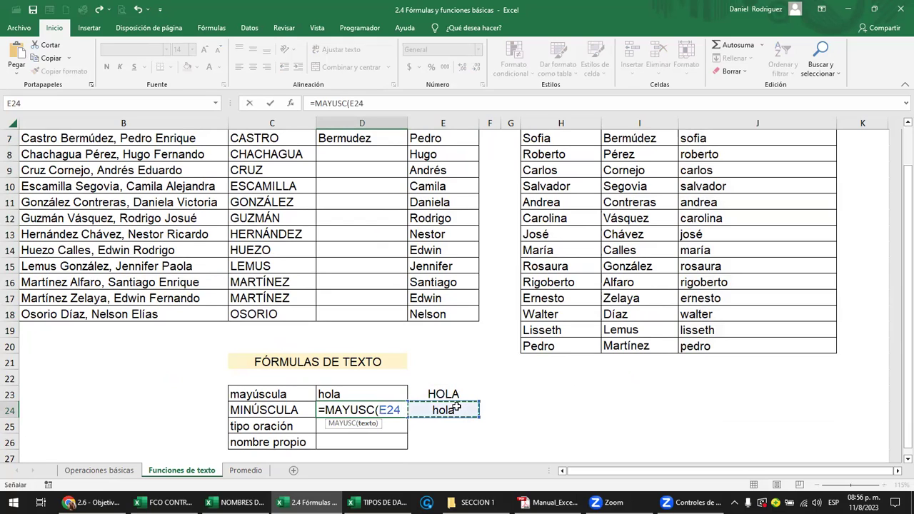
{"action": "key", "text": "Return"}
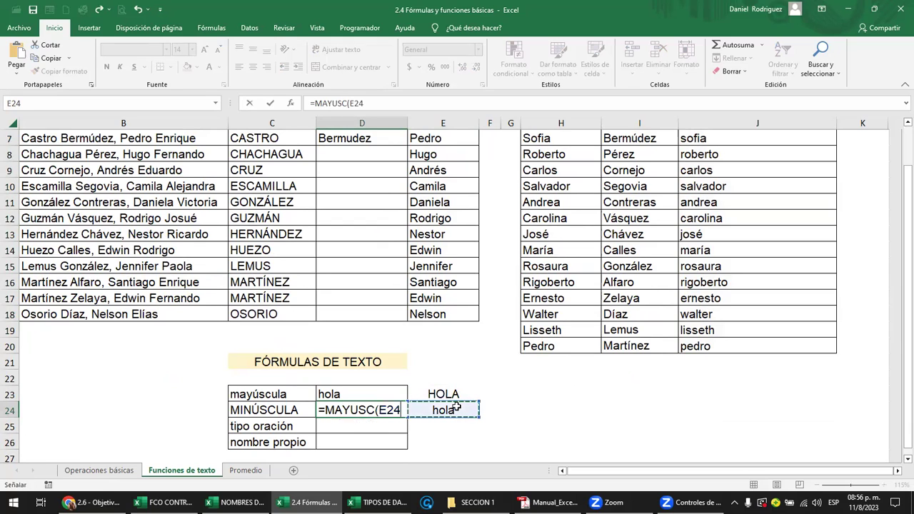
Step: Clear the old lowercase names from J6:J20
{"action": "left_click", "coordinate": [368, 411]}
{"action": "scroll", "coordinate": [648, 278], "scroll_direction": "up", "scroll_amount": 2}
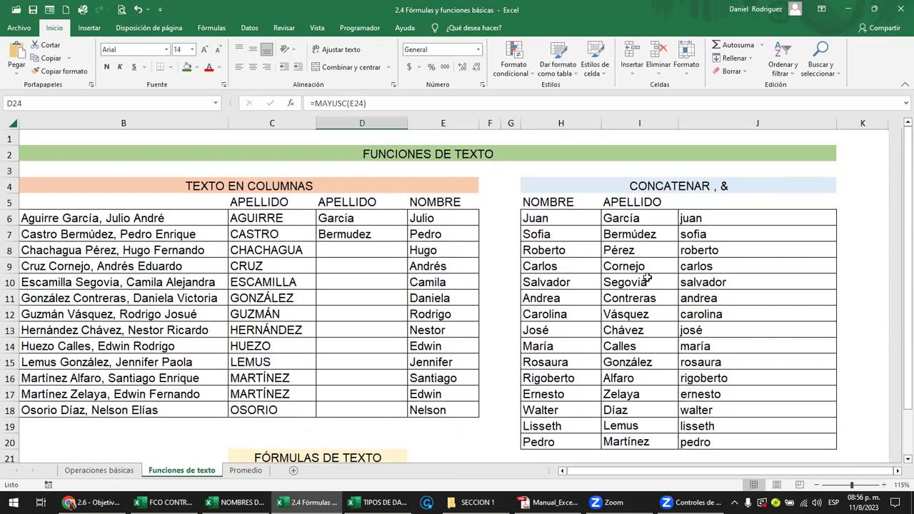
{"action": "left_click_drag", "start_coordinate": [719, 223], "coordinate": [720, 440]}
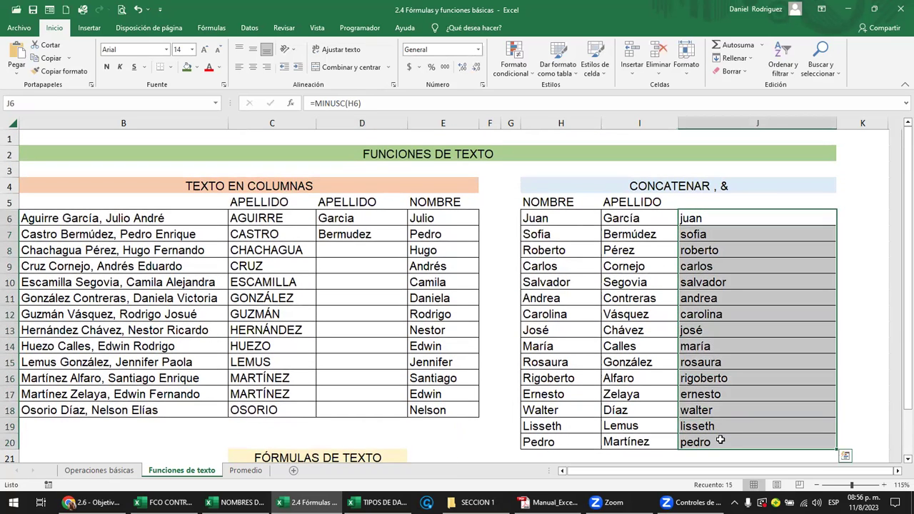
{"action": "key", "text": "Delete"}
Step: Enter =MAYUSC(H6) in J6 and fill it down to J20
{"action": "left_click", "coordinate": [708, 222]}
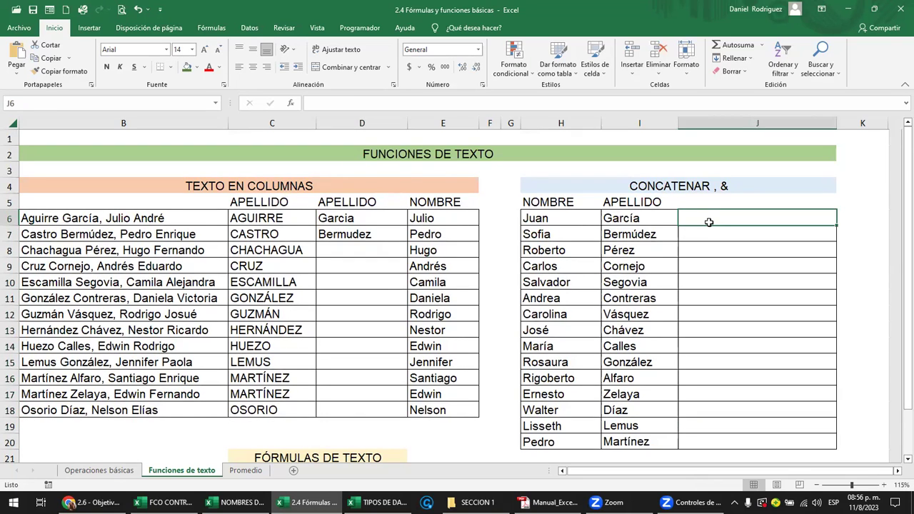
{"action": "type", "text": "=may"}
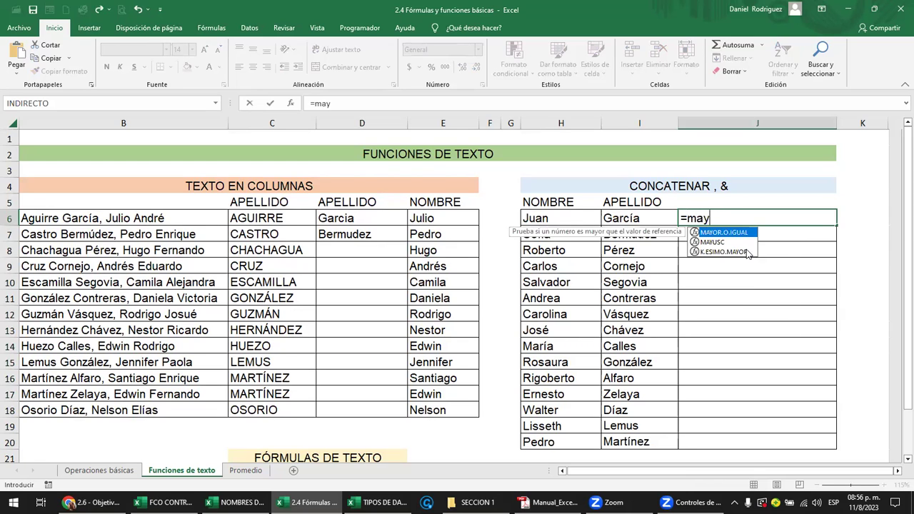
{"action": "double_click", "coordinate": [712, 242]}
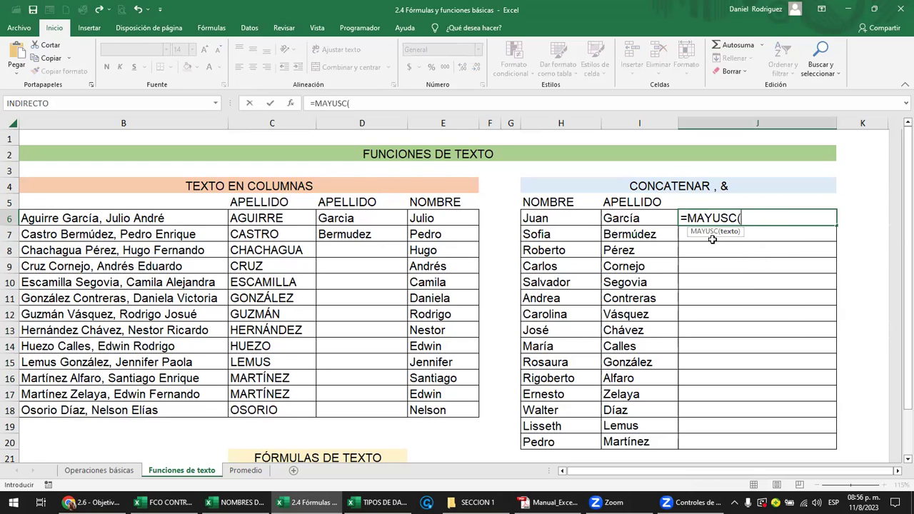
{"action": "left_click", "coordinate": [560, 222]}
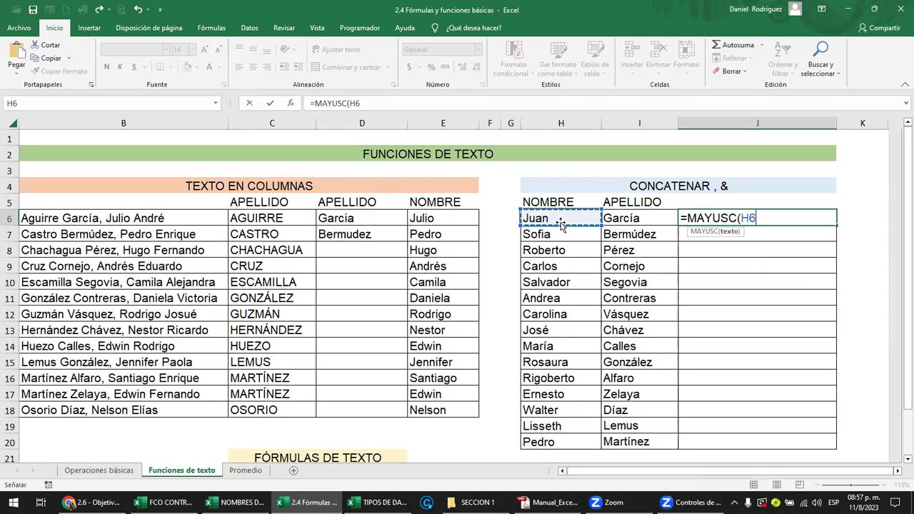
{"action": "key", "text": "Return"}
{"action": "left_click", "coordinate": [717, 214]}
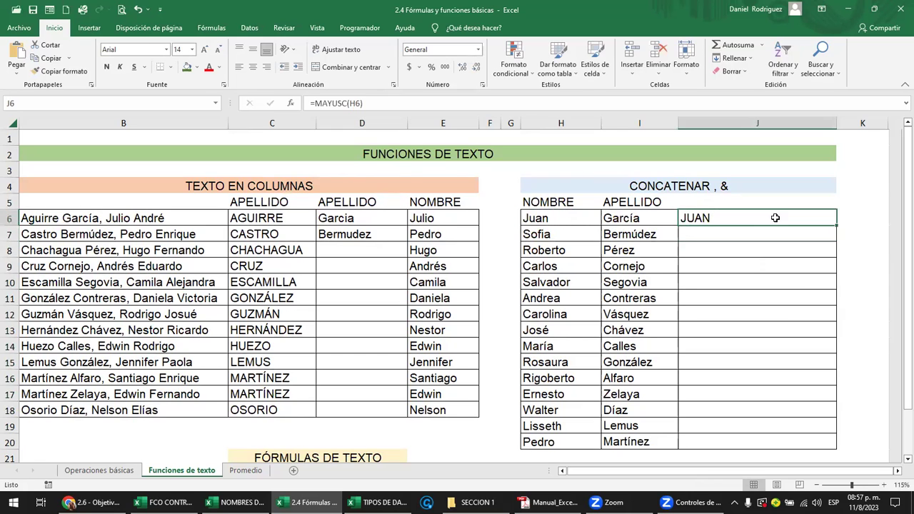
{"action": "double_click", "coordinate": [836, 226]}
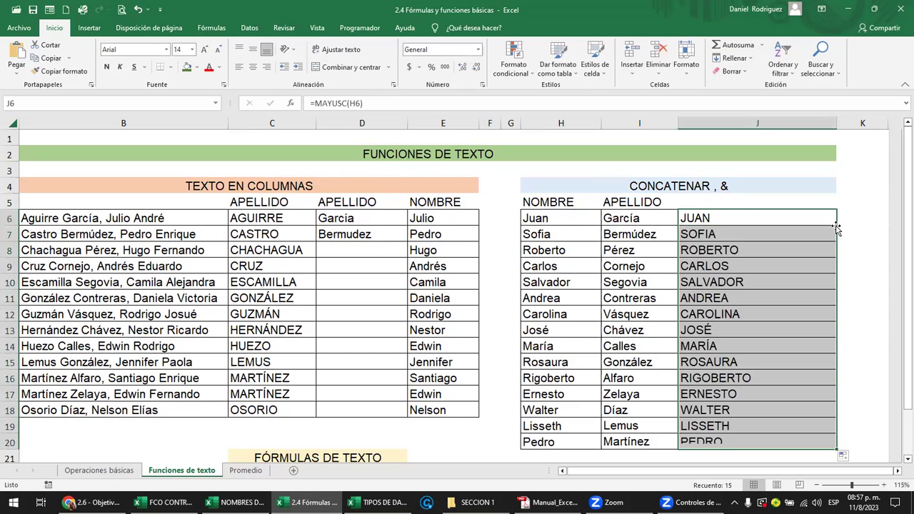
Step: Show that J6 depends on H6 by deleting Juan, then undo the deletion
{"action": "left_click_drag", "start_coordinate": [766, 225], "coordinate": [742, 220]}
{"action": "left_click", "coordinate": [742, 219]}
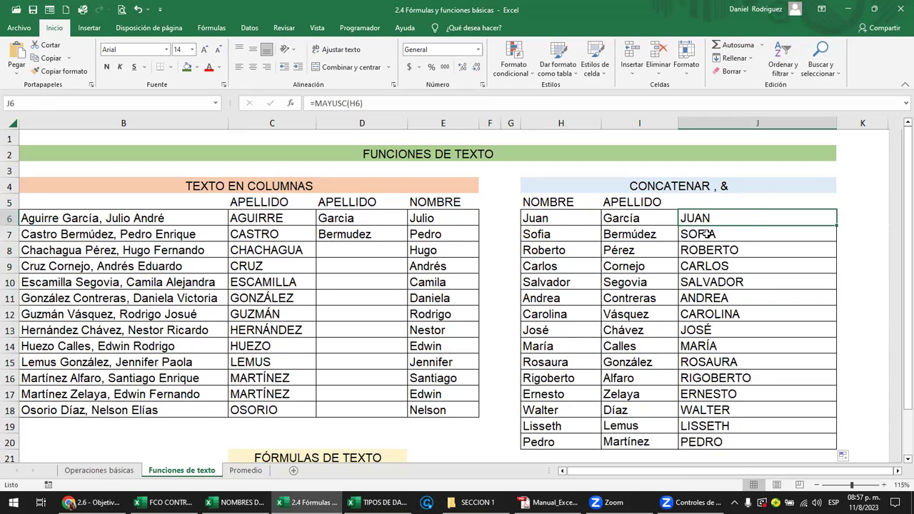
{"action": "key", "text": "F2"}
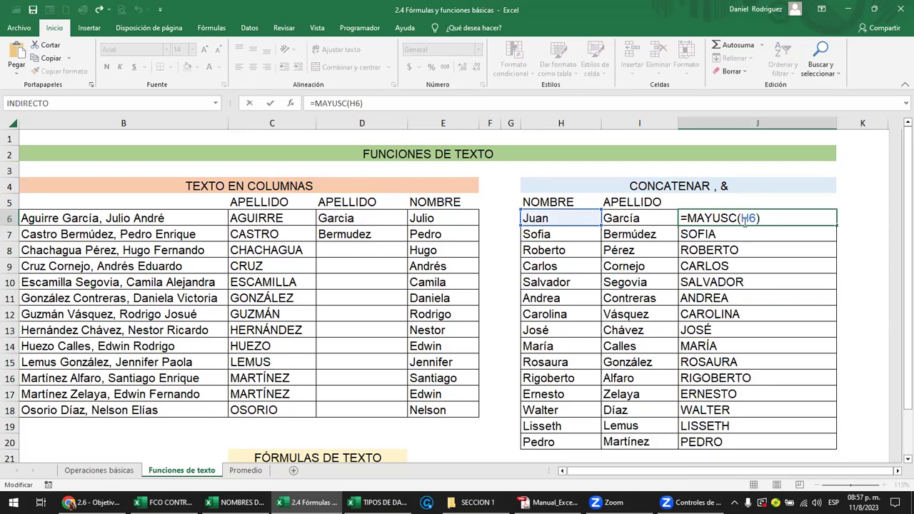
{"action": "key", "text": "Escape"}
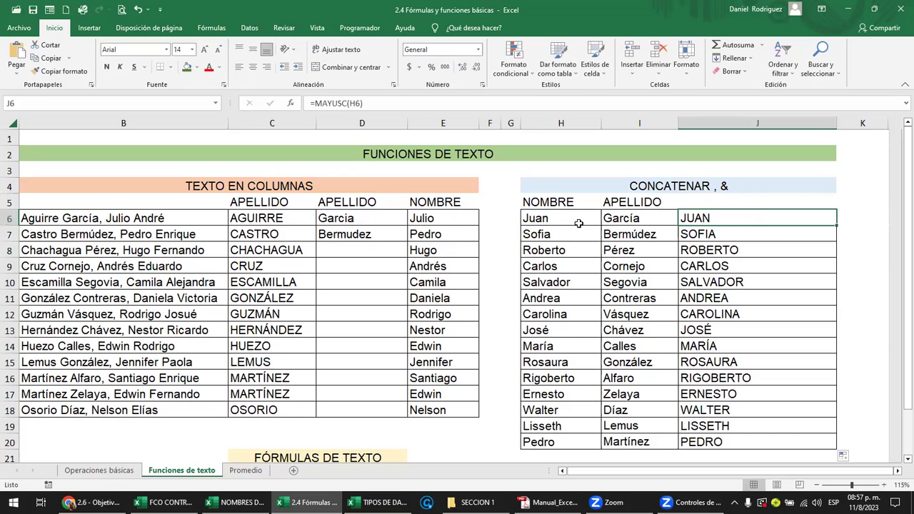
{"action": "left_click", "coordinate": [556, 221]}
{"action": "key", "text": "Delete"}
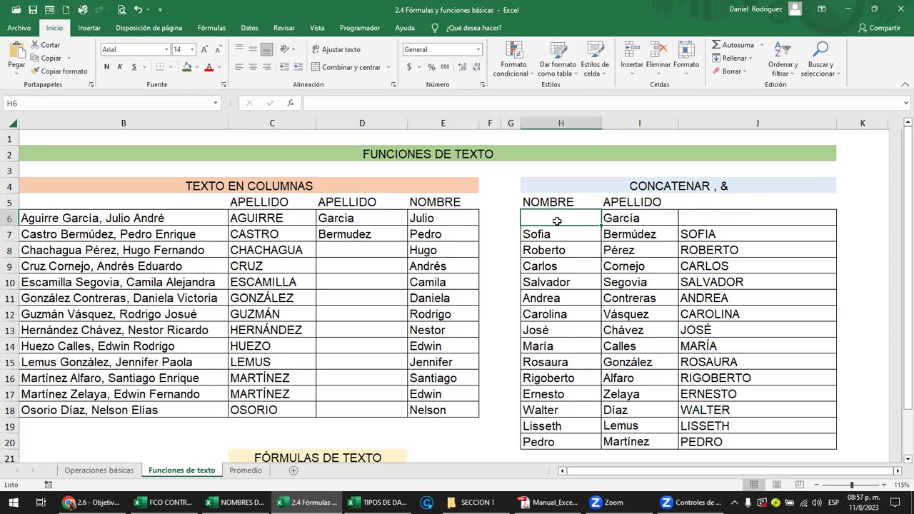
{"action": "key", "text": "ctrl+z"}
{"action": "key", "text": "Right"}
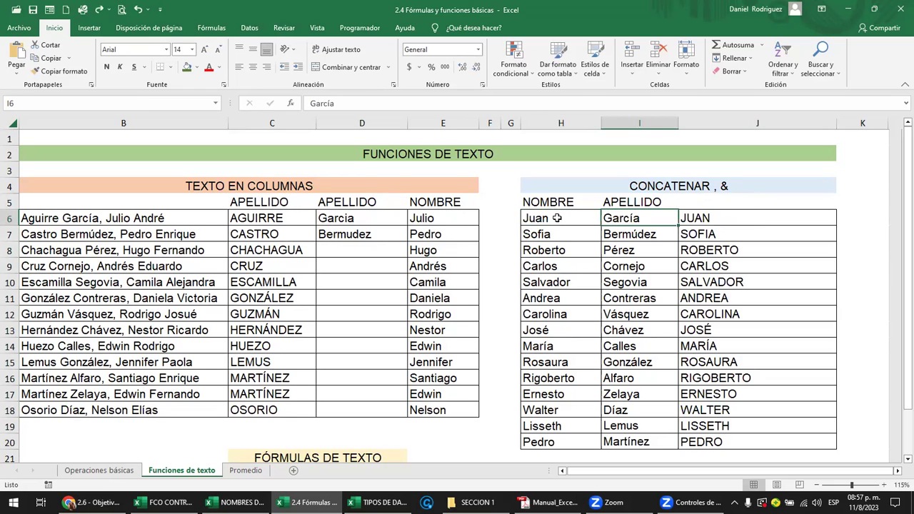
Step: Copy the uppercase names in J6:J20 and paste them as values onto H6
{"action": "left_click_drag", "start_coordinate": [557, 218], "coordinate": [542, 442]}
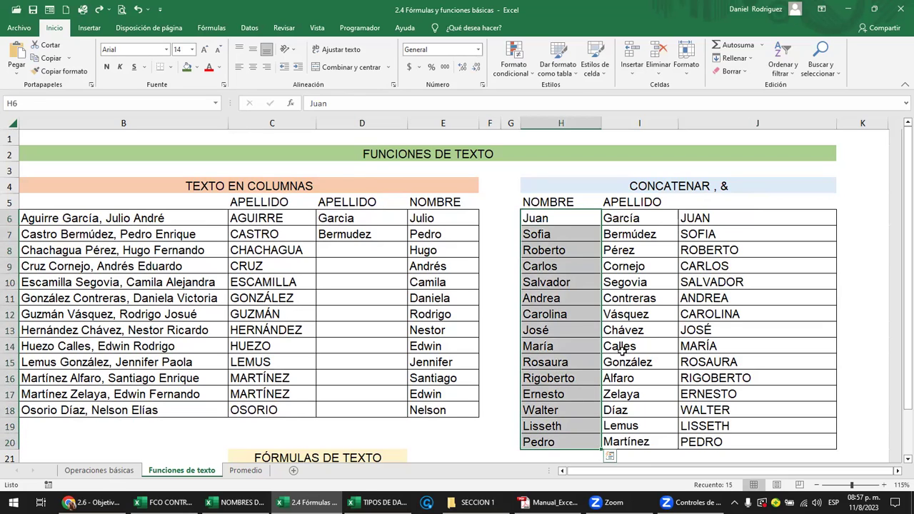
{"action": "left_click_drag", "start_coordinate": [698, 216], "coordinate": [731, 440]}
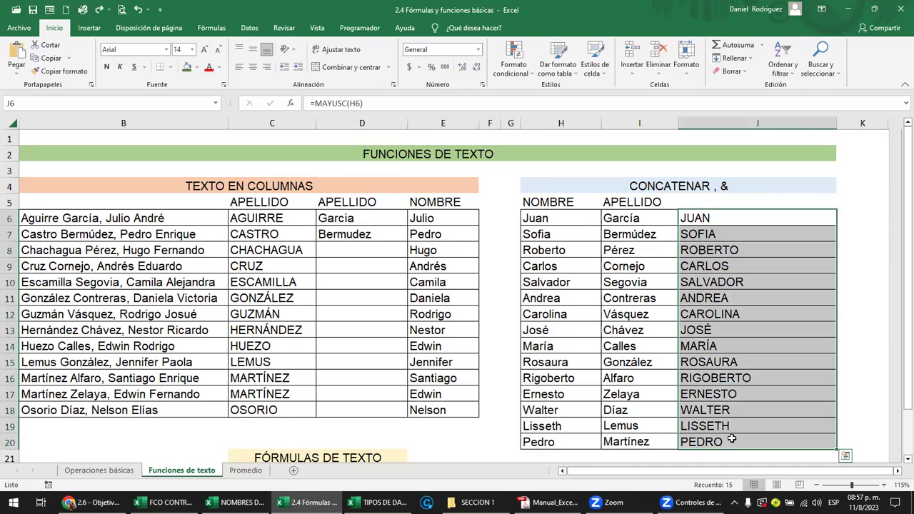
{"action": "key", "text": "ctrl+c"}
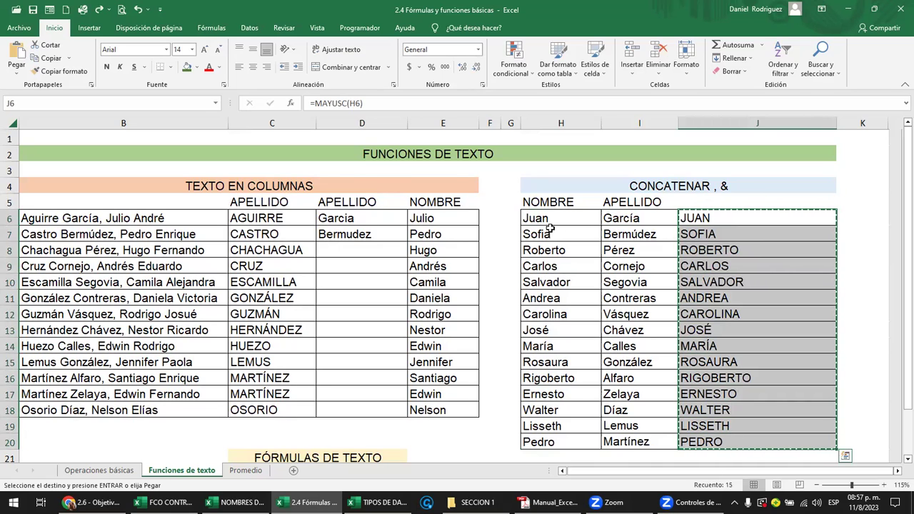
{"action": "left_click", "coordinate": [552, 218]}
{"action": "right_click", "coordinate": [553, 218]}
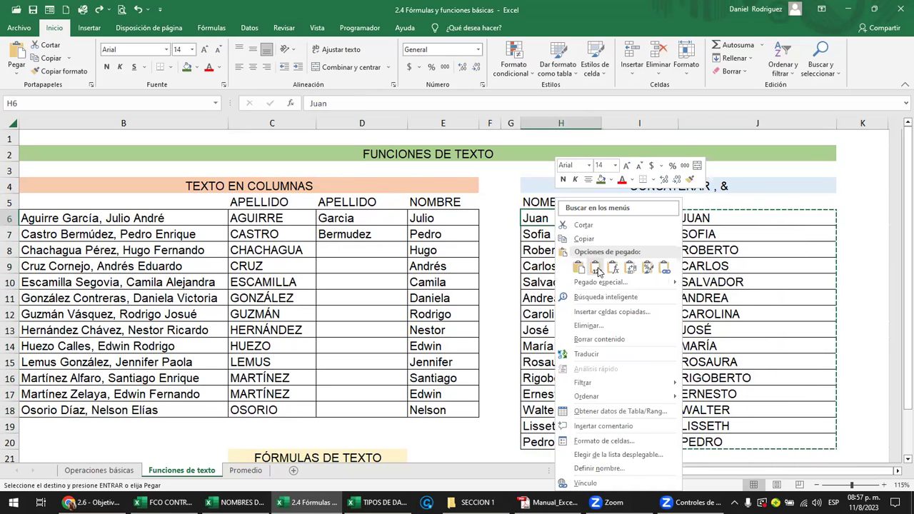
{"action": "left_click", "coordinate": [596, 266]}
Step: Confirm H6 now holds JUAN as text while J6 and J7 still hold formulas
{"action": "left_click", "coordinate": [567, 223]}
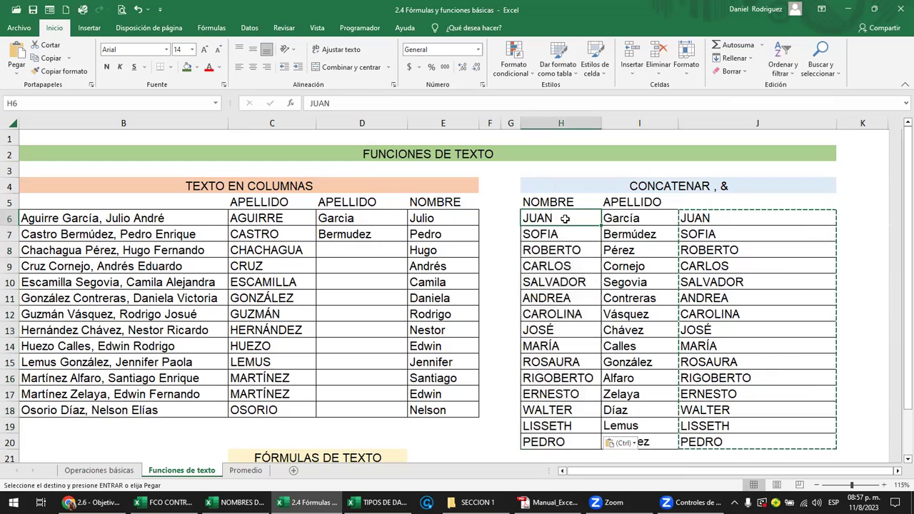
{"action": "left_click", "coordinate": [711, 217]}
{"action": "key", "text": "Escape"}
{"action": "left_click", "coordinate": [534, 222]}
{"action": "left_click", "coordinate": [689, 219]}
{"action": "left_click", "coordinate": [691, 232]}
{"action": "left_click", "coordinate": [539, 218]}
{"action": "double_click", "coordinate": [707, 224]}
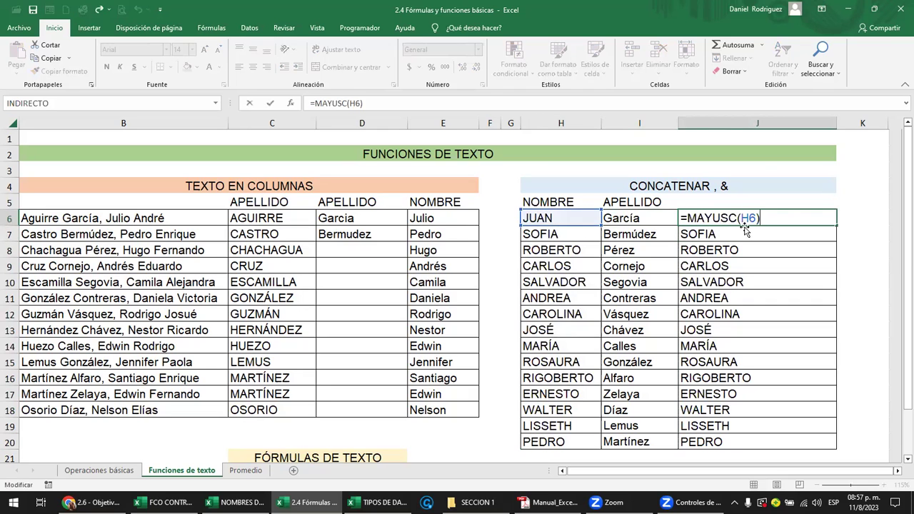
{"action": "key", "text": "Escape"}
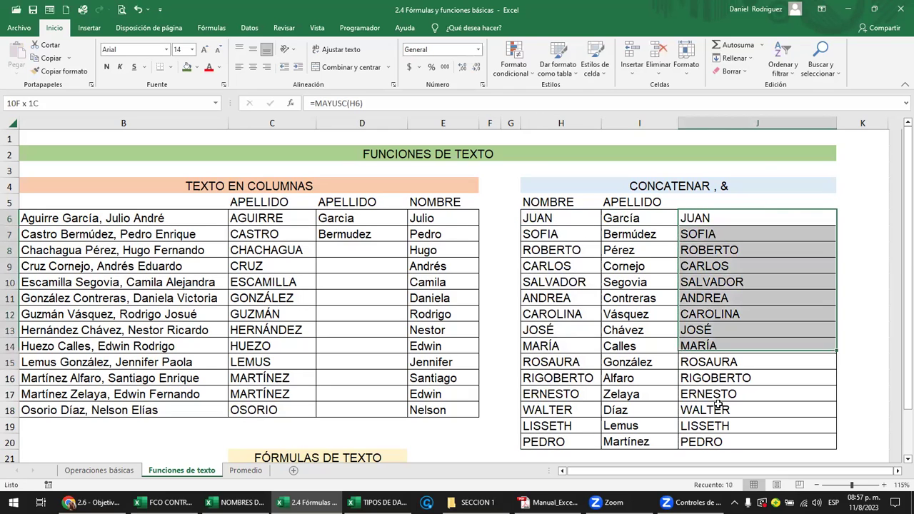
Step: Clear the uppercase formula results from J6:J20
{"action": "left_click_drag", "start_coordinate": [698, 214], "coordinate": [723, 450]}
{"action": "key", "text": "Delete"}
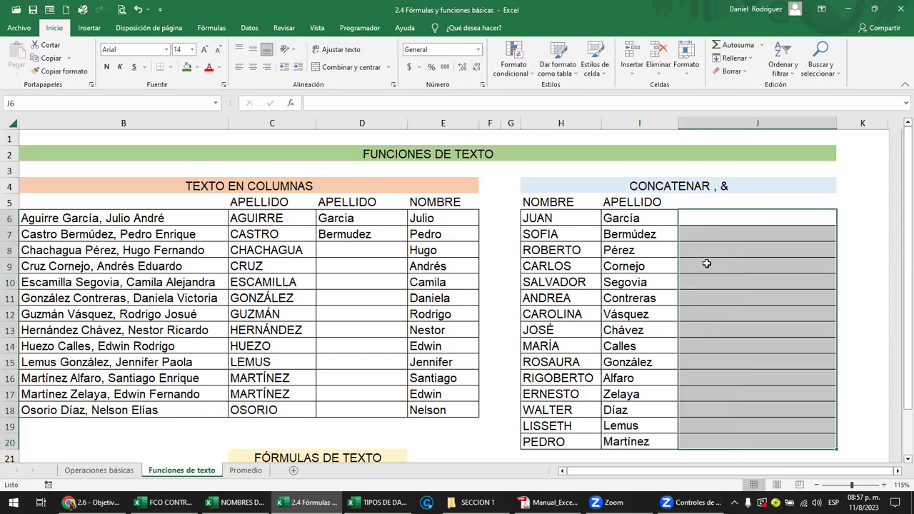
{"action": "left_click", "coordinate": [707, 264]}
Step: Copy HOLA from E23 into E25 for the tipo oración example
{"action": "scroll", "coordinate": [500, 349], "scroll_direction": "down", "scroll_amount": 2}
{"action": "scroll", "coordinate": [460, 367], "scroll_direction": "down", "scroll_amount": 1}
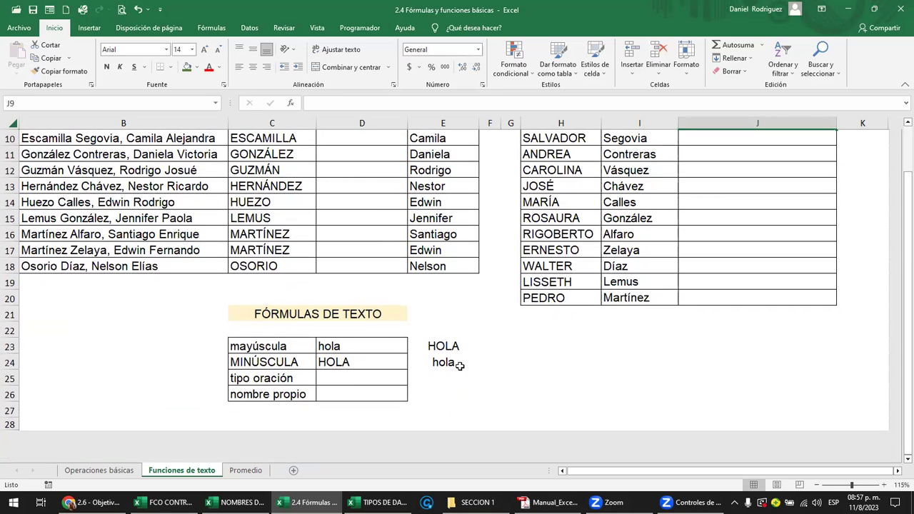
{"action": "left_click", "coordinate": [318, 379]}
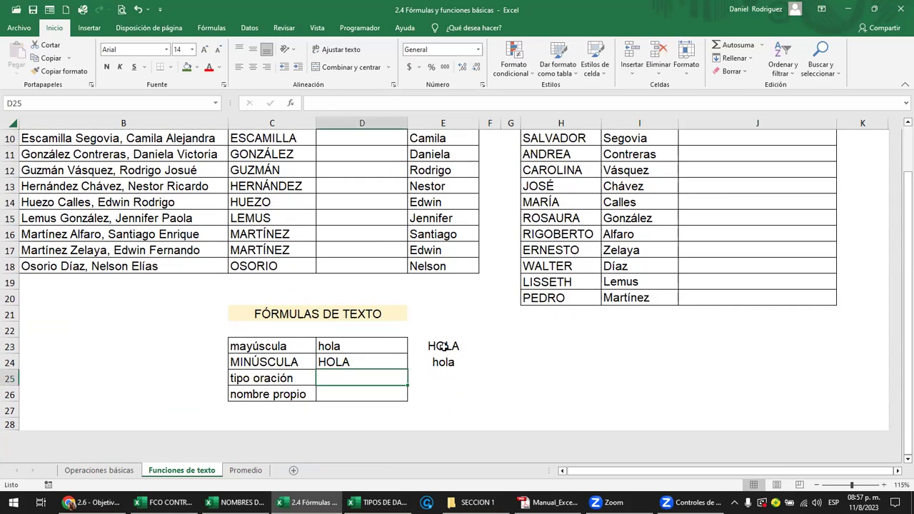
{"action": "left_click", "coordinate": [444, 346]}
{"action": "key", "text": "ctrl+c"}
{"action": "key", "text": "Down"}
{"action": "key", "text": "Down"}
{"action": "key", "text": "Return"}
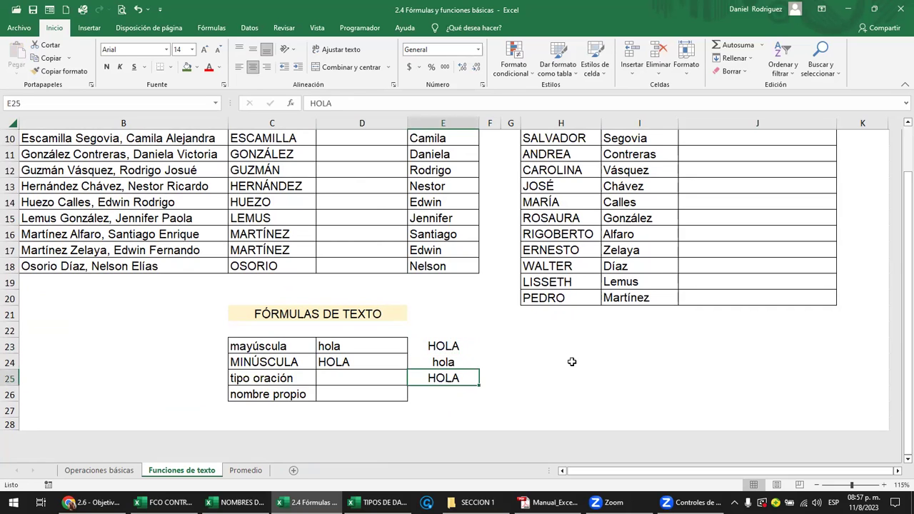
Step: Enter =NOMPROPIO(E25) in D25 so it shows Hola
{"action": "left_click", "coordinate": [353, 379]}
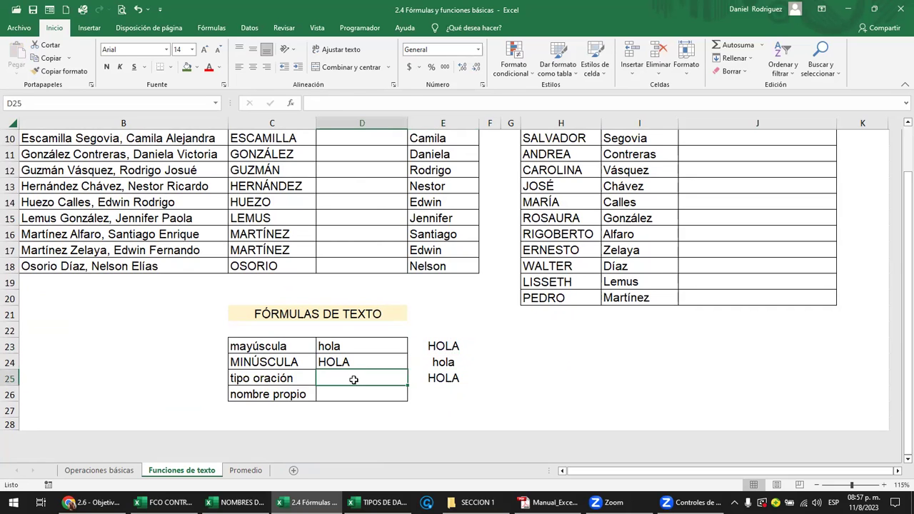
{"action": "type", "text": "="}
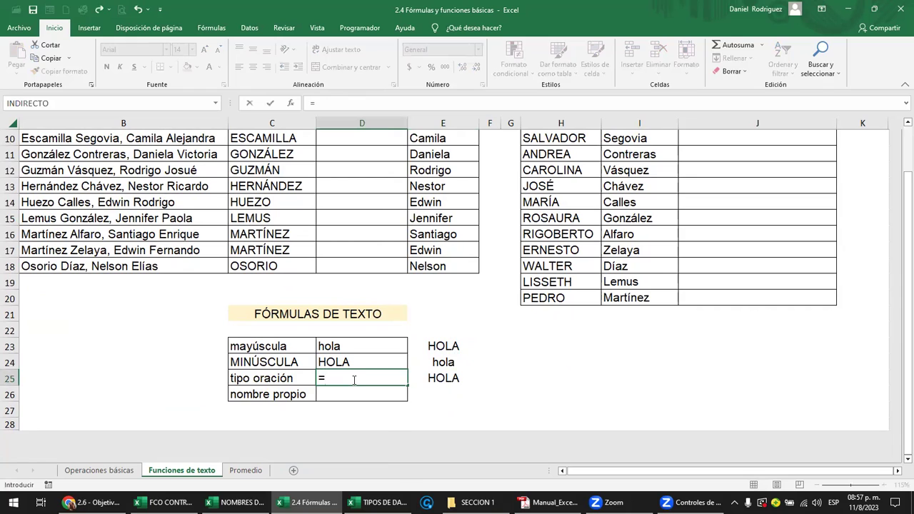
{"action": "type", "text": "nom"}
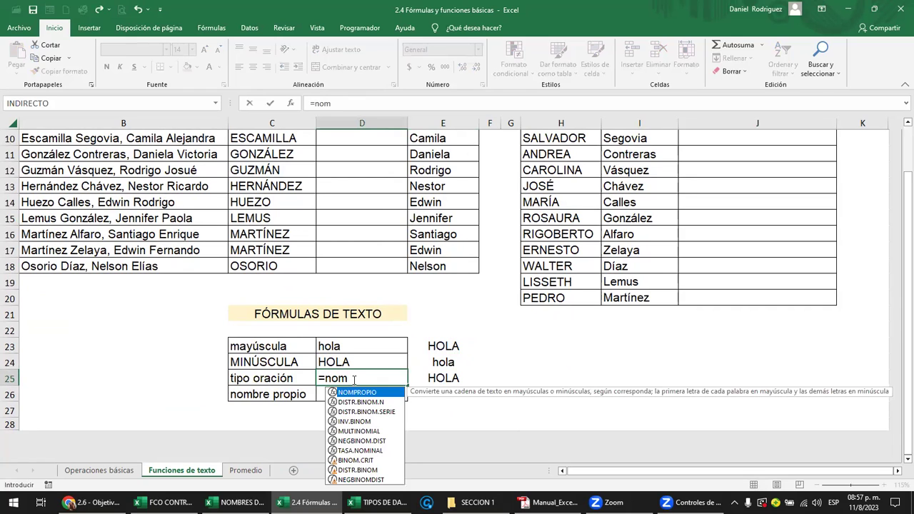
{"action": "double_click", "coordinate": [370, 393]}
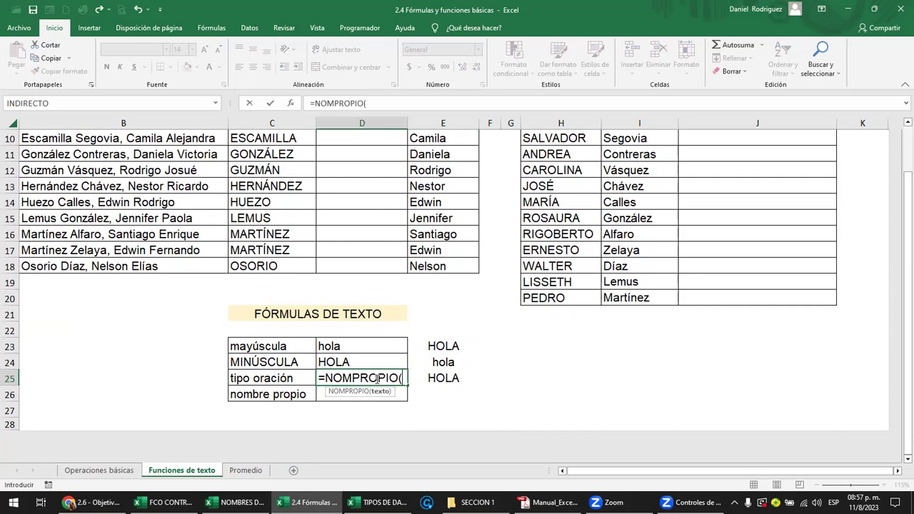
{"action": "left_click", "coordinate": [444, 377]}
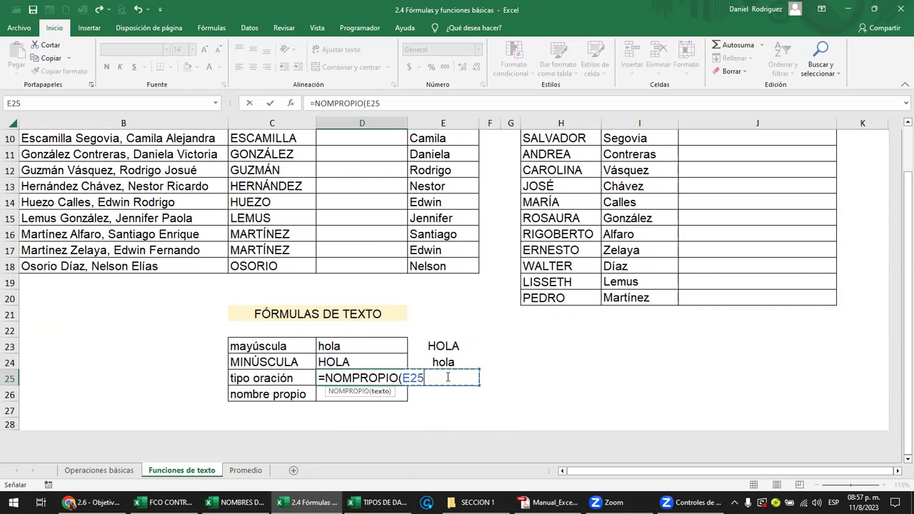
{"action": "key", "text": "Return"}
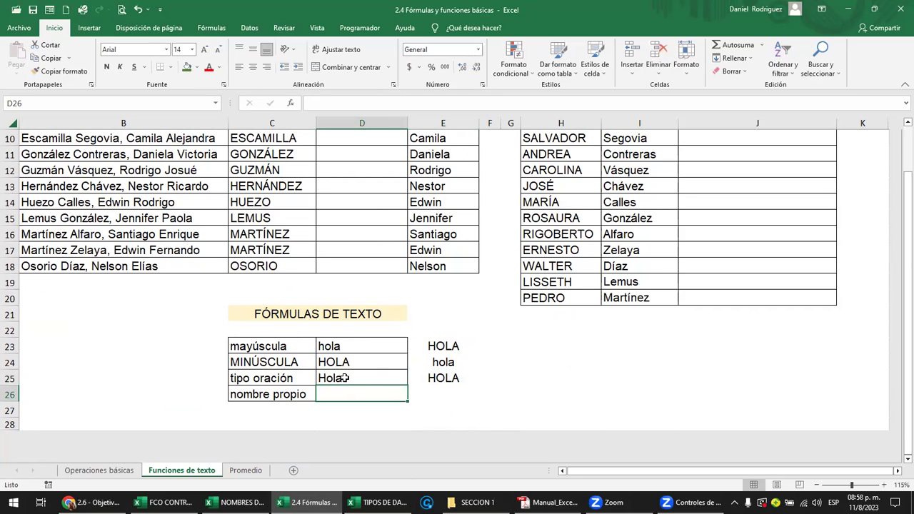
Step: Enter =NOMPROPIO(H6) in J6 and fill it down to J20 (Juan to Pedro)
{"action": "scroll", "coordinate": [523, 391], "scroll_direction": "up", "scroll_amount": 2}
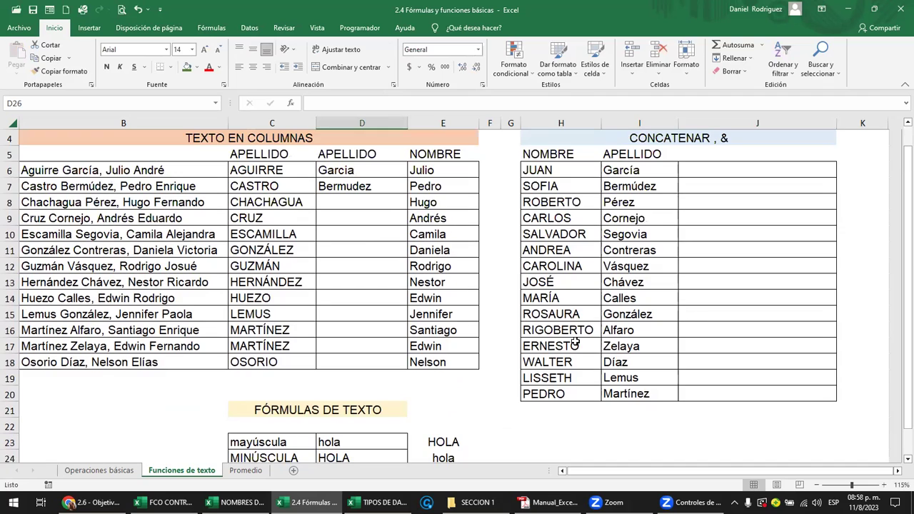
{"action": "left_click", "coordinate": [553, 178]}
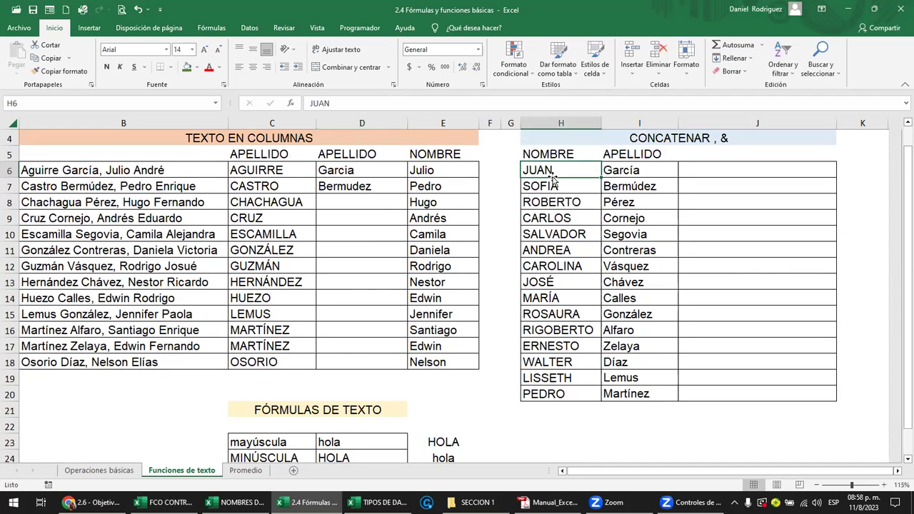
{"action": "left_click", "coordinate": [696, 171]}
{"action": "type", "text": "="}
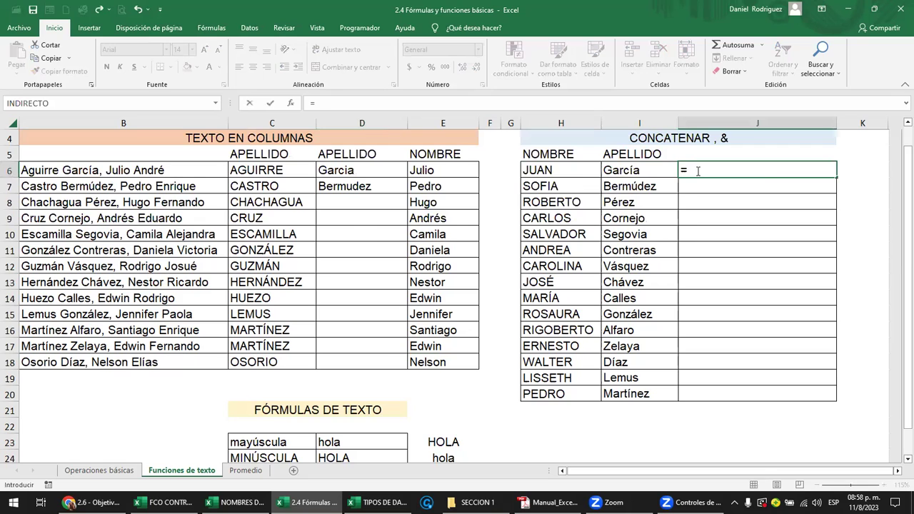
{"action": "type", "text": "nom"}
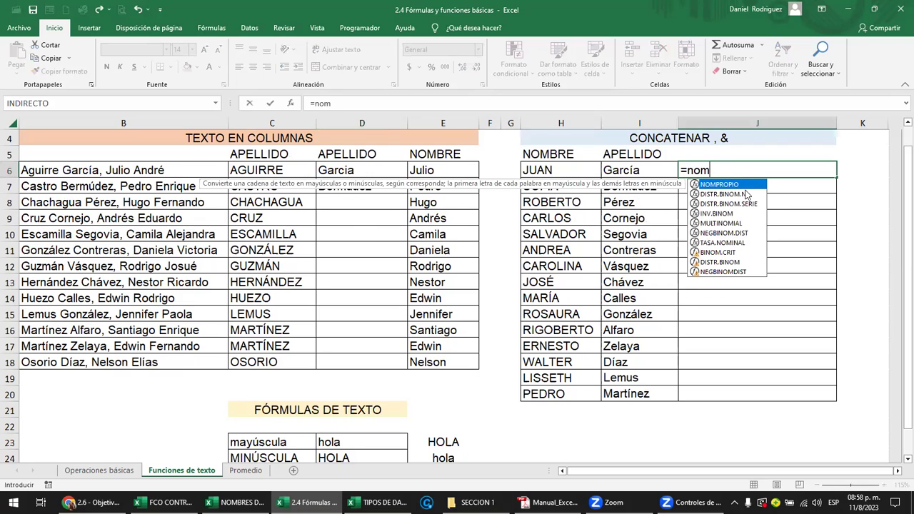
{"action": "double_click", "coordinate": [732, 185]}
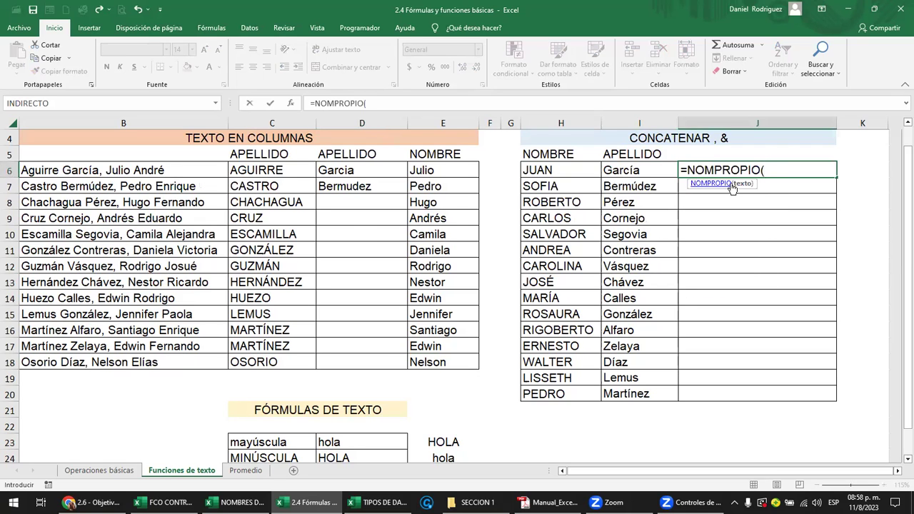
{"action": "left_click", "coordinate": [568, 171]}
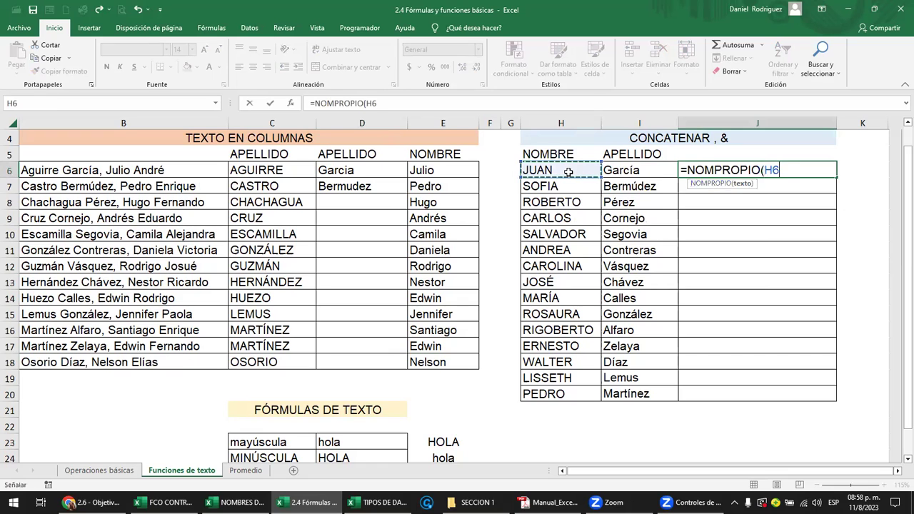
{"action": "key", "text": "Return"}
{"action": "left_click", "coordinate": [702, 173]}
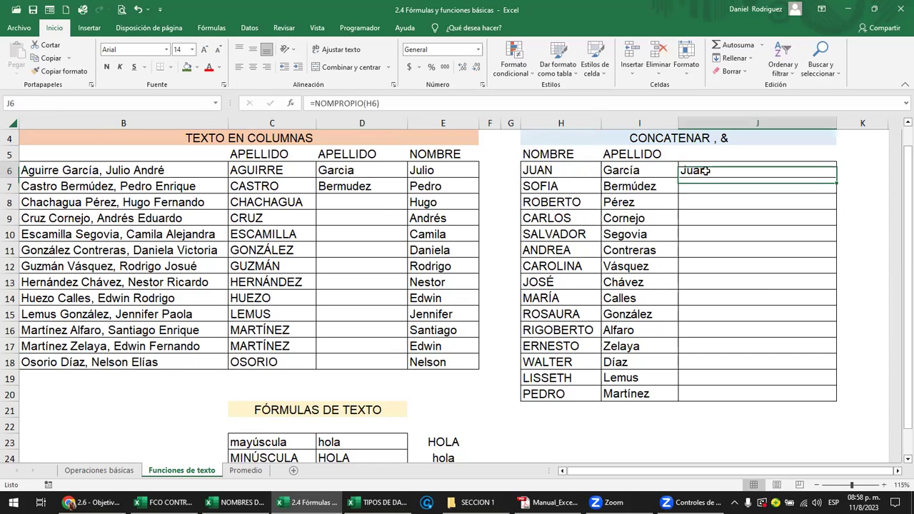
{"action": "double_click", "coordinate": [836, 181]}
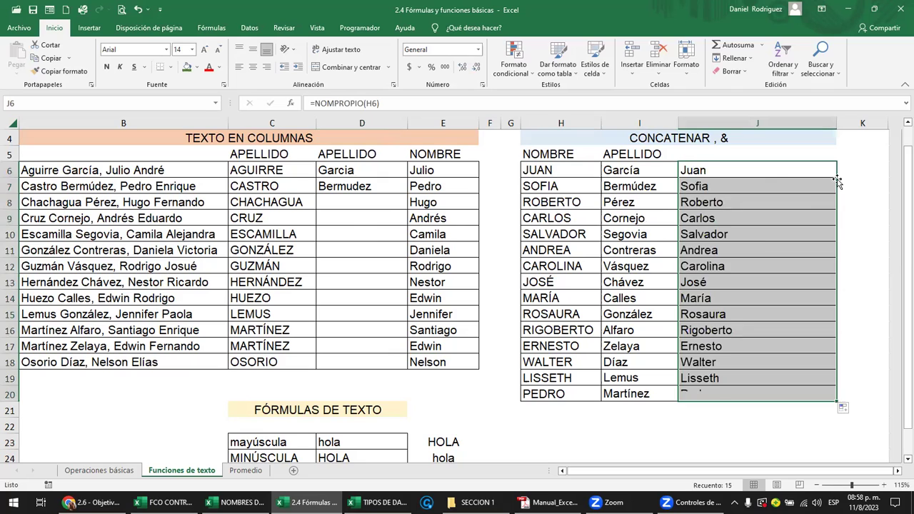
Step: Copy the proper-case names J6:J20 and paste them as values over H6:H20
{"action": "left_click_drag", "start_coordinate": [703, 234], "coordinate": [703, 250]}
{"action": "left_click_drag", "start_coordinate": [717, 172], "coordinate": [719, 387]}
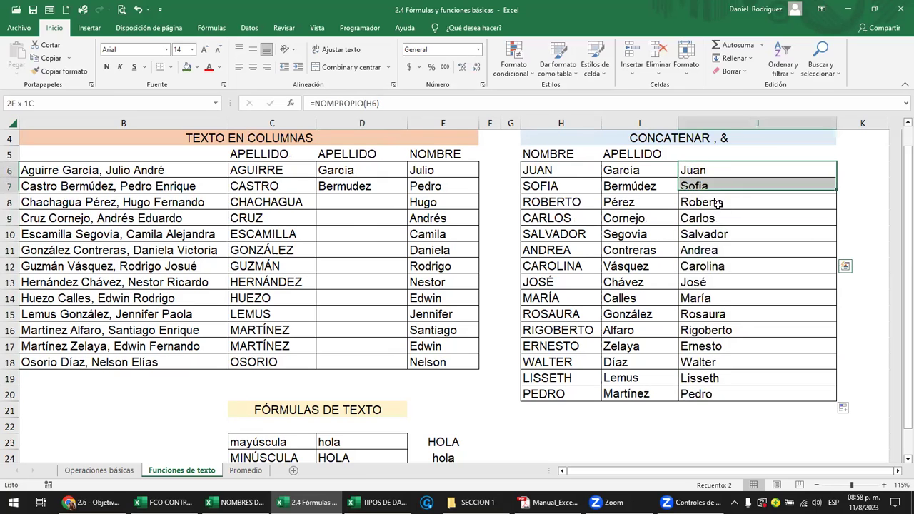
{"action": "key", "text": "ctrl+c"}
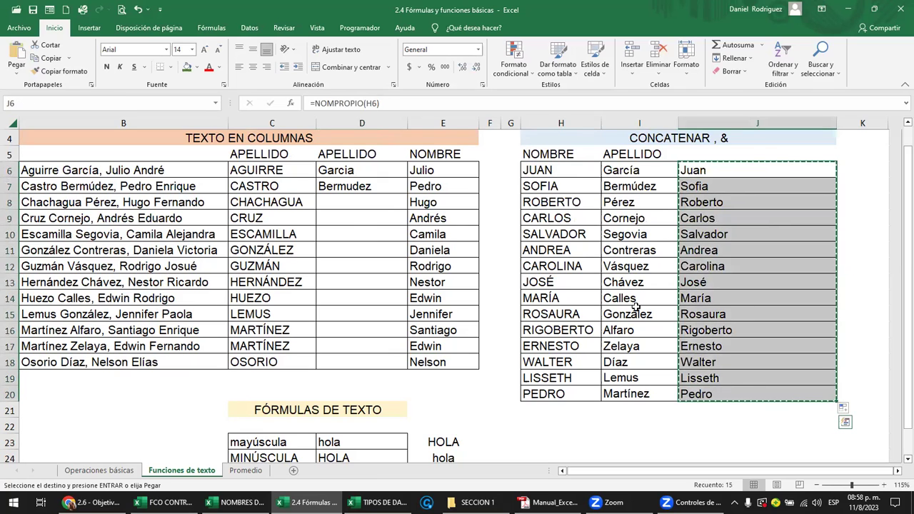
{"action": "left_click", "coordinate": [560, 170]}
{"action": "right_click", "coordinate": [560, 170]}
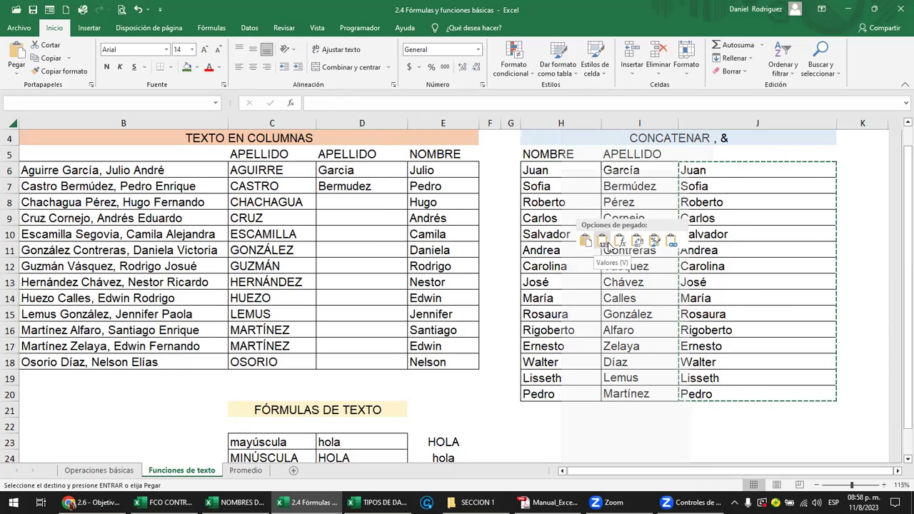
{"action": "left_click", "coordinate": [604, 244]}
{"action": "left_click", "coordinate": [706, 171]}
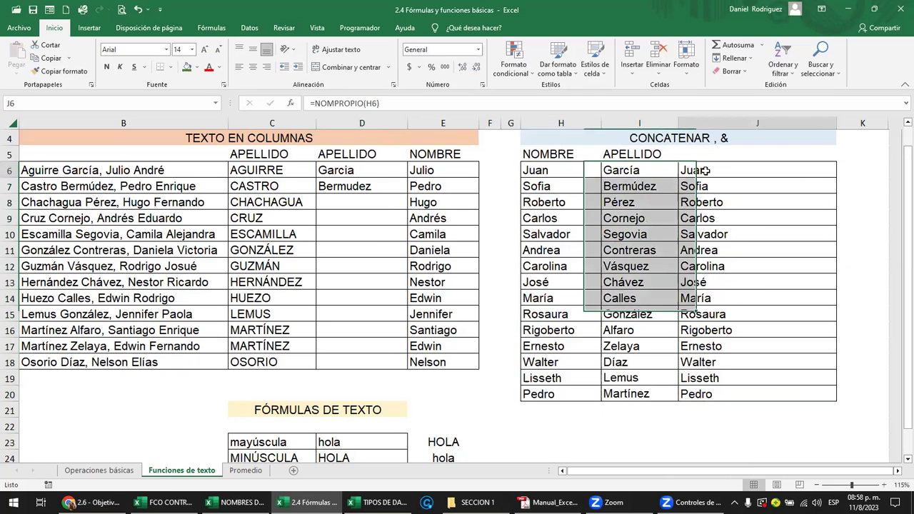
{"action": "double_click", "coordinate": [695, 175]}
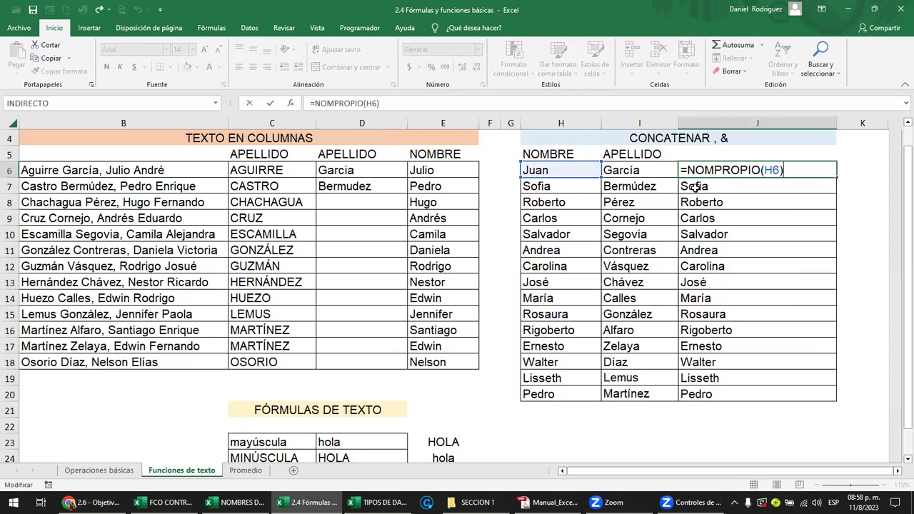
{"action": "key", "text": "Escape"}
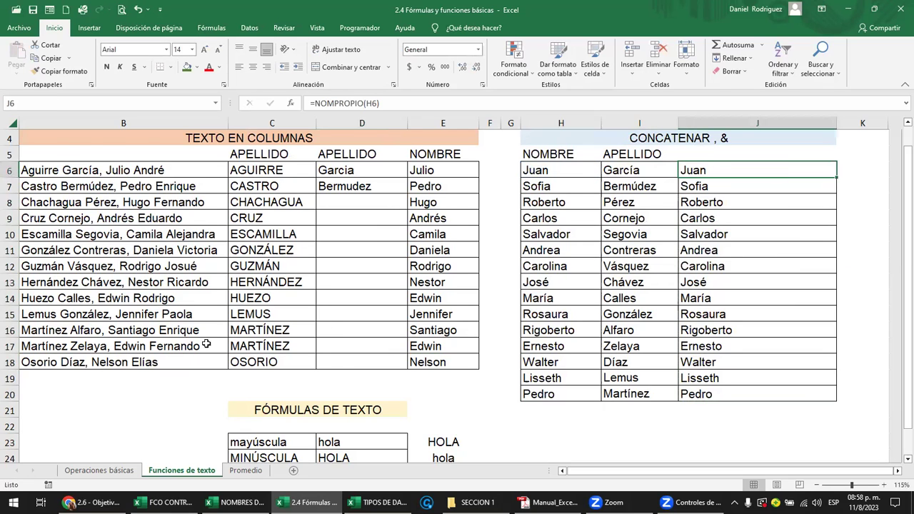
Step: Inspect the NOMPROPIO formula in D25 and the tipo oración row
{"action": "scroll", "coordinate": [205, 344], "scroll_direction": "down", "scroll_amount": 2}
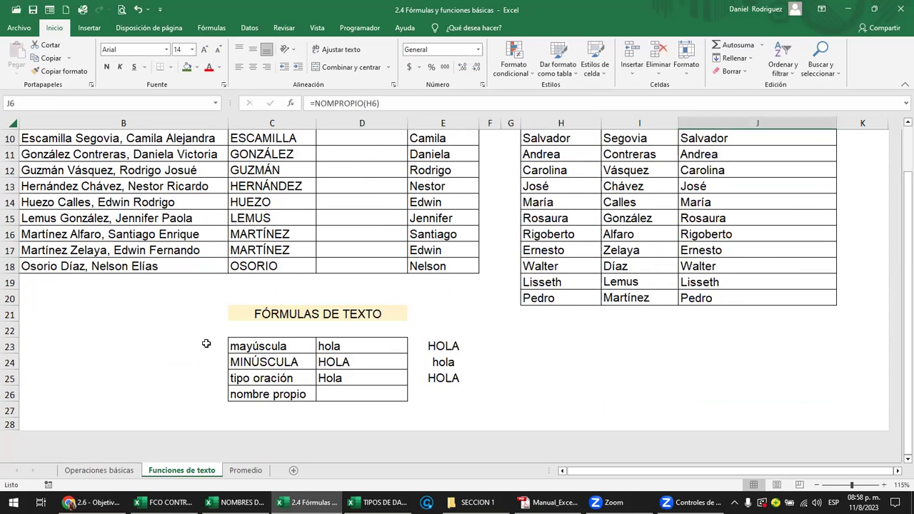
{"action": "left_click", "coordinate": [355, 391]}
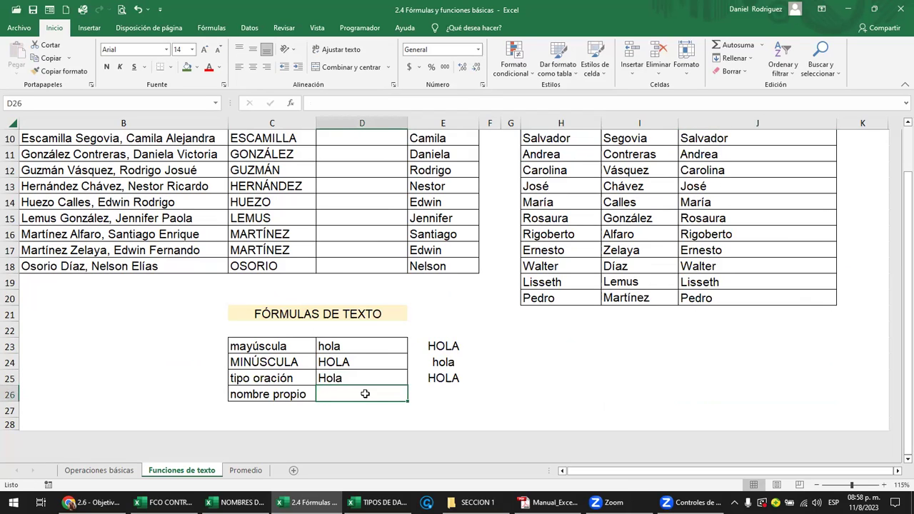
{"action": "left_click", "coordinate": [349, 377]}
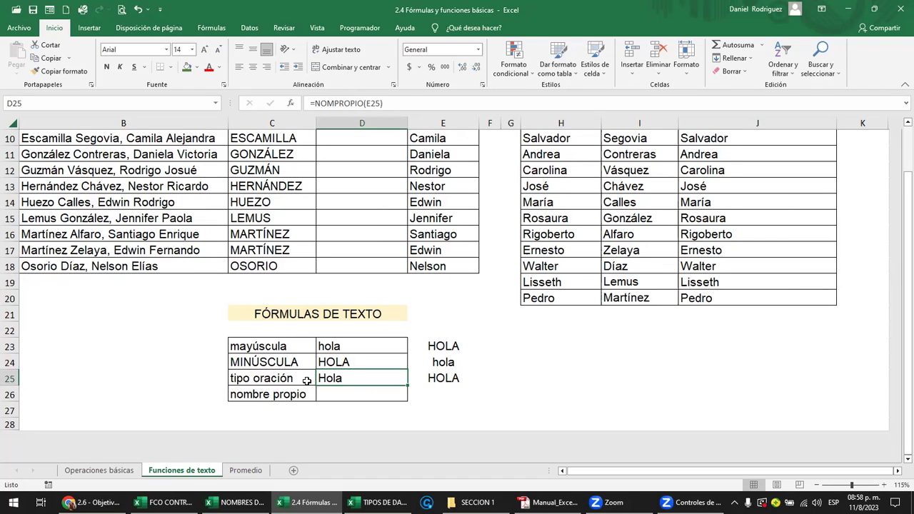
{"action": "left_click", "coordinate": [307, 381]}
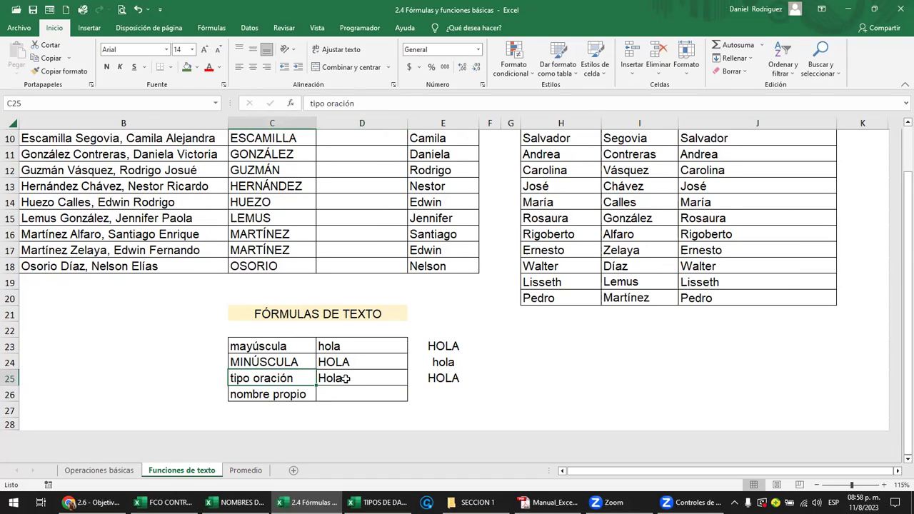
{"action": "left_click", "coordinate": [345, 378]}
Step: Change E25 to 'HOLA todos' so D25 displays Hola Todos
{"action": "left_click", "coordinate": [438, 382]}
{"action": "key", "text": "F2"}
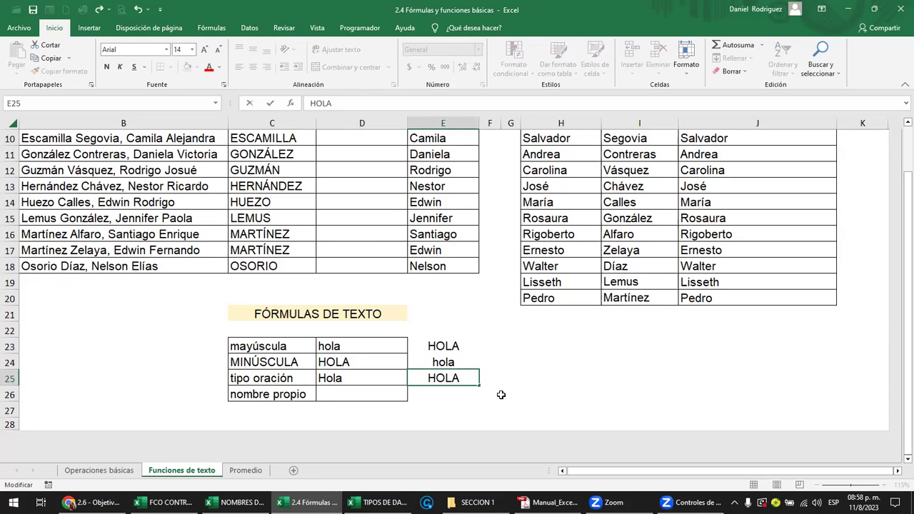
{"action": "type", "text": "todo"}
{"action": "key", "text": "BackSpace"}
{"action": "type", "text": "os"}
{"action": "key", "text": "Return"}
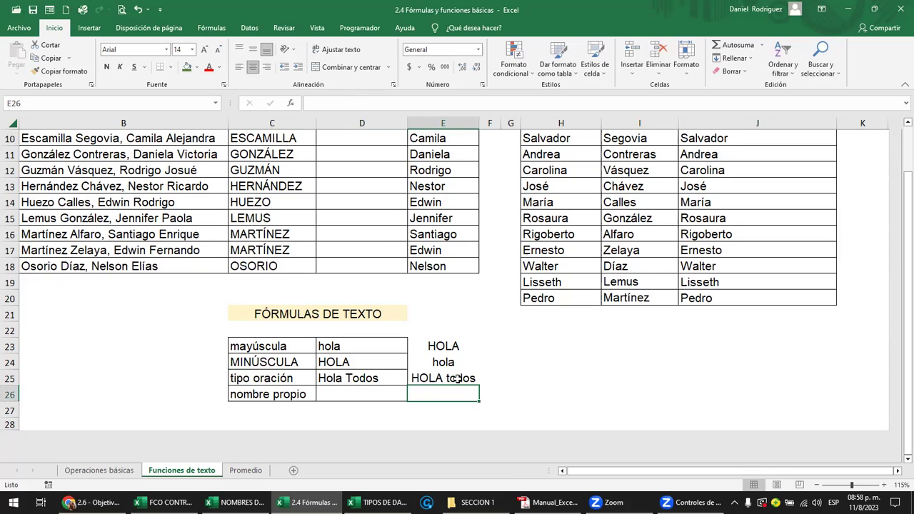
{"action": "scroll", "coordinate": [306, 323], "scroll_direction": "up", "scroll_amount": 1}
Step: Clear the uppercase surnames from column C
{"action": "scroll", "coordinate": [300, 319], "scroll_direction": "up", "scroll_amount": 2}
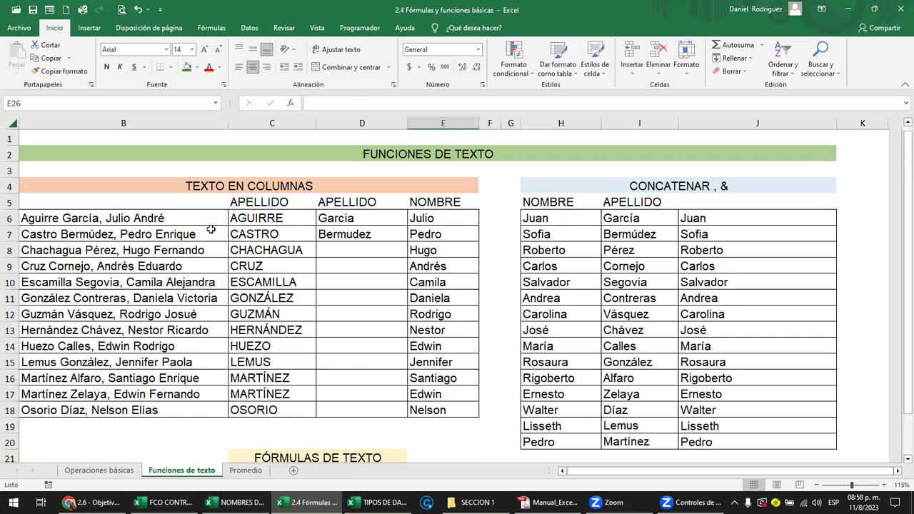
{"action": "left_click", "coordinate": [279, 222]}
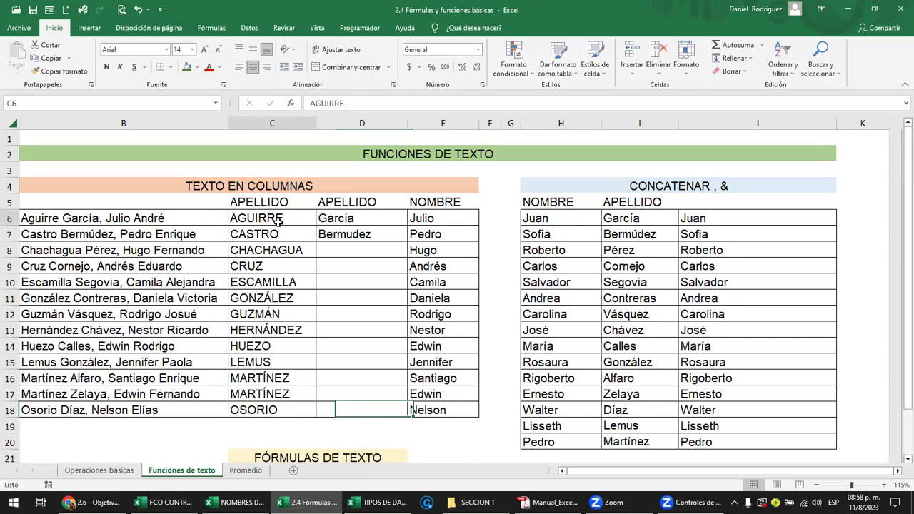
{"action": "left_click", "coordinate": [58, 217]}
{"action": "left_click_drag", "start_coordinate": [273, 225], "coordinate": [273, 413]}
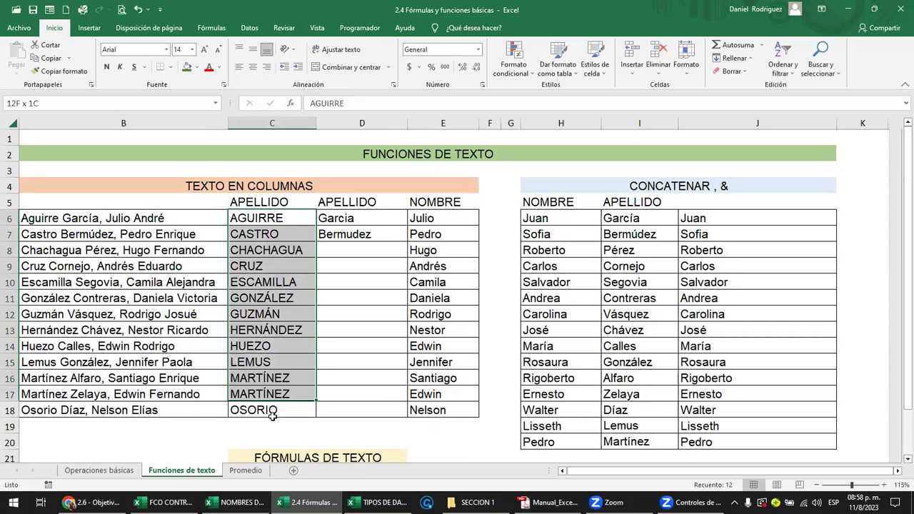
{"action": "key", "text": "Delete"}
Step: Enter =MAYUSC(B6) in C6 and autofit column C to the uppercase name
{"action": "left_click", "coordinate": [275, 217]}
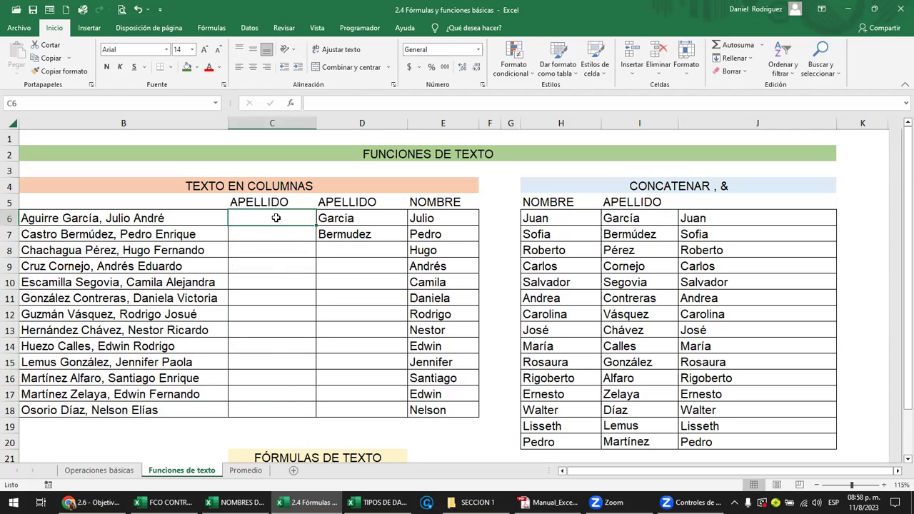
{"action": "type", "text": "=ma"}
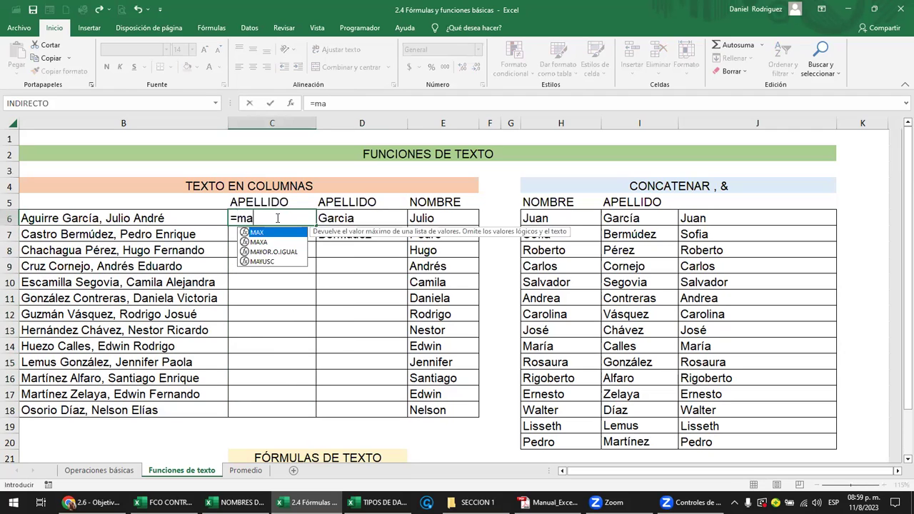
{"action": "double_click", "coordinate": [264, 261]}
{"action": "left_click", "coordinate": [169, 219]}
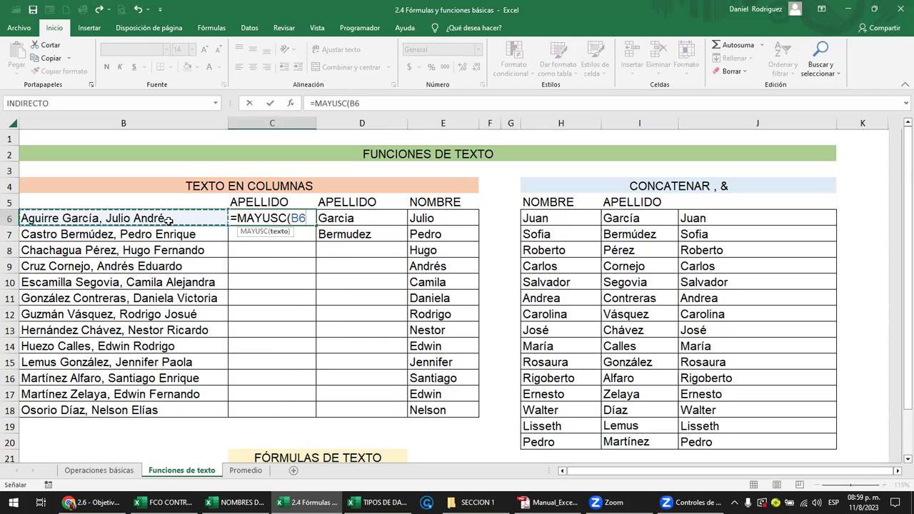
{"action": "key", "text": "Return"}
{"action": "left_click", "coordinate": [305, 218]}
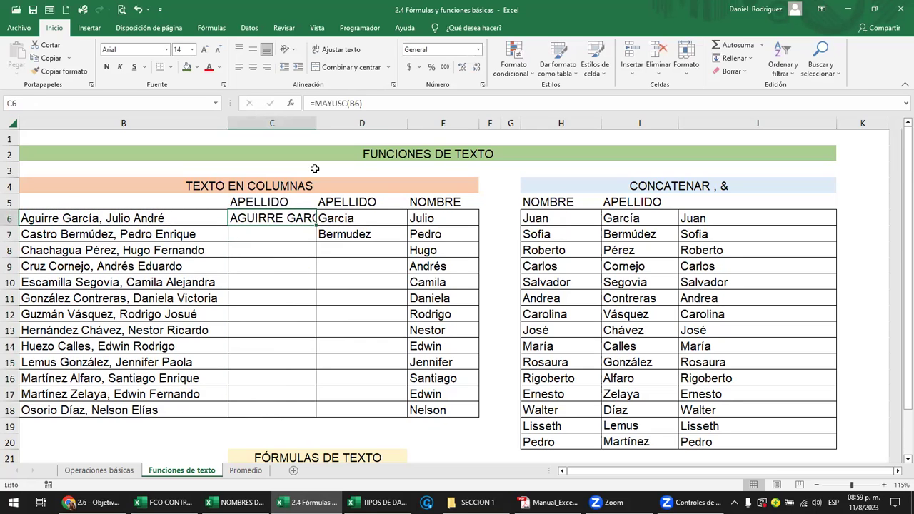
{"action": "double_click", "coordinate": [316, 123]}
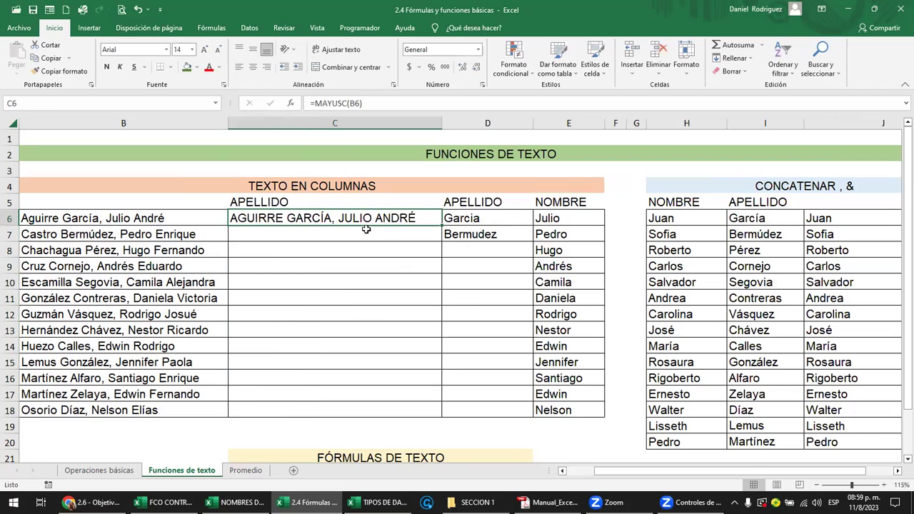
Step: Swap the function in C6 to MINUSC so it reads =MINUSC(B6)
{"action": "double_click", "coordinate": [293, 220]}
{"action": "left_click_drag", "start_coordinate": [285, 218], "coordinate": [240, 220]}
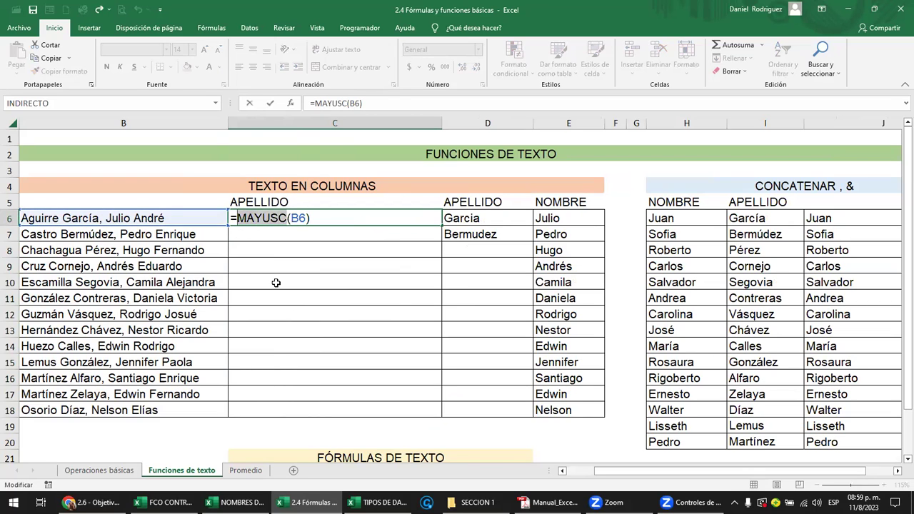
{"action": "type", "text": "min"}
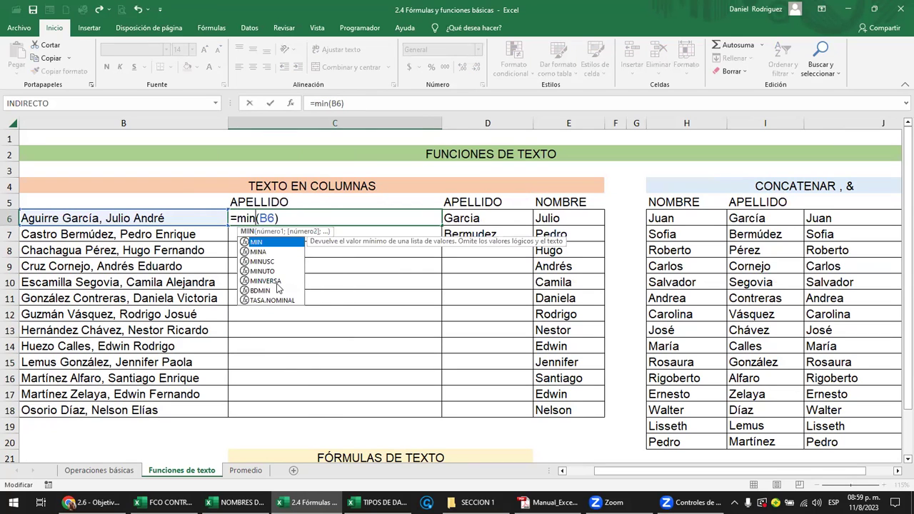
{"action": "double_click", "coordinate": [263, 261]}
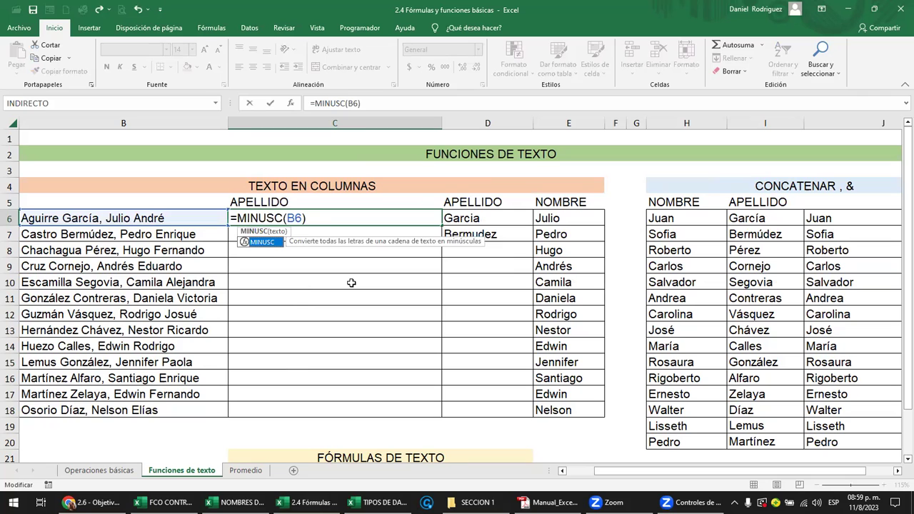
{"action": "key", "text": "Return"}
{"action": "left_click", "coordinate": [346, 218]}
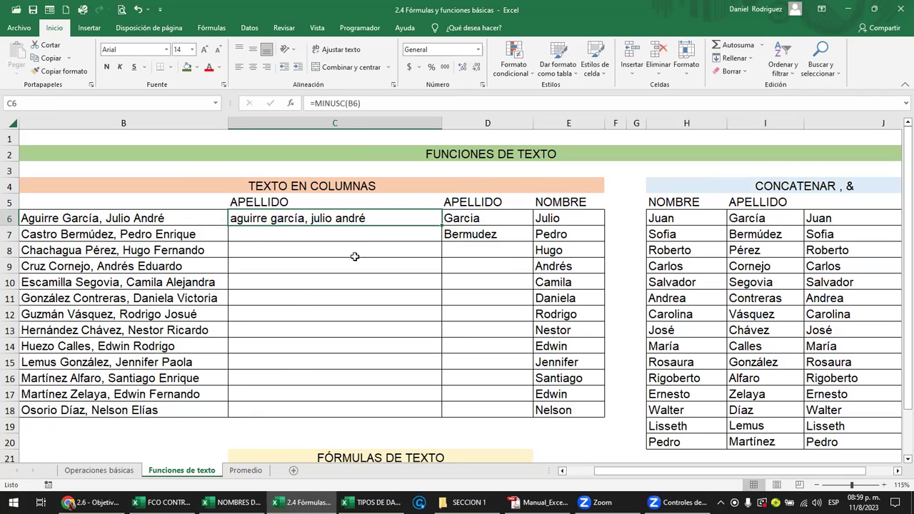
{"action": "scroll", "coordinate": [354, 256], "scroll_direction": "down", "scroll_amount": 2}
{"action": "left_click", "coordinate": [392, 355]}
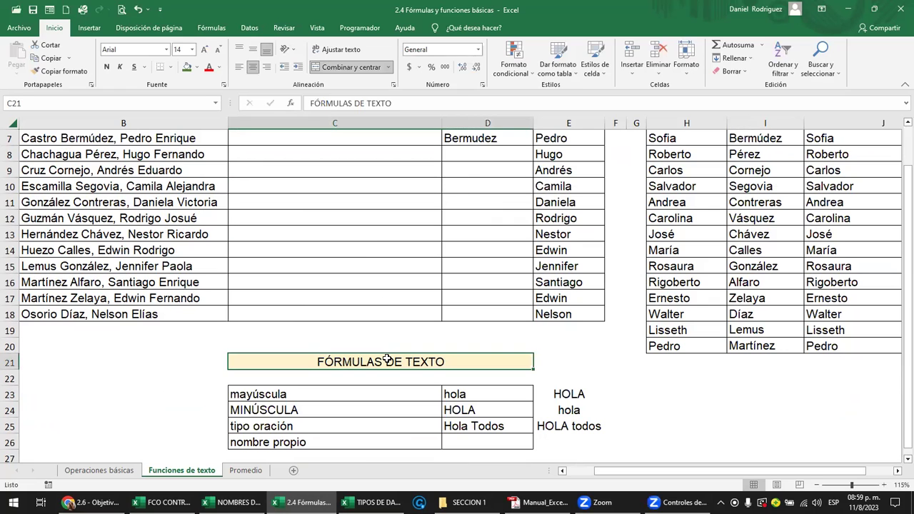
{"action": "left_click", "coordinate": [92, 223]}
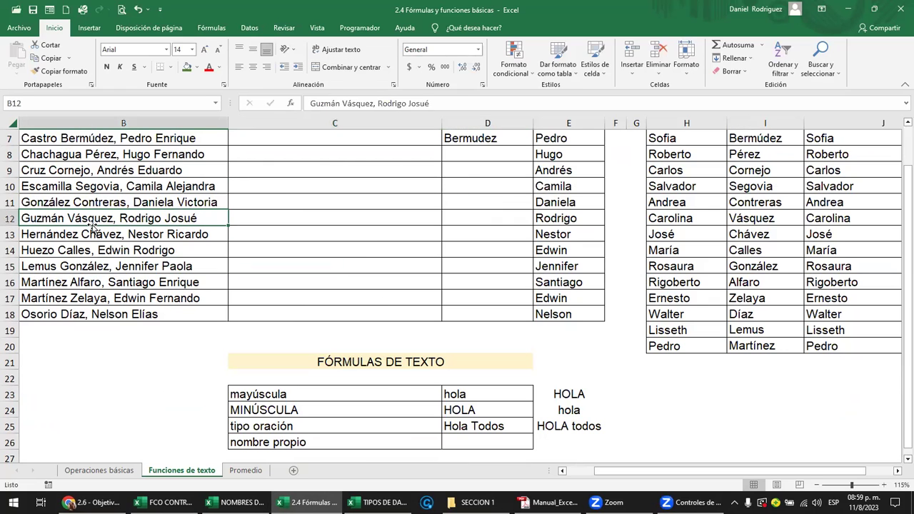
{"action": "left_click", "coordinate": [49, 251]}
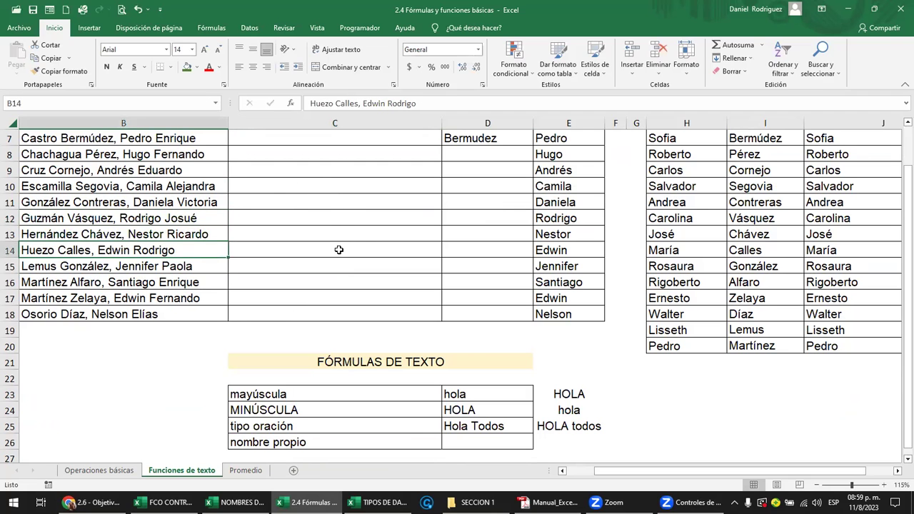
{"action": "scroll", "coordinate": [339, 250], "scroll_direction": "up", "scroll_amount": 1}
{"action": "left_click_drag", "start_coordinate": [664, 172], "coordinate": [680, 392]}
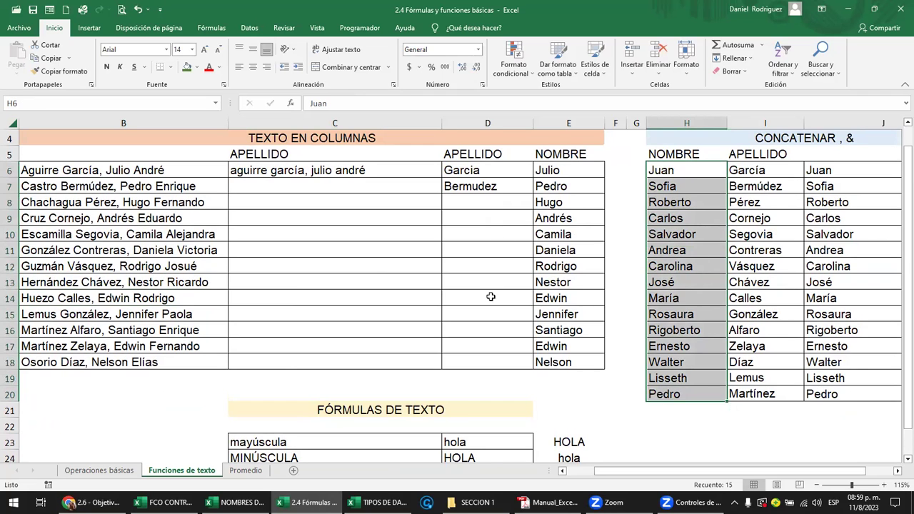
{"action": "scroll", "coordinate": [490, 307], "scroll_direction": "down", "scroll_amount": 2}
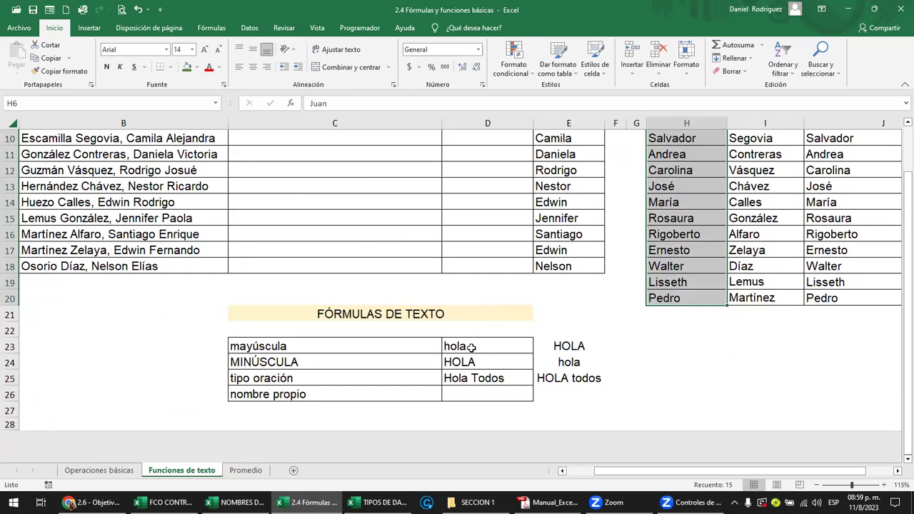
{"action": "left_click", "coordinate": [471, 347]}
{"action": "double_click", "coordinate": [582, 347]}
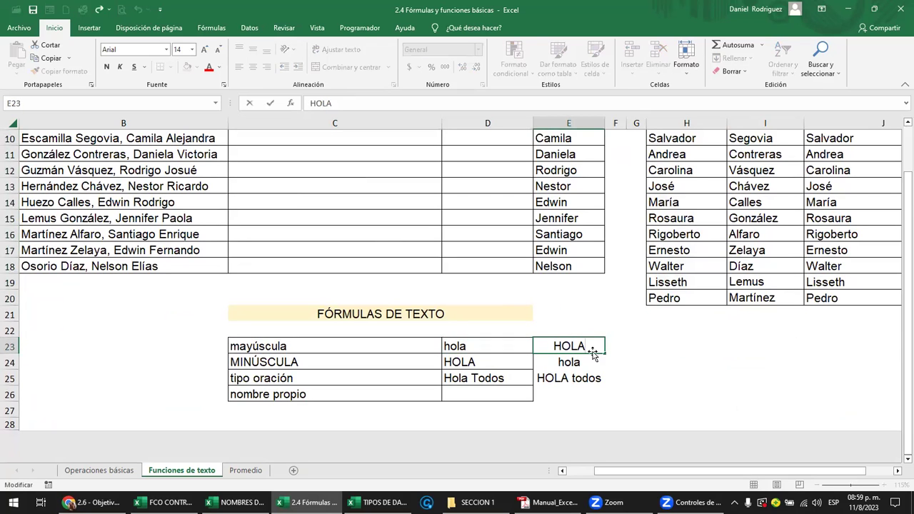
{"action": "double_click", "coordinate": [487, 347]}
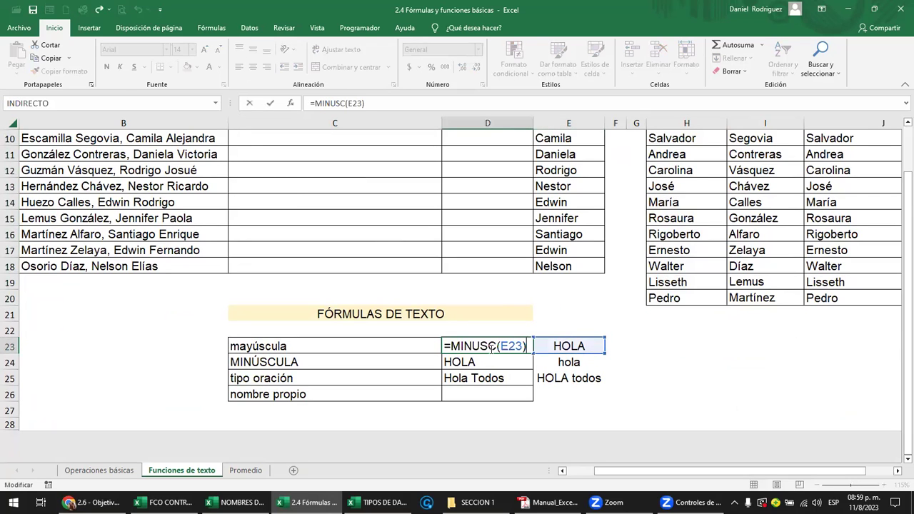
{"action": "left_click", "coordinate": [489, 361]}
{"action": "double_click", "coordinate": [490, 361]}
{"action": "key", "text": "Escape"}
{"action": "left_click_drag", "start_coordinate": [555, 345], "coordinate": [566, 373]}
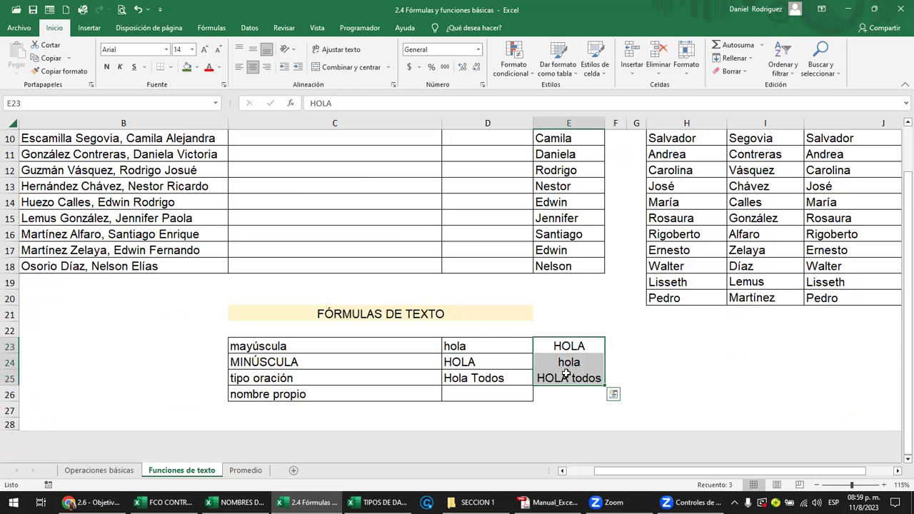
{"action": "left_click", "coordinate": [472, 399]}
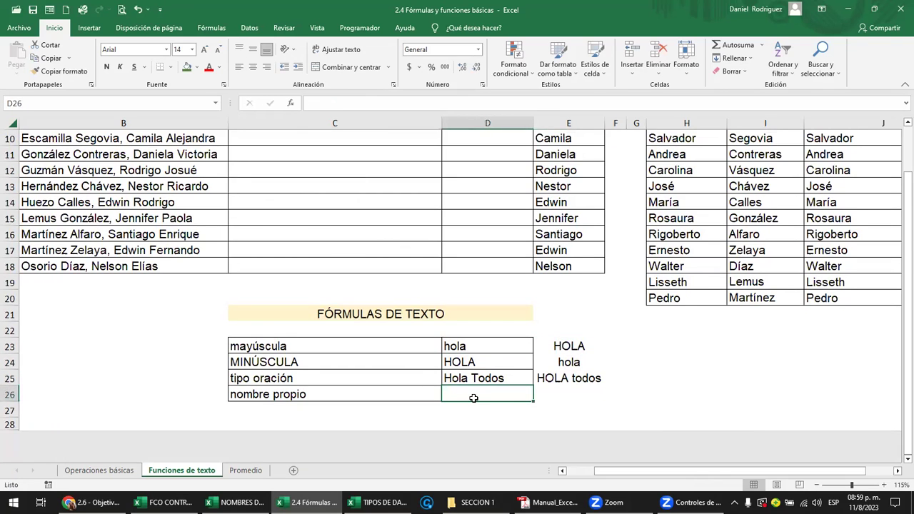
{"action": "scroll", "coordinate": [473, 398], "scroll_direction": "up", "scroll_amount": 3}
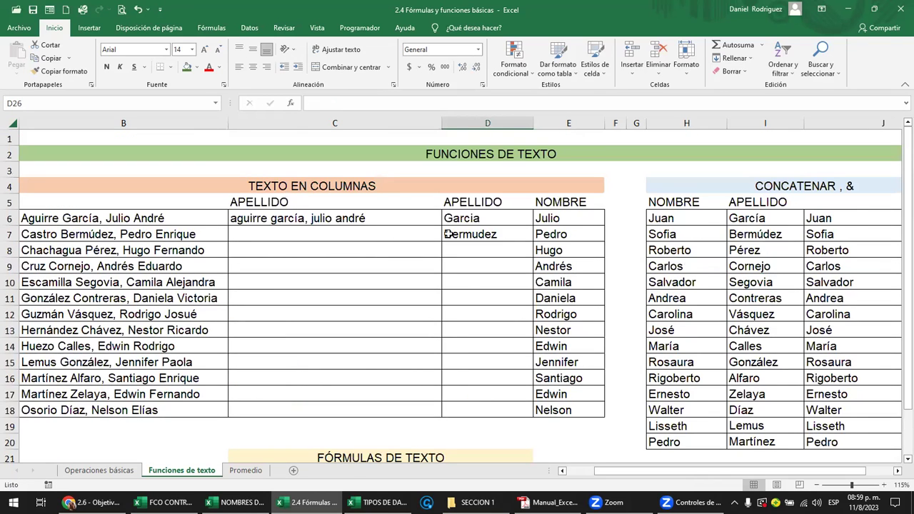
{"action": "left_click", "coordinate": [364, 221]}
{"action": "key", "text": "Right"}
{"action": "key", "text": "Right"}
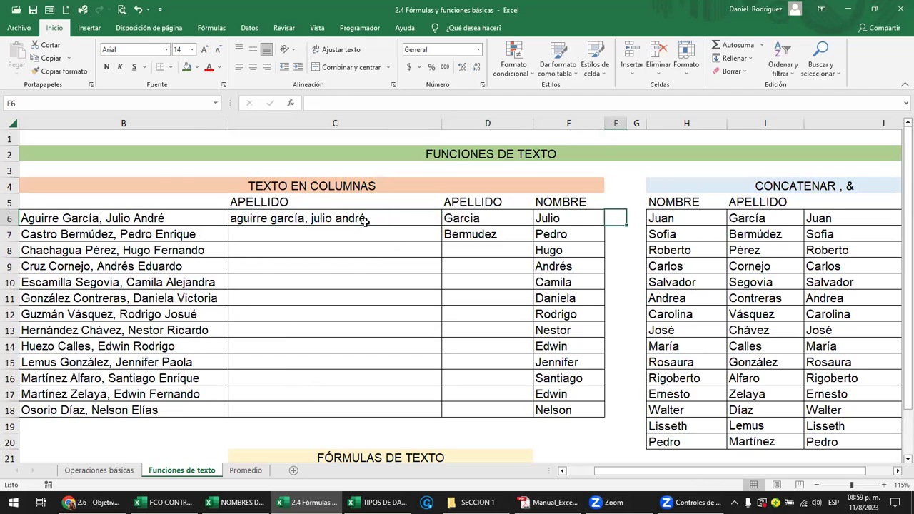
{"action": "key", "text": "Right"}
{"action": "key", "text": "Right"}
{"action": "key", "text": "Right"}
{"action": "key", "text": "Right"}
{"action": "left_click", "coordinate": [596, 188]}
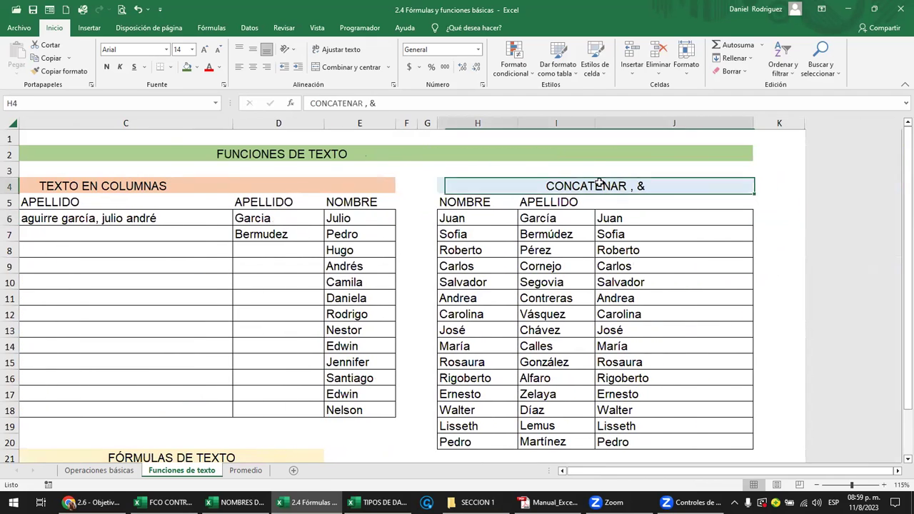
Step: Clear the NOMPROPIO names from J6:J20
{"action": "left_click", "coordinate": [625, 219]}
{"action": "double_click", "coordinate": [626, 219]}
{"action": "key", "text": "Escape"}
{"action": "left_click_drag", "start_coordinate": [625, 219], "coordinate": [634, 440]}
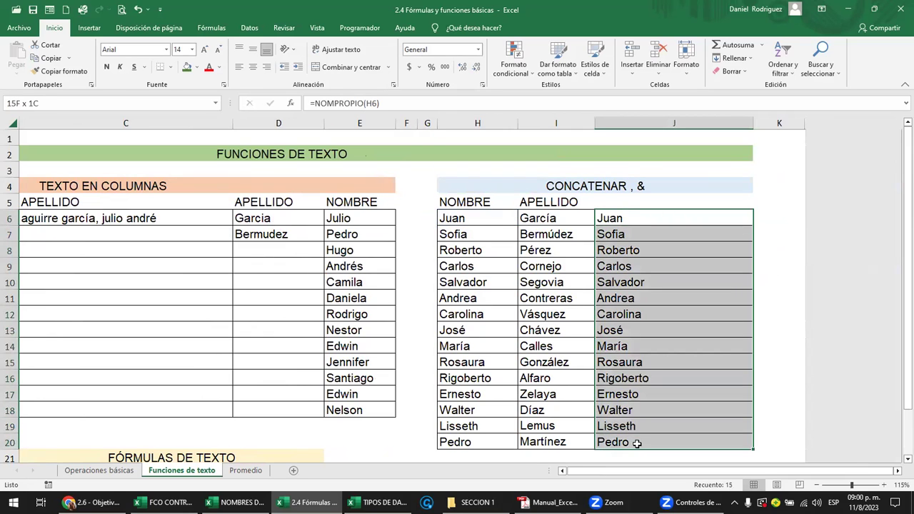
{"action": "key", "text": "Delete"}
Step: Try =CONCATENAR(H6:I6) in J6, clear the #¡VALOR! error, and start retyping =conca
{"action": "left_click", "coordinate": [622, 218]}
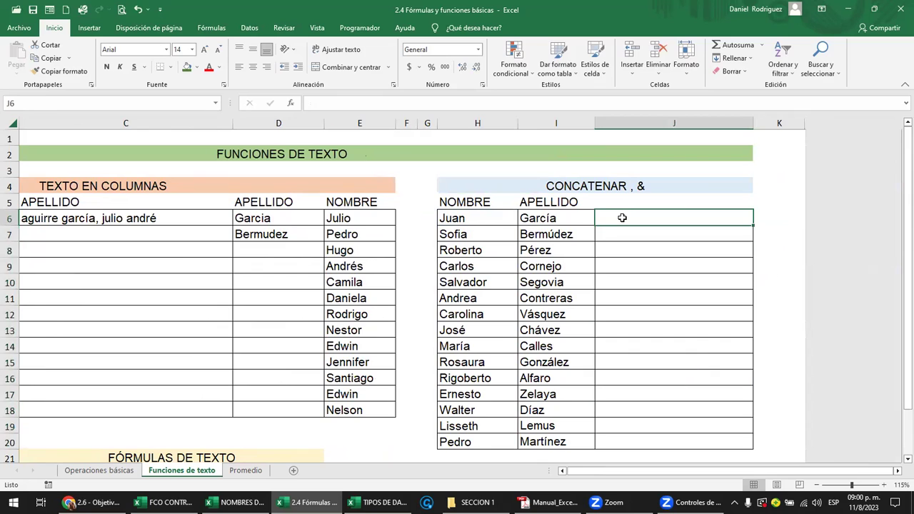
{"action": "type", "text": "=conca"}
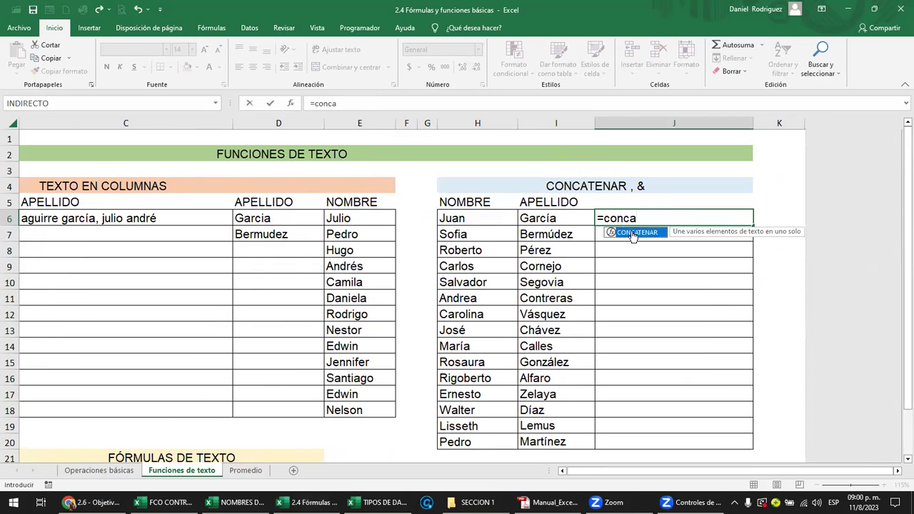
{"action": "double_click", "coordinate": [633, 232]}
{"action": "left_click_drag", "start_coordinate": [474, 220], "coordinate": [522, 219]}
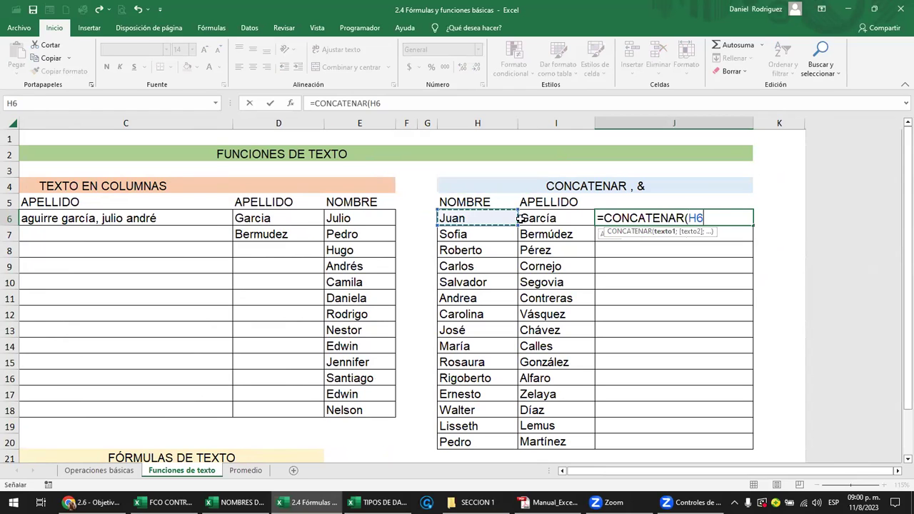
{"action": "key", "text": "Return"}
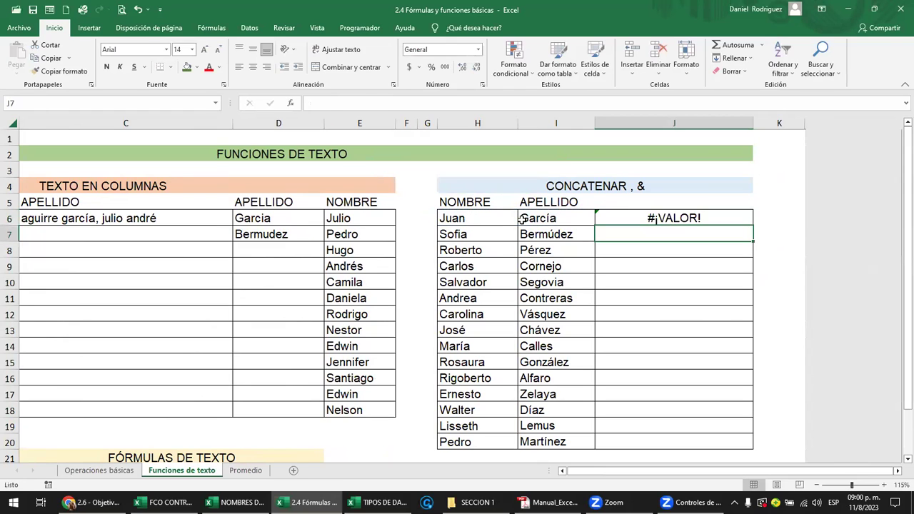
{"action": "key", "text": "Up"}
{"action": "key", "text": "Delete"}
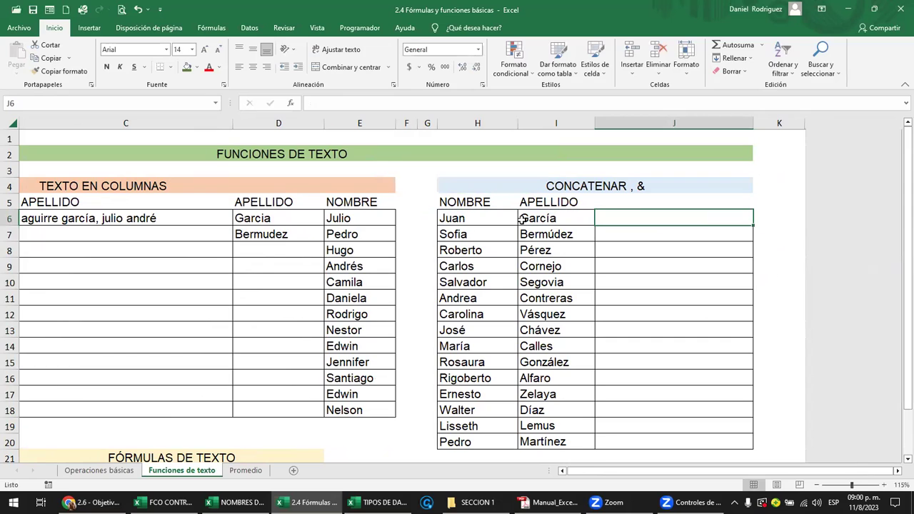
{"action": "type", "text": "=concas"}
{"action": "key", "text": "BackSpace"}
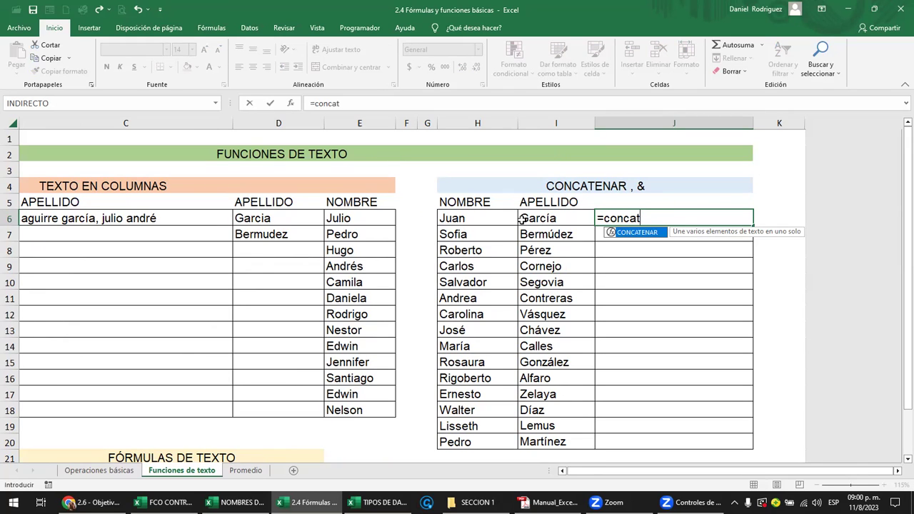
Step: Discard the unfinished =concat entry in J6 and select the merged CONCATENAR, & heading
{"action": "key", "text": "Escape"}
{"action": "key", "text": "Escape"}
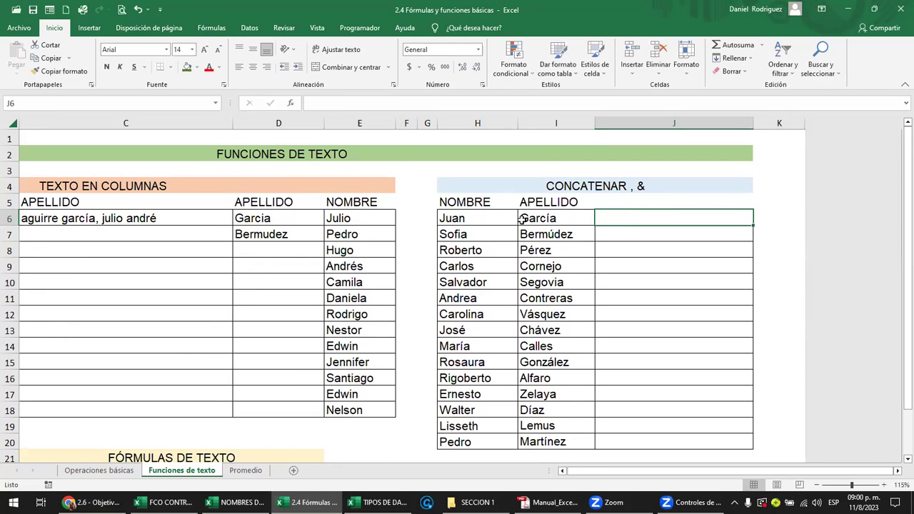
{"action": "left_click", "coordinate": [453, 219]}
{"action": "left_click", "coordinate": [543, 219]}
{"action": "left_click", "coordinate": [610, 221]}
{"action": "type", "text": "=concar"}
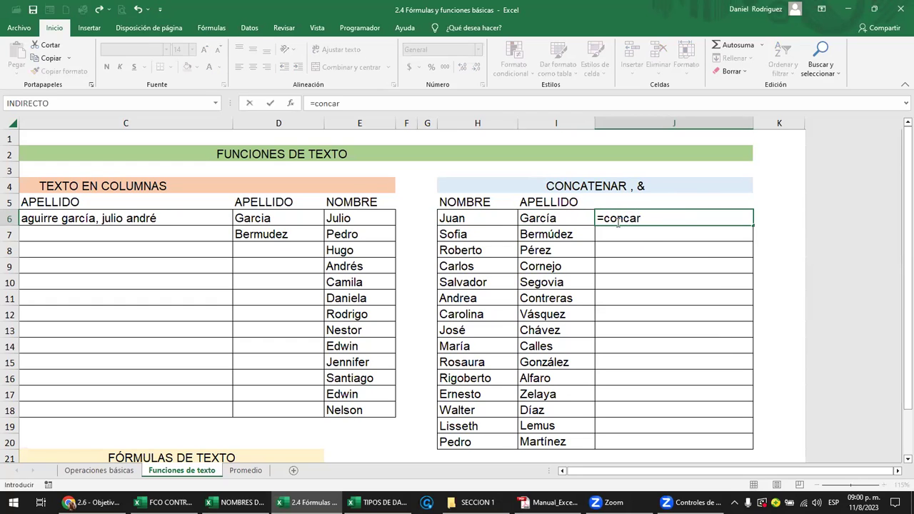
{"action": "key", "text": "BackSpace"}
{"action": "type", "text": "t"}
{"action": "key", "text": "Escape"}
{"action": "key", "text": "Escape"}
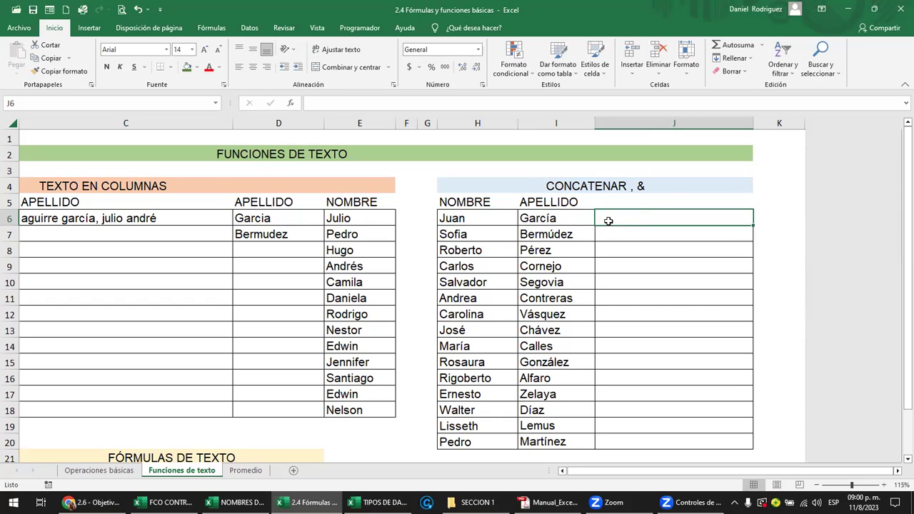
{"action": "left_click", "coordinate": [581, 189]}
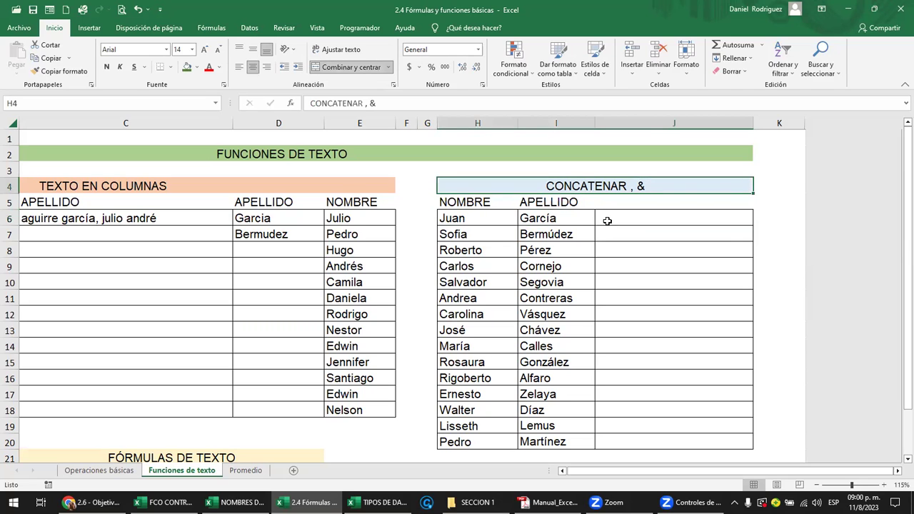
{"action": "scroll", "coordinate": [607, 220], "scroll_direction": "down", "scroll_amount": 3}
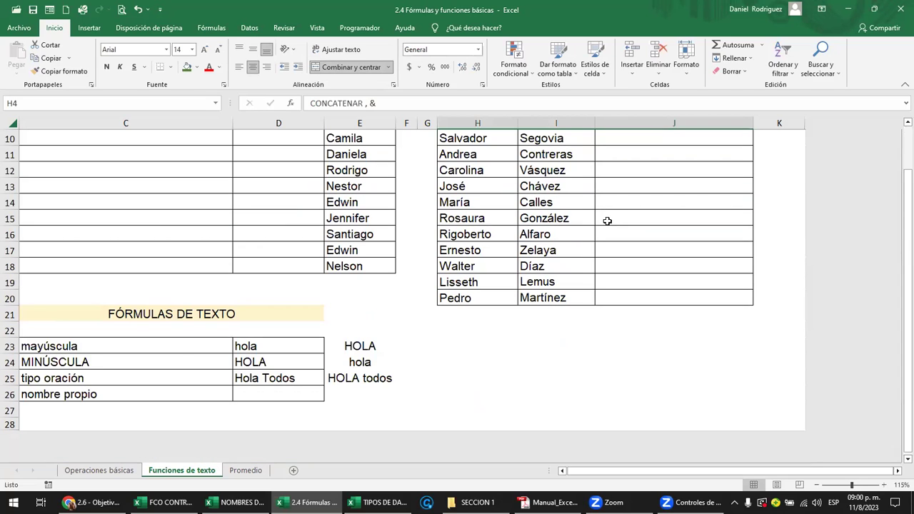
{"action": "left_click", "coordinate": [156, 322]}
{"action": "left_click_drag", "start_coordinate": [138, 350], "coordinate": [135, 359]}
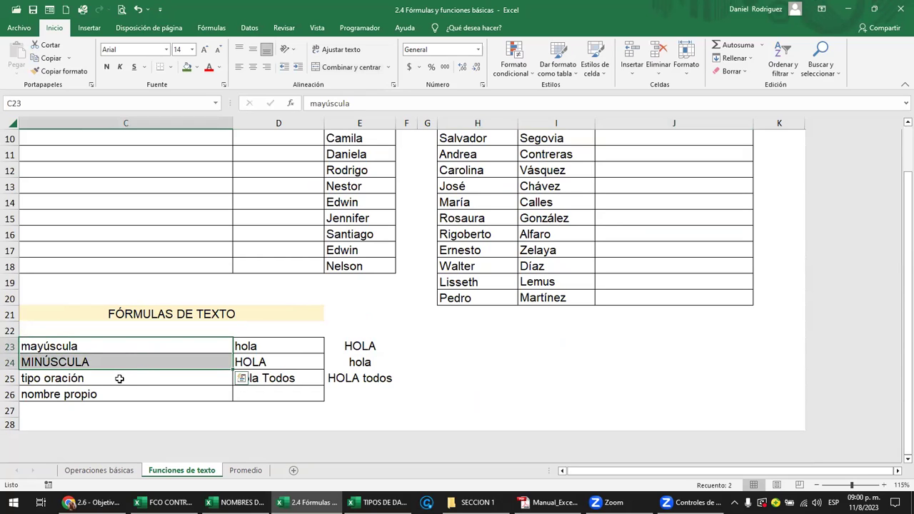
{"action": "left_click", "coordinate": [120, 378]}
{"action": "left_click", "coordinate": [263, 394]}
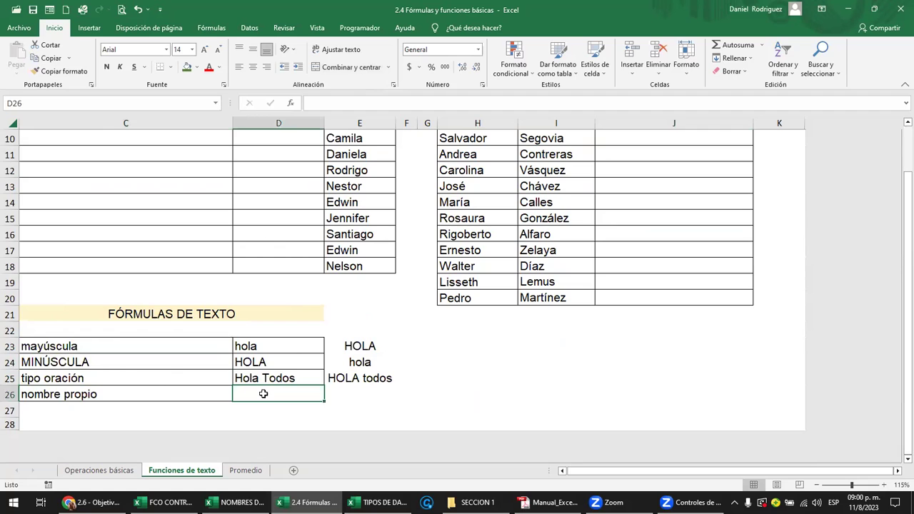
{"action": "scroll", "coordinate": [263, 392], "scroll_direction": "up", "scroll_amount": 1}
{"action": "scroll", "coordinate": [263, 393], "scroll_direction": "up", "scroll_amount": 2}
{"action": "scroll", "coordinate": [265, 393], "scroll_direction": "down", "scroll_amount": 2}
{"action": "left_click", "coordinate": [292, 380]}
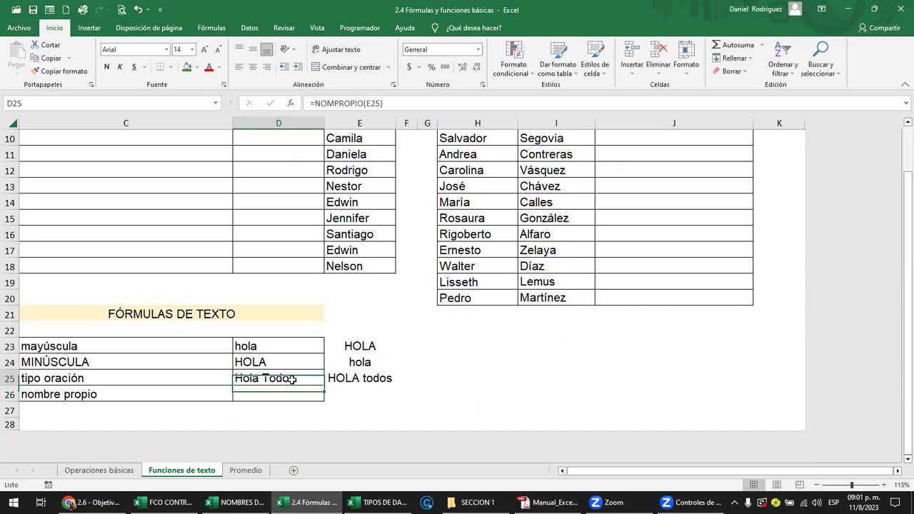
{"action": "scroll", "coordinate": [291, 379], "scroll_direction": "up", "scroll_amount": 2}
{"action": "scroll", "coordinate": [292, 379], "scroll_direction": "up", "scroll_amount": 1}
{"action": "left_click", "coordinate": [610, 219]}
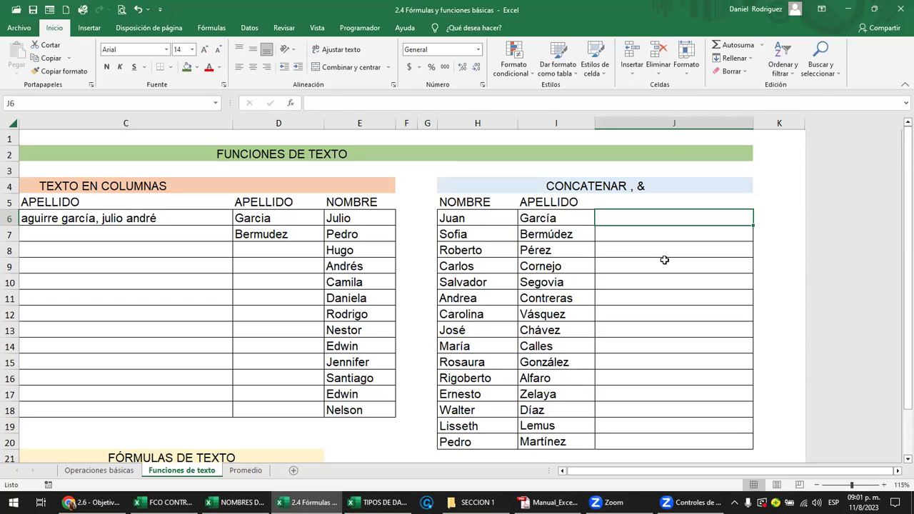
Step: Enter =H6&I6 in J6 to join the first name and surname
{"action": "key", "text": "Left"}
{"action": "key", "text": "Left"}
{"action": "key", "text": "Left"}
{"action": "key", "text": "Right"}
{"action": "key", "text": "Right"}
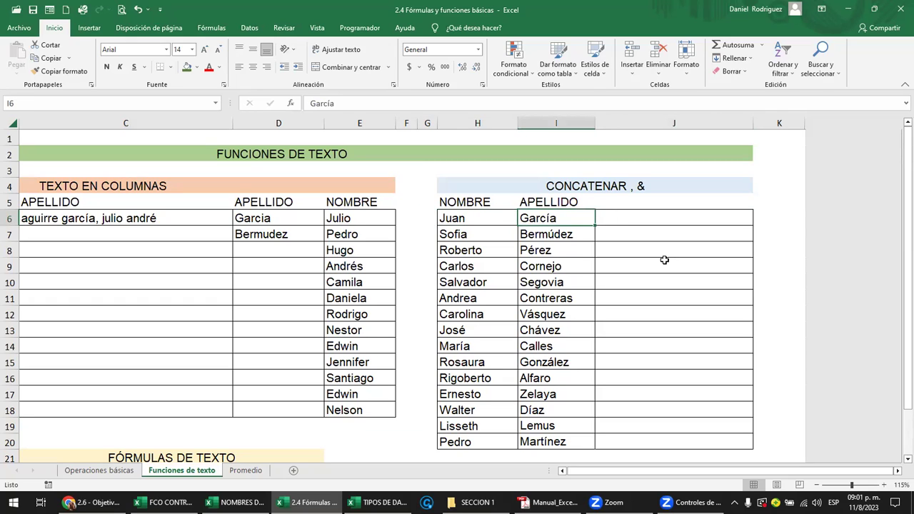
{"action": "double_click", "coordinate": [645, 221]}
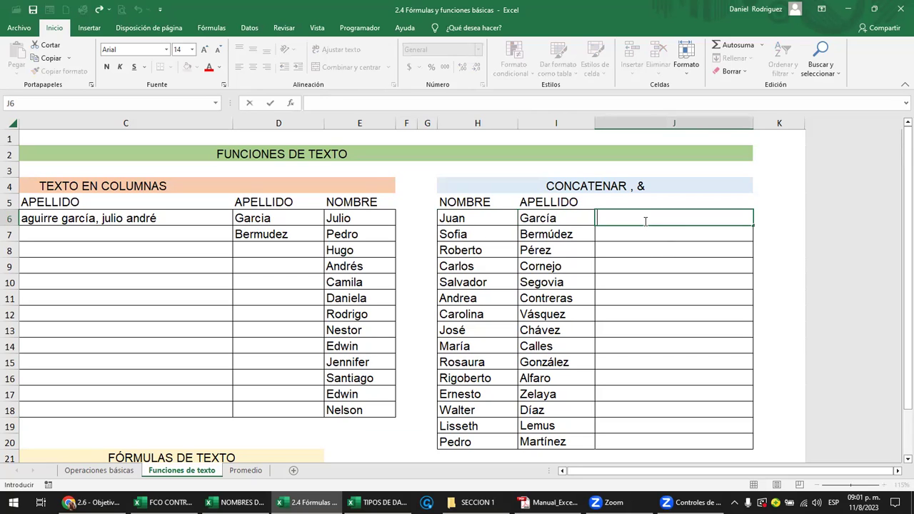
{"action": "key", "text": "Escape"}
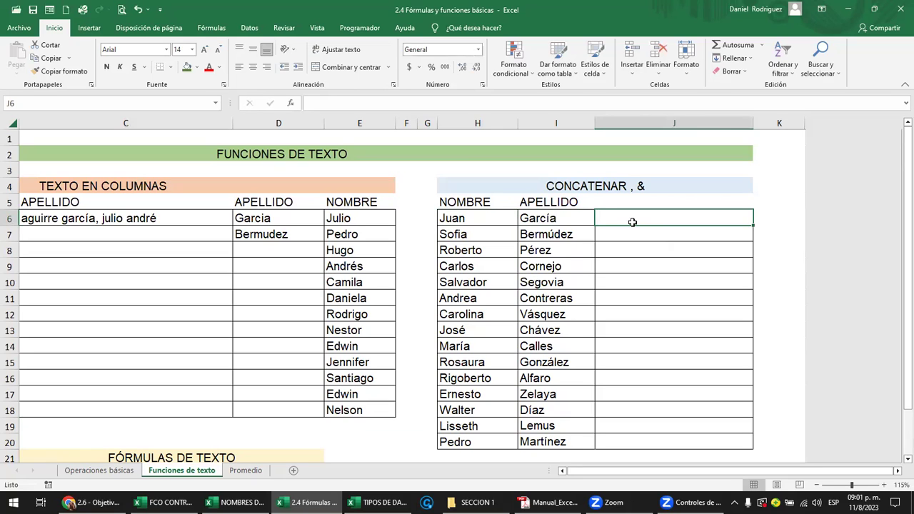
{"action": "type", "text": "="}
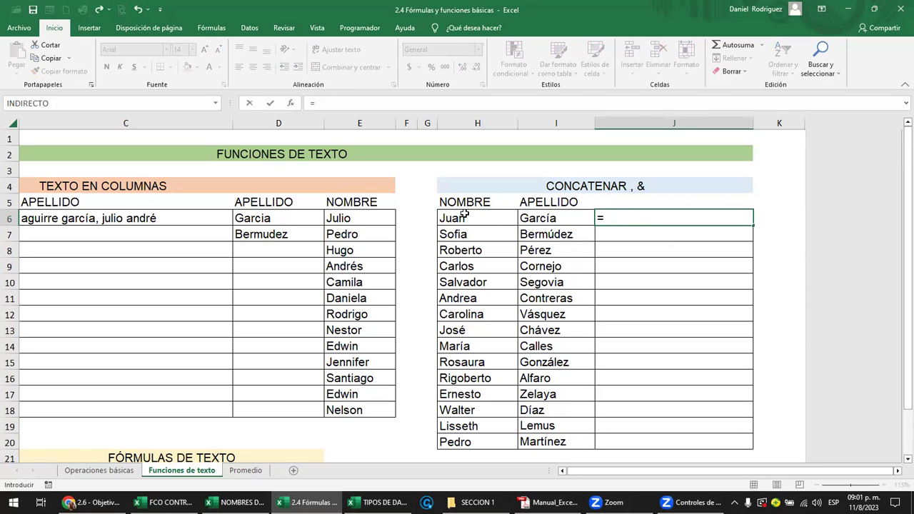
{"action": "left_click", "coordinate": [464, 214]}
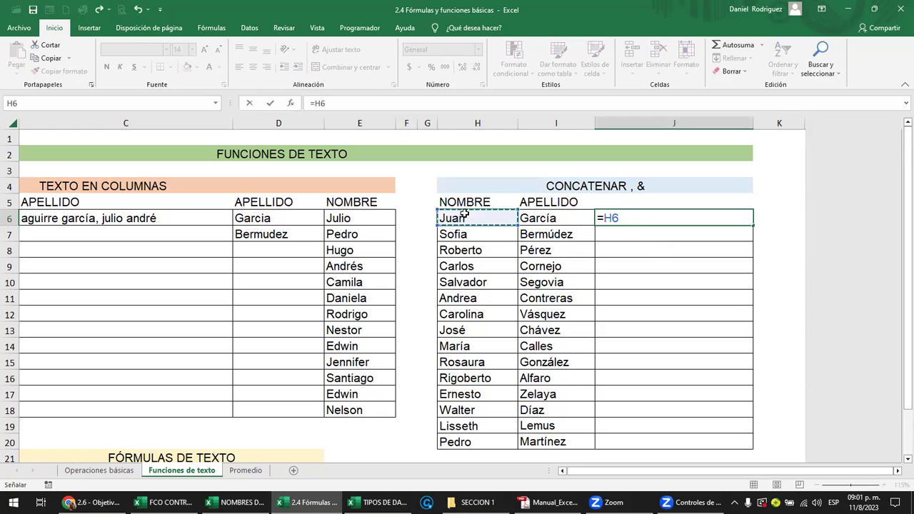
{"action": "type", "text": "&"}
{"action": "left_click", "coordinate": [576, 222]}
{"action": "key", "text": "ctrl+Return"}
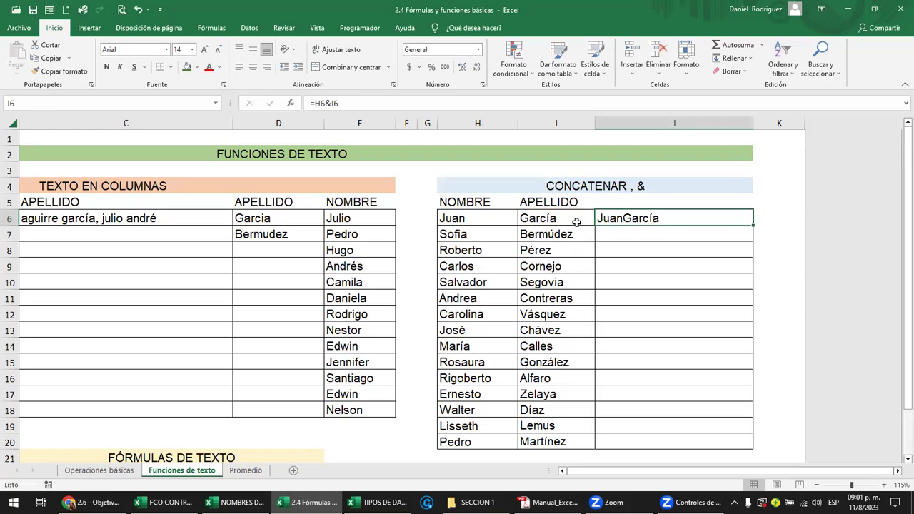
Step: Change J6's formula to =H6&" "&I6 so a space separates Juan and García
{"action": "key", "text": "F2"}
{"action": "key", "text": "Left"}
{"action": "key", "text": "Left"}
{"action": "key", "text": "Delete"}
{"action": "type", "text": "\""}
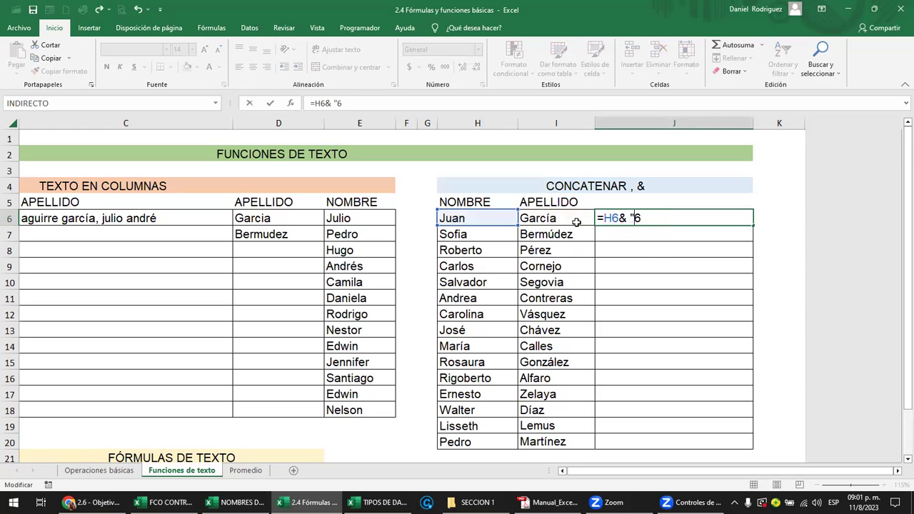
{"action": "key", "text": "Escape"}
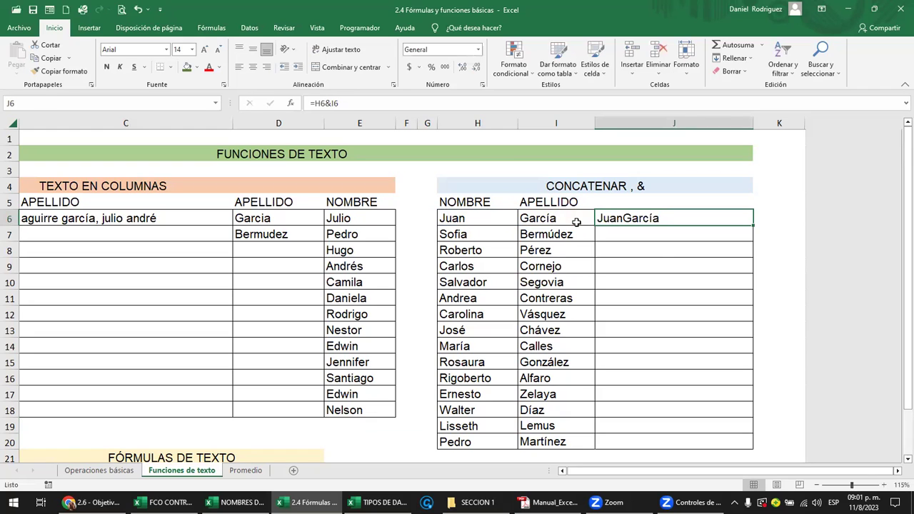
{"action": "key", "text": "F2"}
{"action": "key", "text": "Left"}
{"action": "key", "text": "Left"}
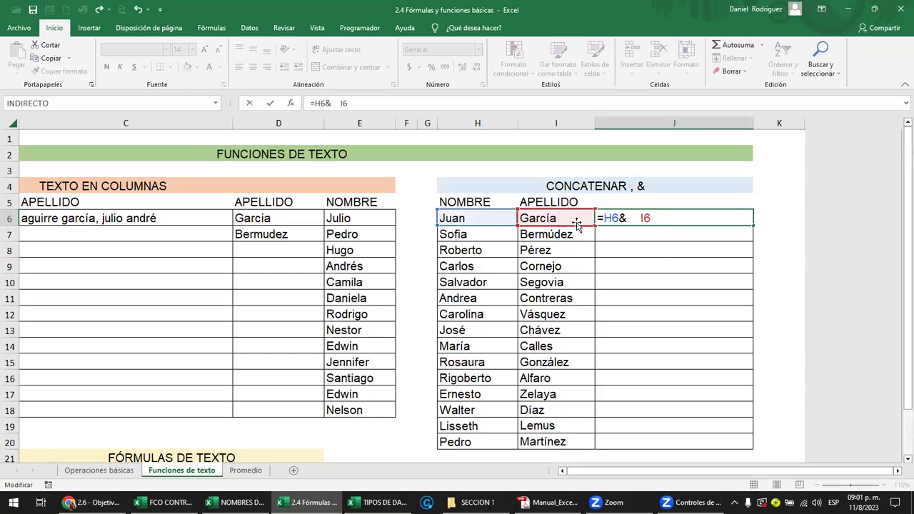
{"action": "type", "text": "& "}
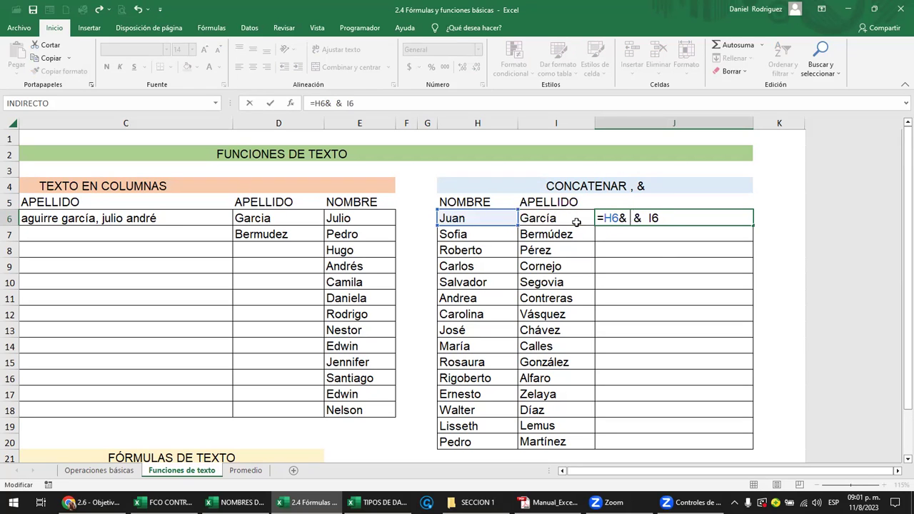
{"action": "type", "text": "\" "}
{"action": "type", "text": "\""}
{"action": "key", "text": "ctrl+Return"}
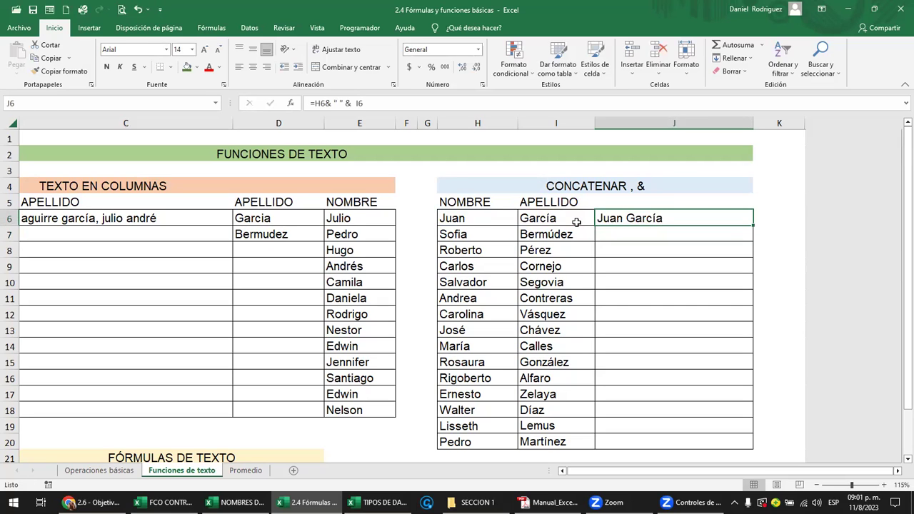
{"action": "key", "text": "F2"}
Step: Prepend the label to J6's formula so it reads ="SU NOMBRE ES"&H6&" "&I6
{"action": "key", "text": "ctrl+Left"}
{"action": "key", "text": "ctrl+Left"}
{"action": "key", "text": "ctrl+Left"}
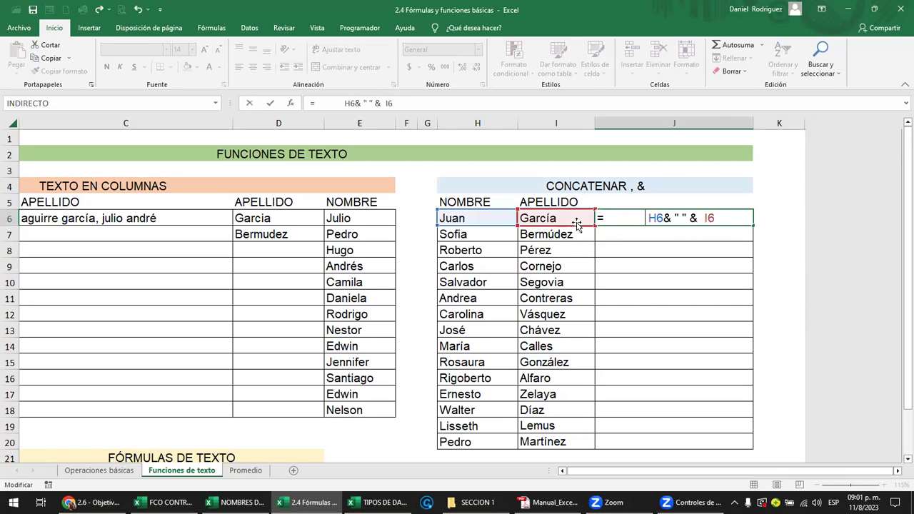
{"action": "key", "text": "Left"}
{"action": "key", "text": "Left"}
{"action": "type", "text": "\"su n"}
{"action": "key", "text": "BackSpace"}
{"action": "key", "text": "BackSpace"}
{"action": "key", "text": "BackSpace"}
{"action": "key", "text": "BackSpace"}
{"action": "type", "text": "SU NOMBRE ES"}
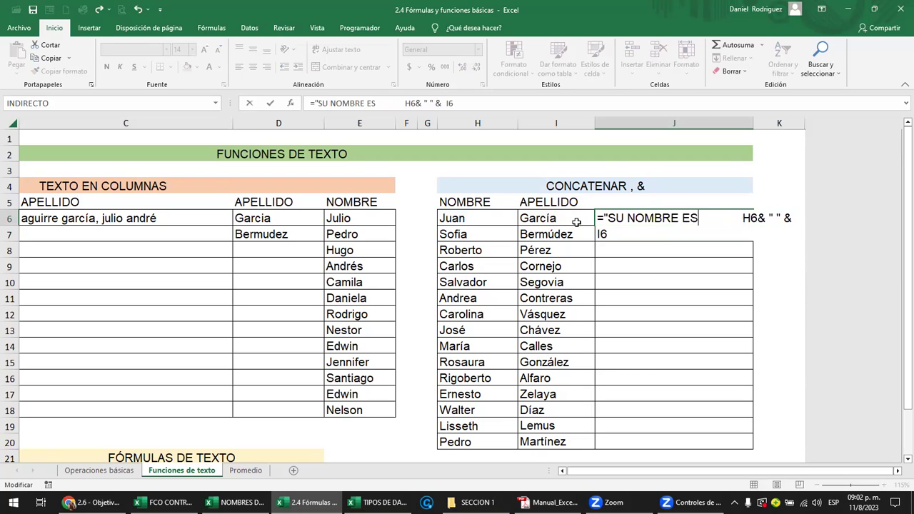
{"action": "type", "text": "\""}
{"action": "key", "text": "Delete"}
{"action": "key", "text": "Delete"}
{"action": "key", "text": "Delete"}
{"action": "key", "text": "Delete"}
{"action": "key", "text": "Delete"}
{"action": "key", "text": "Delete"}
{"action": "key", "text": "Delete"}
{"action": "key", "text": "Delete"}
{"action": "key", "text": "Delete"}
{"action": "key", "text": "Delete"}
{"action": "key", "text": "Delete"}
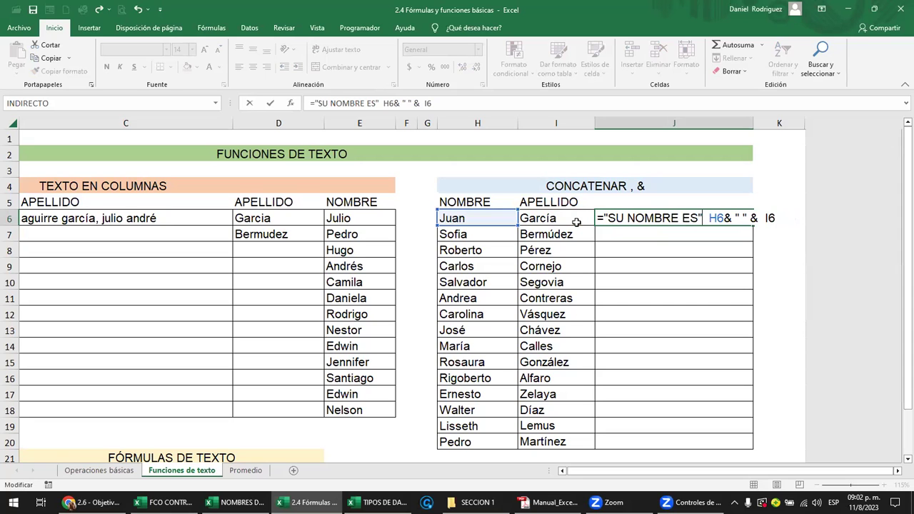
{"action": "key", "text": "Return"}
{"action": "key", "text": "Return"}
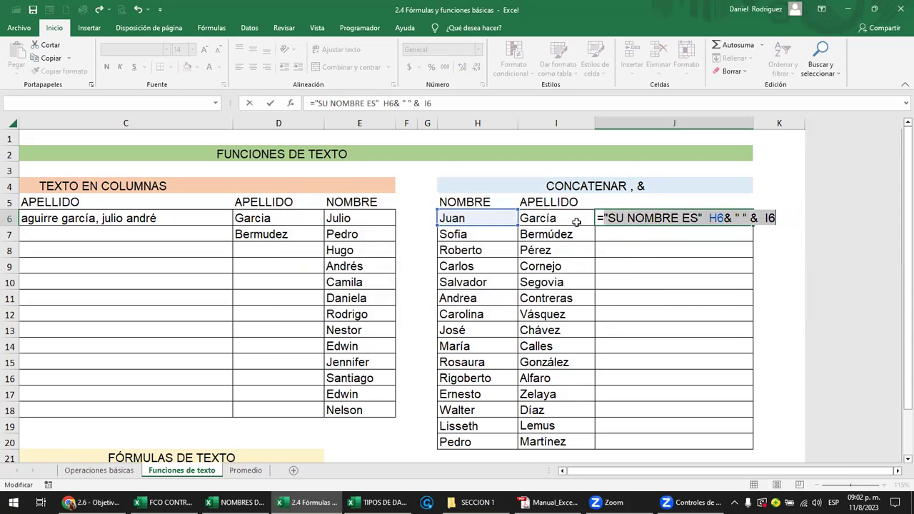
{"action": "key", "text": "Right"}
{"action": "key", "text": "Left"}
{"action": "key", "text": "Left"}
{"action": "key", "text": "Left"}
{"action": "key", "text": "Left"}
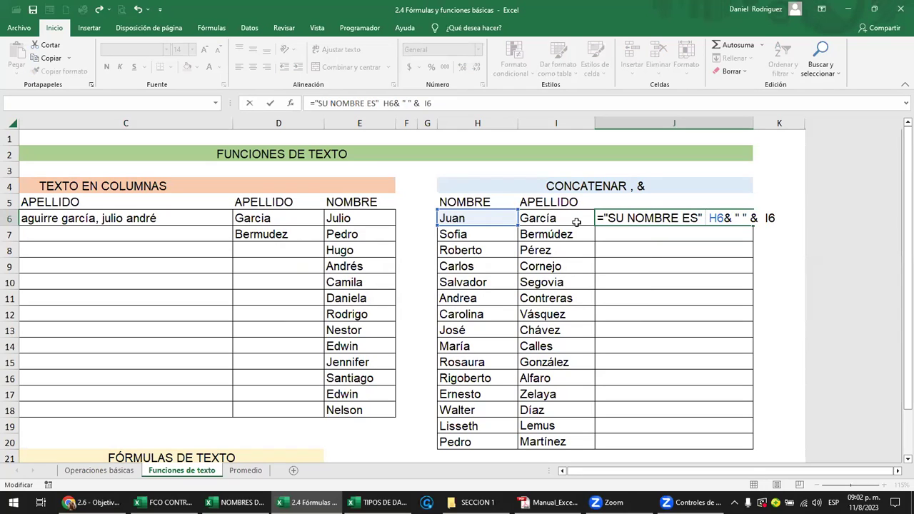
{"action": "type", "text": "&"}
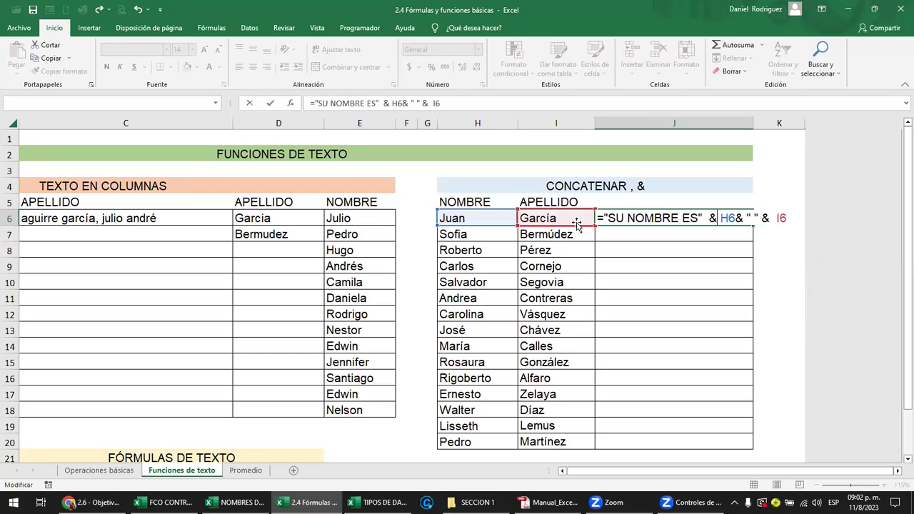
{"action": "key", "text": "Return"}
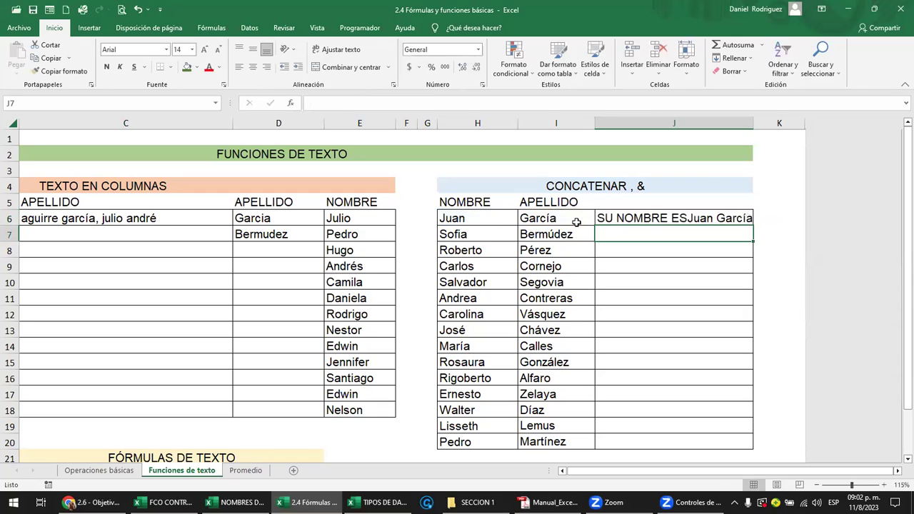
Step: Widen column J and add a colon after SU NOMBRE ES in J6's label
{"action": "left_click_drag", "start_coordinate": [752, 123], "coordinate": [822, 123]}
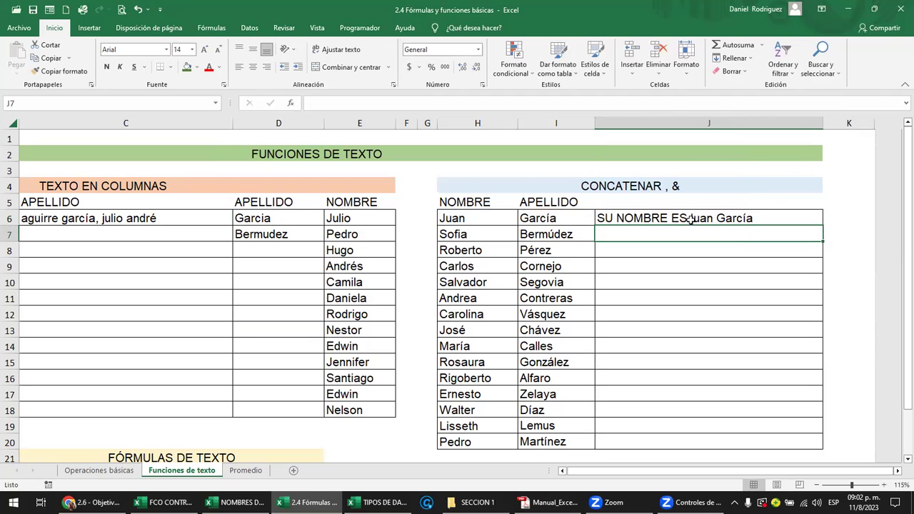
{"action": "double_click", "coordinate": [702, 219]}
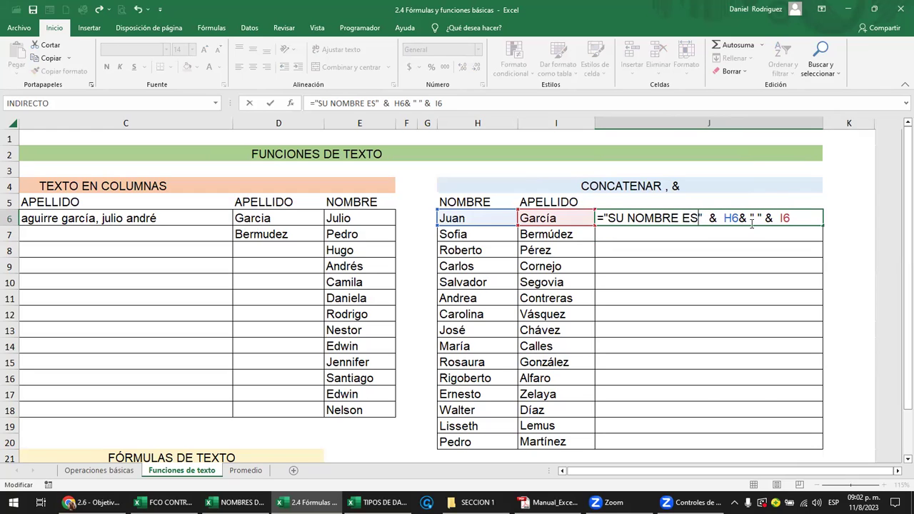
{"action": "type", "text": ":"}
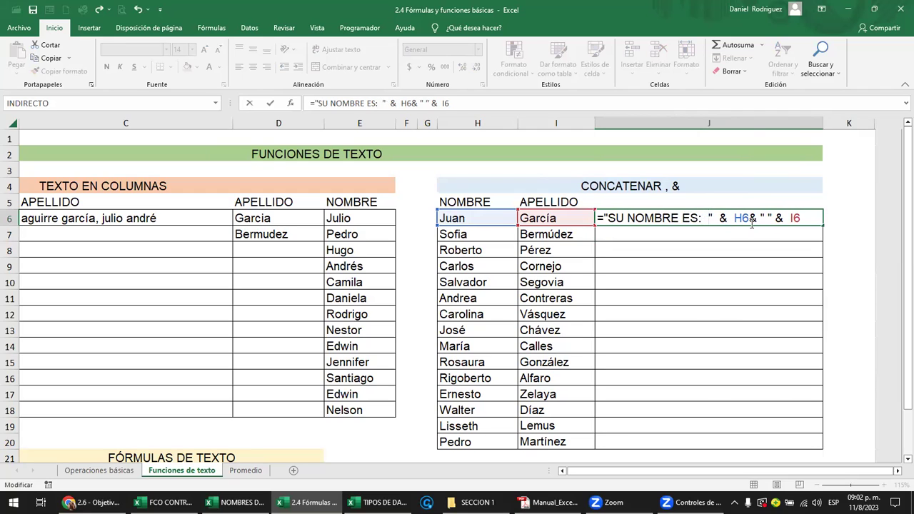
{"action": "key", "text": "ctrl+Return"}
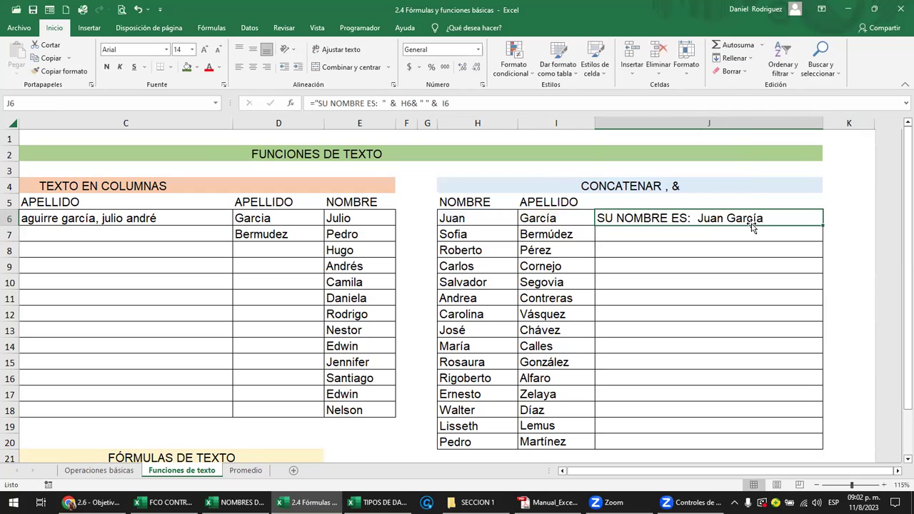
Step: Pad J6's label to " SU NOMBRE ES: " so the name appears properly spaced
{"action": "key", "text": "F2"}
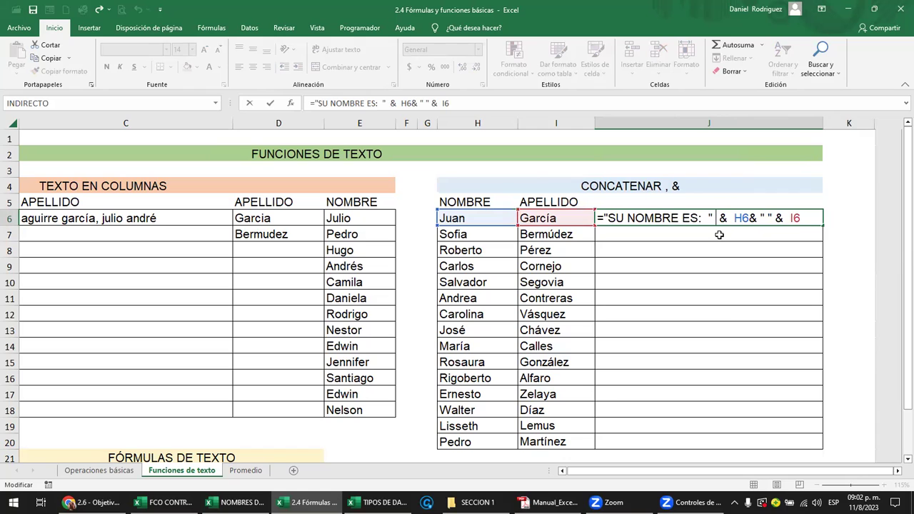
{"action": "key", "text": "ctrl+Return"}
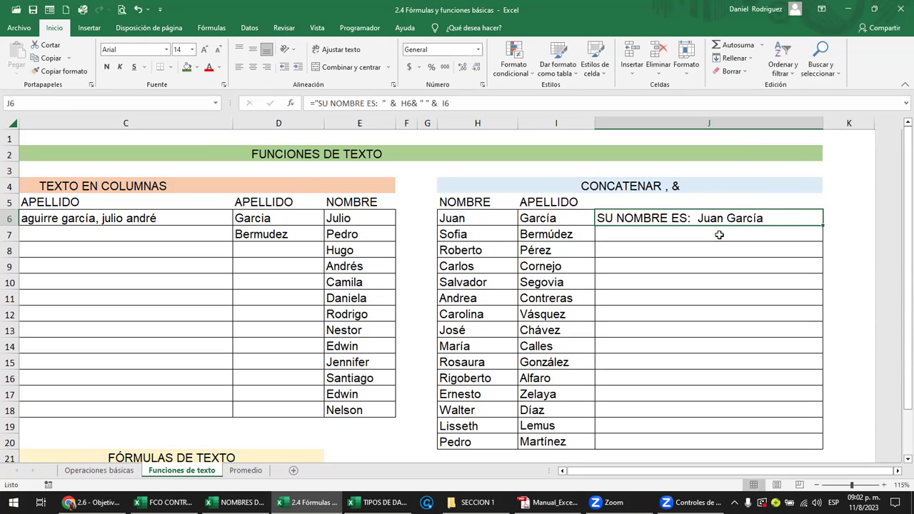
{"action": "key", "text": "F2"}
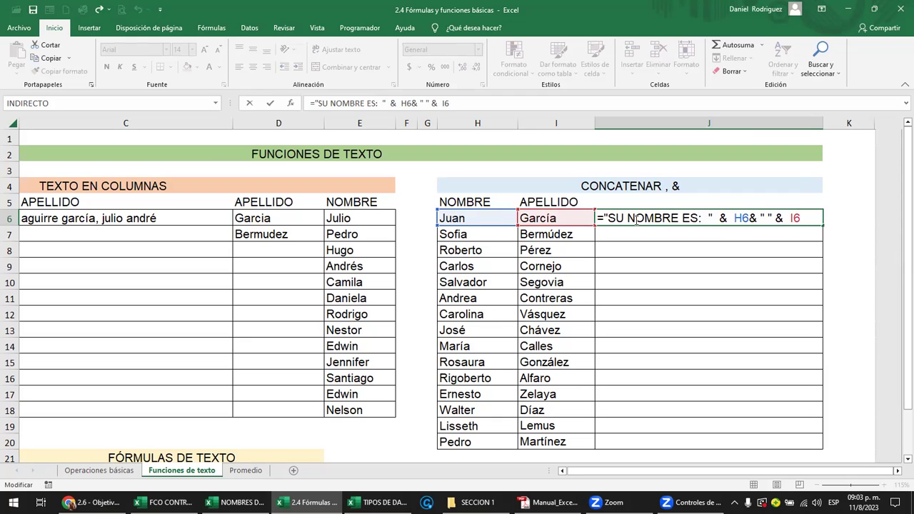
{"action": "left_click", "coordinate": [716, 218]}
{"action": "left_click", "coordinate": [607, 218]}
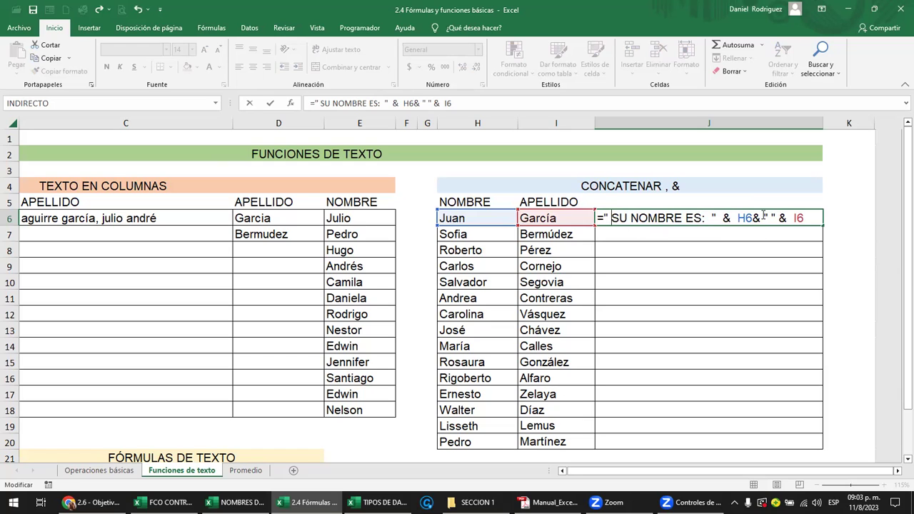
{"action": "key", "text": "ctrl+Return"}
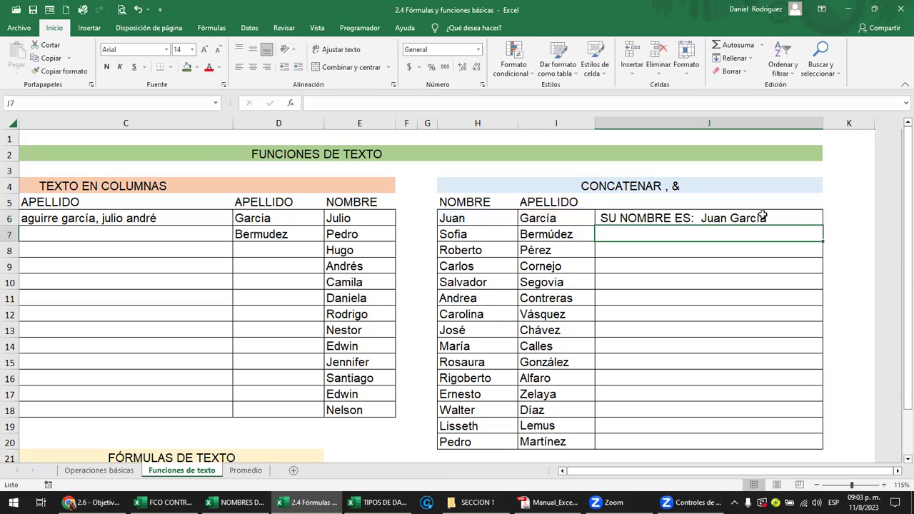
{"action": "double_click", "coordinate": [627, 217]}
{"action": "left_click", "coordinate": [605, 218]}
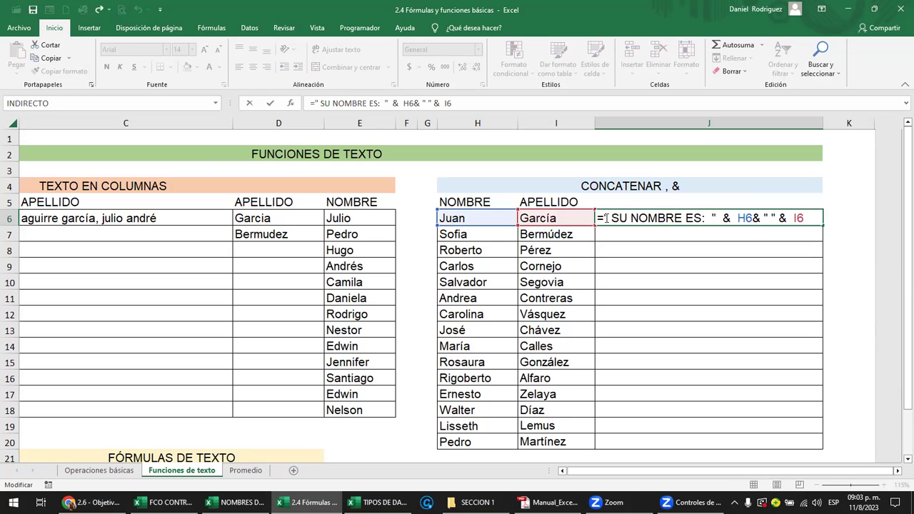
{"action": "key", "text": "Right"}
{"action": "key", "text": "Right"}
{"action": "key", "text": "Right"}
{"action": "key", "text": "Right"}
{"action": "key", "text": "Right"}
{"action": "key", "text": "Right"}
{"action": "key", "text": "Right"}
{"action": "key", "text": "Right"}
{"action": "key", "text": "Right"}
{"action": "key", "text": "Right"}
{"action": "key", "text": "Right"}
{"action": "key", "text": "Right"}
{"action": "key", "text": "Right"}
{"action": "key", "text": "Right"}
{"action": "key", "text": "Right"}
{"action": "key", "text": "Right"}
{"action": "key", "text": "Right"}
{"action": "key", "text": "Return"}
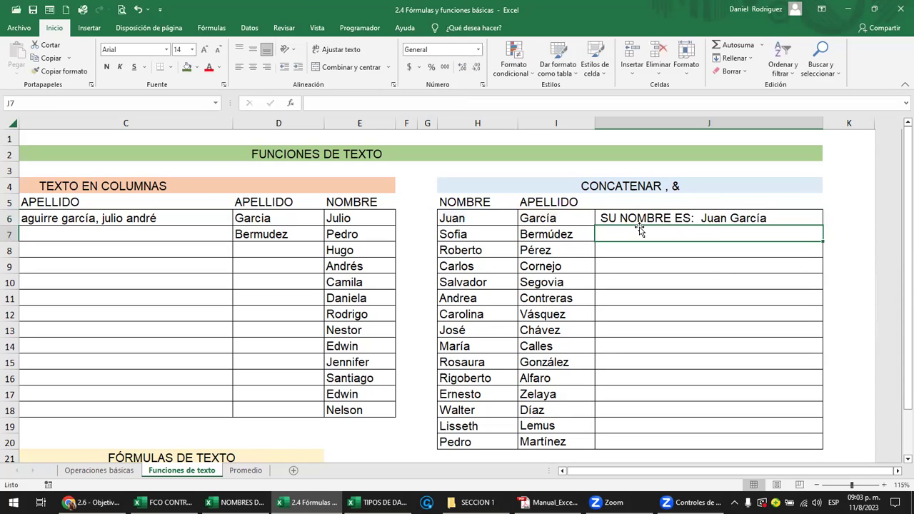
Step: Save the workbook and tidy the spacing around the quotes and & in J6's formula
{"action": "left_click", "coordinate": [33, 11]}
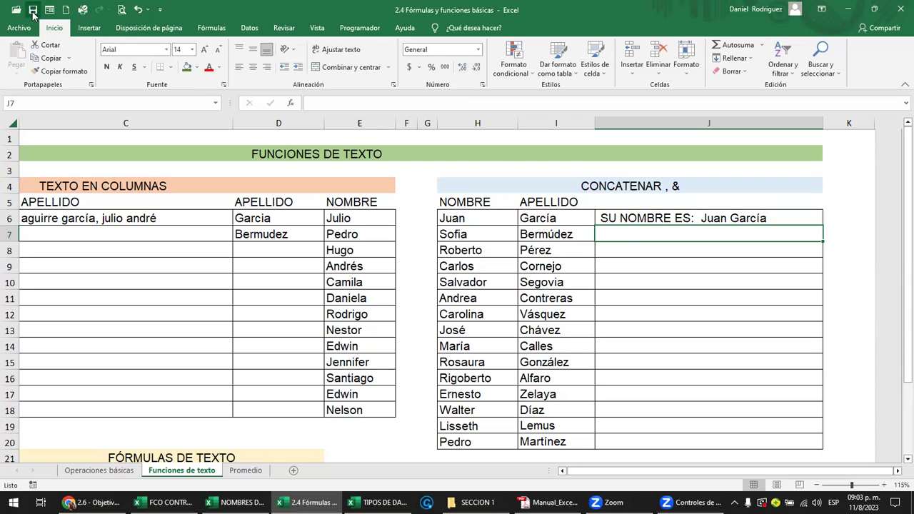
{"action": "double_click", "coordinate": [684, 218]}
{"action": "left_click", "coordinate": [729, 217]}
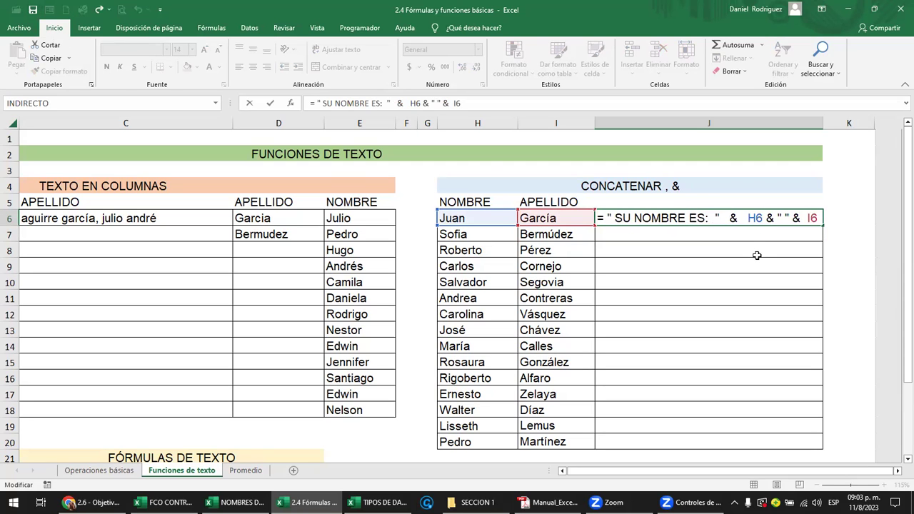
{"action": "key", "text": "Left"}
{"action": "key", "text": "Left"}
{"action": "key", "text": "Left"}
{"action": "key", "text": "Left"}
{"action": "key", "text": "Left"}
{"action": "key", "text": "Left"}
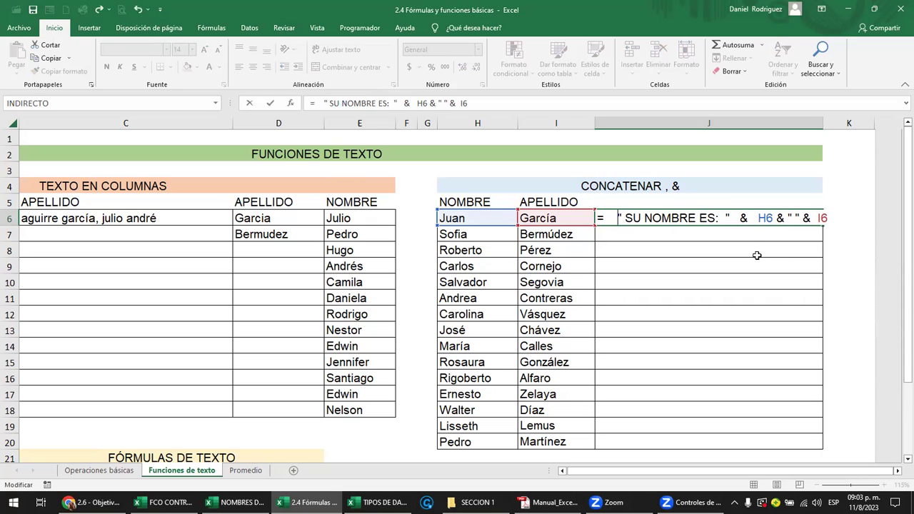
{"action": "key", "text": "Right"}
{"action": "key", "text": "Right"}
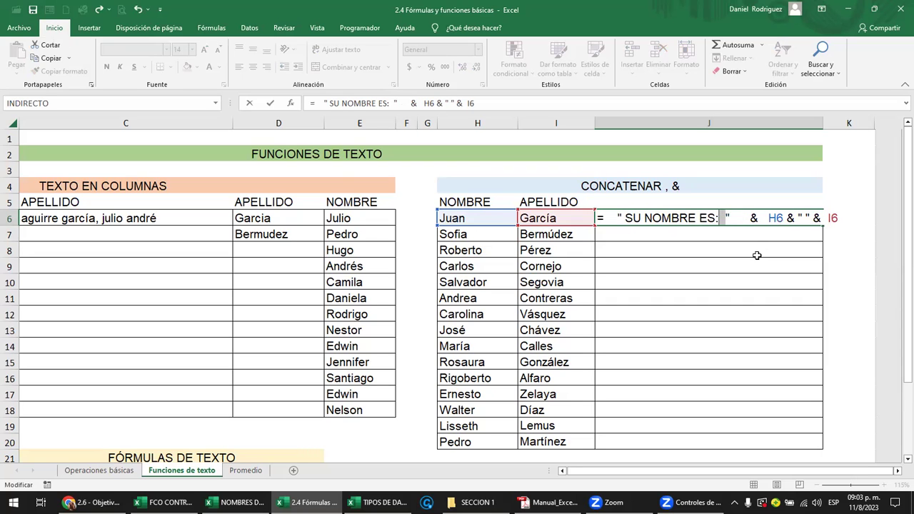
{"action": "key", "text": "BackSpace"}
{"action": "key", "text": "Right"}
{"action": "type", "text": "H6"}
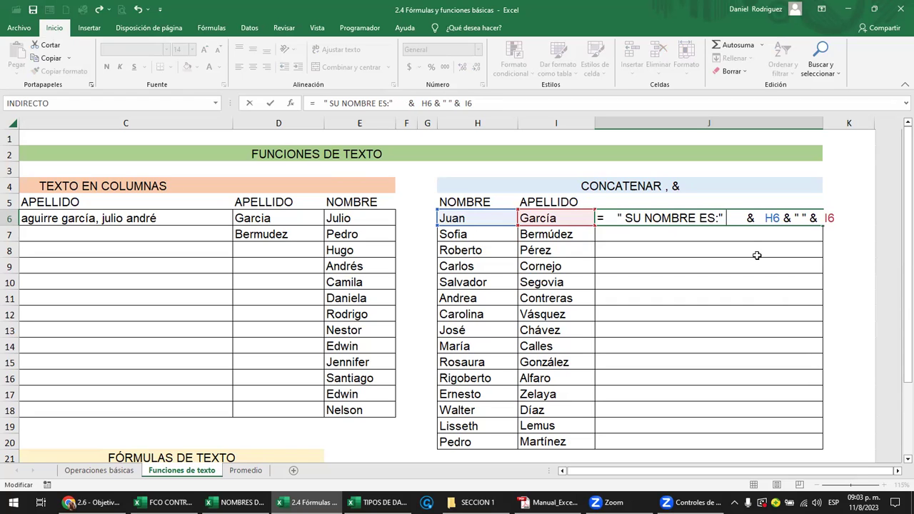
{"action": "type", "text": " & \""}
{"action": "key", "text": "BackSpace"}
{"action": "key", "text": "BackSpace"}
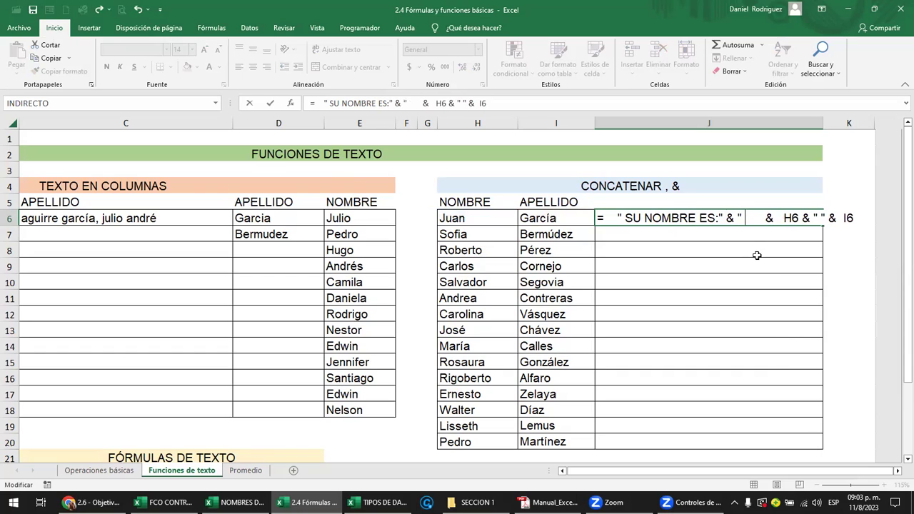
{"action": "key", "text": "BackSpace"}
{"action": "key", "text": "BackSpace"}
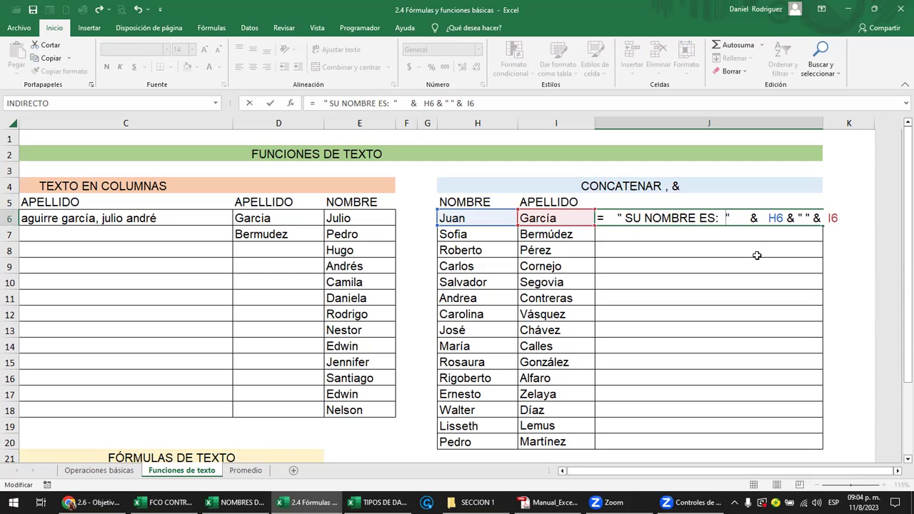
{"action": "key", "text": "Return"}
{"action": "left_click", "coordinate": [675, 217]}
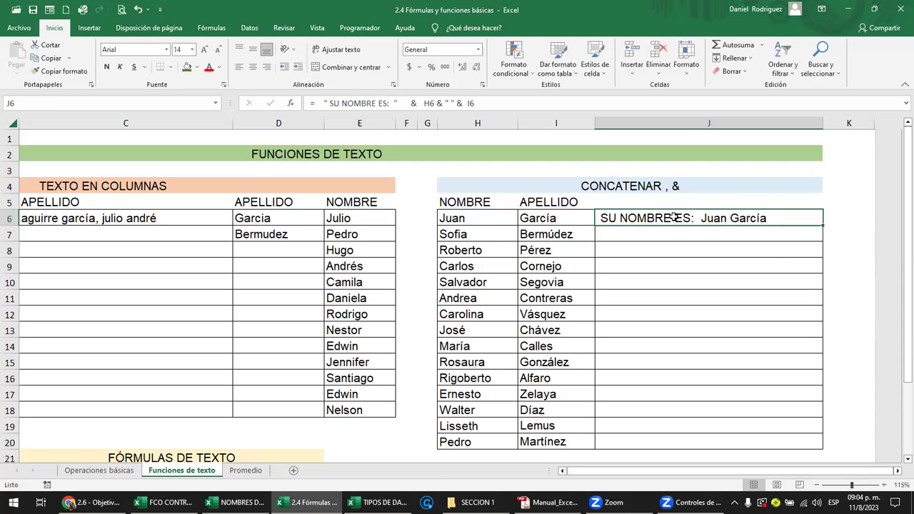
{"action": "double_click", "coordinate": [675, 217]}
{"action": "key", "text": "Escape"}
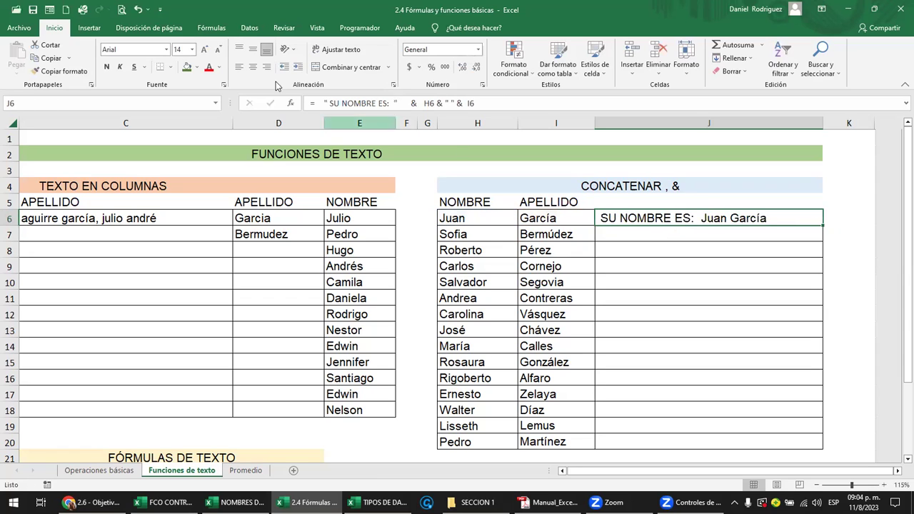
{"action": "left_click", "coordinate": [678, 336]}
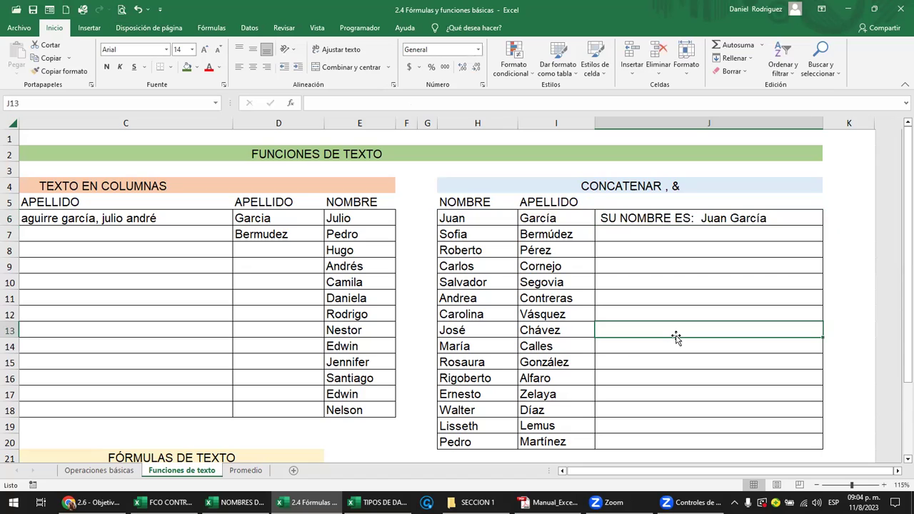